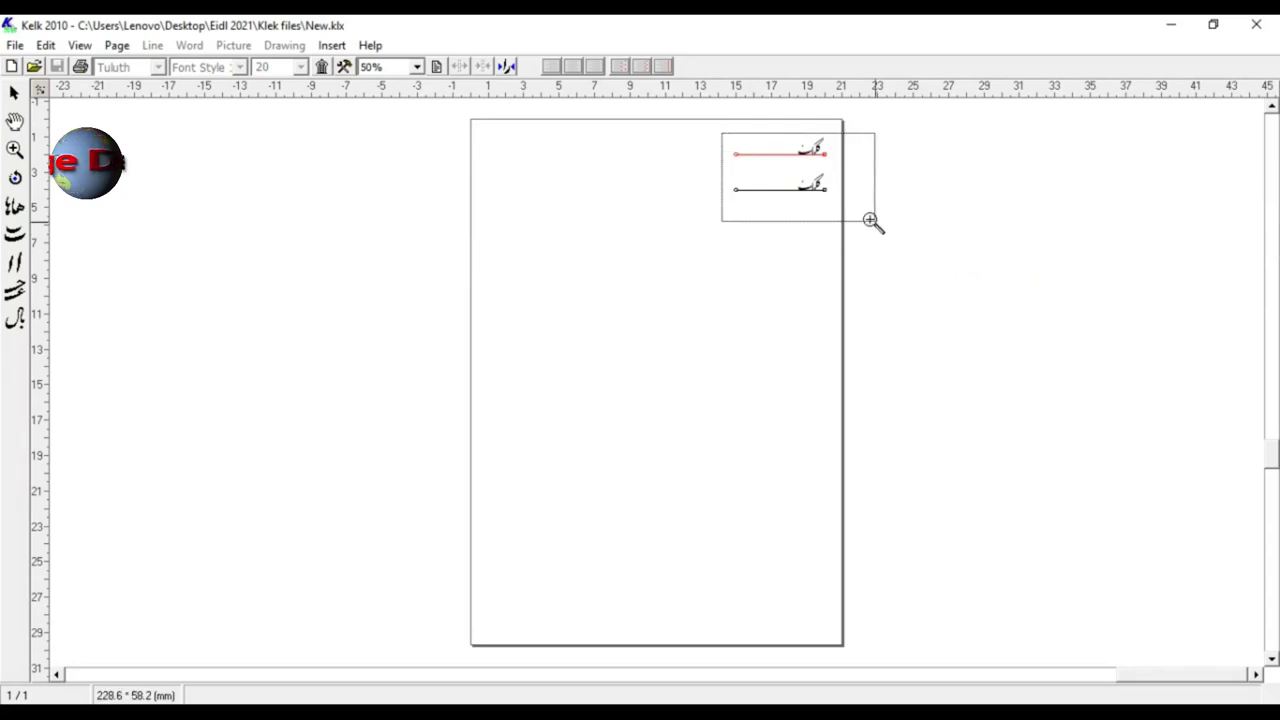
- Replace the upper line's text with "ڈیزائن ایج" in the page's line text
{"action": "left_click", "coordinate": [14, 93]}
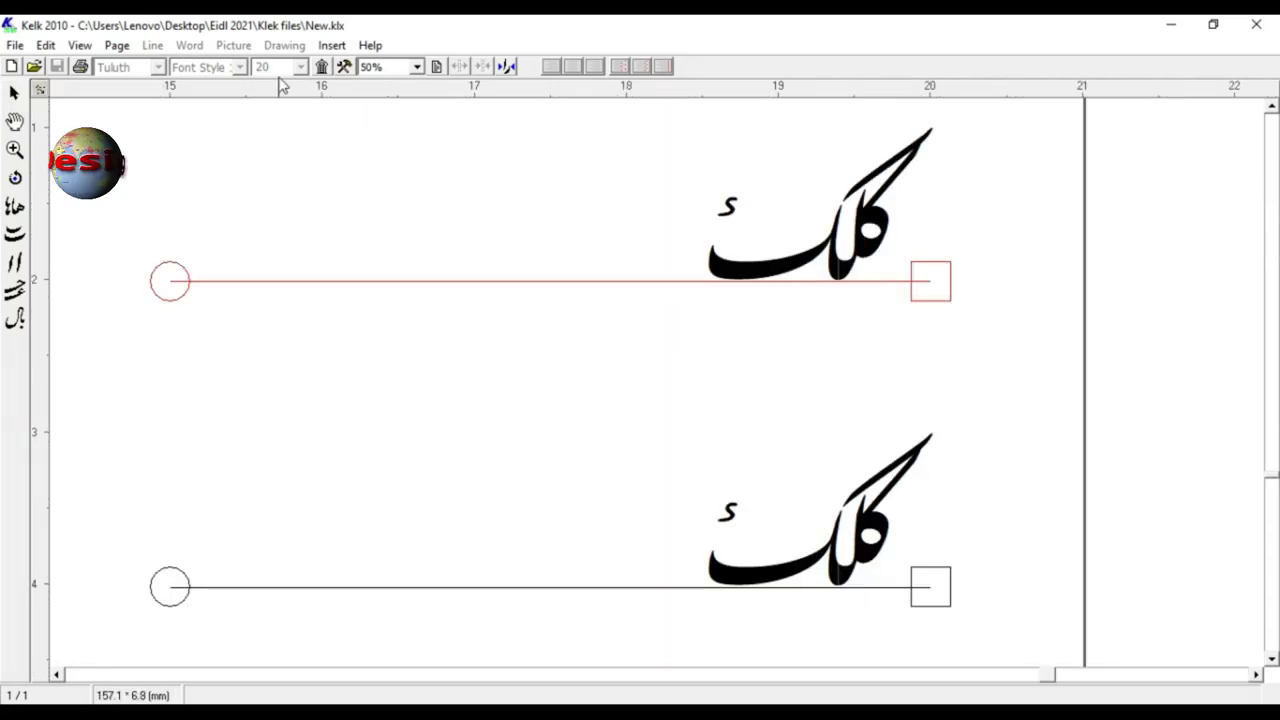
{"action": "left_click", "coordinate": [922, 274]}
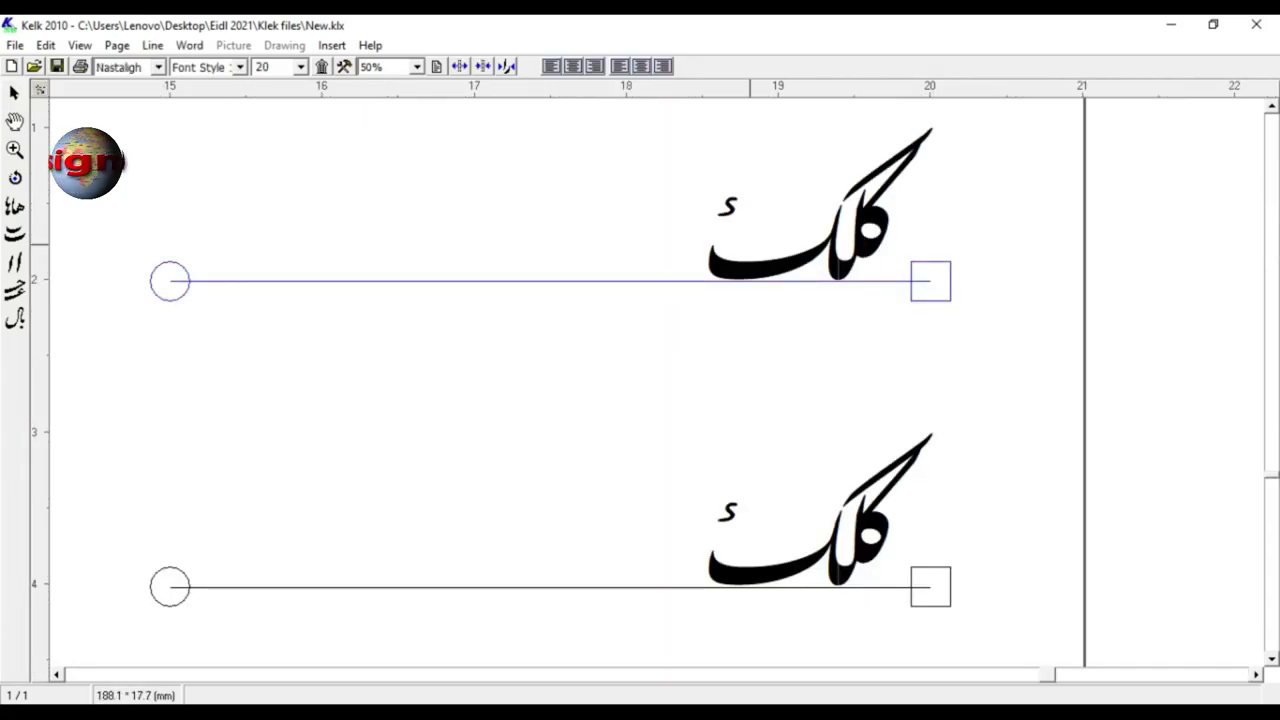
{"action": "left_click", "coordinate": [436, 66]}
{"action": "left_click", "coordinate": [702, 307]}
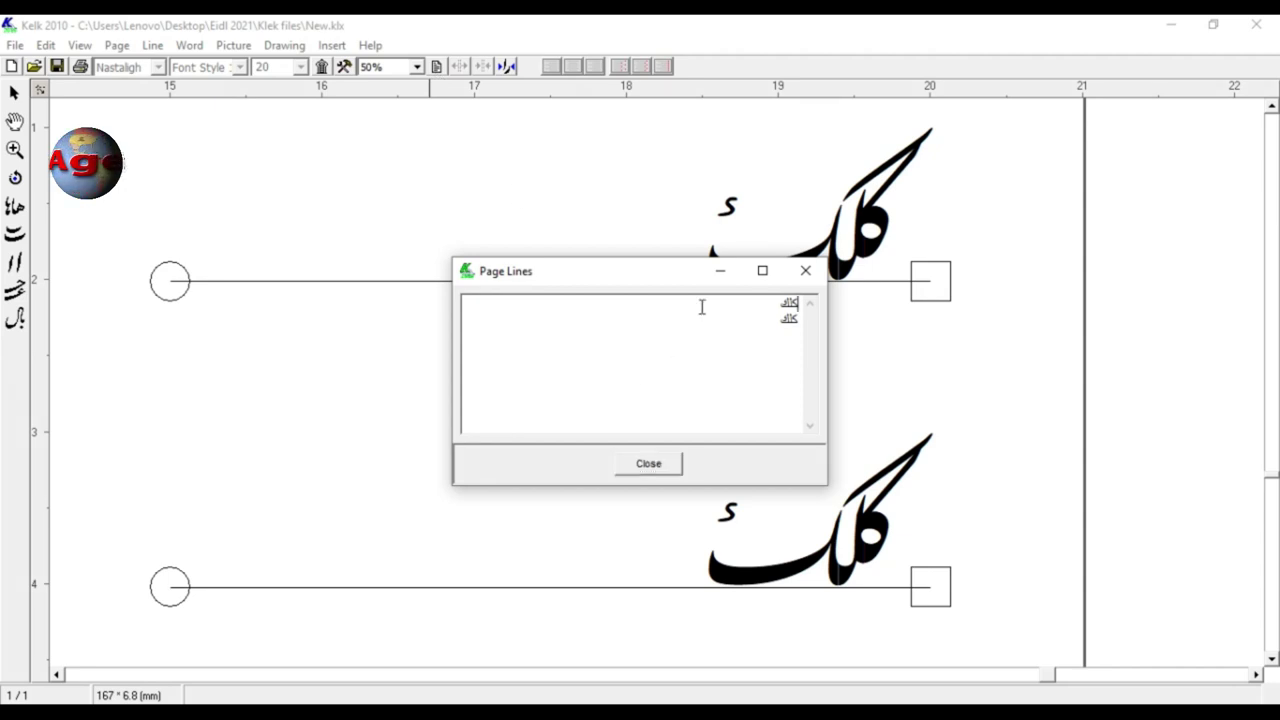
{"action": "type", "text": "y"}
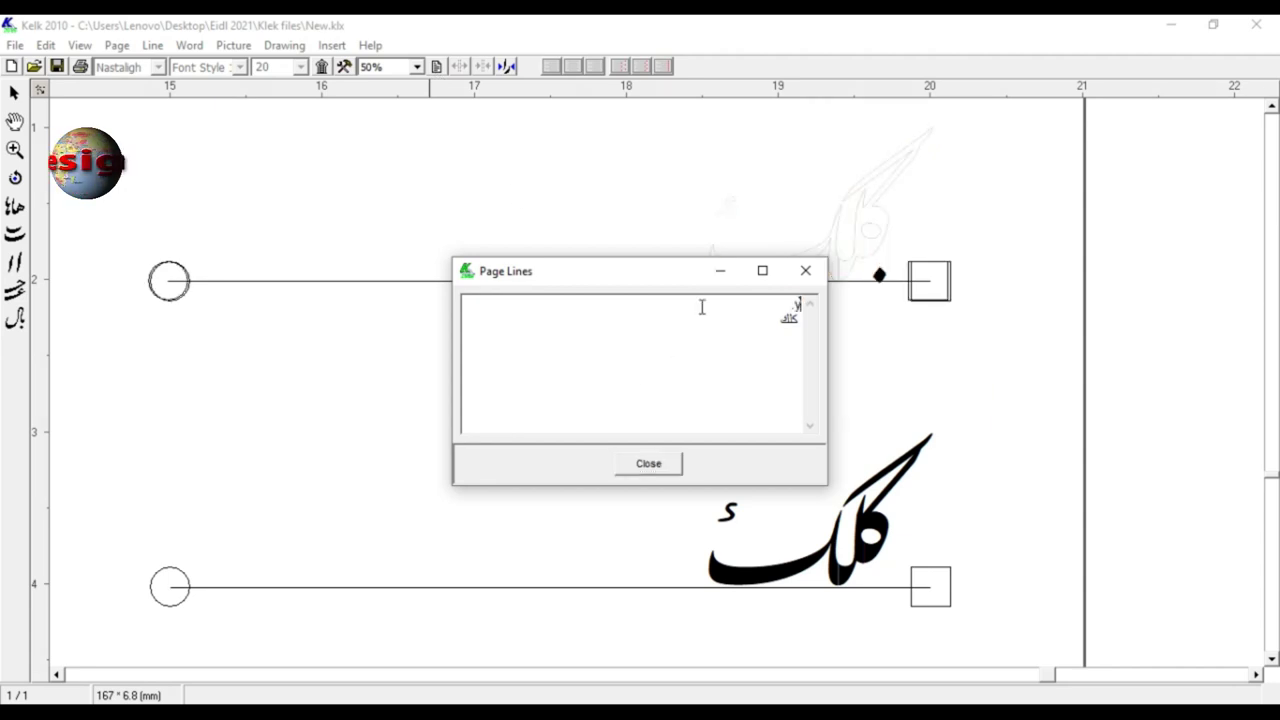
{"action": "type", "text": "ڈ"}
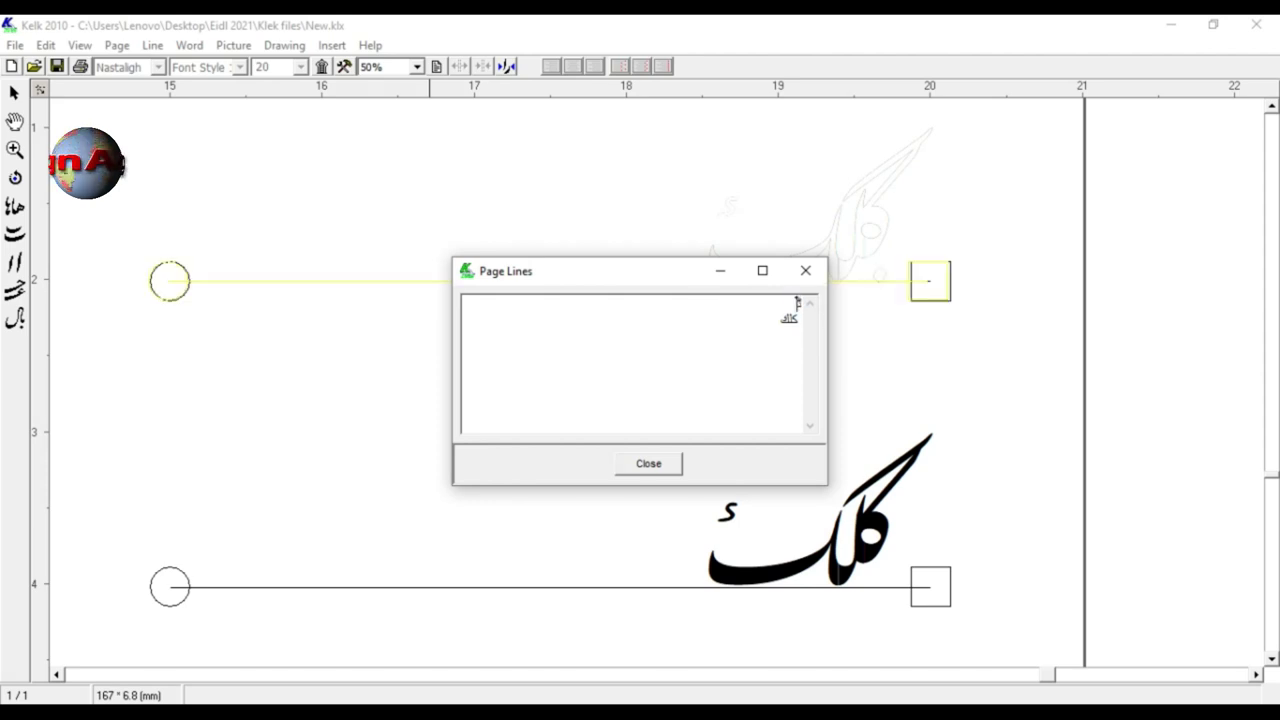
{"action": "type", "text": "یزائن ایج"}
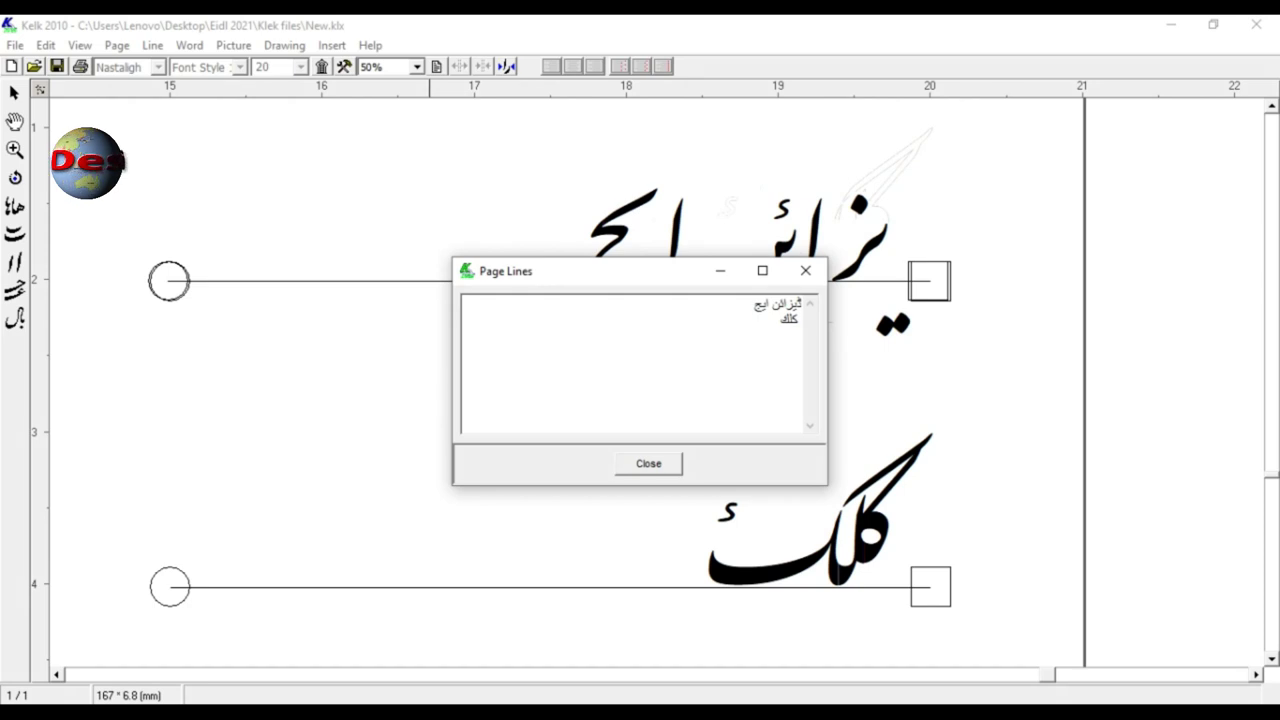
{"action": "left_click", "coordinate": [640, 465]}
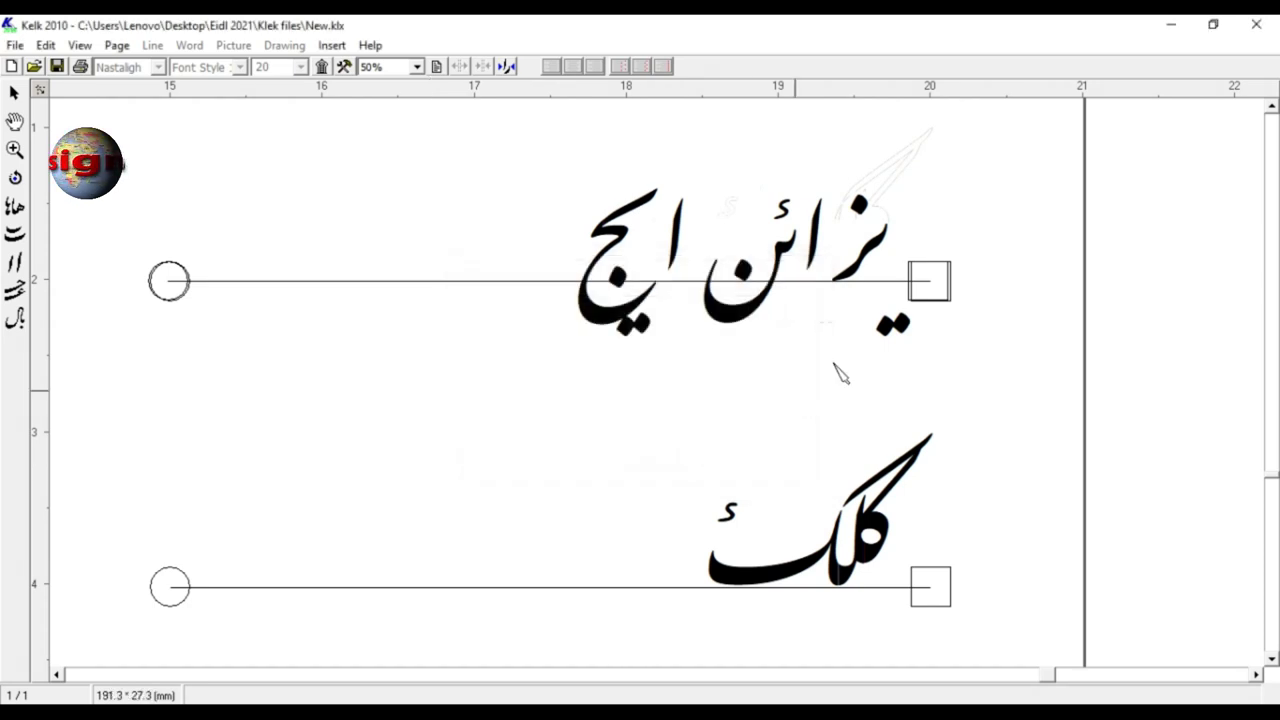
- Change the font of the upper line to Tuluth
{"action": "left_click", "coordinate": [929, 287]}
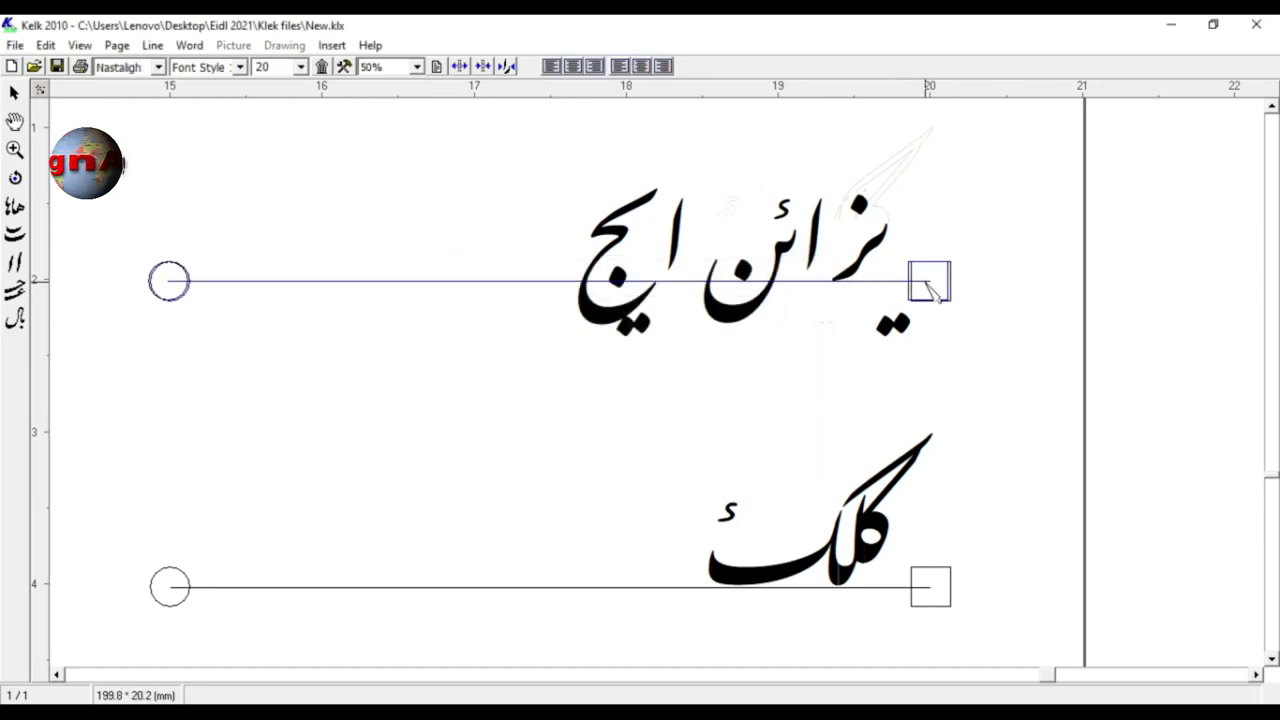
{"action": "left_click", "coordinate": [157, 67]}
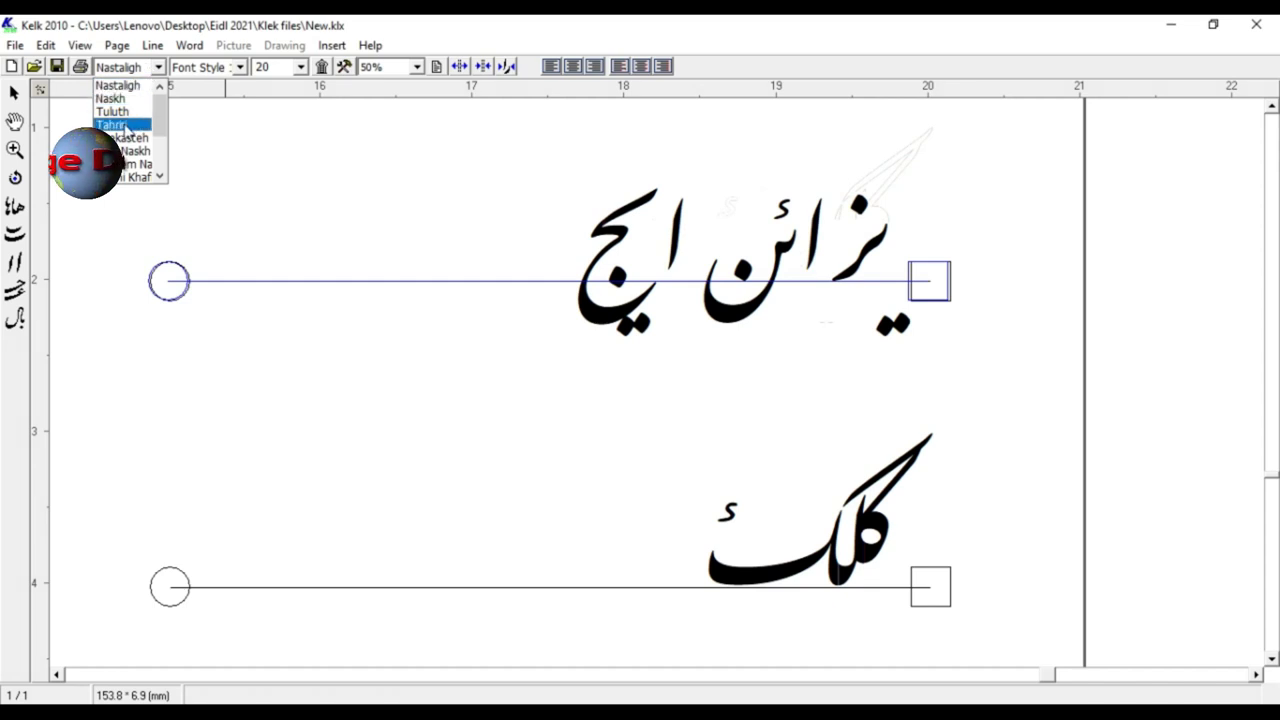
{"action": "left_click", "coordinate": [130, 112]}
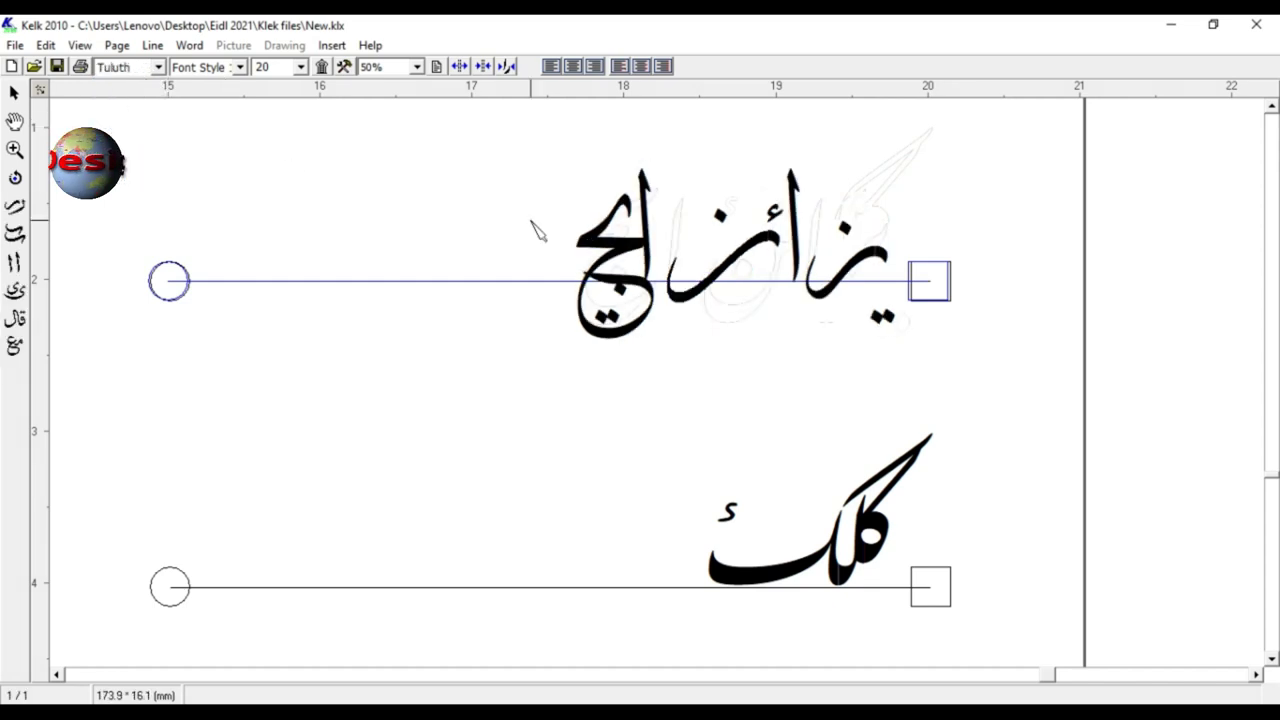
- Swap in alternate letter shapes in the upper line: straight-tailed ز, rounded ن, curved-foot first alef and open-tailed ج
{"action": "left_click", "coordinate": [23, 206]}
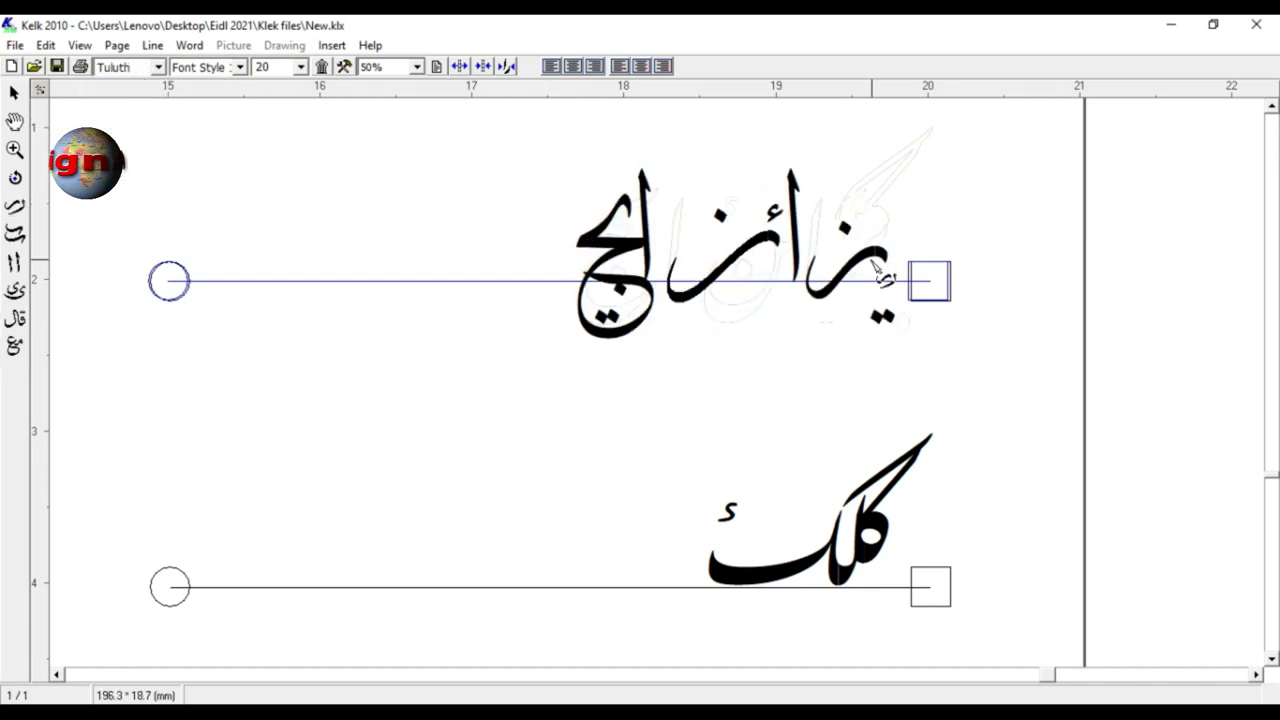
{"action": "left_click", "coordinate": [873, 255]}
{"action": "left_click", "coordinate": [872, 263]}
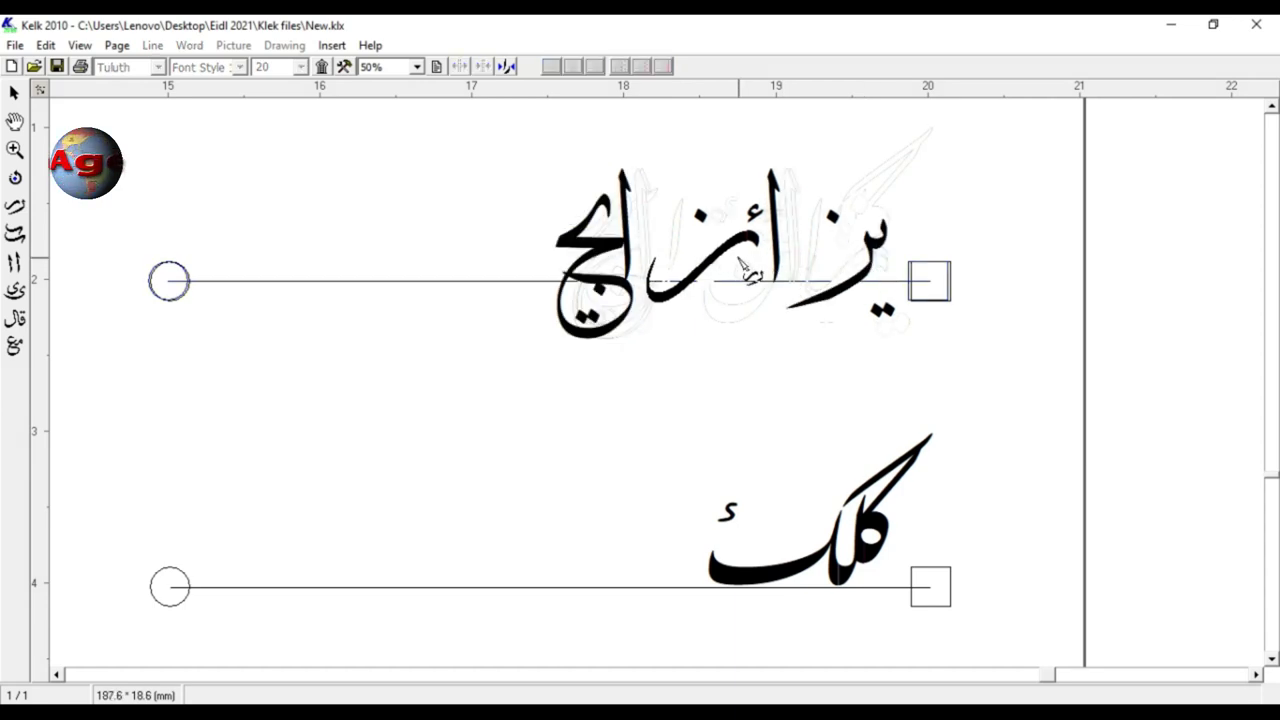
{"action": "left_click", "coordinate": [737, 241]}
{"action": "left_click", "coordinate": [742, 250]}
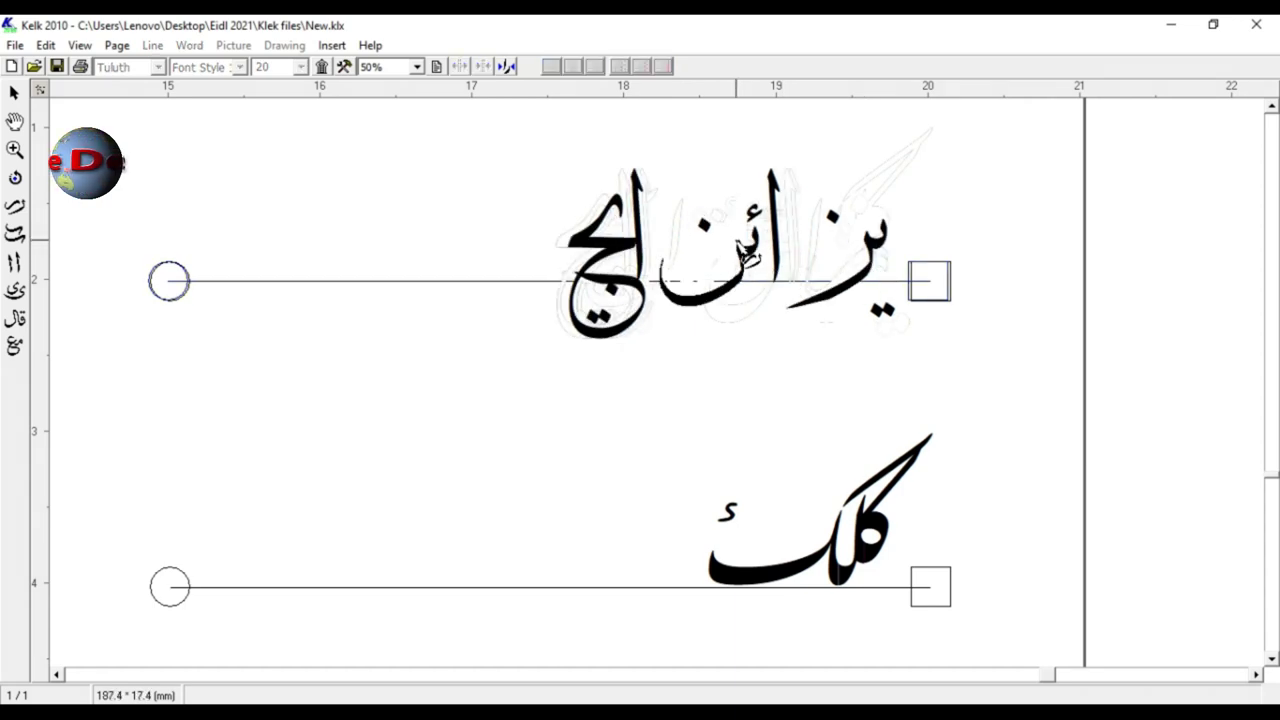
{"action": "left_click", "coordinate": [780, 225]}
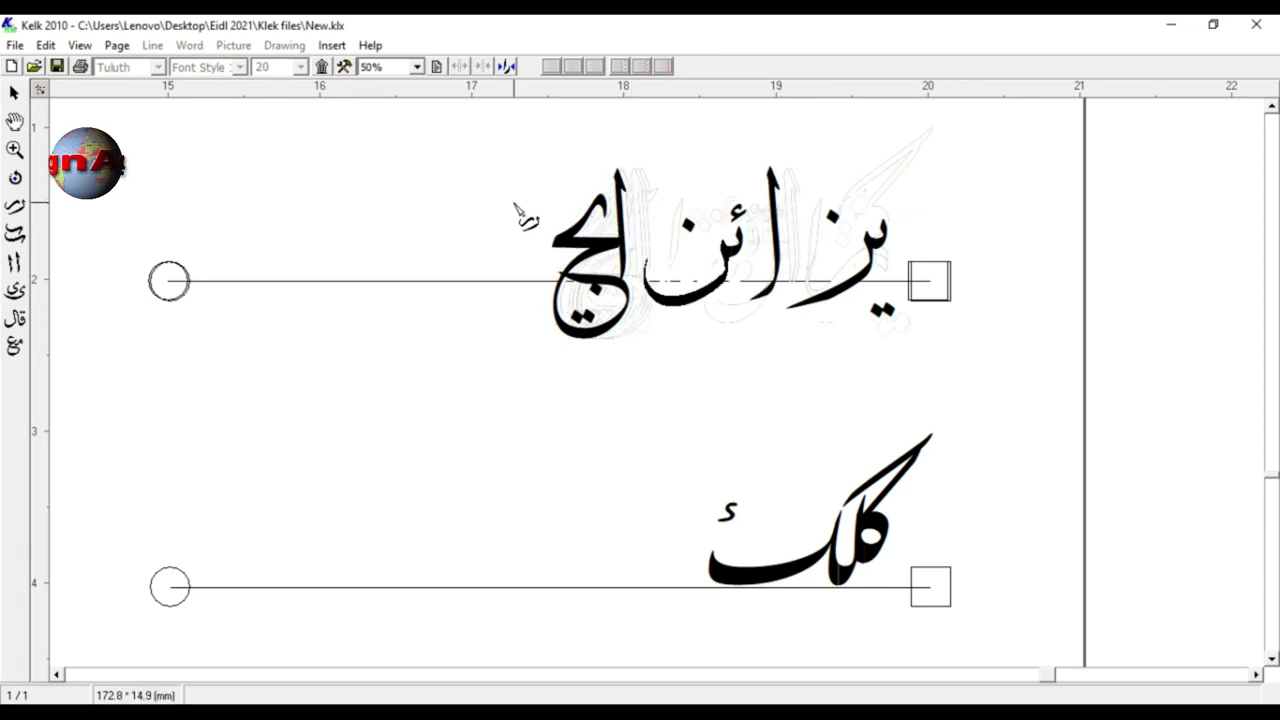
{"action": "left_click", "coordinate": [607, 255]}
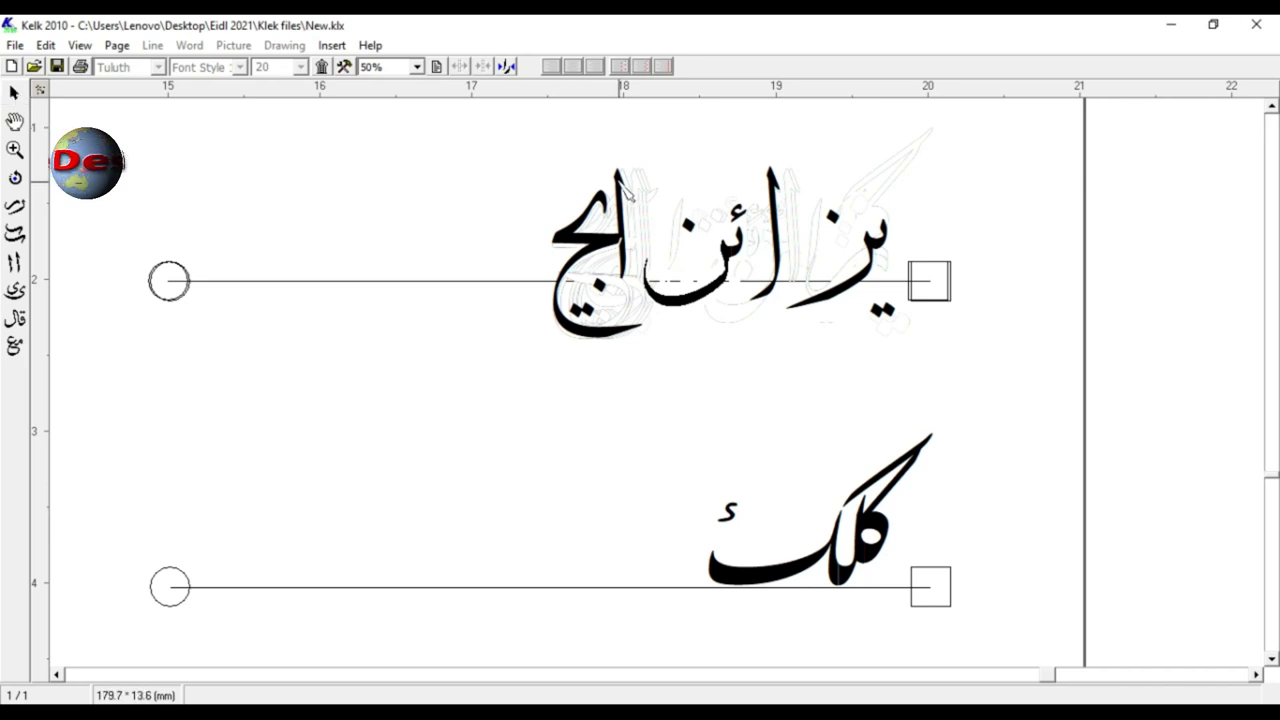
- Move the alef of "ایج" so it stands inside the bowl of the preceding ن
{"action": "left_click", "coordinate": [658, 197]}
{"action": "left_click_drag", "start_coordinate": [657, 190], "coordinate": [665, 186]}
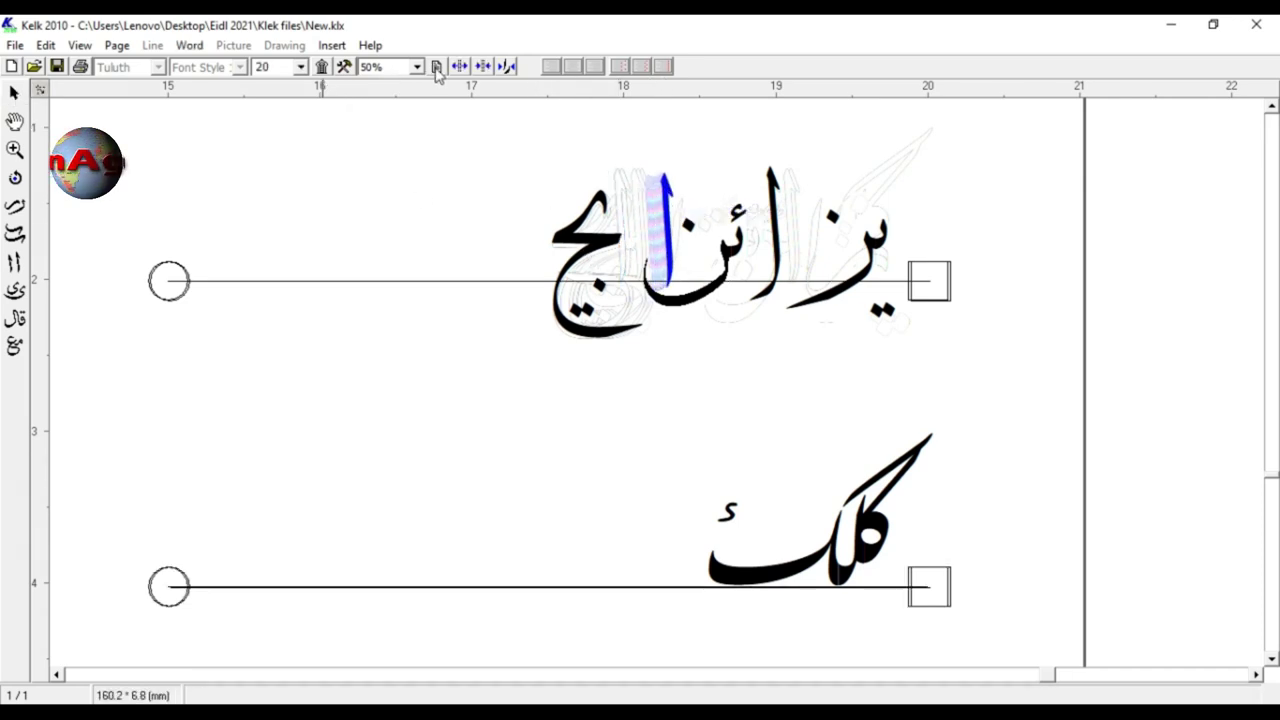
- Insert the letter د at the start of the upper line's text
{"action": "left_click", "coordinate": [436, 68]}
{"action": "left_click", "coordinate": [731, 312]}
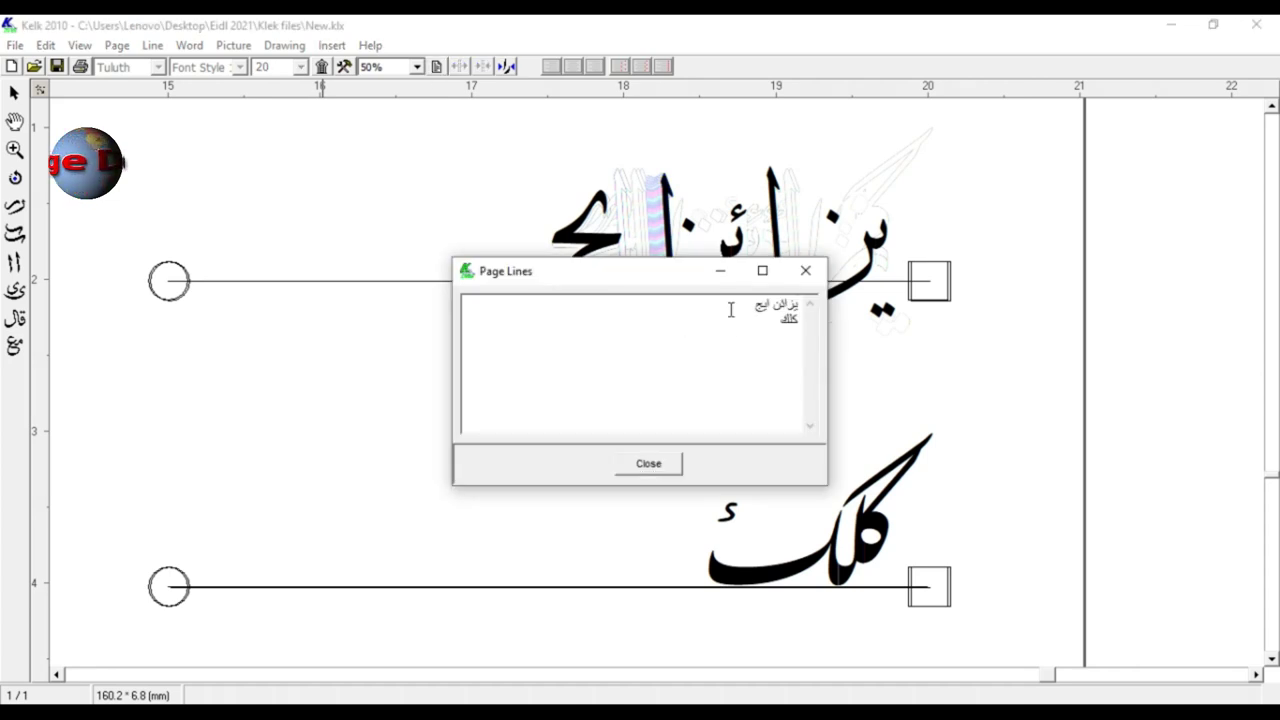
{"action": "type", "text": "d"}
{"action": "key", "text": "BackSpace"}
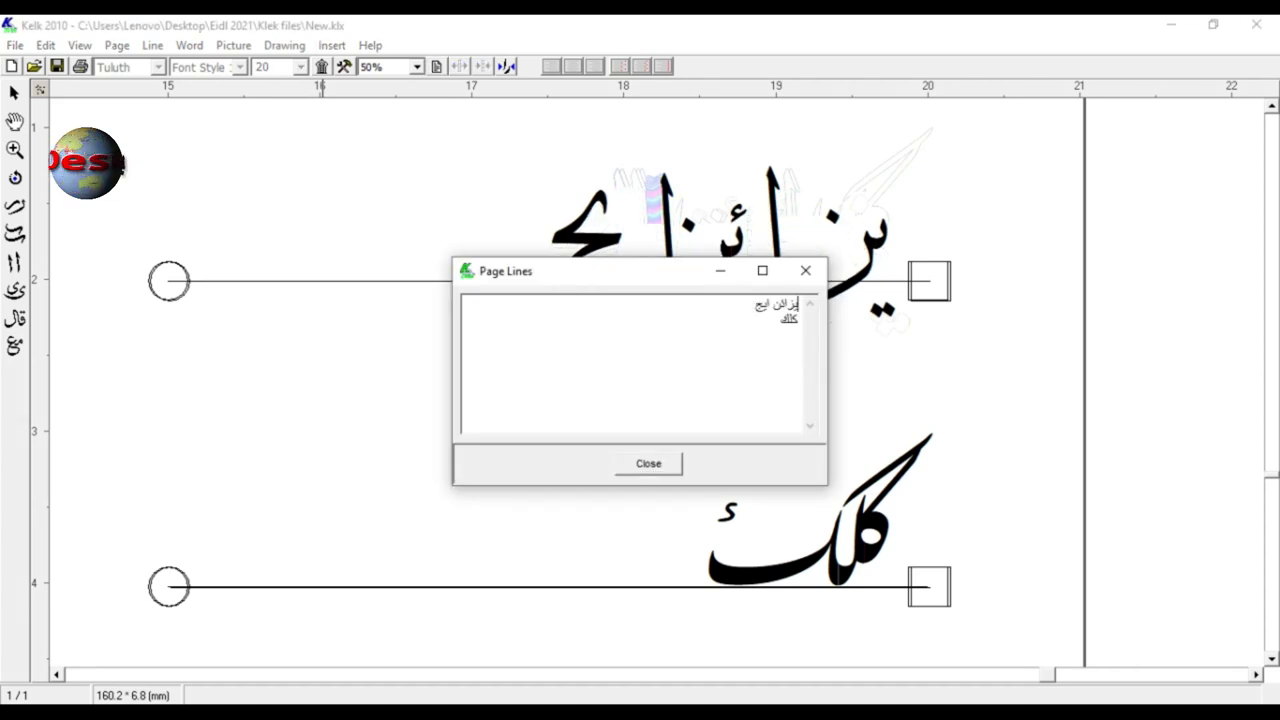
{"action": "type", "text": "د"}
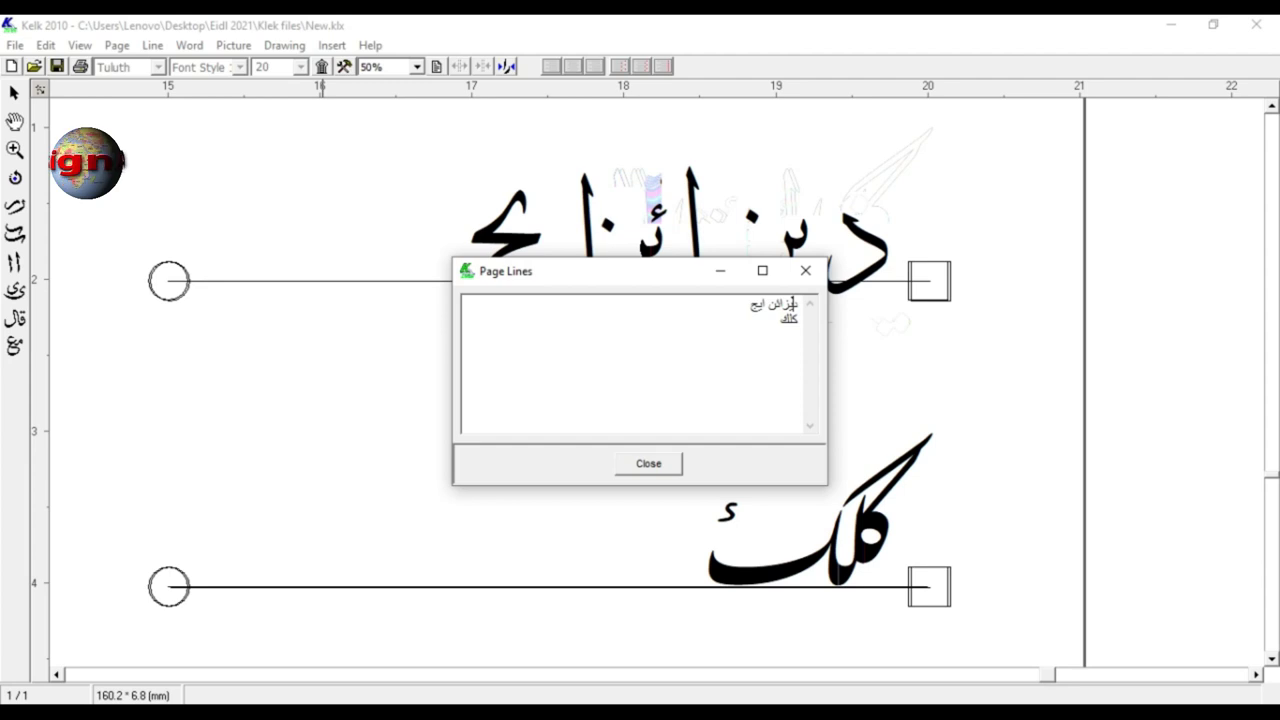
{"action": "left_click", "coordinate": [676, 468]}
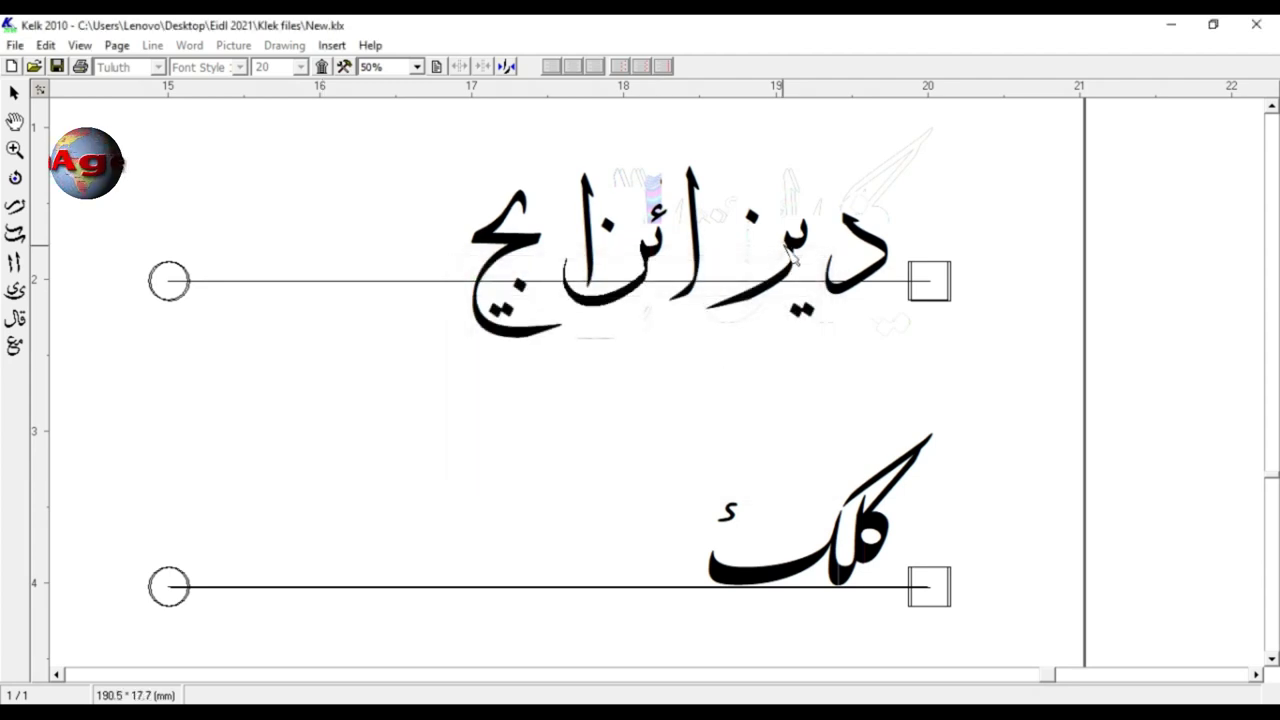
- Try the alternate shapes of the ز in the upper line, returning to the straight-tailed form
{"action": "left_click", "coordinate": [799, 253]}
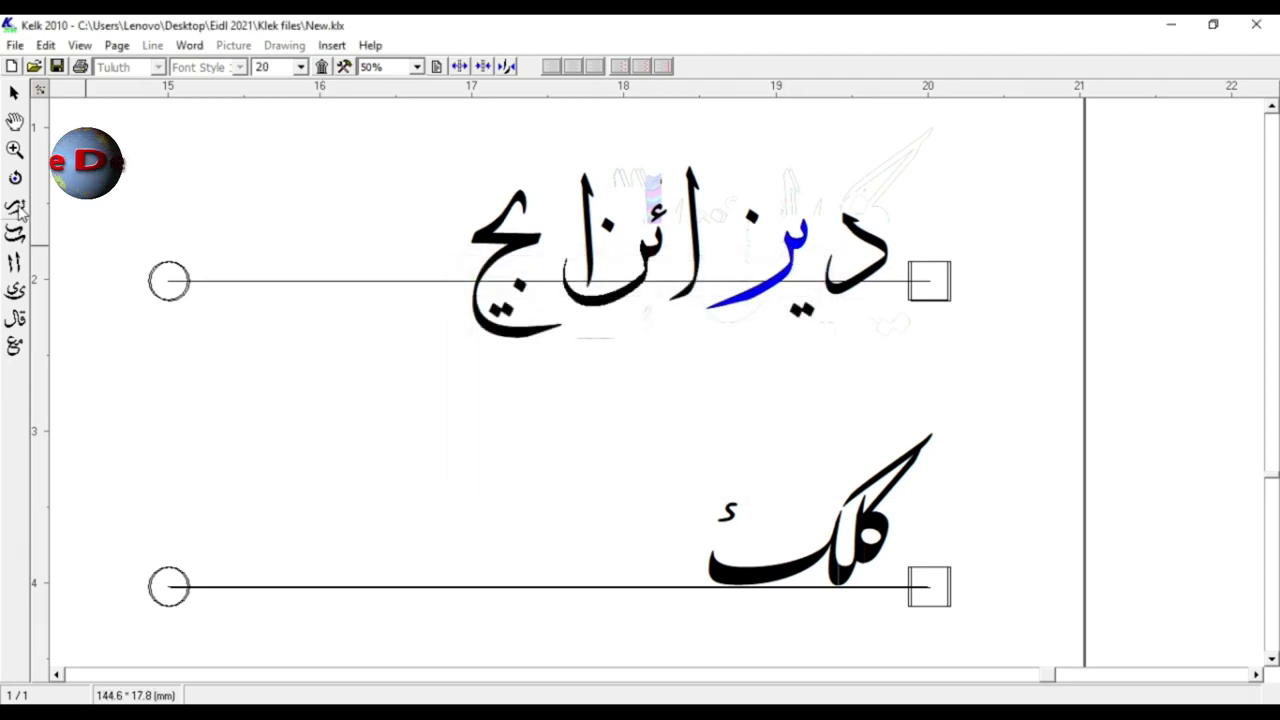
{"action": "left_click", "coordinate": [15, 207]}
{"action": "left_click", "coordinate": [782, 290]}
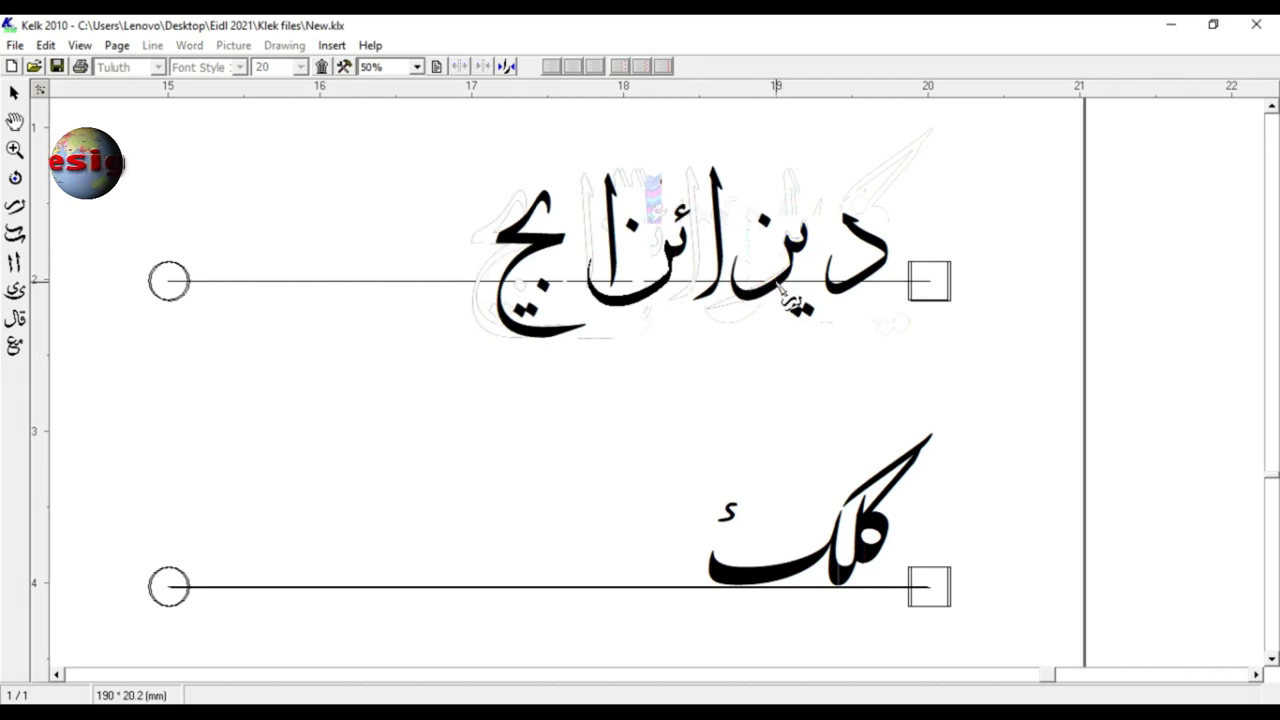
{"action": "left_click", "coordinate": [777, 283]}
{"action": "left_click", "coordinate": [763, 286]}
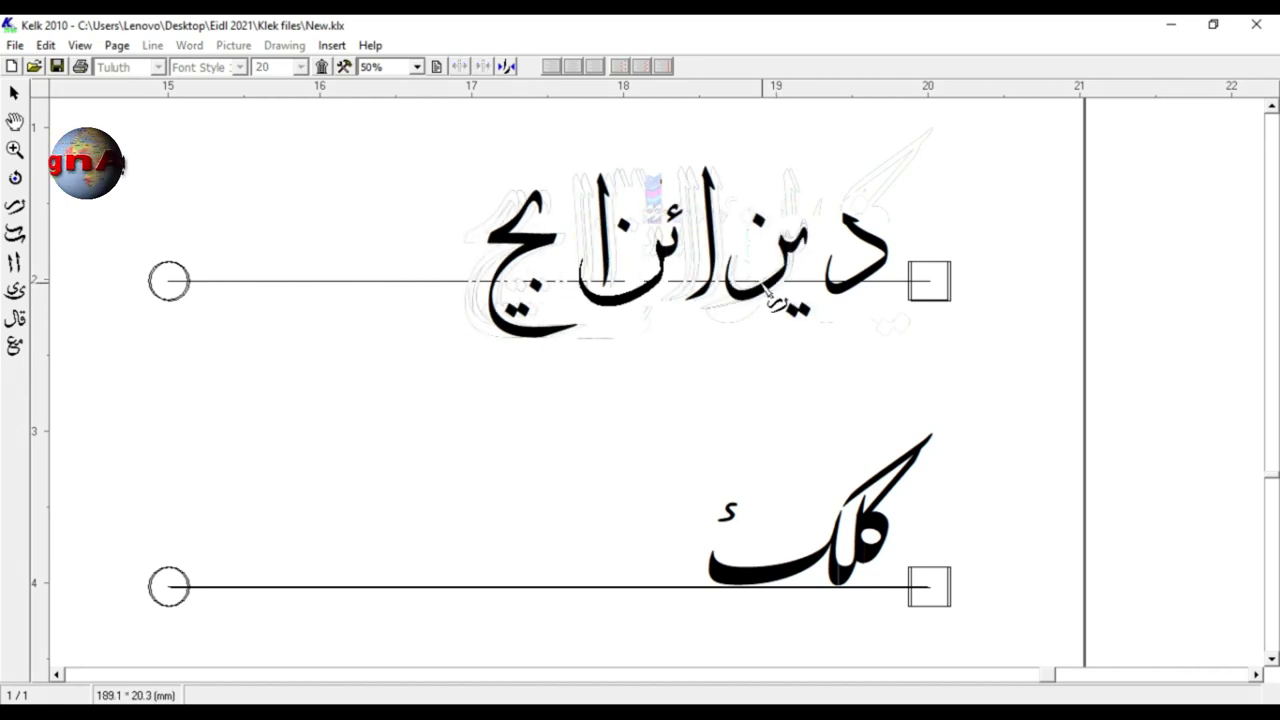
{"action": "left_click", "coordinate": [761, 288]}
{"action": "left_click", "coordinate": [760, 291]}
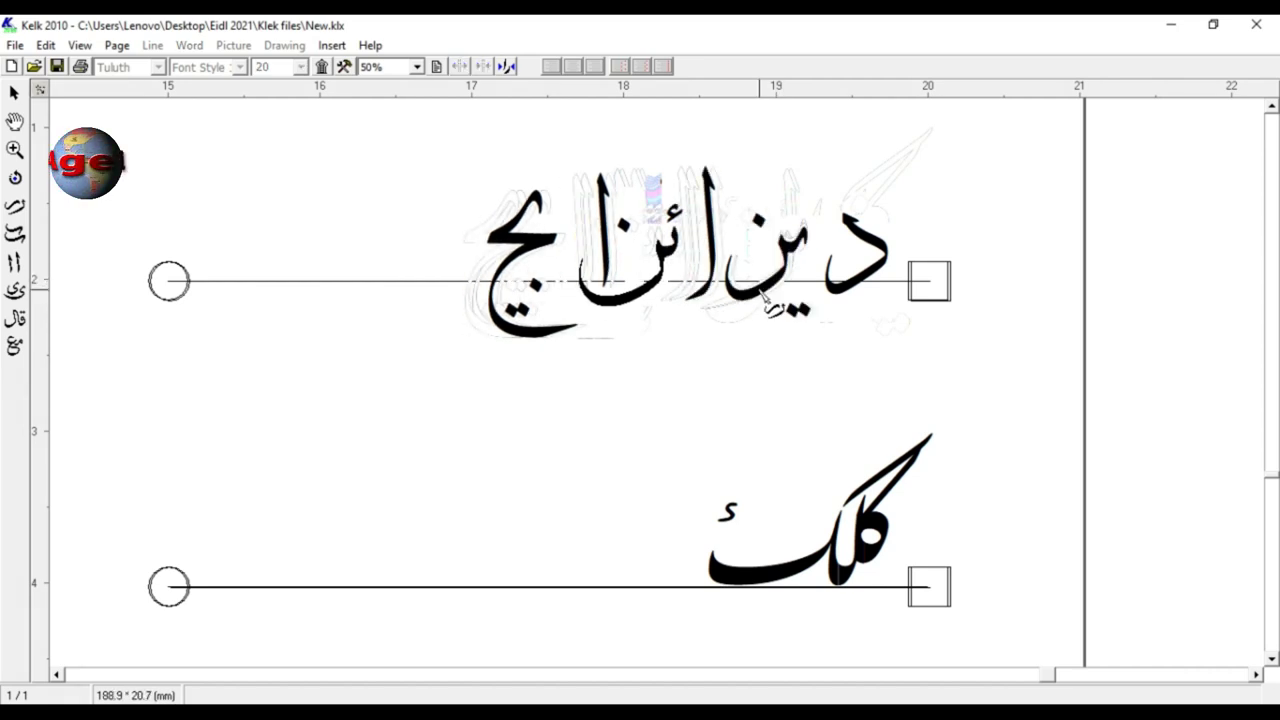
{"action": "left_click", "coordinate": [765, 295]}
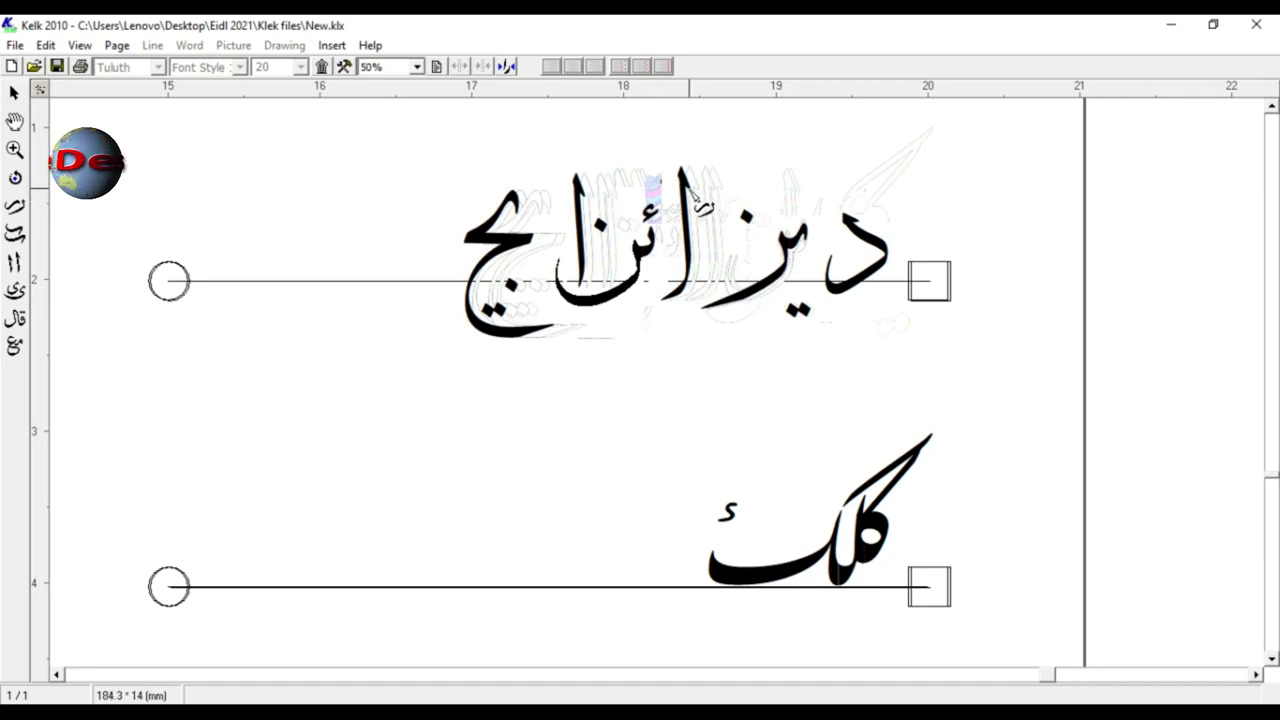
- Give the first alef its straight form, place it over the tail of the ز, and shift the ز's dot closer to its letter
{"action": "left_click", "coordinate": [689, 194]}
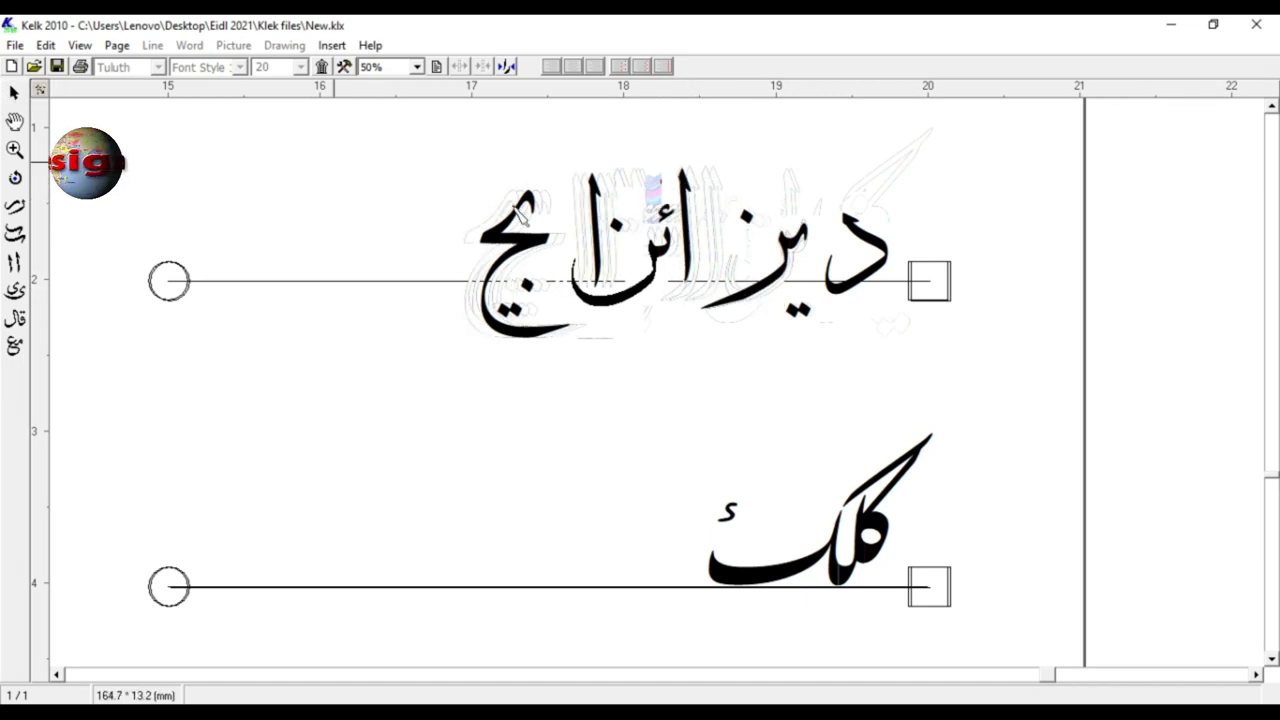
{"action": "left_click_drag", "start_coordinate": [693, 194], "coordinate": [738, 198]}
{"action": "left_click", "coordinate": [768, 214]}
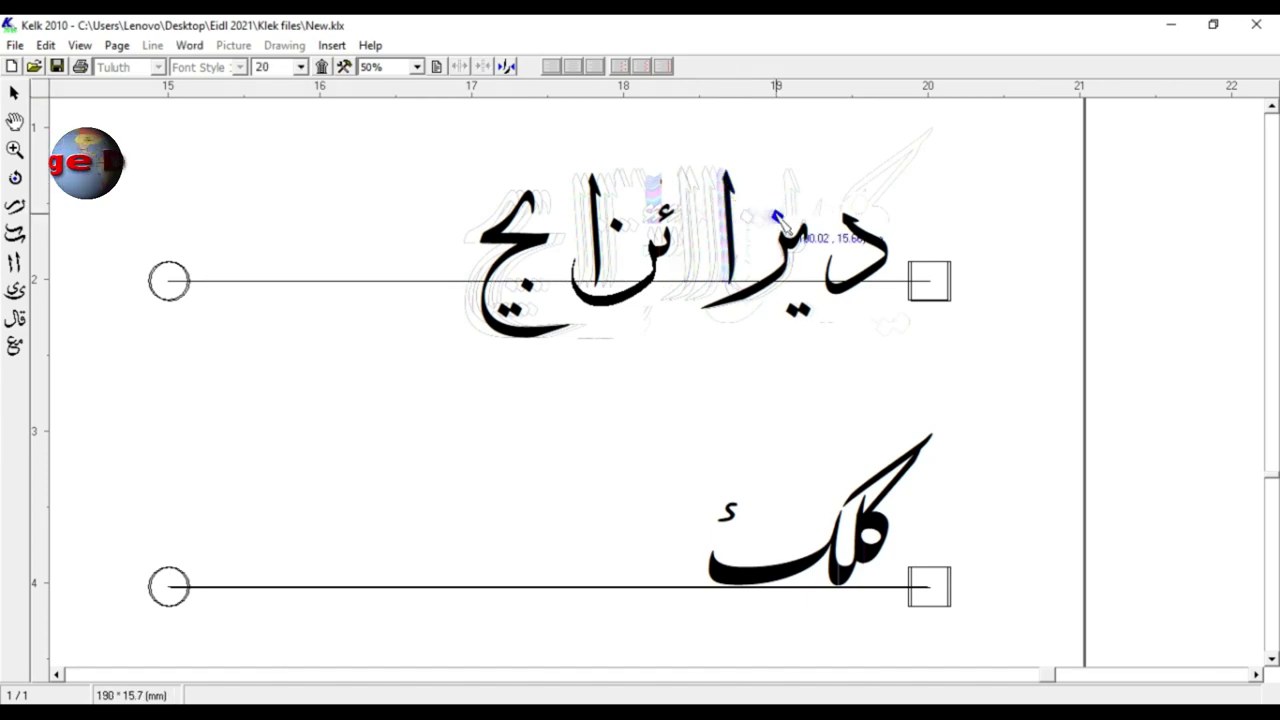
- Bring the body of "ئن" up against the first alef and reposition its dot and hamza above it
{"action": "mouse_move", "coordinate": [668, 258]}
{"action": "left_mouse_down"}
{"action": "mouse_move", "coordinate": [714, 255]}
{"action": "mouse_move", "coordinate": [687, 252]}
{"action": "left_mouse_up"}
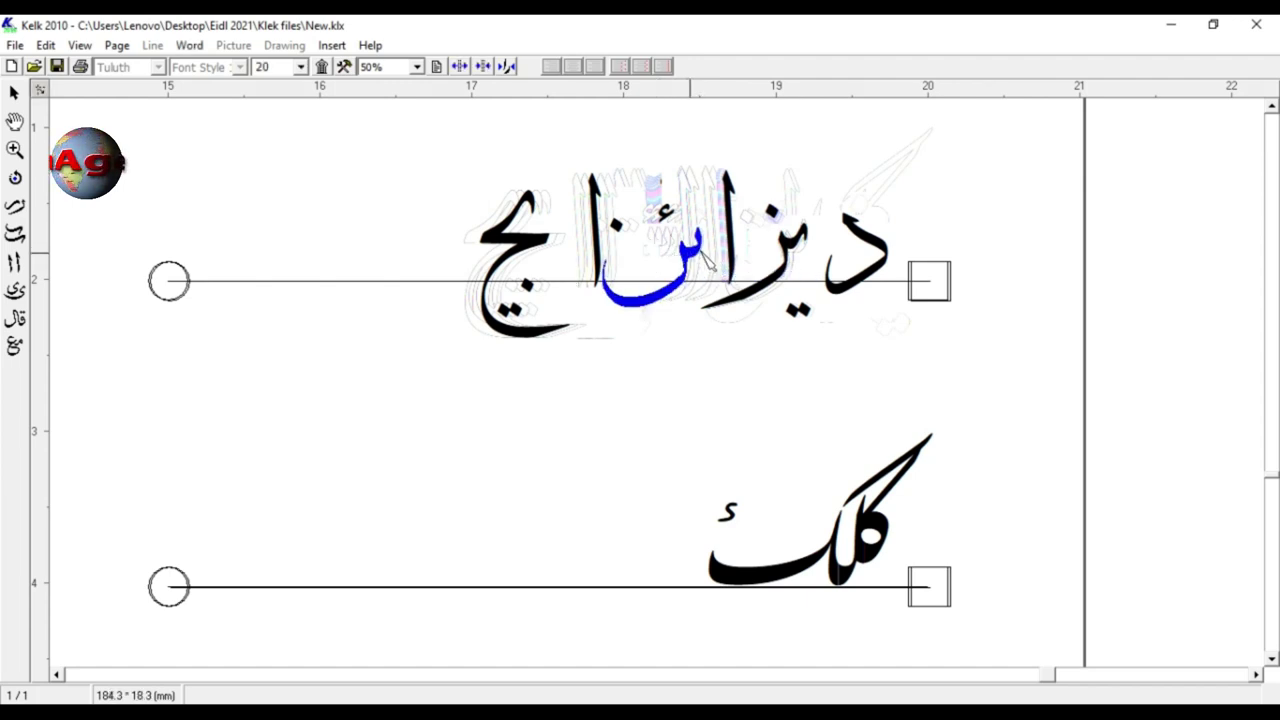
{"action": "left_click", "coordinate": [705, 258]}
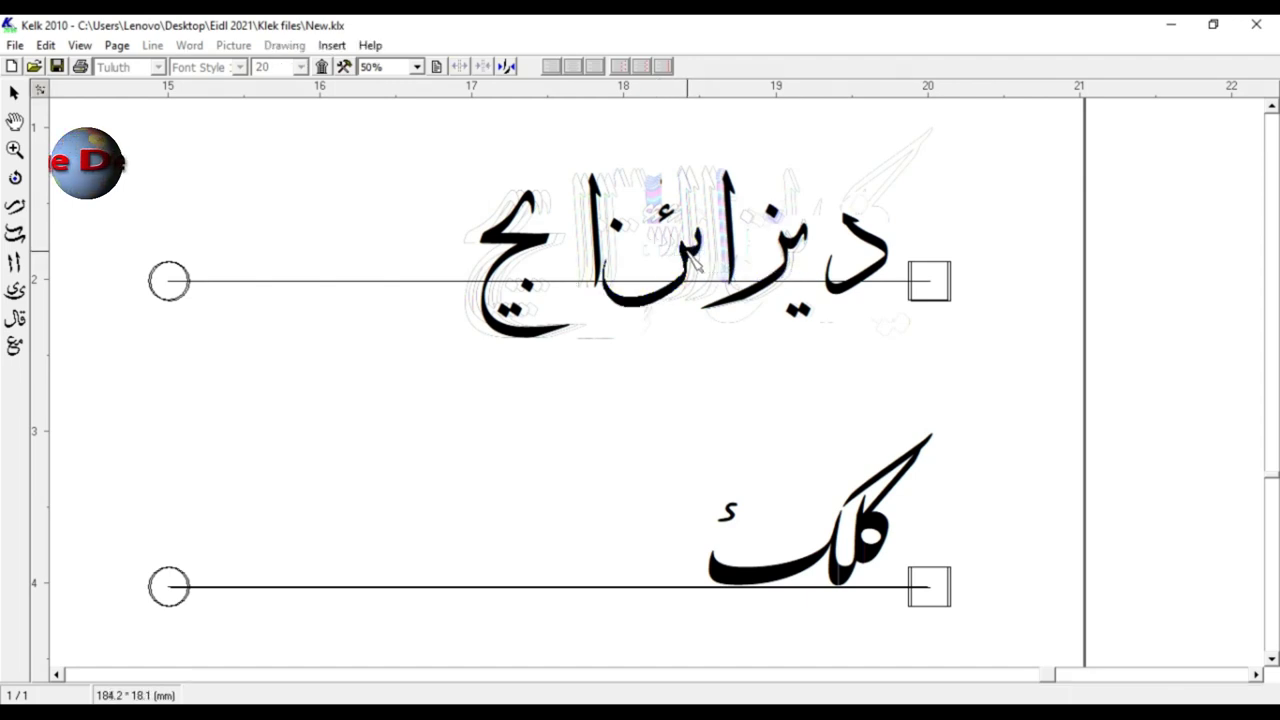
{"action": "left_click", "coordinate": [694, 262]}
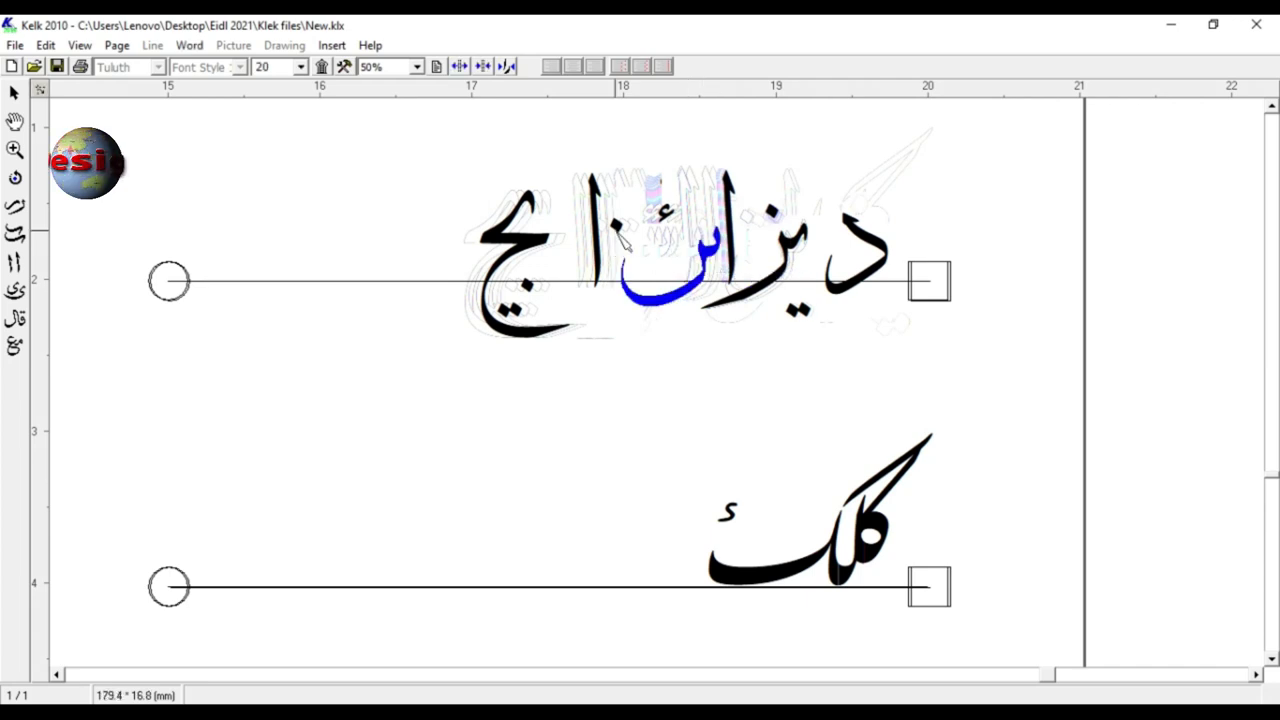
{"action": "left_click", "coordinate": [616, 225]}
{"action": "left_click_drag", "start_coordinate": [618, 225], "coordinate": [695, 217]}
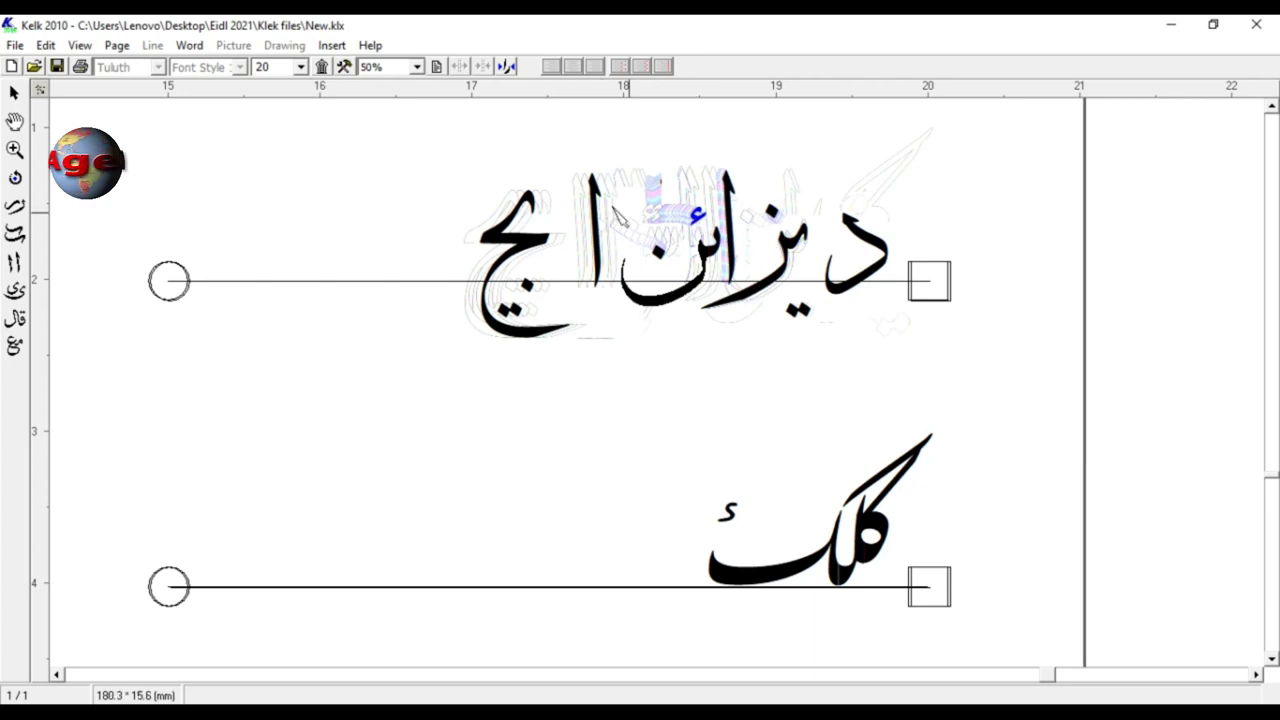
- Move all the letters following the د together so they sit close against it
{"action": "left_click_drag", "start_coordinate": [403, 160], "coordinate": [803, 360]}
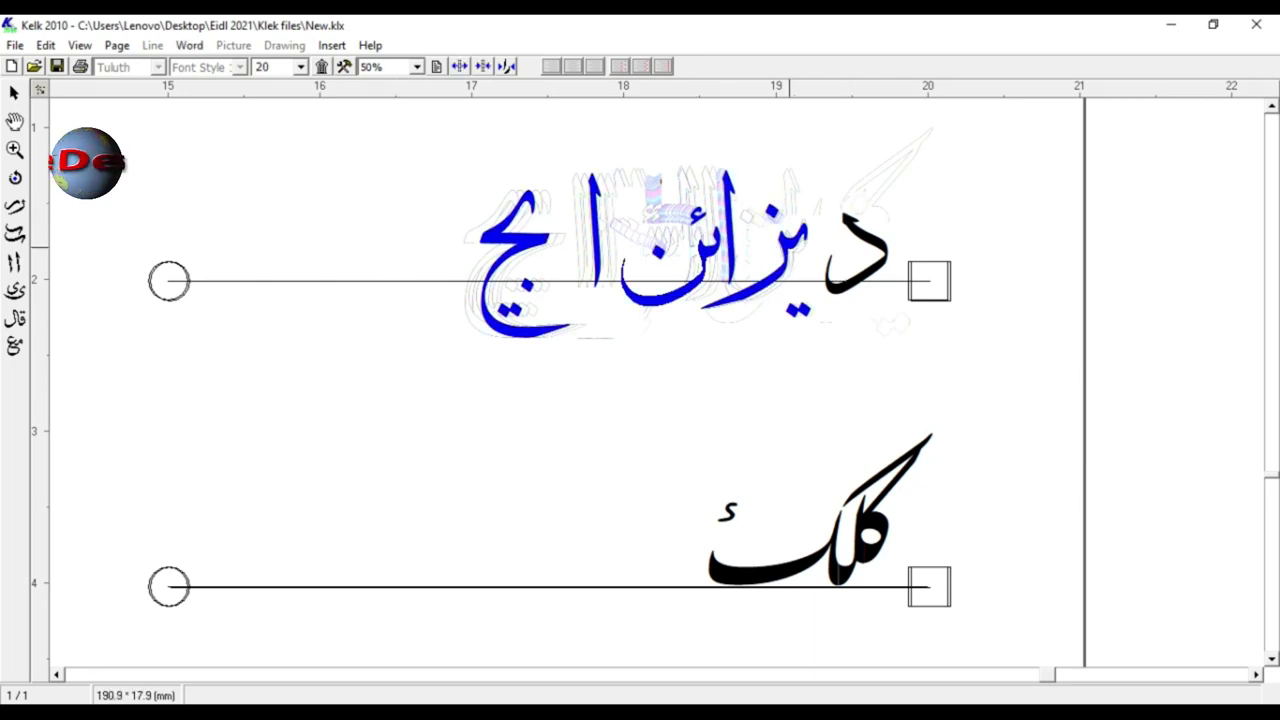
{"action": "left_click_drag", "start_coordinate": [798, 251], "coordinate": [827, 251]}
{"action": "left_click", "coordinate": [312, 119]}
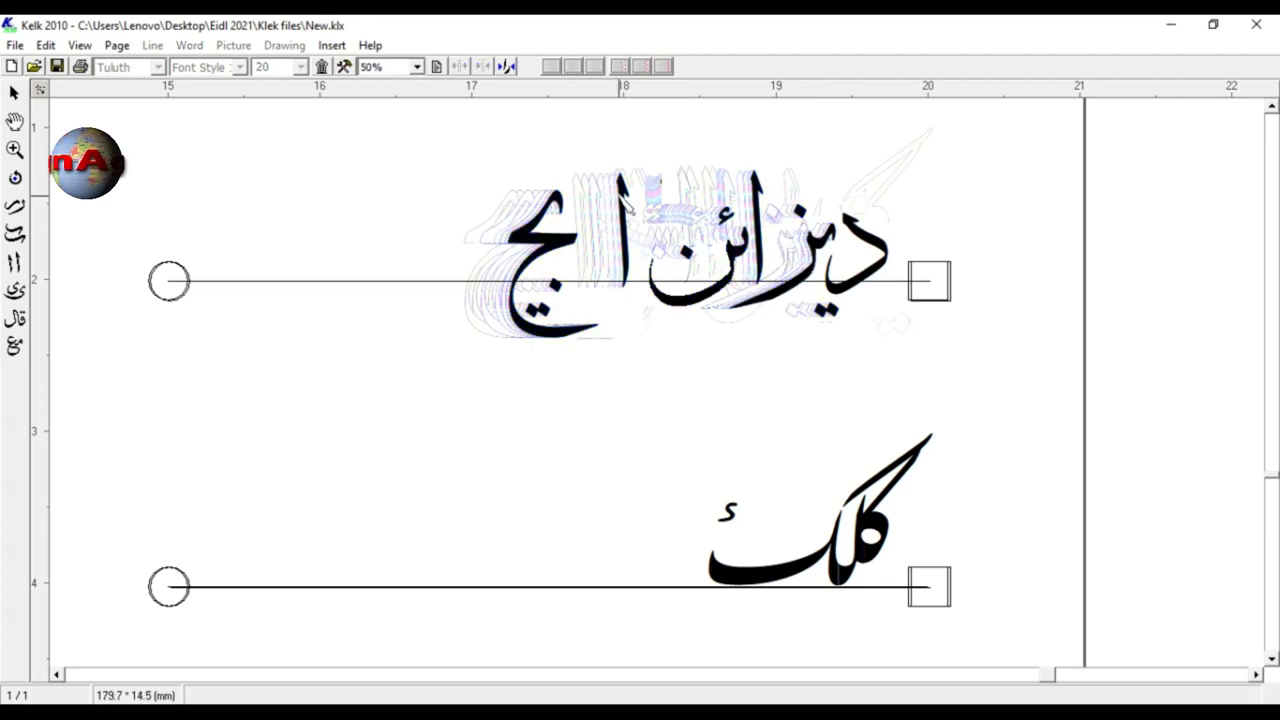
- Stand the alef of "ایج" over the bowl of the ن, bring "یج" up beside it, and redraw the page
{"action": "left_click", "coordinate": [625, 200]}
{"action": "left_click_drag", "start_coordinate": [625, 192], "coordinate": [669, 191]}
{"action": "left_click", "coordinate": [539, 237]}
{"action": "left_click_drag", "start_coordinate": [431, 158], "coordinate": [637, 366]}
{"action": "left_click_drag", "start_coordinate": [598, 242], "coordinate": [634, 241]}
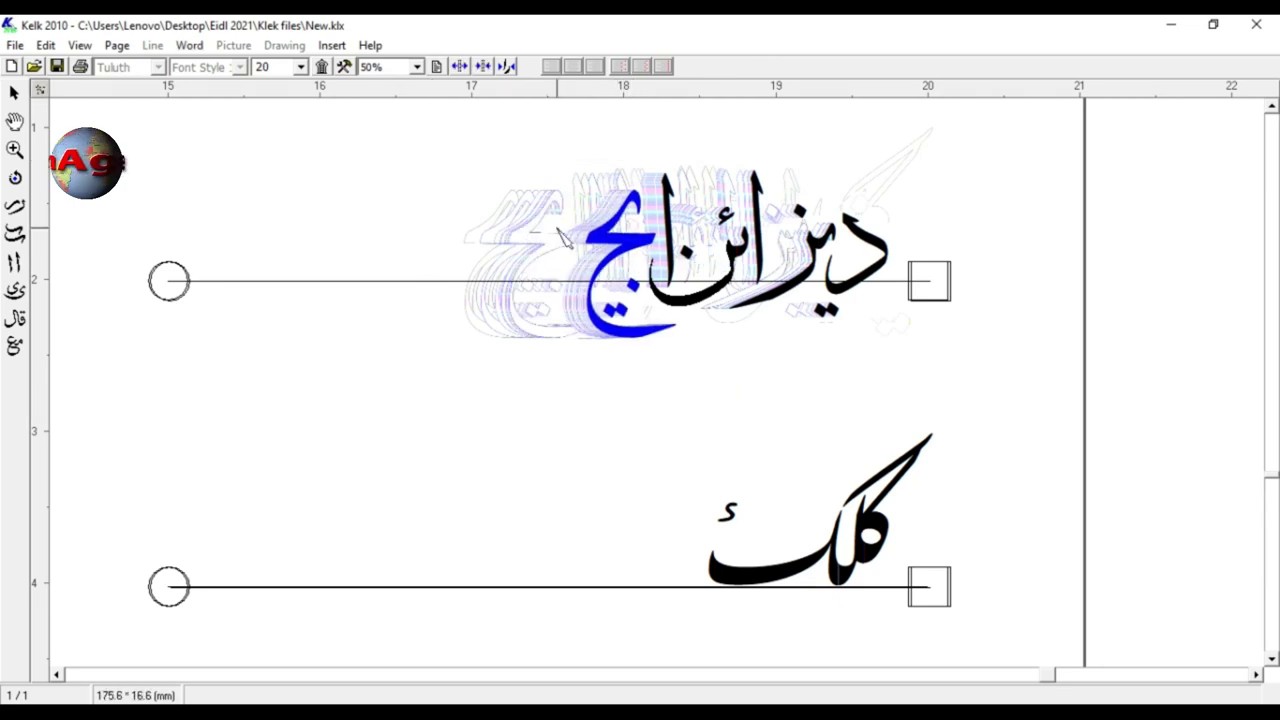
{"action": "key", "text": "F5"}
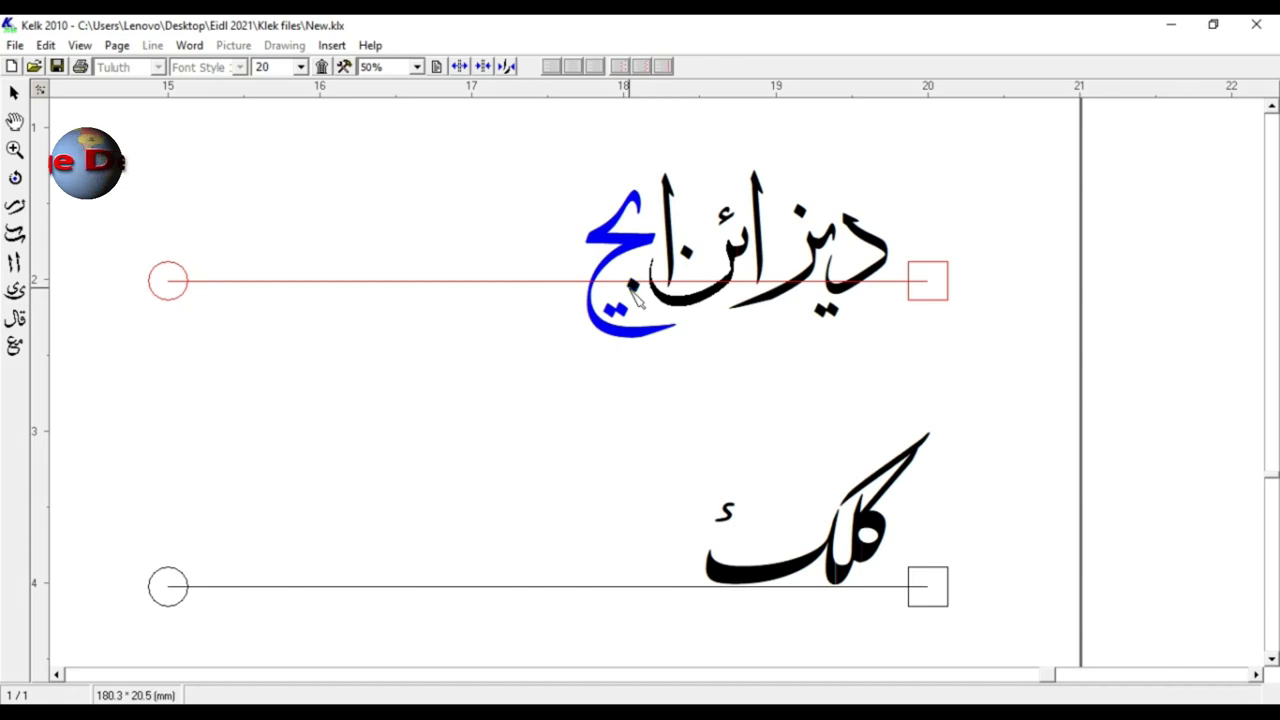
- Move the two dots of the ی up beside its tooth, and reposition the dots of the ج and ن within their bowls
{"action": "left_click", "coordinate": [620, 312]}
{"action": "left_click_drag", "start_coordinate": [625, 315], "coordinate": [650, 230]}
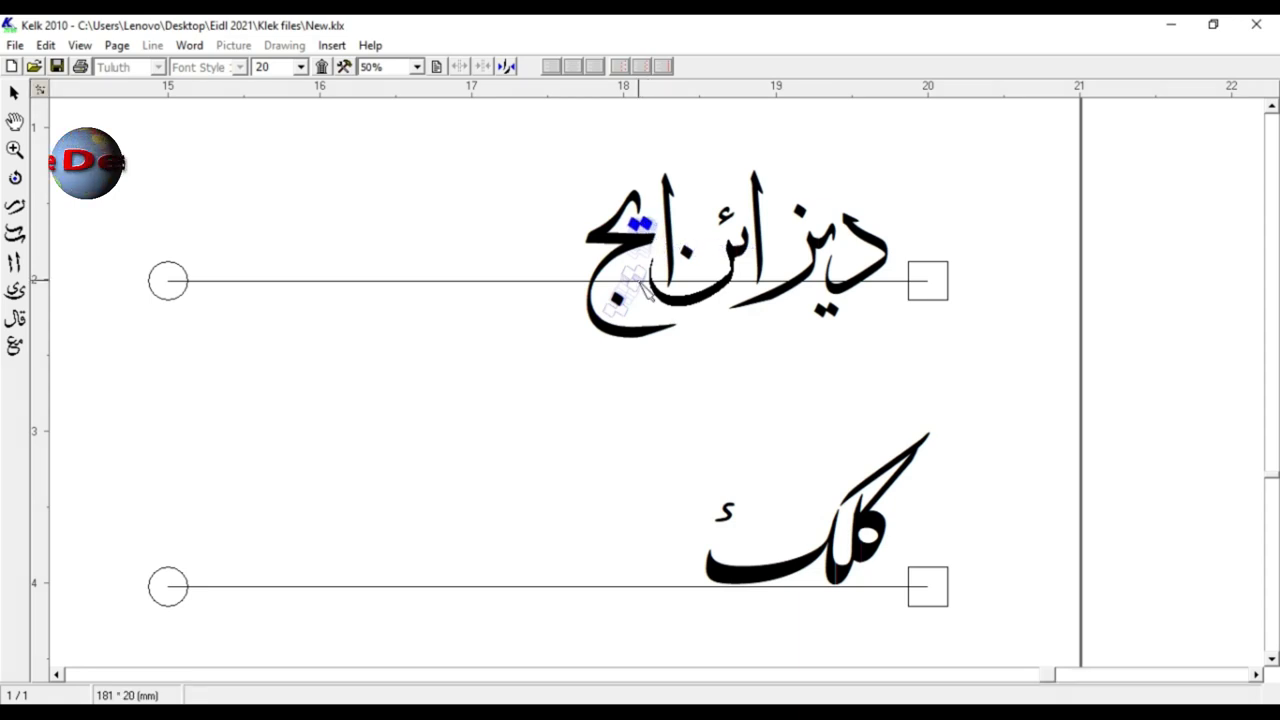
{"action": "mouse_move", "coordinate": [647, 288]}
{"action": "left_mouse_down"}
{"action": "mouse_move", "coordinate": [618, 330]}
{"action": "mouse_move", "coordinate": [625, 296]}
{"action": "left_mouse_up"}
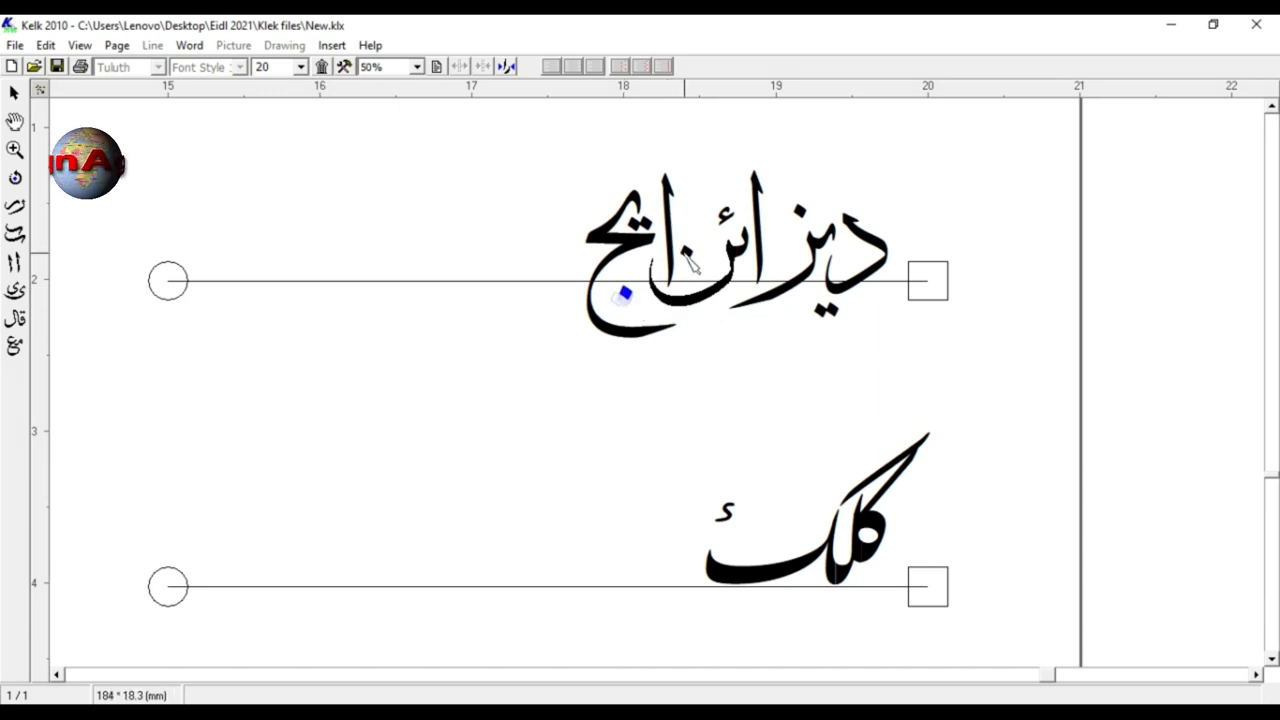
{"action": "left_click_drag", "start_coordinate": [688, 258], "coordinate": [697, 256]}
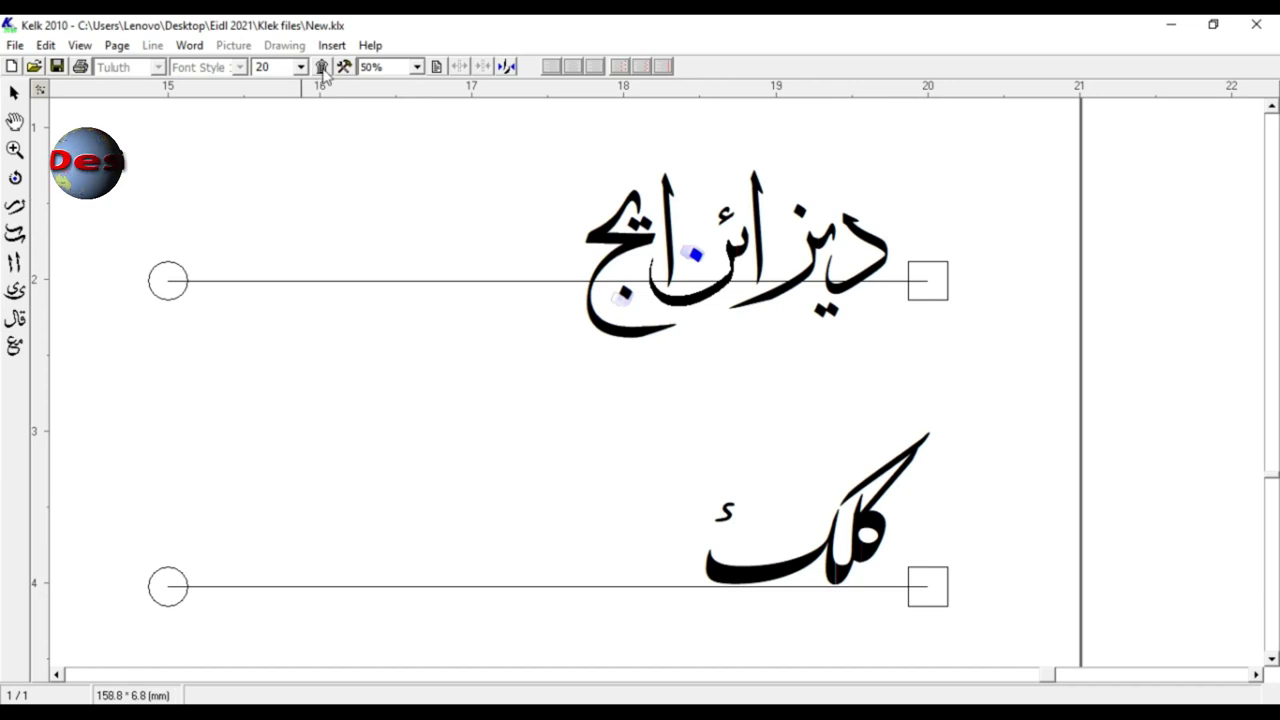
- Open the palette of diacritic marks and place the small ط mark above the د to turn it into ڈ
{"action": "left_click", "coordinate": [325, 68]}
{"action": "left_click_drag", "start_coordinate": [188, 51], "coordinate": [274, 146]}
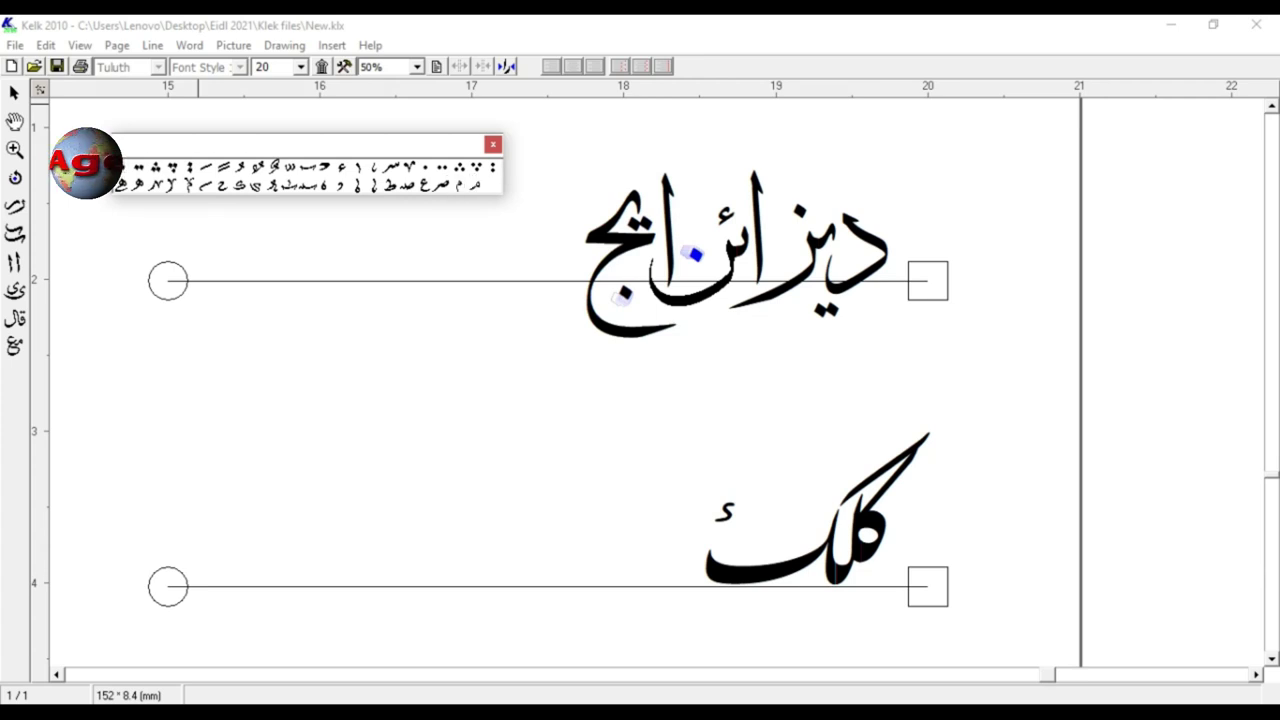
{"action": "left_click_drag", "start_coordinate": [700, 190], "coordinate": [828, 176]}
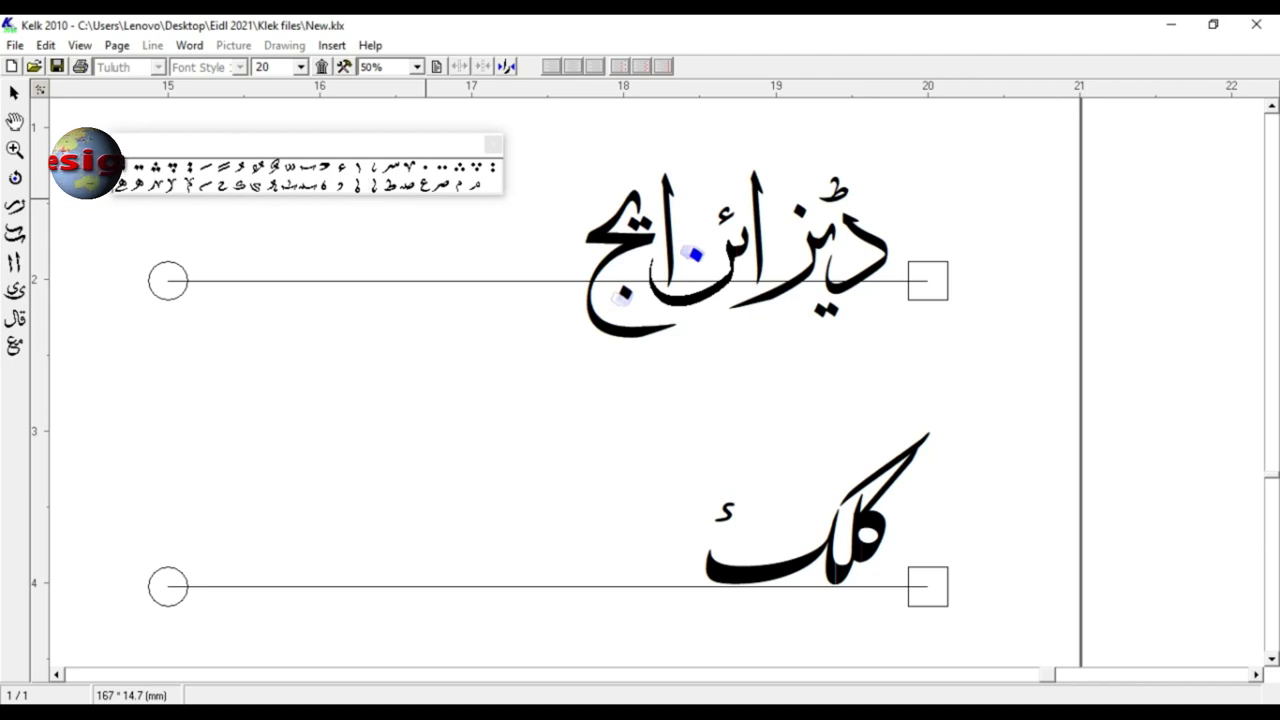
- Place a slanted zer stroke beneath the ڈ and a matching zabar stroke above the ز
{"action": "left_click", "coordinate": [207, 175]}
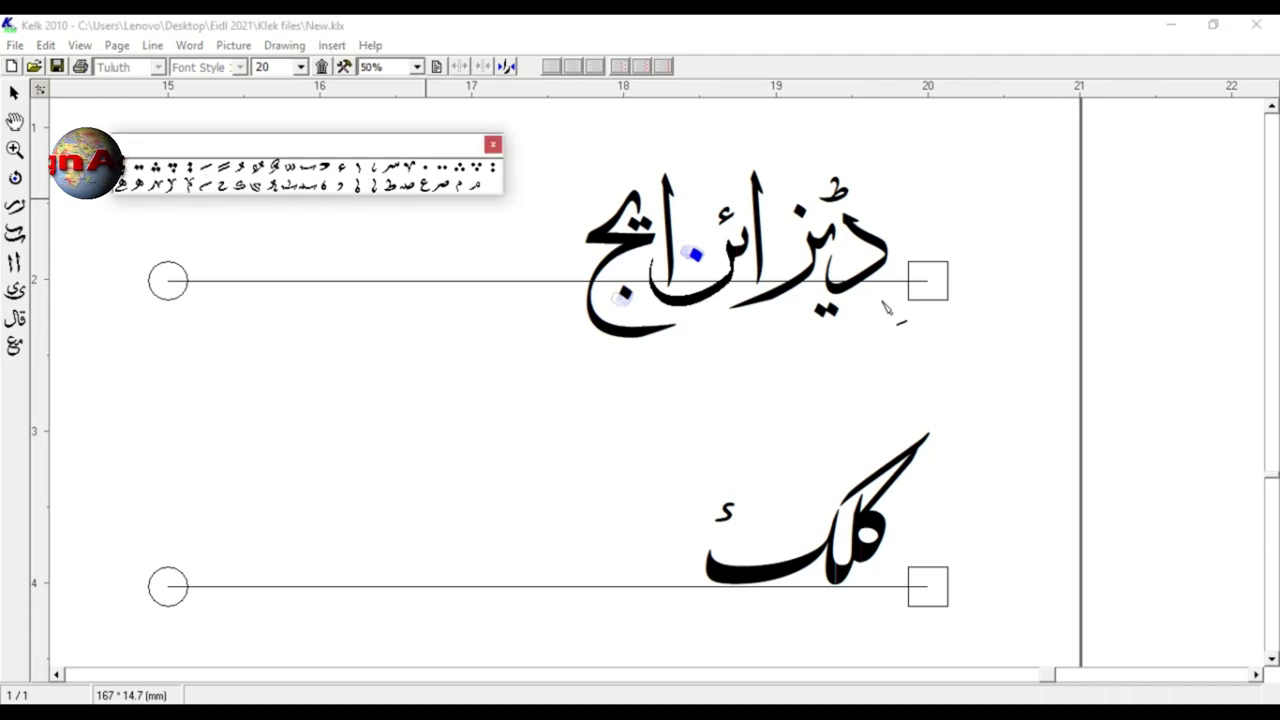
{"action": "left_click", "coordinate": [885, 306]}
{"action": "left_click", "coordinate": [212, 178]}
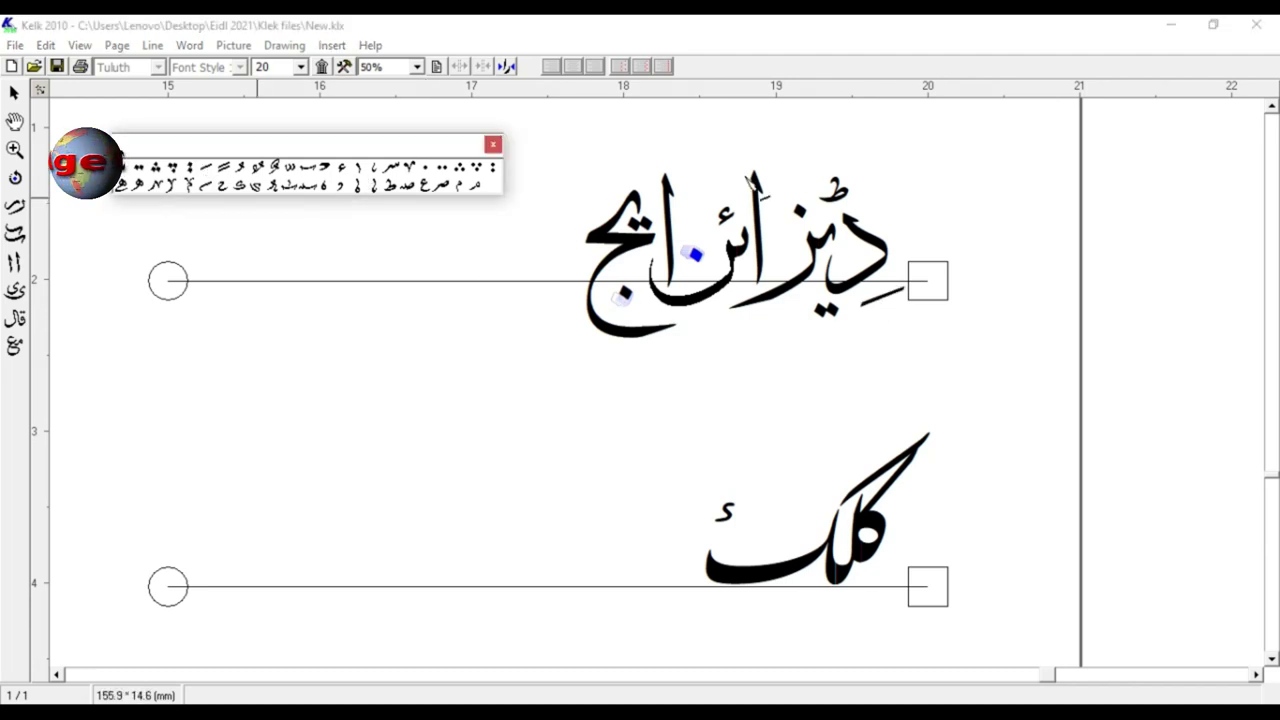
{"action": "left_click", "coordinate": [790, 188]}
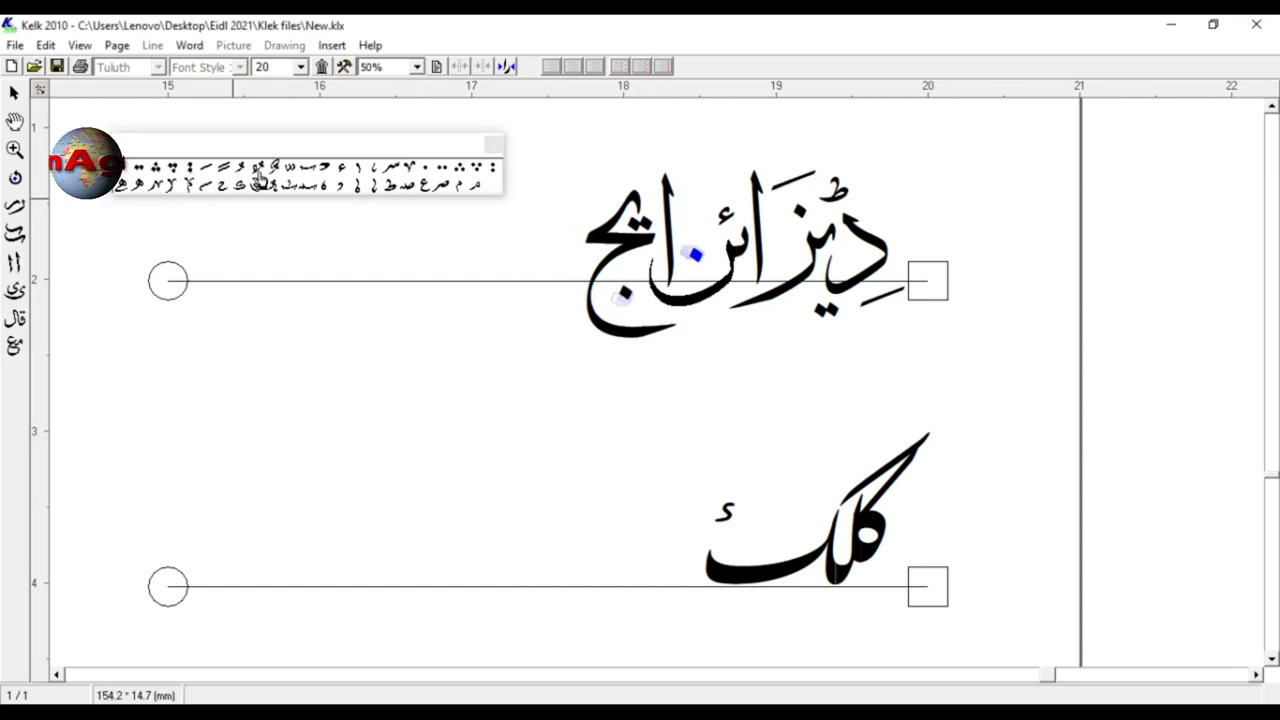
- Add a jazm mark above "ئن" and shift it over the bowl of the ن
{"action": "left_click", "coordinate": [322, 174]}
{"action": "left_click", "coordinate": [725, 188]}
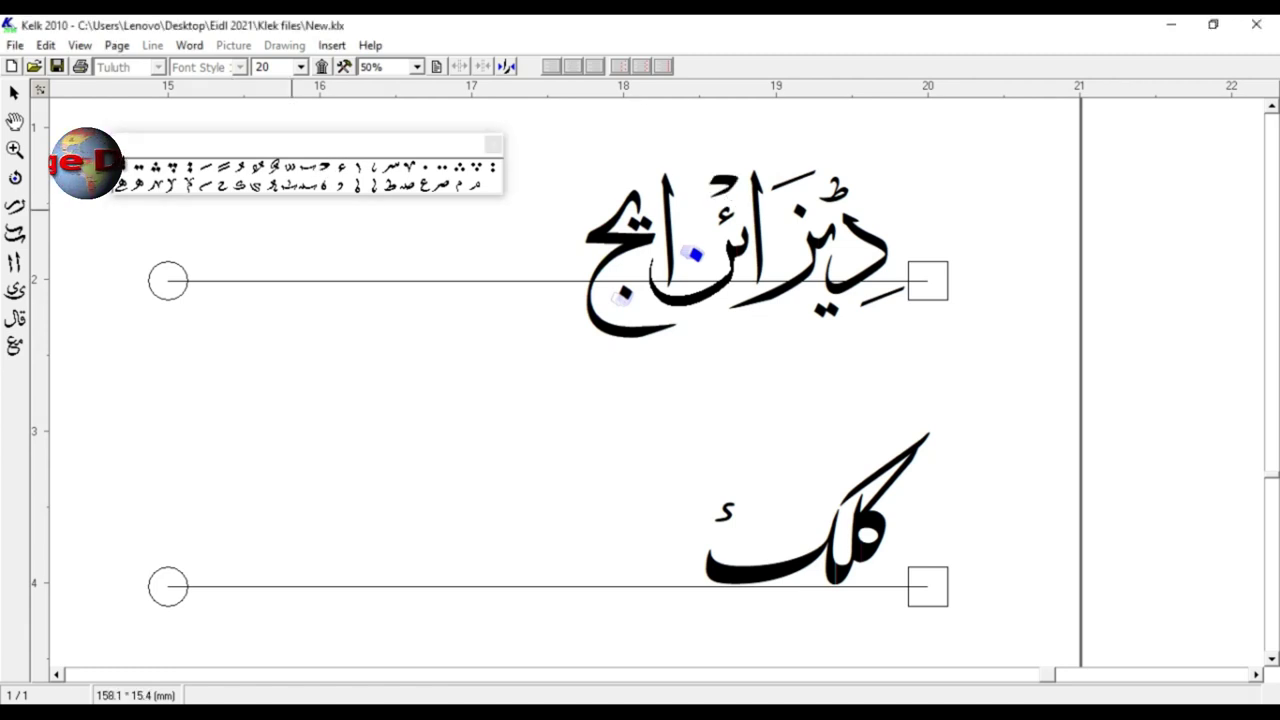
{"action": "left_click_drag", "start_coordinate": [727, 185], "coordinate": [704, 206]}
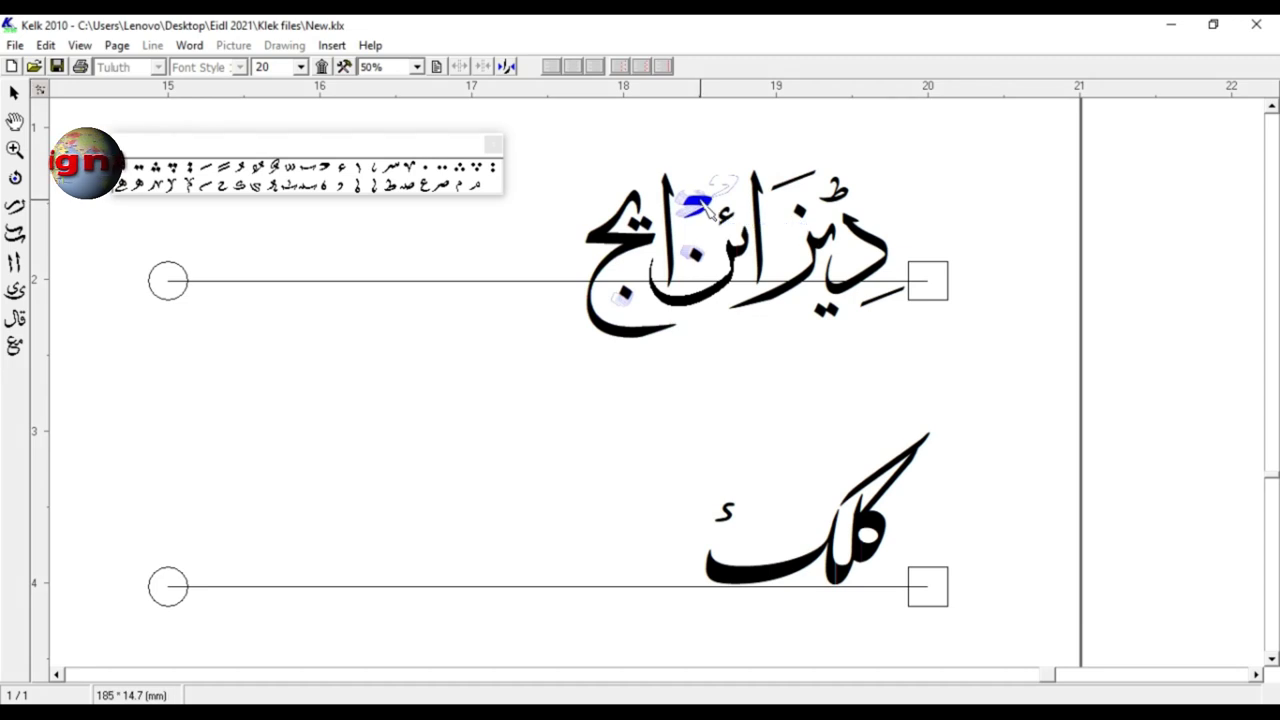
- Place a zabar above the alef of "ایج" and a jazm above the ج, raising the jazm slightly off the letter
{"action": "left_click", "coordinate": [207, 175]}
{"action": "left_click", "coordinate": [658, 170]}
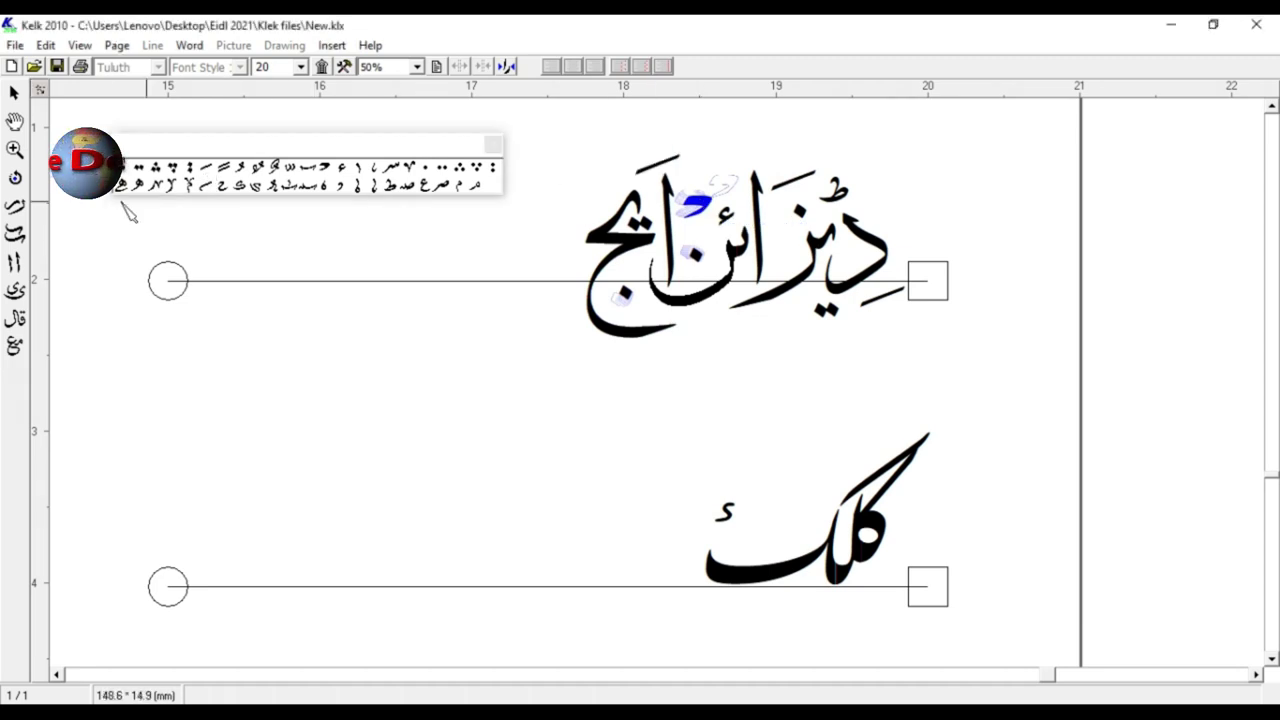
{"action": "left_click", "coordinate": [329, 172]}
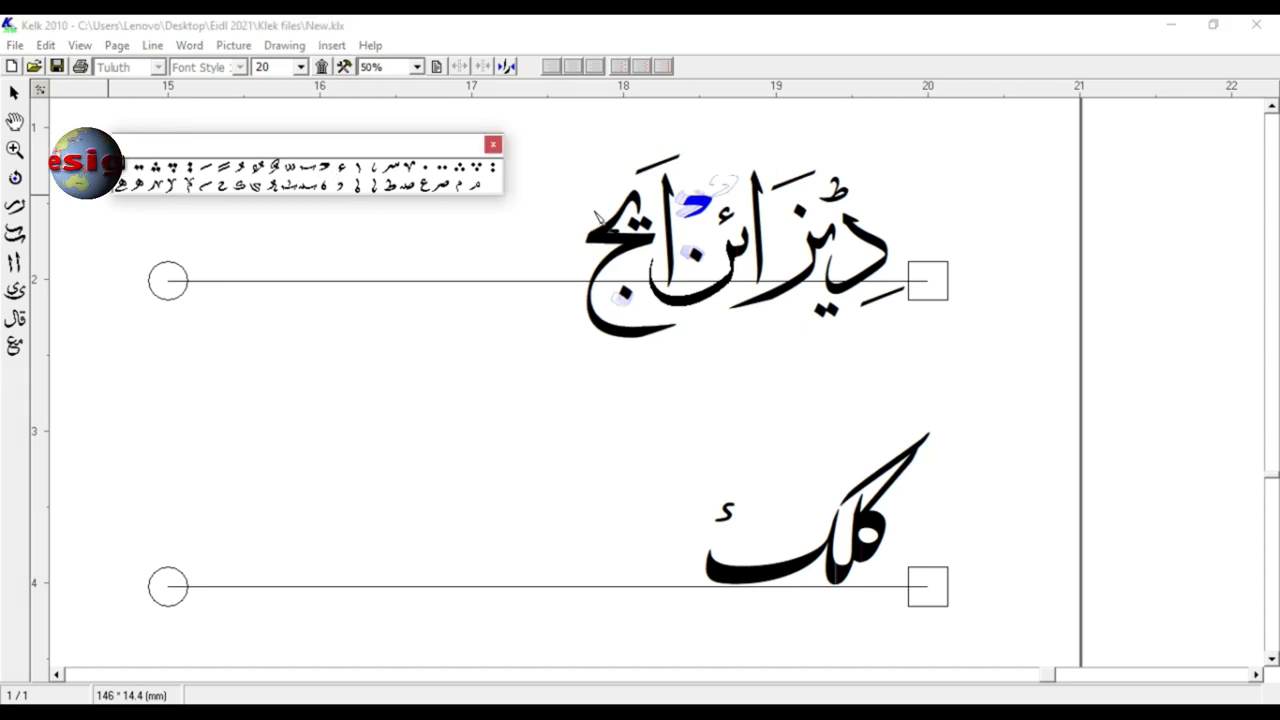
{"action": "left_click", "coordinate": [597, 212]}
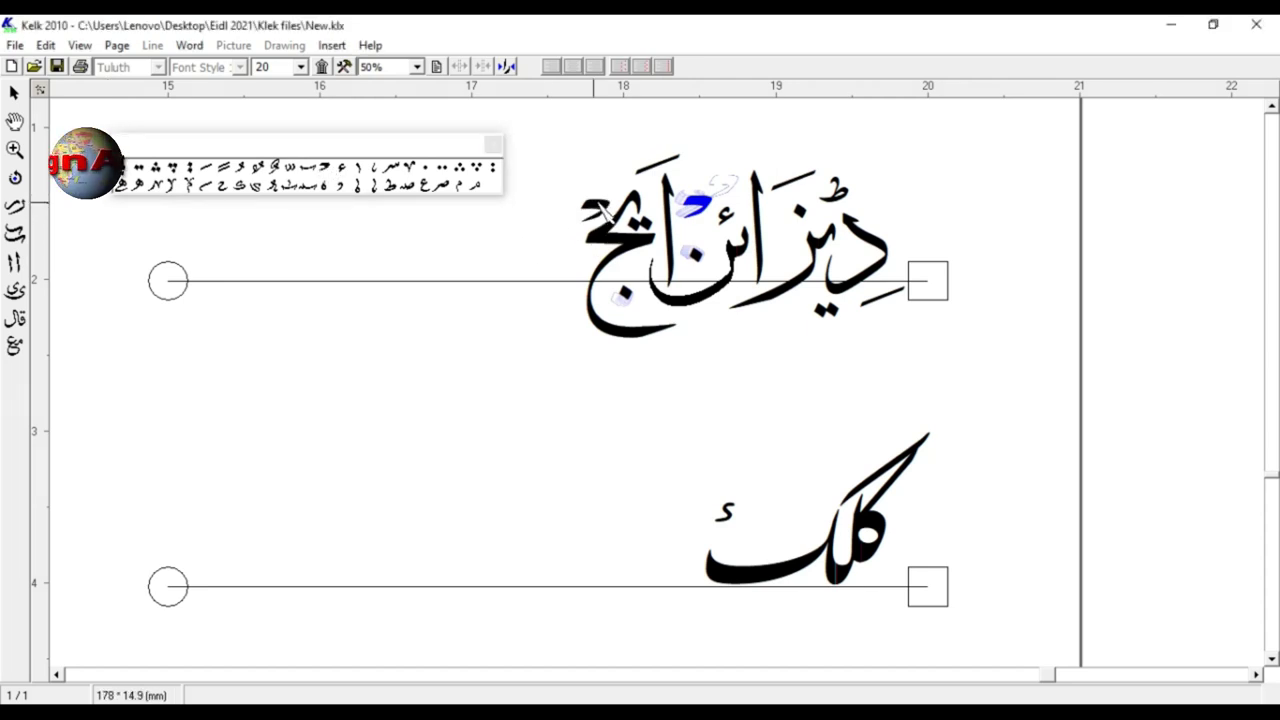
{"action": "left_click", "coordinate": [595, 204]}
{"action": "left_click_drag", "start_coordinate": [601, 203], "coordinate": [597, 195]}
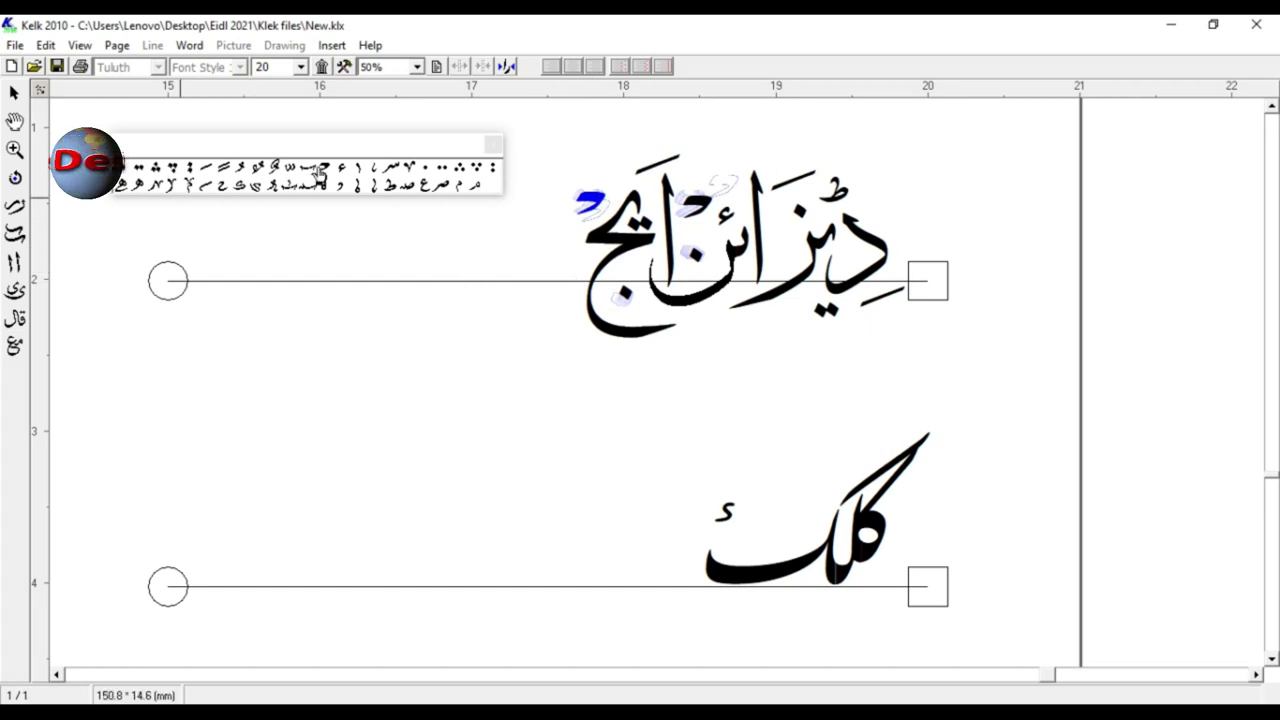
- Place small V-shaped ornaments inside the ڈ, beside the ز, and beneath the ن
{"action": "left_click", "coordinate": [414, 174]}
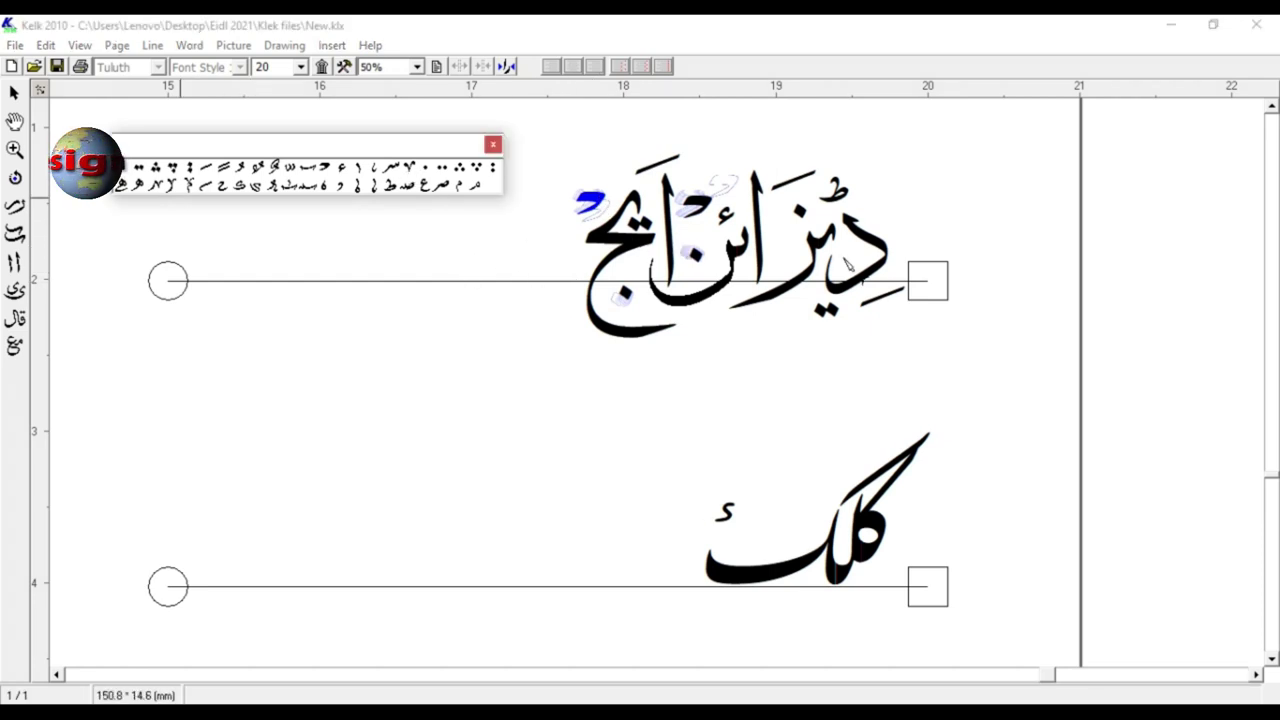
{"action": "left_click_drag", "start_coordinate": [852, 260], "coordinate": [852, 260]}
{"action": "left_click", "coordinate": [413, 167]}
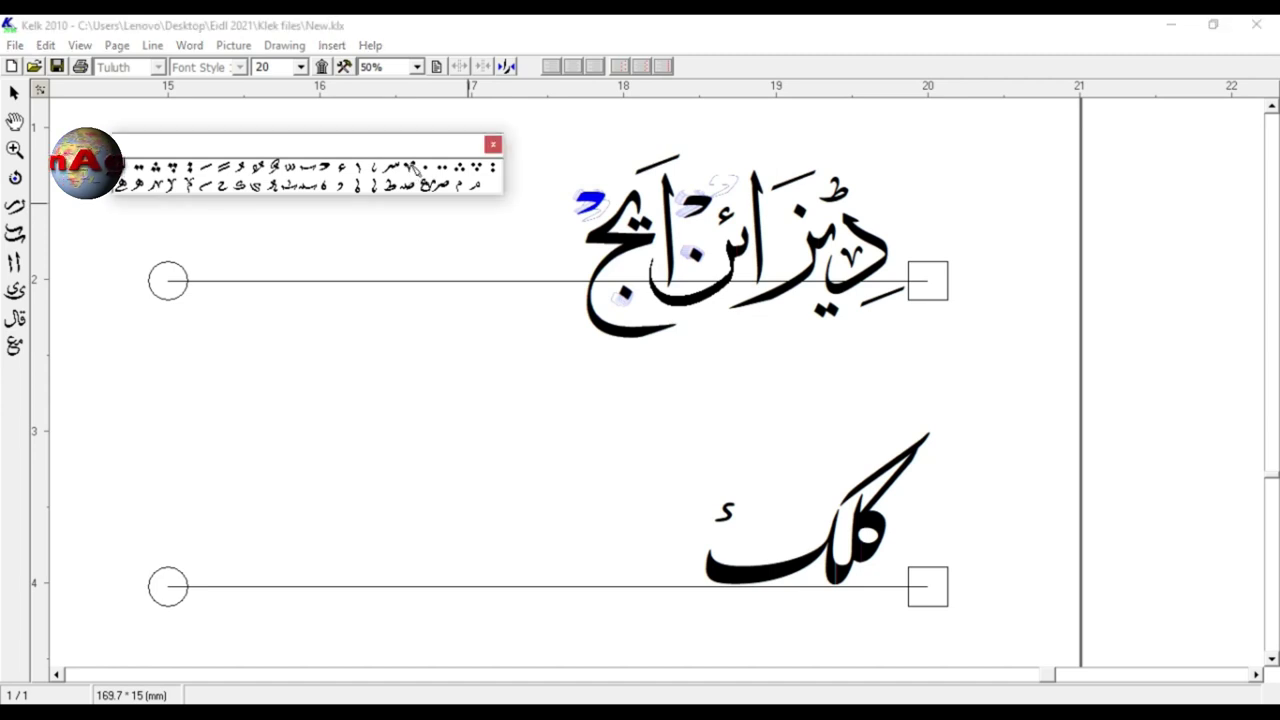
{"action": "left_click", "coordinate": [789, 253]}
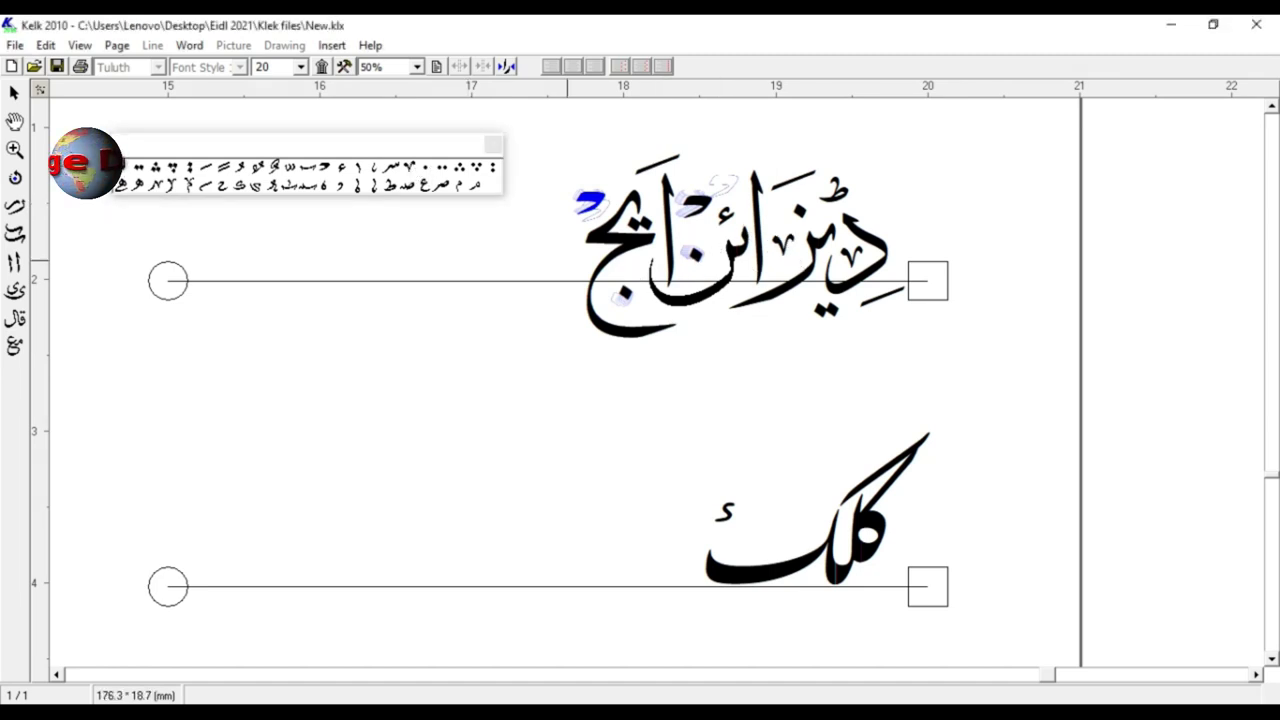
{"action": "left_click_drag", "start_coordinate": [410, 173], "coordinate": [533, 260]}
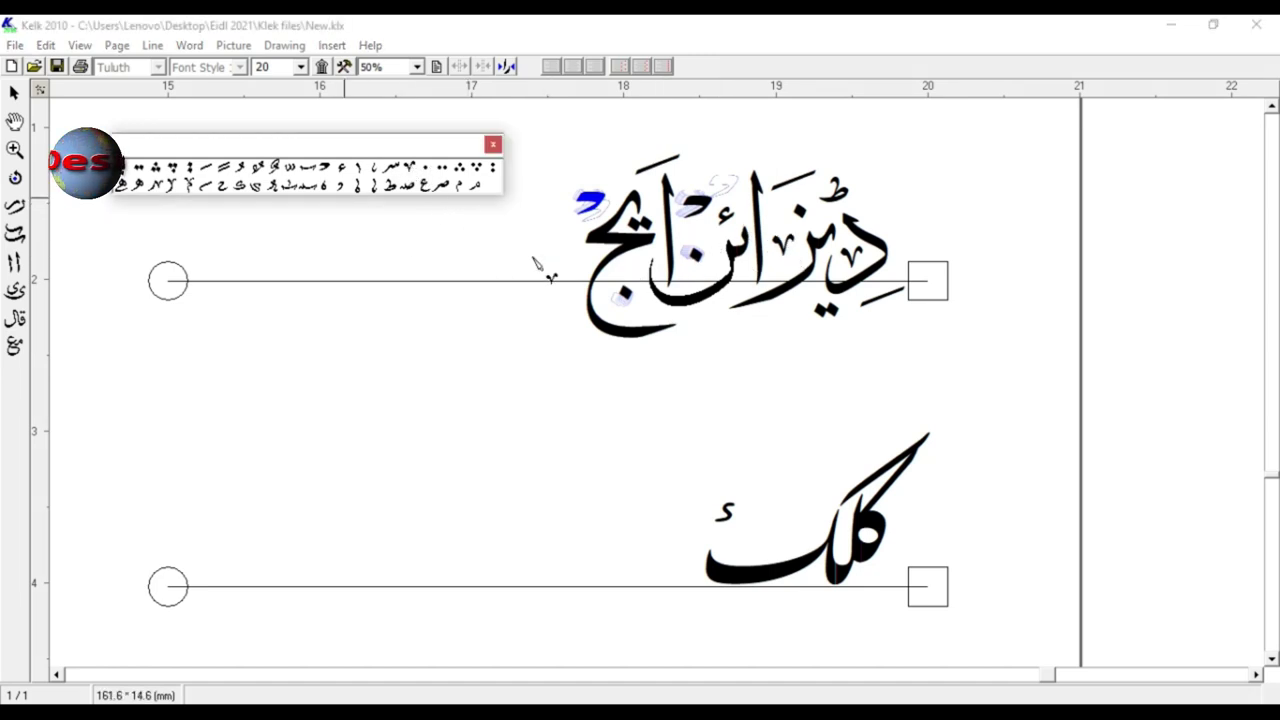
{"action": "left_click", "coordinate": [714, 318]}
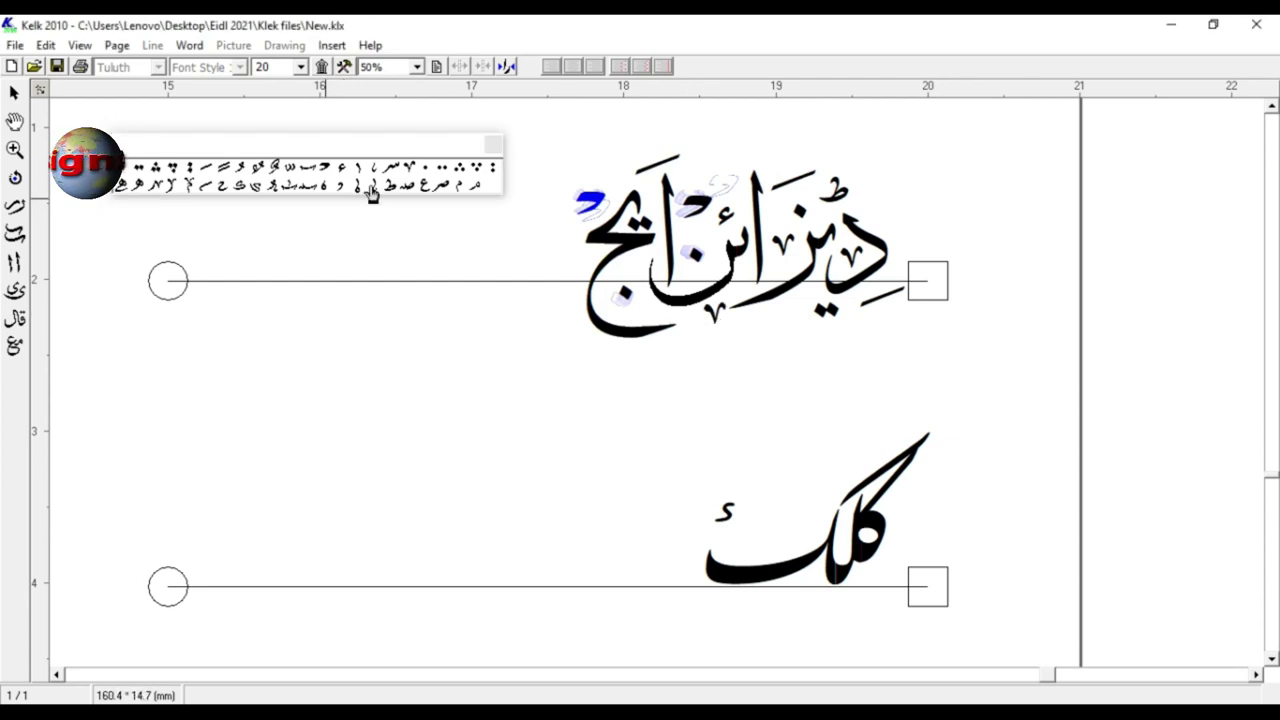
- Place small comma-shaped ornaments beside the ز and above its zabar, and a V-shaped ornament above the hamza of "ئن"
{"action": "left_click_drag", "start_coordinate": [378, 175], "coordinate": [728, 226]}
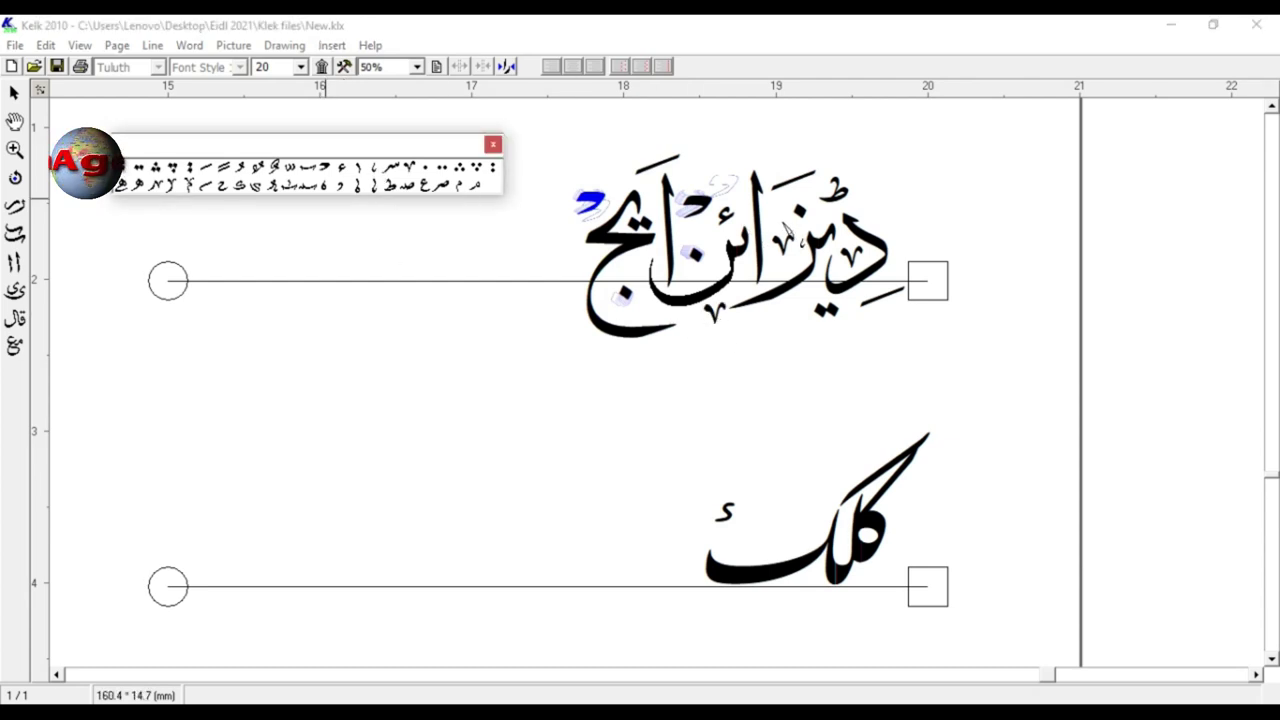
{"action": "left_click", "coordinate": [786, 232]}
{"action": "left_click", "coordinate": [370, 175]}
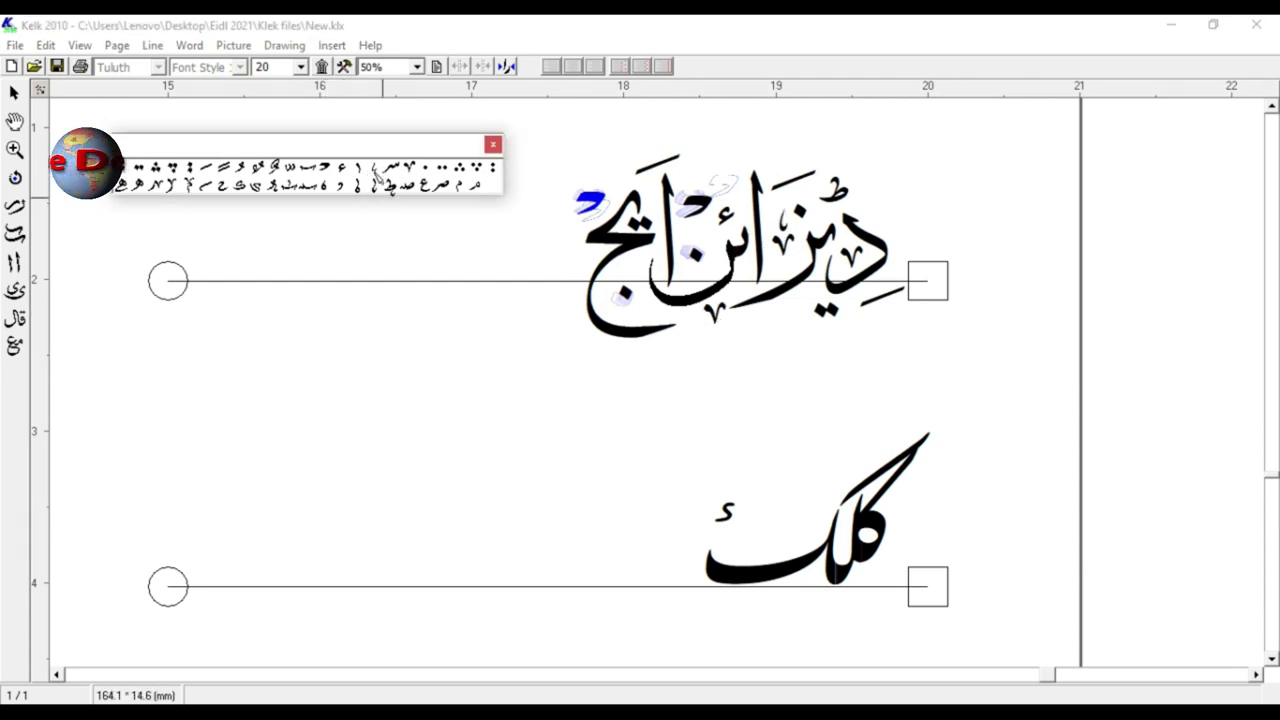
{"action": "left_click", "coordinate": [792, 174]}
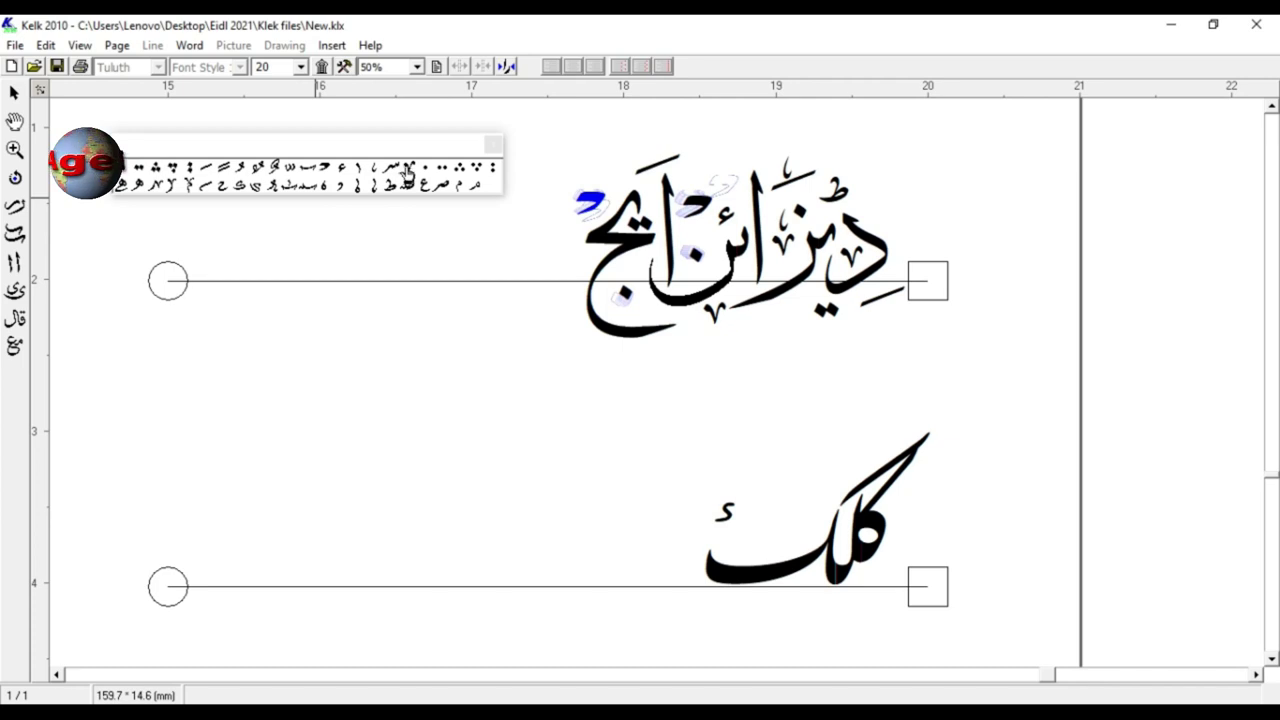
{"action": "left_click", "coordinate": [407, 174]}
{"action": "left_click", "coordinate": [731, 187]}
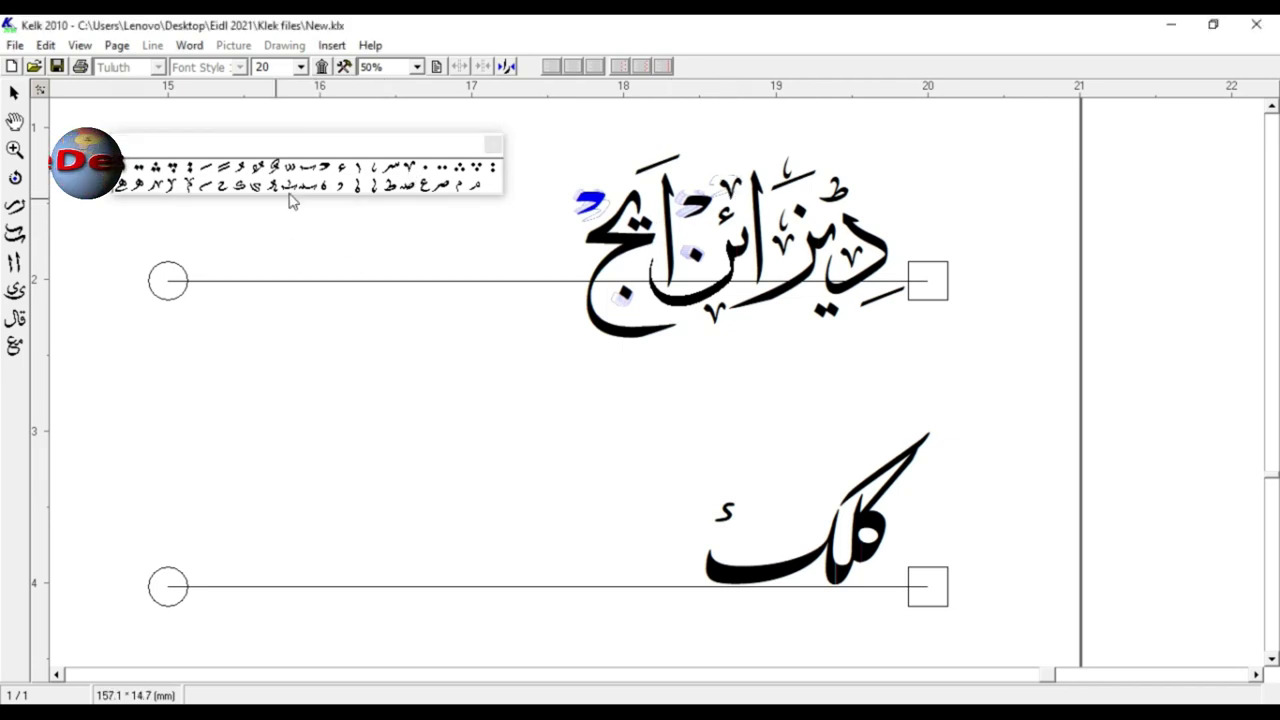
- Place comma-shaped ornaments at the outer side of the ج, above "یج", and beside the two dots under "یز"
{"action": "left_click", "coordinate": [374, 178]}
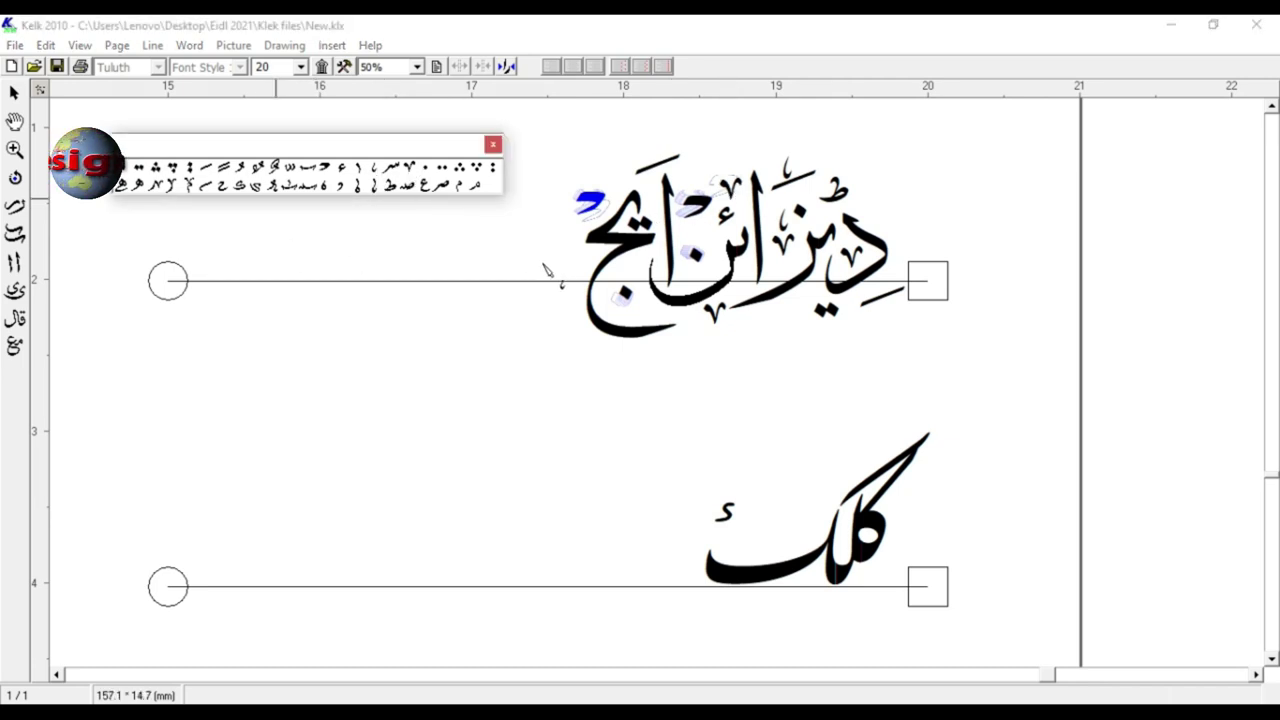
{"action": "left_click", "coordinate": [586, 266]}
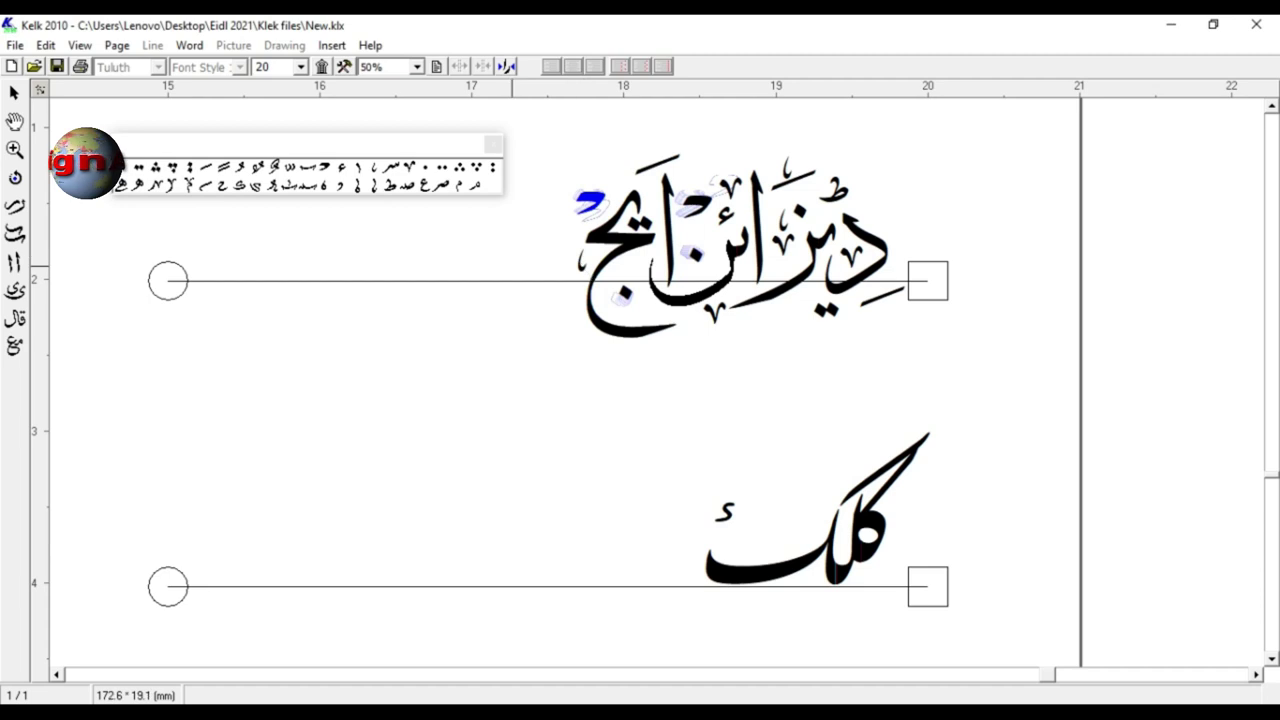
{"action": "left_click", "coordinate": [374, 178]}
{"action": "left_click", "coordinate": [614, 182]}
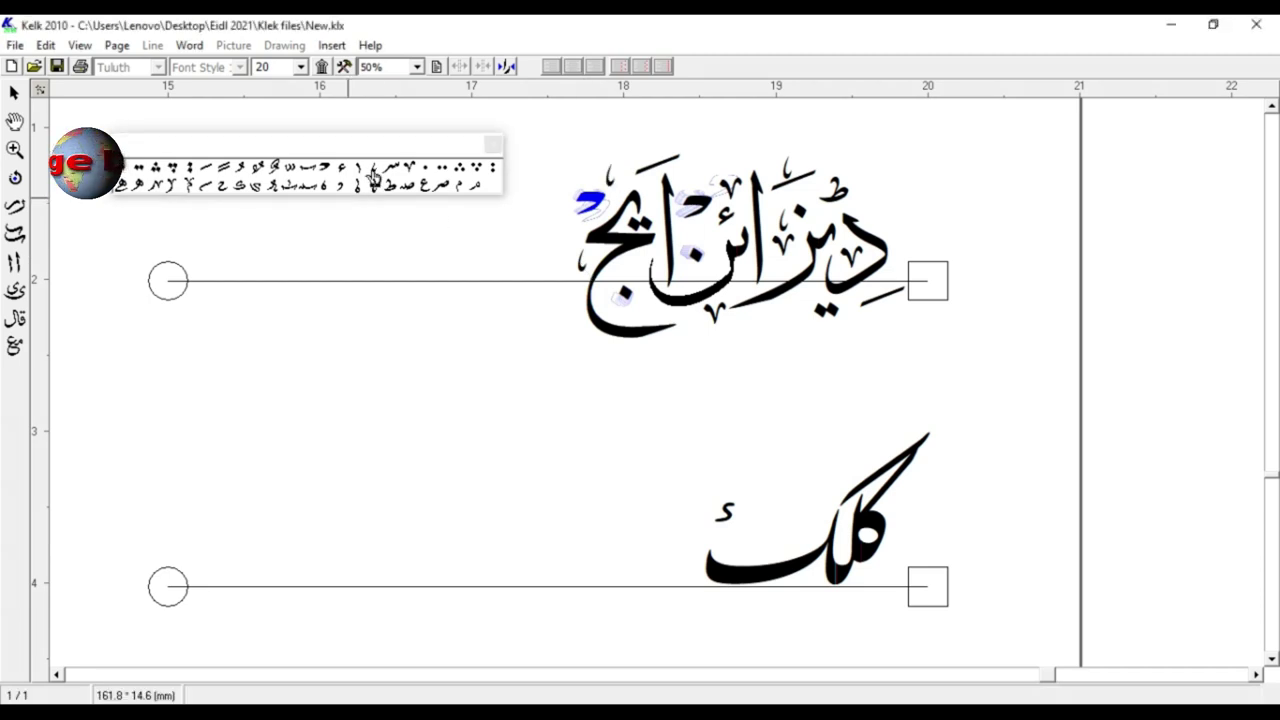
{"action": "left_click", "coordinate": [372, 178]}
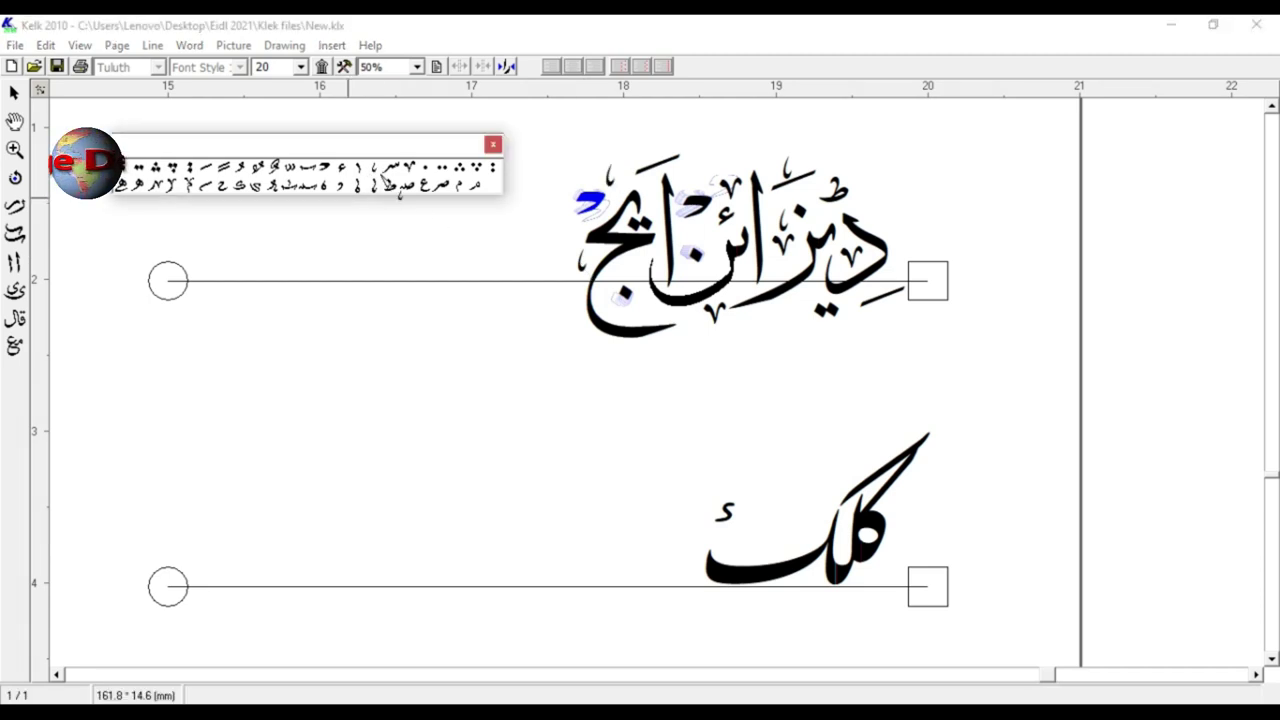
{"action": "left_click", "coordinate": [799, 311]}
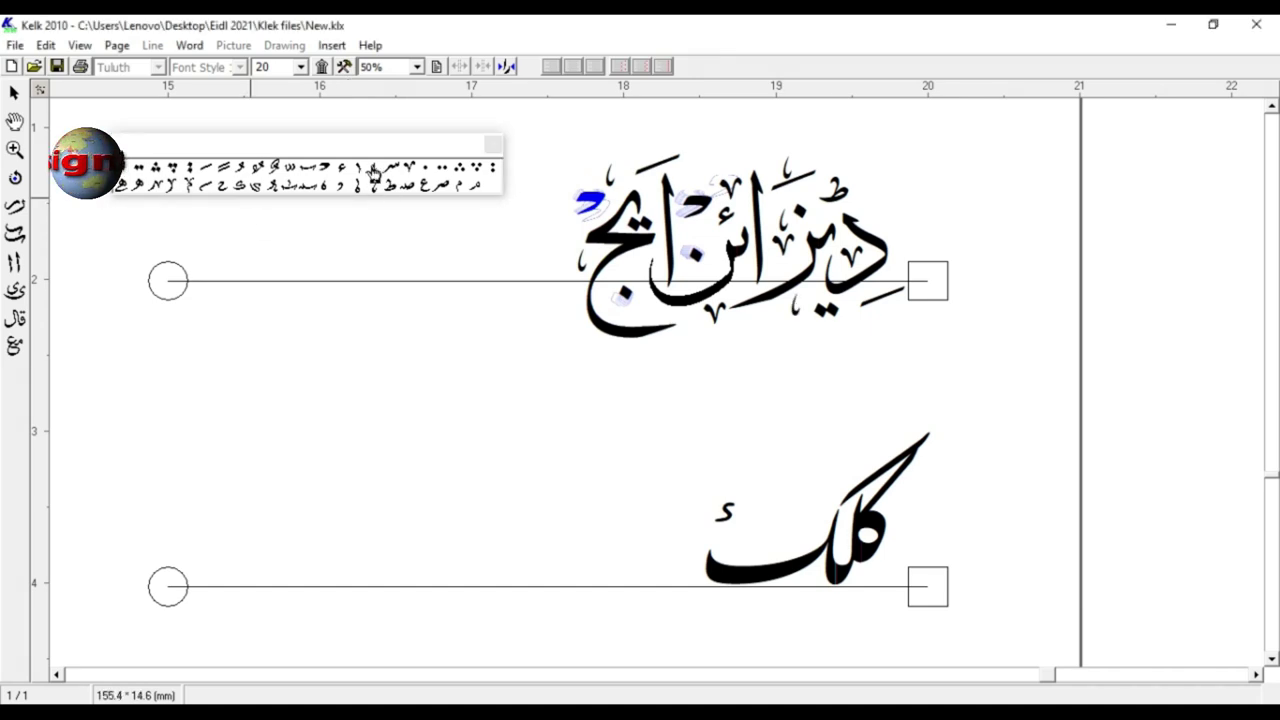
- Place a small comma-shaped ornament above the jazm of the ن and clear the mark selection
{"action": "left_click", "coordinate": [426, 186]}
{"action": "left_click", "coordinate": [697, 178]}
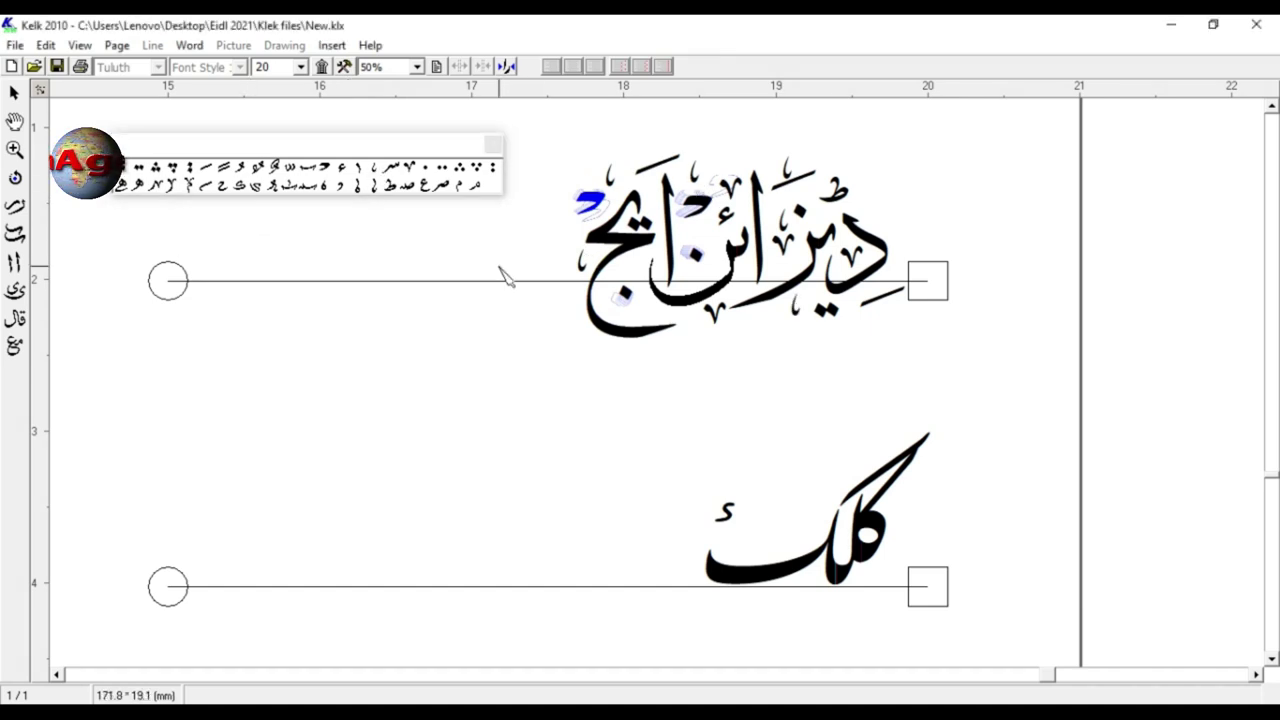
{"action": "left_click", "coordinate": [499, 270]}
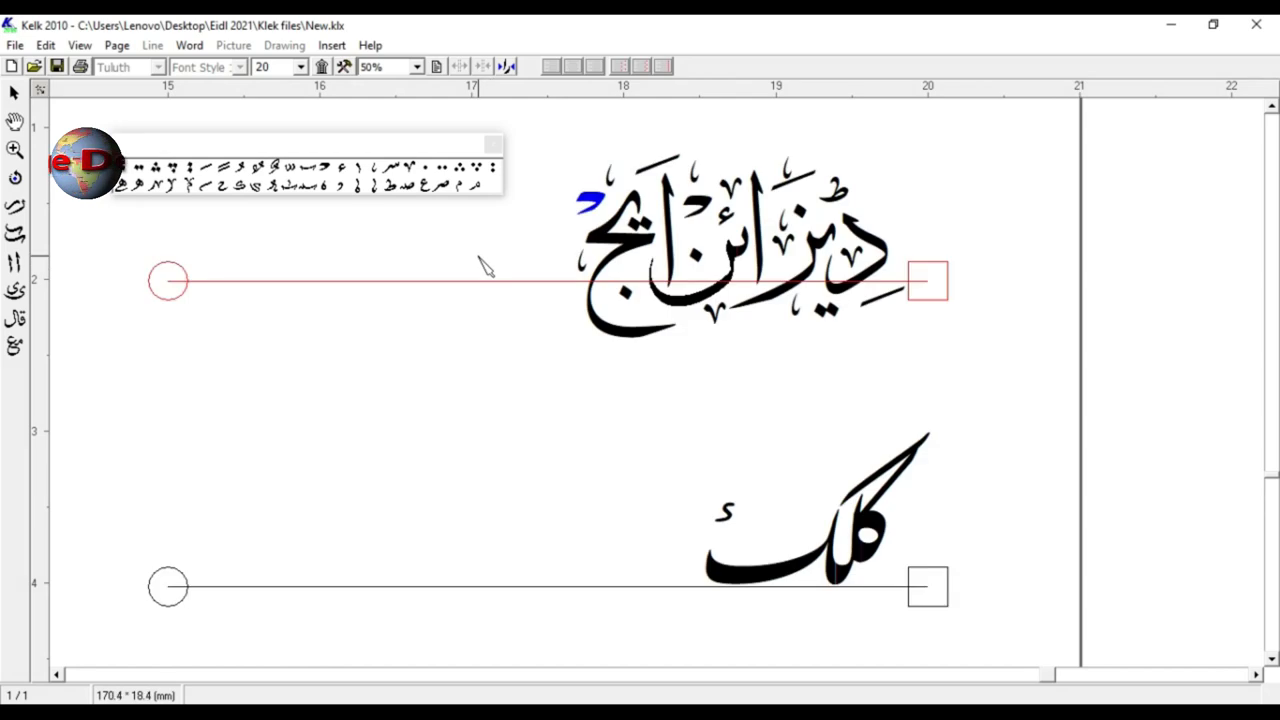
{"action": "left_click", "coordinate": [551, 248]}
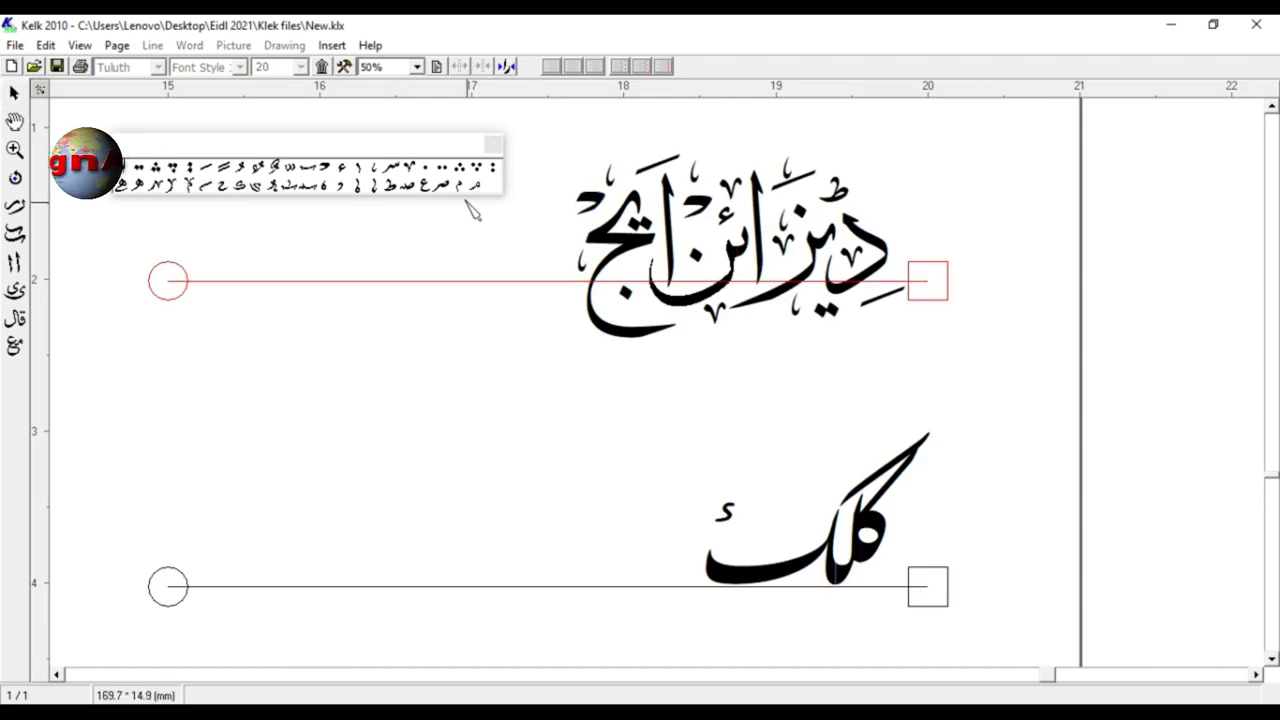
- Place V-shaped ornaments above the ن's dot and in the bowl of the ج, arranging the latter beneath the ج's dot
{"action": "left_click", "coordinate": [457, 160]}
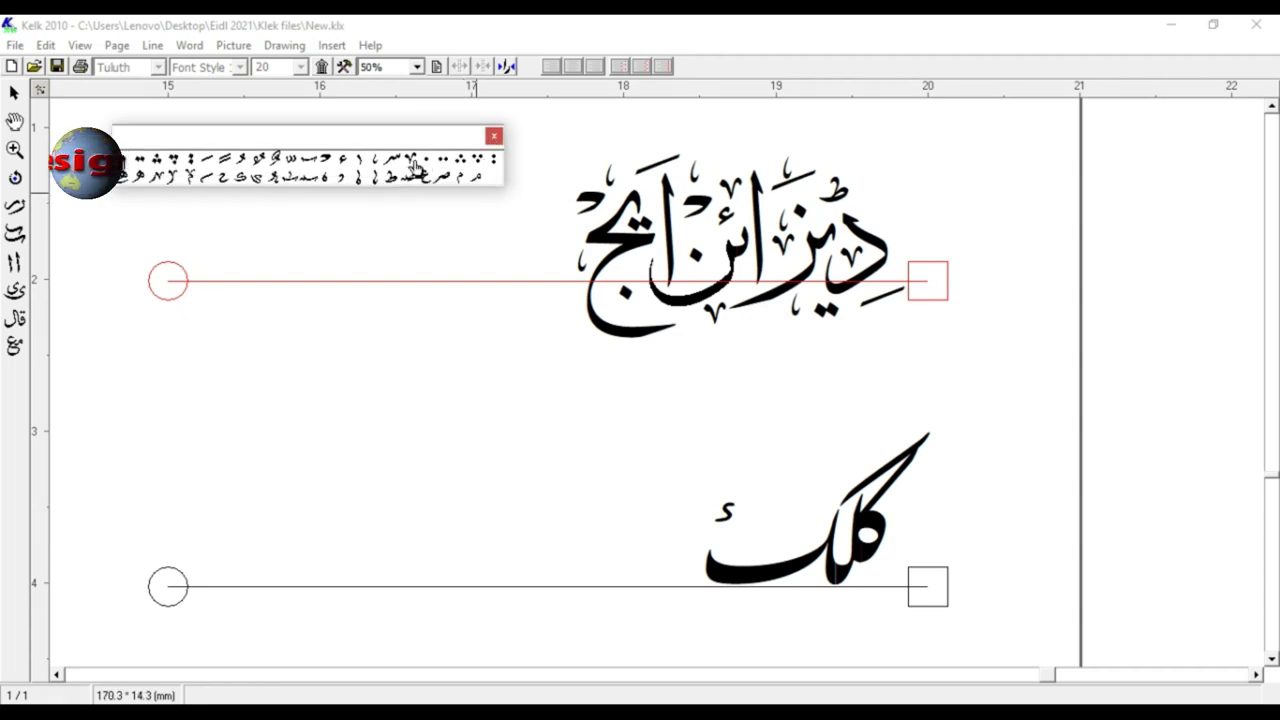
{"action": "left_click", "coordinate": [702, 236]}
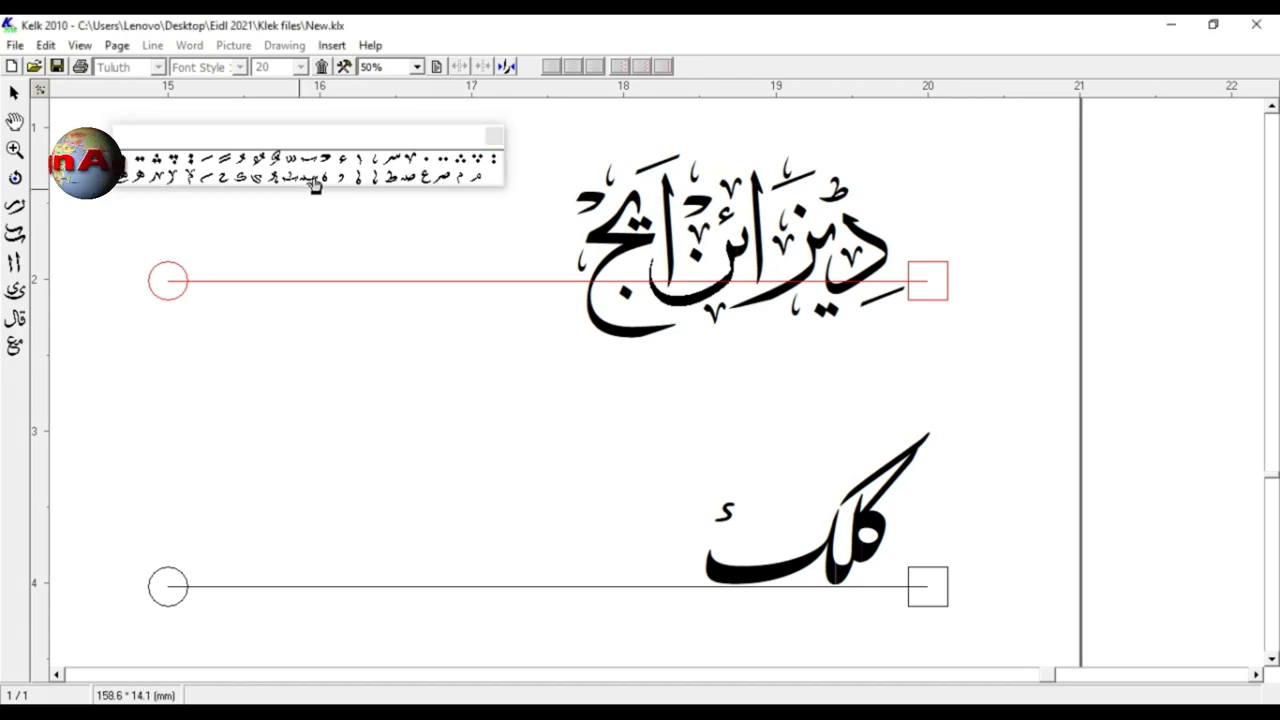
{"action": "left_click", "coordinate": [412, 160]}
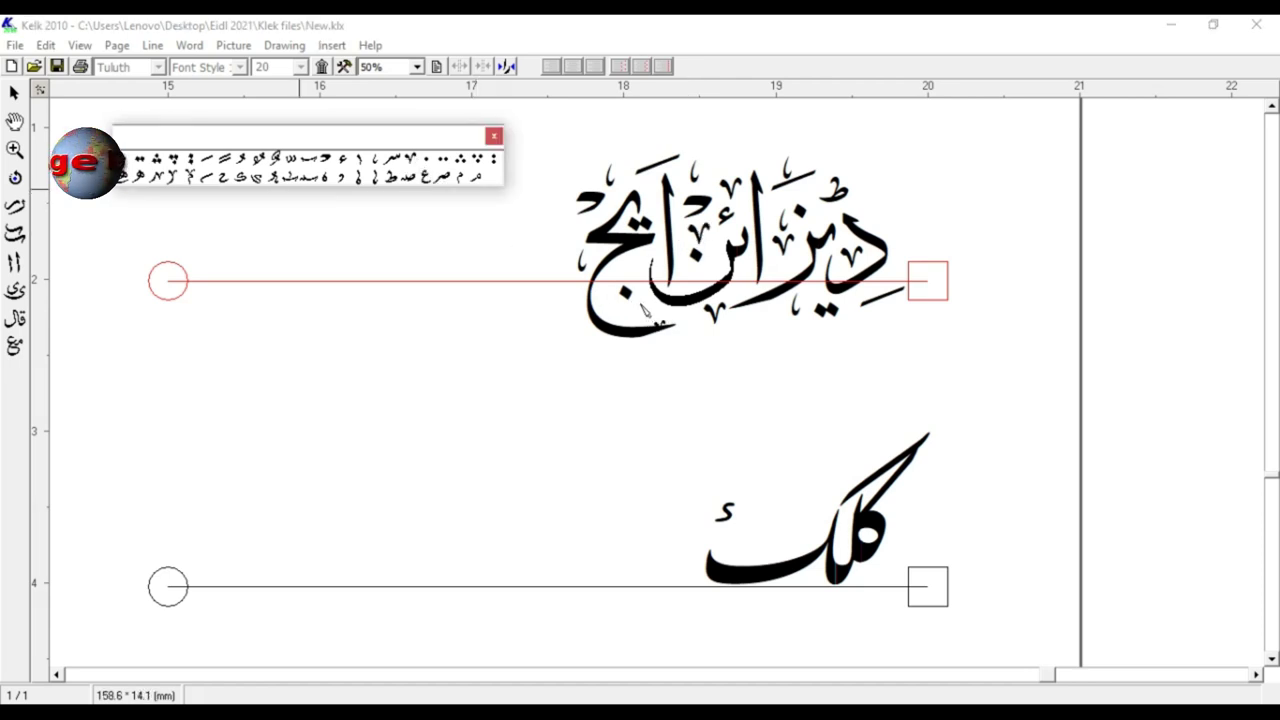
{"action": "left_click", "coordinate": [632, 298]}
{"action": "mouse_move", "coordinate": [623, 289]}
{"action": "left_mouse_down"}
{"action": "mouse_move", "coordinate": [626, 273]}
{"action": "mouse_move", "coordinate": [629, 302]}
{"action": "left_mouse_up"}
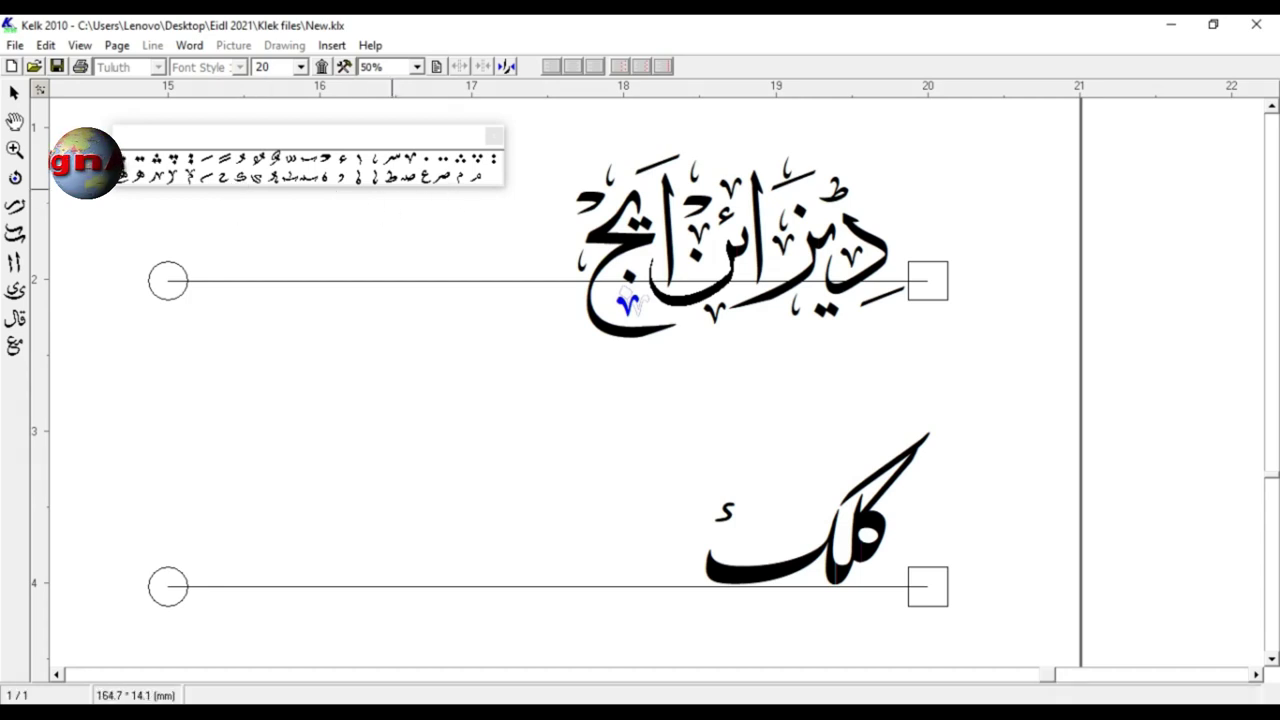
- Close the ornament palette, deselect the last ornament, and print the document with Microsoft Print to PDF to a desktop file named Designage
{"action": "left_click", "coordinate": [495, 137]}
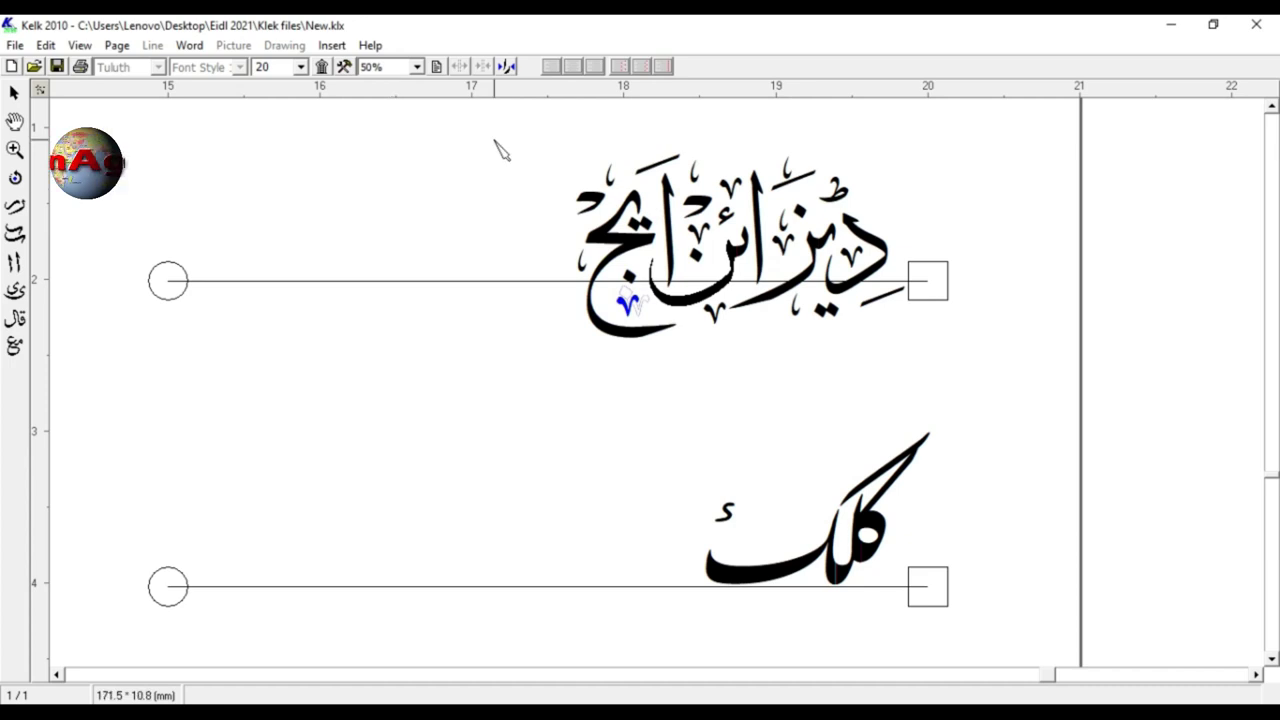
{"action": "left_click", "coordinate": [463, 194]}
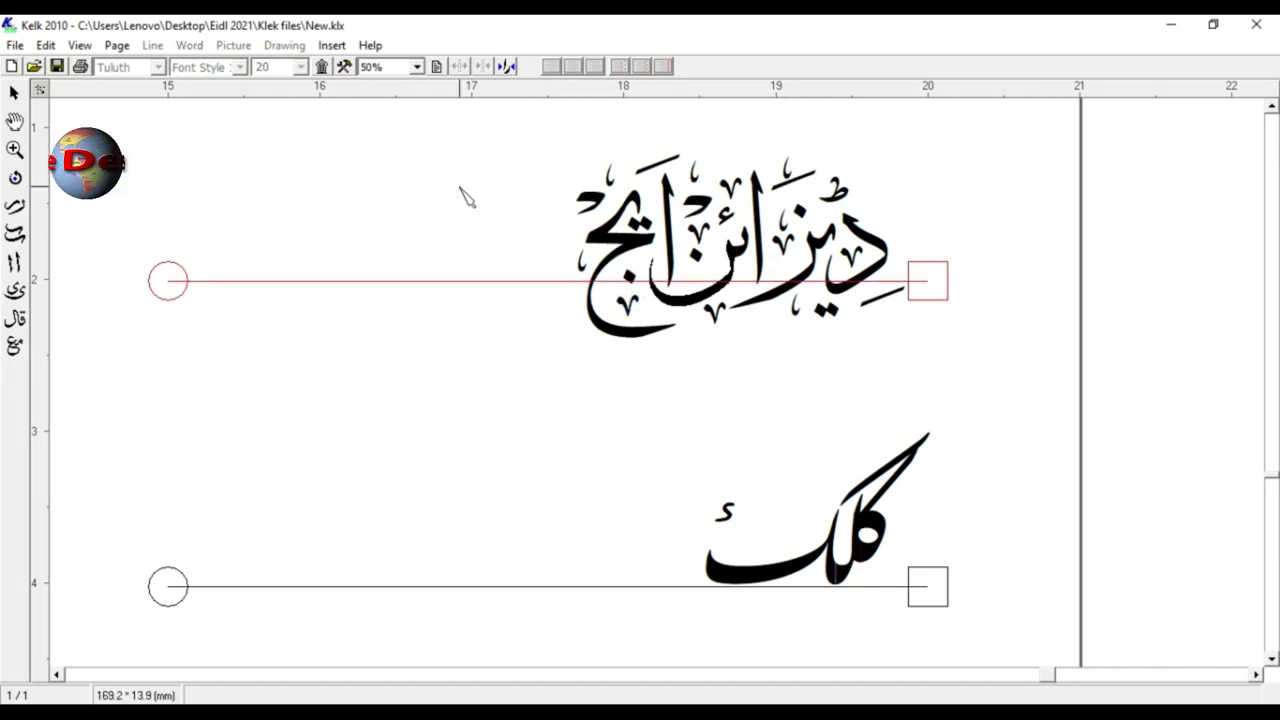
{"action": "key", "text": "ctrl+p"}
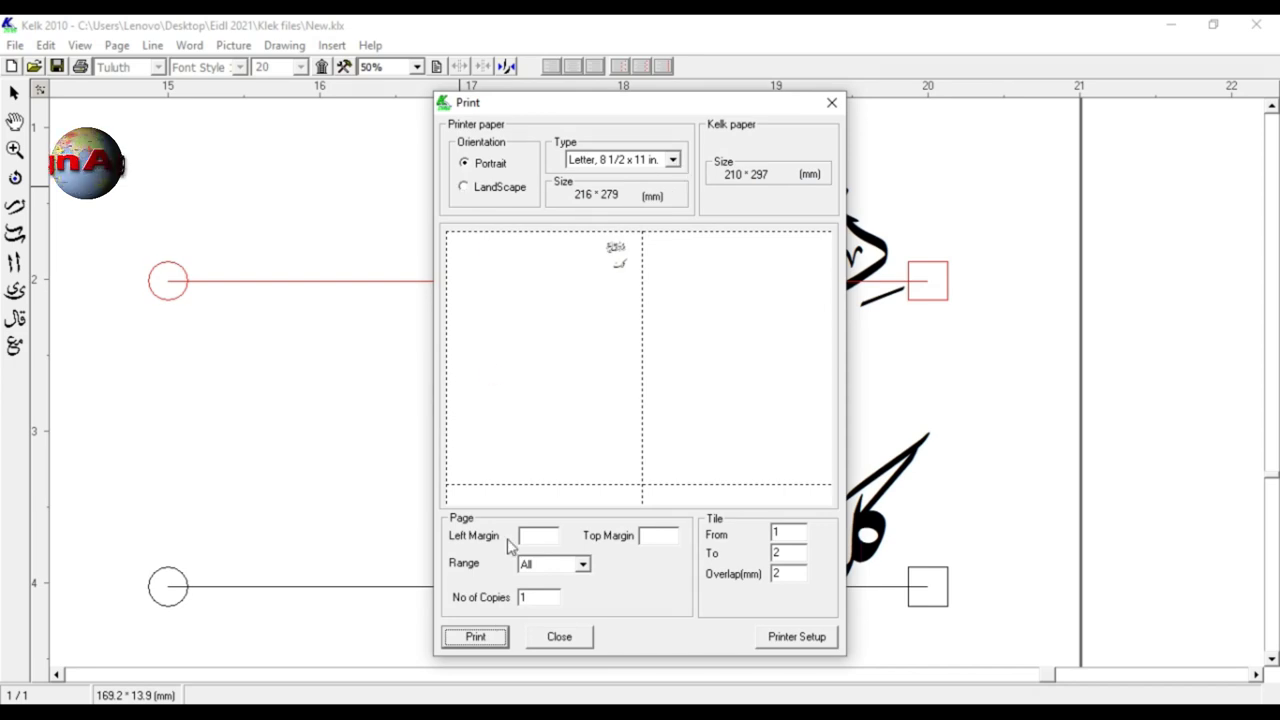
{"action": "left_click", "coordinate": [797, 636]}
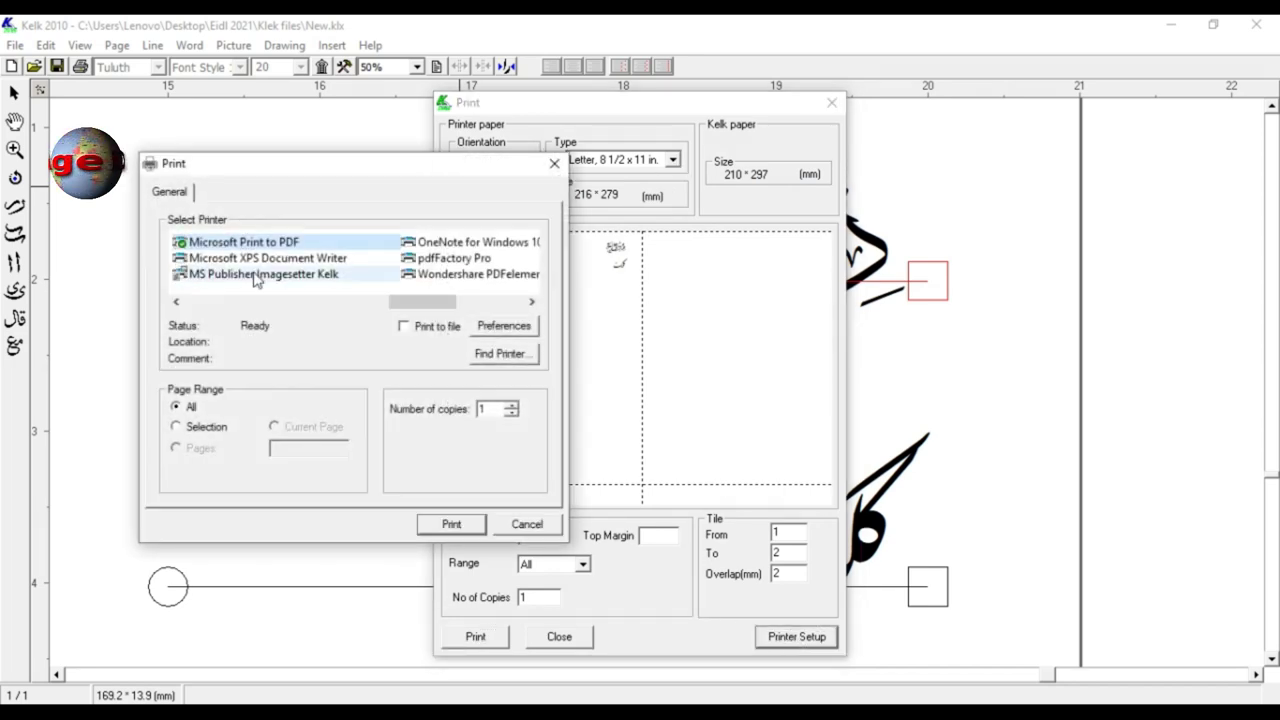
{"action": "left_click", "coordinate": [451, 527]}
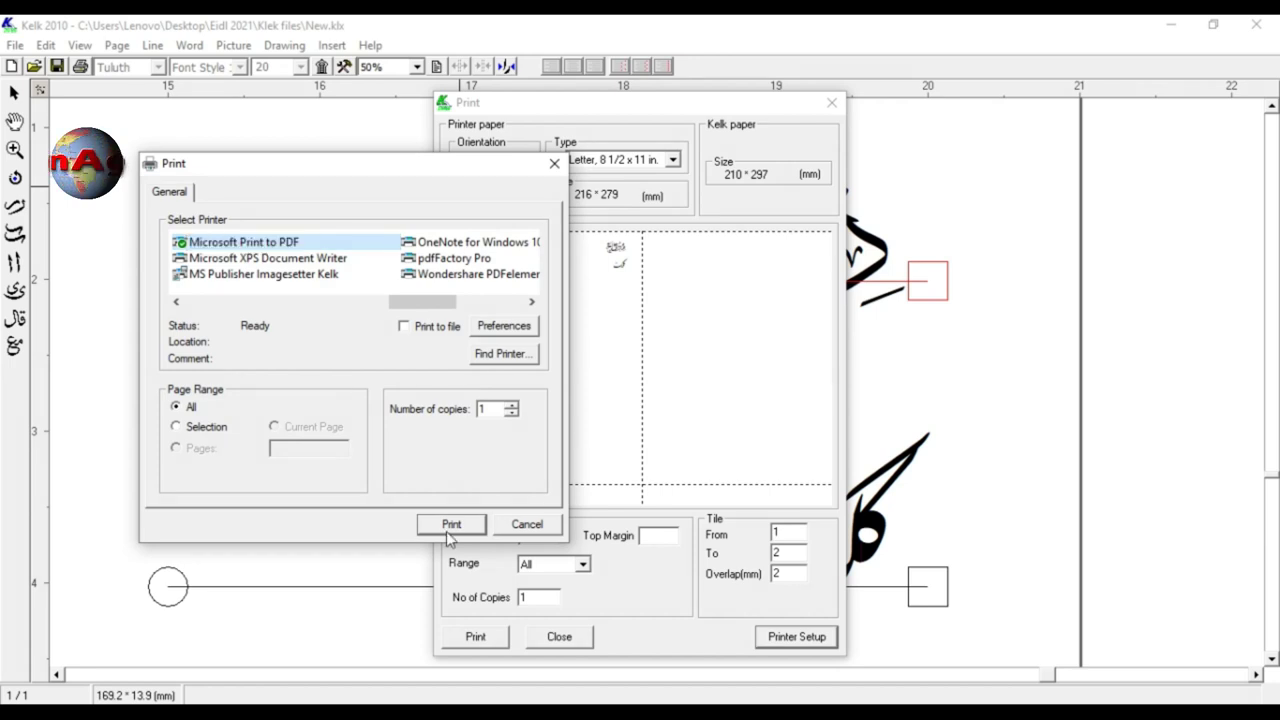
{"action": "left_click", "coordinate": [480, 636]}
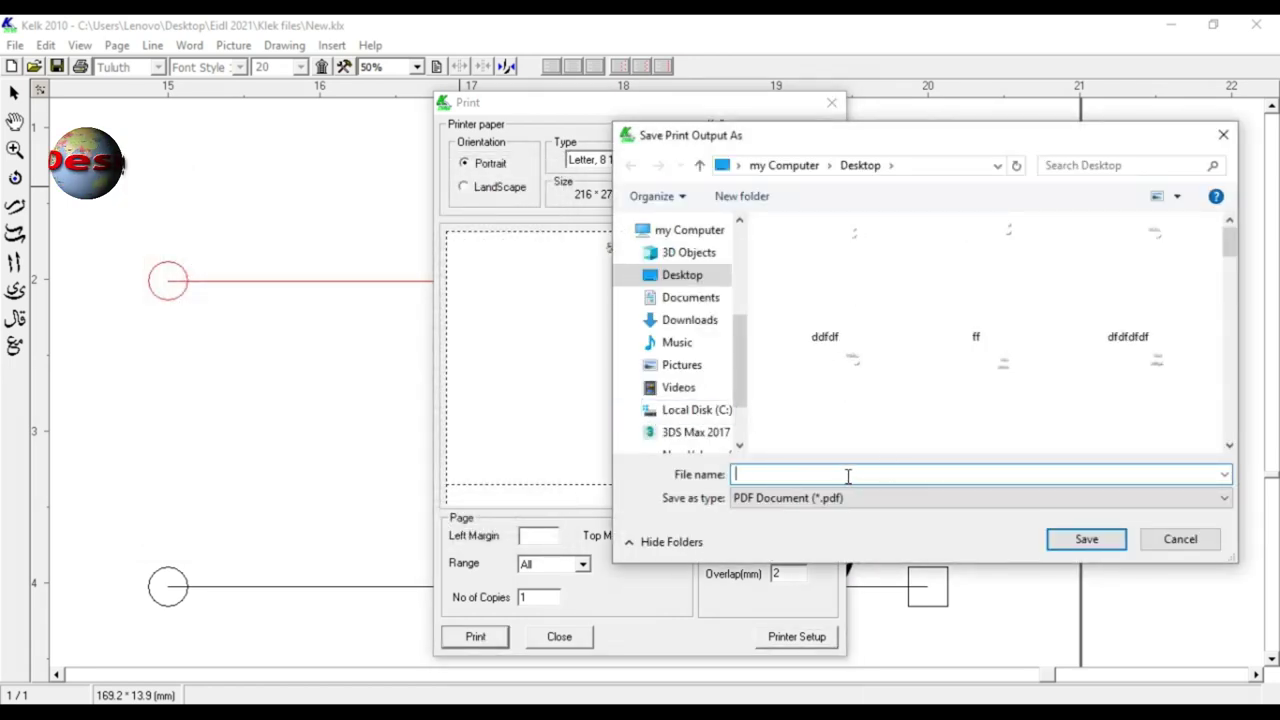
{"action": "type", "text": "Designage"}
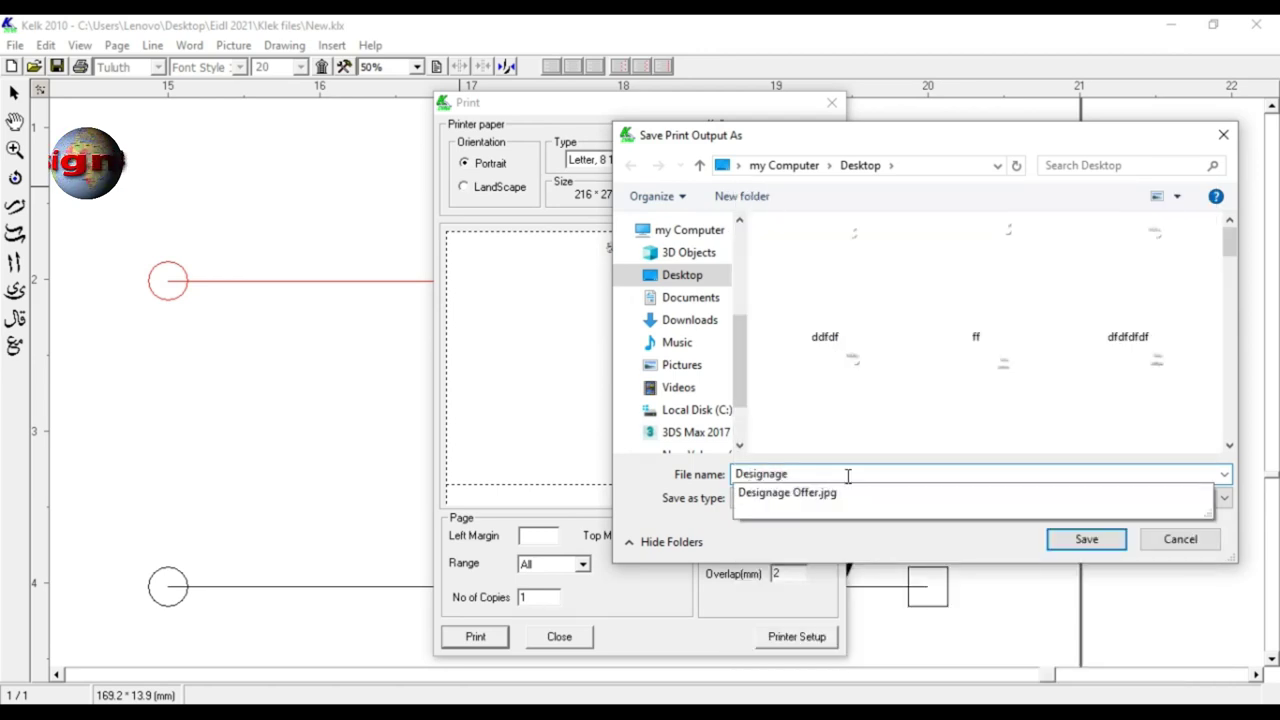
{"action": "left_click", "coordinate": [1086, 540]}
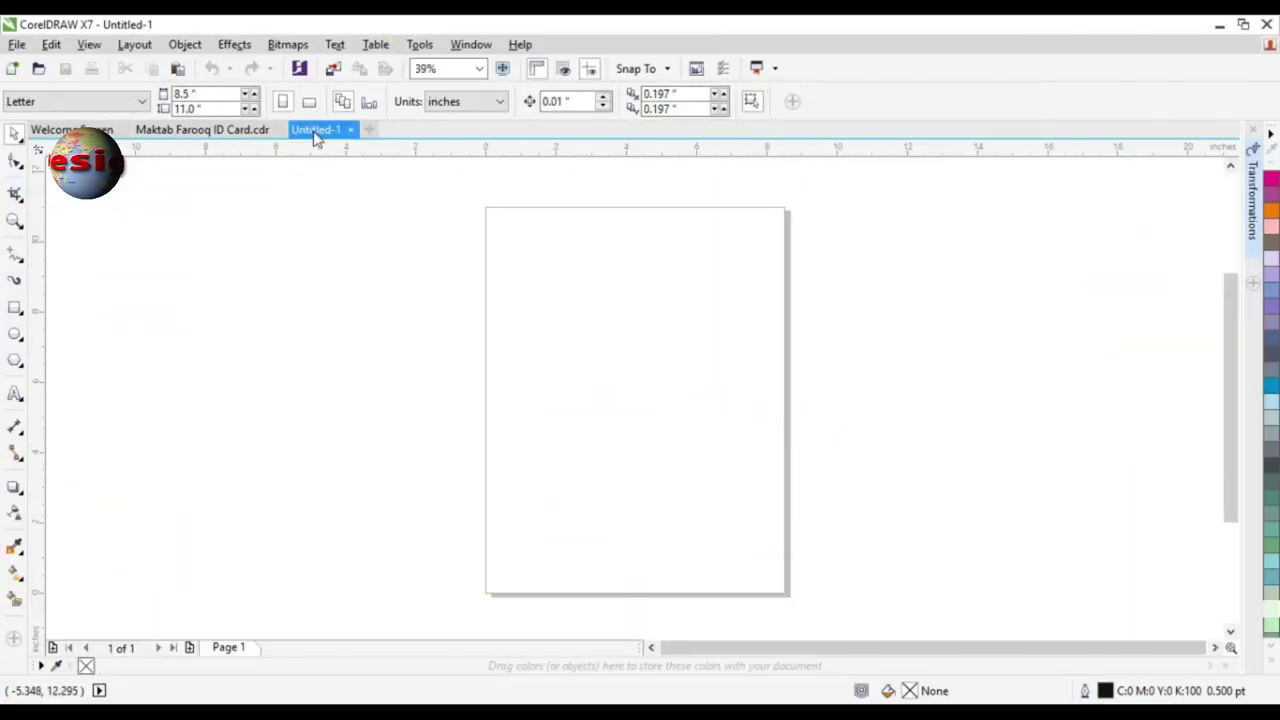
- Switch to CorelDRAW, set the blank page to A4 landscape, and add a page-sized rectangle
{"action": "left_click", "coordinate": [306, 101]}
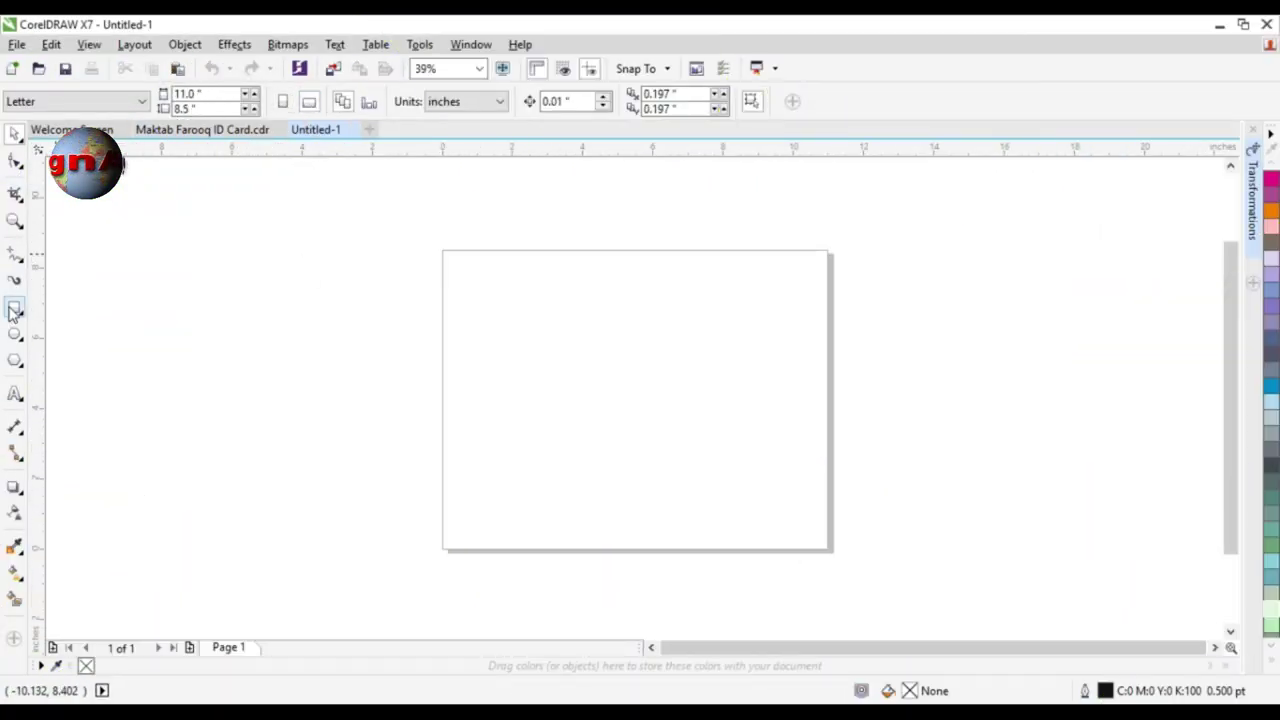
{"action": "left_click", "coordinate": [80, 102]}
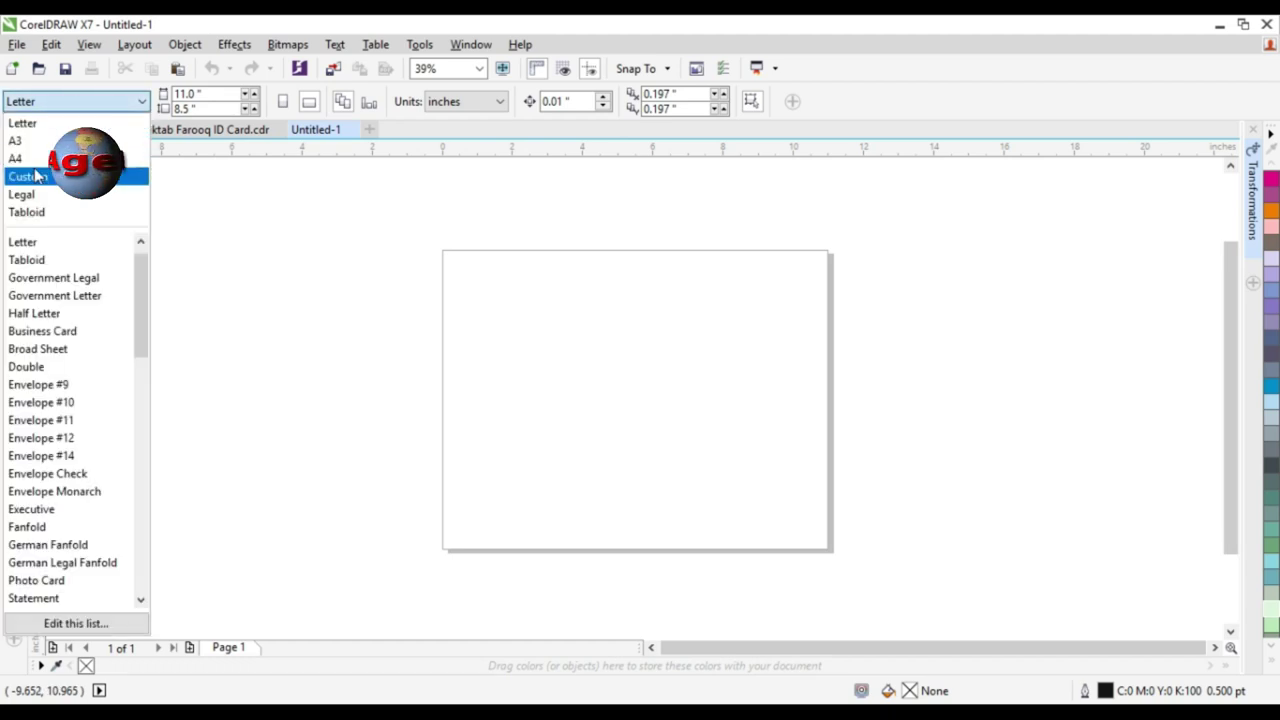
{"action": "left_click", "coordinate": [41, 162]}
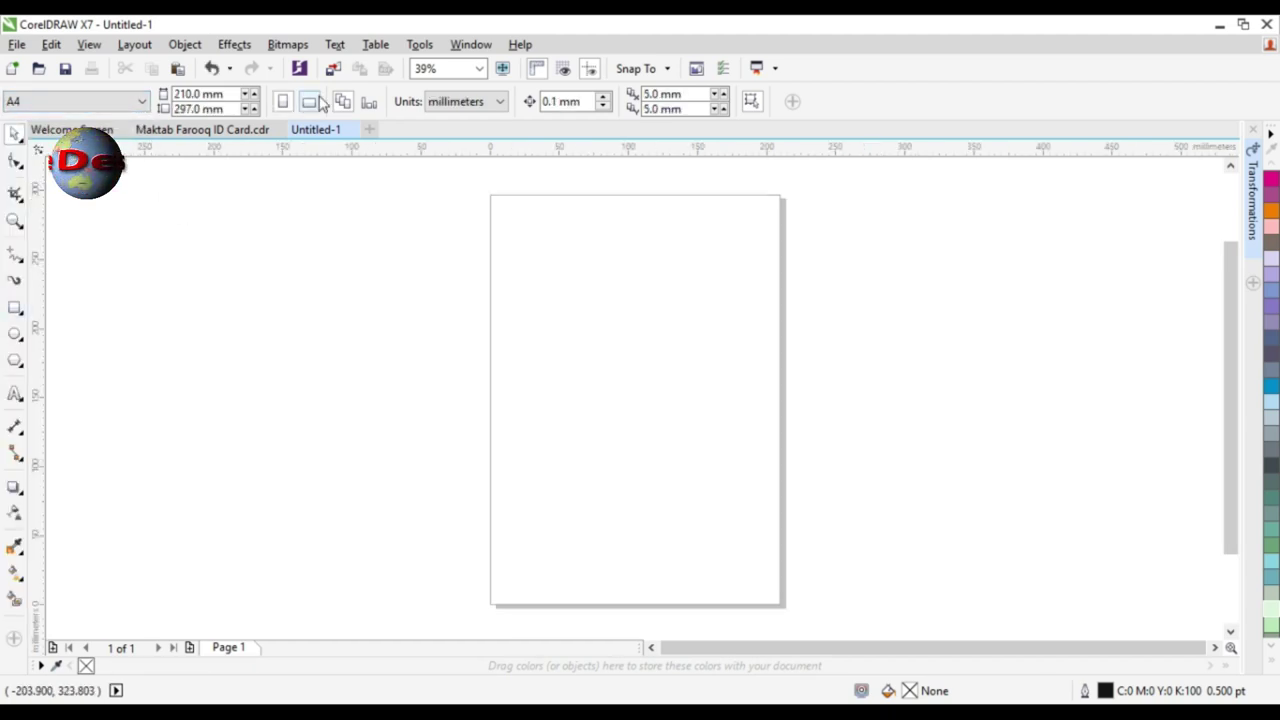
{"action": "double_click", "coordinate": [15, 307]}
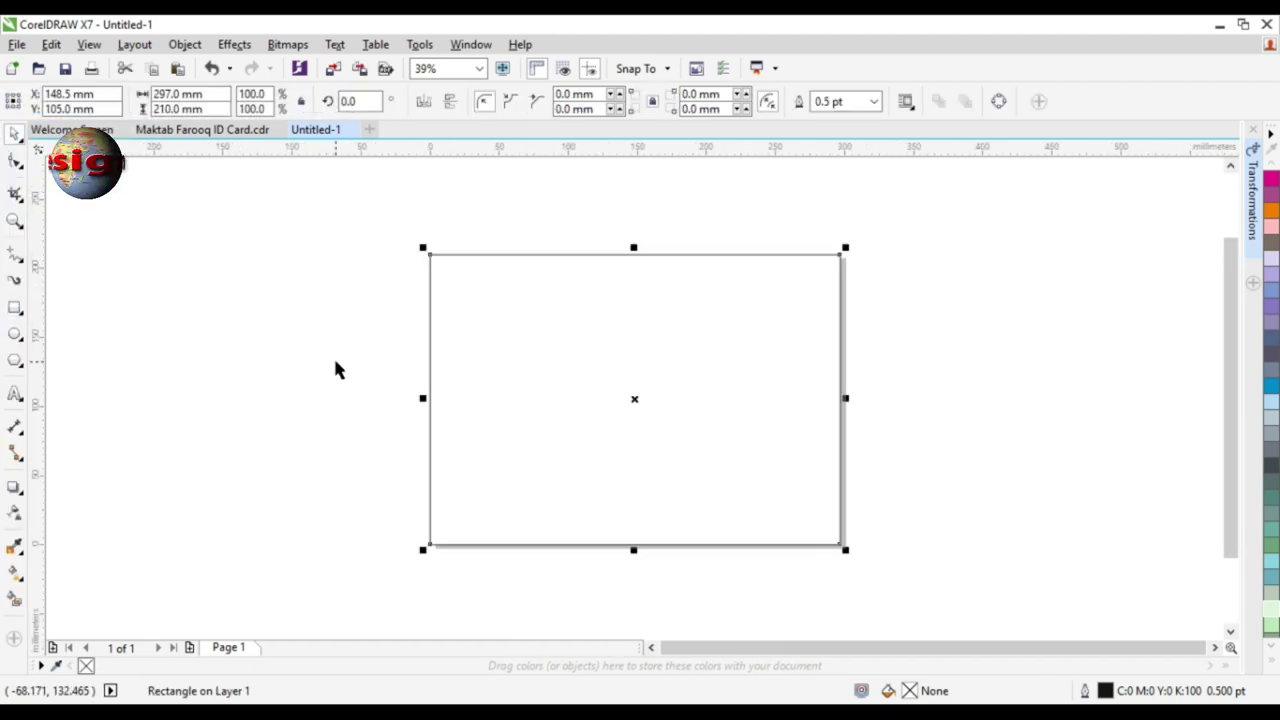
{"action": "key", "text": "shift+F2"}
{"action": "left_click", "coordinate": [254, 310]}
- Import only page 1 of the Designage 2 PDF with text as curves and place it on the page
{"action": "right_click", "coordinate": [230, 253]}
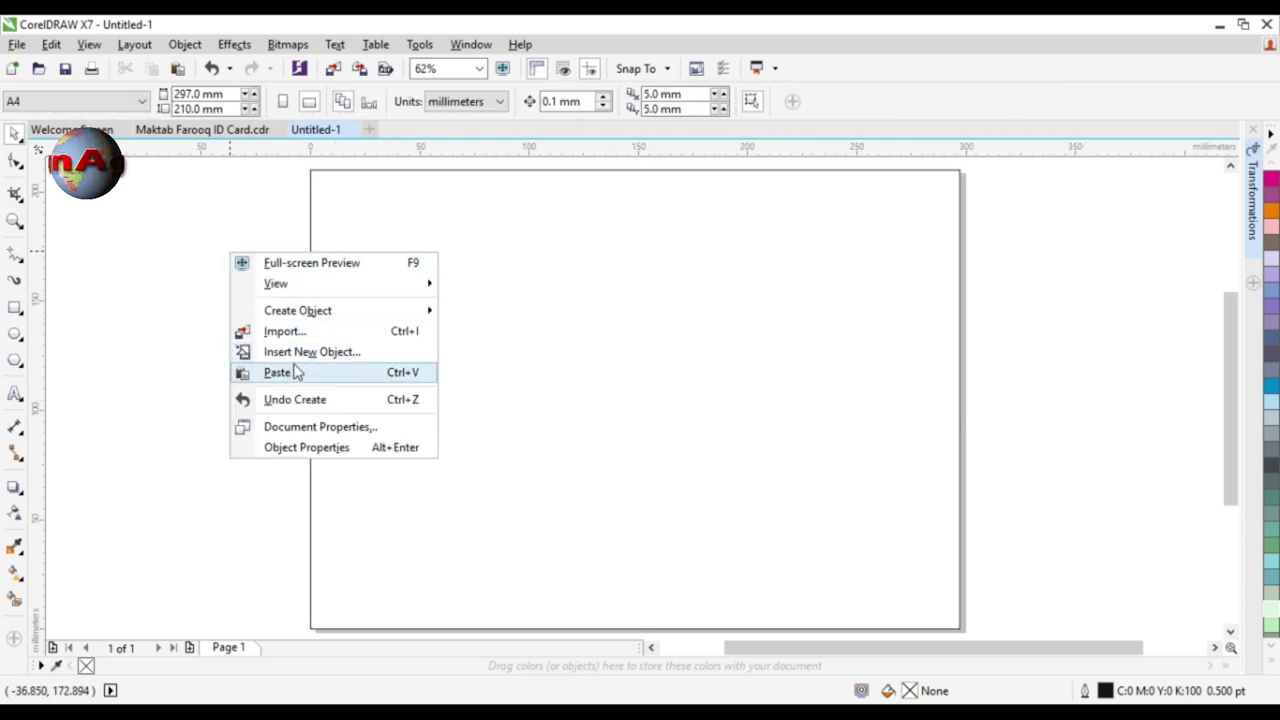
{"action": "left_click", "coordinate": [312, 338]}
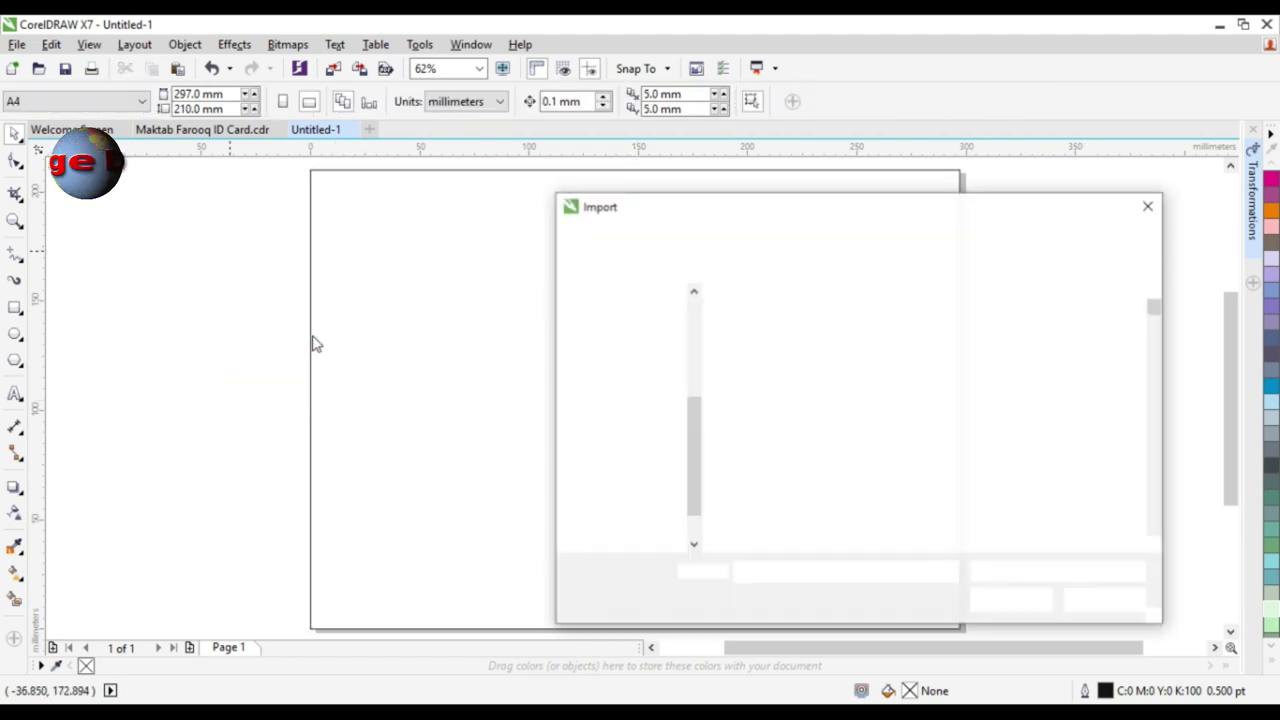
{"action": "left_click", "coordinate": [785, 358]}
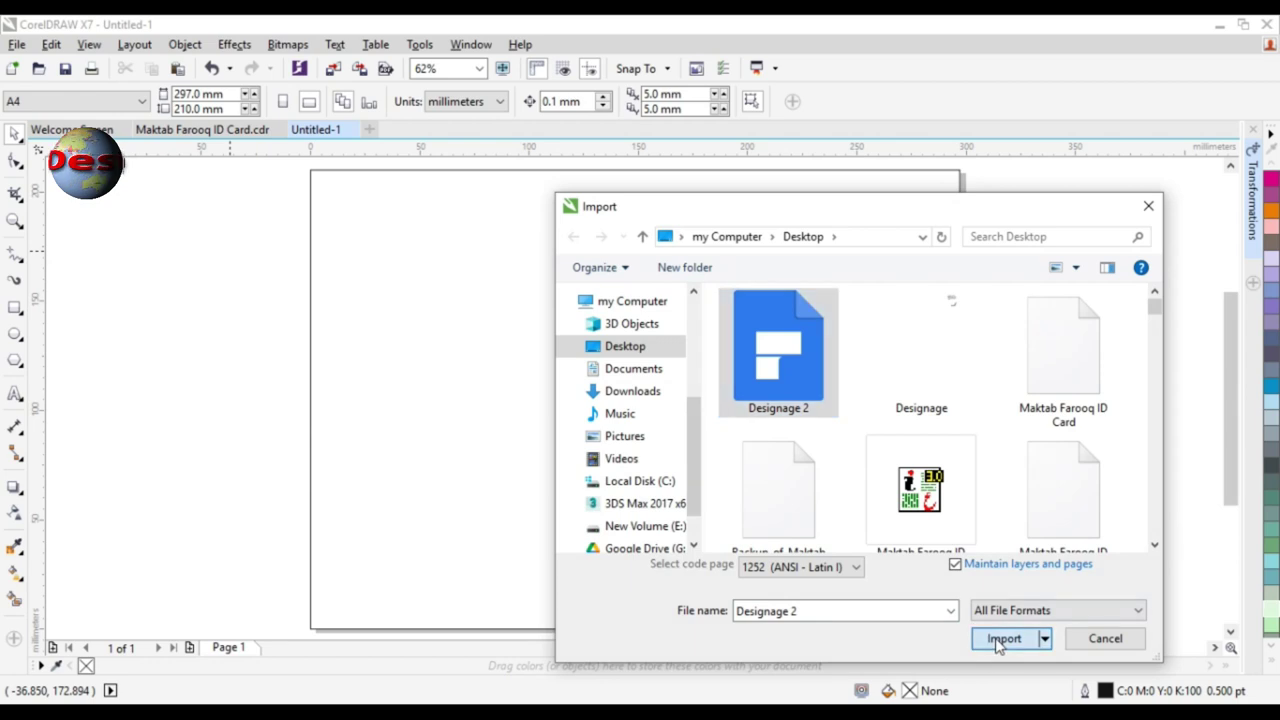
{"action": "left_click", "coordinate": [1003, 636]}
{"action": "double_click", "coordinate": [514, 407]}
{"action": "type", "text": "1"}
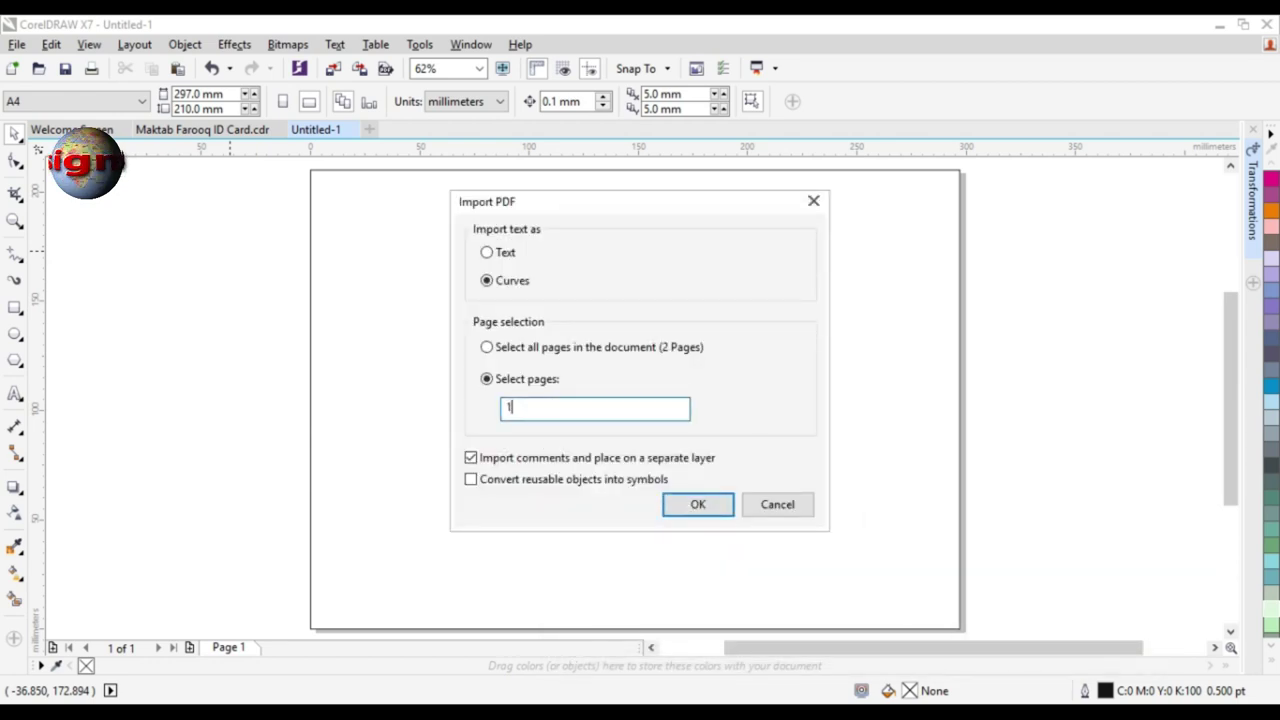
{"action": "left_click", "coordinate": [697, 504]}
{"action": "left_click", "coordinate": [564, 311]}
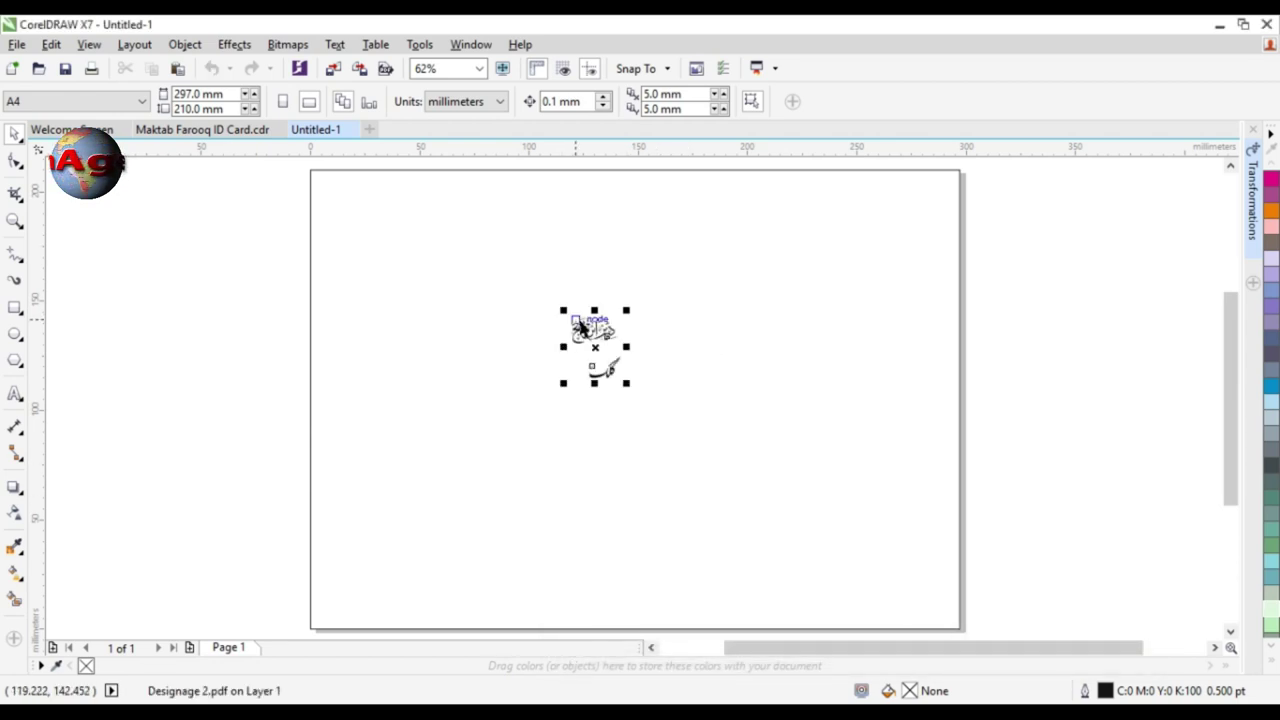
- Ungroup the imported artwork and delete the page-sized rectangle and the extra word "کلک" with its hamza
{"action": "key", "text": "ctrl+u"}
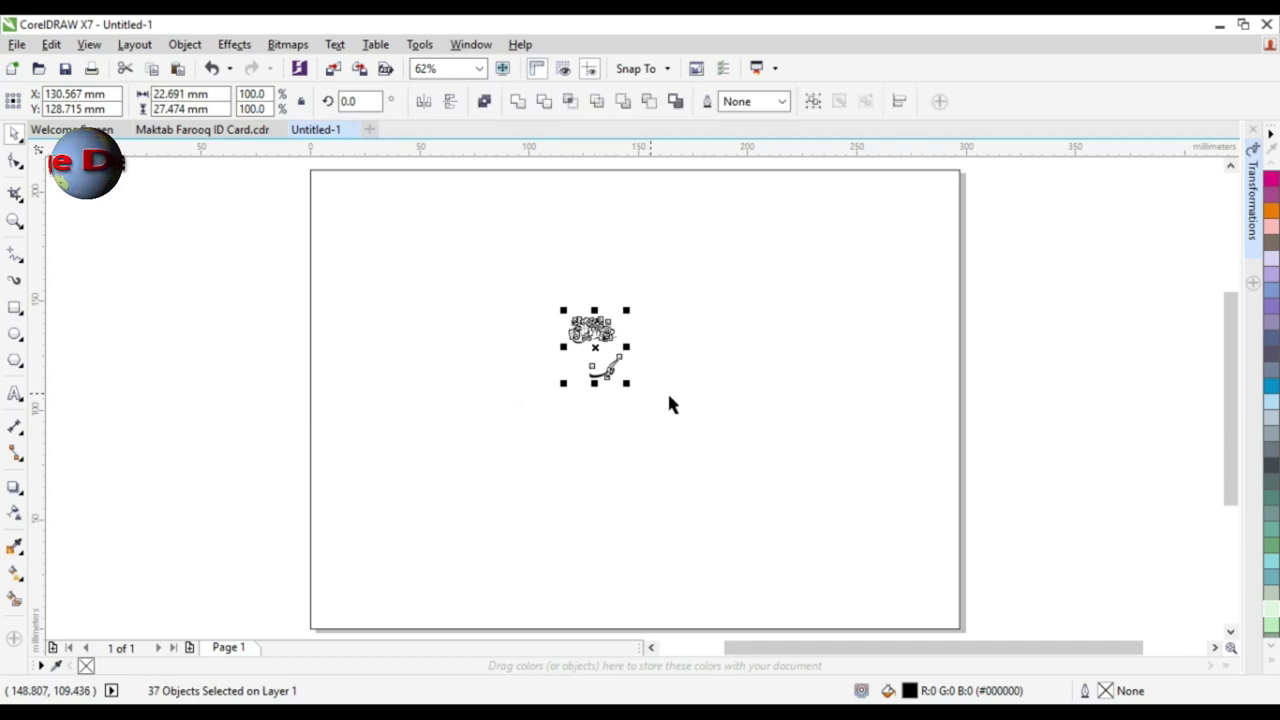
{"action": "left_click", "coordinate": [938, 324]}
{"action": "left_click", "coordinate": [958, 342]}
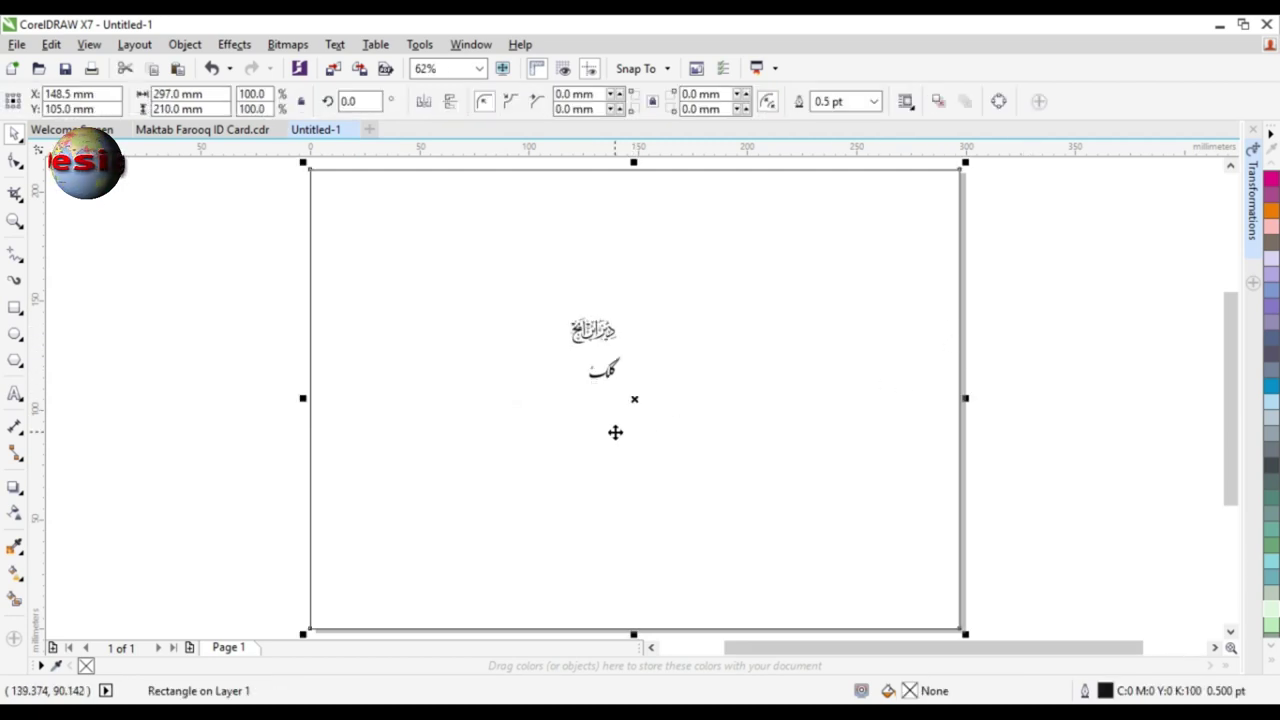
{"action": "key", "text": "Delete"}
{"action": "left_click_drag", "start_coordinate": [506, 428], "coordinate": [663, 352]}
{"action": "key", "text": "Delete"}
- Group the "ڈیزائن ایج" pieces, centre the group on the page, and enlarge it to about 1073%
{"action": "left_click_drag", "start_coordinate": [488, 396], "coordinate": [711, 263]}
{"action": "key", "text": "ctrl+g"}
{"action": "key", "text": "p"}
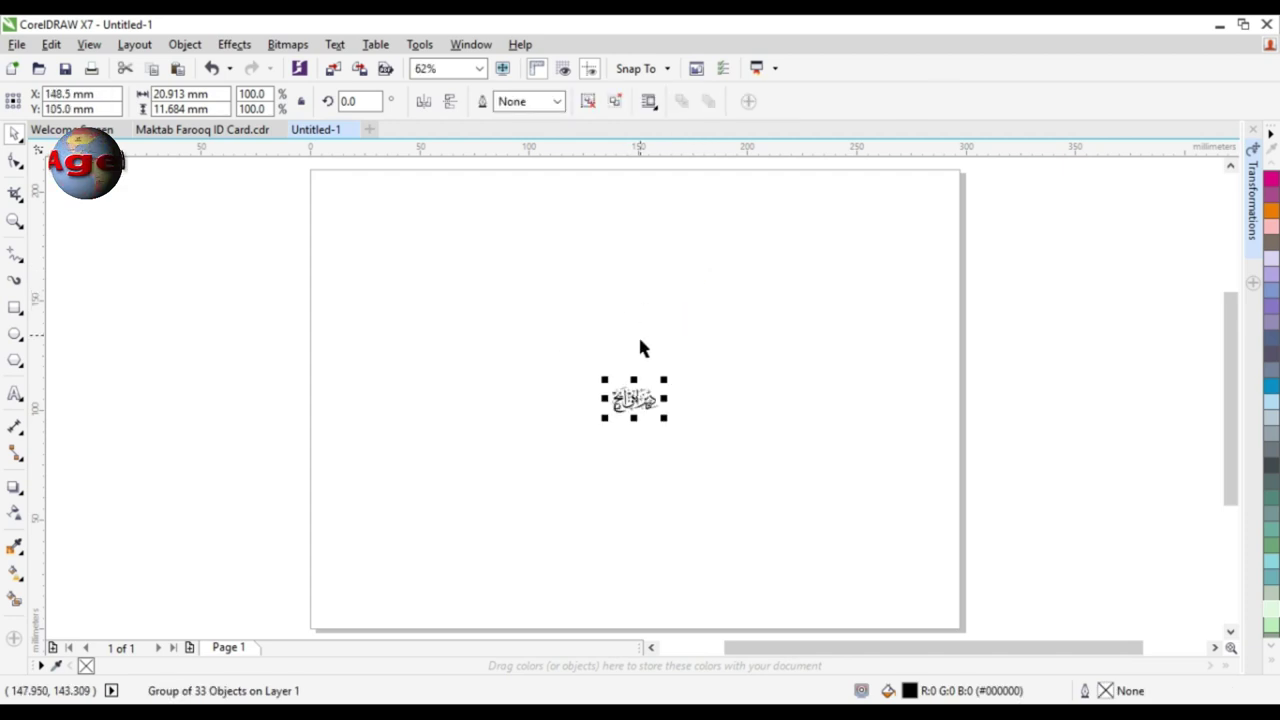
{"action": "left_click_drag", "start_coordinate": [664, 383], "coordinate": [886, 255]}
{"action": "left_click", "coordinate": [966, 285]}
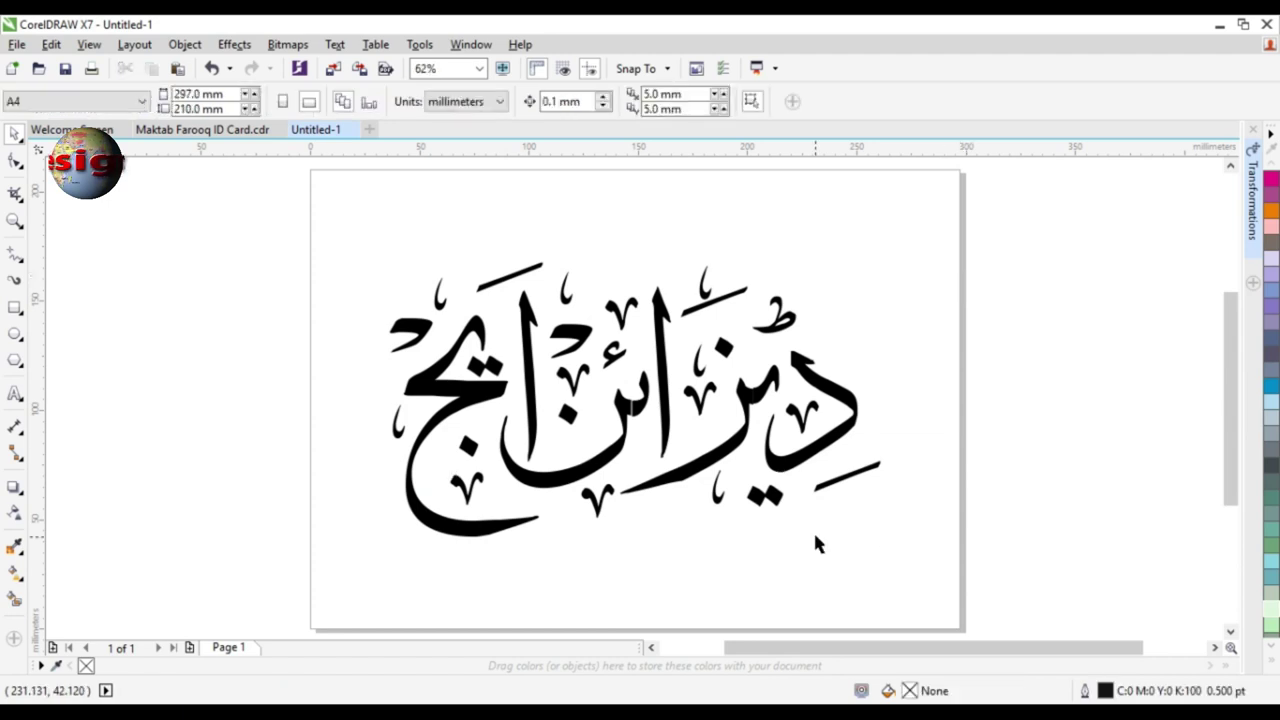
- Move only the zer stroke beneath the first letter slightly to the left within the calligraphy group
{"action": "left_click", "coordinate": [845, 477], "text": "ctrl"}
{"action": "scroll", "coordinate": [847, 474], "scroll_direction": "up", "scroll_amount": 1}
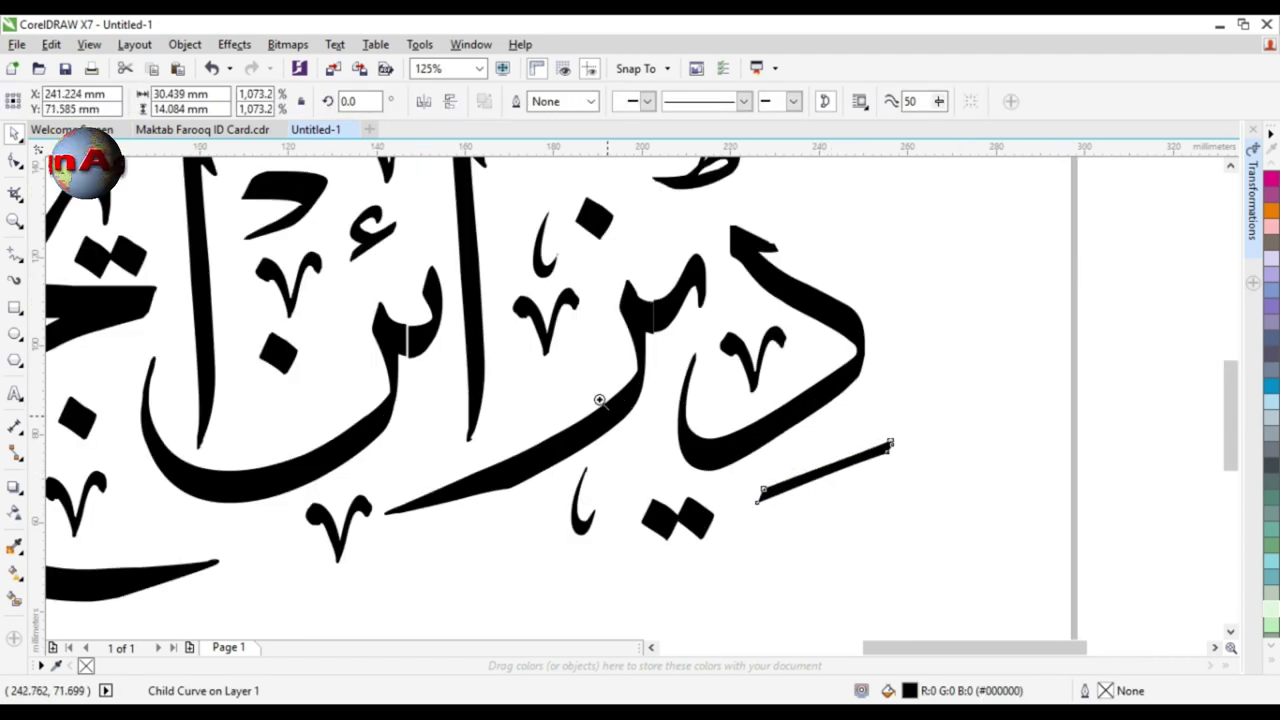
{"action": "key", "text": "z"}
{"action": "left_click_drag", "start_coordinate": [597, 372], "coordinate": [655, 446]}
{"action": "key", "text": "F3"}
{"action": "key", "text": "F3"}
{"action": "key", "text": "space"}
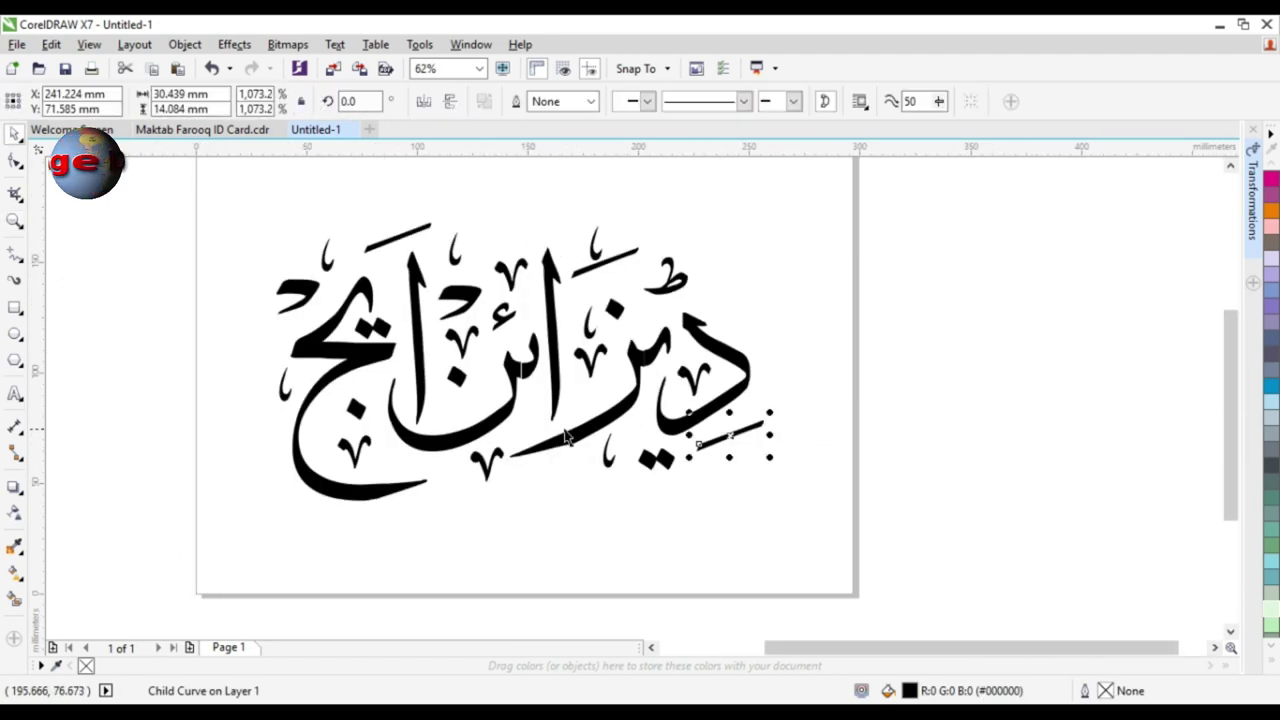
- Add a page-sized rectangle behind the calligraphy and fill it crimson (C0 M100 Y60 K0)
{"action": "left_click", "coordinate": [75, 296]}
{"action": "double_click", "coordinate": [14, 309]}
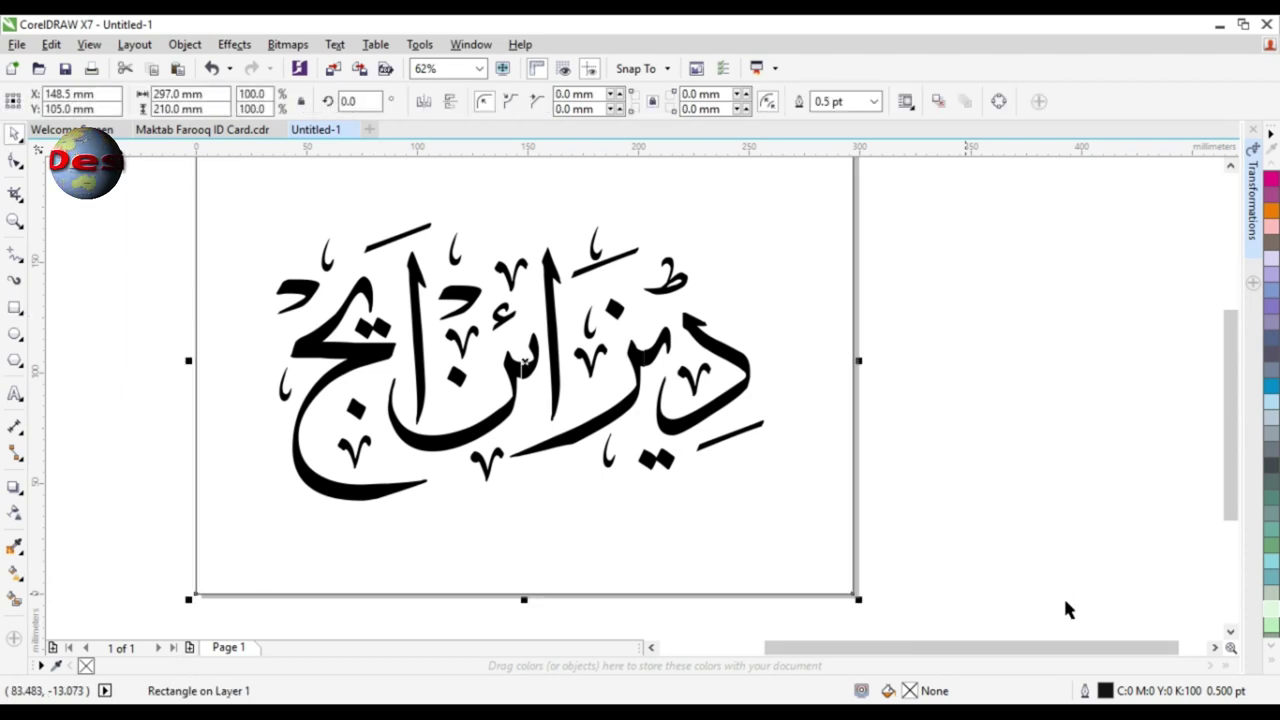
{"action": "left_click", "coordinate": [1270, 670]}
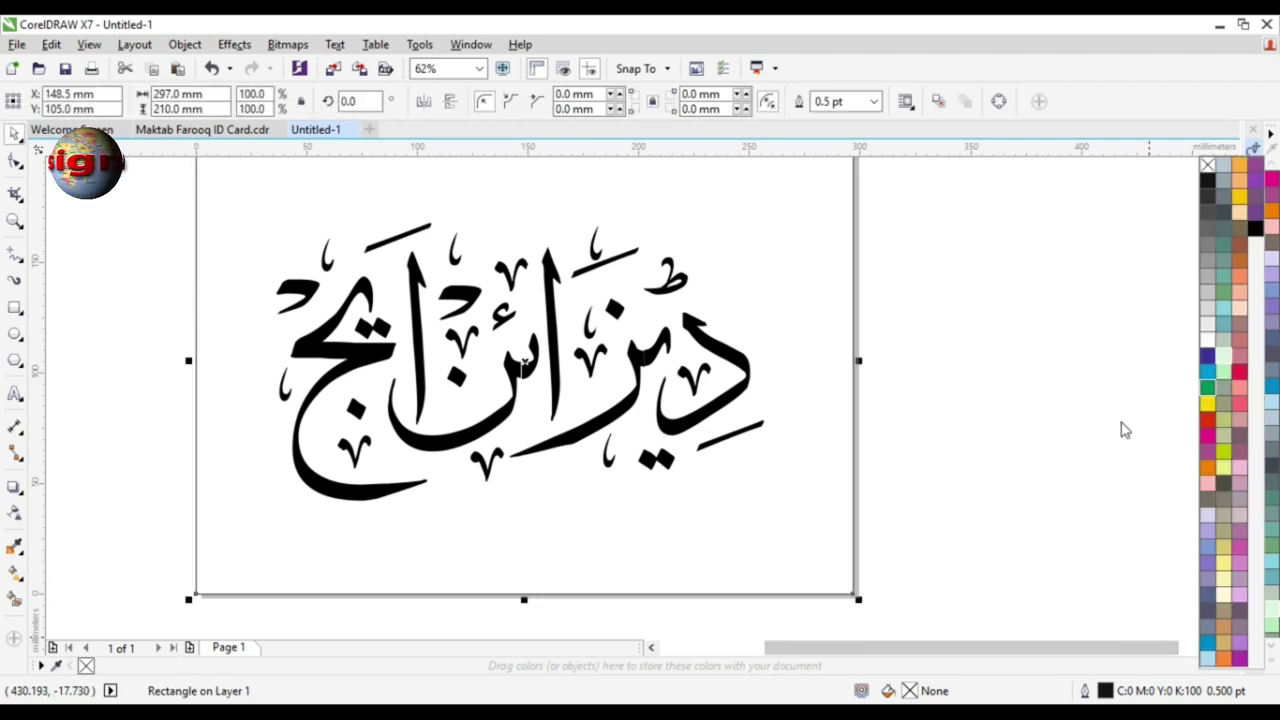
{"action": "left_click", "coordinate": [1240, 371]}
{"action": "key", "text": "F4"}
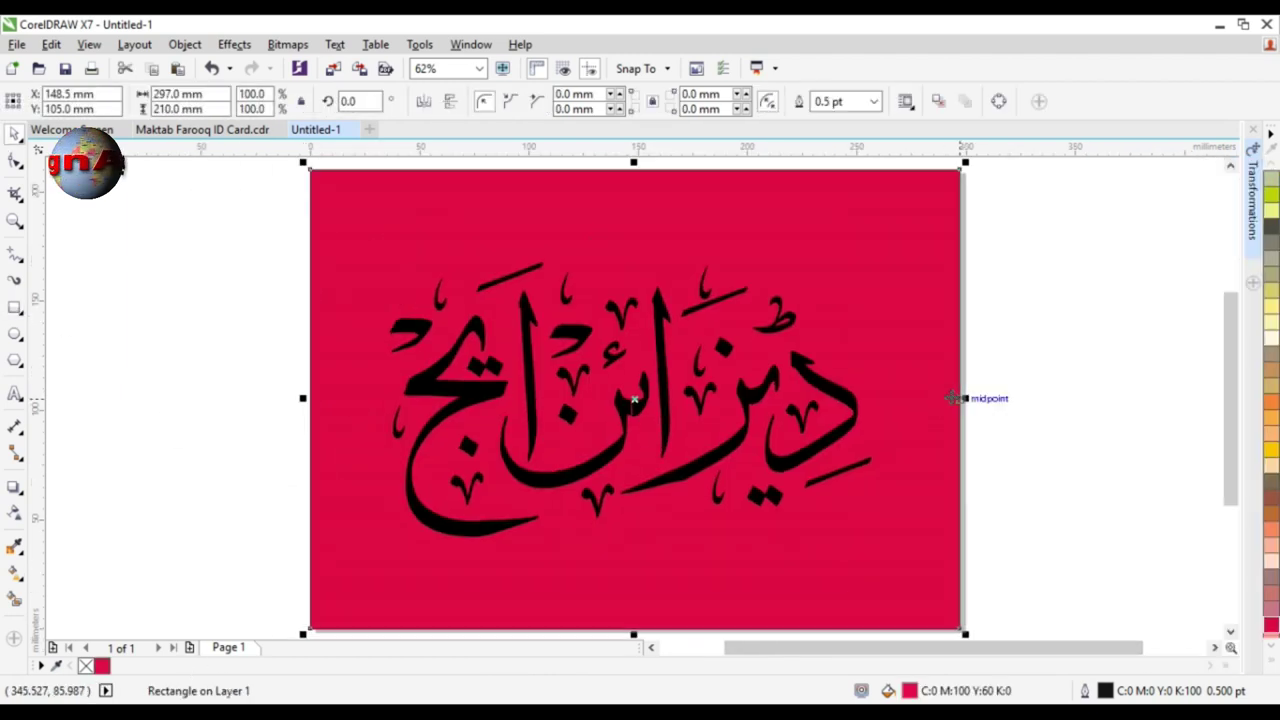
- Change the background rectangle's fill to a muted teal green
{"action": "left_click", "coordinate": [1270, 658]}
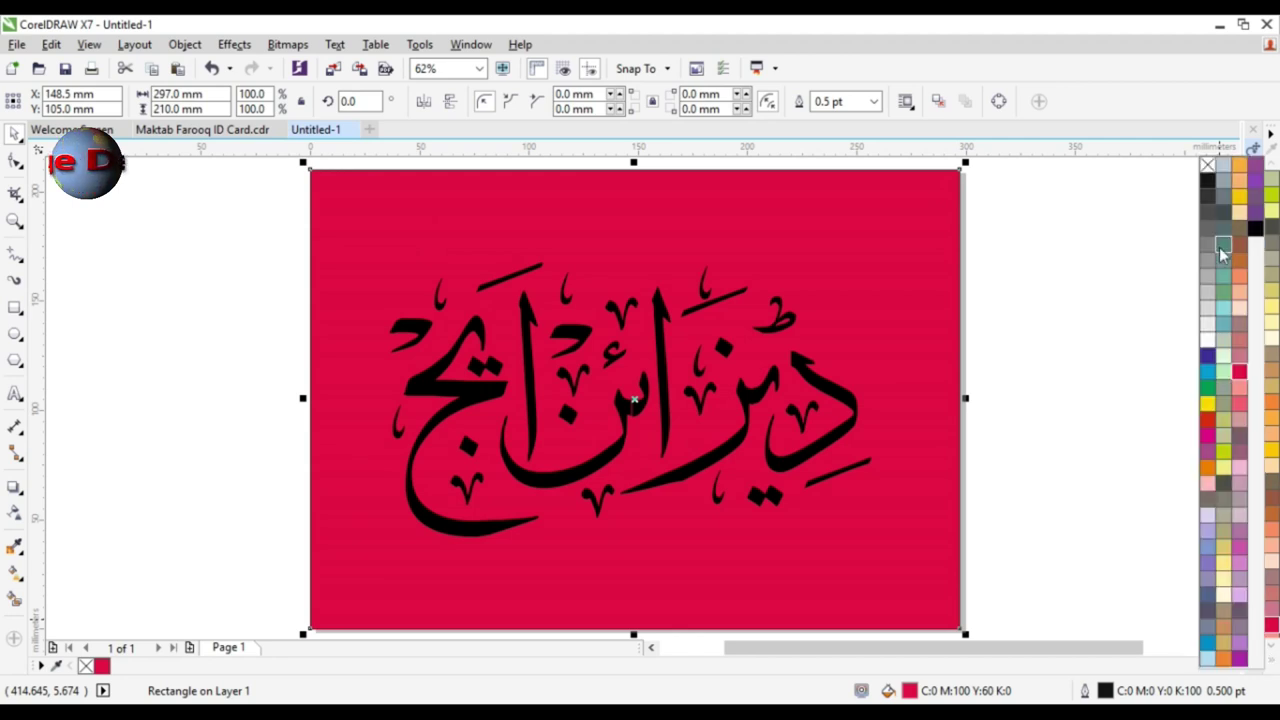
{"action": "left_click", "coordinate": [1219, 247]}
{"action": "left_click", "coordinate": [989, 239]}
- Centre the calligraphy group on the page and fill it white
{"action": "left_click", "coordinate": [440, 530]}
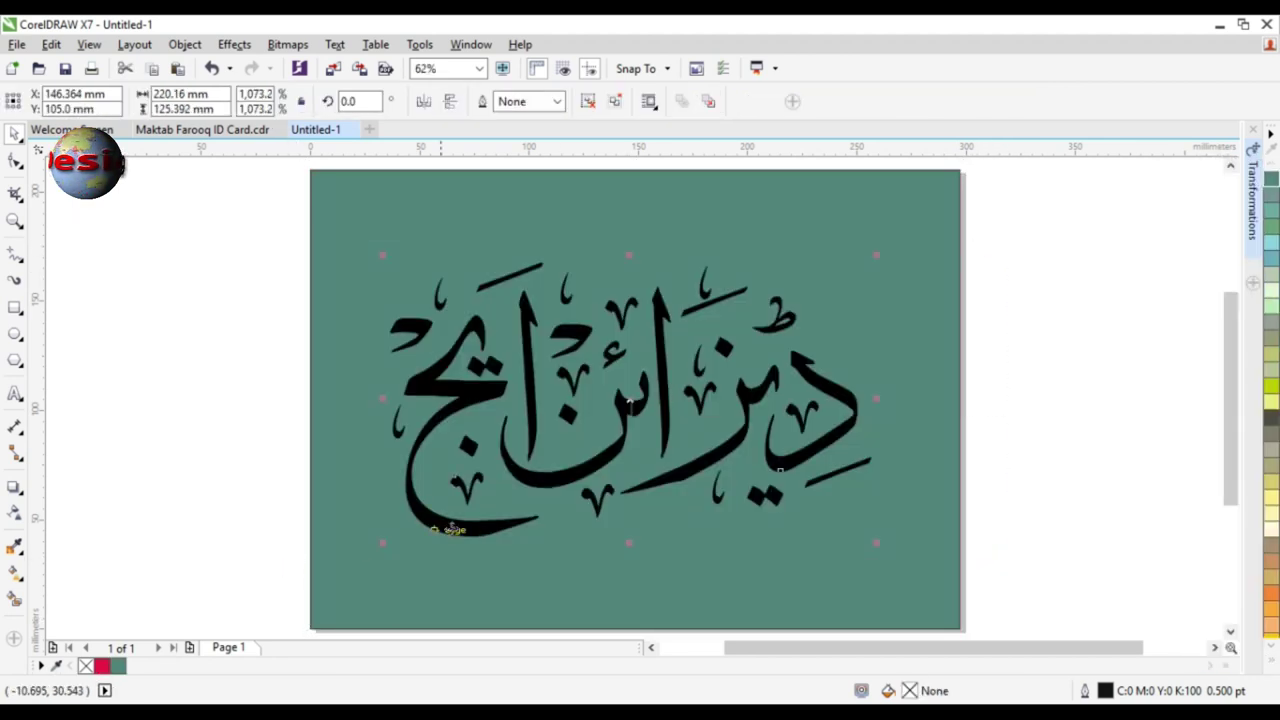
{"action": "key", "text": "p"}
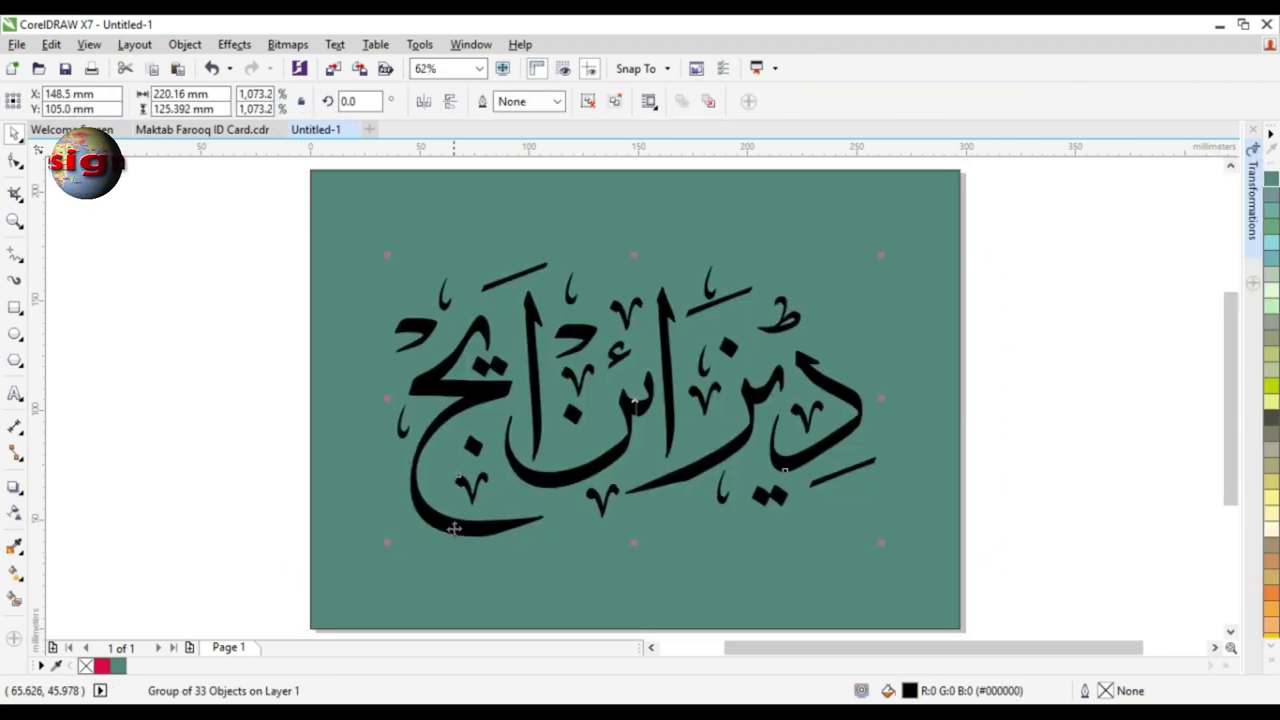
{"action": "left_click", "coordinate": [1270, 668]}
{"action": "left_click", "coordinate": [1207, 340]}
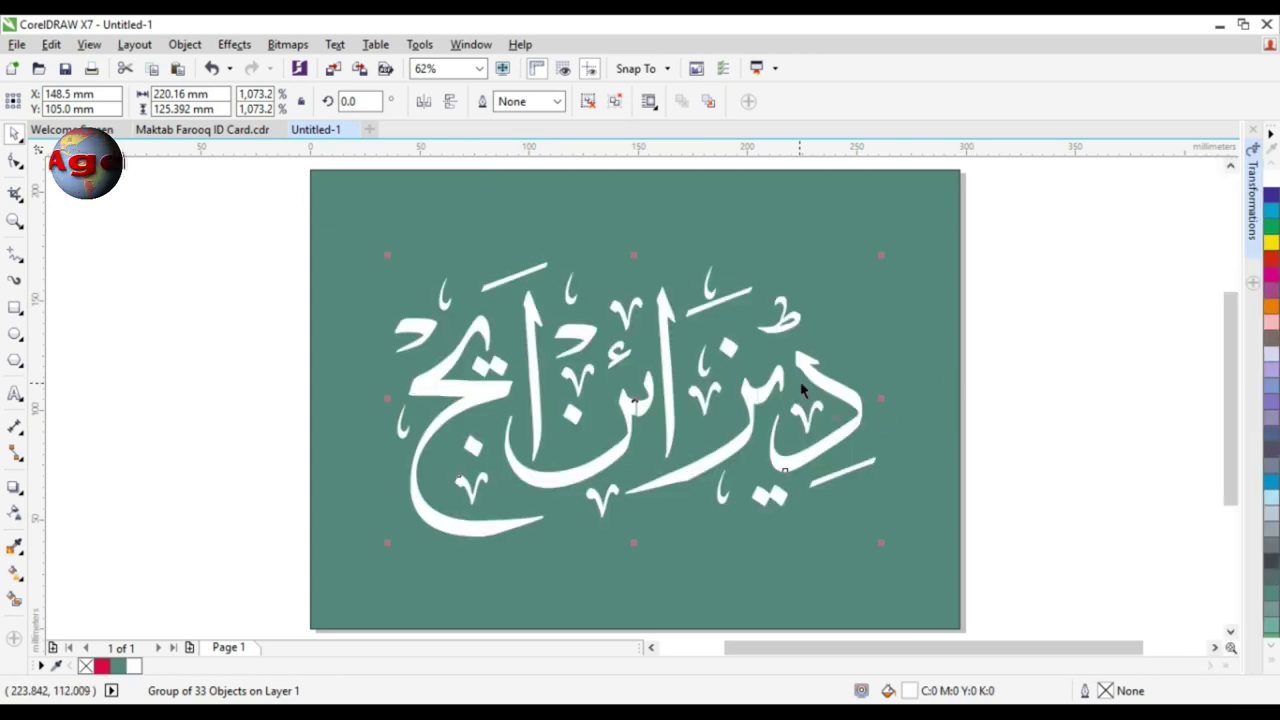
- Give the calligraphy a 5 pt black outline placed behind the fill and scaled with the object
{"action": "key", "text": "F12"}
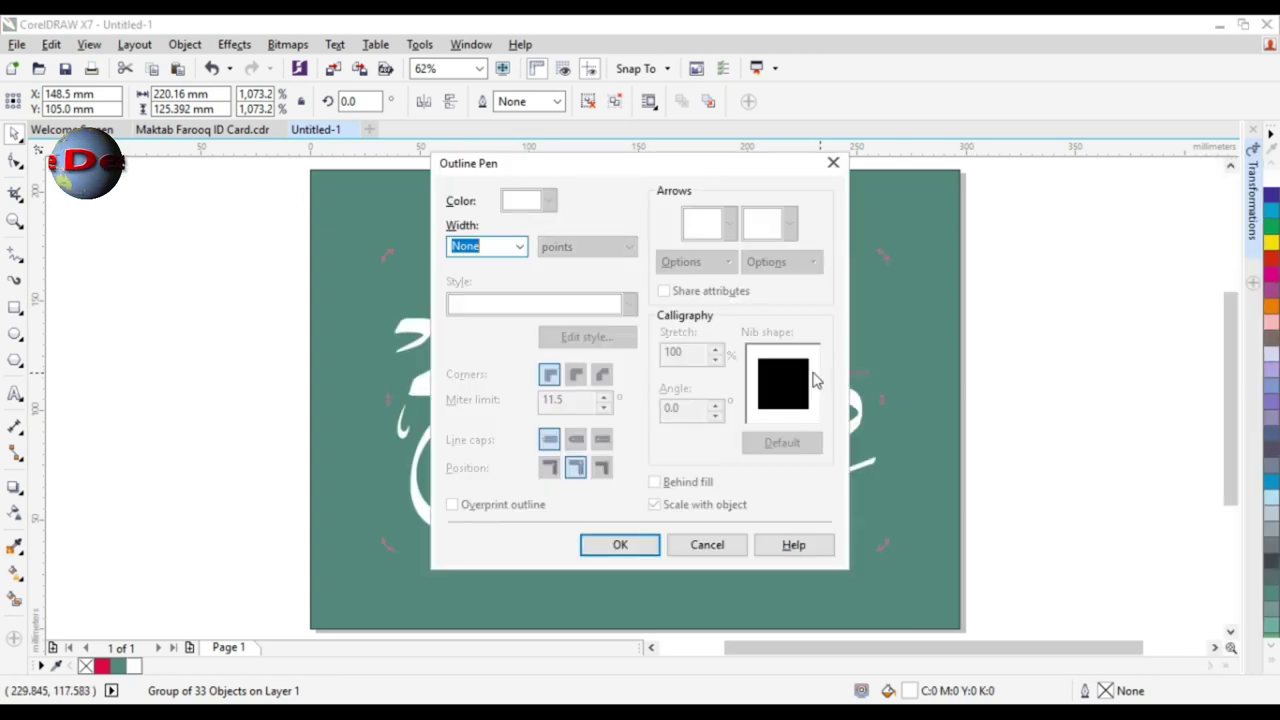
{"action": "type", "text": "5"}
{"action": "key", "text": "Tab"}
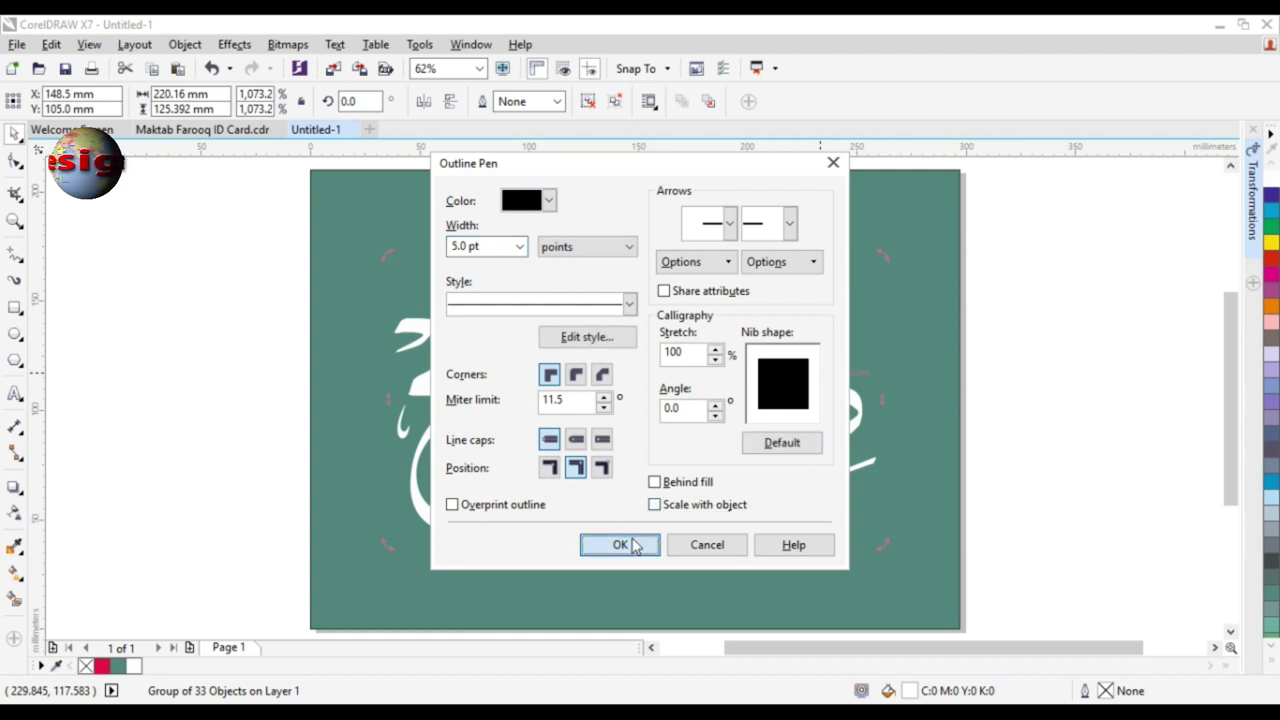
{"action": "left_click", "coordinate": [620, 544]}
{"action": "key", "text": "F12"}
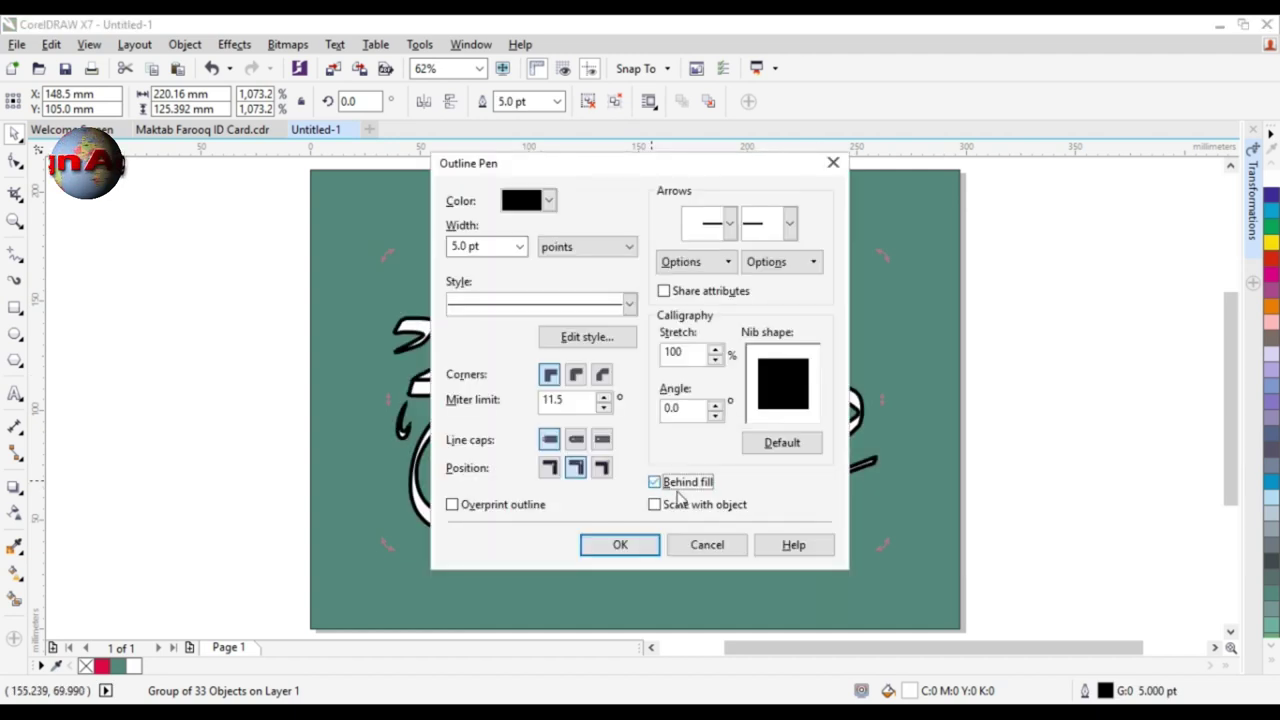
{"action": "left_click", "coordinate": [665, 506]}
{"action": "key", "text": "Return"}
- Ungroup the calligraphy and weld all its pieces into a single curve
{"action": "key", "text": "ctrl+u"}
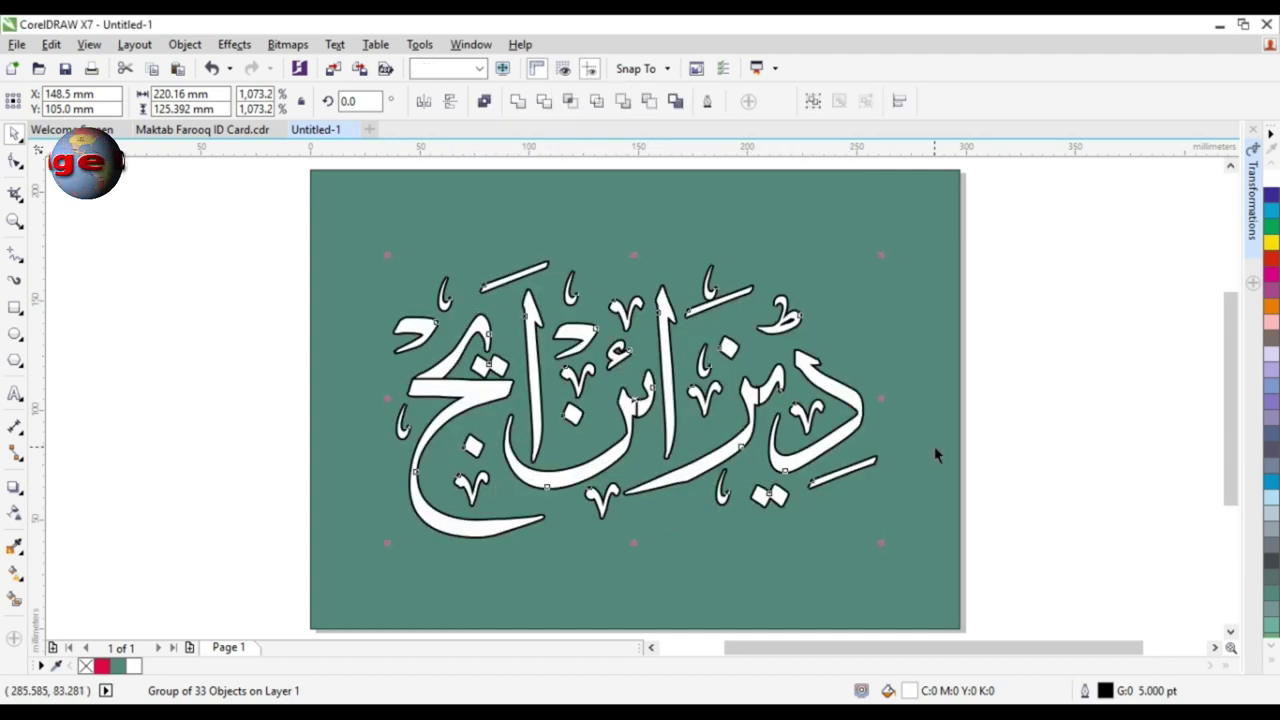
{"action": "left_click", "coordinate": [518, 101]}
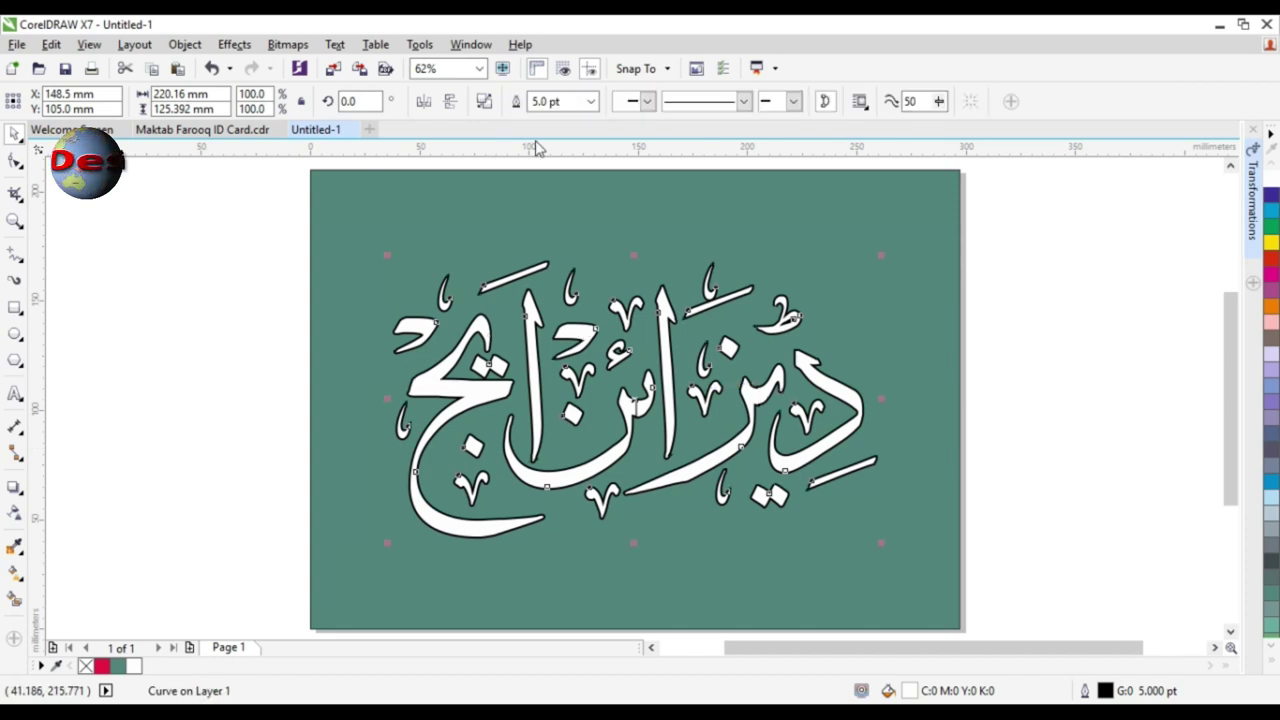
- Undo the last weld and examine the joint between the two pieces of the ئن letterform
{"action": "left_click", "coordinate": [940, 334]}
{"action": "left_click", "coordinate": [826, 383]}
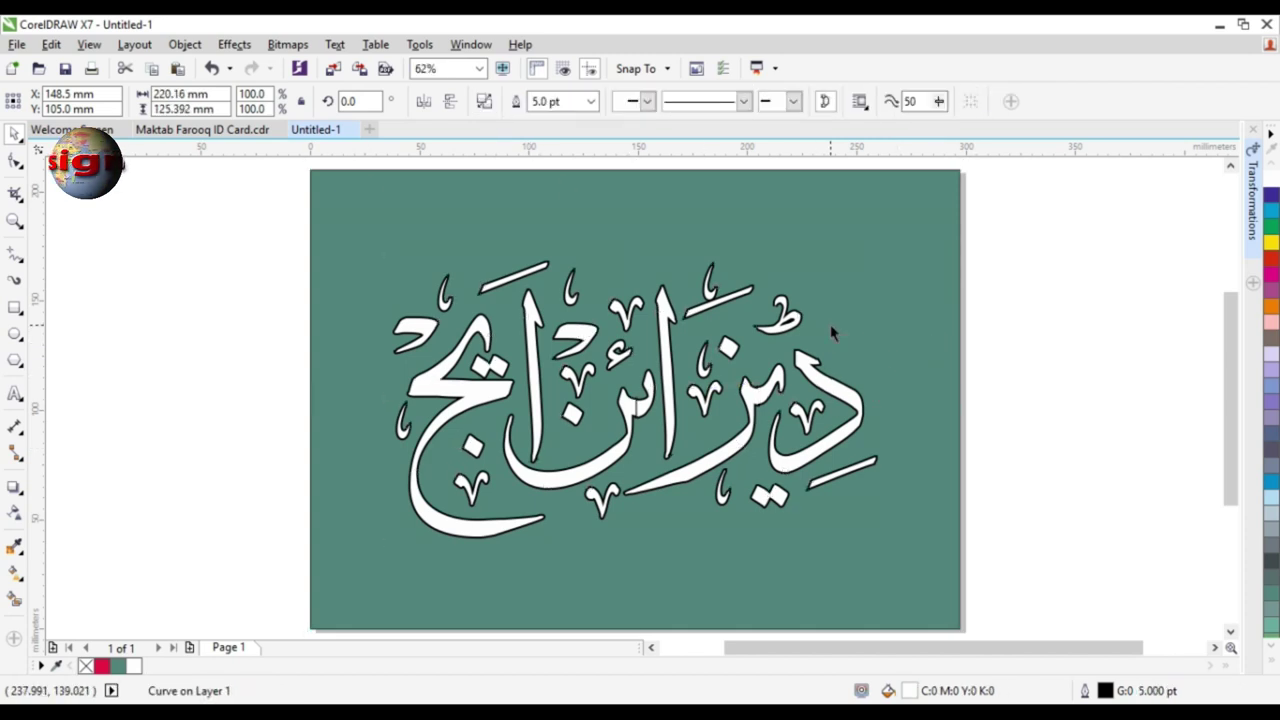
{"action": "key", "text": "ctrl+z"}
{"action": "key", "text": "z"}
{"action": "left_click_drag", "start_coordinate": [688, 393], "coordinate": [596, 427]}
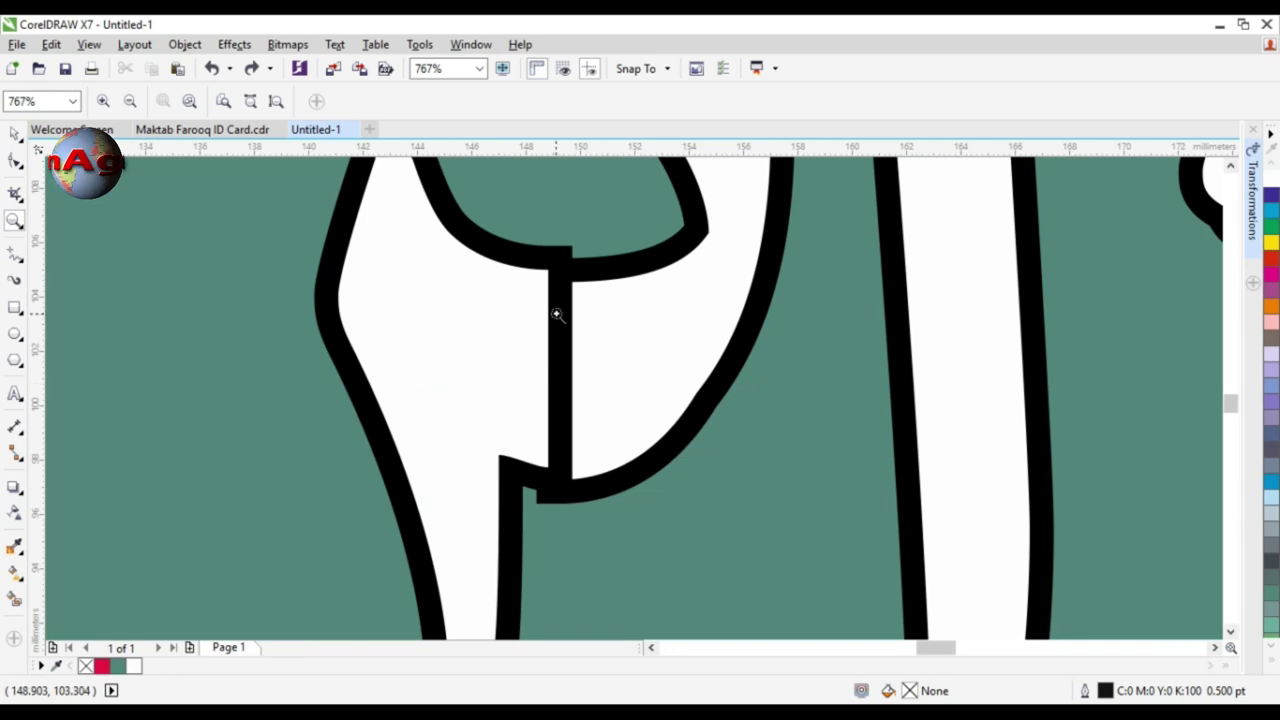
- Try again to weld the 33 calligraphy pieces into a single curve
{"action": "key", "text": "F4"}
{"action": "key", "text": "space"}
{"action": "left_click_drag", "start_coordinate": [275, 255], "coordinate": [913, 560]}
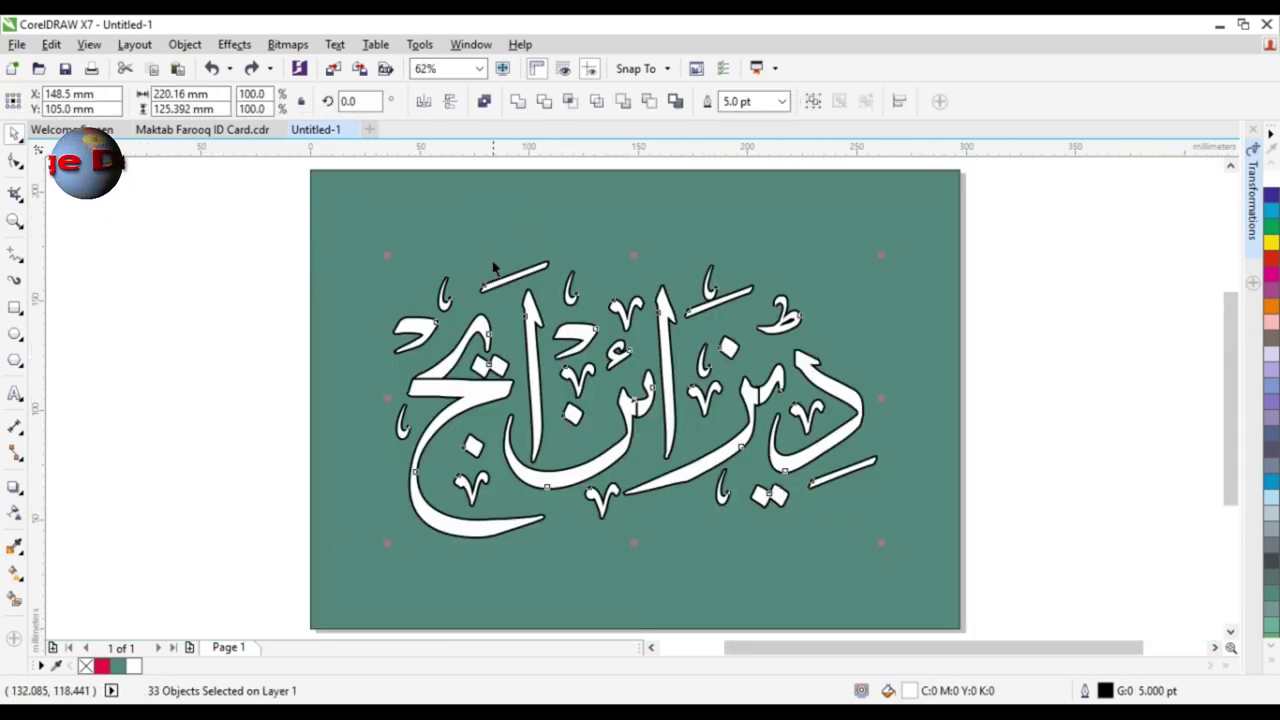
{"action": "left_click", "coordinate": [520, 103]}
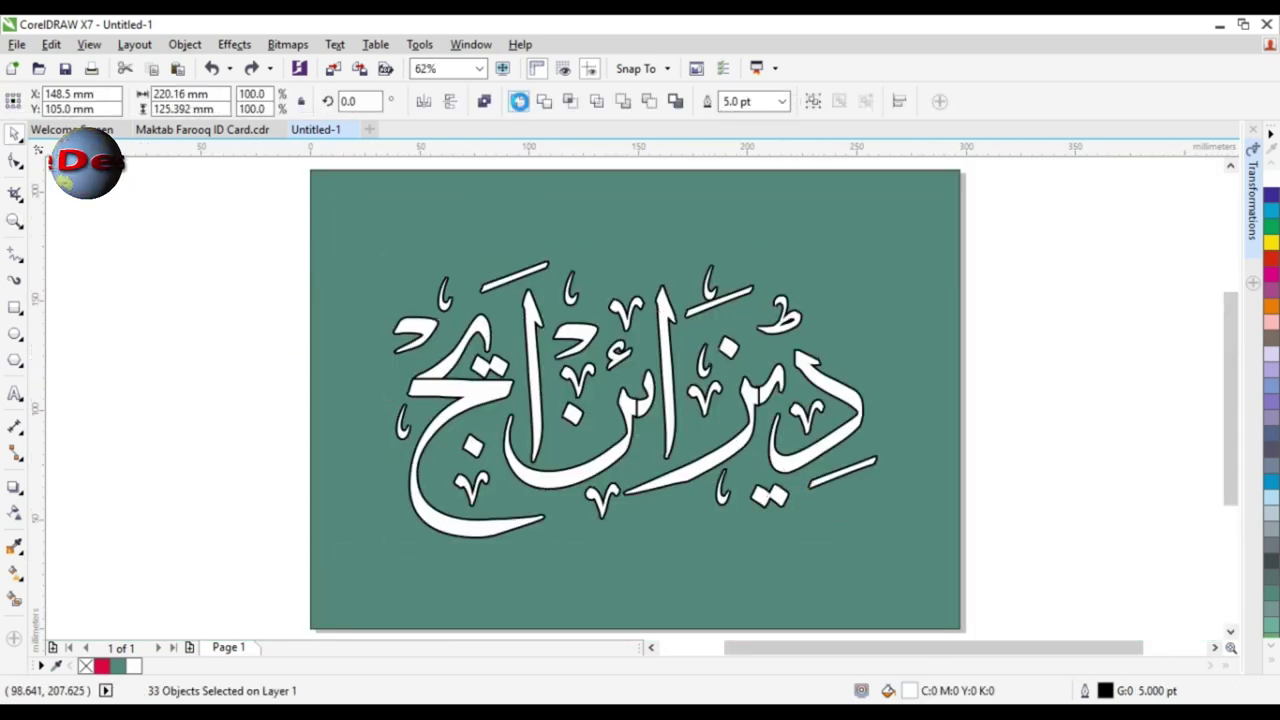
{"action": "left_click", "coordinate": [1086, 371]}
{"action": "left_click", "coordinate": [658, 428]}
{"action": "mouse_move", "coordinate": [657, 429]}
{"action": "left_mouse_down"}
{"action": "mouse_move", "coordinate": [633, 439]}
{"action": "mouse_move", "coordinate": [638, 415]}
{"action": "left_mouse_up"}
- Undo the weld, the ungrouping and the outline's behind-fill setting on the calligraphy
{"action": "key", "text": "ctrl+z"}
{"action": "left_click", "coordinate": [964, 379]}
{"action": "left_click", "coordinate": [820, 390]}
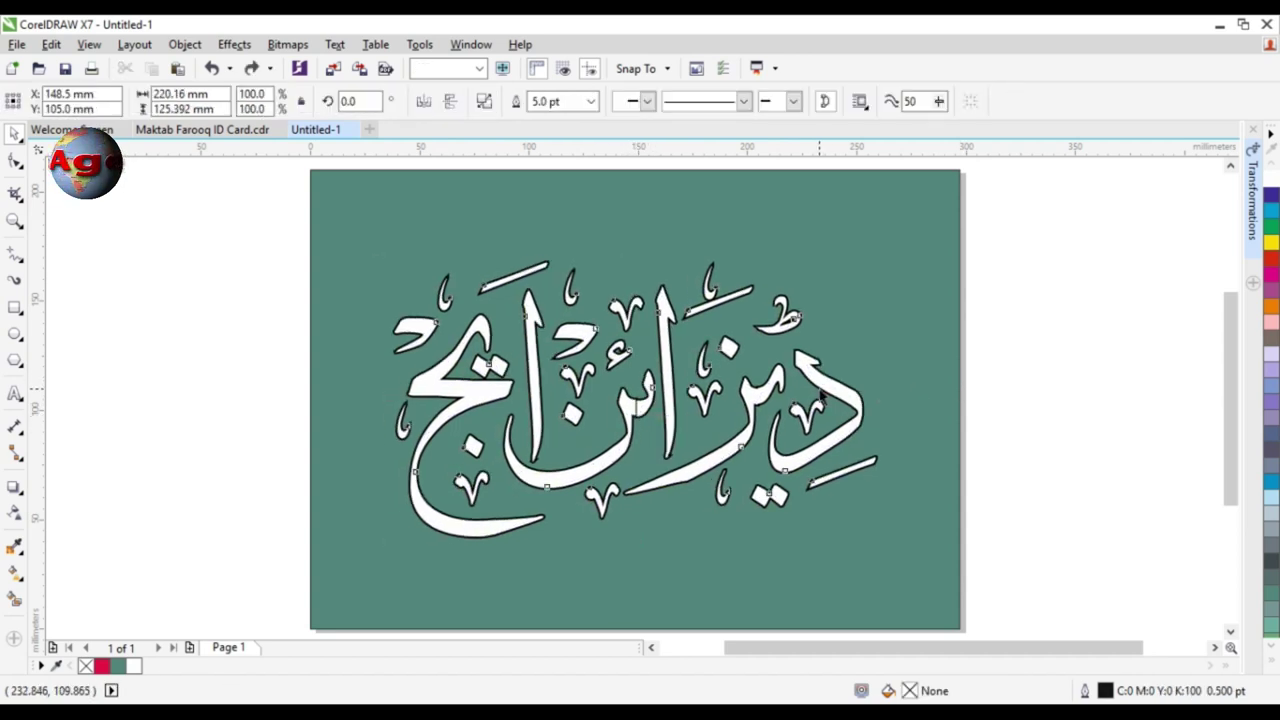
{"action": "key", "text": "ctrl+z"}
{"action": "key", "text": "ctrl+z"}
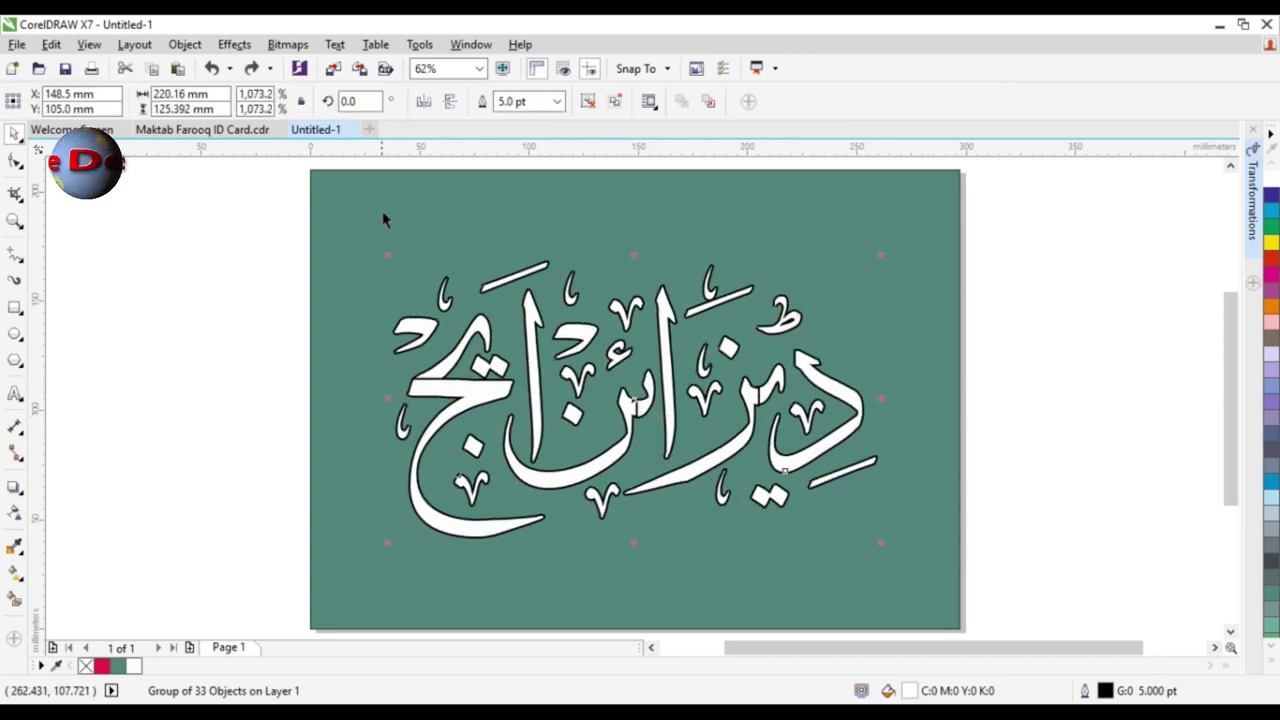
{"action": "left_click_drag", "start_coordinate": [1018, 252], "coordinate": [289, 560]}
{"action": "left_click_drag", "start_coordinate": [226, 203], "coordinate": [983, 560]}
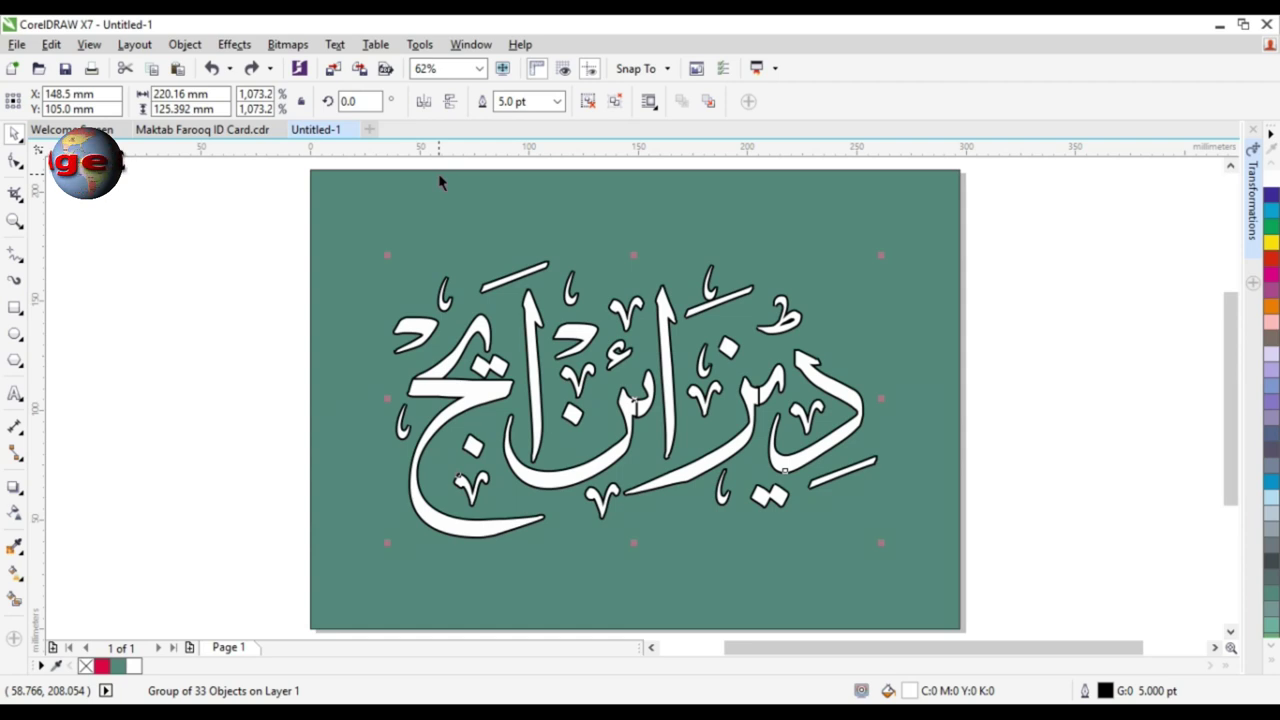
{"action": "key", "text": "ctrl+z"}
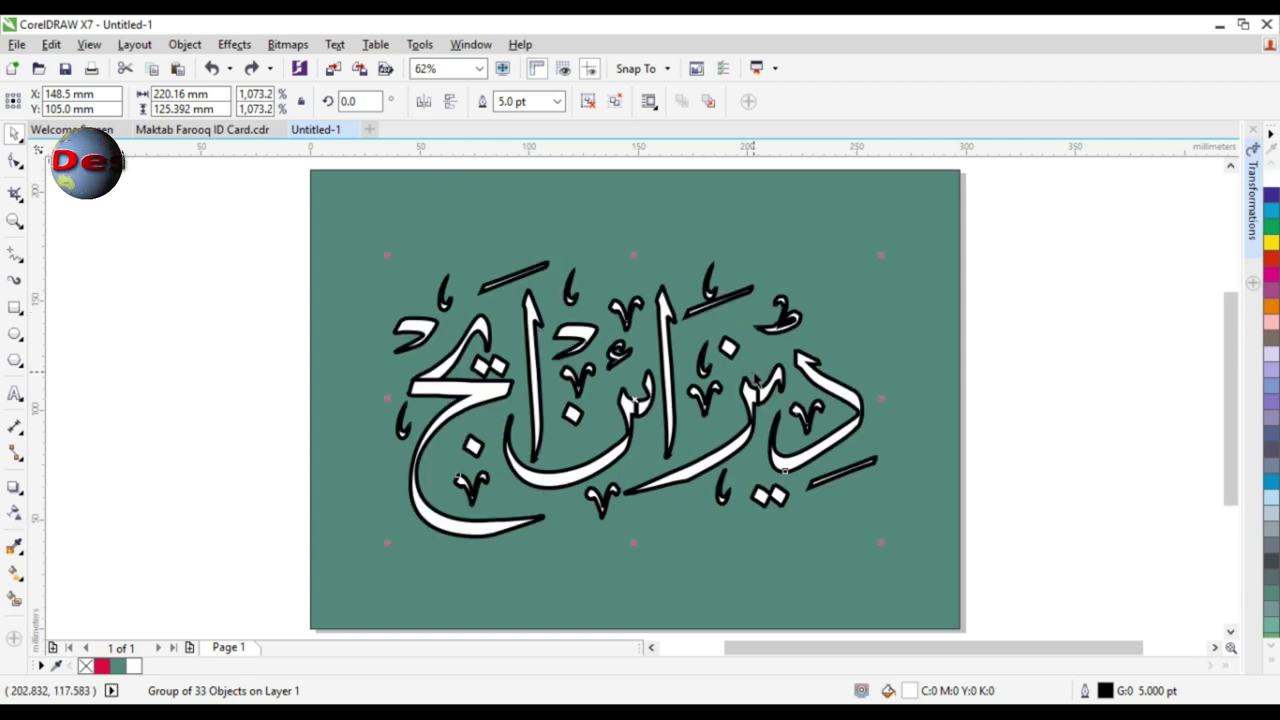
- Ungroup the calligraphy and weld its 33 pieces while the 5 pt outline lies in front of the fill
{"action": "left_click", "coordinate": [754, 373]}
{"action": "left_click", "coordinate": [790, 402]}
{"action": "left_click", "coordinate": [426, 101]}
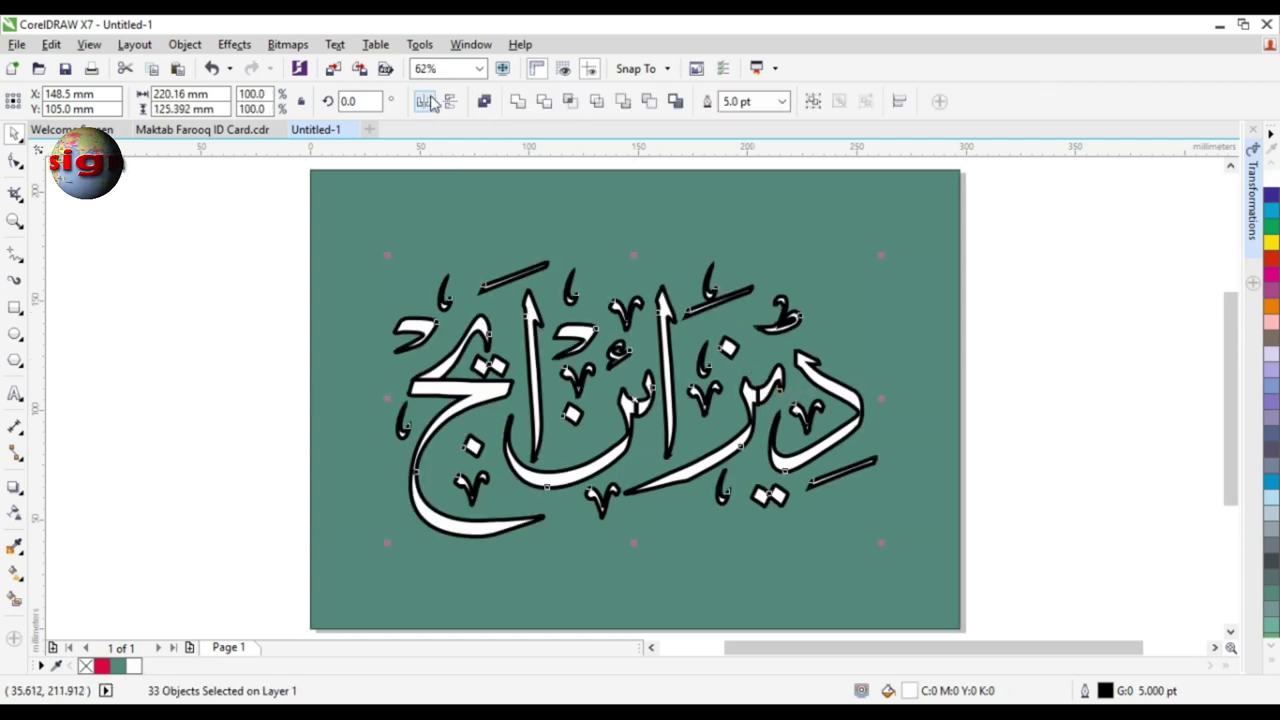
{"action": "left_click", "coordinate": [516, 102]}
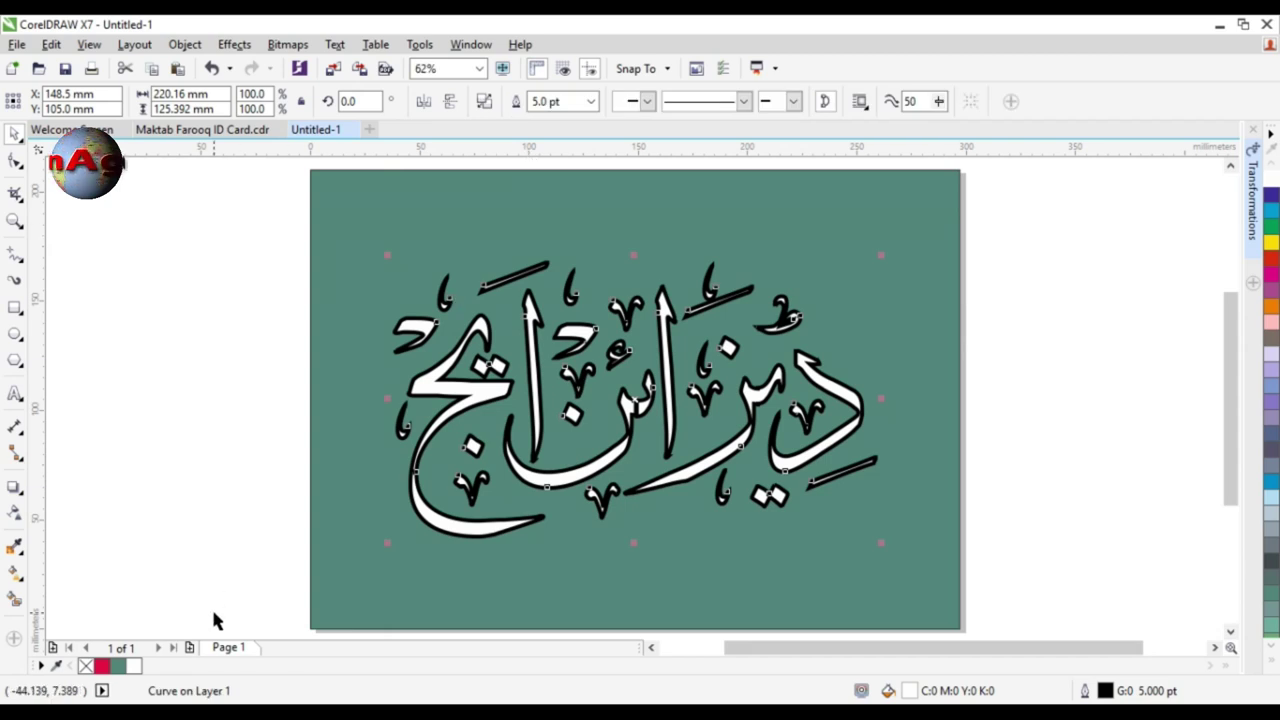
- Set the welded curve's outline behind the fill and scaled with the object, and examine the ئن joint
{"action": "key", "text": "F12"}
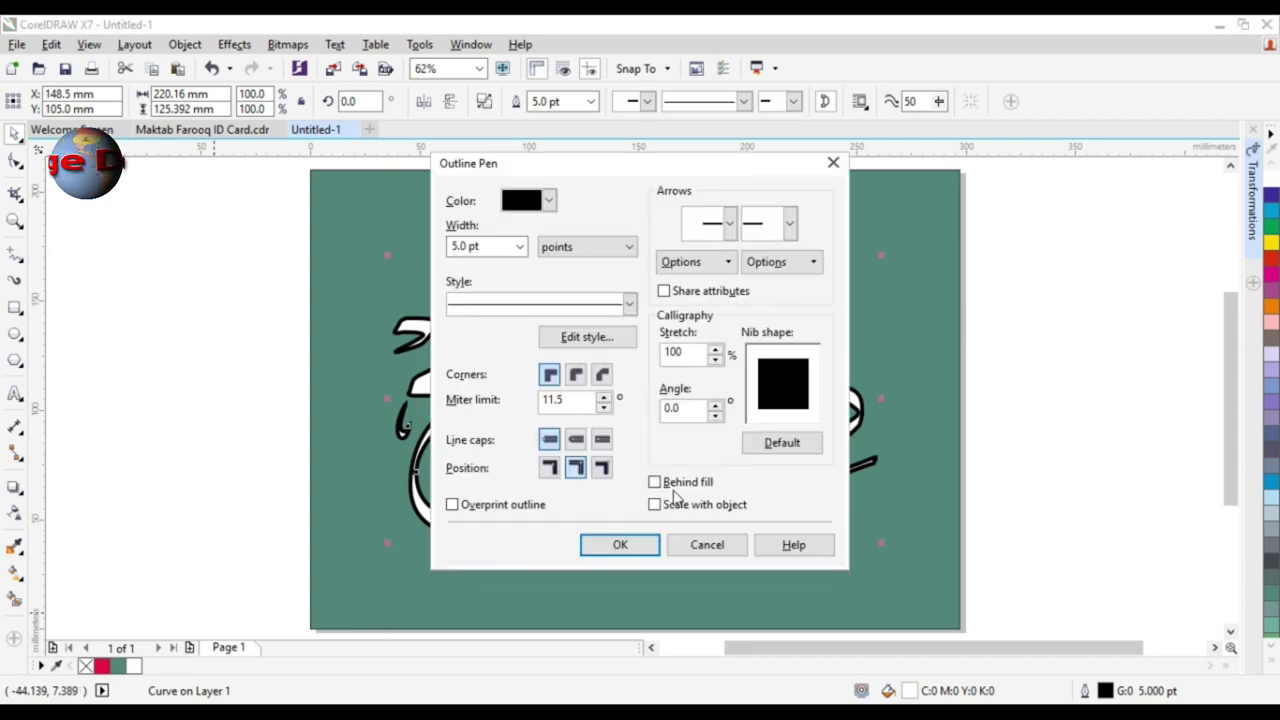
{"action": "left_click", "coordinate": [672, 508]}
{"action": "key", "text": "Return"}
{"action": "left_click", "coordinate": [909, 387]}
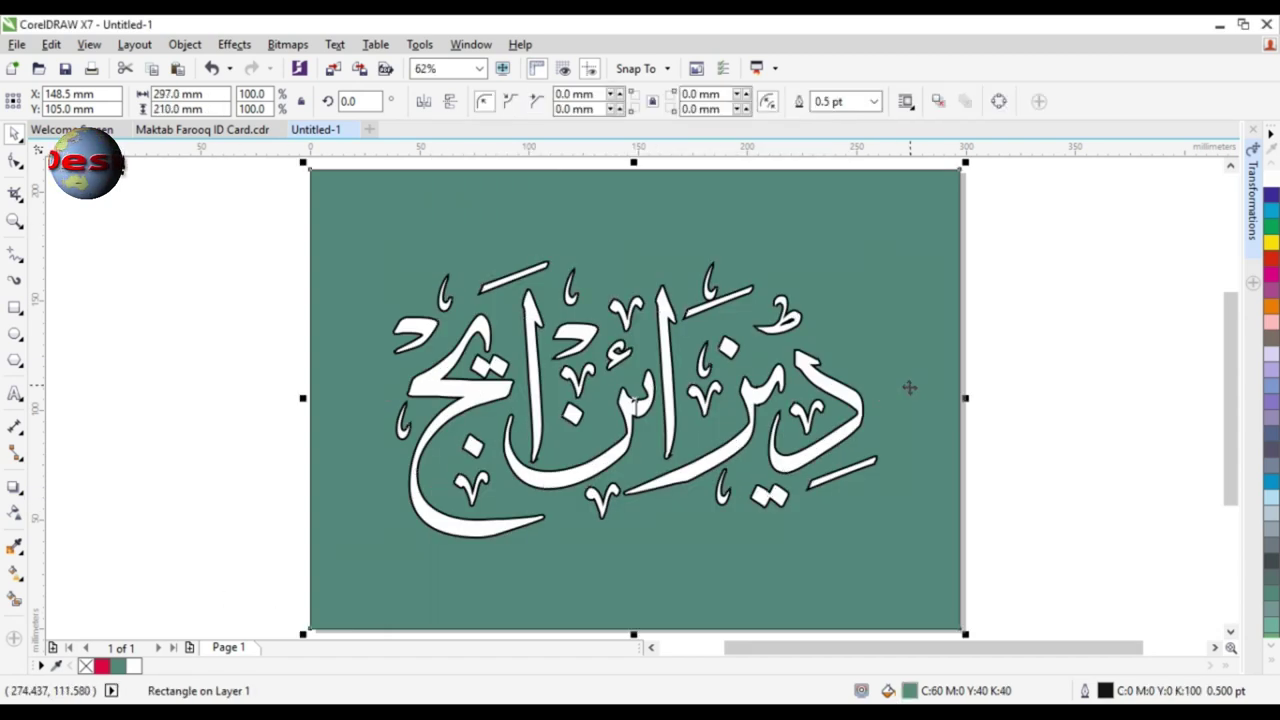
{"action": "key", "text": "z"}
{"action": "left_click_drag", "start_coordinate": [627, 391], "coordinate": [650, 414]}
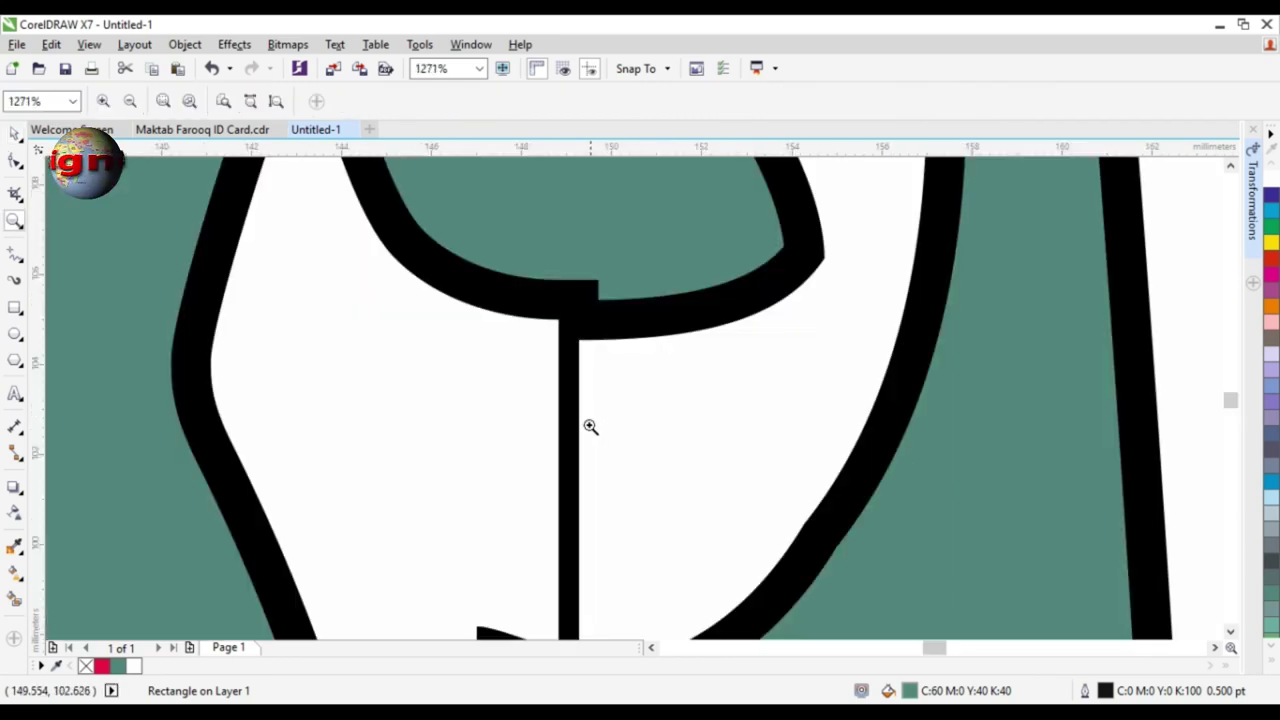
{"action": "key", "text": "F4"}
{"action": "key", "text": "space"}
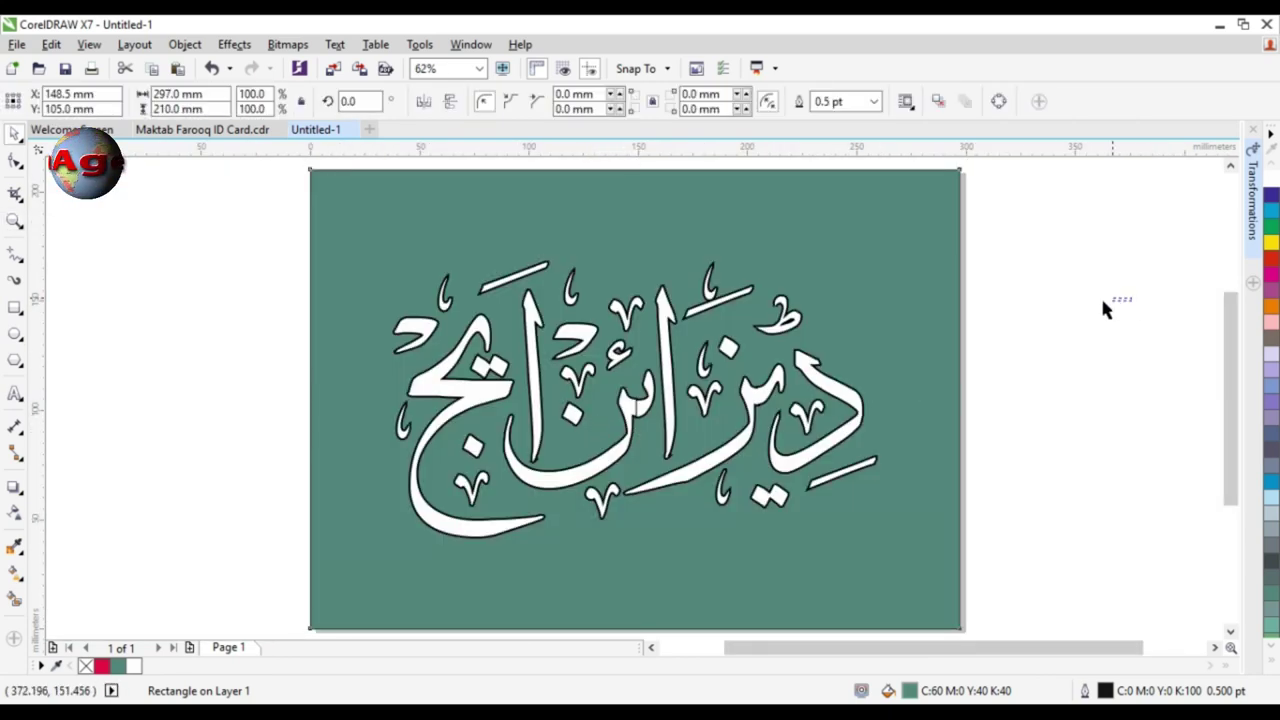
- Undo the outline settings, the weld and the ungrouping of the calligraphy
{"action": "left_click", "coordinate": [1106, 309]}
{"action": "key", "text": "ctrl+z"}
{"action": "left_click", "coordinate": [1066, 301]}
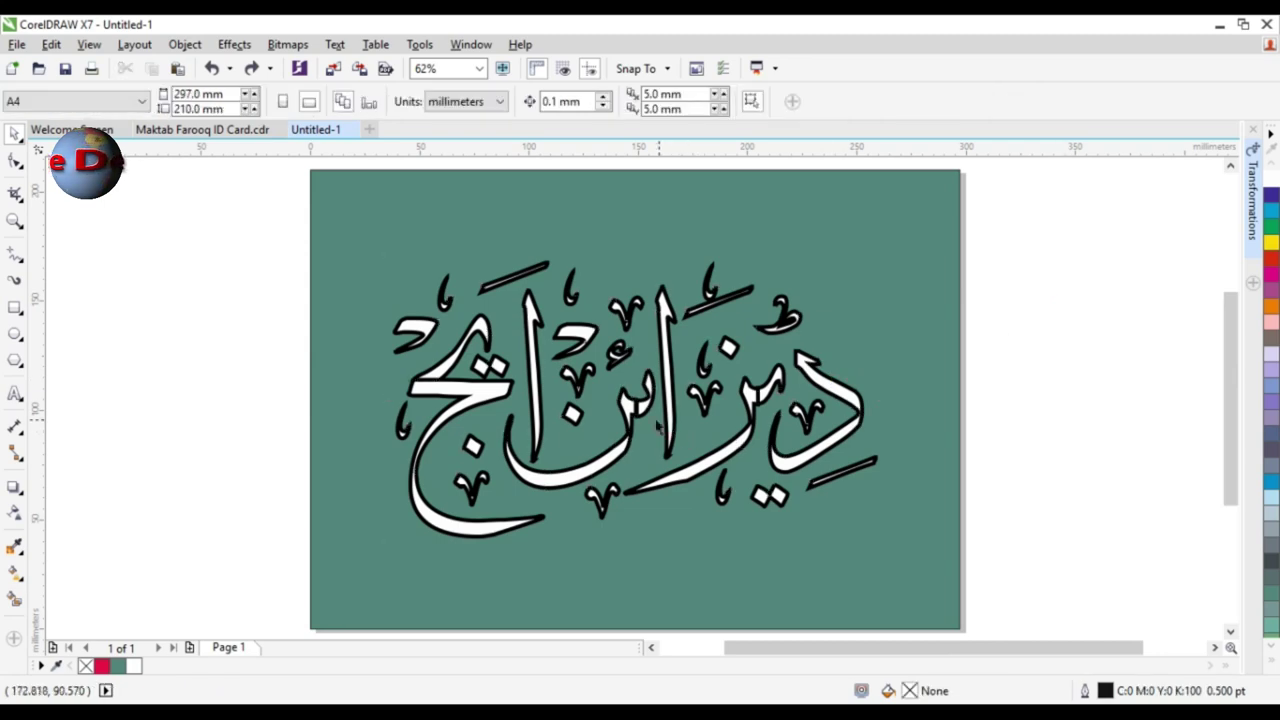
- Ungroup the calligraphy and remove the outlines from the two separated pieces of the ئن letterform
{"action": "left_click", "coordinate": [652, 420]}
{"action": "scroll", "coordinate": [652, 420], "scroll_direction": "up", "scroll_amount": 5}
{"action": "left_click_drag", "start_coordinate": [763, 432], "coordinate": [748, 439]}
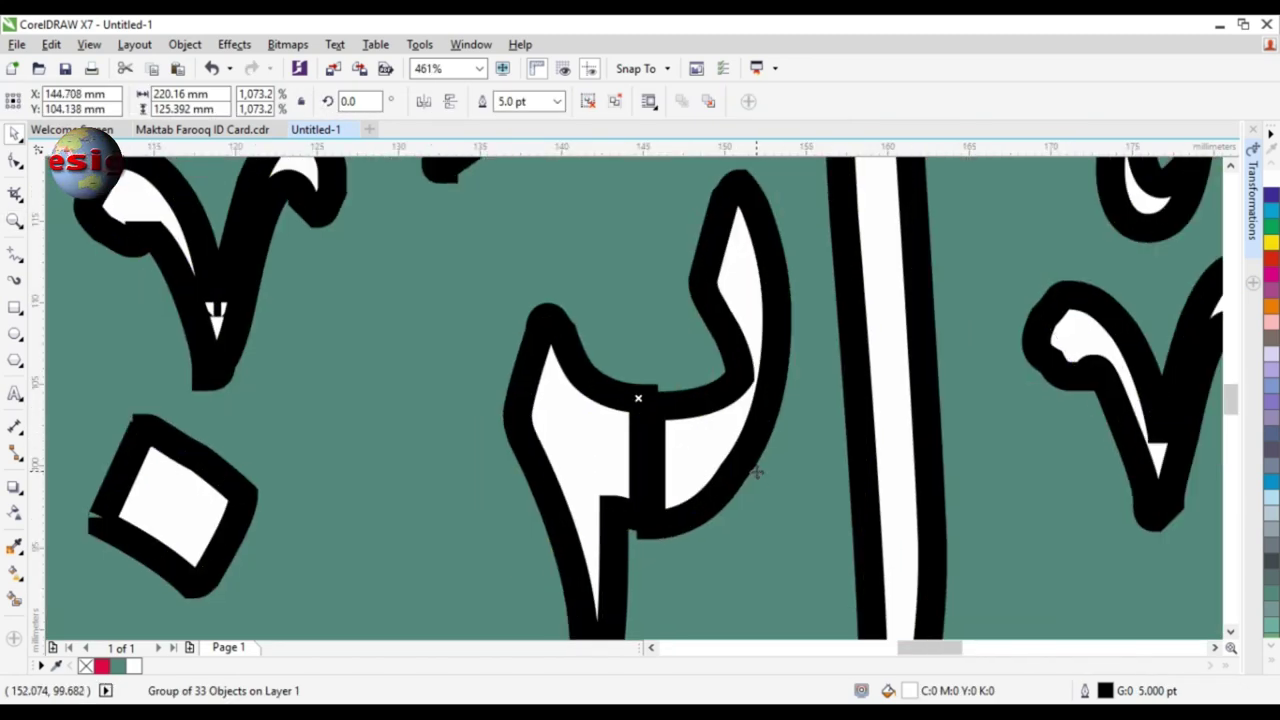
{"action": "key", "text": "ctrl+z"}
{"action": "key", "text": "ctrl+u"}
{"action": "left_click", "coordinate": [726, 331]}
{"action": "left_click", "coordinate": [757, 430]}
{"action": "left_click", "coordinate": [758, 440]}
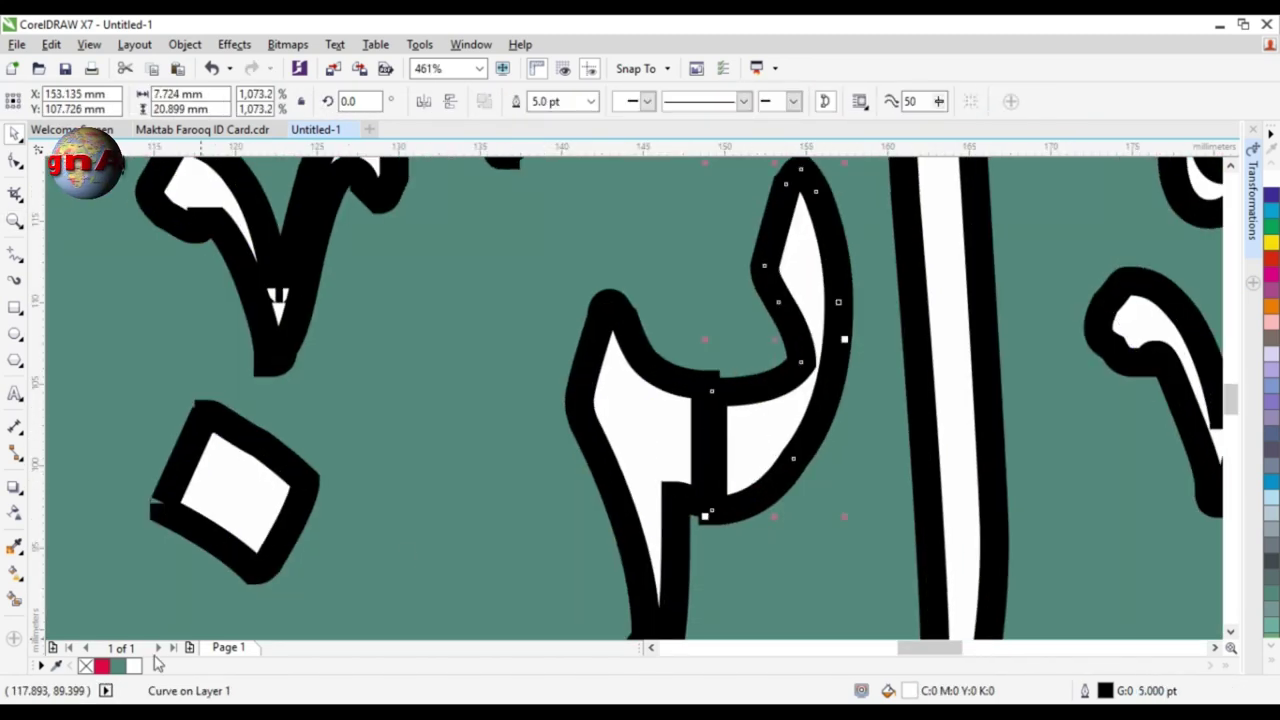
{"action": "right_click", "coordinate": [85, 667]}
{"action": "left_click", "coordinate": [614, 443]}
{"action": "key", "text": "ctrl+r"}
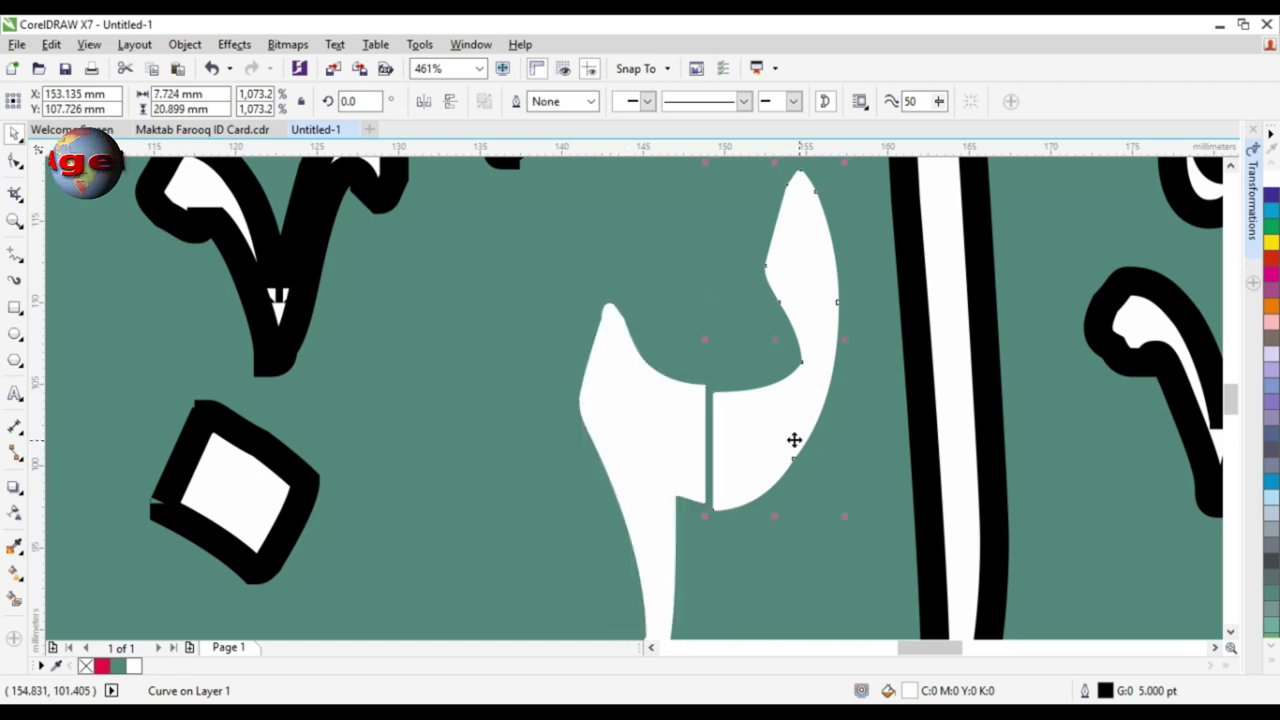
- Move the upright tooth piece so its upper inner corner snaps onto the noon body's corner, closing the gap
{"action": "key", "text": "z"}
{"action": "left_click_drag", "start_coordinate": [651, 355], "coordinate": [754, 413]}
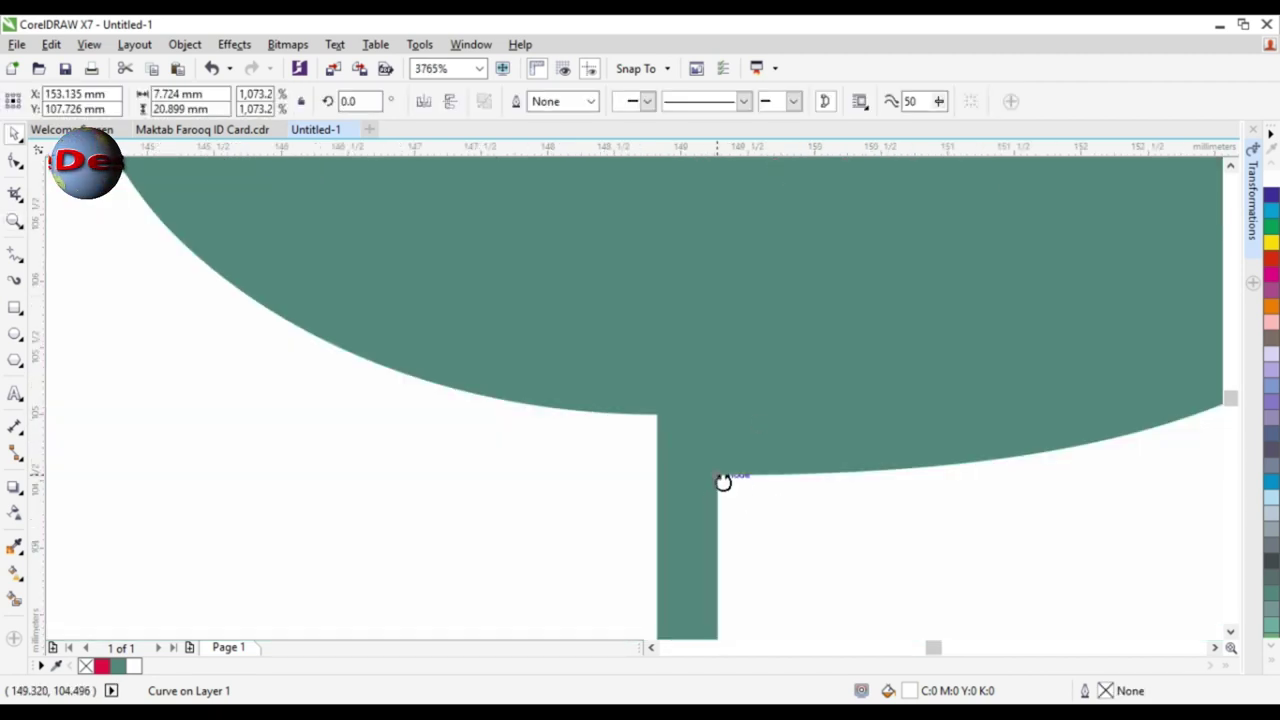
{"action": "scroll", "coordinate": [718, 465], "scroll_direction": "down", "scroll_amount": 3}
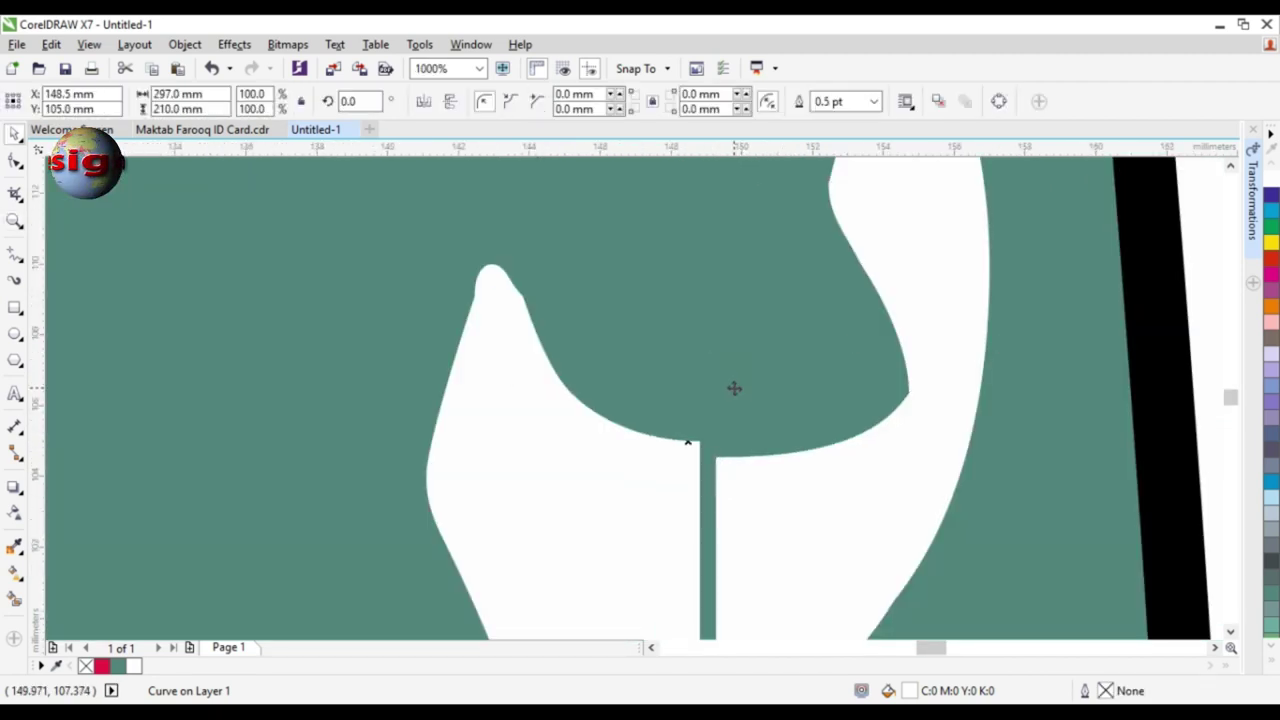
{"action": "scroll", "coordinate": [723, 429], "scroll_direction": "down", "scroll_amount": 1}
{"action": "left_click", "coordinate": [759, 429]}
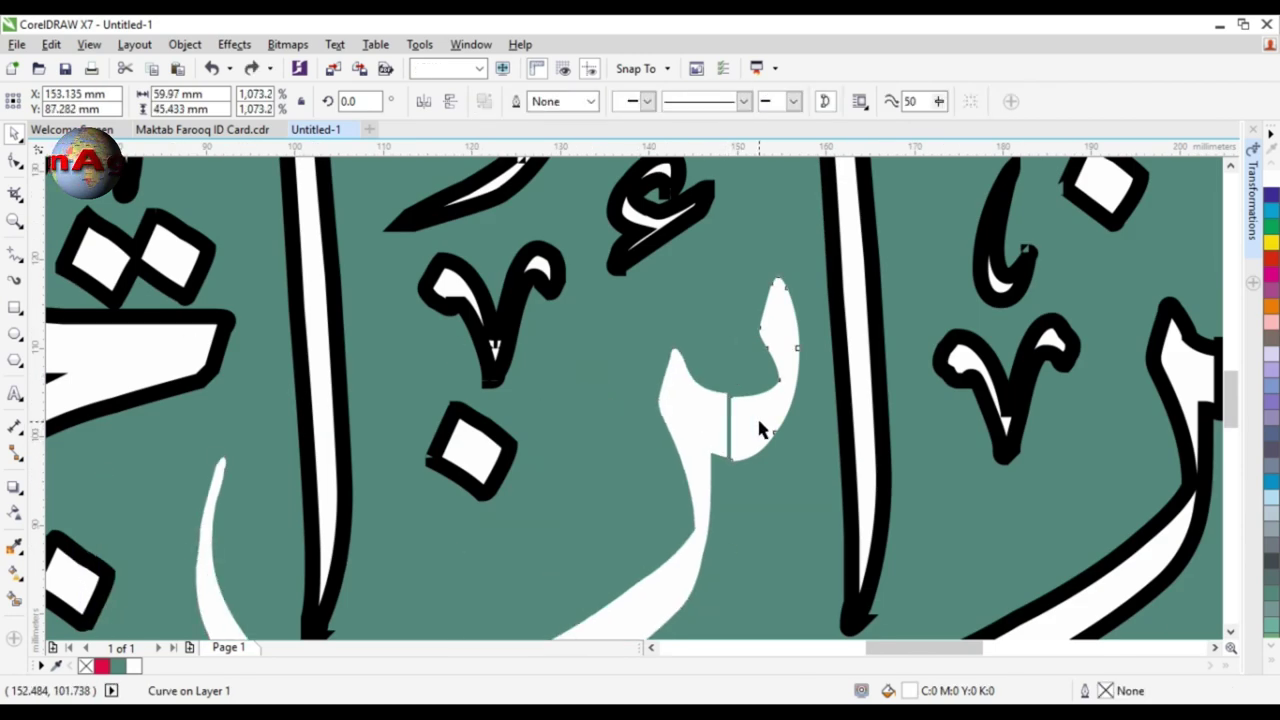
{"action": "key", "text": "z"}
{"action": "left_click_drag", "start_coordinate": [710, 383], "coordinate": [781, 412]}
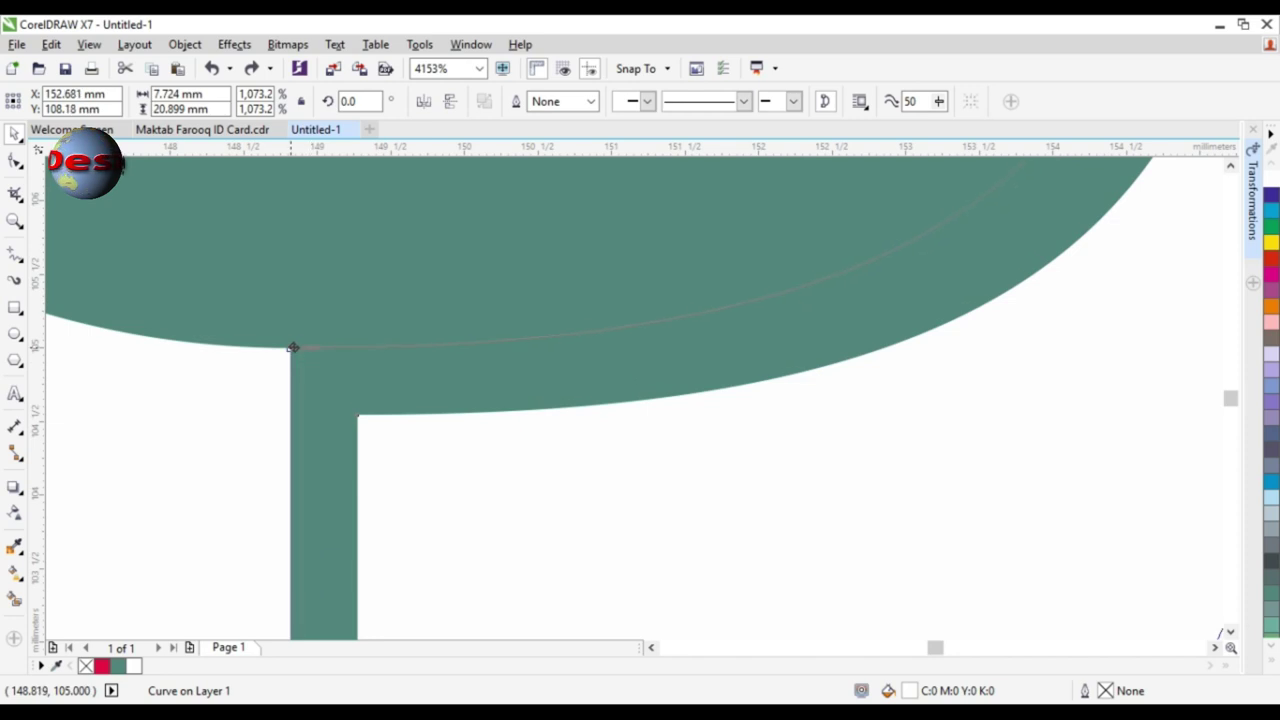
{"action": "left_click_drag", "start_coordinate": [293, 347], "coordinate": [291, 347]}
- Weld all 33 calligraphy pieces into a single curve and check the repaired ئن joint
{"action": "key", "text": "F3"}
{"action": "key", "text": "F3"}
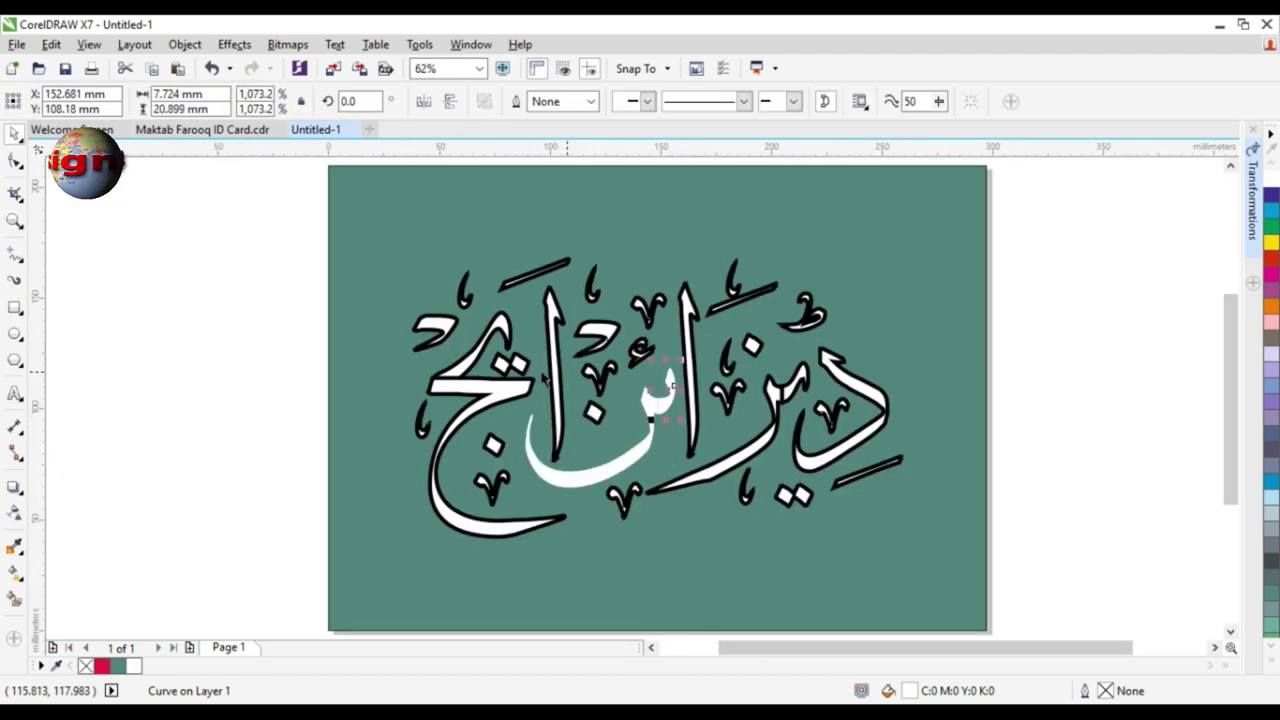
{"action": "left_click_drag", "start_coordinate": [194, 231], "coordinate": [948, 577]}
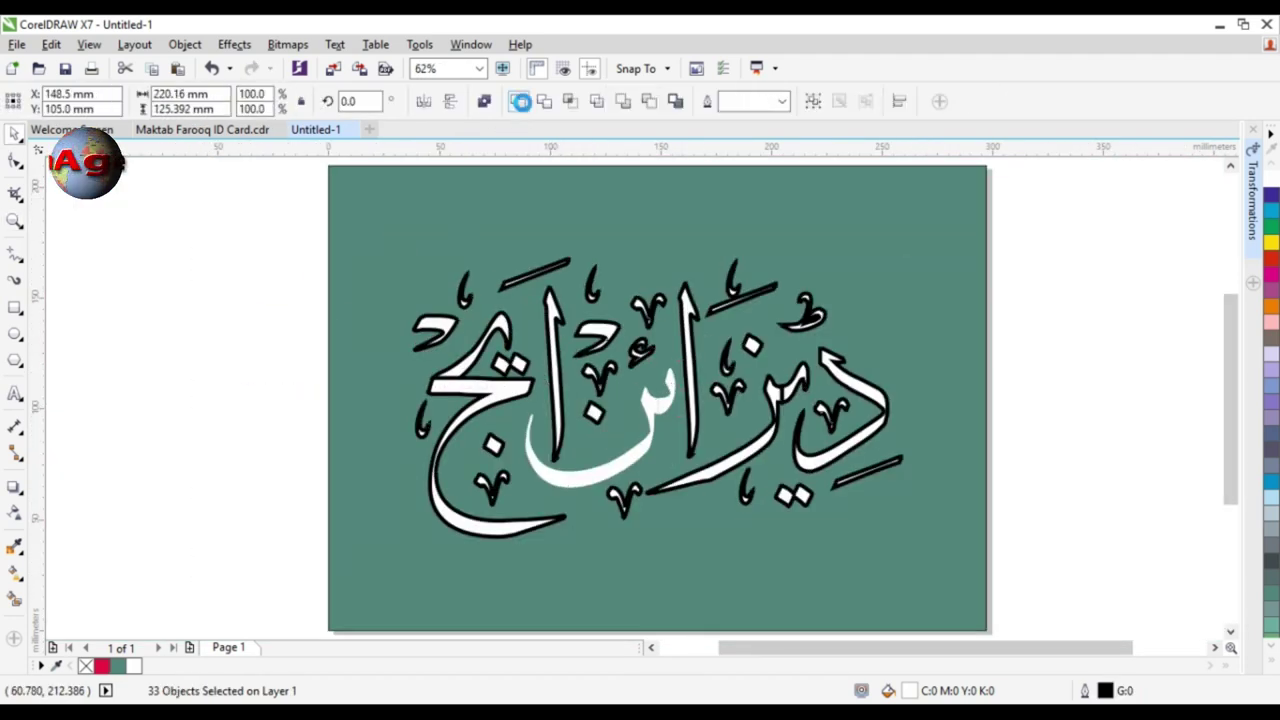
{"action": "left_click", "coordinate": [517, 101]}
{"action": "key", "text": "Escape"}
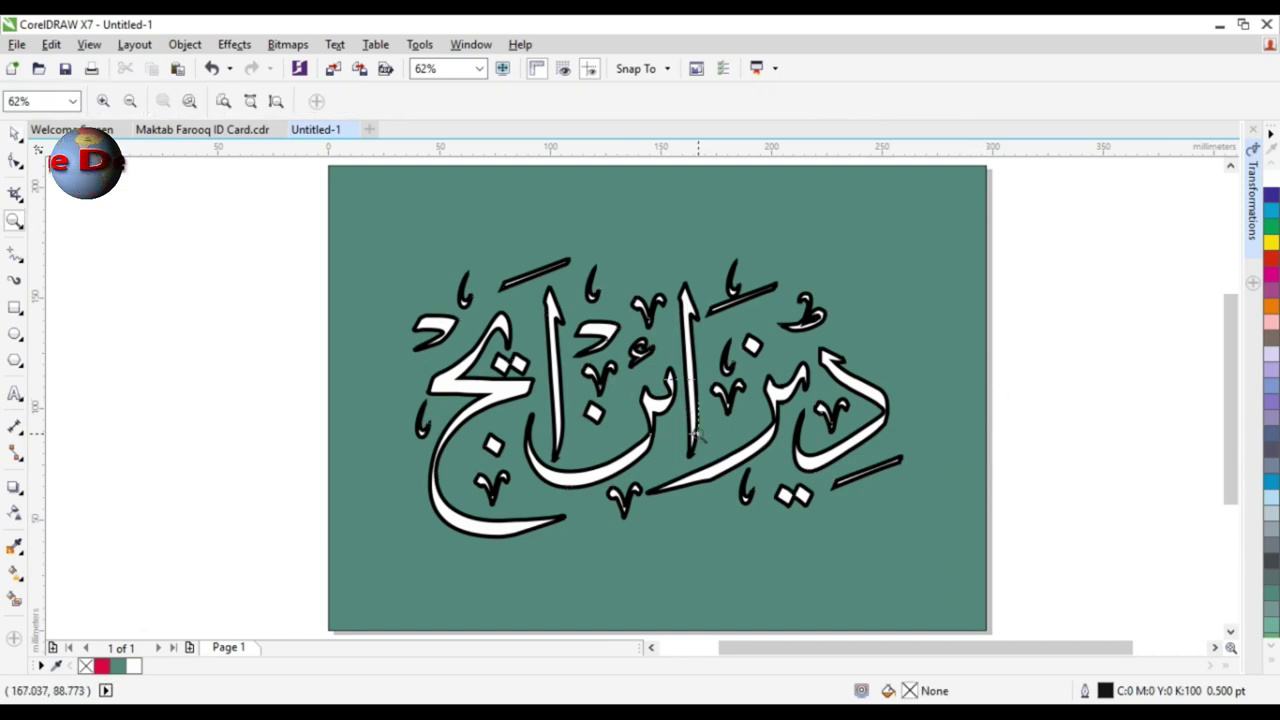
{"action": "left_click_drag", "start_coordinate": [697, 433], "coordinate": [634, 436]}
{"action": "key", "text": "shift+F4"}
{"action": "key", "text": "space"}
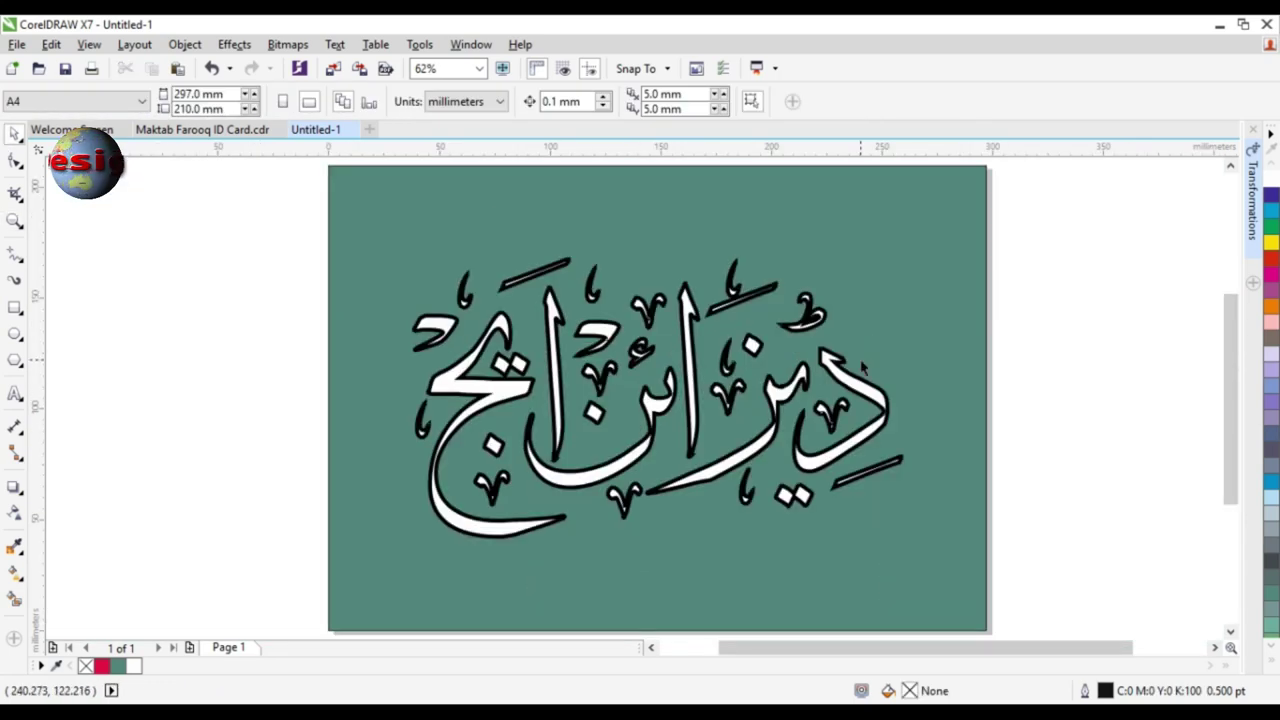
- Place the welded calligraphy's 5 pt outline behind the fill and scale it with the object
{"action": "left_click", "coordinate": [826, 370]}
{"action": "key", "text": "F12"}
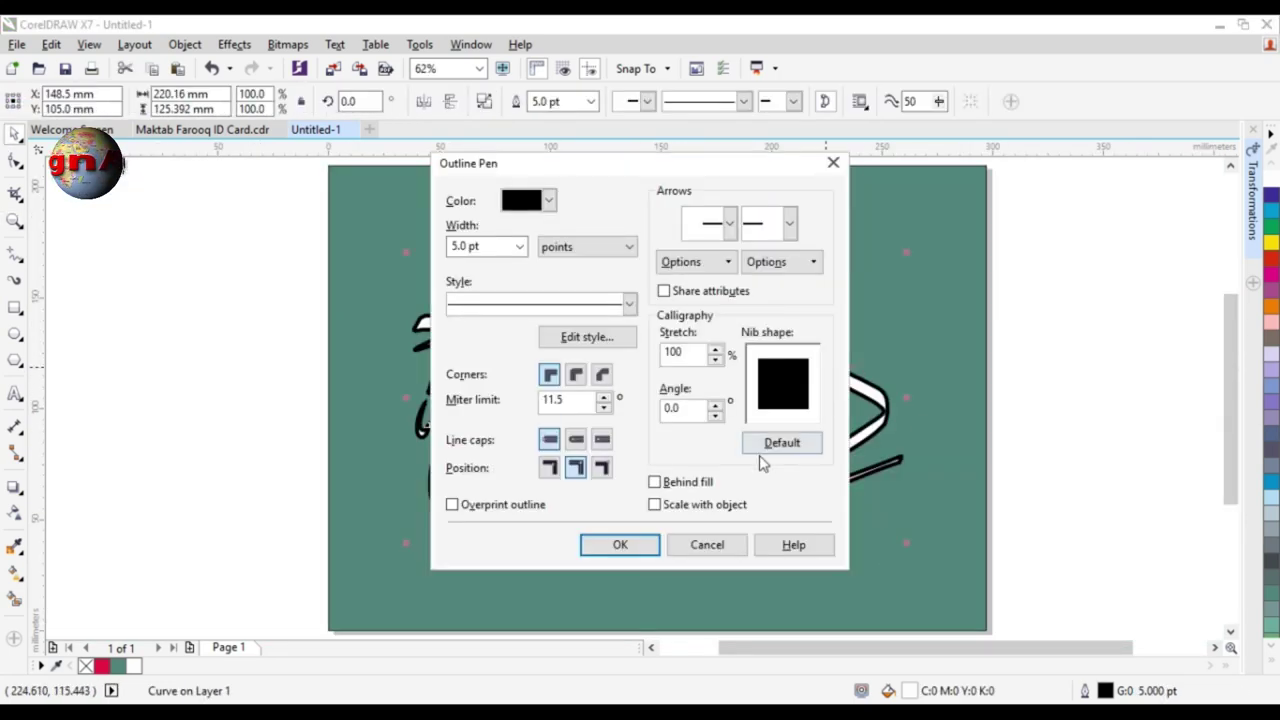
{"action": "left_click", "coordinate": [688, 508]}
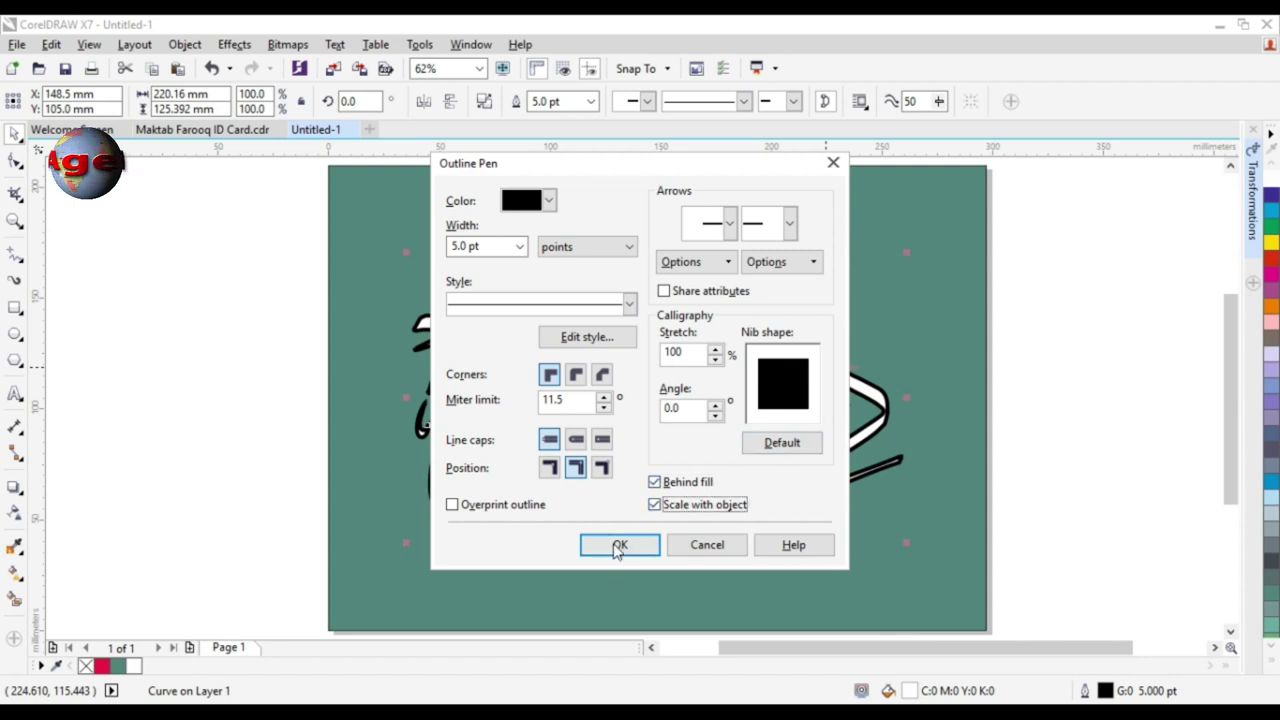
{"action": "left_click", "coordinate": [617, 544]}
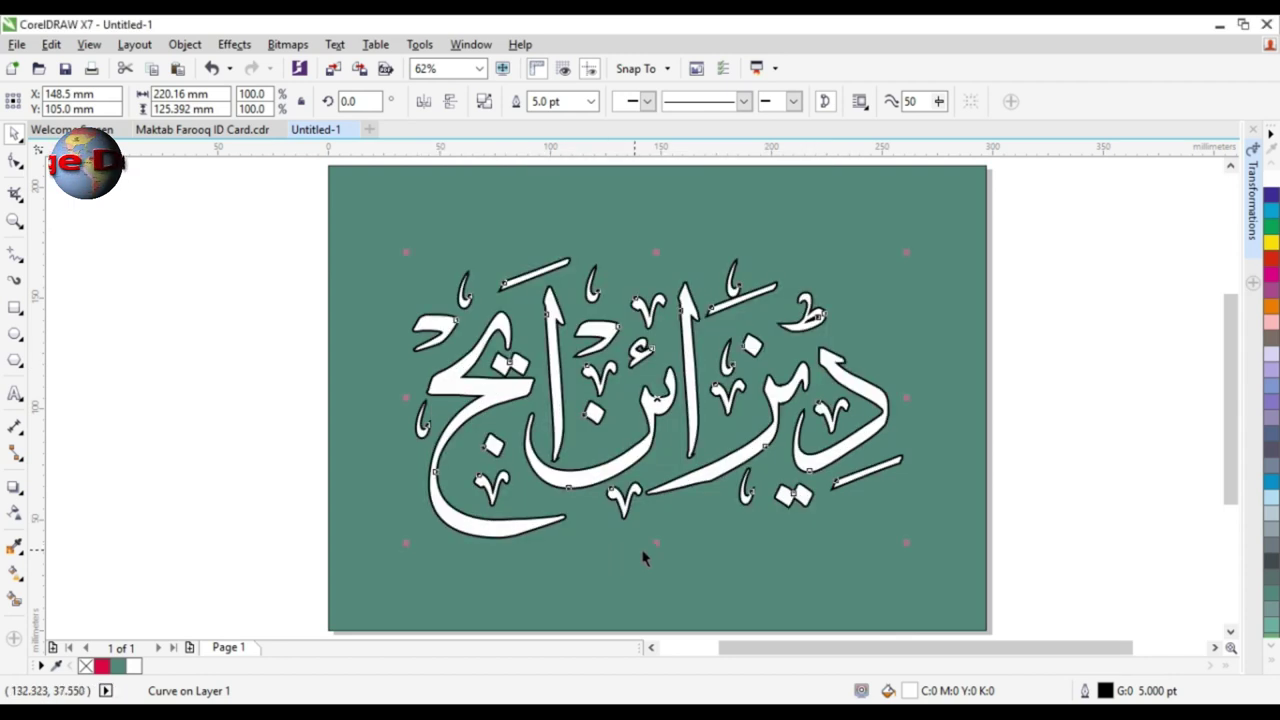
- Change the calligraphy's outline colour to dark grey, C:20 M:0 Y:0 K:80
{"action": "left_click", "coordinate": [786, 398]}
{"action": "left_click", "coordinate": [1266, 665]}
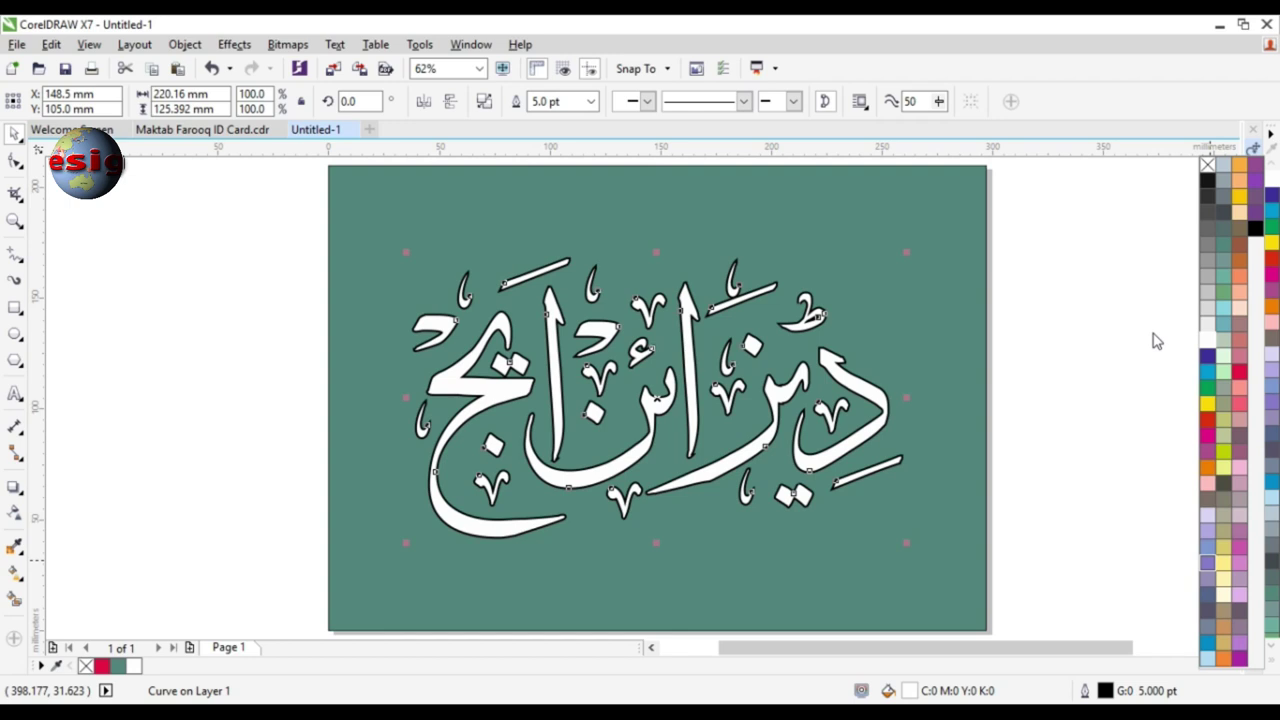
{"action": "right_click", "coordinate": [1222, 222]}
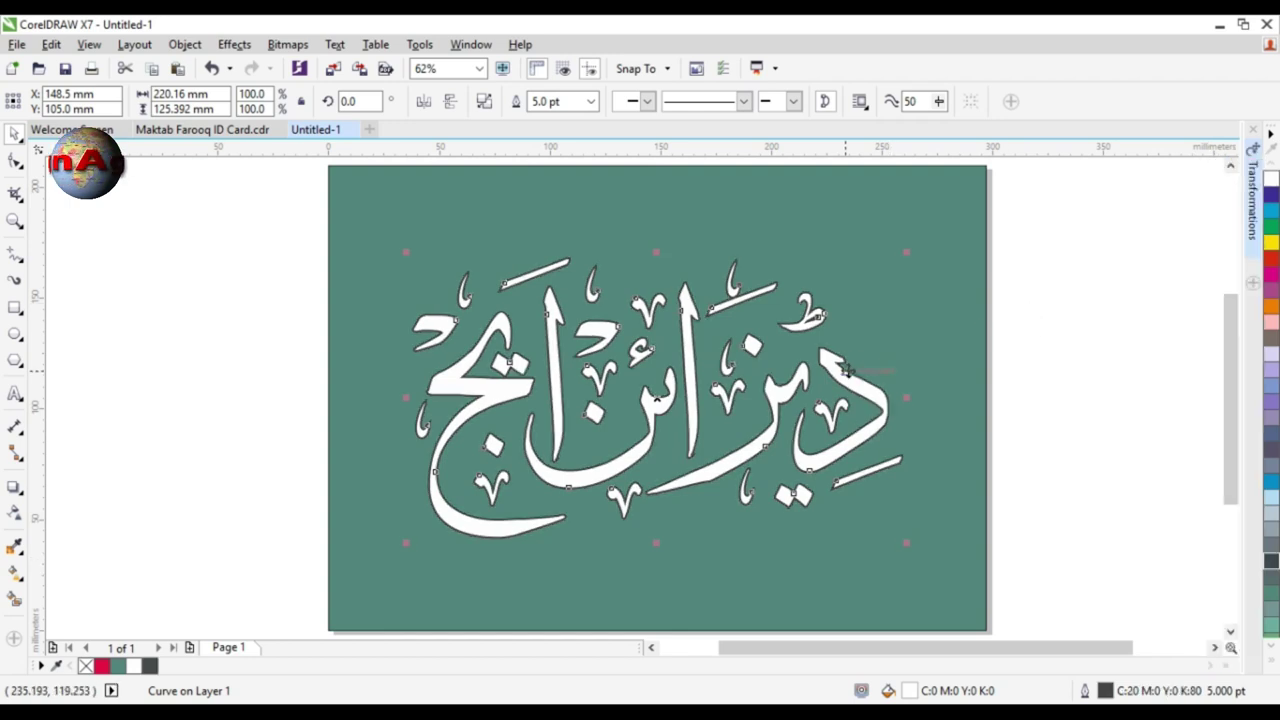
- Add a black drop shadow to the calligraphy with opacity 80 and feathering 5
{"action": "left_click", "coordinate": [16, 489]}
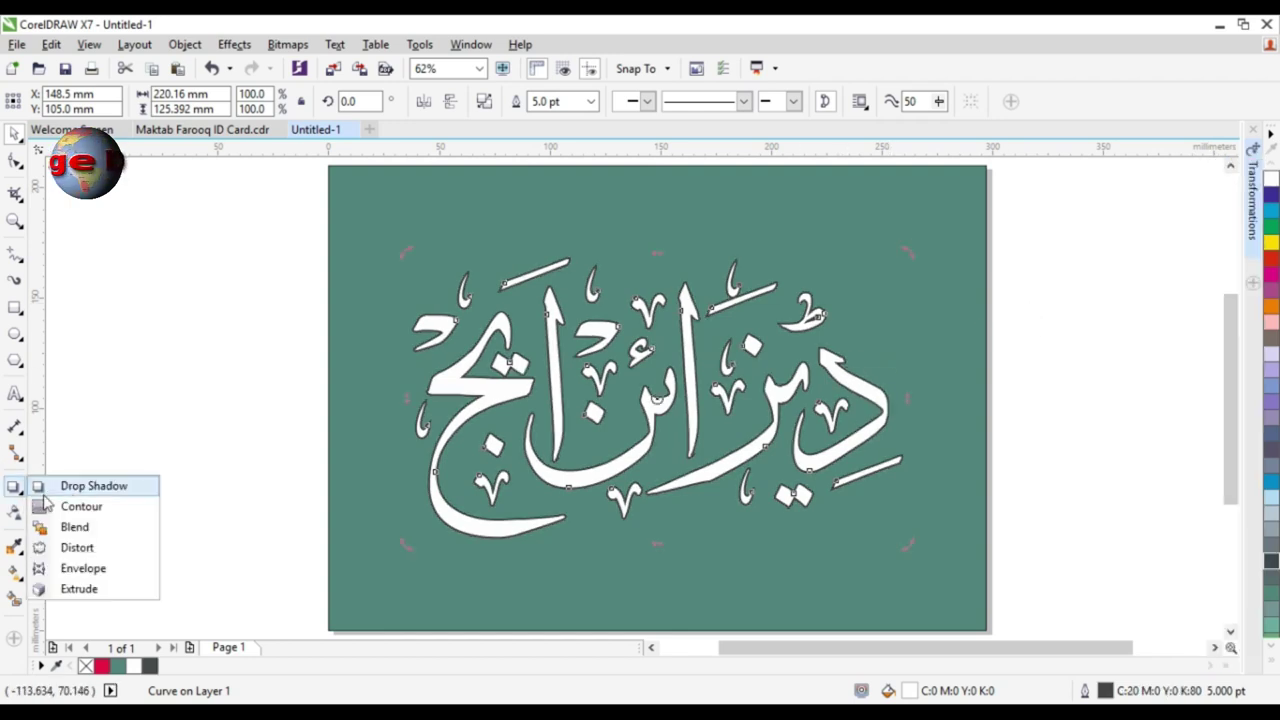
{"action": "left_click", "coordinate": [70, 493]}
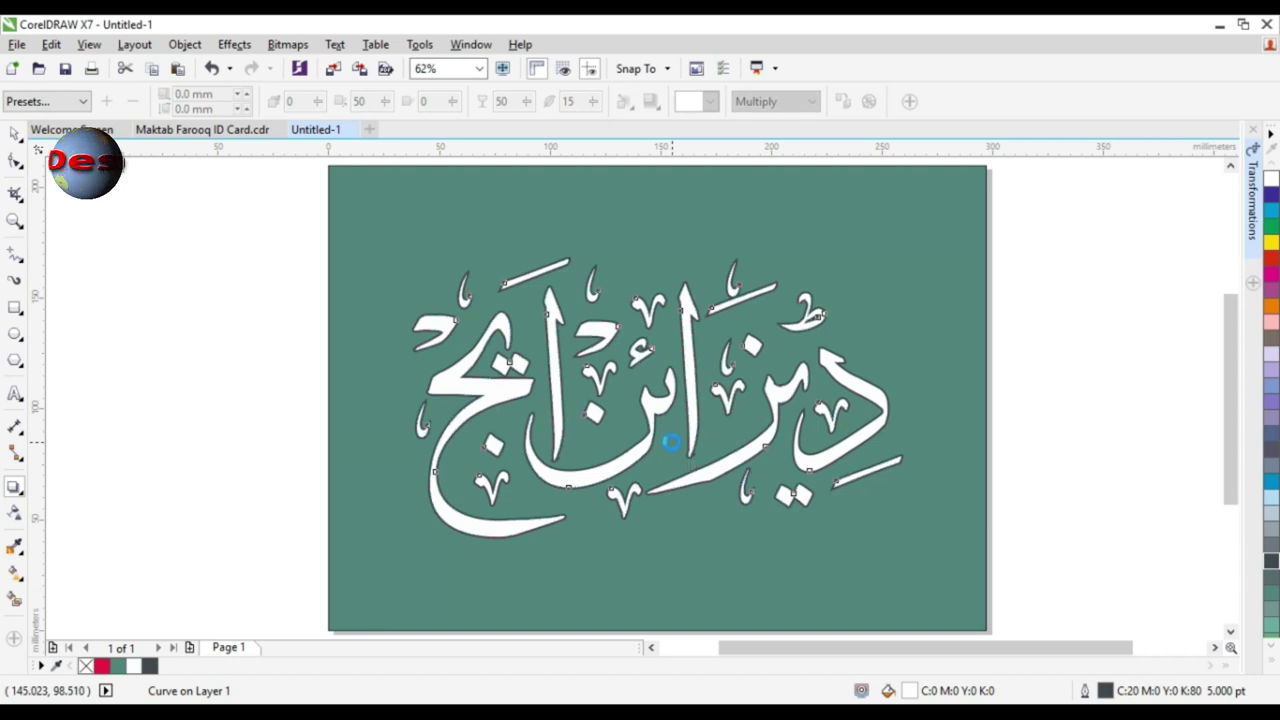
{"action": "left_click_drag", "start_coordinate": [656, 399], "coordinate": [670, 440]}
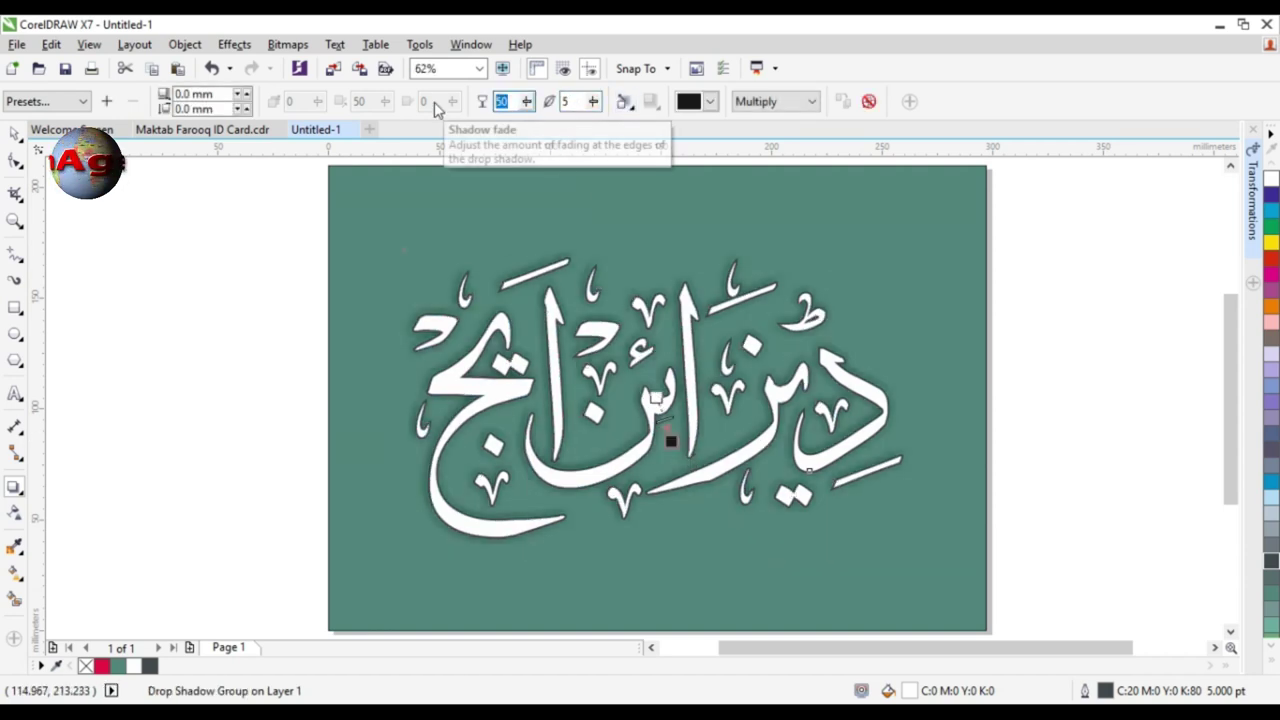
{"action": "type", "text": "80"}
{"action": "key", "text": "Return"}
{"action": "key", "text": "space"}
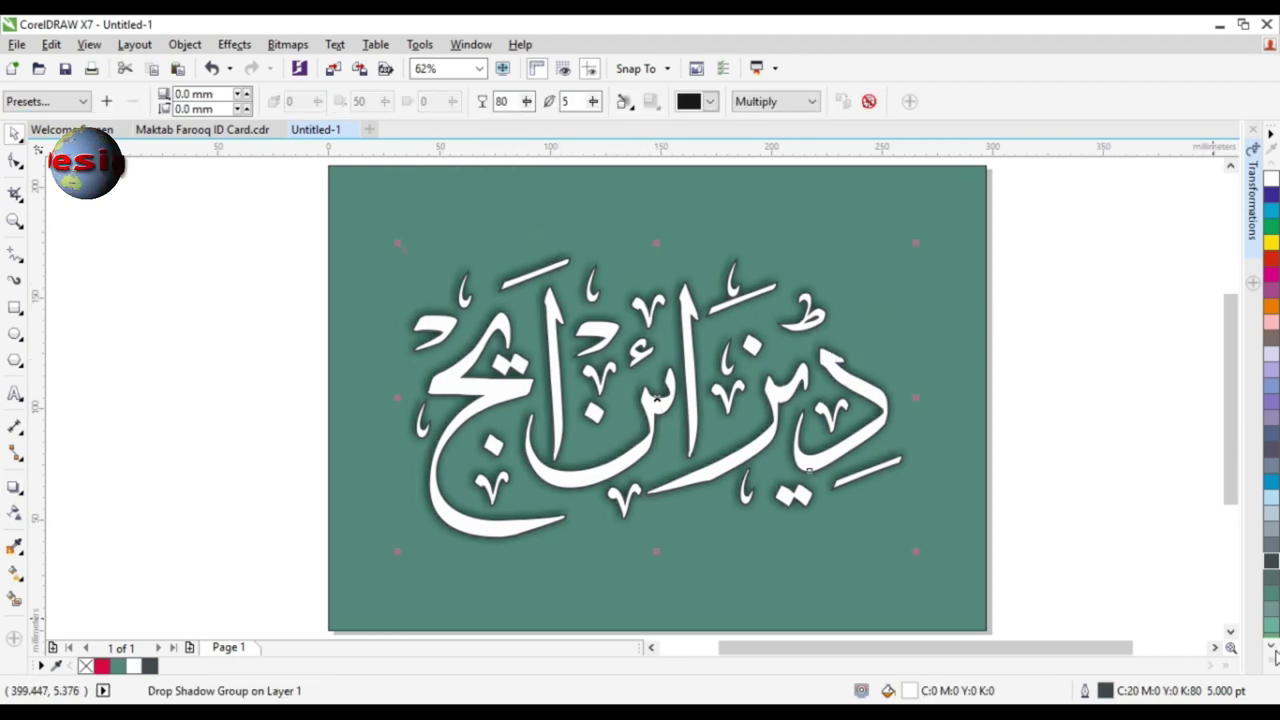
- Fill only the background rectangle with dark grey, C:20 M:0 Y:0 K:80, undoing any recolouring of other objects
{"action": "left_click", "coordinate": [1273, 558]}
{"action": "key", "text": "ctrl+z"}
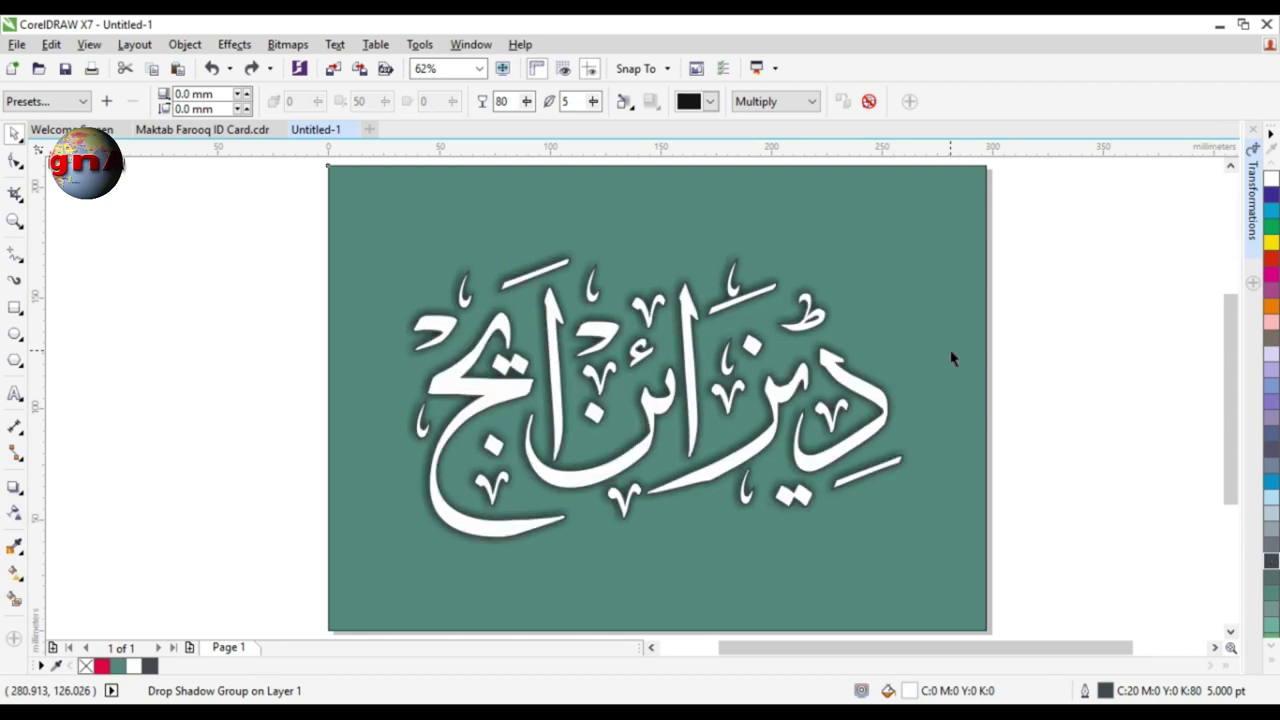
{"action": "left_click", "coordinate": [924, 267]}
{"action": "left_click", "coordinate": [1272, 560]}
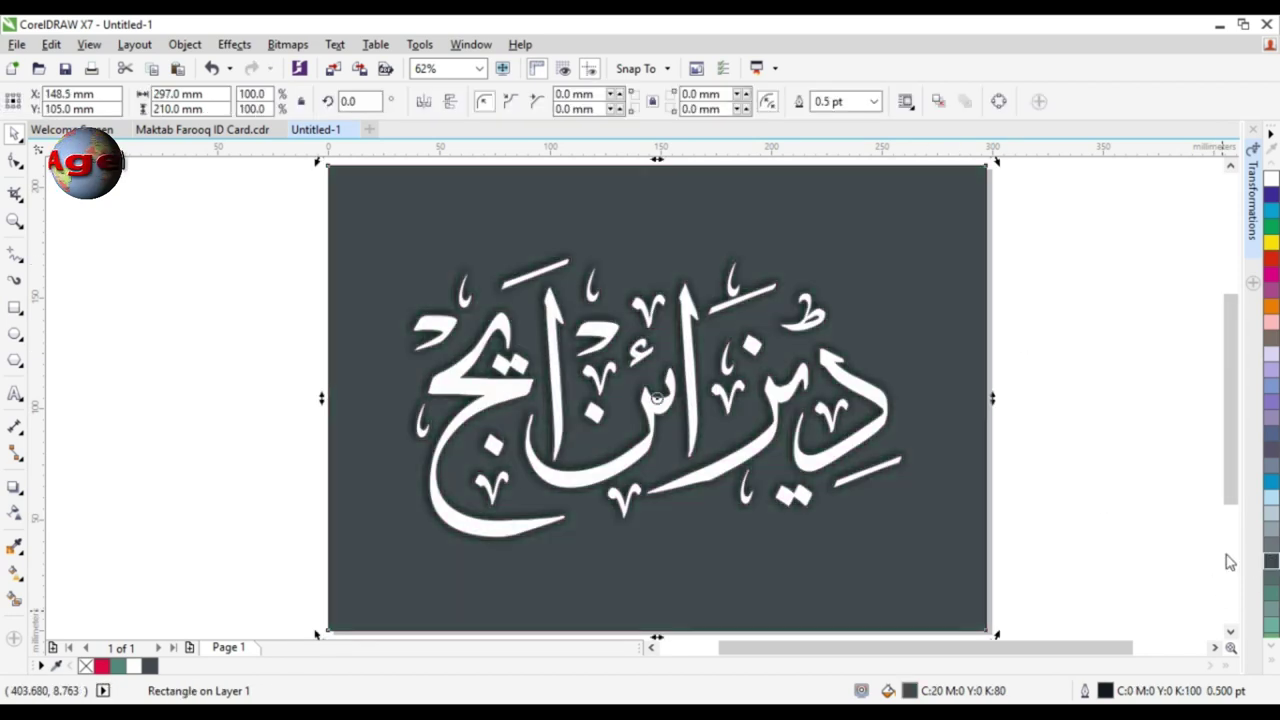
{"action": "left_click", "coordinate": [994, 466]}
- Fill the calligraphy with gold, C:0 M:20 Y:60 K:20
{"action": "left_click", "coordinate": [826, 418]}
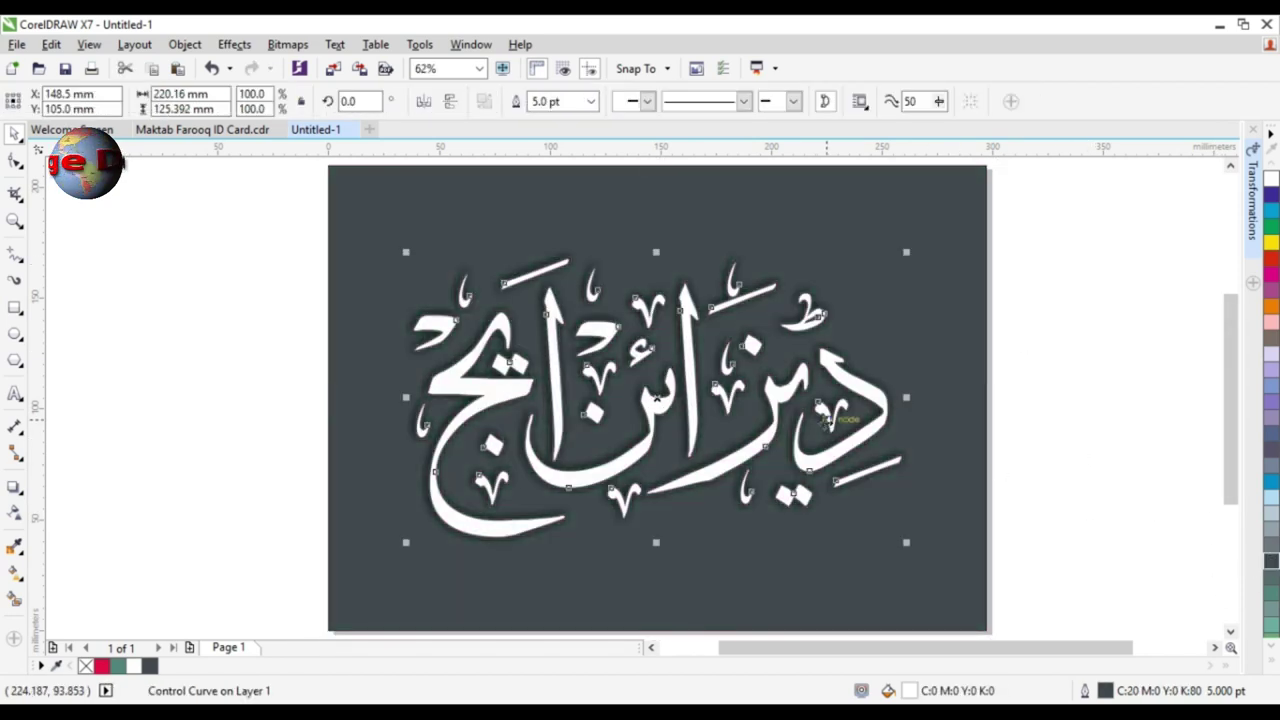
{"action": "left_click", "coordinate": [1272, 662]}
{"action": "left_click", "coordinate": [1223, 646]}
{"action": "left_click", "coordinate": [1207, 645]}
{"action": "left_click", "coordinate": [1054, 474]}
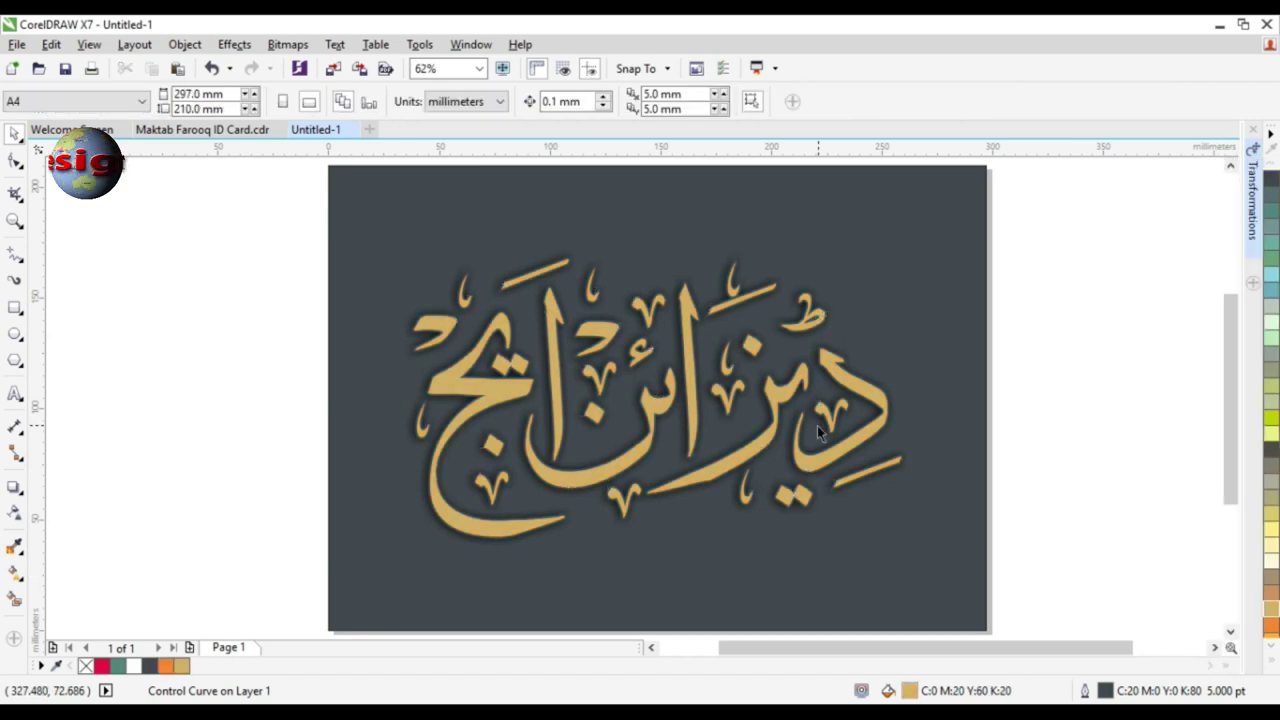
- Set the calligraphy's outline width to 10 points
{"action": "left_click", "coordinate": [818, 432]}
{"action": "key", "text": "F12"}
{"action": "type", "text": "10"}
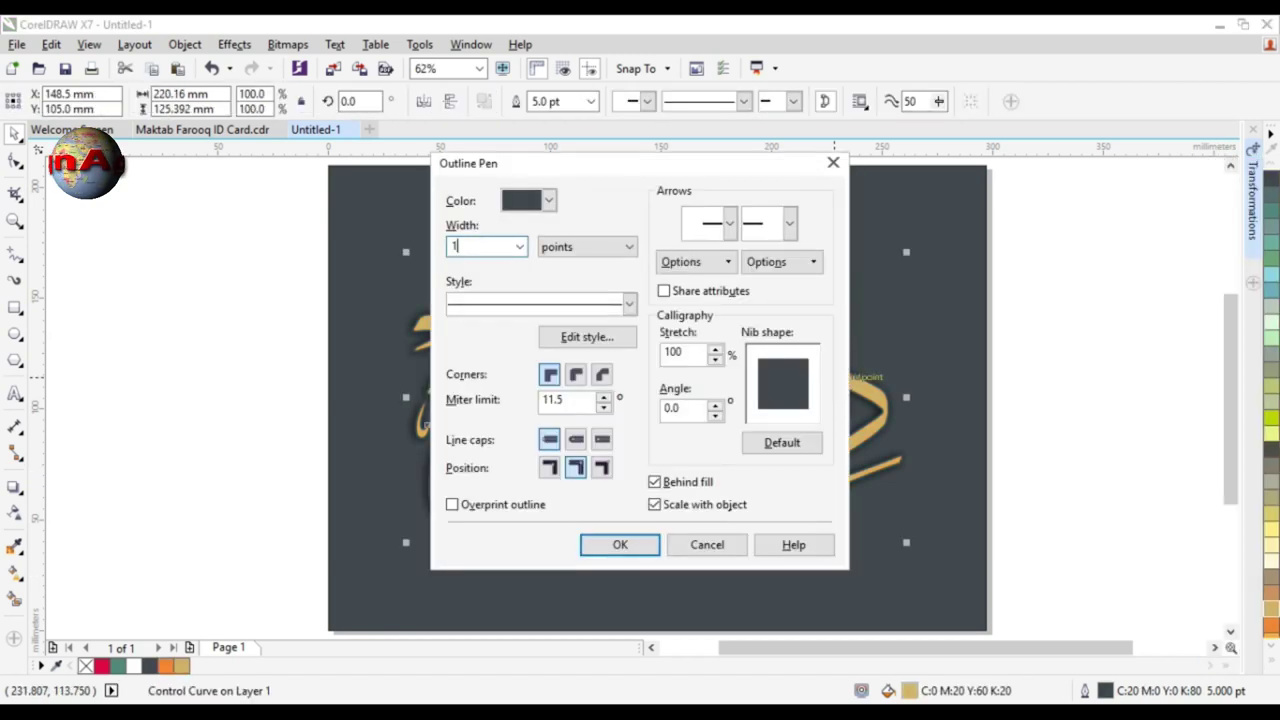
{"action": "key", "text": "Return"}
- Examine the thickened outline and shadow around the gold letters up close, then in the full design
{"action": "key", "text": "F2"}
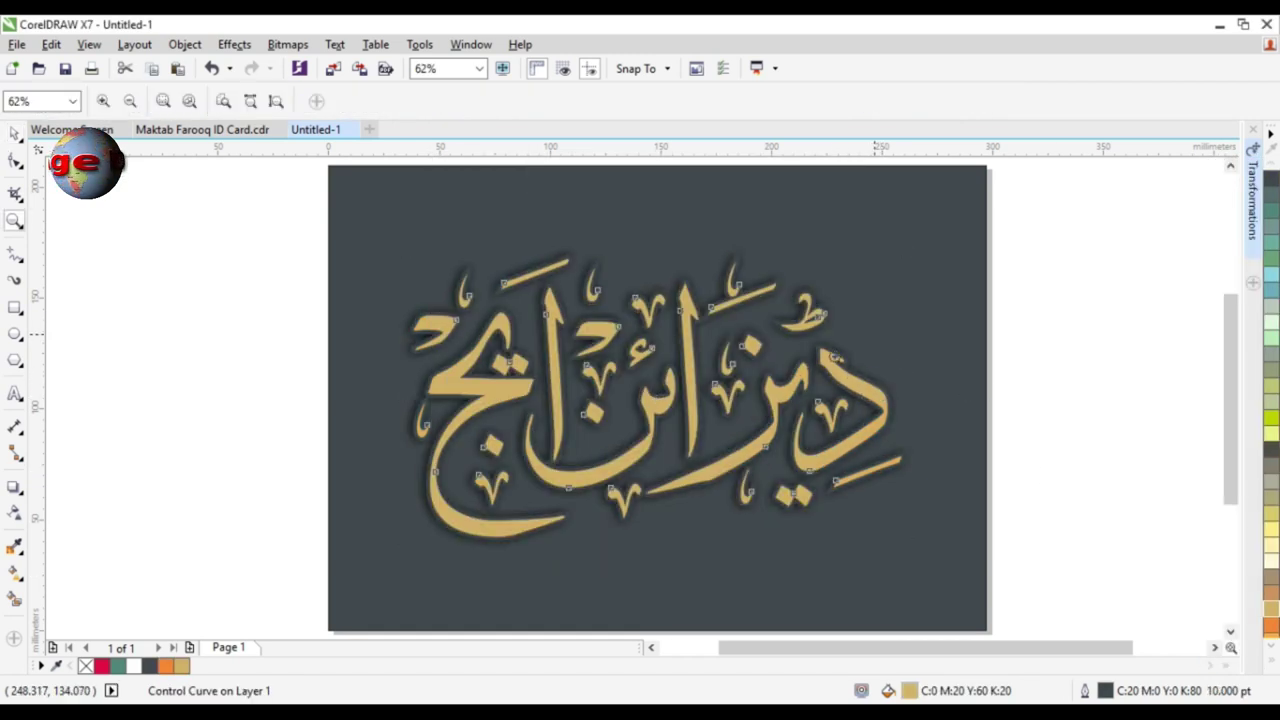
{"action": "left_click_drag", "start_coordinate": [875, 334], "coordinate": [708, 403]}
{"action": "key", "text": "h"}
{"action": "scroll", "coordinate": [692, 406], "scroll_direction": "down", "scroll_amount": 1}
{"action": "scroll", "coordinate": [690, 405], "scroll_direction": "down", "scroll_amount": 3}
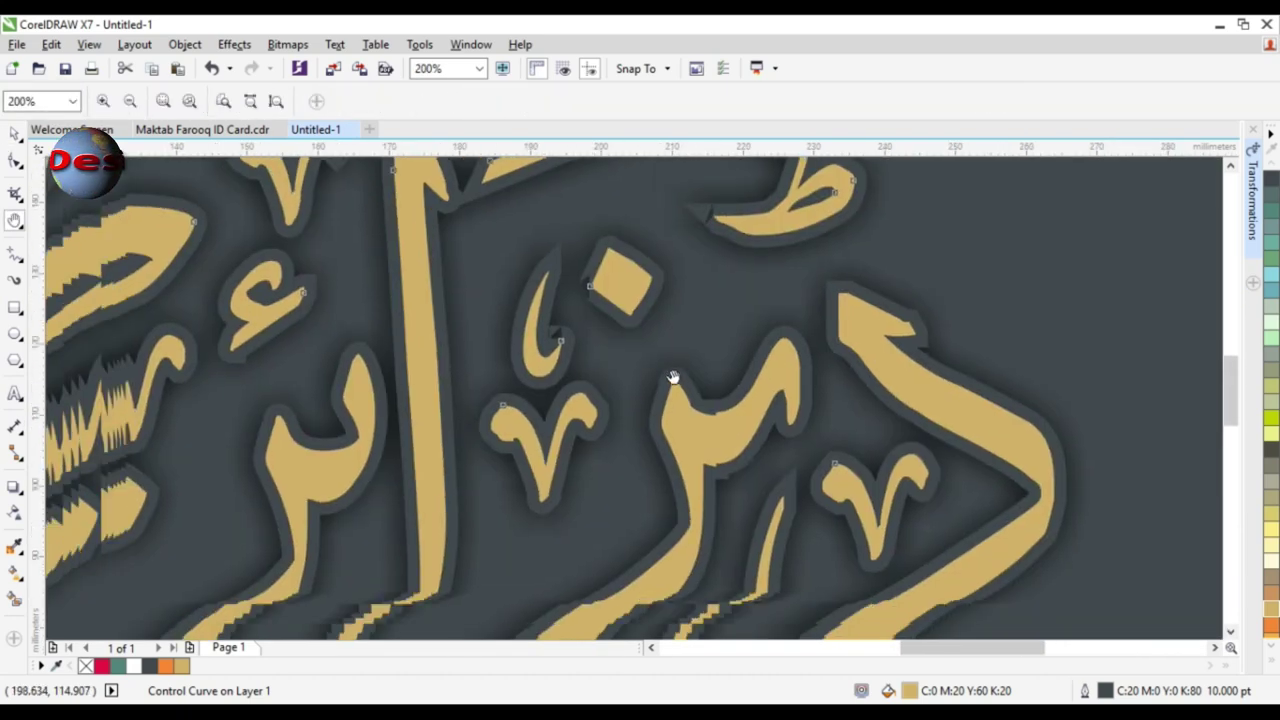
{"action": "scroll", "coordinate": [606, 432], "scroll_direction": "down", "scroll_amount": 1}
{"action": "key", "text": "space"}
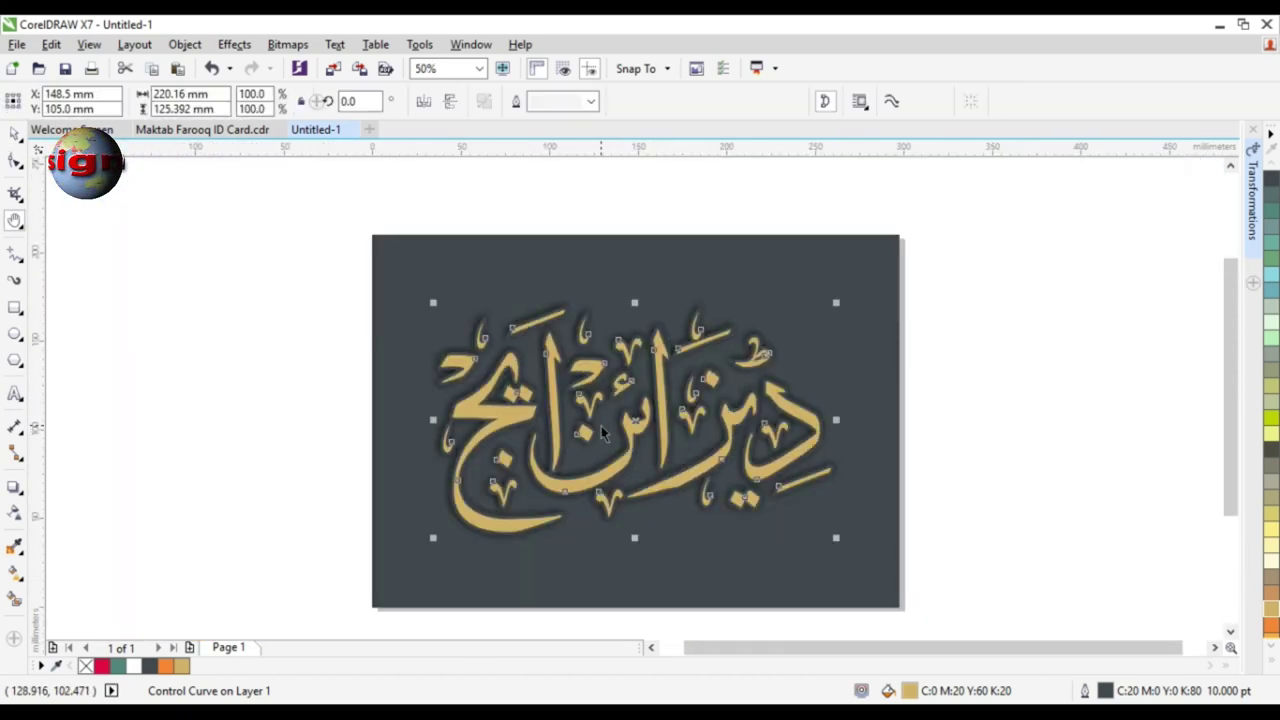
{"action": "key", "text": "F4"}
- Widen the background rectangle symmetrically about its centre to about 432 mm and preview the design full screen
{"action": "left_click", "coordinate": [914, 297]}
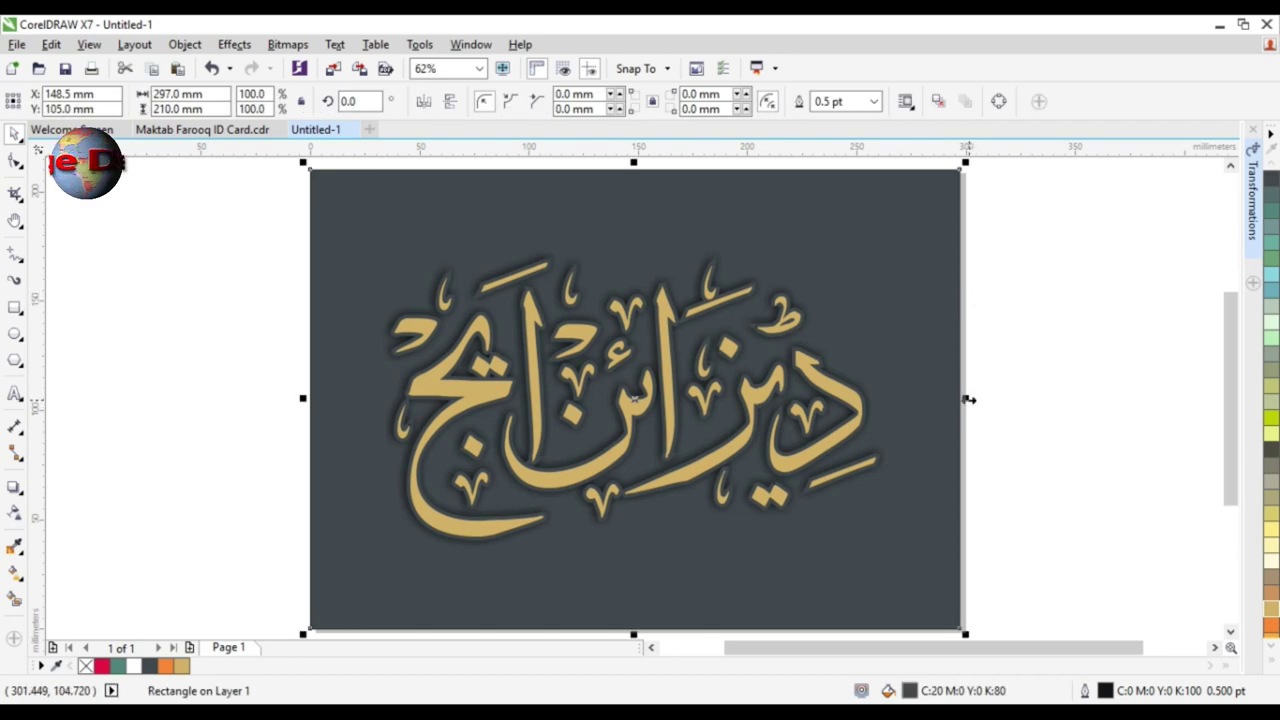
{"action": "left_click_drag", "start_coordinate": [968, 400], "coordinate": [1112, 399]}
{"action": "left_click", "coordinate": [749, 408]}
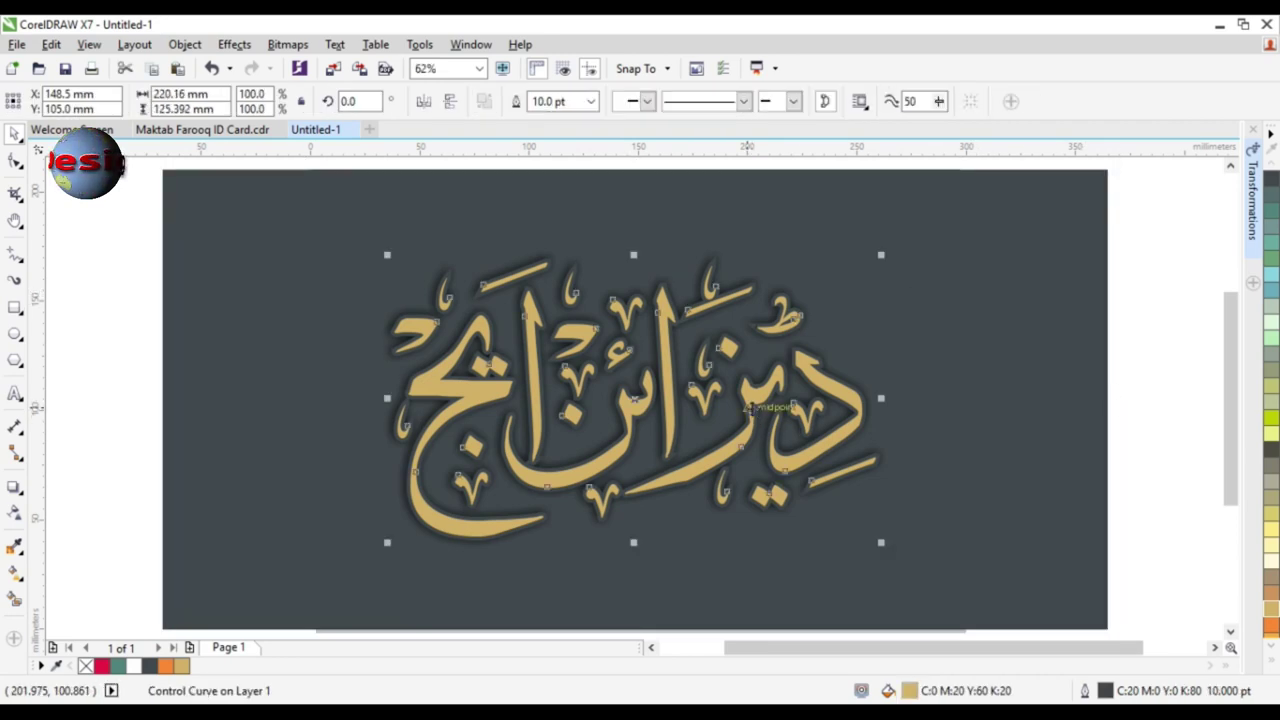
{"action": "key", "text": "F9"}
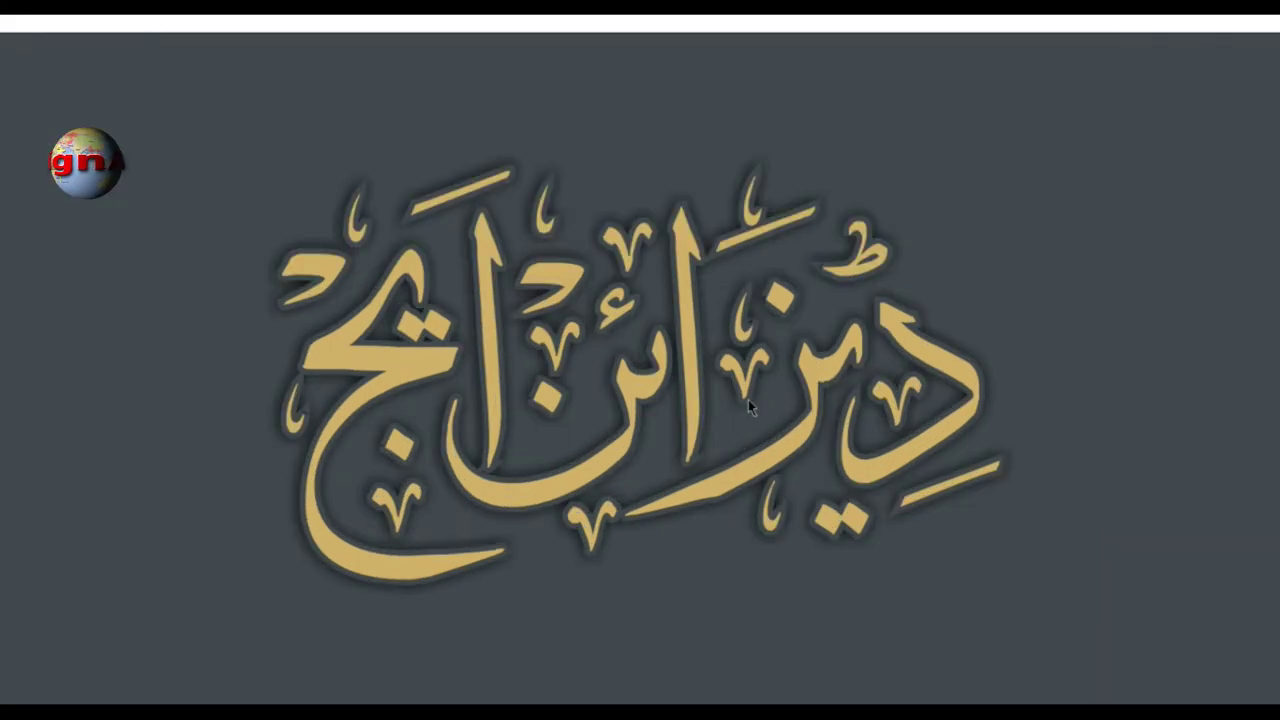
{"action": "key", "text": "F9"}
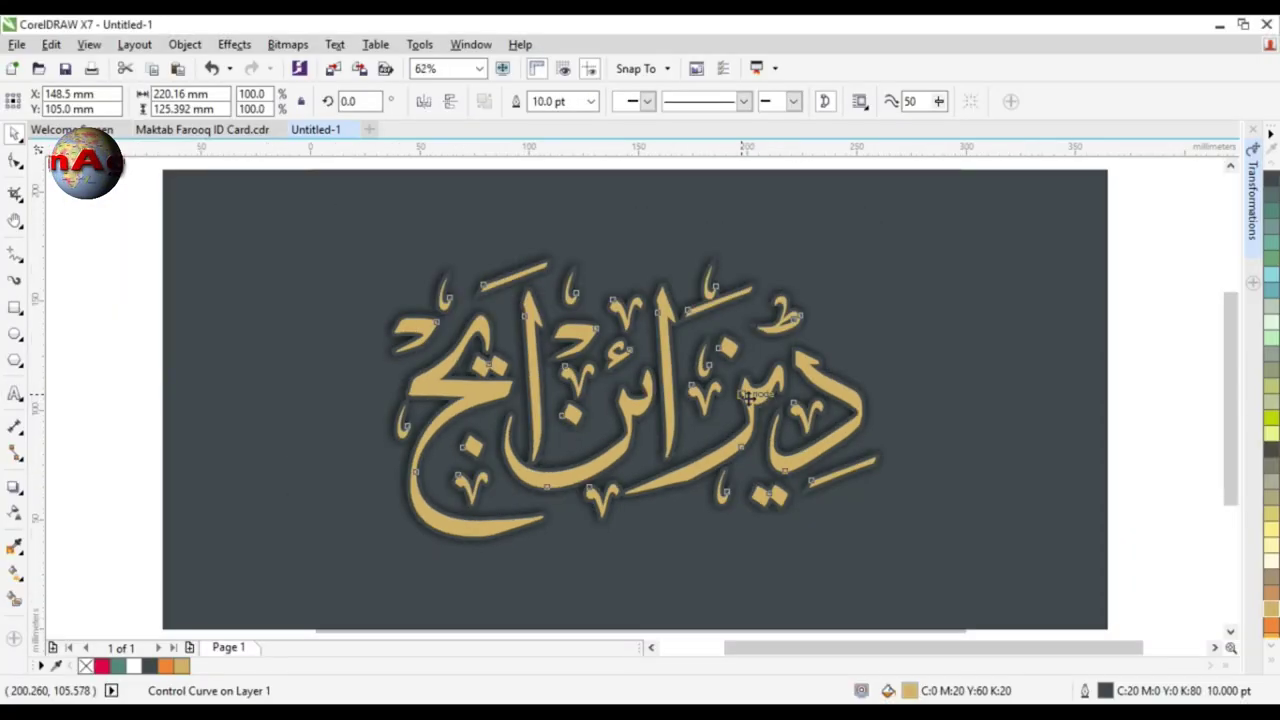
- Enlarge the calligraphy proportionally about its centre to about 127.5 percent, about 281 mm wide
{"action": "left_click", "coordinate": [1145, 428]}
{"action": "left_click", "coordinate": [770, 453]}
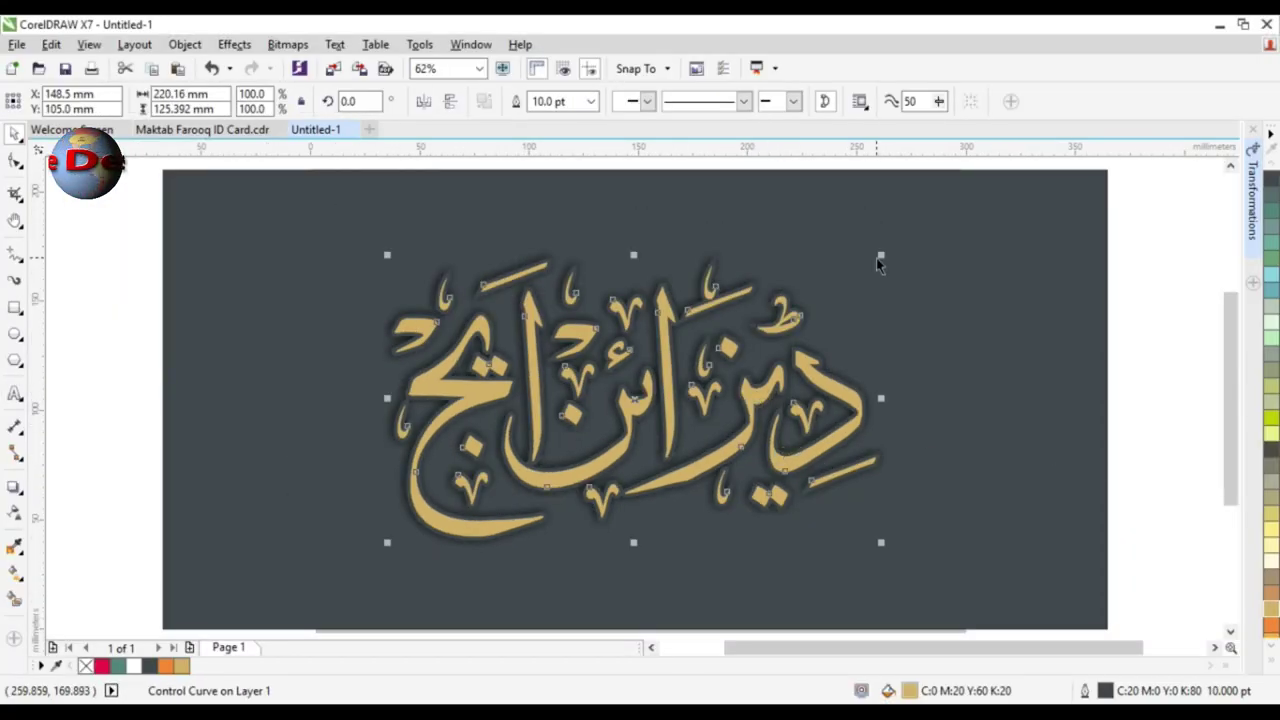
{"action": "left_click", "coordinate": [877, 260]}
{"action": "left_click_drag", "start_coordinate": [892, 243], "coordinate": [970, 204]}
{"action": "left_click", "coordinate": [1119, 338]}
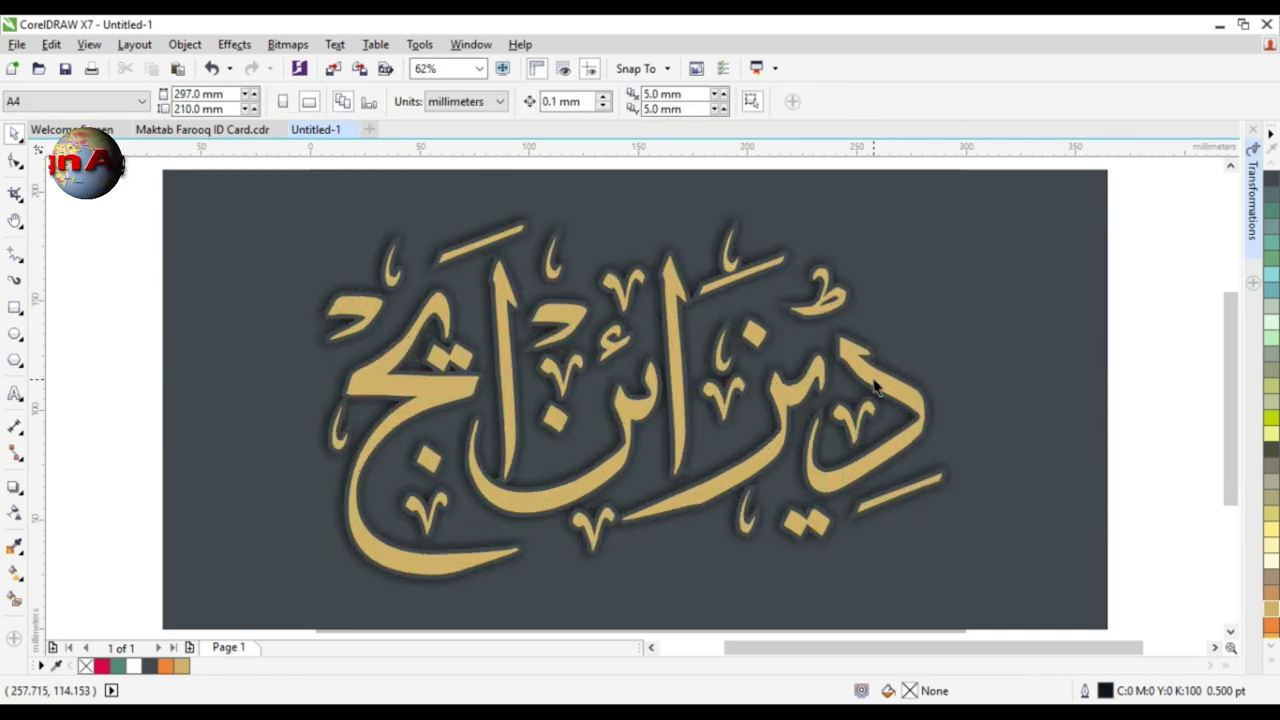
- Place a copy of the calligraphy without its shadow level with the original, in the empty area left of the background rectangle
{"action": "left_click", "coordinate": [879, 384]}
{"action": "scroll", "coordinate": [648, 269], "scroll_direction": "down", "scroll_amount": 1}
{"action": "left_click_drag", "start_coordinate": [636, 336], "coordinate": [222, 336]}
{"action": "left_click", "coordinate": [279, 419]}
{"action": "key", "text": "h"}
{"action": "left_click_drag", "start_coordinate": [279, 419], "coordinate": [434, 467]}
{"action": "key", "text": "space"}
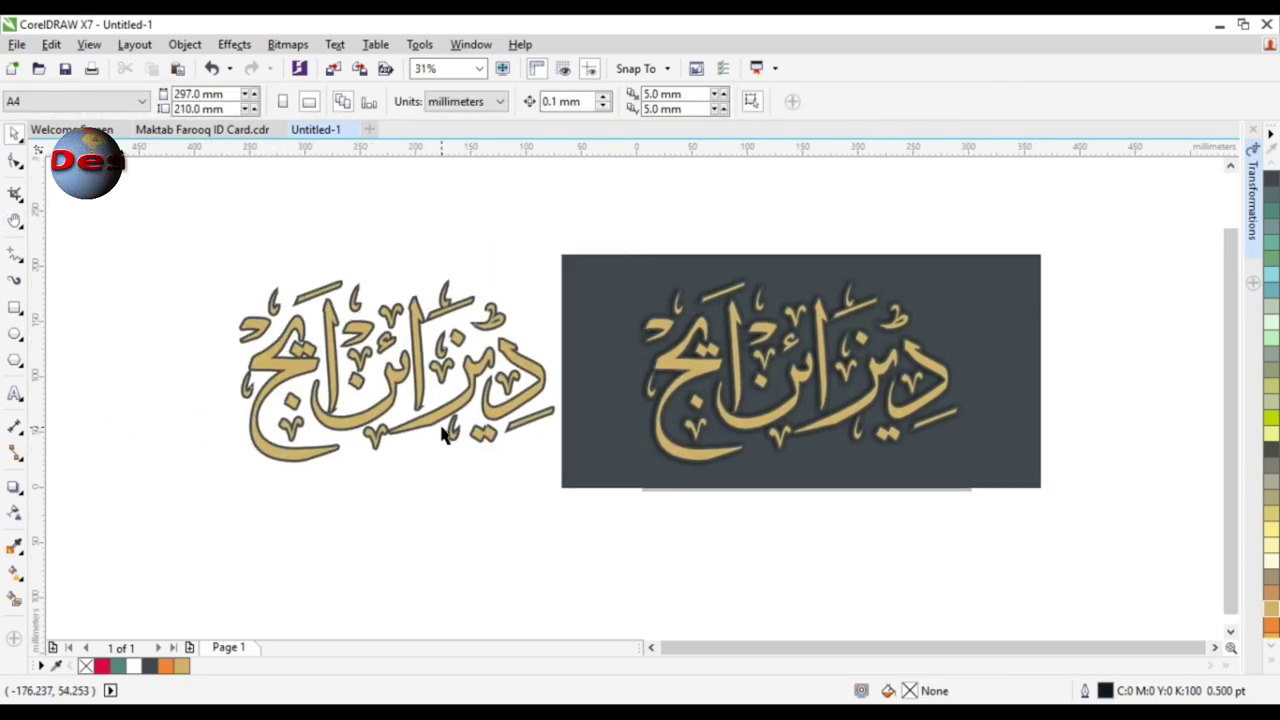
- Convert the copied calligraphy's outline into a separate curve and check it apart from the gold letters, keeping it in its original position
{"action": "left_click", "coordinate": [440, 421]}
{"action": "key", "text": "Escape"}
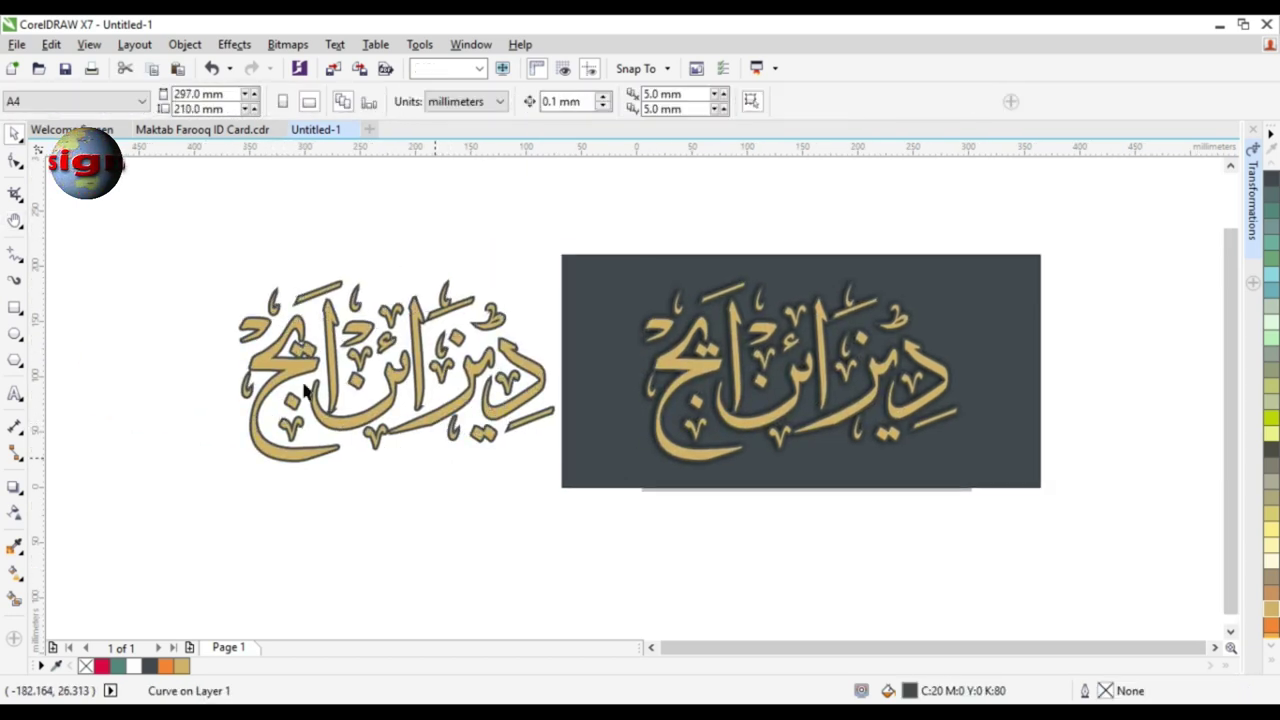
{"action": "key", "text": "z"}
{"action": "left_click_drag", "start_coordinate": [171, 258], "coordinate": [770, 500]}
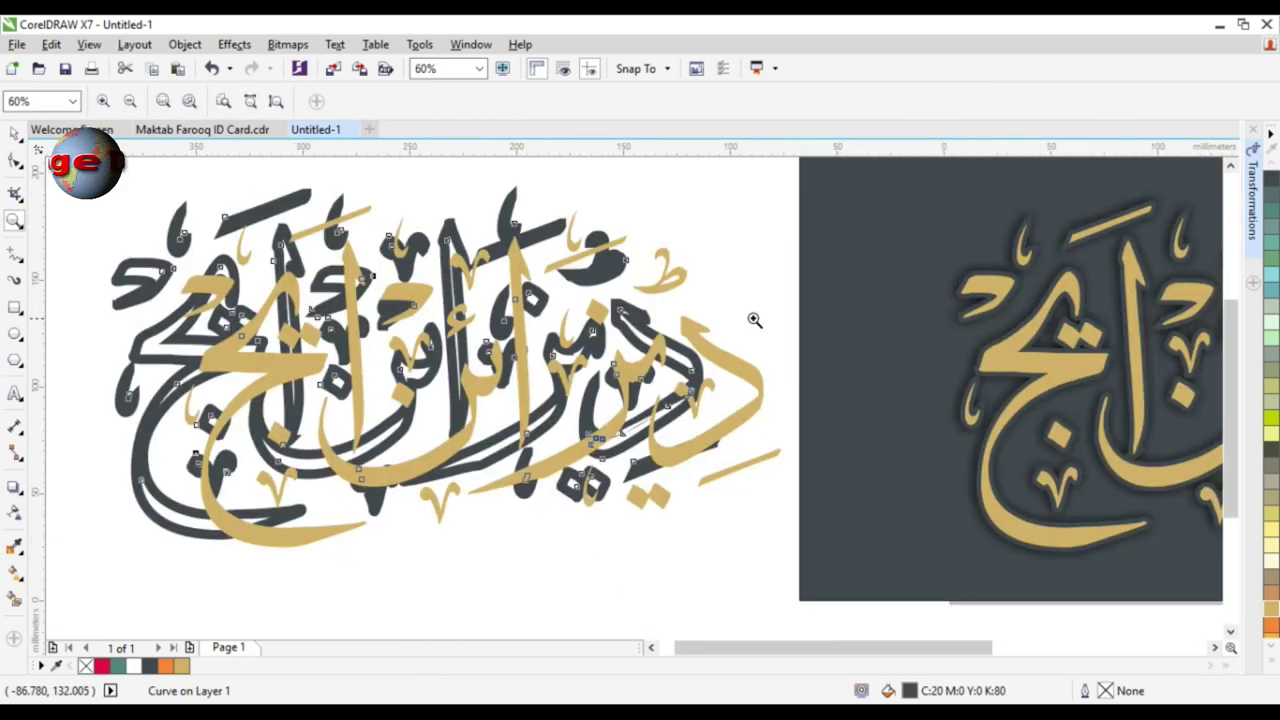
{"action": "key", "text": "space"}
{"action": "key", "text": "space"}
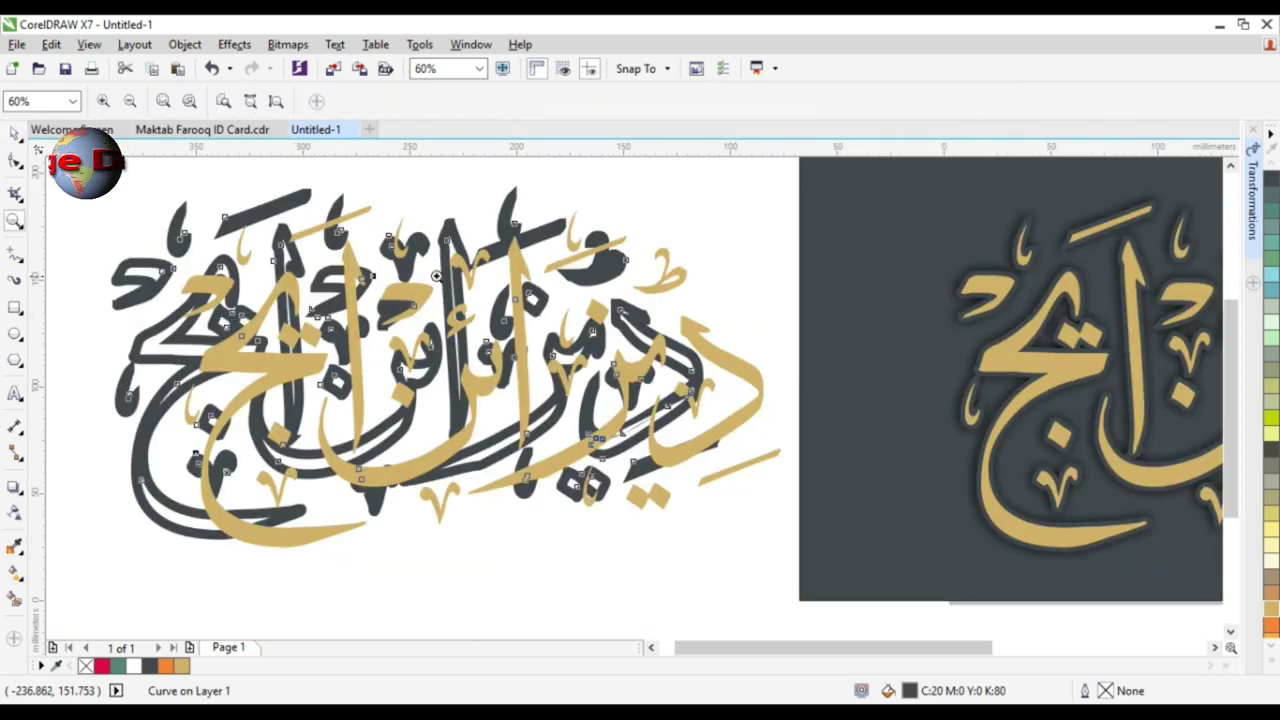
{"action": "right_click", "coordinate": [433, 319]}
{"action": "key", "text": "space"}
{"action": "key", "text": "ctrl+z"}
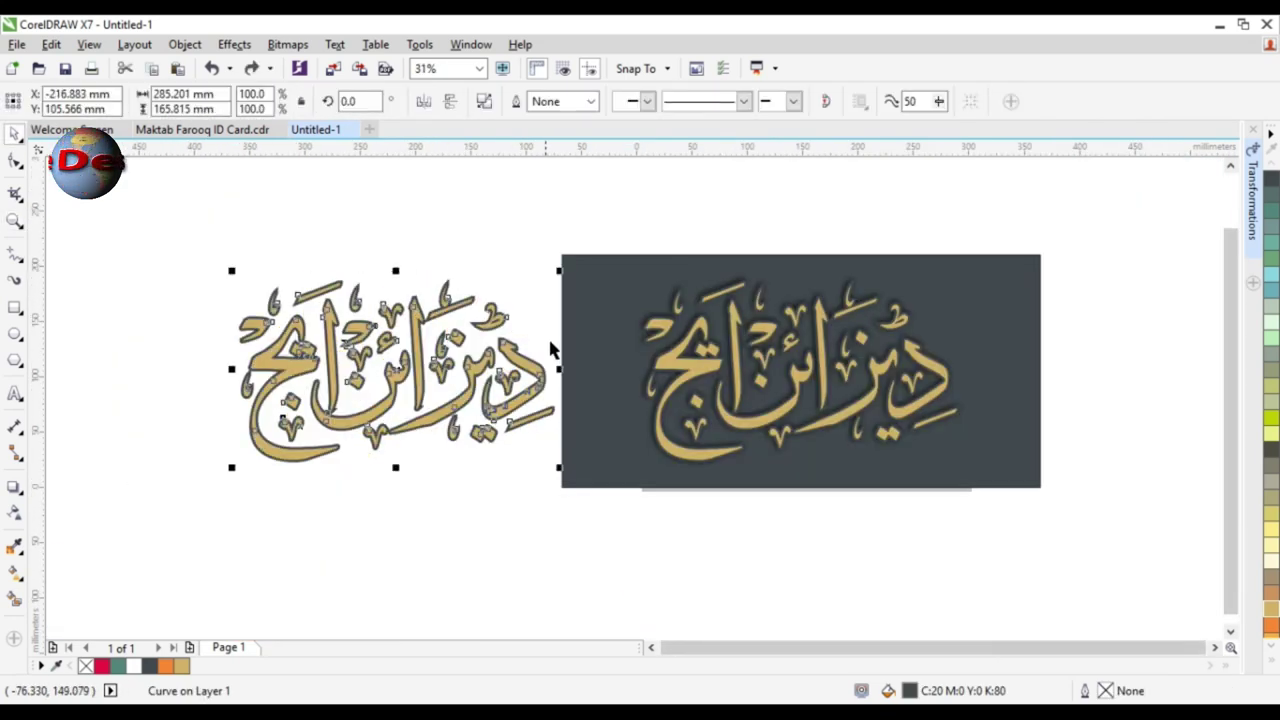
- Centre the separated outline curve on the original calligraphy and move it back one level behind the gold letters
{"action": "left_click", "coordinate": [695, 371], "text": "shift"}
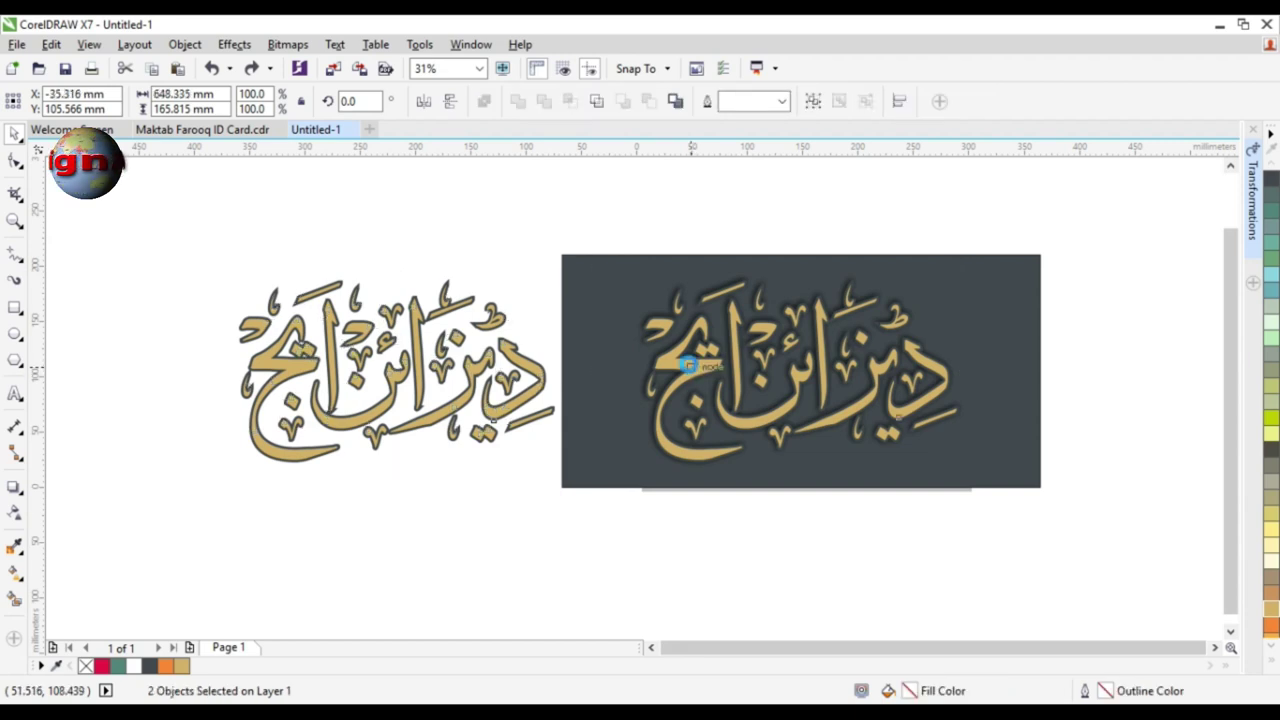
{"action": "key", "text": "c"}
{"action": "key", "text": "e"}
{"action": "left_click", "coordinate": [420, 278]}
{"action": "key", "text": "space"}
{"action": "left_click_drag", "start_coordinate": [503, 266], "coordinate": [1063, 488]}
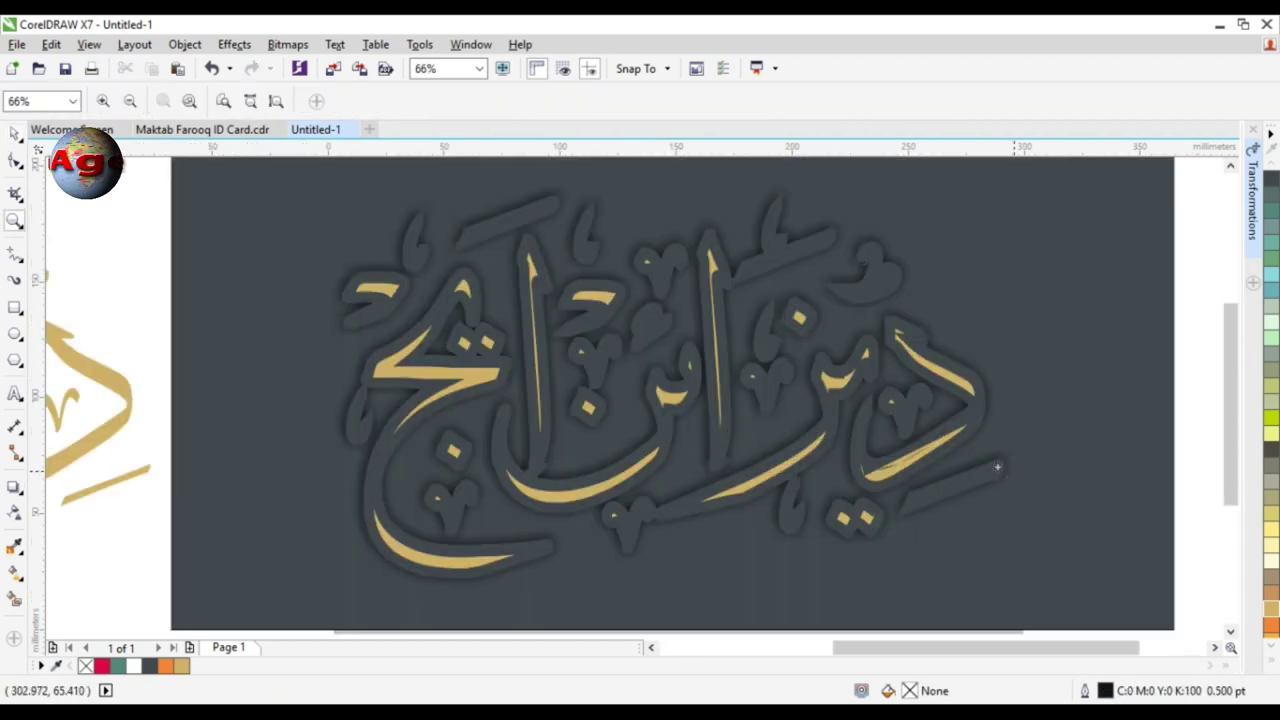
{"action": "key", "text": "space"}
{"action": "left_click", "coordinate": [716, 386]}
{"action": "key", "text": "ctrl+Page_Down"}
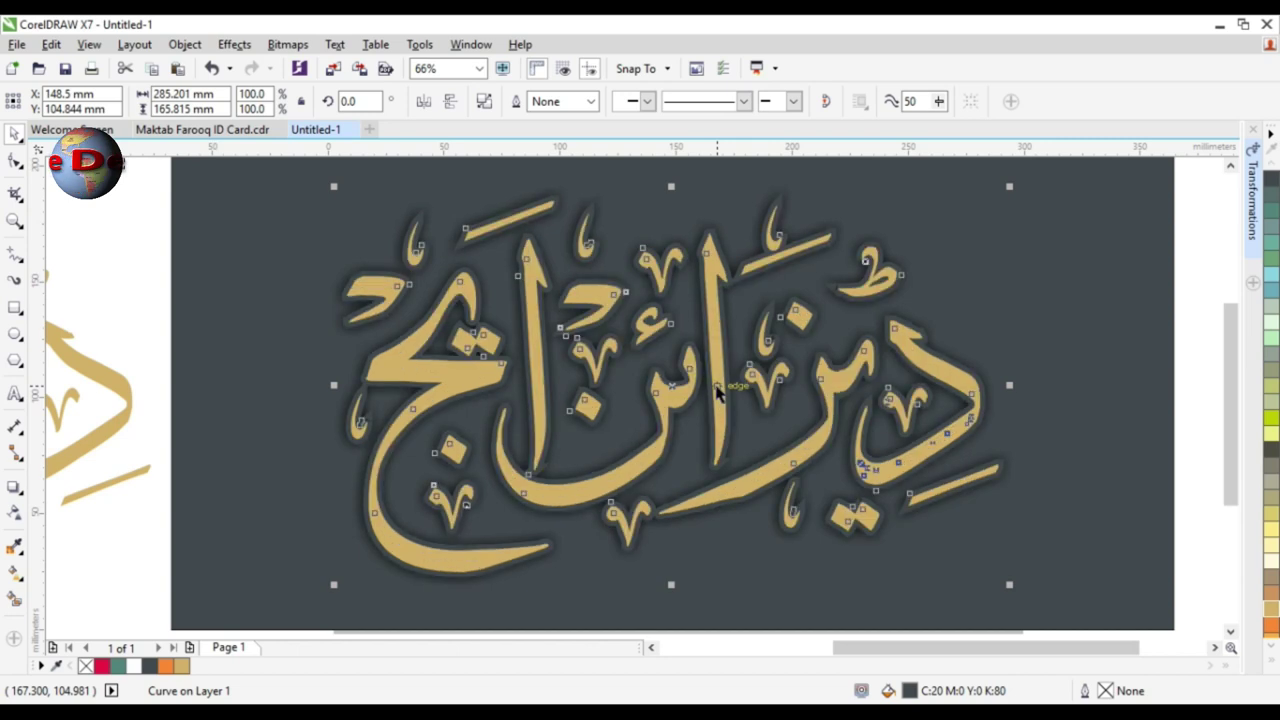
- Fill the outline curve behind the letters with pale green, C:20 M:0 Y:20 K:0
{"action": "key", "text": "F12"}
{"action": "key", "text": "Escape"}
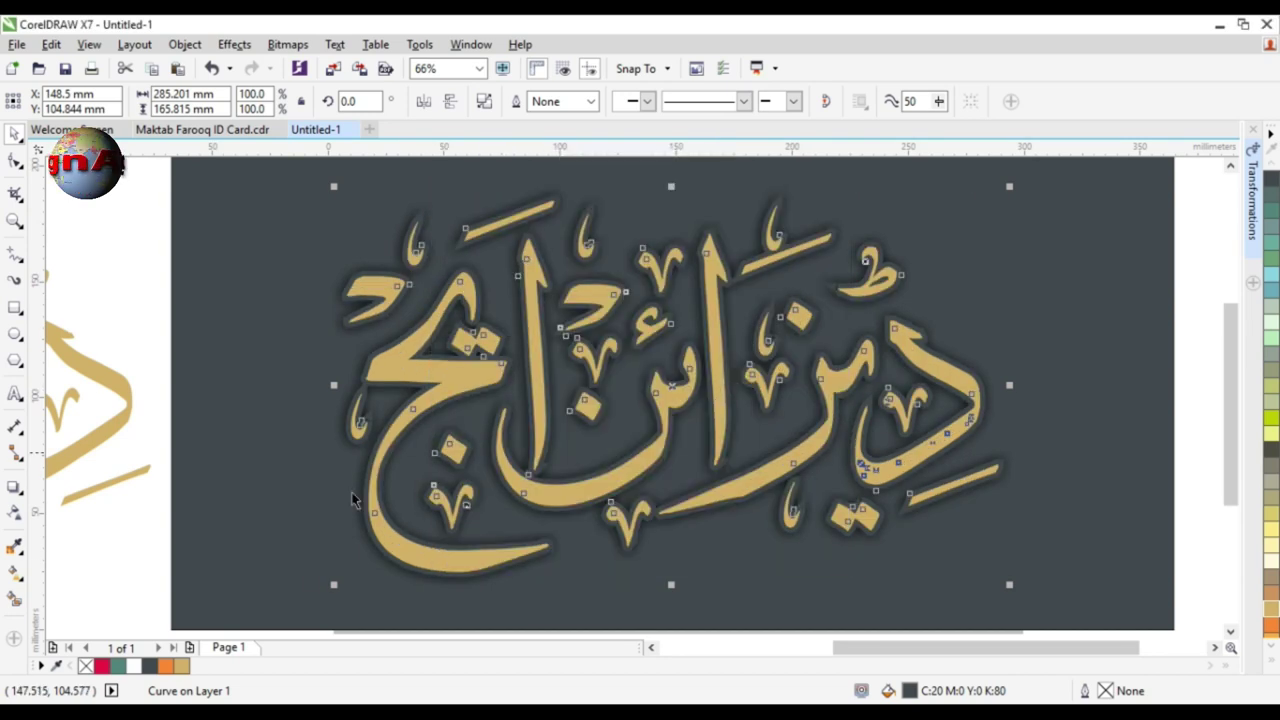
{"action": "left_click", "coordinate": [1271, 660]}
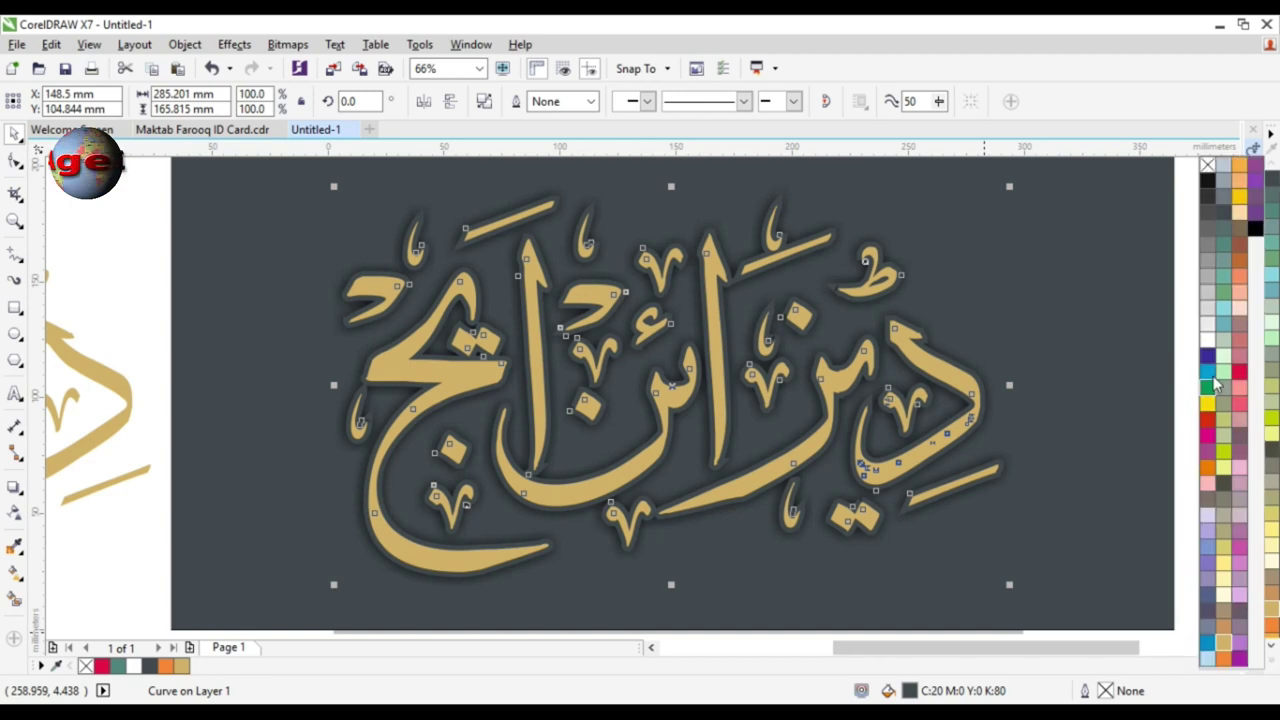
{"action": "left_click", "coordinate": [1226, 365]}
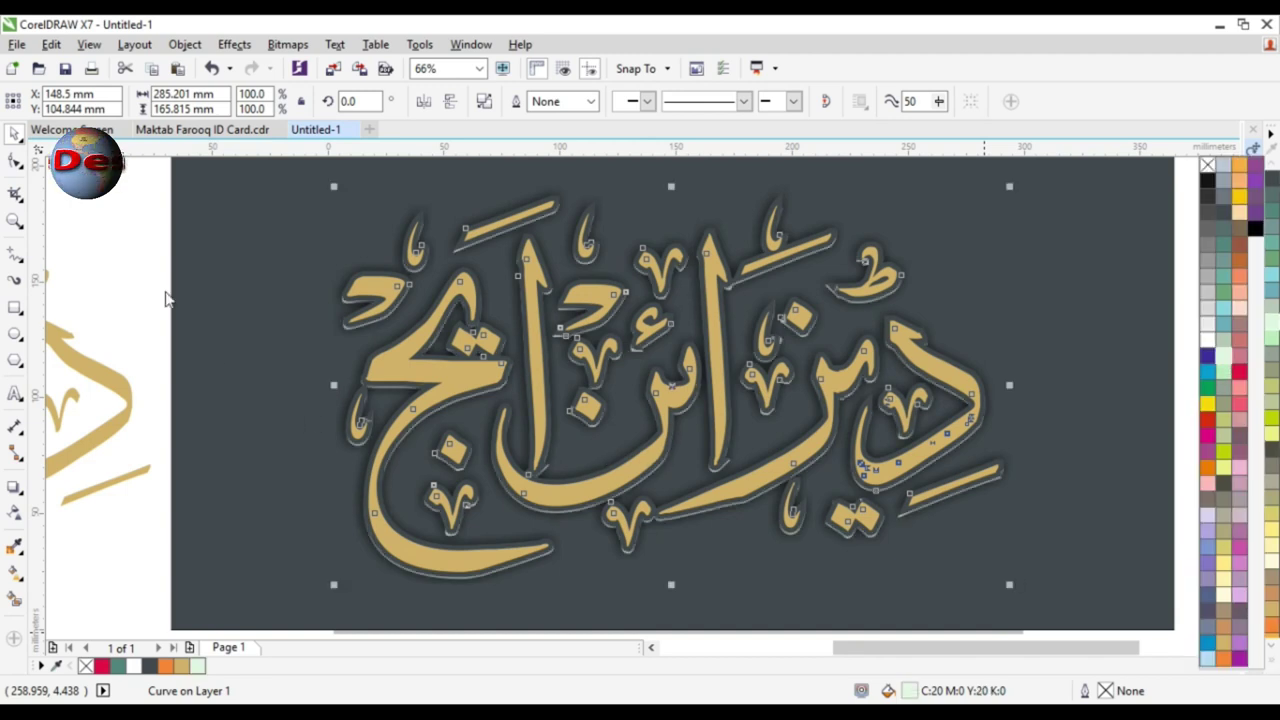
{"action": "left_click", "coordinate": [100, 294]}
- Reduce the gold calligraphy's outline width to 5 points
{"action": "left_click", "coordinate": [433, 372]}
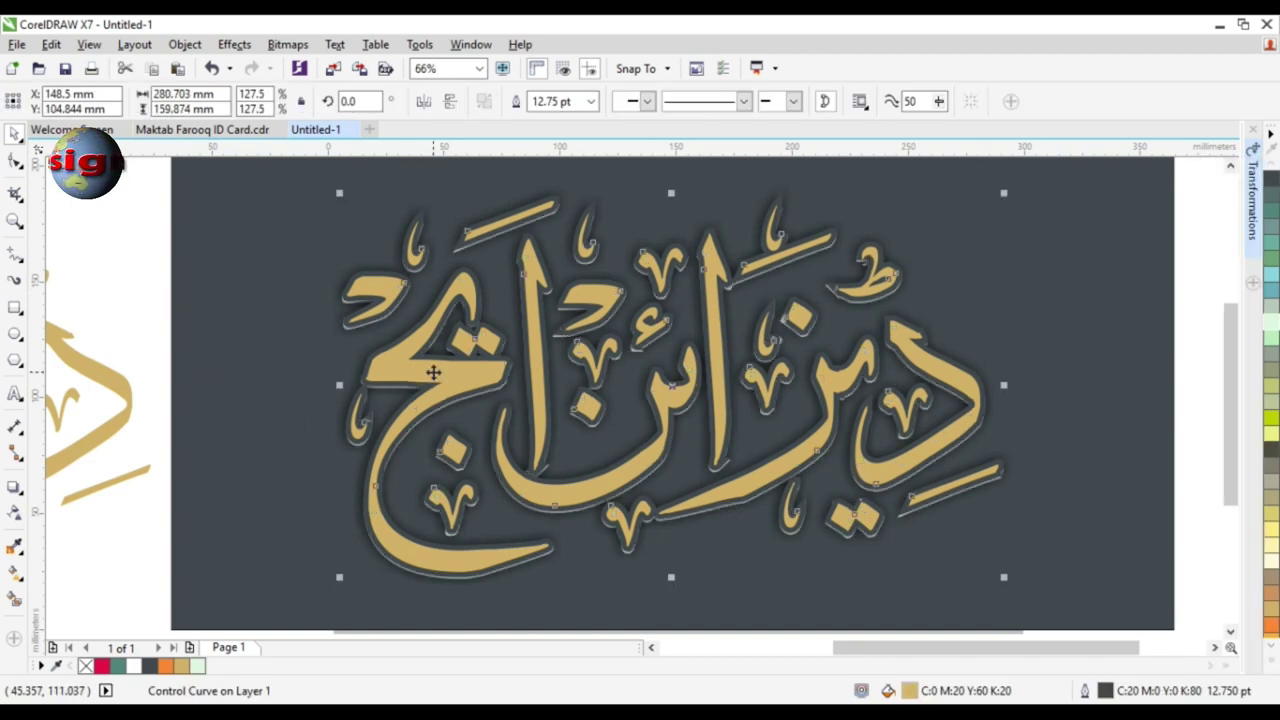
{"action": "key", "text": "F12"}
{"action": "type", "text": "5"}
{"action": "key", "text": "Return"}
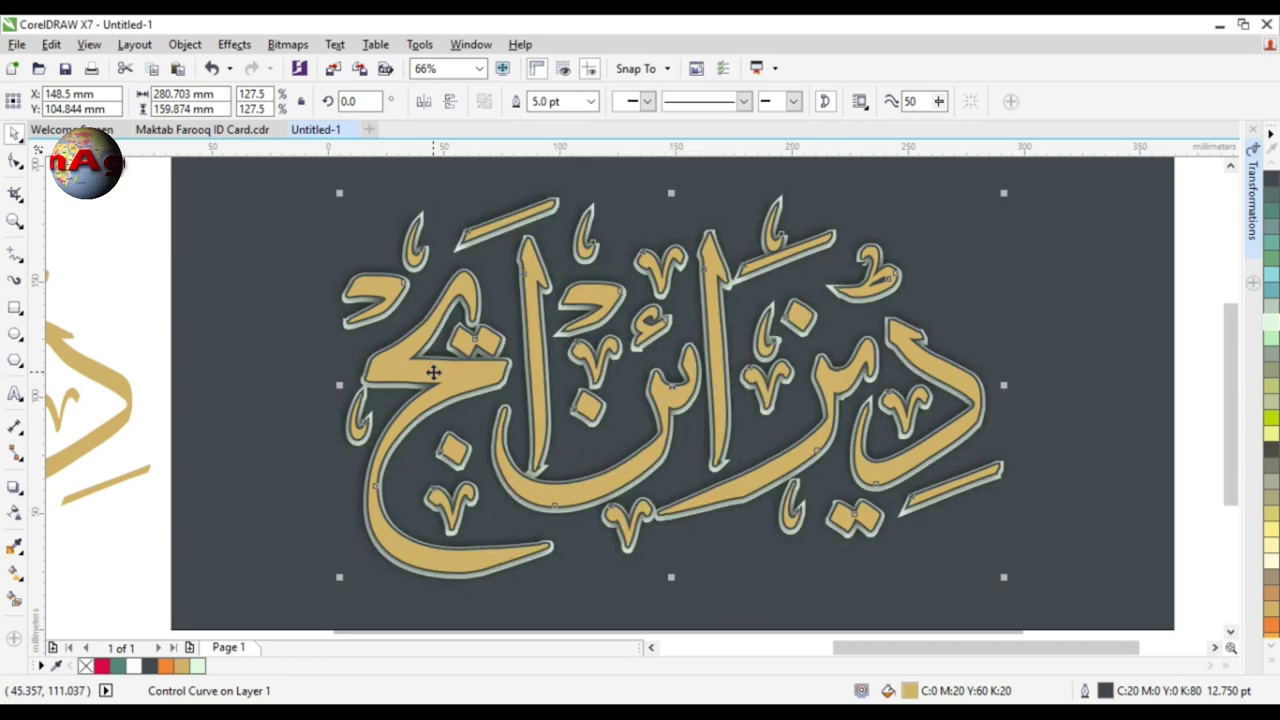
{"action": "left_click", "coordinate": [140, 260]}
- Examine the letter edges, dark outline and pale green border at high magnification across the calligraphy
{"action": "key", "text": "h"}
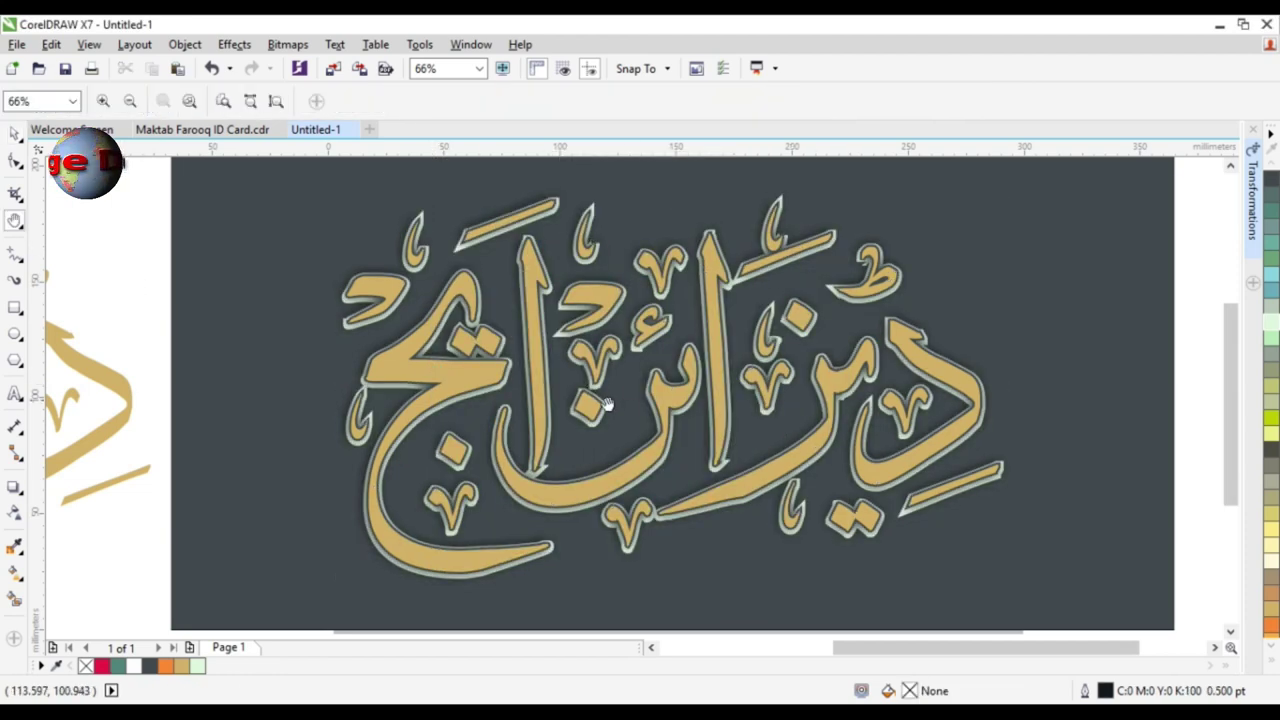
{"action": "scroll", "coordinate": [905, 330], "scroll_direction": "up", "scroll_amount": 3}
{"action": "scroll", "coordinate": [843, 420], "scroll_direction": "up", "scroll_amount": 2}
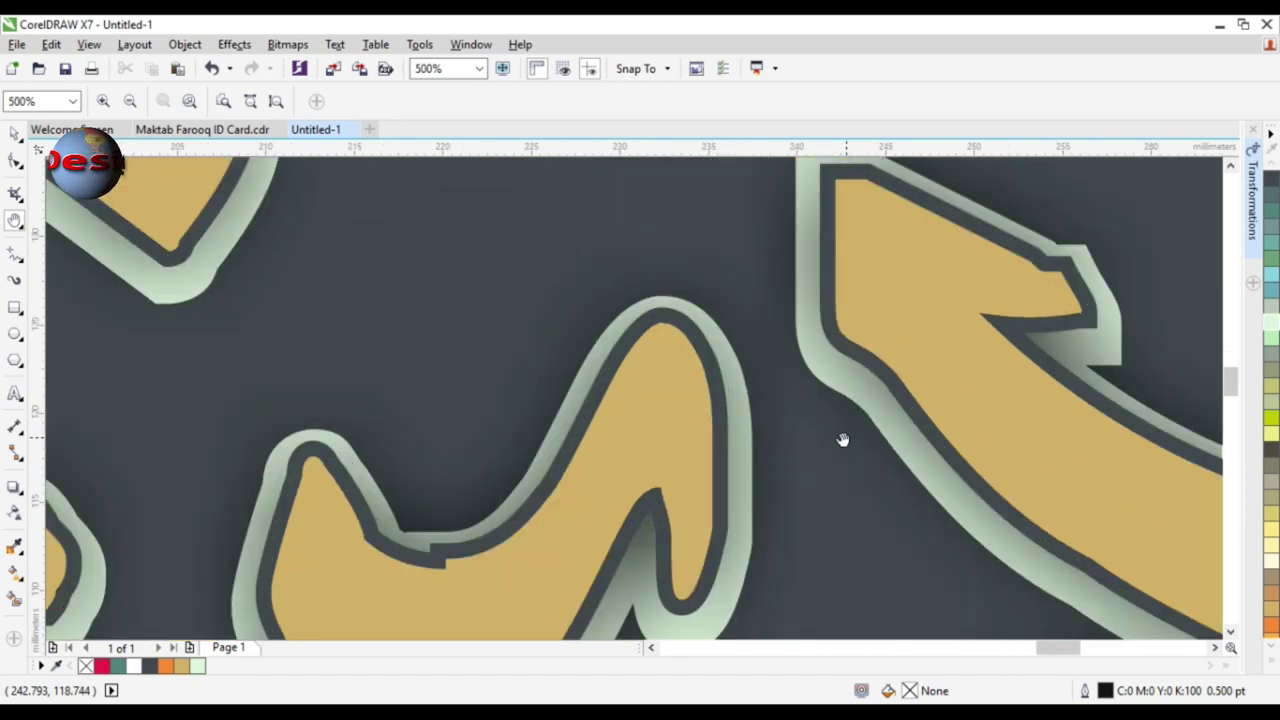
{"action": "left_click_drag", "start_coordinate": [967, 487], "coordinate": [412, 414]}
{"action": "left_click_drag", "start_coordinate": [545, 555], "coordinate": [465, 355]}
{"action": "left_click_drag", "start_coordinate": [523, 522], "coordinate": [732, 359]}
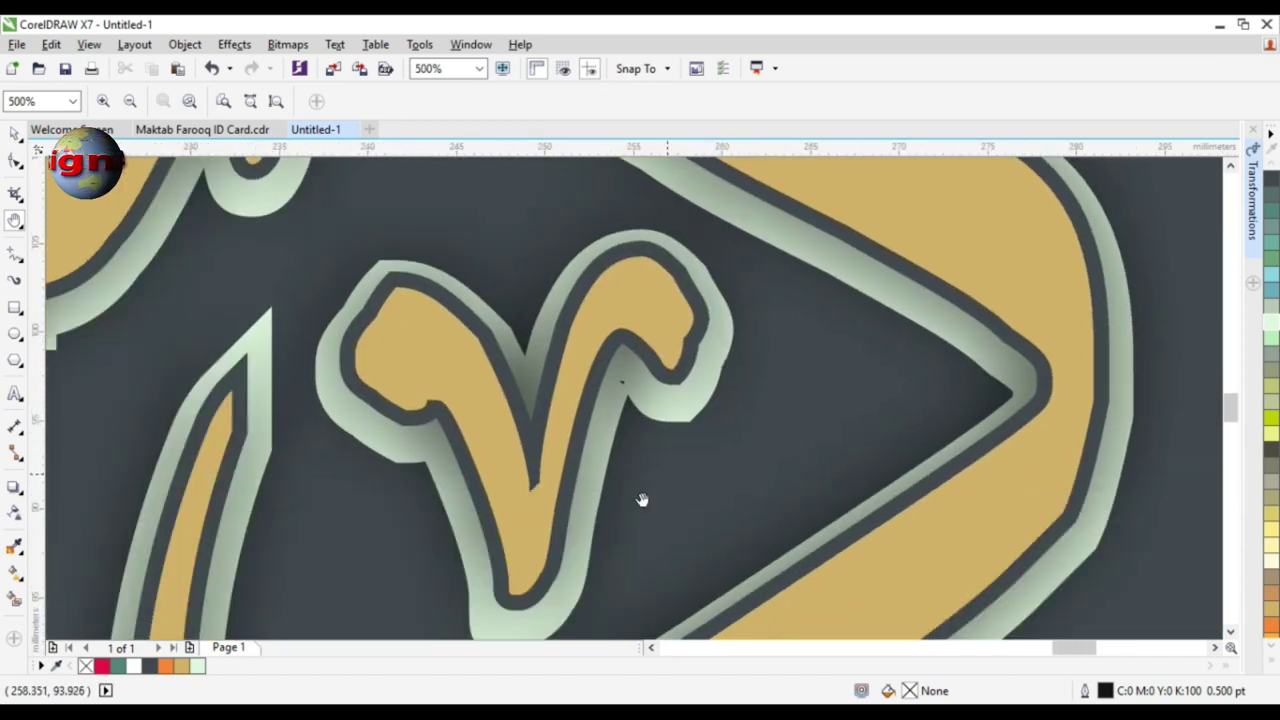
{"action": "left_click_drag", "start_coordinate": [580, 536], "coordinate": [632, 434]}
{"action": "scroll", "coordinate": [632, 434], "scroll_direction": "down", "scroll_amount": 2}
{"action": "left_click_drag", "start_coordinate": [549, 537], "coordinate": [846, 371]}
{"action": "scroll", "coordinate": [846, 371], "scroll_direction": "down", "scroll_amount": 4}
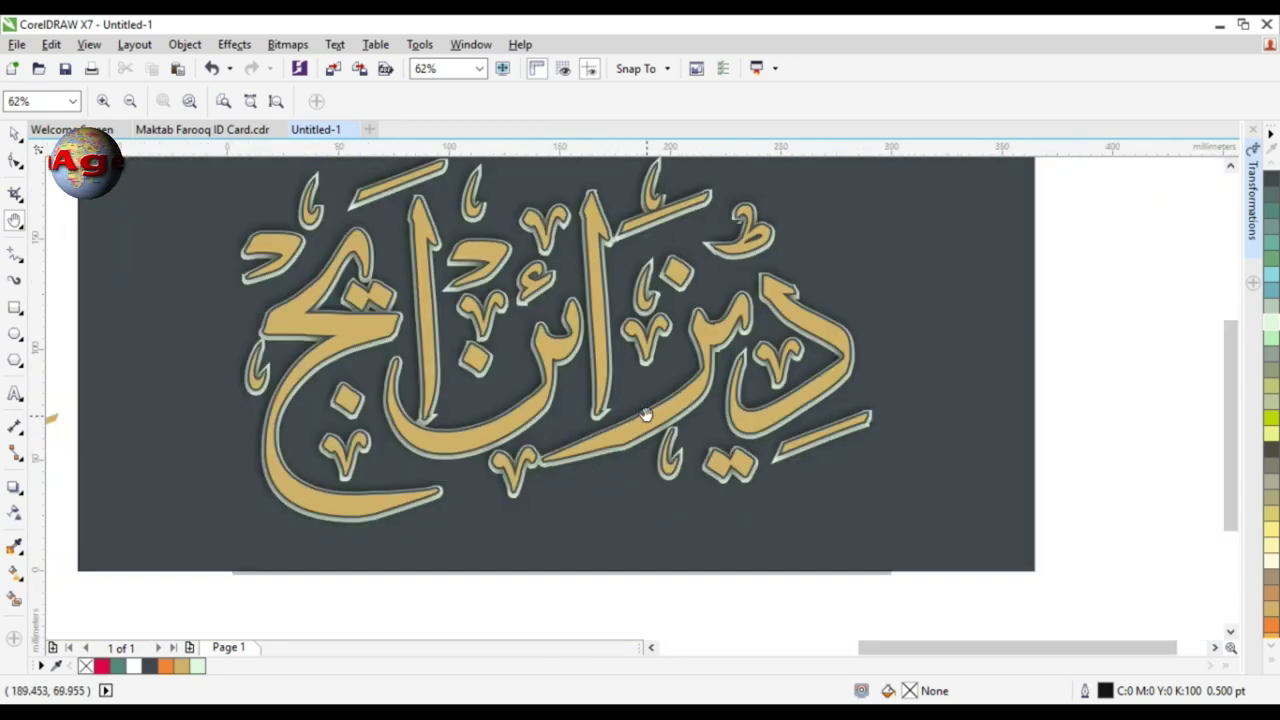
{"action": "left_click_drag", "start_coordinate": [620, 425], "coordinate": [565, 463]}
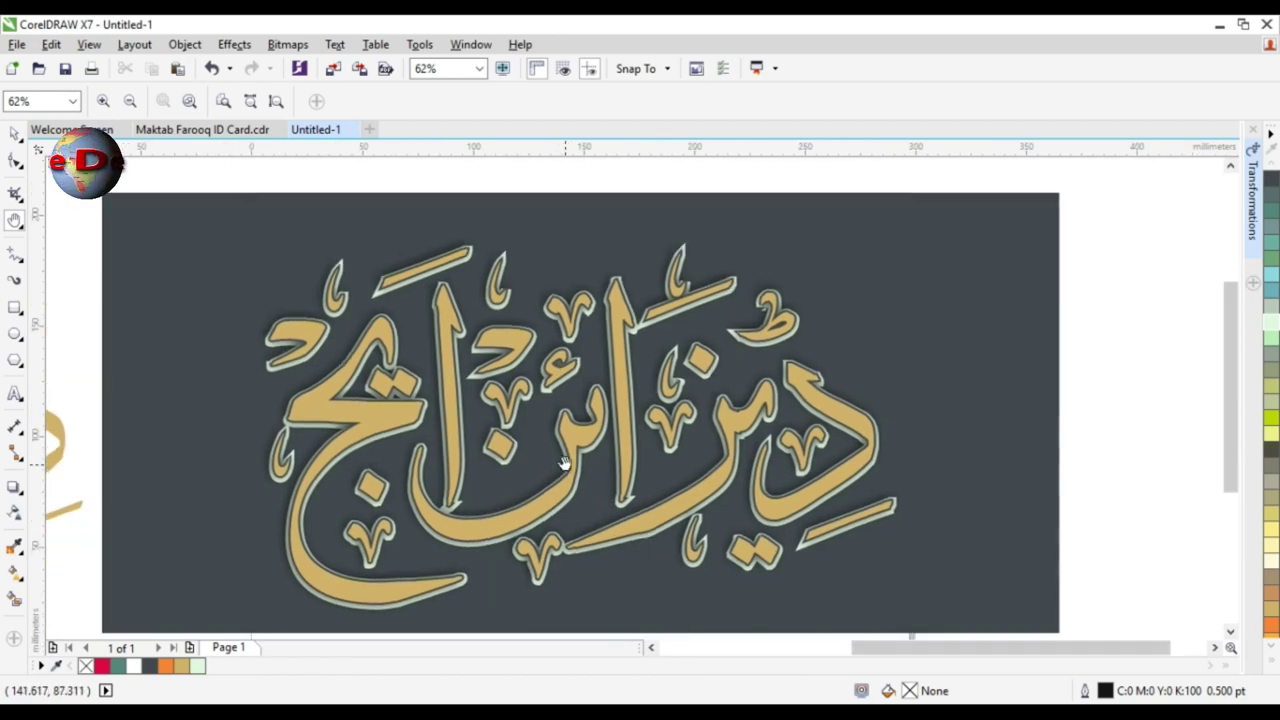
- Delete the leftover gold calligraphy copy beside the background and bring the whole design into view
{"action": "scroll", "coordinate": [565, 463], "scroll_direction": "down", "scroll_amount": 2}
{"action": "key", "text": "space"}
{"action": "left_click", "coordinate": [170, 450]}
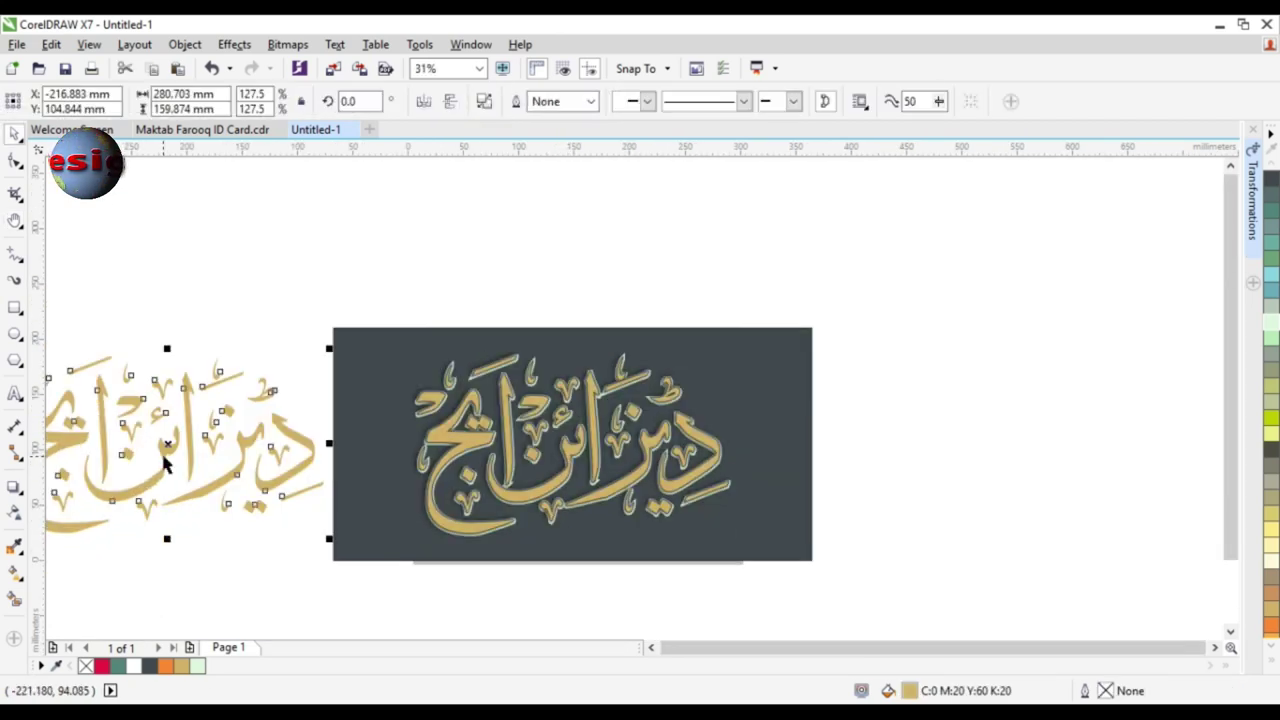
{"action": "key", "text": "Delete"}
{"action": "key", "text": "F4"}
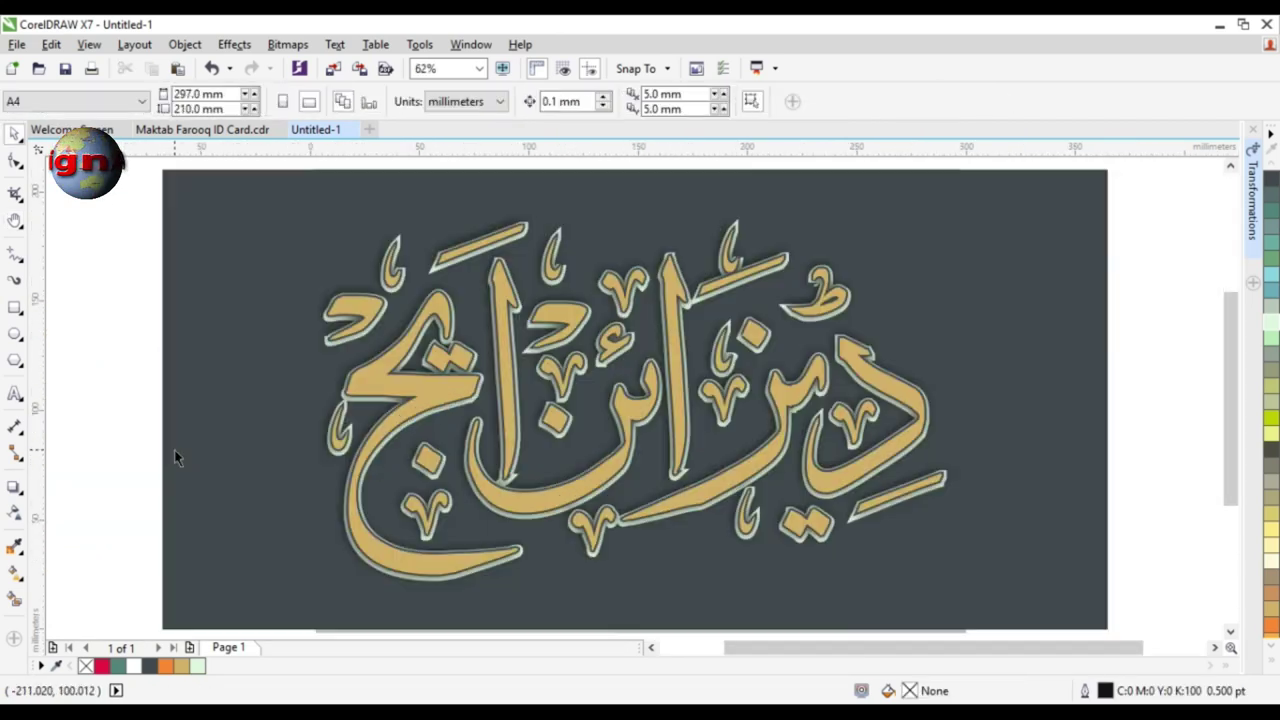
- Fill the background rectangle with orange, C:0 M:60 Y:80 K:0
{"action": "left_click", "coordinate": [274, 380]}
{"action": "left_click", "coordinate": [1271, 627]}
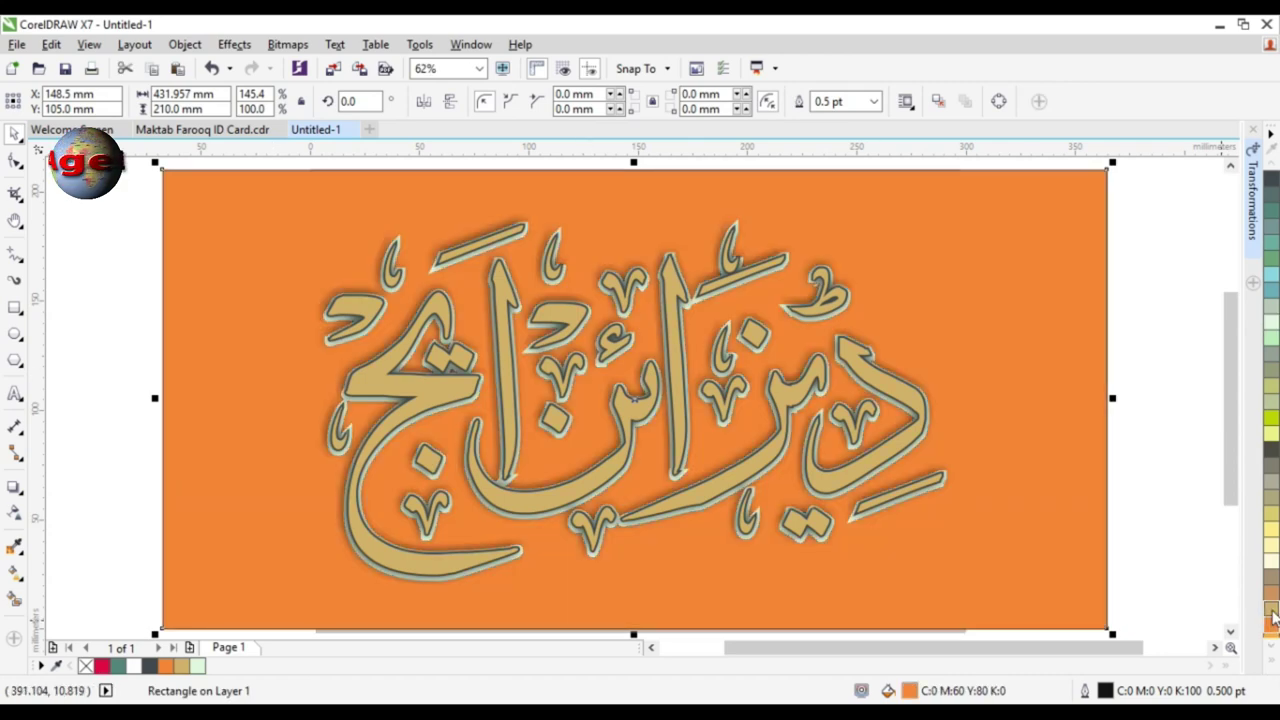
- Try a gold C:0 M:20 Y:60 K:20 fill on the background rectangle and return it to orange
{"action": "left_click", "coordinate": [1271, 612]}
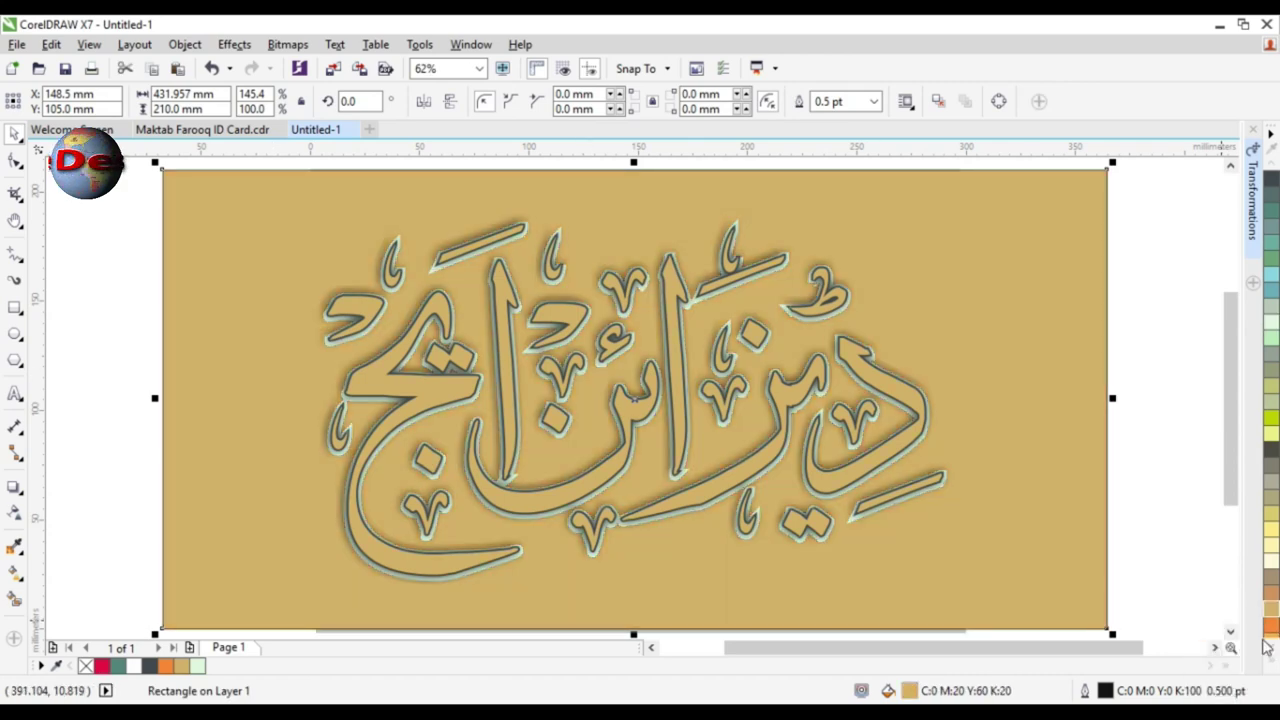
{"action": "left_click", "coordinate": [1271, 627]}
{"action": "left_click", "coordinate": [1114, 499]}
- Fill the gold calligraphy lettering with white
{"action": "left_click", "coordinate": [594, 472]}
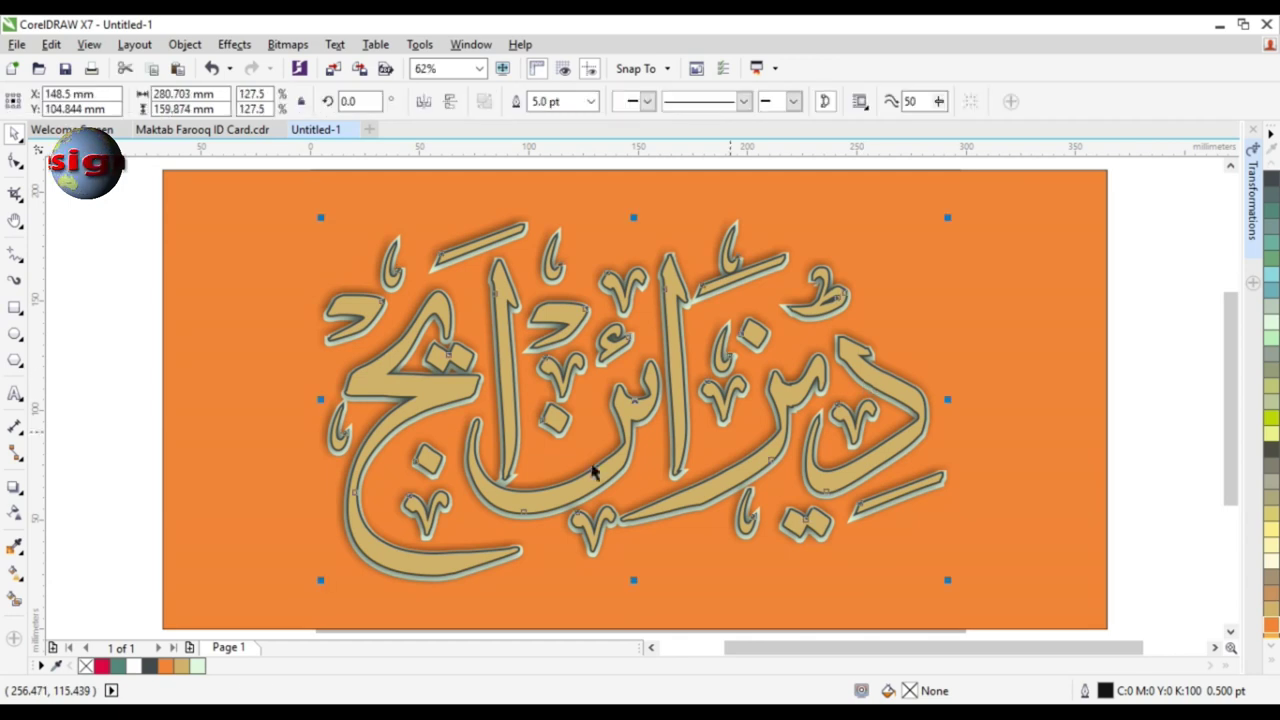
{"action": "left_click", "coordinate": [133, 666]}
{"action": "left_click", "coordinate": [1160, 410]}
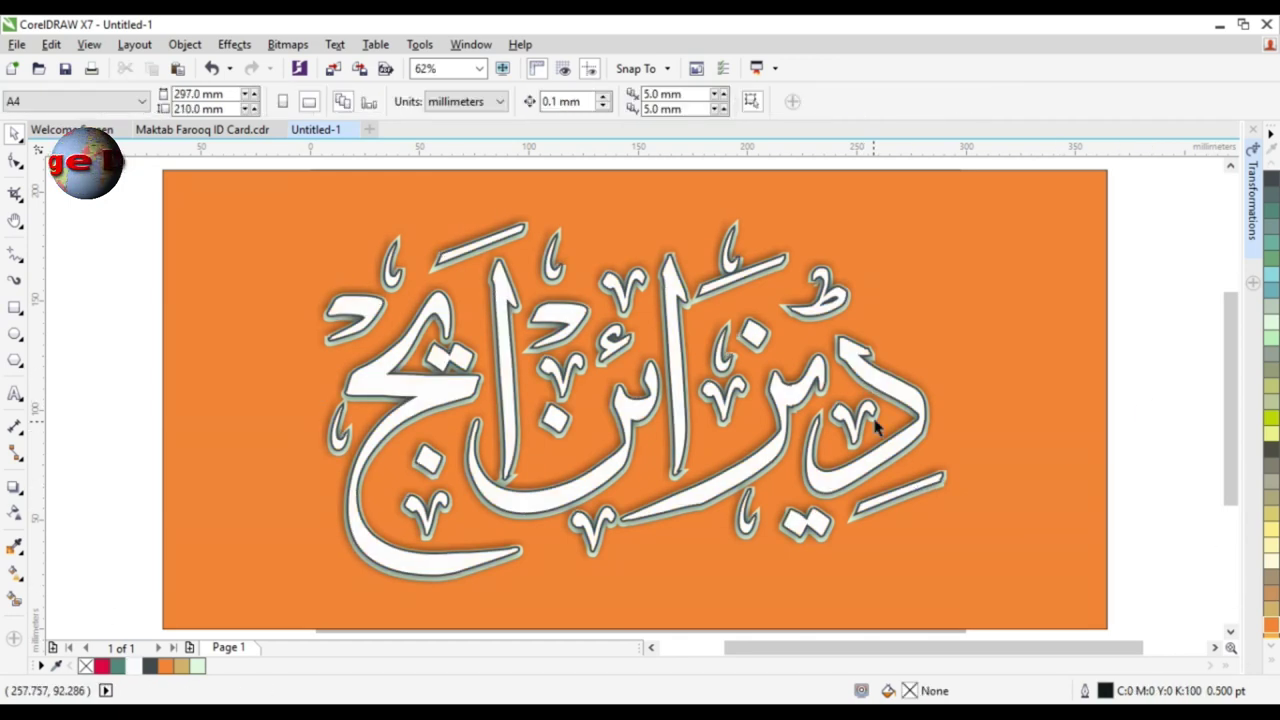
- Move the white calligraphy aside and fill the pale green border shape beneath it with dark red, C:27 M:100 Y:100 K:27
{"action": "left_click_drag", "start_coordinate": [893, 391], "coordinate": [580, 384]}
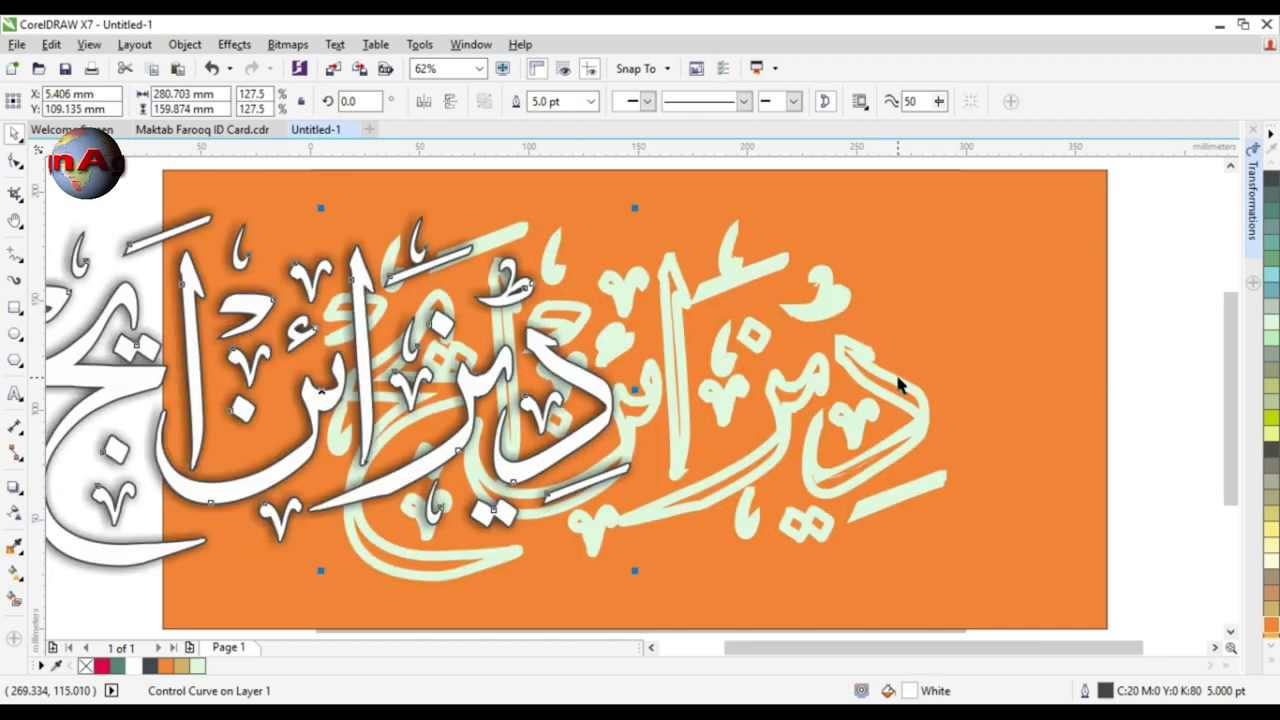
{"action": "left_click", "coordinate": [898, 385]}
{"action": "left_click", "coordinate": [1275, 664]}
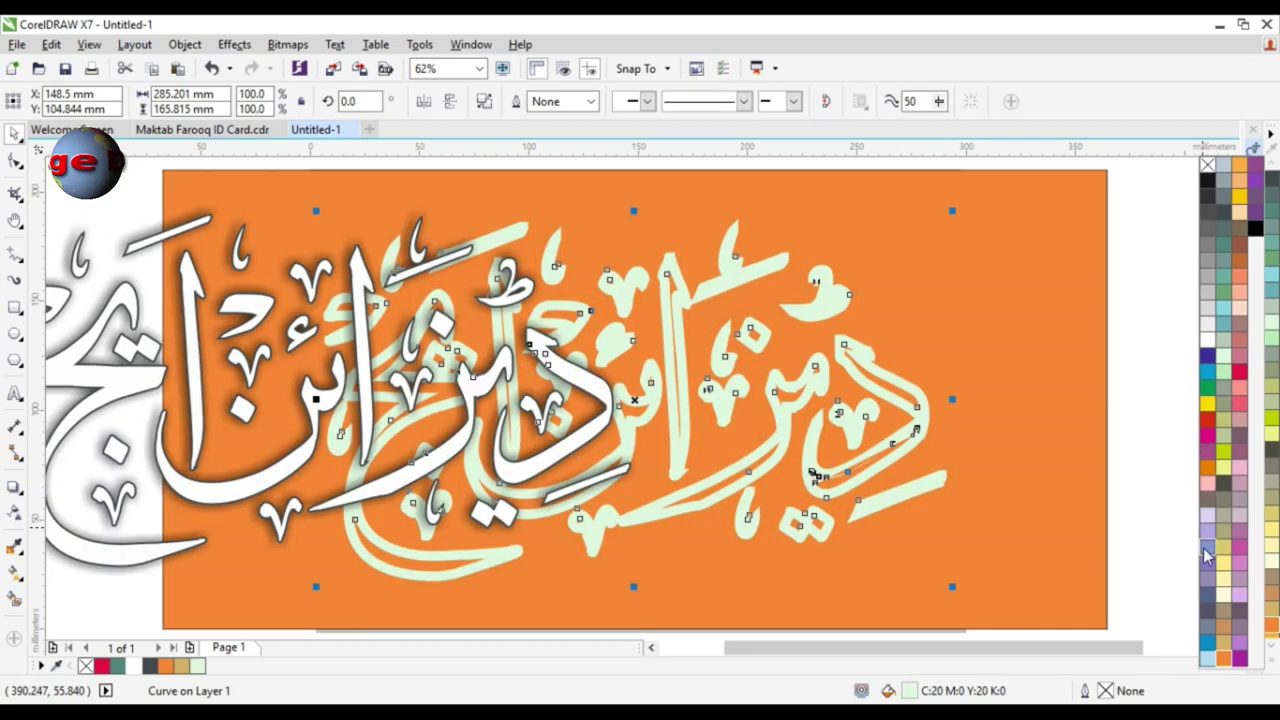
{"action": "left_click", "coordinate": [1208, 421]}
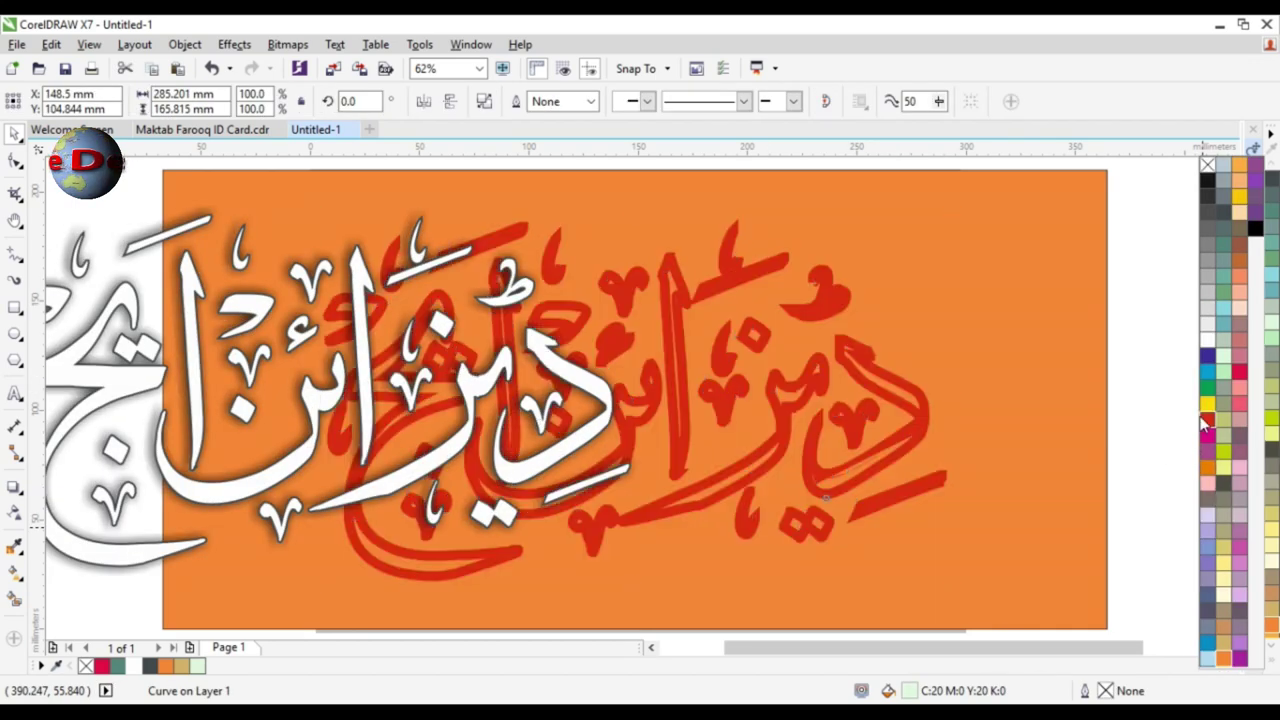
{"action": "left_click", "coordinate": [1248, 242]}
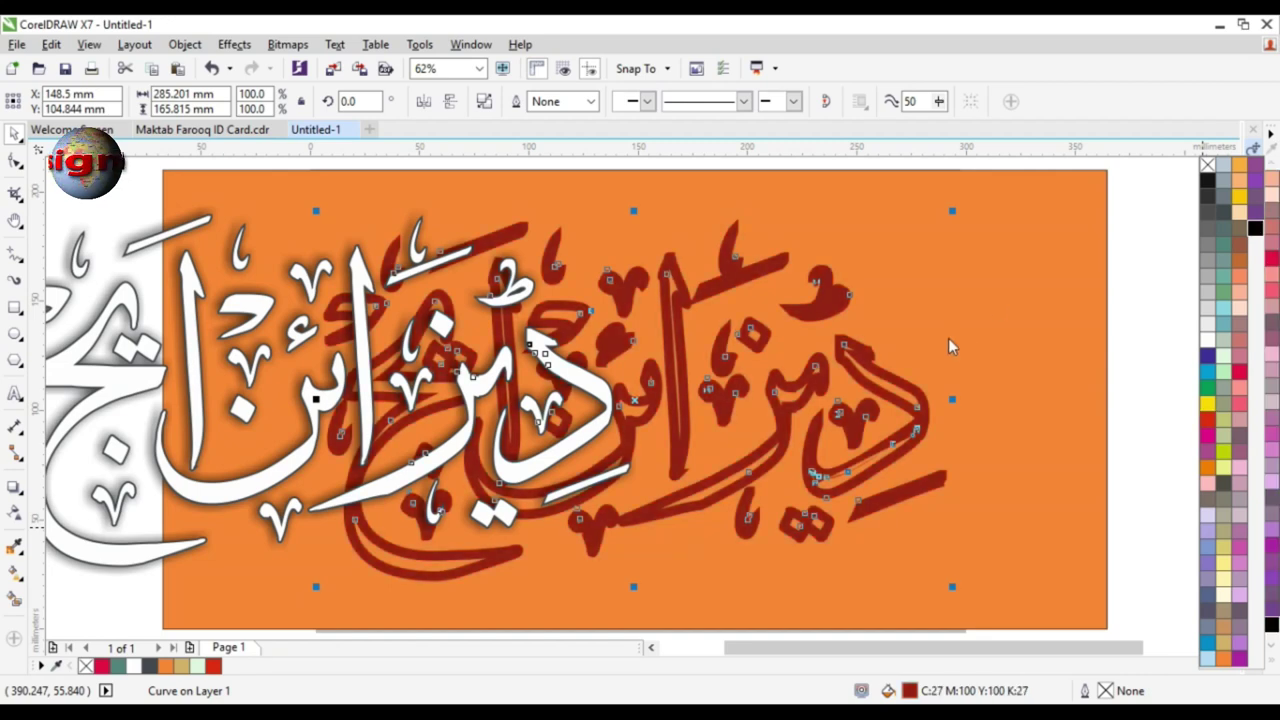
- Apply an elliptical fountain fill to the dark red border shape and colour the gradient's centre yellow
{"action": "key", "text": "F11"}
{"action": "left_click", "coordinate": [606, 300]}
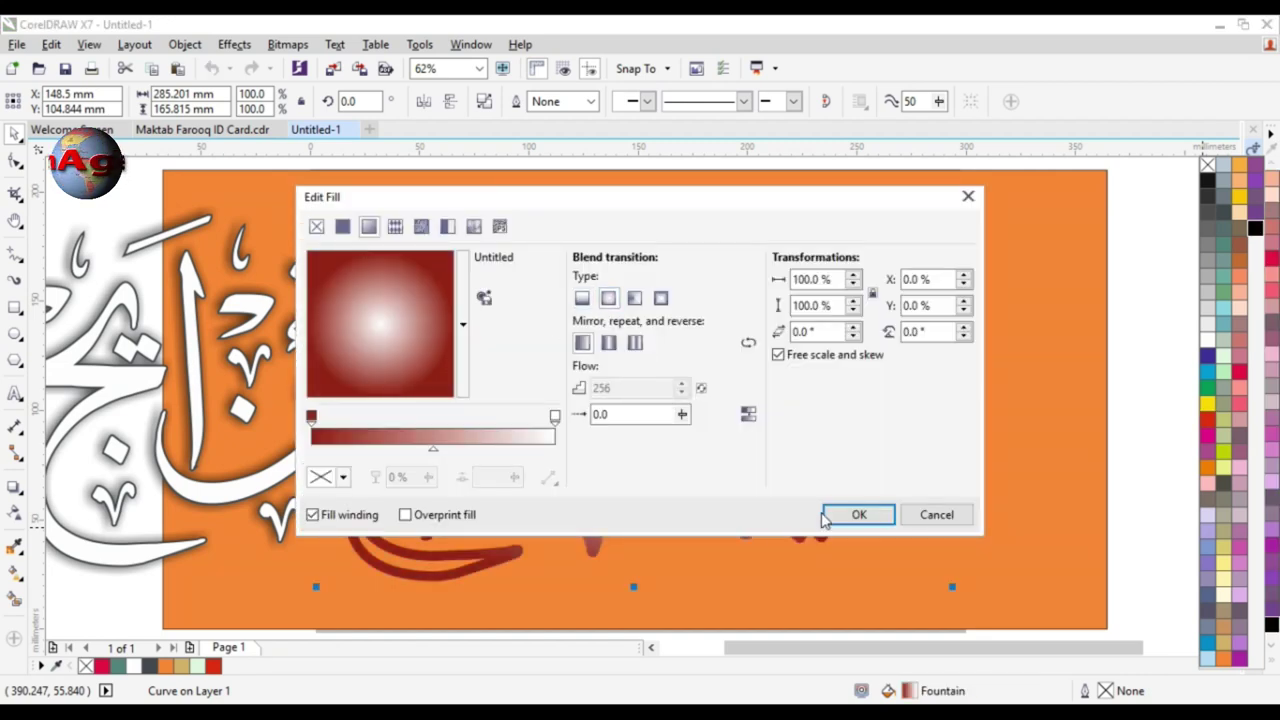
{"action": "left_click", "coordinate": [840, 514]}
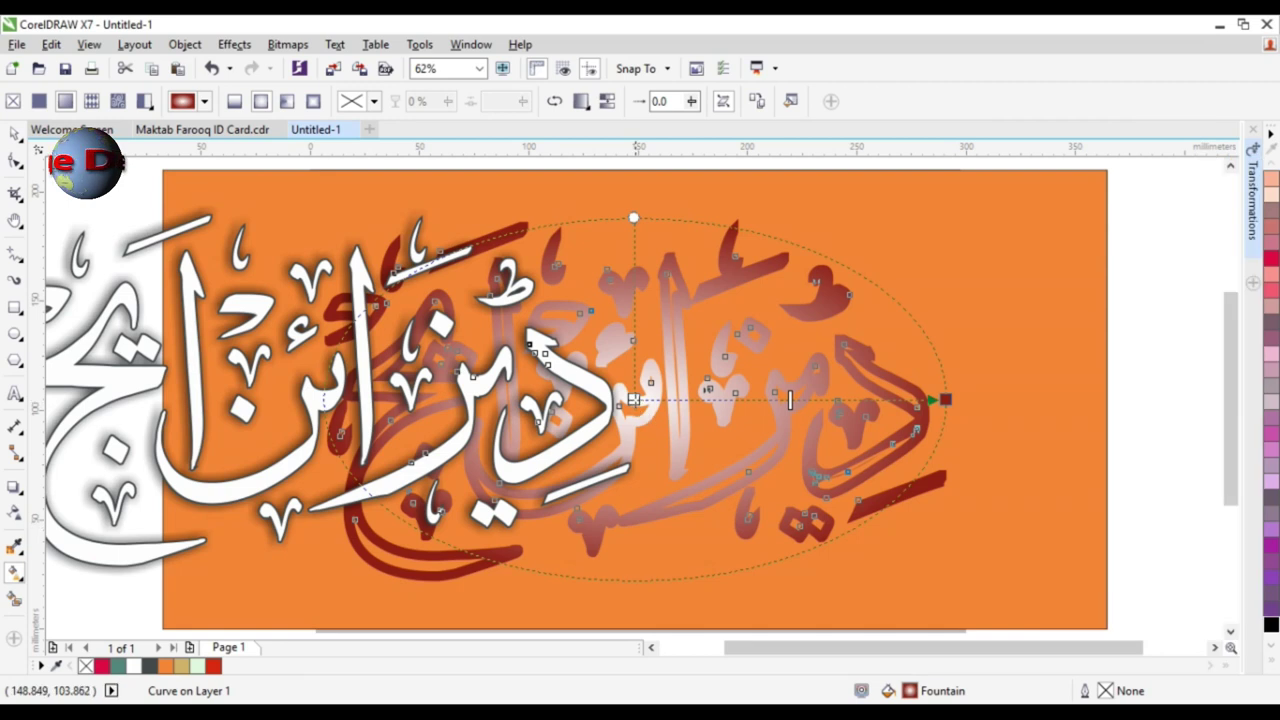
{"action": "left_click", "coordinate": [1268, 648]}
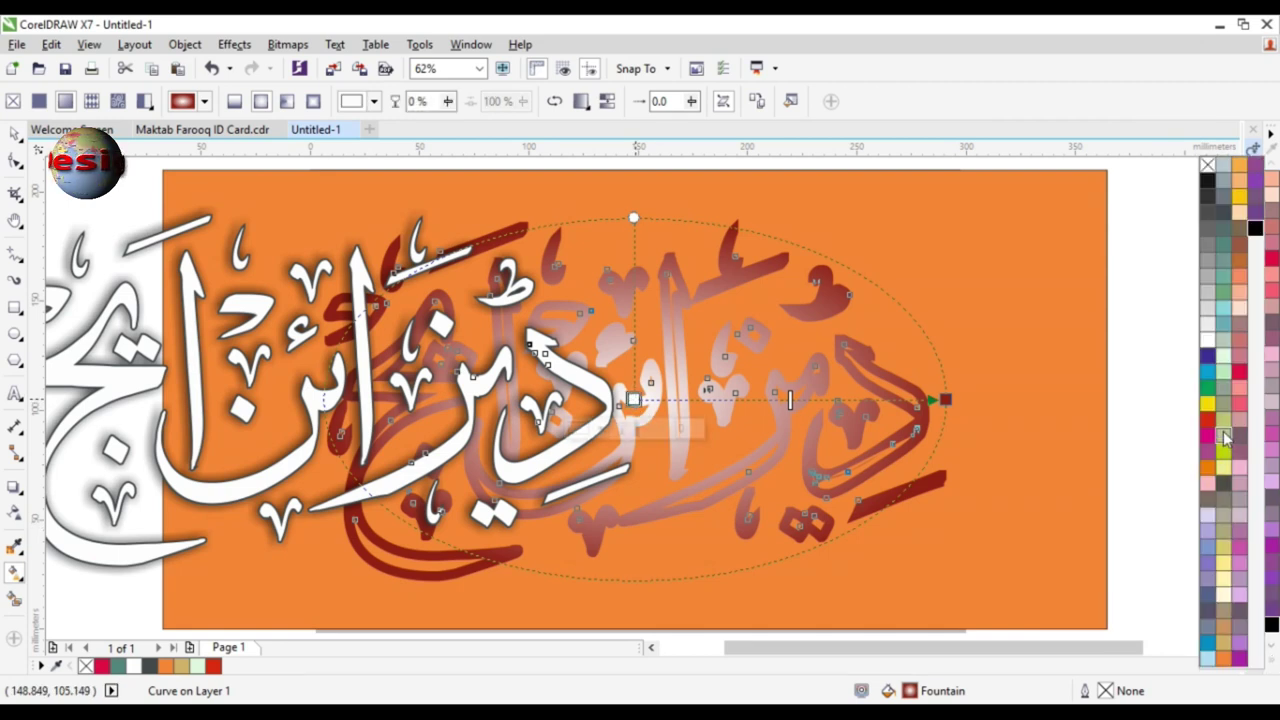
{"action": "left_click", "coordinate": [1208, 403]}
{"action": "key", "text": "space"}
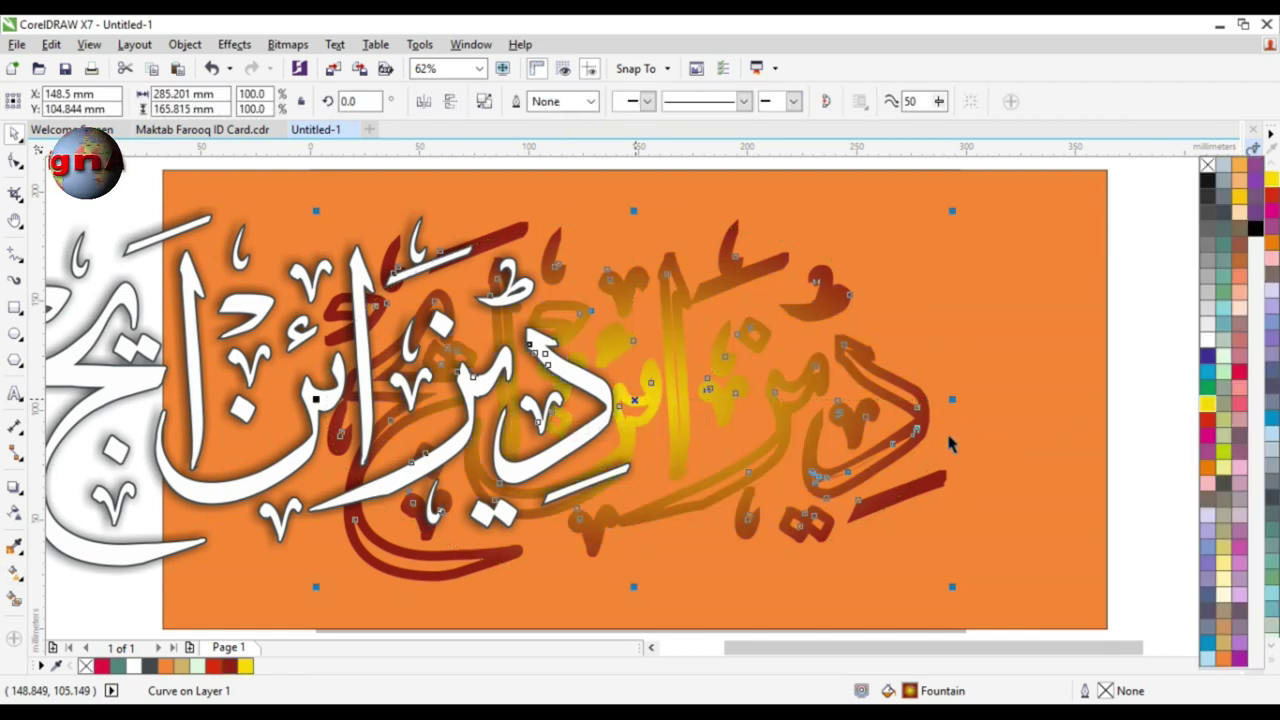
- Stretch the border's elliptical gradient outward past the lettering and recolour its outer end gold
{"action": "key", "text": "space"}
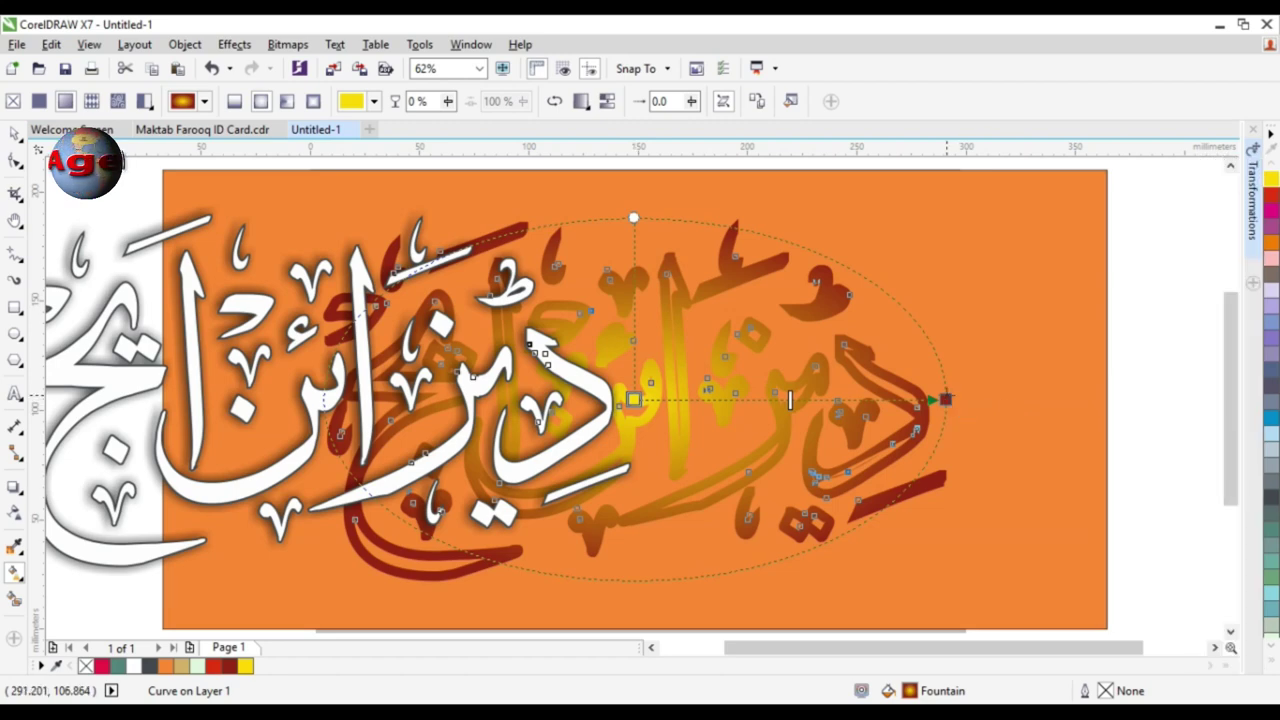
{"action": "left_click_drag", "start_coordinate": [946, 399], "coordinate": [1033, 408]}
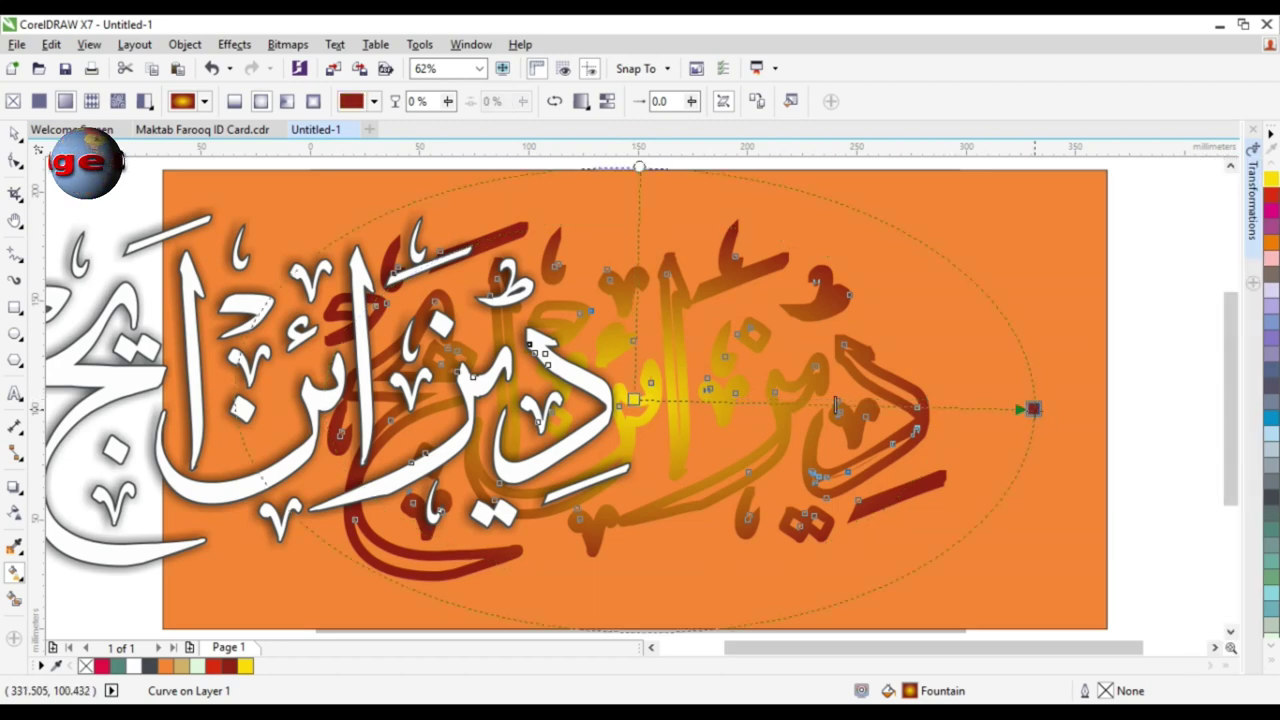
{"action": "left_click", "coordinate": [1270, 667]}
{"action": "left_click", "coordinate": [1224, 656]}
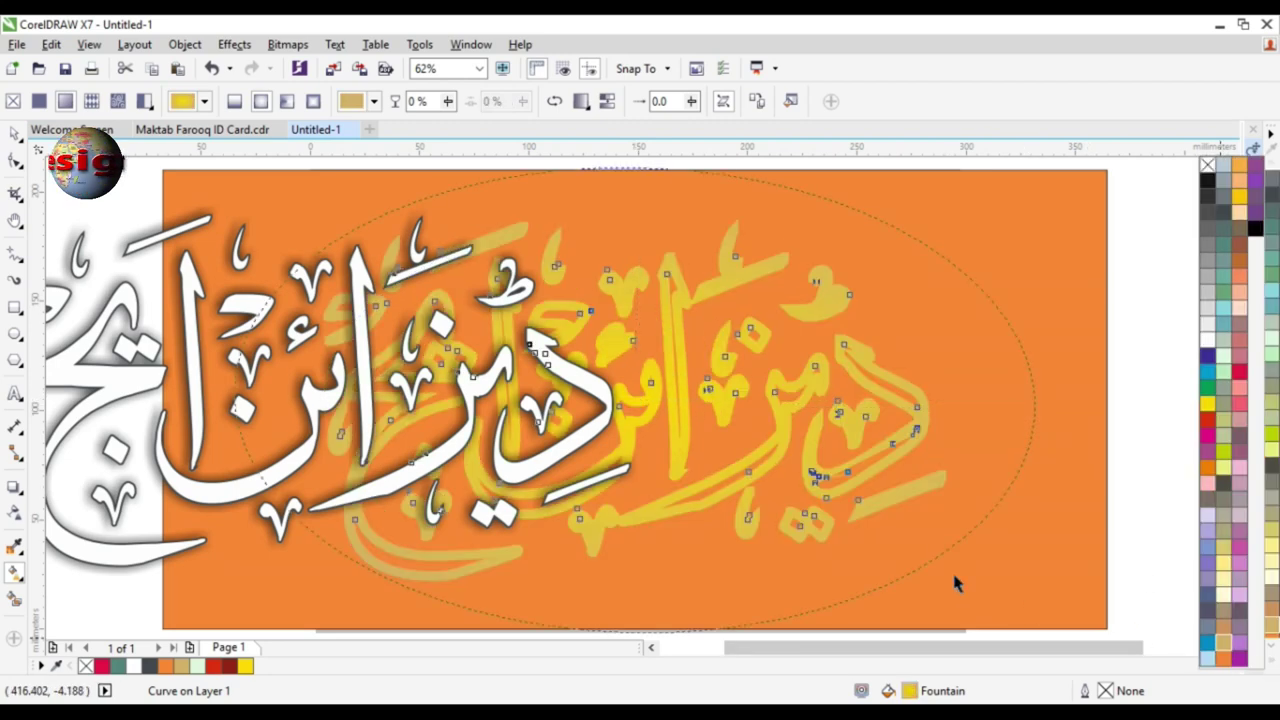
{"action": "key", "text": "space"}
- Try the repeat and mirror option on the border's fountain fill with a smaller gradient ellipse, and undo the shrinking
{"action": "key", "text": "F11"}
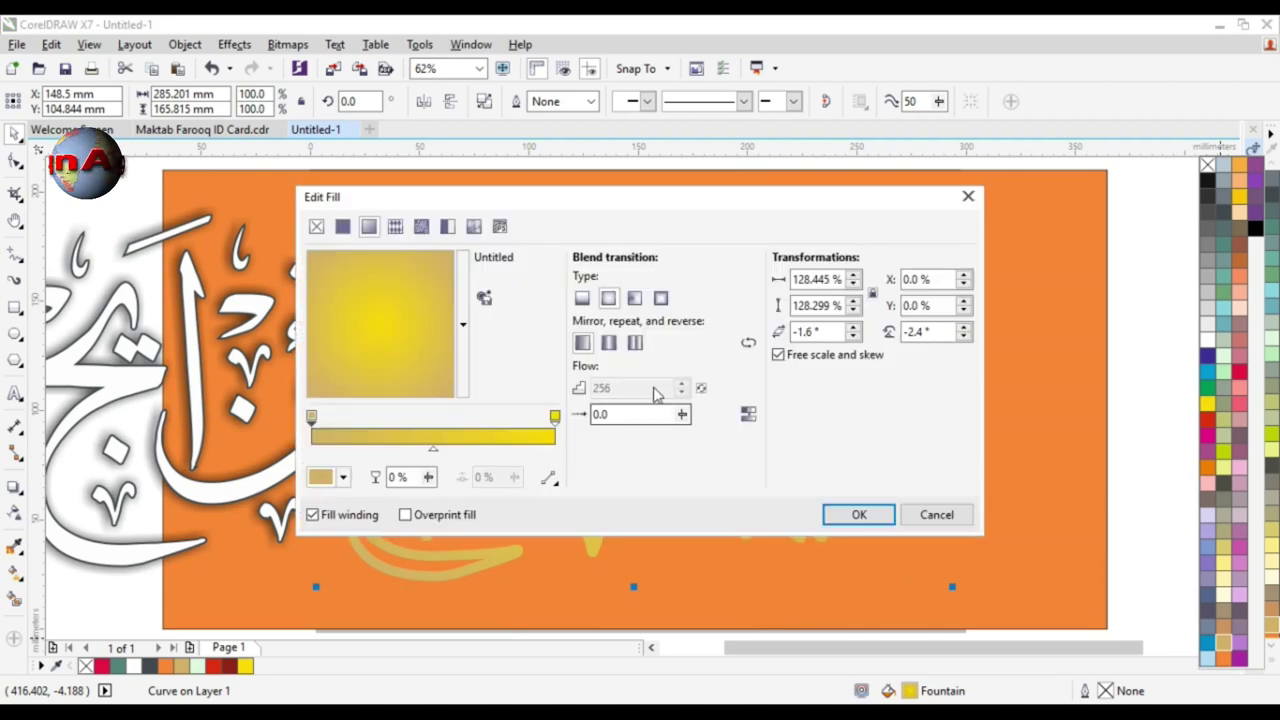
{"action": "left_click", "coordinate": [835, 514]}
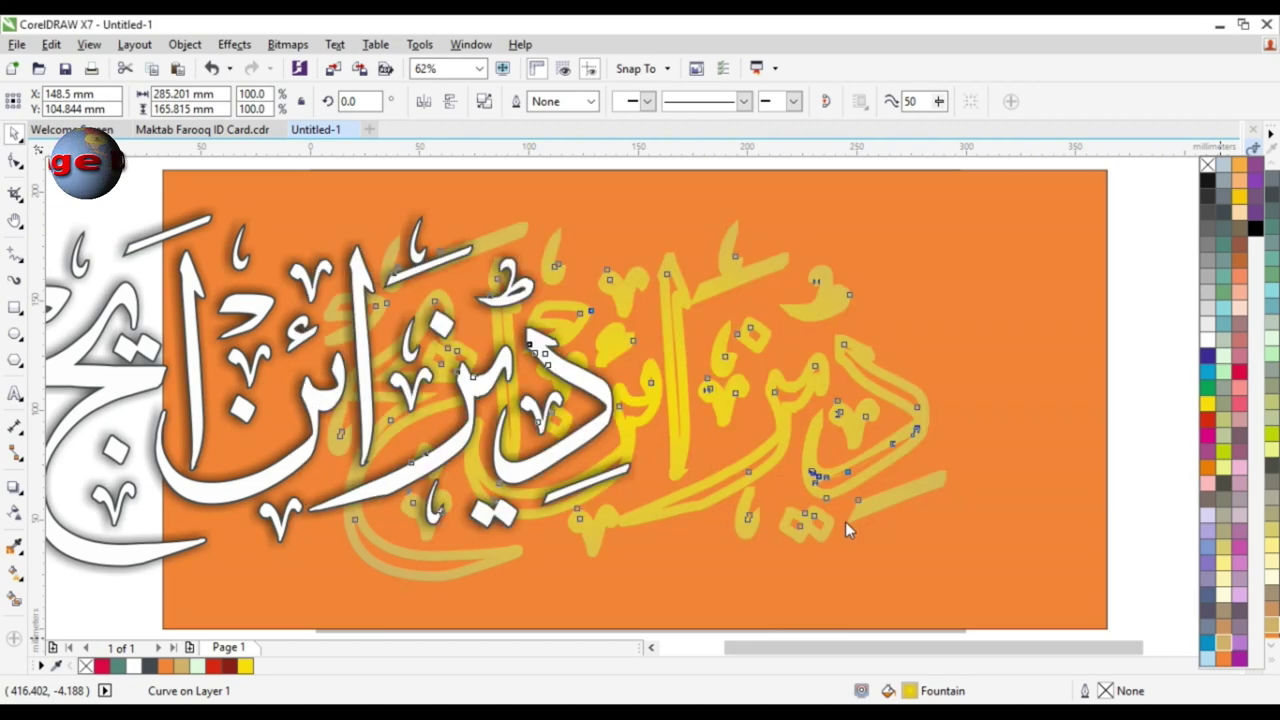
{"action": "key", "text": "space"}
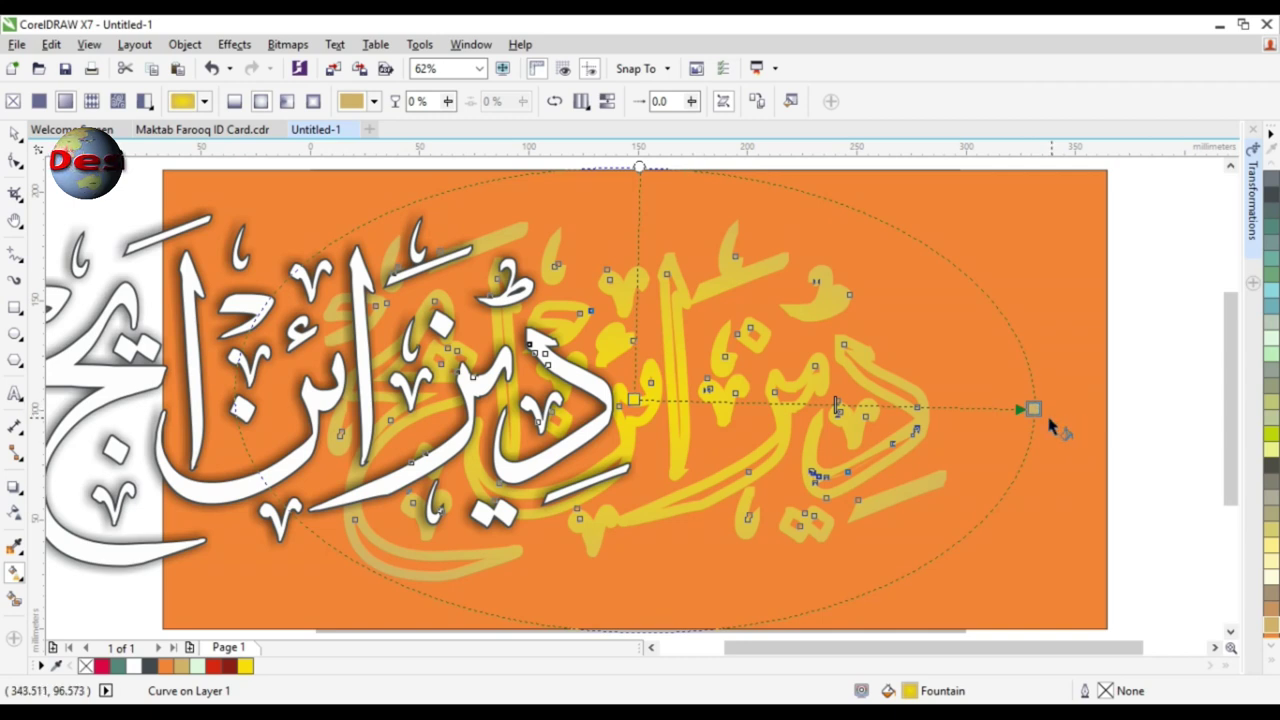
{"action": "left_click_drag", "start_coordinate": [1030, 408], "coordinate": [850, 400]}
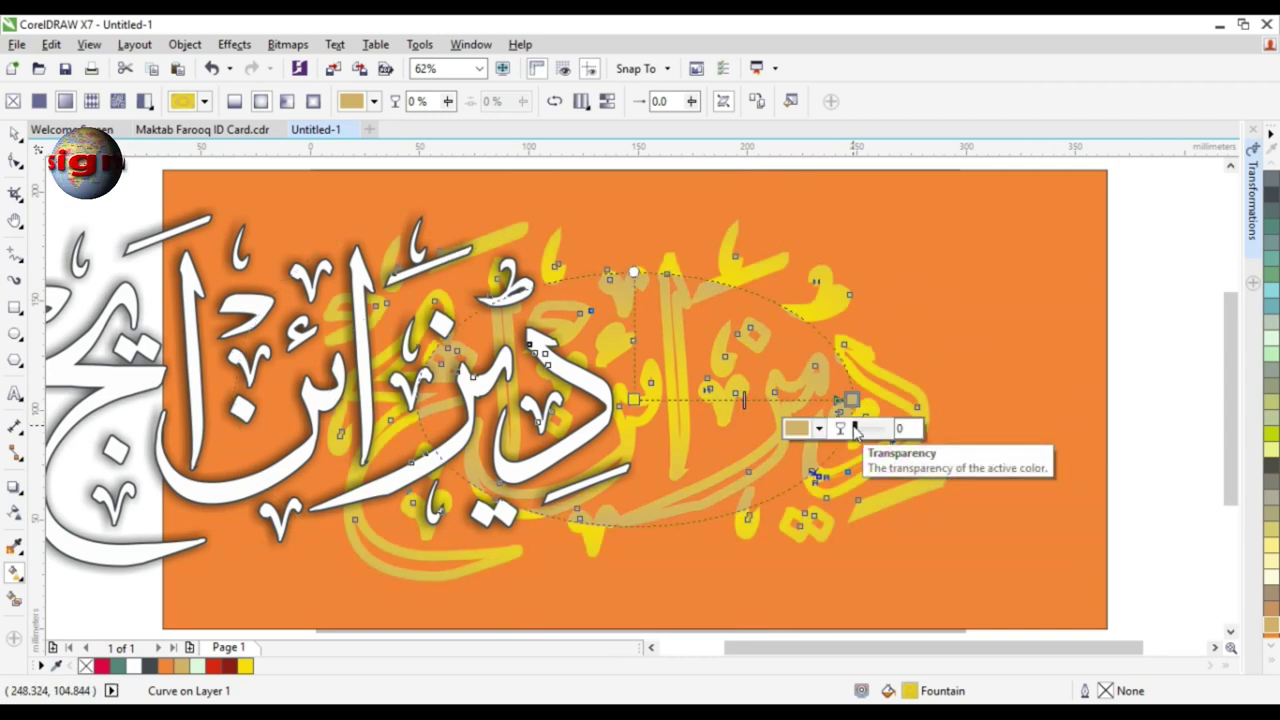
{"action": "key", "text": "space"}
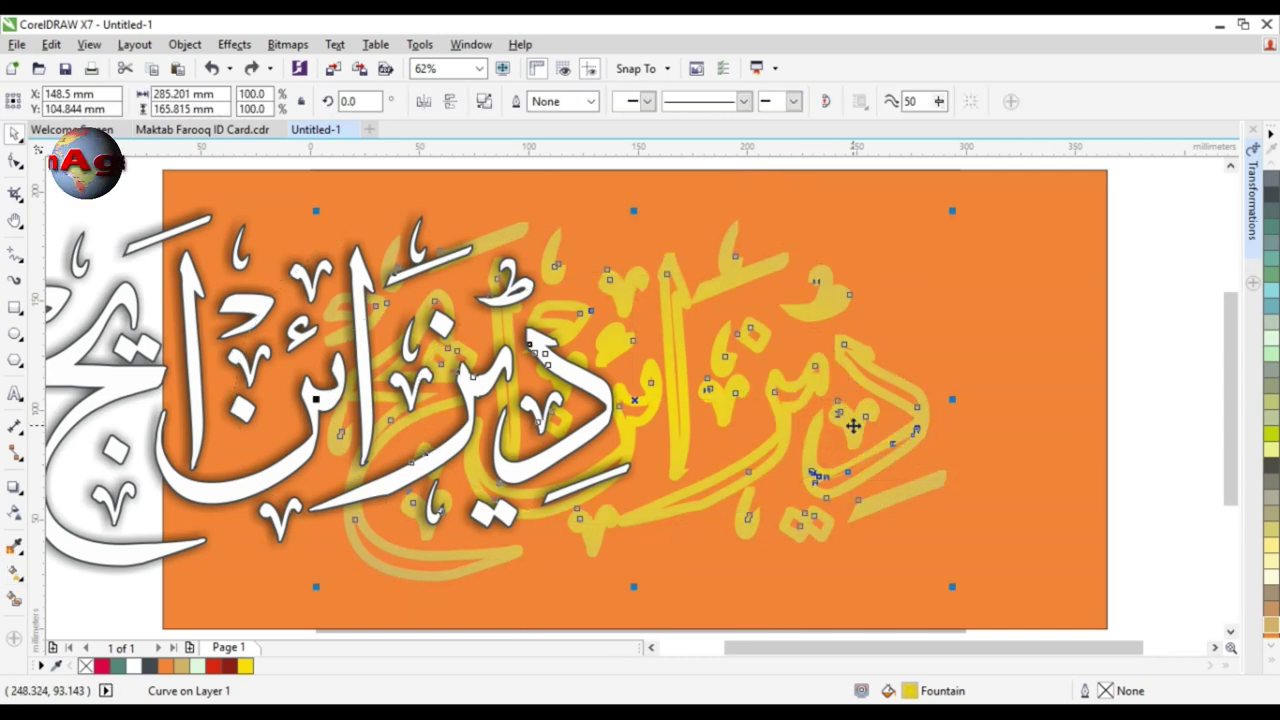
{"action": "key", "text": "F12"}
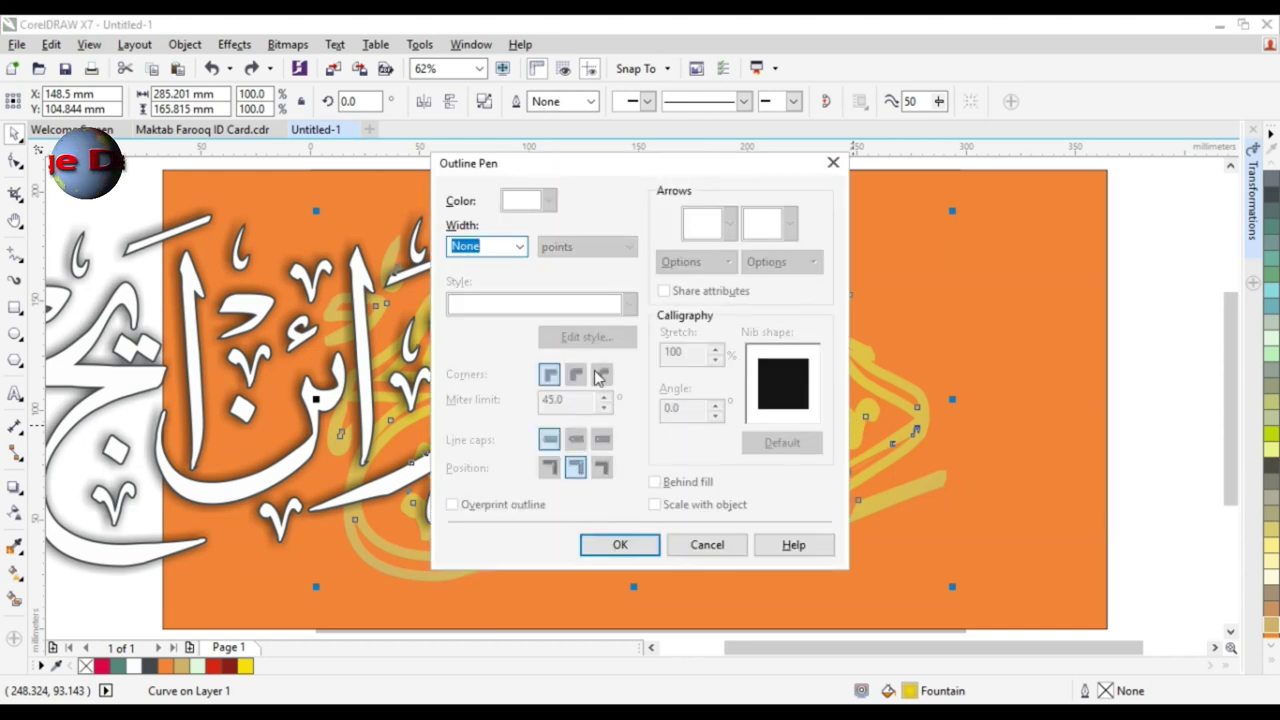
{"action": "key", "text": "Escape"}
{"action": "key", "text": "F11"}
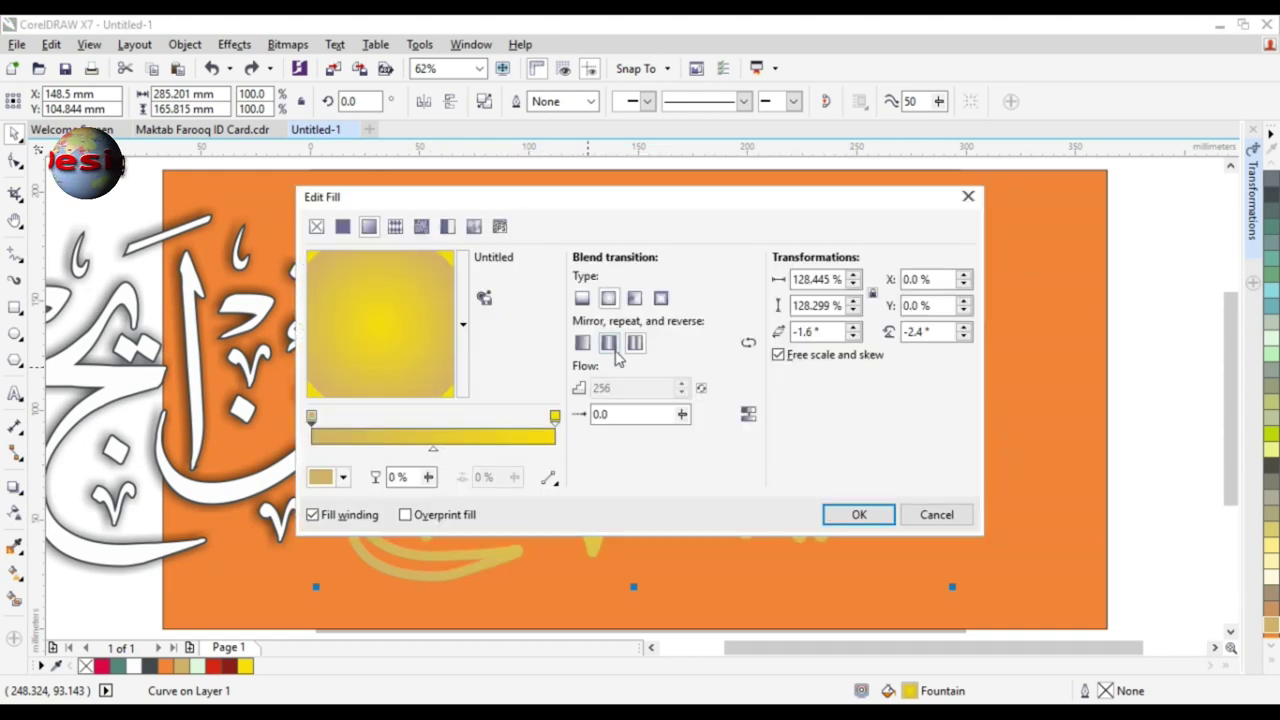
{"action": "left_click", "coordinate": [852, 514]}
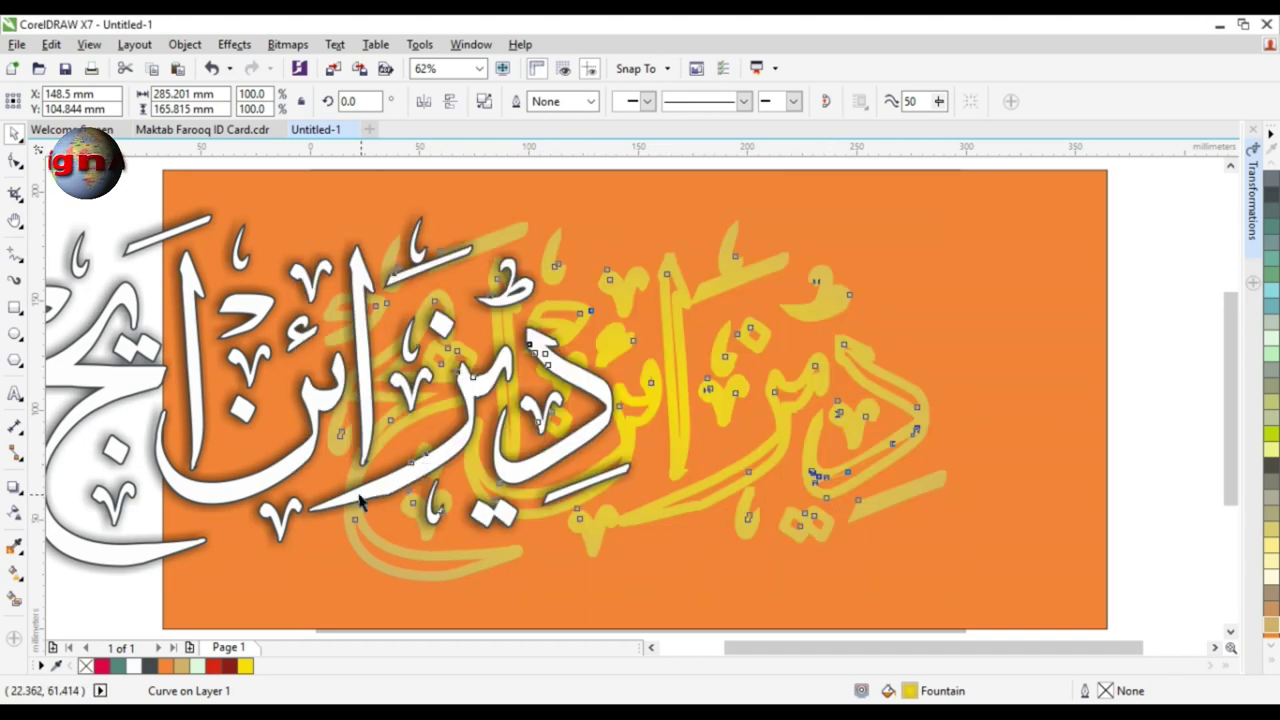
- Move the white calligraphy back over the yellow-gold border shape
{"action": "left_click", "coordinate": [209, 489]}
{"action": "left_click_drag", "start_coordinate": [206, 488], "coordinate": [441, 520]}
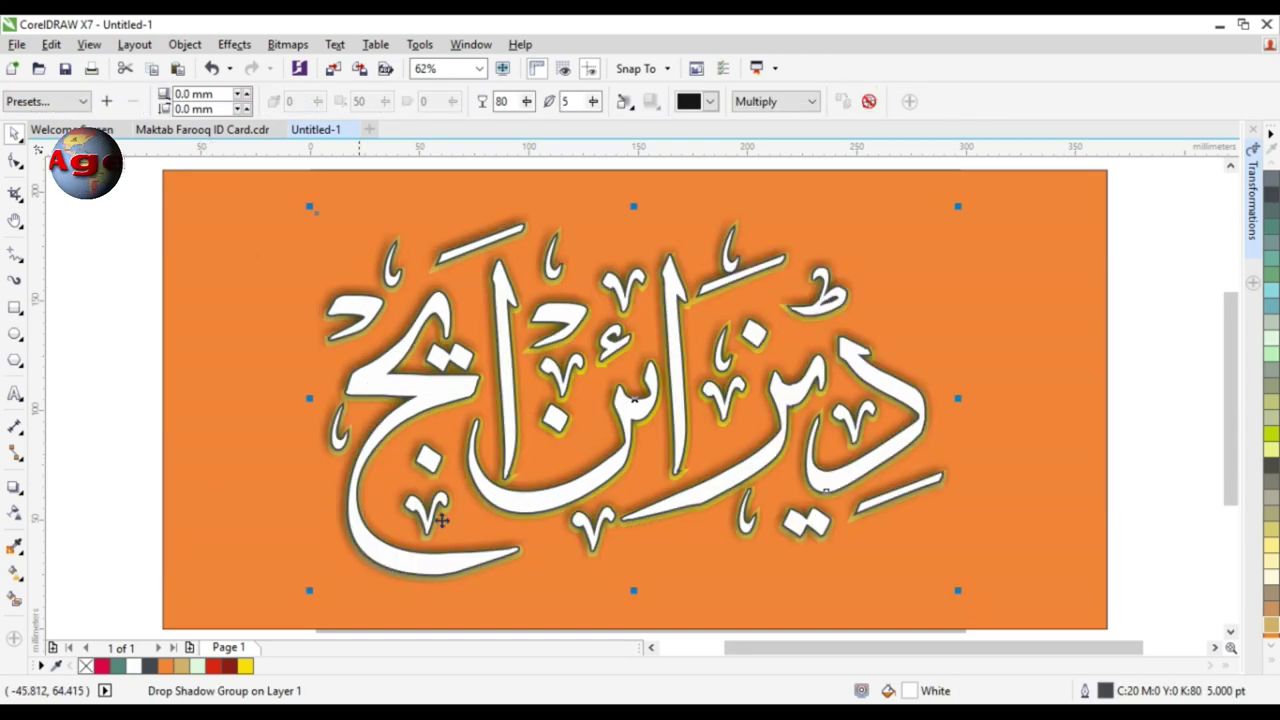
{"action": "left_click", "coordinate": [1097, 394]}
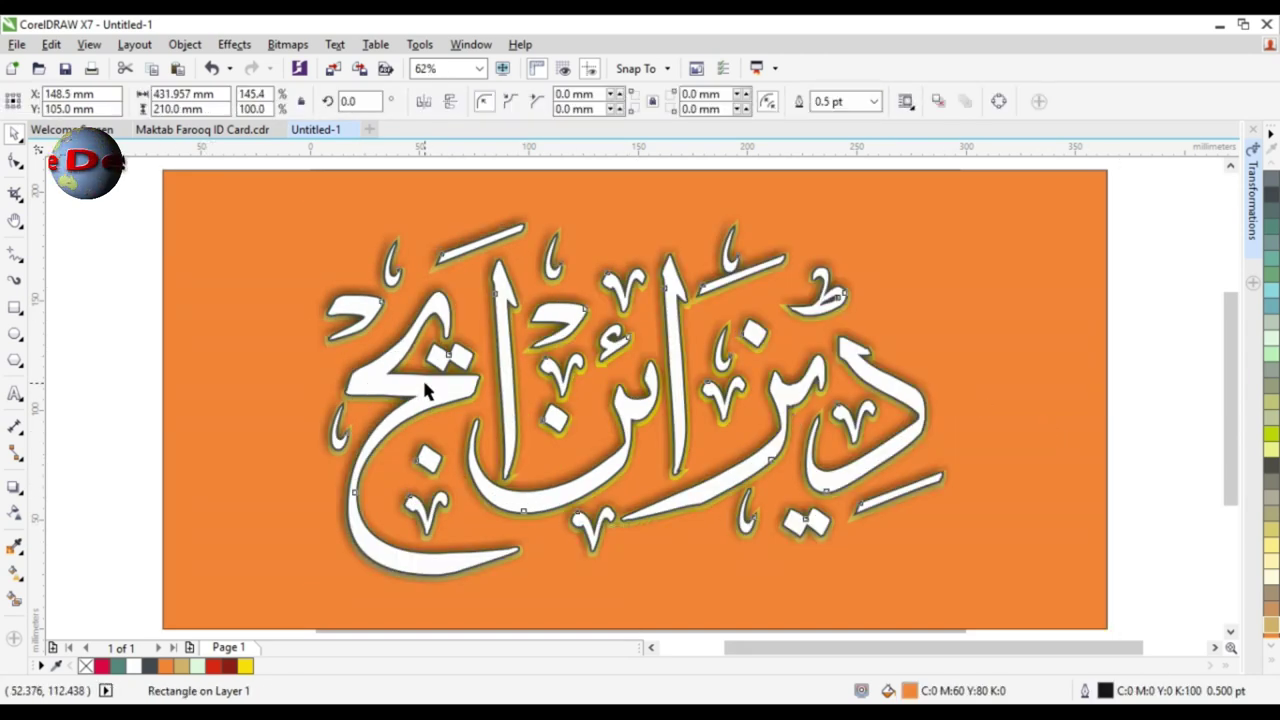
- Move the white calligraphy off to the side and add a drop shadow to the yellow-gold border shape
{"action": "left_click_drag", "start_coordinate": [418, 395], "coordinate": [824, 395]}
{"action": "left_click", "coordinate": [389, 403]}
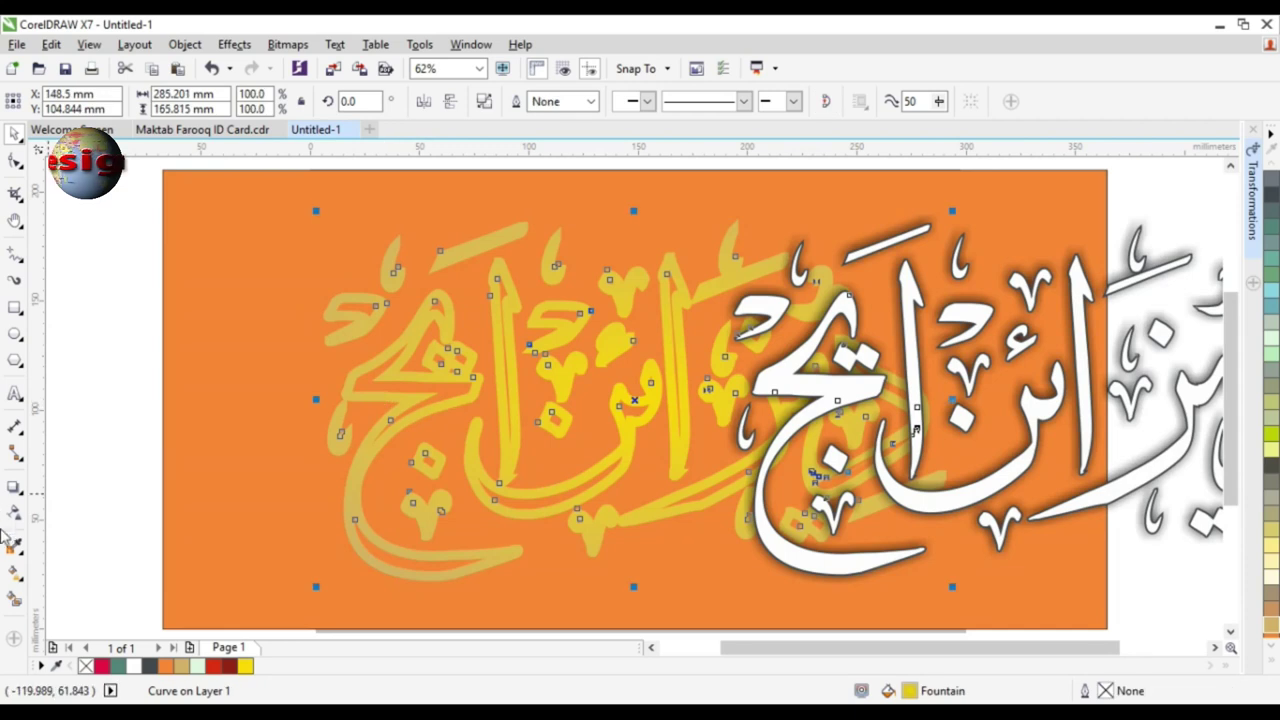
{"action": "left_click", "coordinate": [14, 490]}
{"action": "left_click_drag", "start_coordinate": [634, 400], "coordinate": [616, 460]}
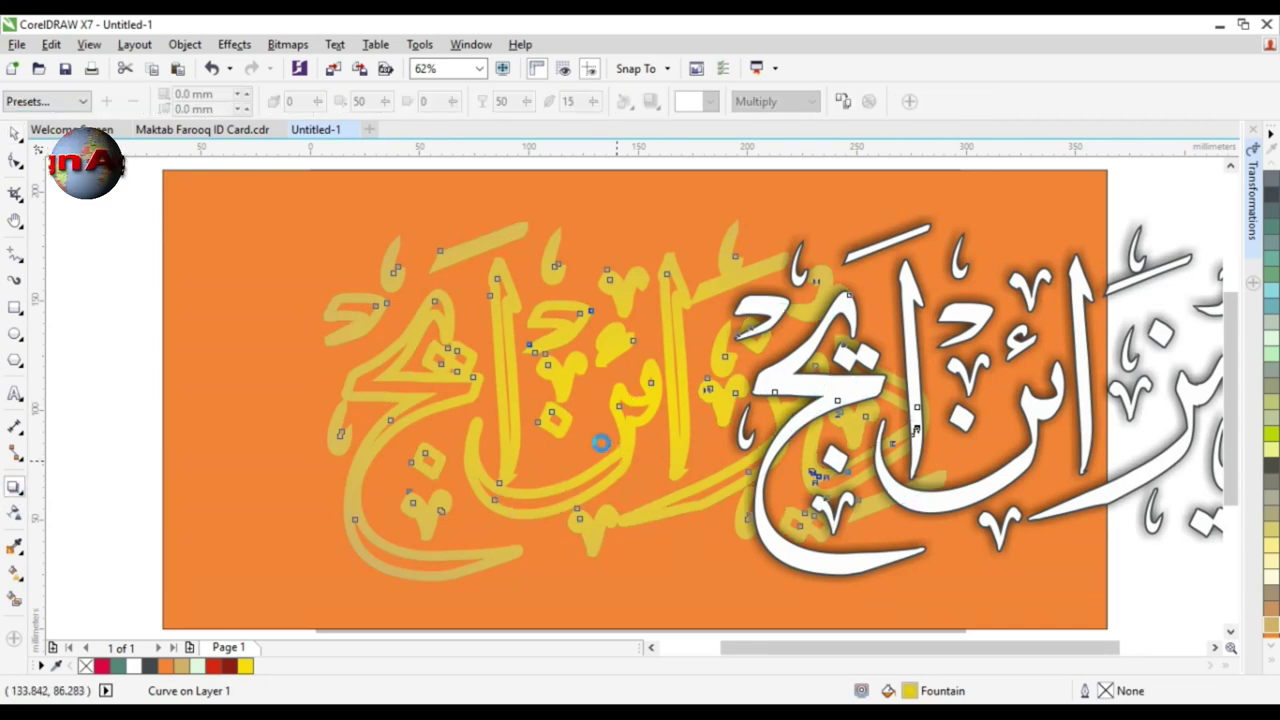
- Colour the border's drop shadow dark brown, starting from the sampled background orange, and set its opacity to 100 with less feathering
{"action": "left_click", "coordinate": [710, 101]}
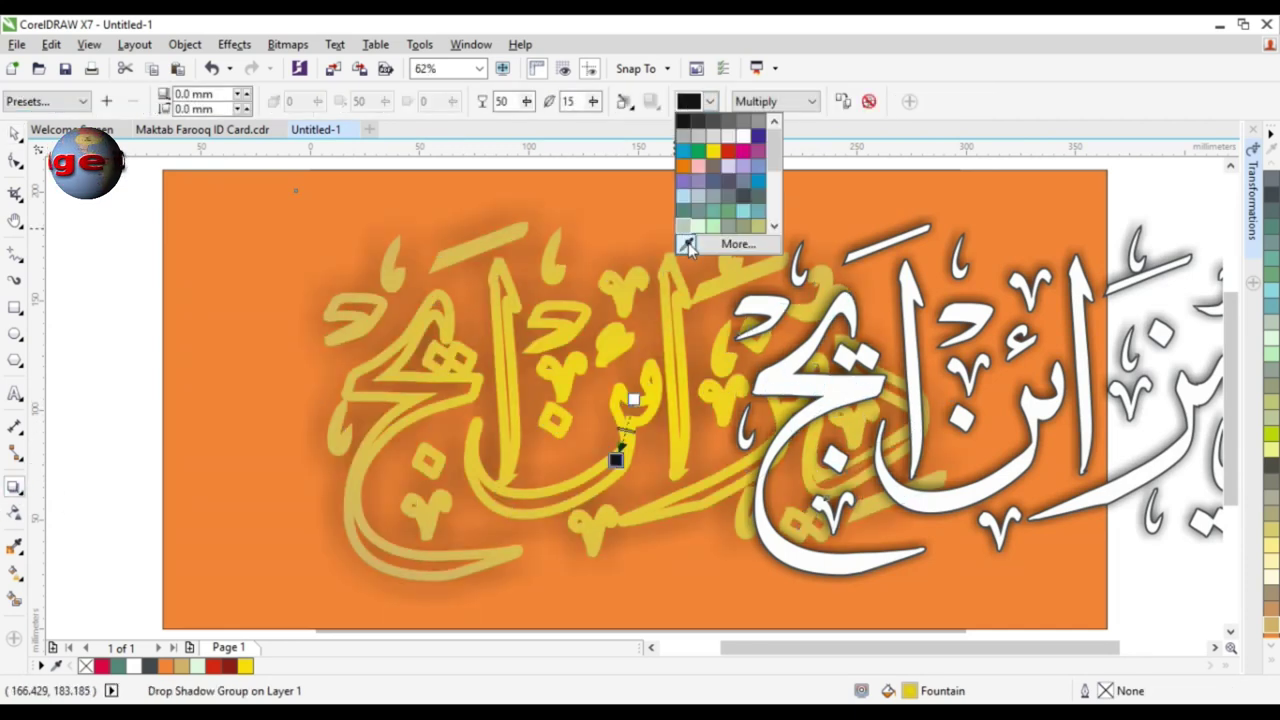
{"action": "left_click", "coordinate": [681, 246]}
{"action": "left_click", "coordinate": [264, 205]}
{"action": "left_click", "coordinate": [710, 101]}
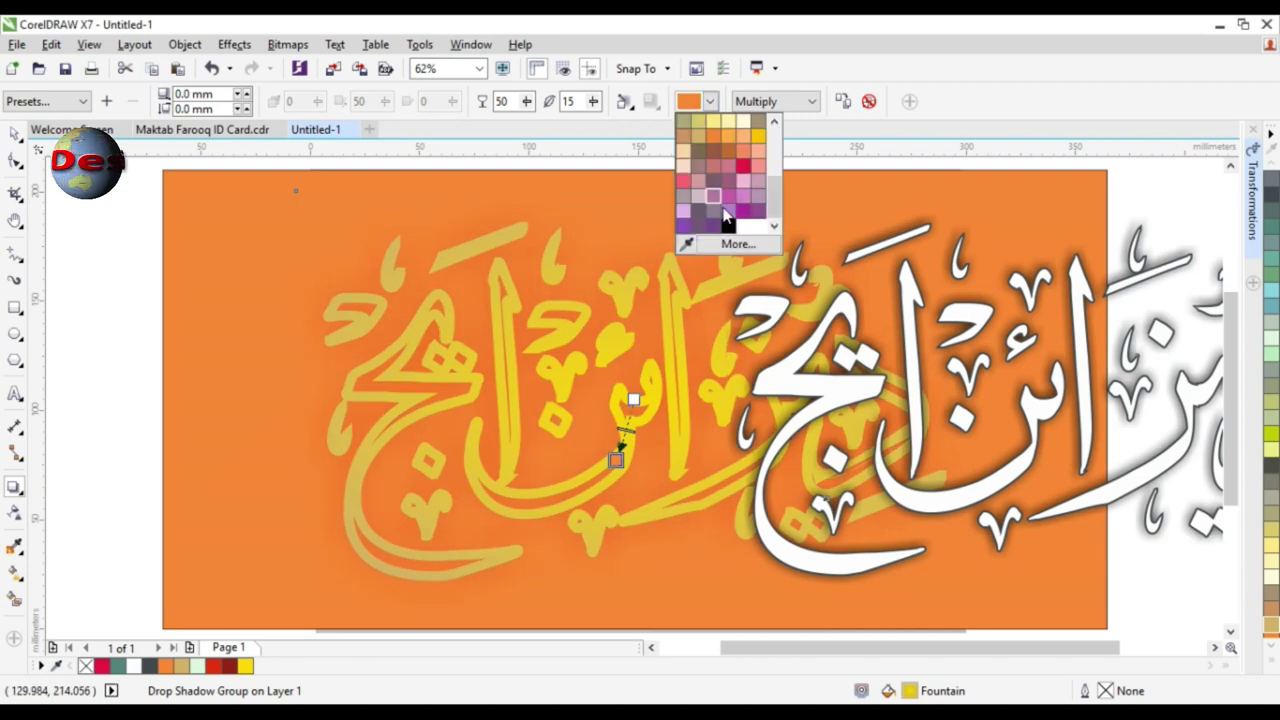
{"action": "left_click", "coordinate": [729, 249]}
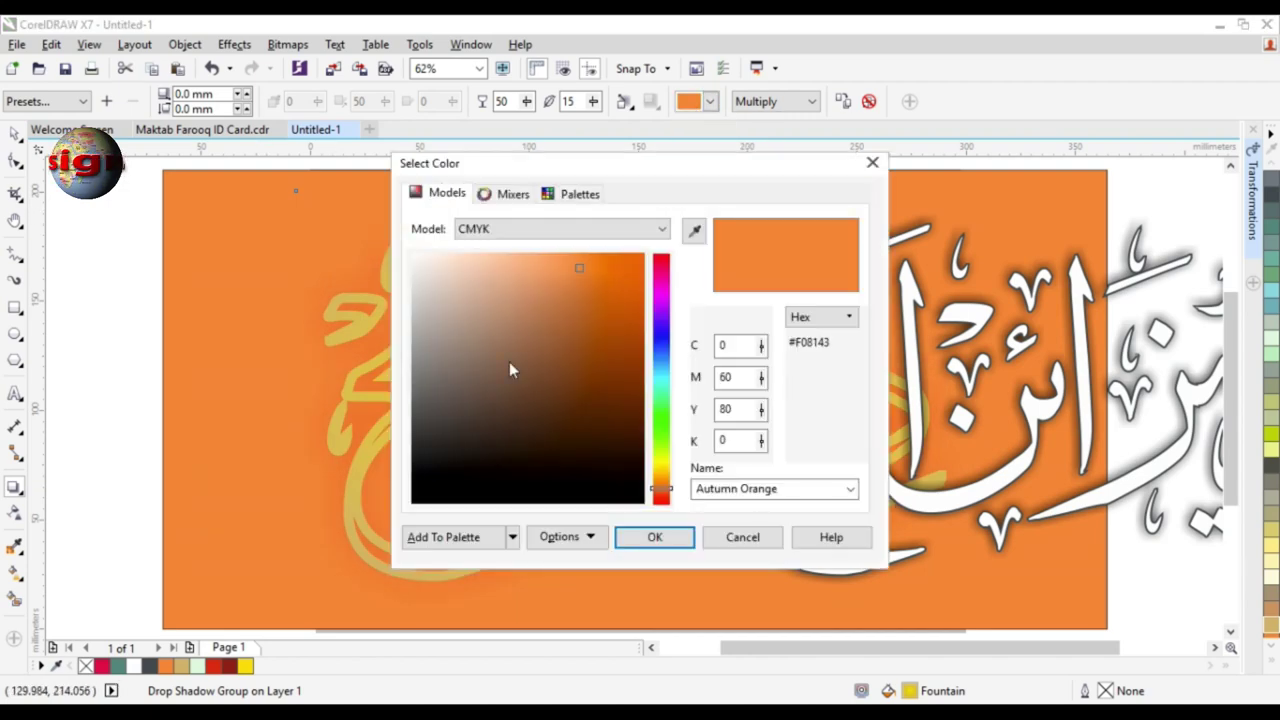
{"action": "left_click", "coordinate": [617, 352]}
{"action": "left_click", "coordinate": [654, 537]}
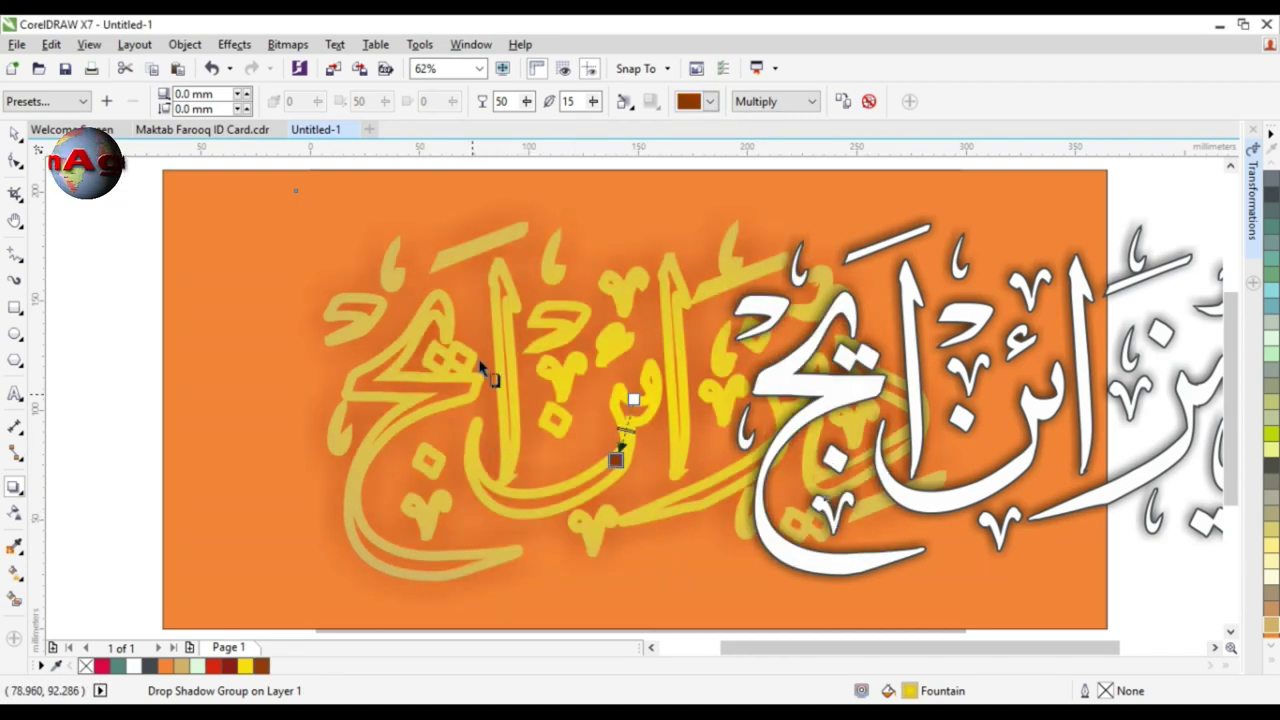
{"action": "key", "text": "Tab"}
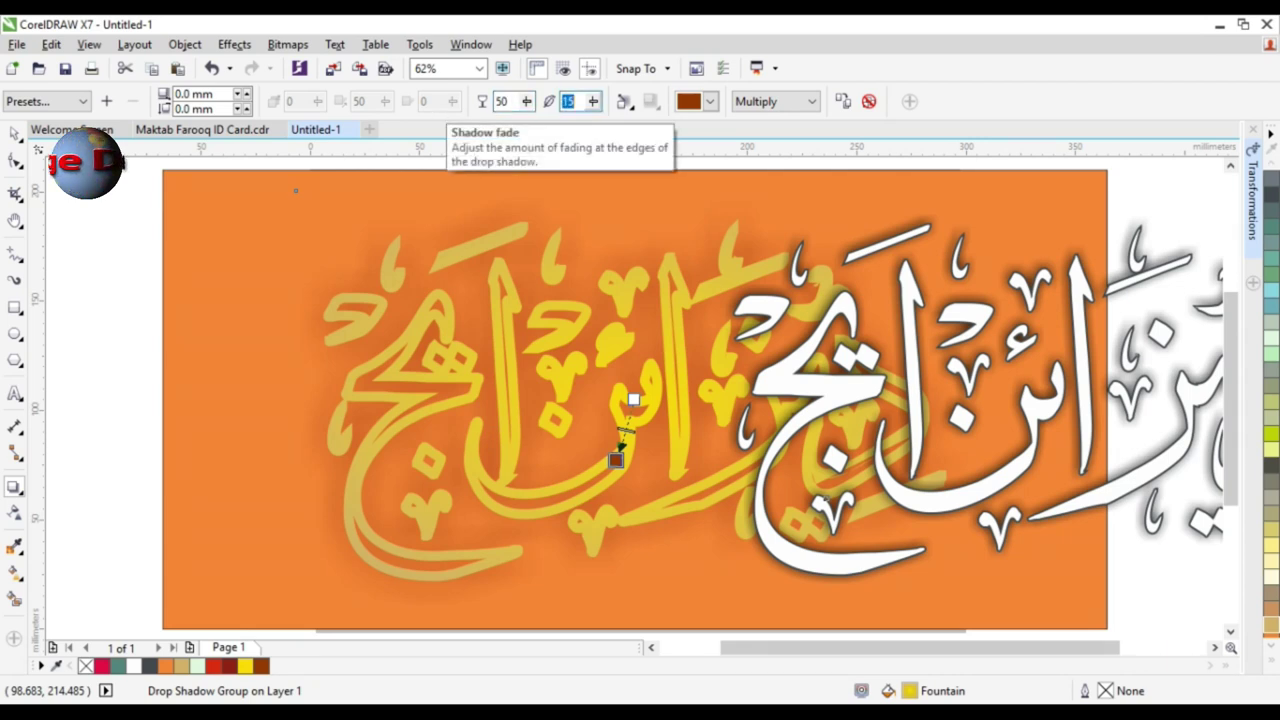
{"action": "key", "text": "Return"}
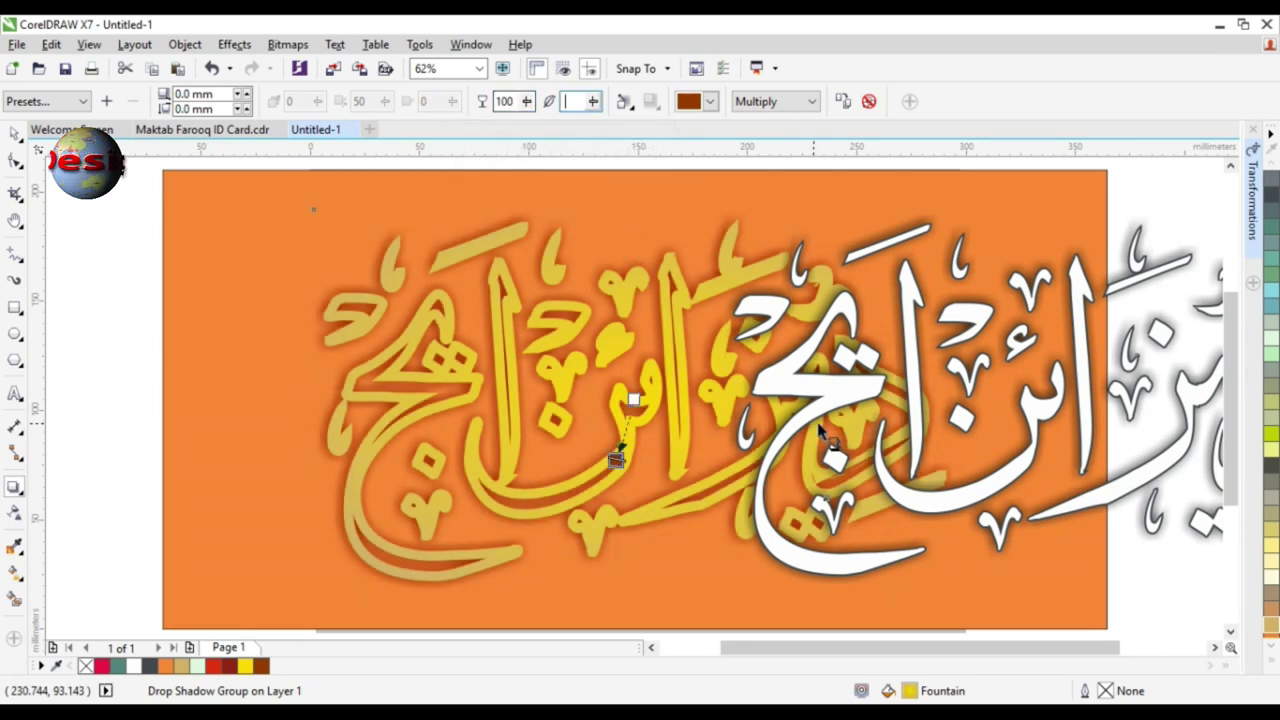
- Centre the white calligraphy on the page, over its yellow-gold border
{"action": "left_click", "coordinate": [857, 402]}
{"action": "key", "text": "space"}
{"action": "key", "text": "p"}
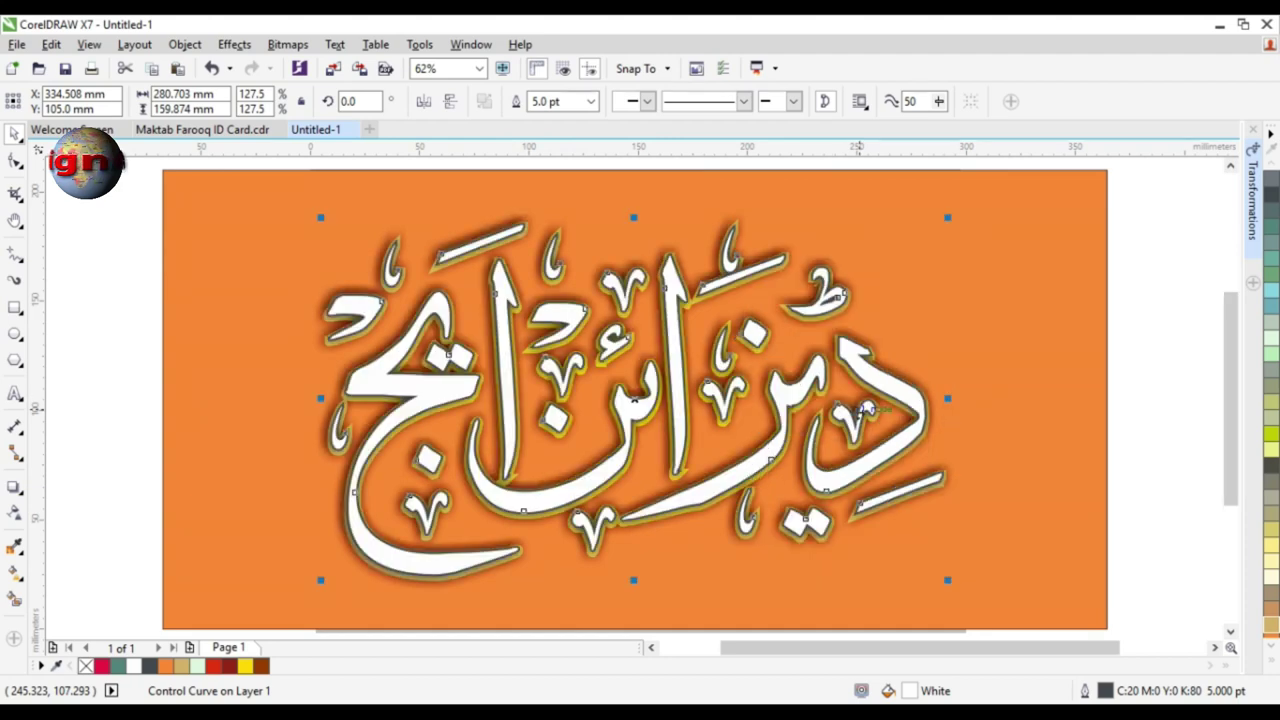
- Set the white calligraphy's outline colour to crimson, C:0 M:100 Y:60 K:0
{"action": "left_click", "coordinate": [1081, 343]}
{"action": "left_click", "coordinate": [890, 388]}
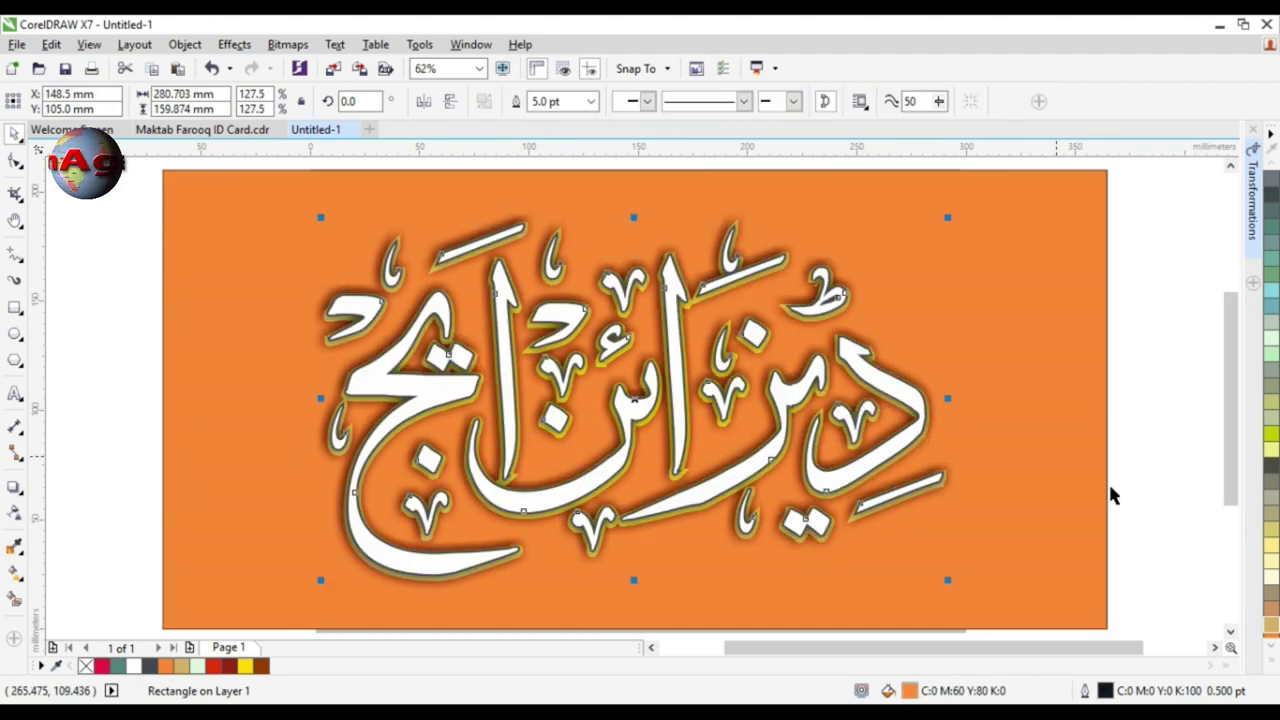
{"action": "left_click", "coordinate": [1269, 660]}
{"action": "right_click", "coordinate": [1240, 373]}
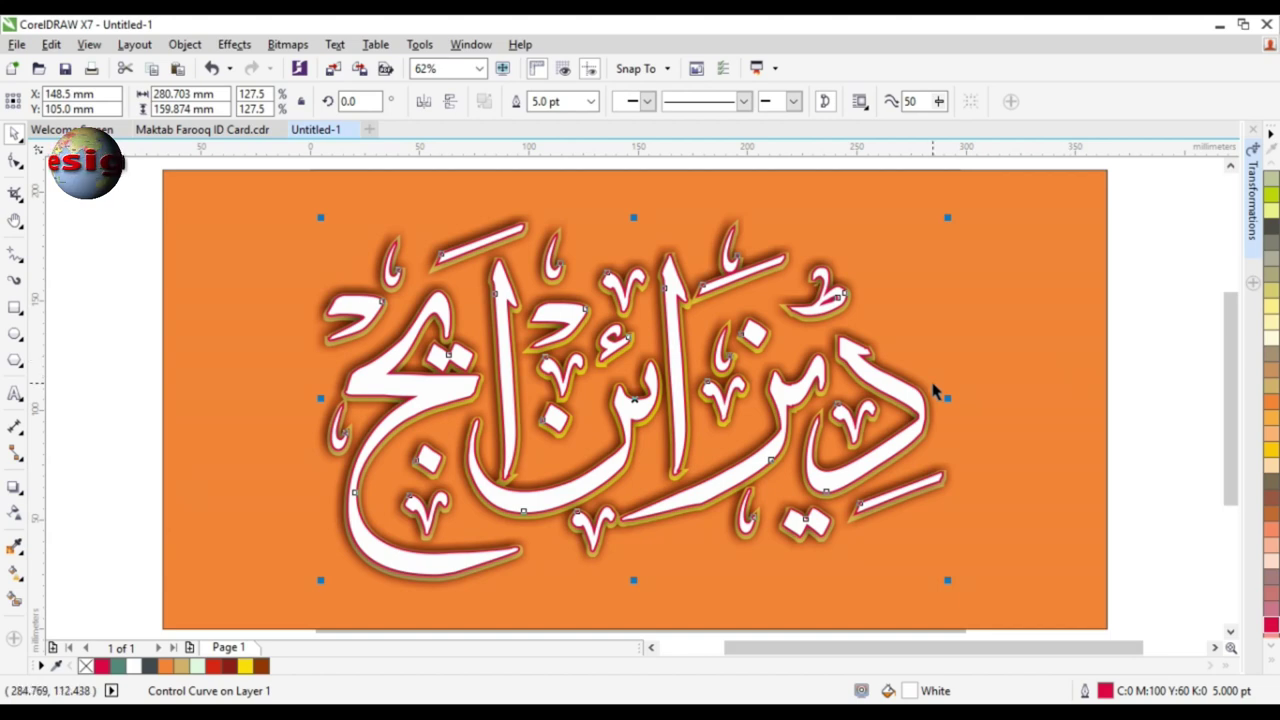
- Set the white calligraphy's outline width to 8 pt
{"action": "key", "text": "F12"}
{"action": "type", "text": "8"}
{"action": "key", "text": "Return"}
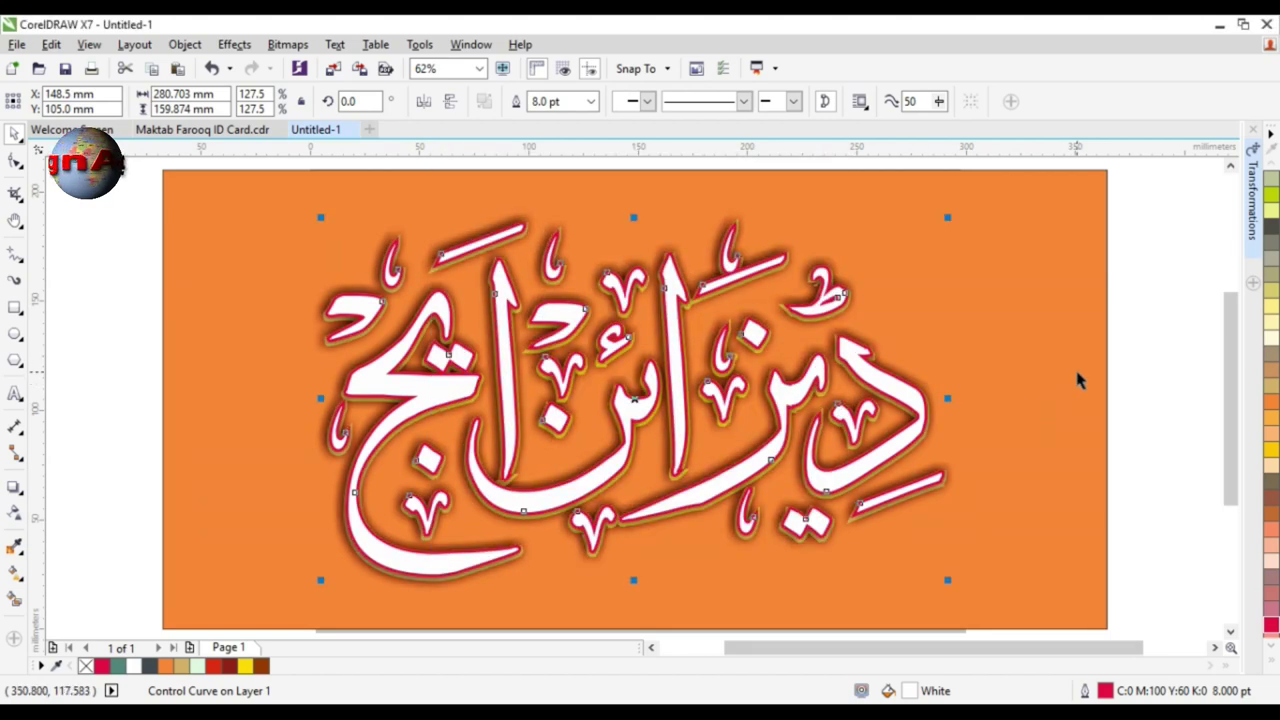
- Nudge the white calligraphy slightly left and up, to X 146.9 mm and Y 105.85 mm, offsetting it from its yellow-gold border
{"action": "key", "text": "Left"}
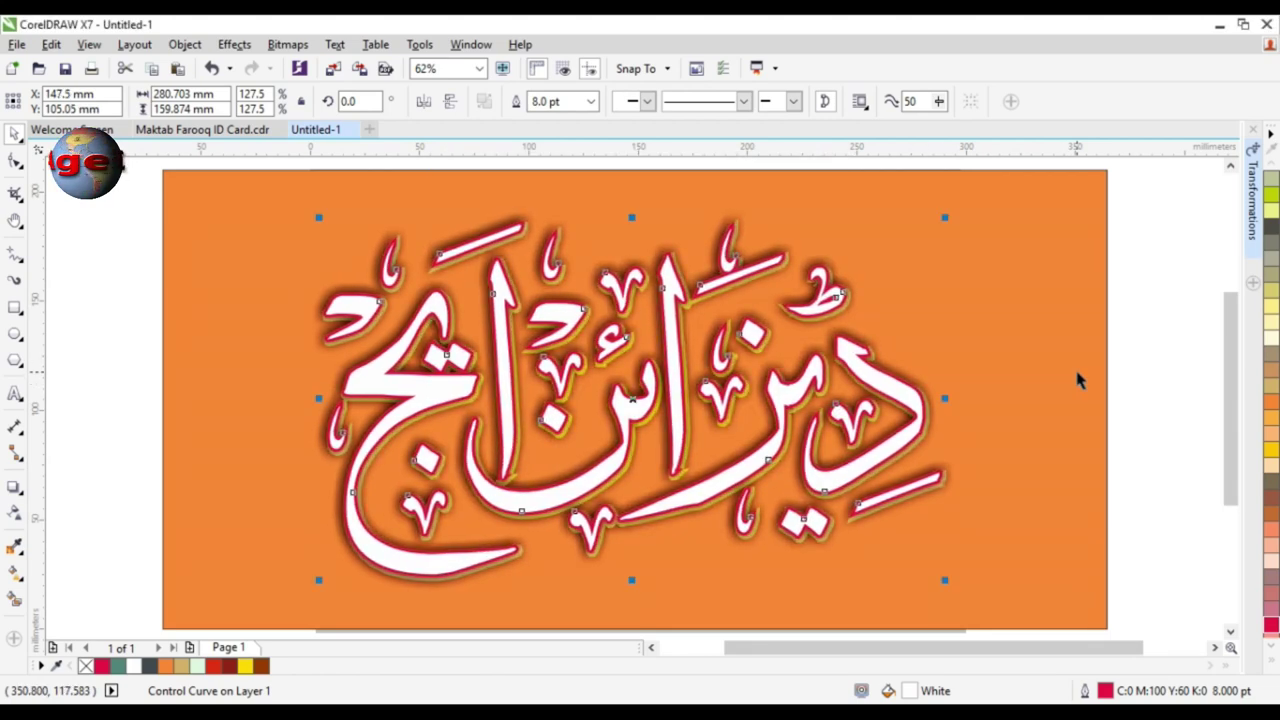
{"action": "key", "text": "Up"}
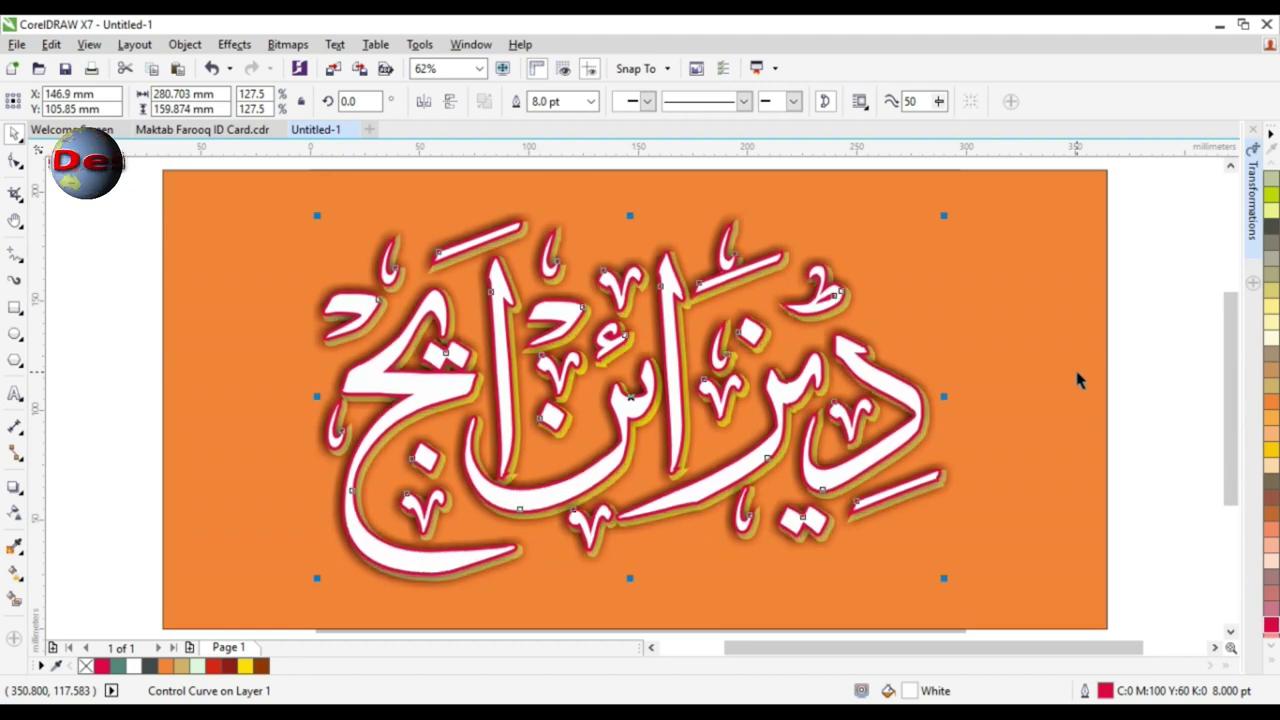
{"action": "left_click", "coordinate": [1078, 372]}
{"action": "key", "text": "Left"}
{"action": "key", "text": "Left"}
{"action": "key", "text": "Left"}
- Examine the offset between the crimson outline and the yellow-gold border up close, and preview the whole artwork full screen
{"action": "key", "text": "F2"}
{"action": "left_click_drag", "start_coordinate": [424, 322], "coordinate": [534, 368]}
{"action": "key", "text": "F3"}
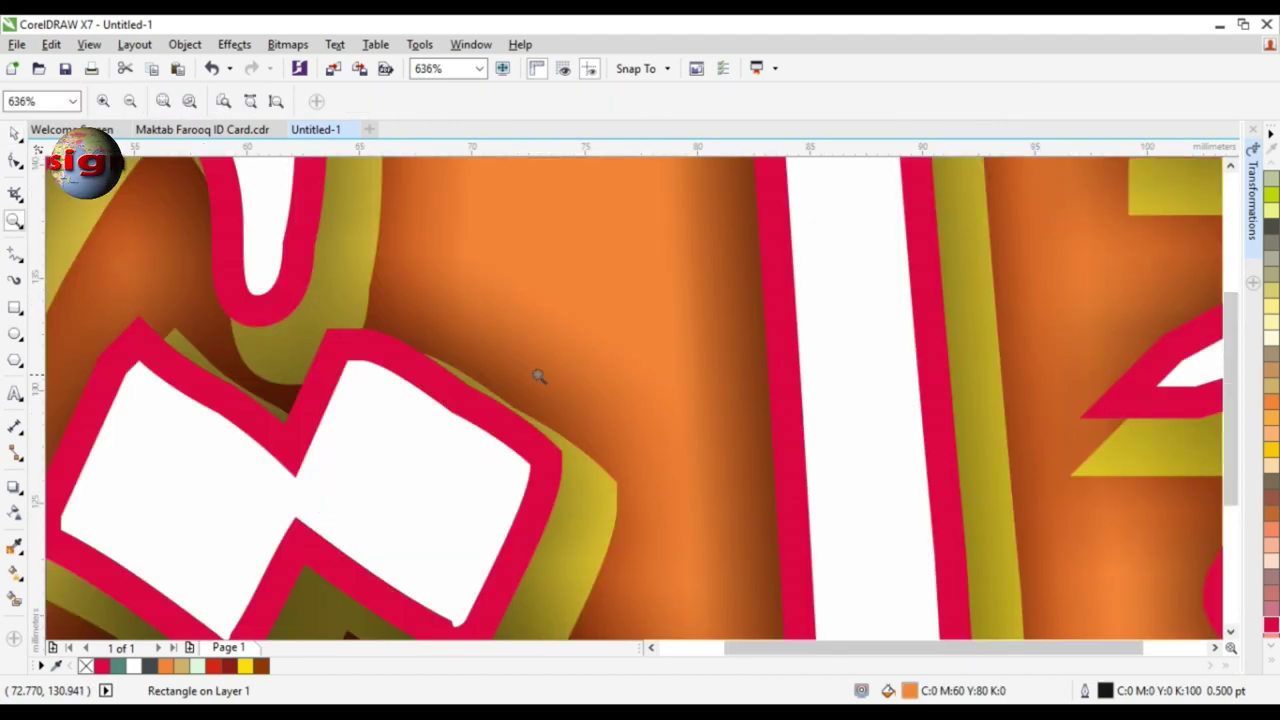
{"action": "key", "text": "space"}
{"action": "key", "text": "ctrl+z"}
{"action": "left_click", "coordinate": [538, 380]}
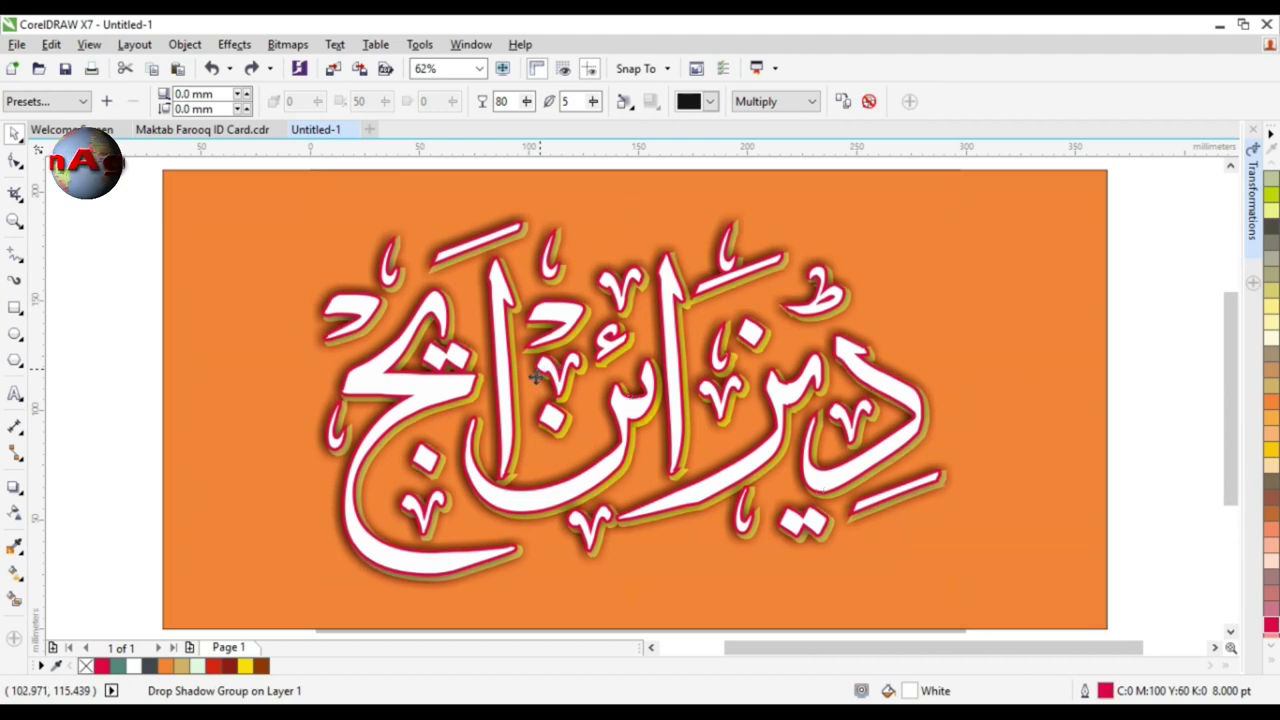
{"action": "left_click", "coordinate": [1125, 400]}
{"action": "key", "text": "F9"}
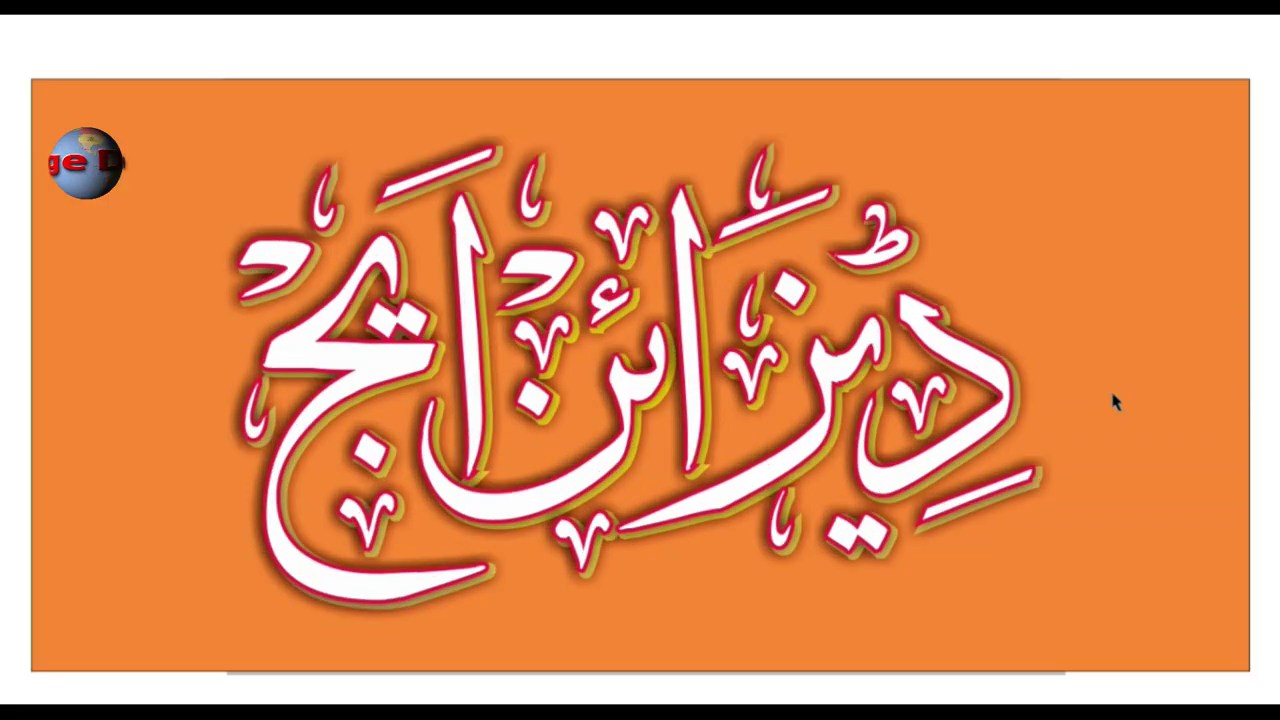
{"action": "left_click", "coordinate": [914, 567]}
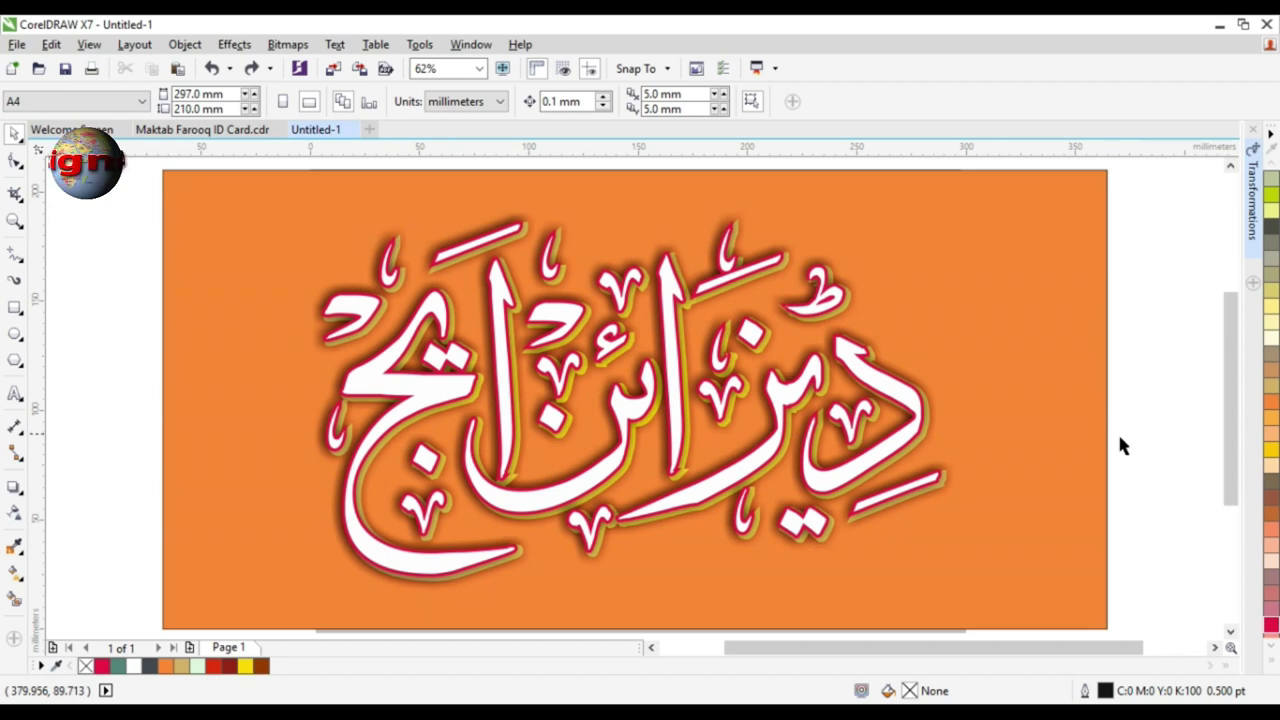
- Apply a vertical linear fountain fill to the white calligraphy, running downward from white to grey
{"action": "left_click", "coordinate": [889, 378]}
{"action": "key", "text": "g"}
{"action": "left_click_drag", "start_coordinate": [580, 286], "coordinate": [610, 521]}
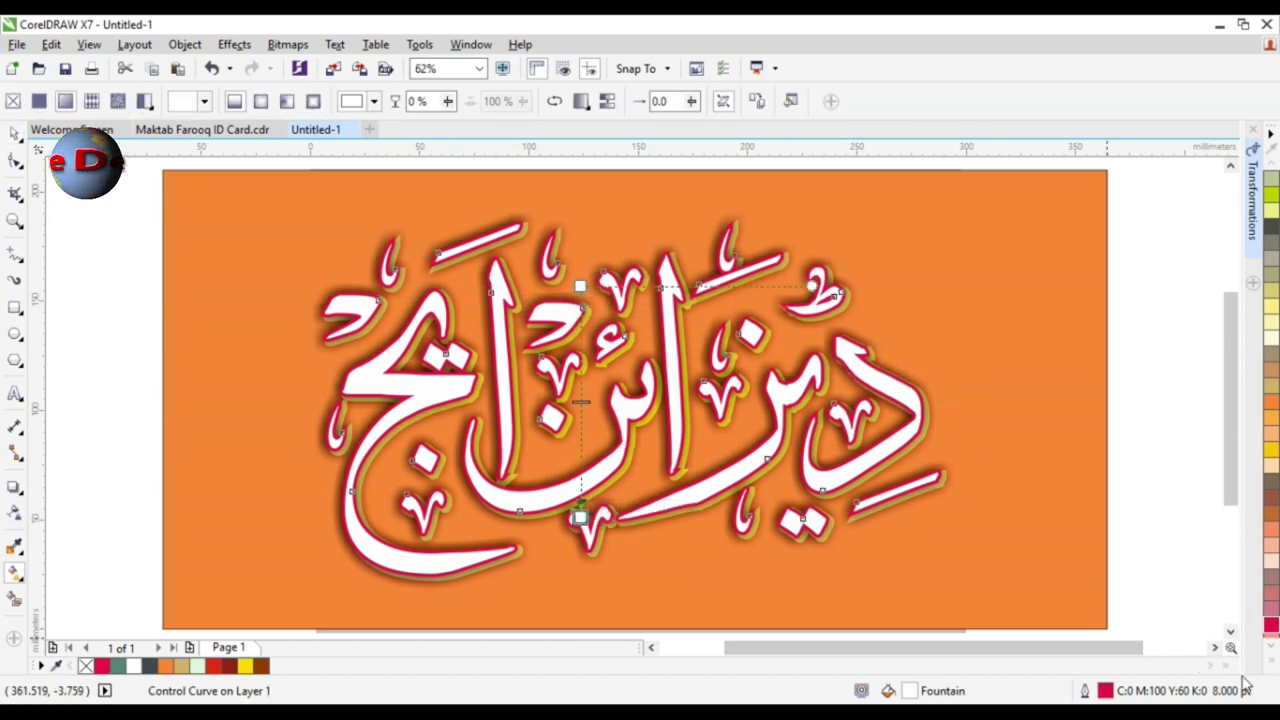
{"action": "left_click", "coordinate": [1272, 665]}
{"action": "left_click", "coordinate": [1205, 260]}
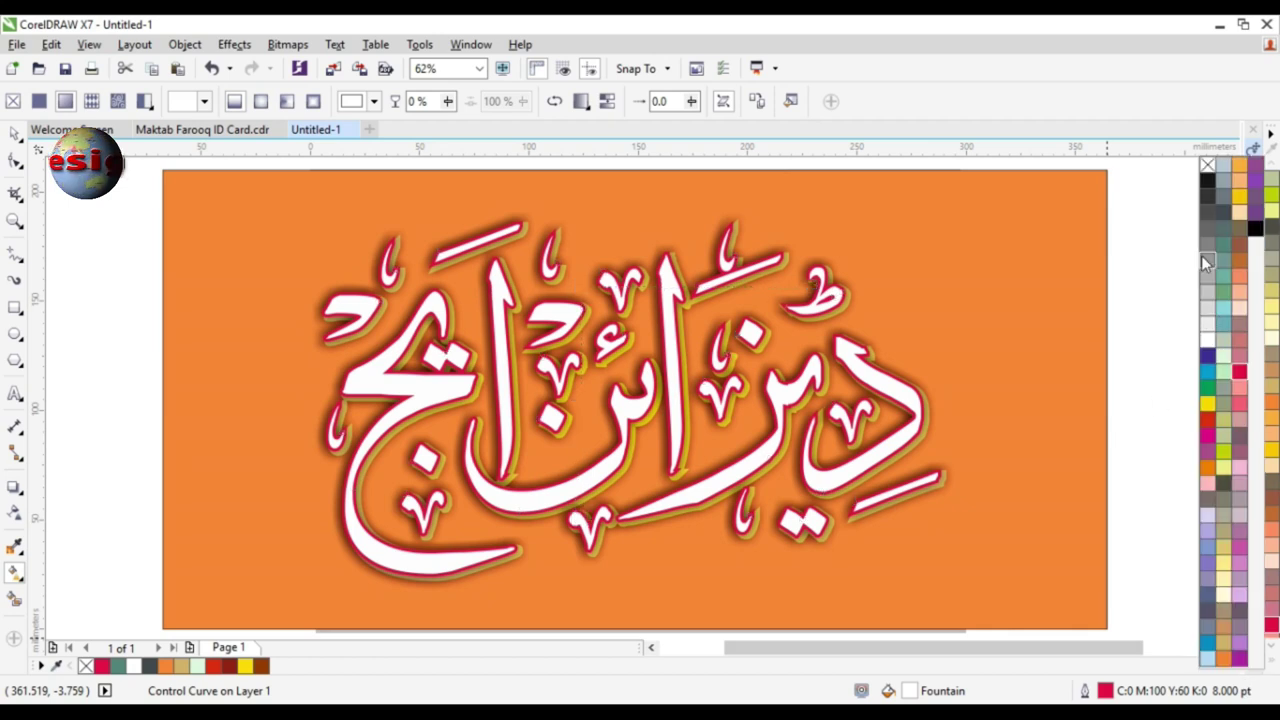
- Recolour the calligraphy's gradient with pale yellow at its upper end and lime green at its lower end
{"action": "left_click", "coordinate": [589, 282]}
{"action": "left_click", "coordinate": [585, 284]}
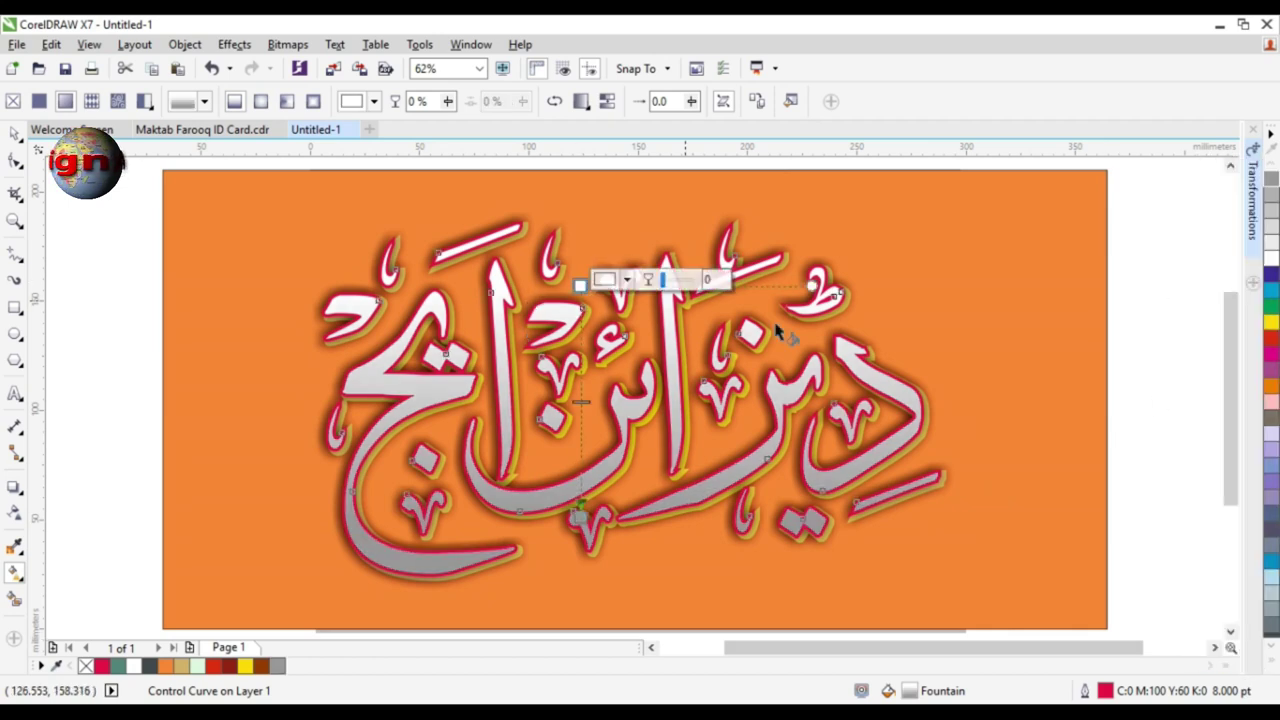
{"action": "left_click", "coordinate": [1272, 665]}
{"action": "left_click", "coordinate": [1224, 468]}
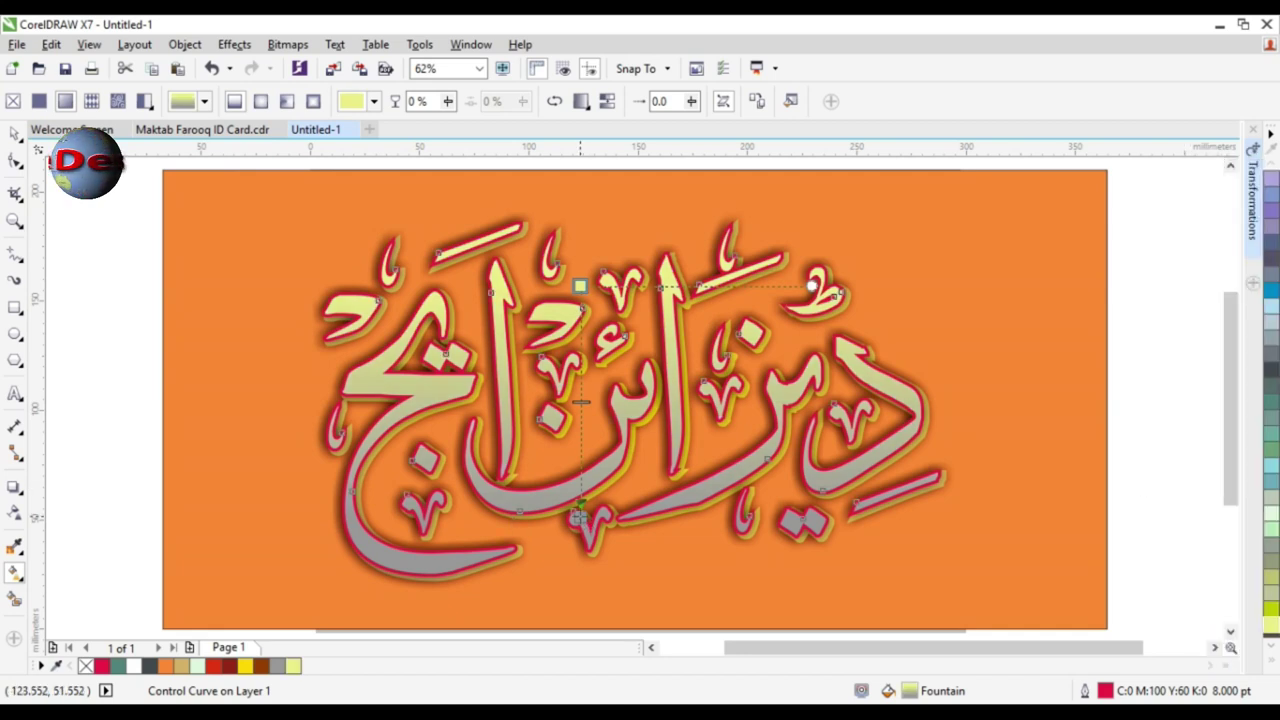
{"action": "left_click", "coordinate": [578, 514]}
{"action": "left_click", "coordinate": [1272, 613]}
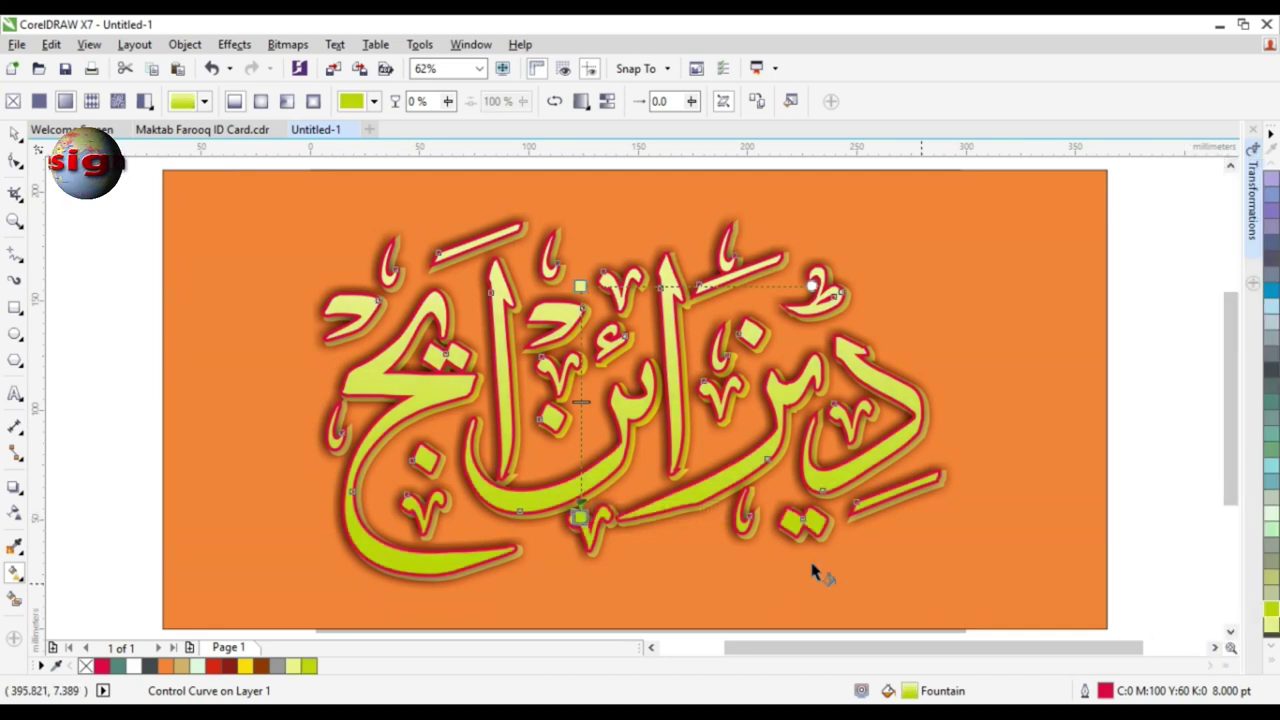
- Change the outline colour of the gradient-filled calligraphy to green
{"action": "key", "text": "space"}
{"action": "left_click", "coordinate": [682, 546]}
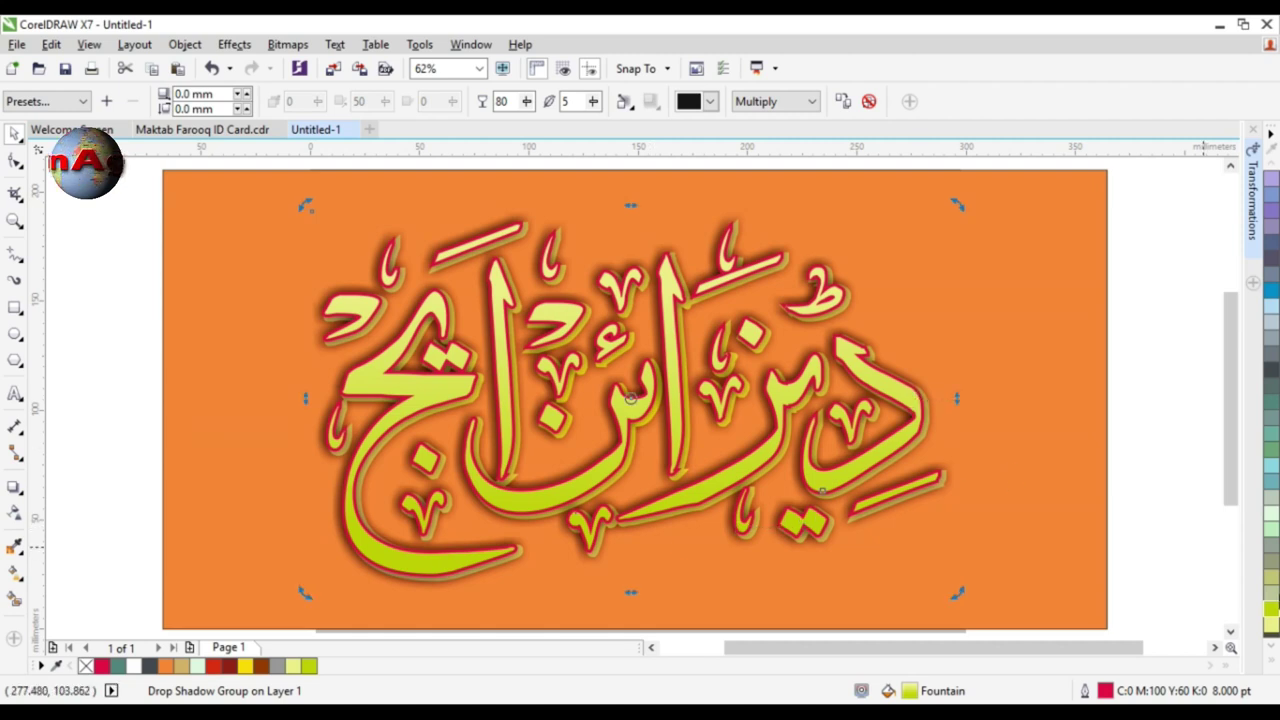
{"action": "left_click", "coordinate": [1270, 665]}
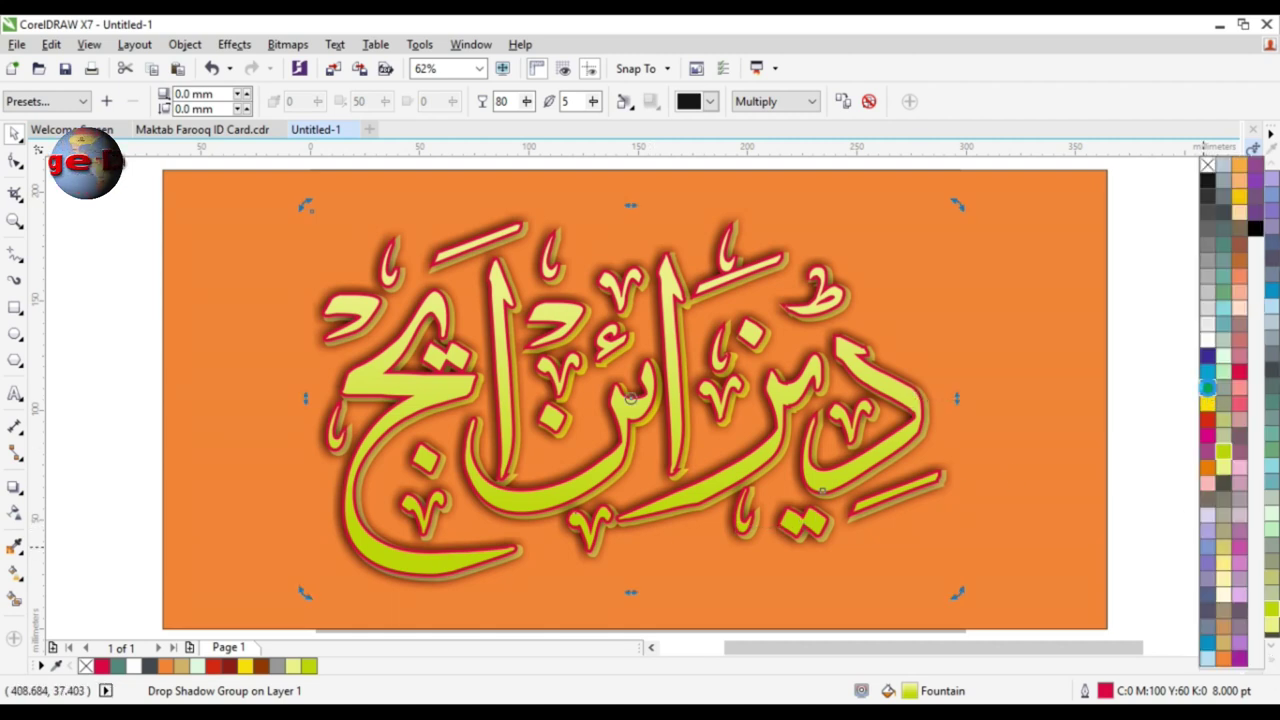
{"action": "right_click", "coordinate": [1208, 388]}
- Fill the orange background rectangle with green, C:100 M:0 Y:100 K:0
{"action": "left_click", "coordinate": [1104, 373]}
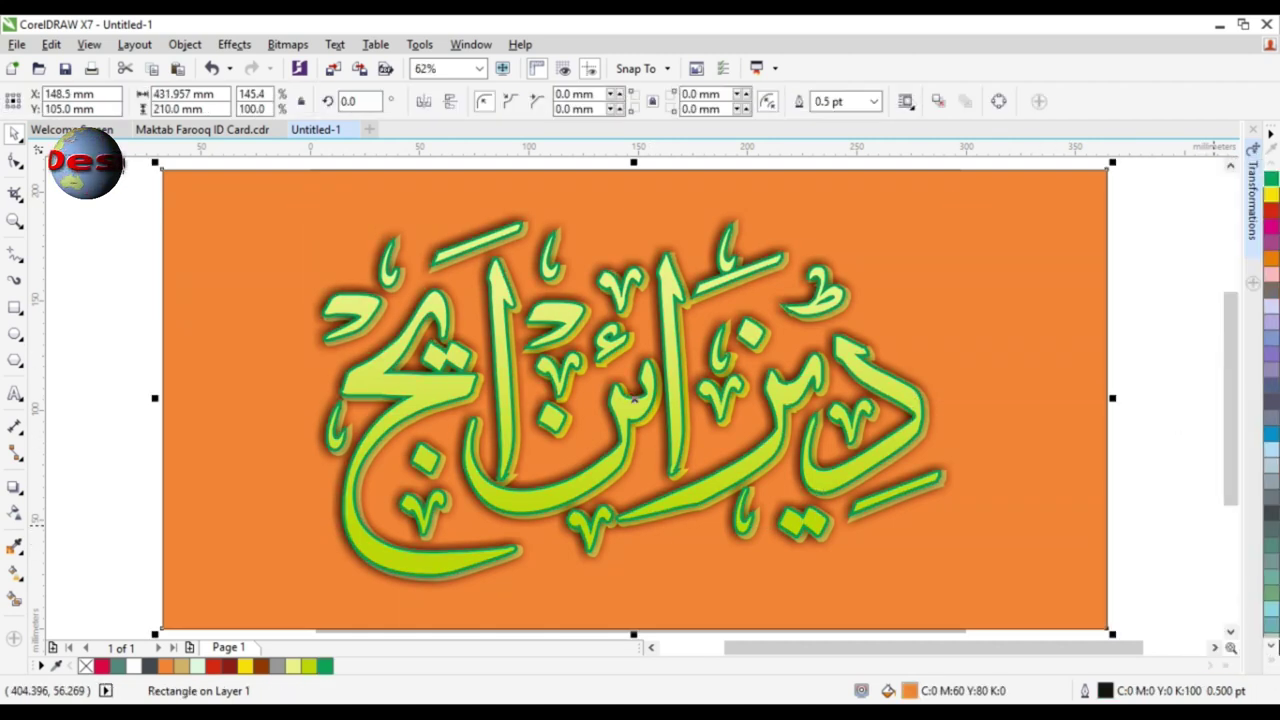
{"action": "left_click", "coordinate": [1273, 665]}
{"action": "left_click", "coordinate": [1207, 393]}
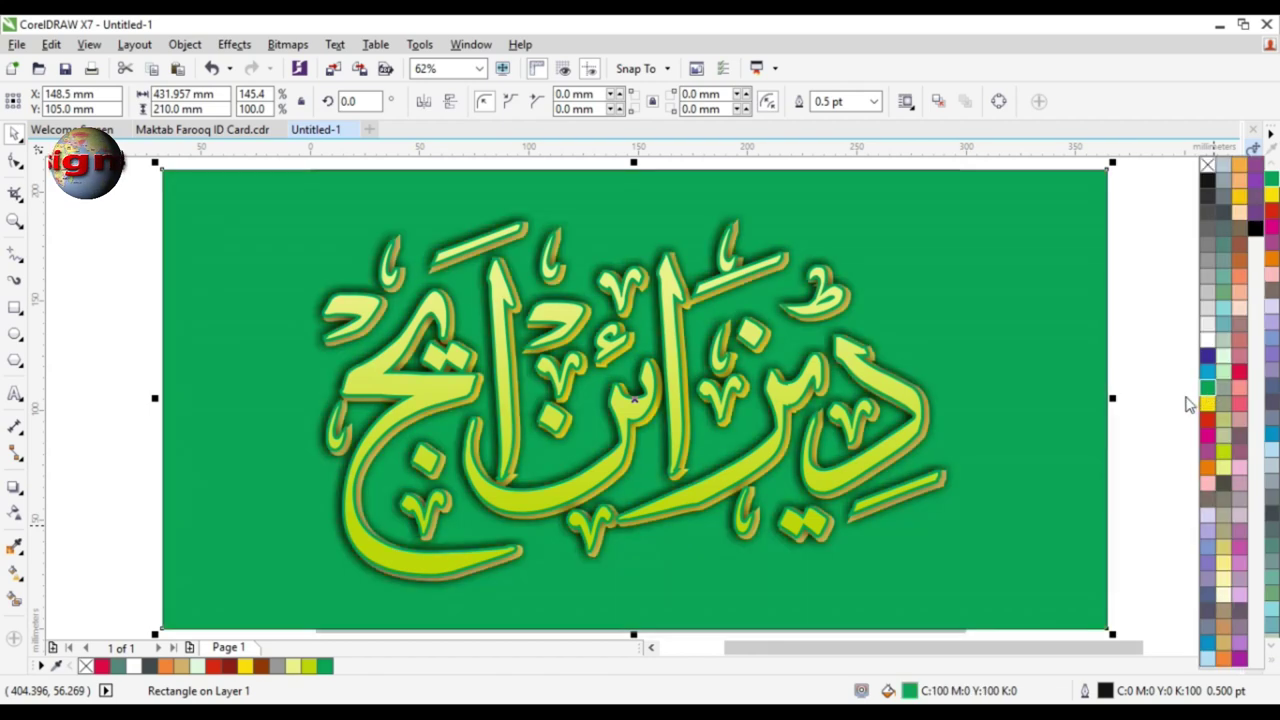
{"action": "left_click", "coordinate": [1121, 387]}
{"action": "left_click", "coordinate": [875, 377]}
{"action": "key", "text": "g"}
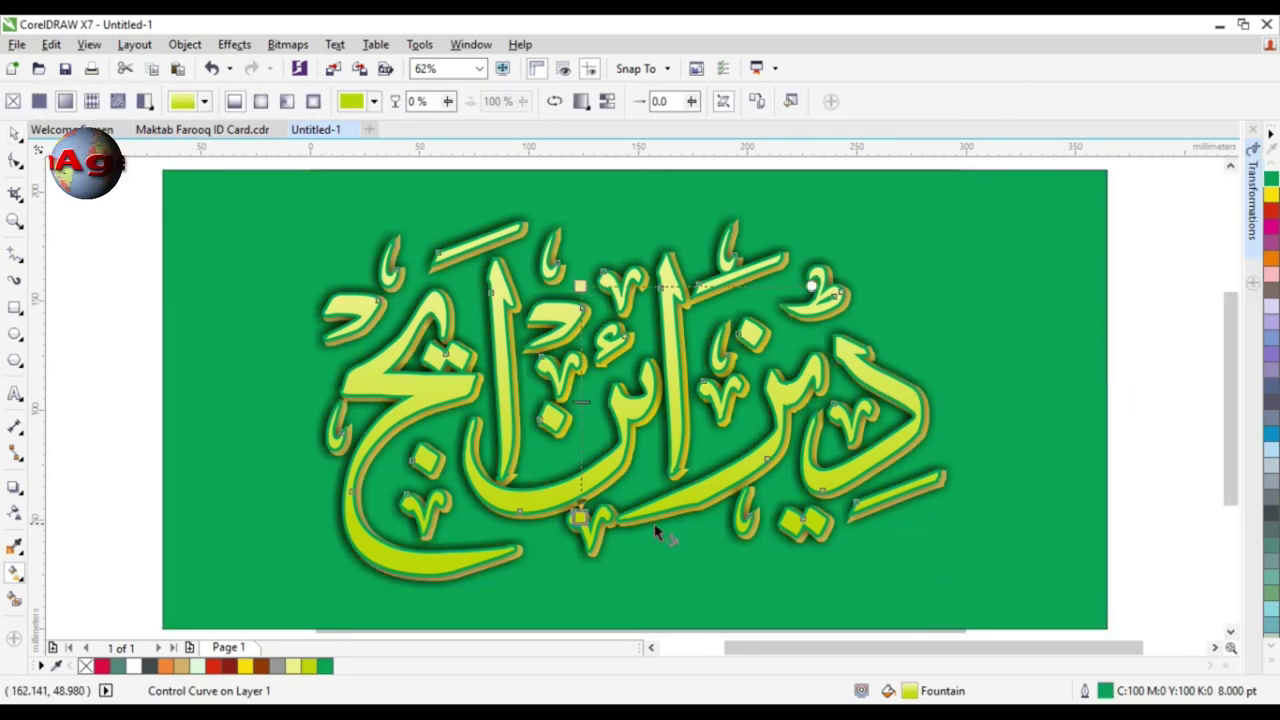
{"action": "key", "text": "space"}
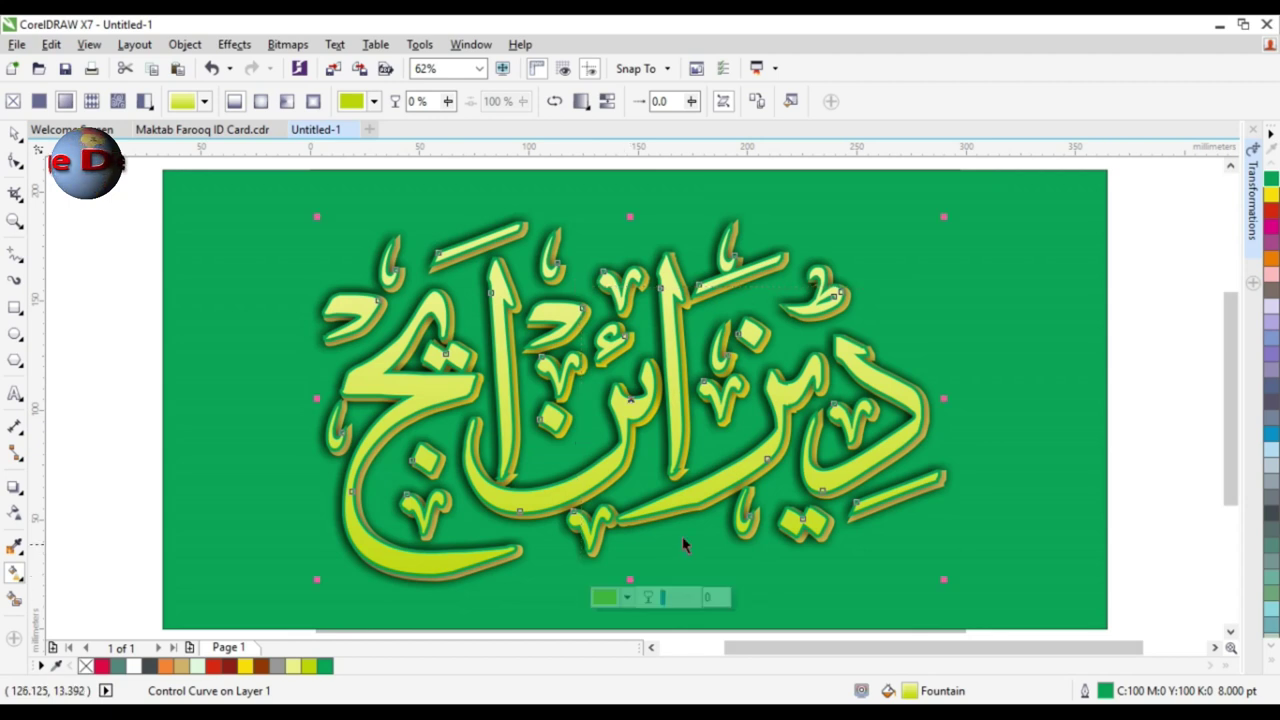
{"action": "left_click", "coordinate": [280, 372]}
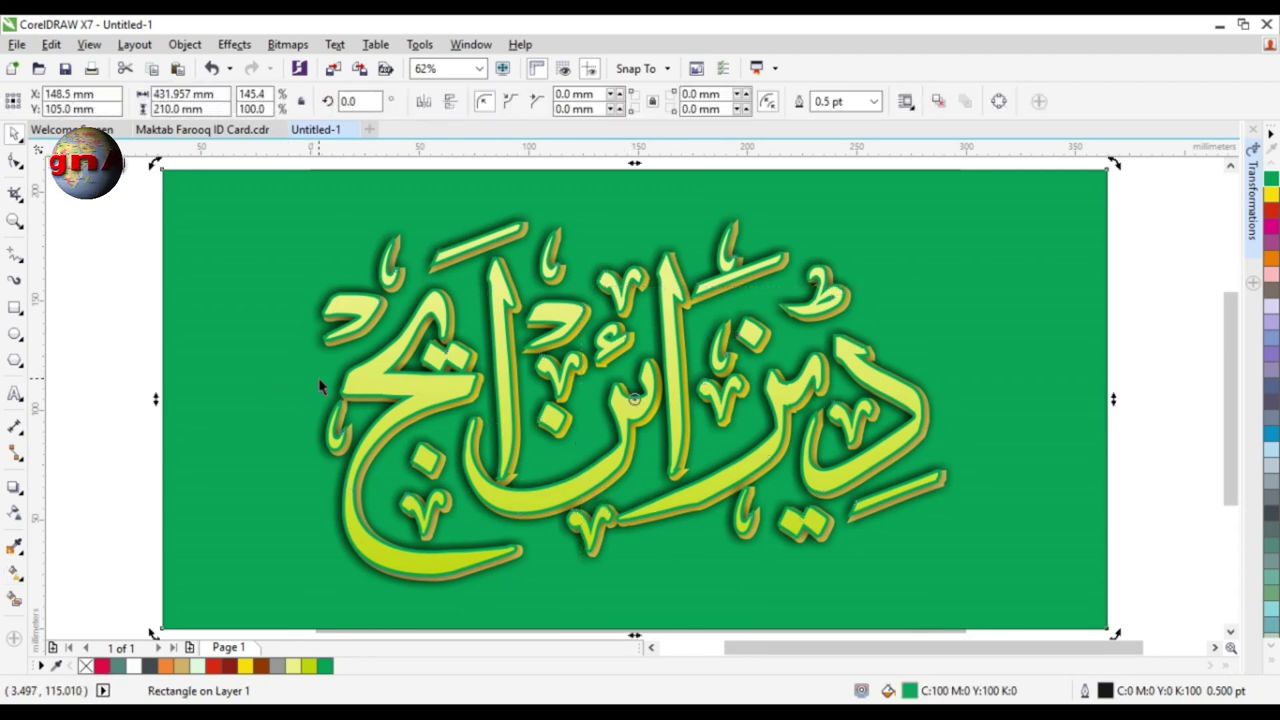
- Move the gradient front lettering aside to the right and fill the gold back lettering with black
{"action": "left_click", "coordinate": [371, 386]}
{"action": "left_click_drag", "start_coordinate": [371, 386], "coordinate": [936, 382]}
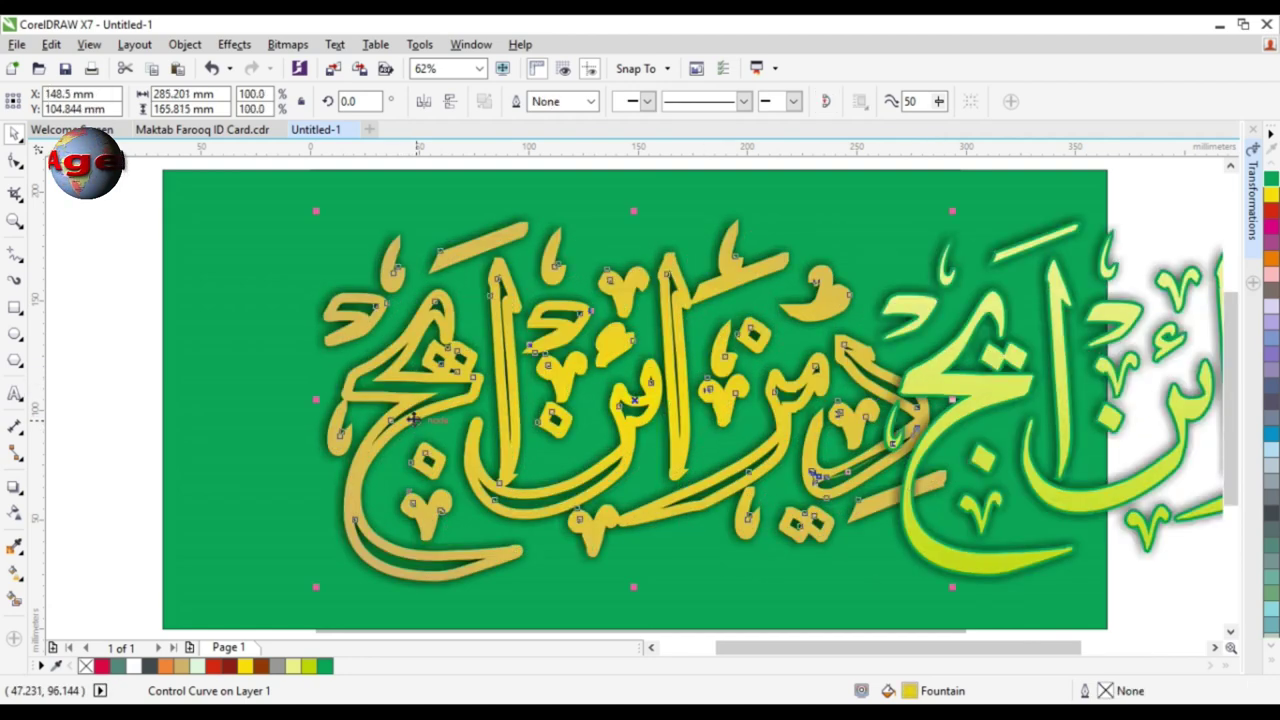
{"action": "left_click", "coordinate": [1273, 664]}
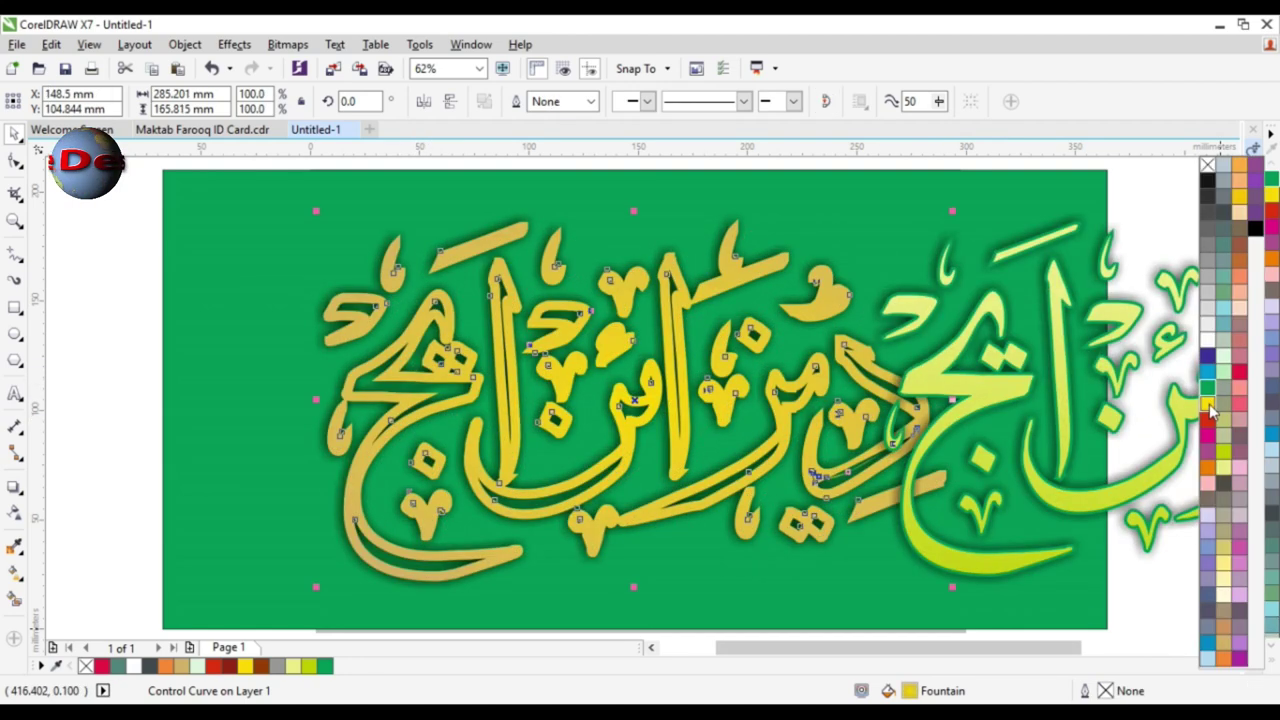
{"action": "left_click", "coordinate": [1208, 358]}
{"action": "left_click", "coordinate": [1256, 230]}
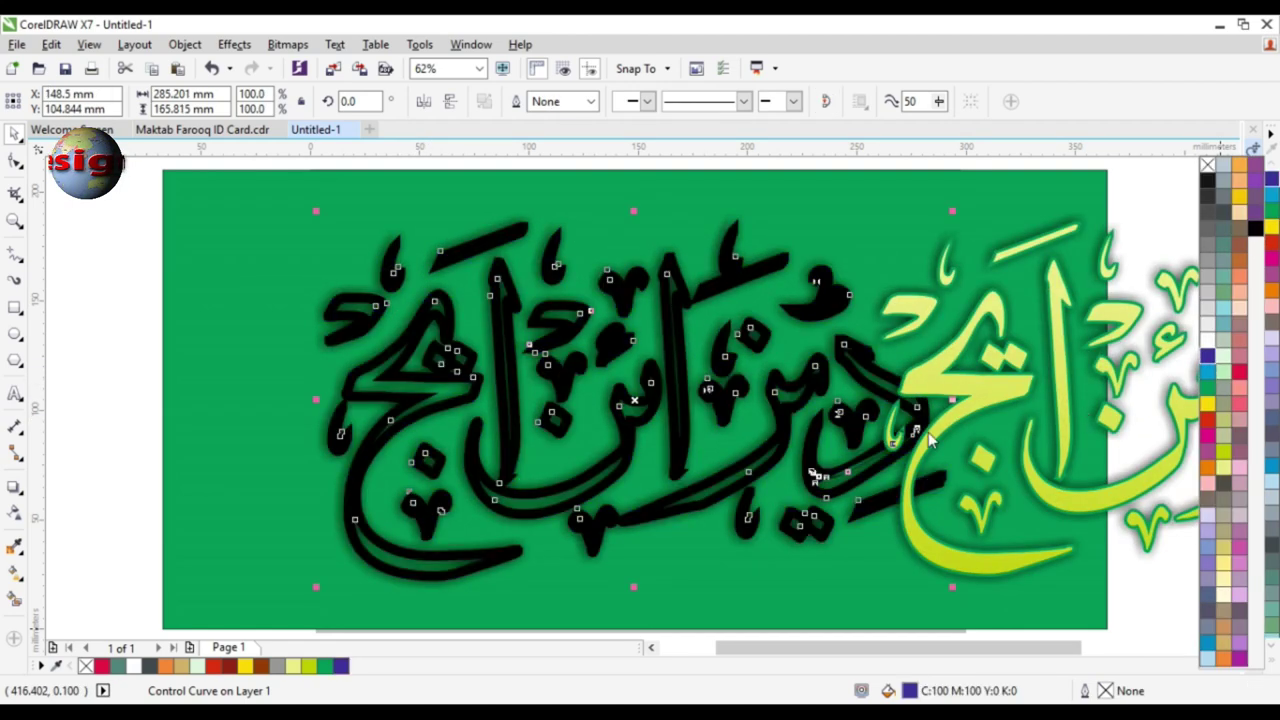
- Centre the gradient front lettering on the page so it lies over the black back lettering
{"action": "left_click", "coordinate": [1007, 397]}
{"action": "key", "text": "p"}
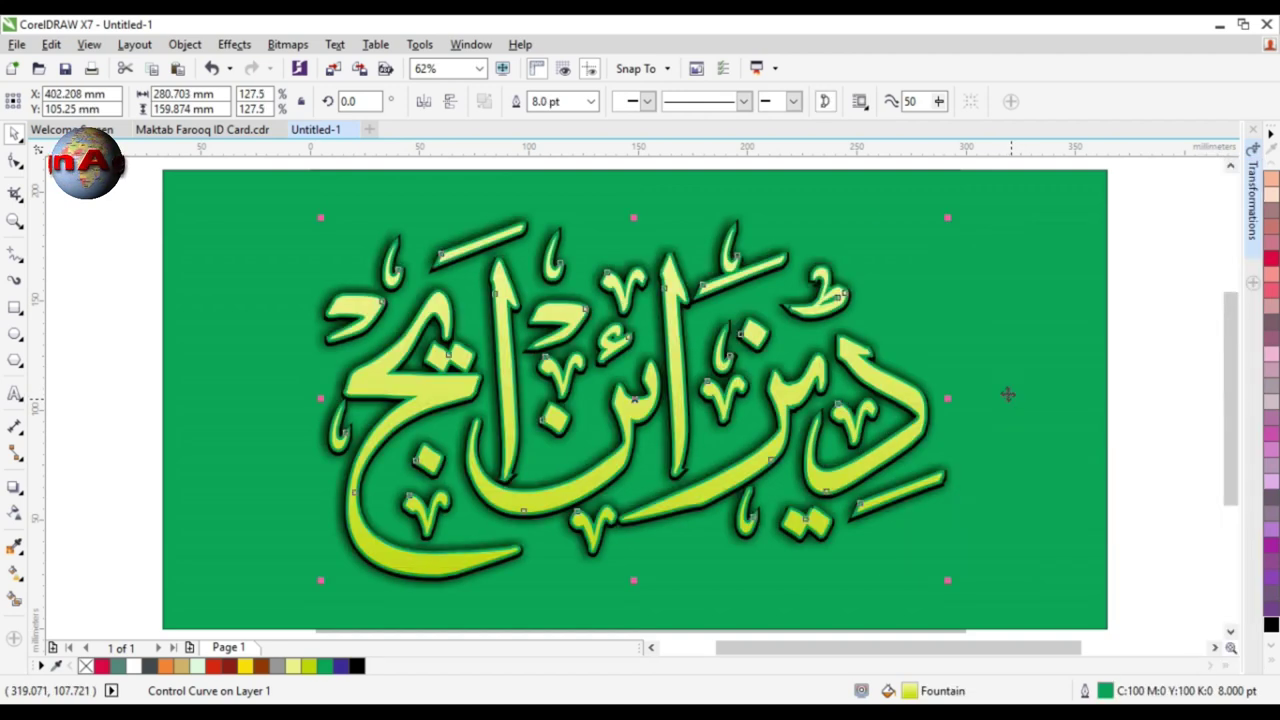
{"action": "left_click", "coordinate": [1114, 377]}
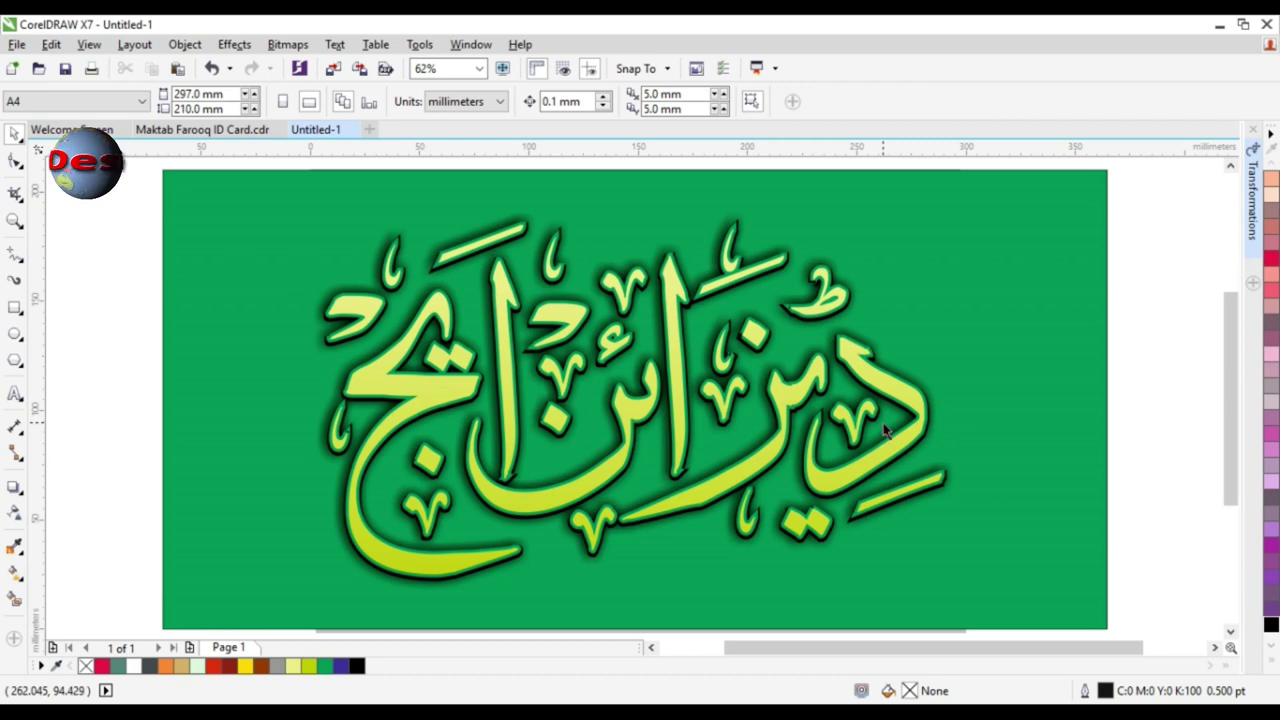
- Place a copy of the gradient front lettering beside the green rectangle, centred at about X 515 mm and Y 105 mm
{"action": "left_click", "coordinate": [505, 397]}
{"action": "middle_click", "coordinate": [505, 397]}
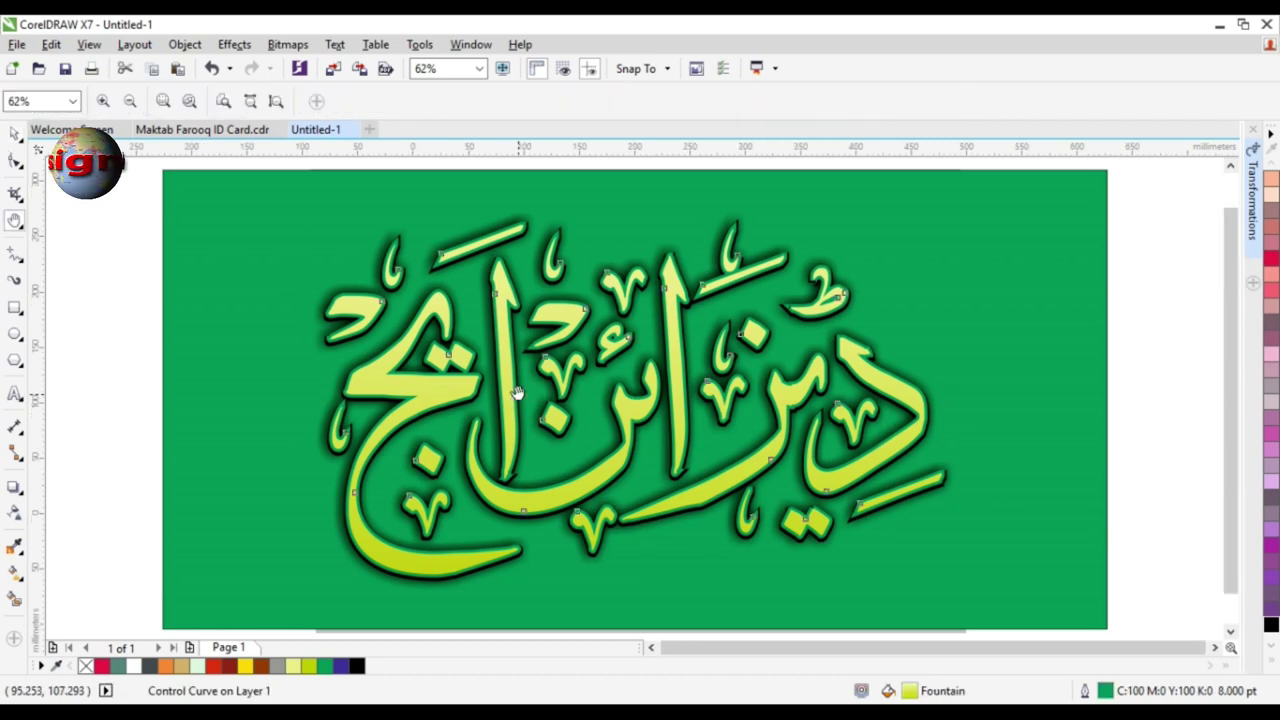
{"action": "scroll", "coordinate": [505, 397], "scroll_direction": "down", "scroll_amount": 1}
{"action": "left_click_drag", "start_coordinate": [551, 459], "coordinate": [957, 511]}
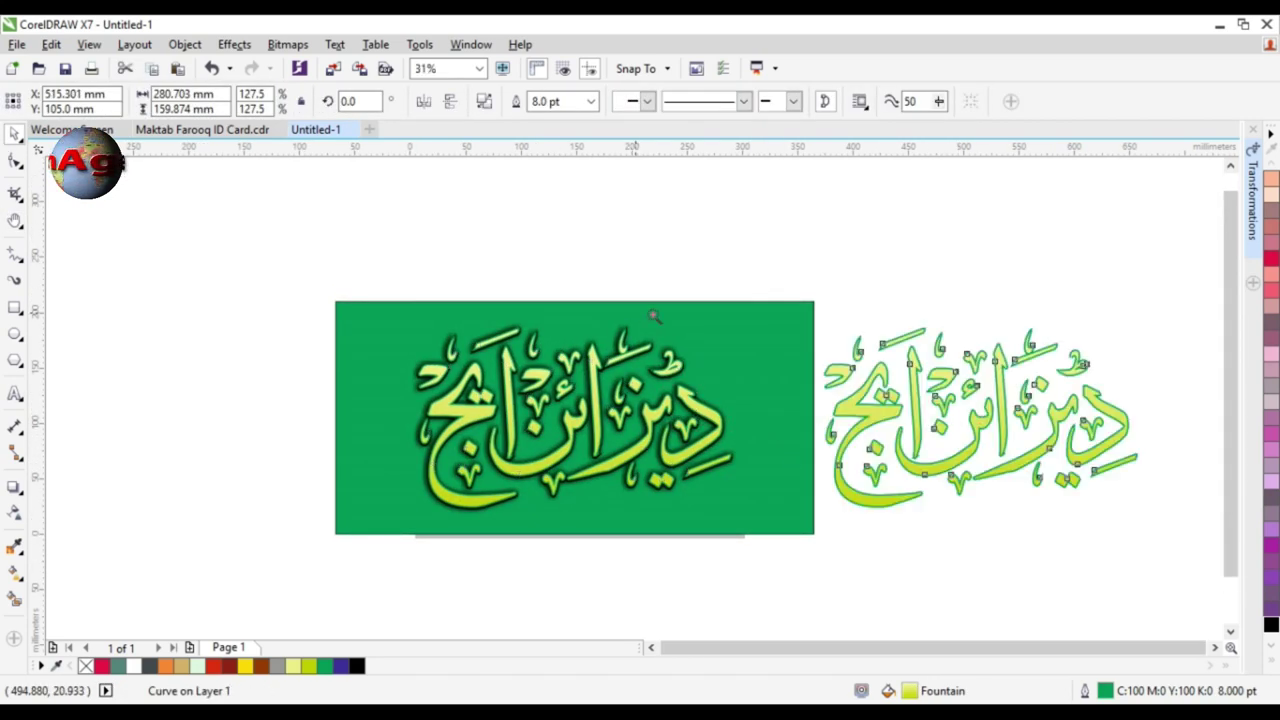
- Break the copied lettering beside the rectangle apart into separate curves
{"action": "key", "text": "F2"}
{"action": "left_click_drag", "start_coordinate": [685, 331], "coordinate": [1207, 590]}
{"action": "key", "text": "ctrl+k"}
{"action": "left_click", "coordinate": [955, 511]}
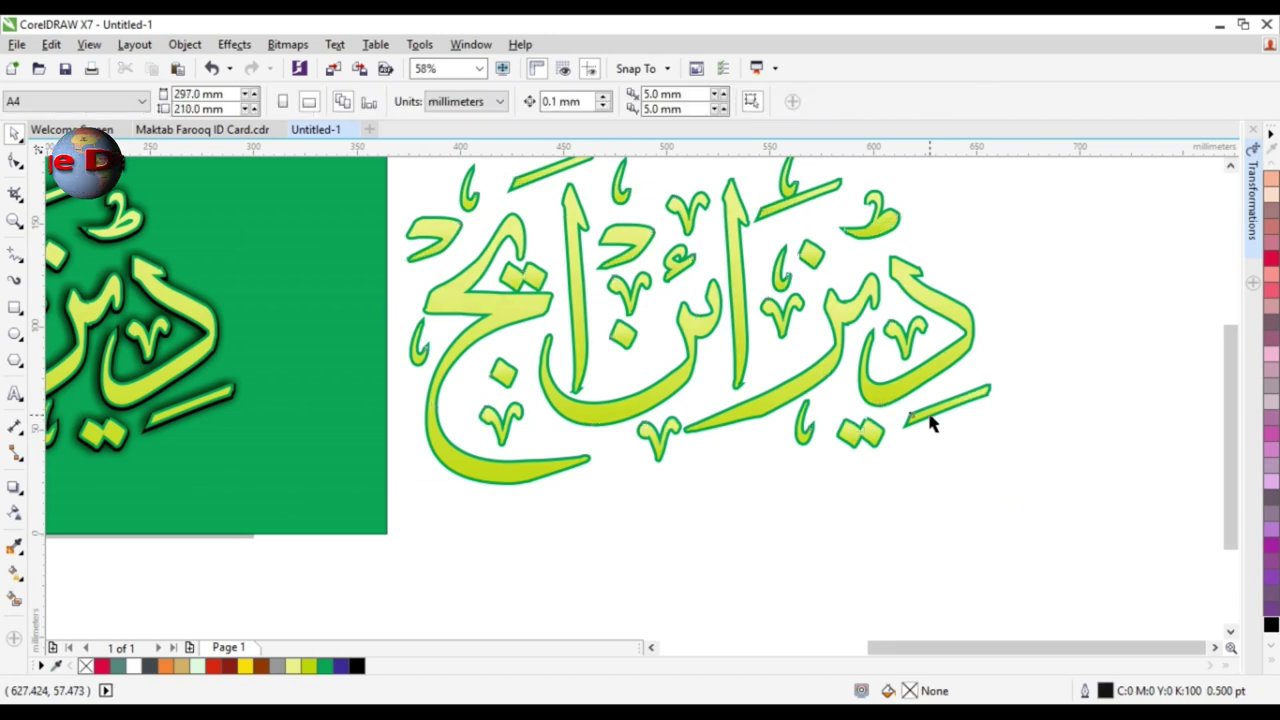
- Select the diacritics, the double dot and the ornamental marks in the right and middle parts of the copied lettering
{"action": "left_click", "coordinate": [930, 414]}
{"action": "left_click", "coordinate": [866, 431], "text": "shift"}
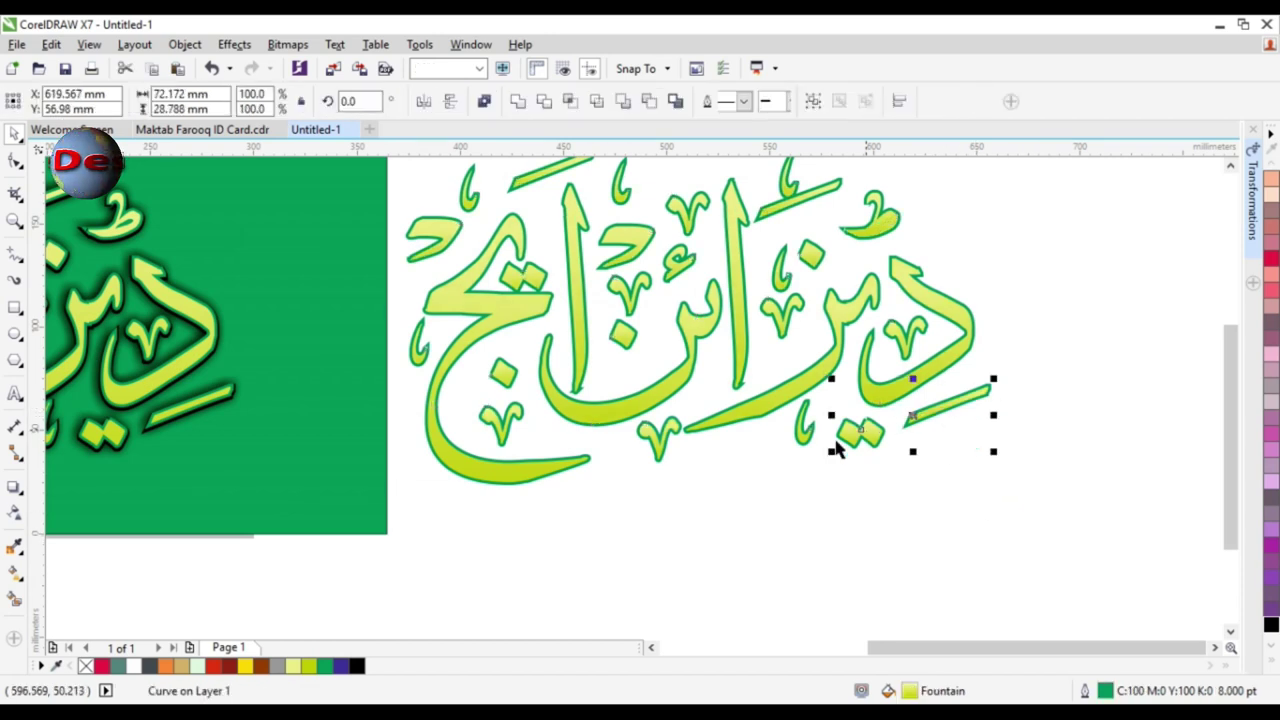
{"action": "left_click", "coordinate": [657, 452], "text": "shift"}
{"action": "left_click", "coordinate": [904, 342], "text": "shift"}
{"action": "left_click", "coordinate": [778, 318], "text": "shift"}
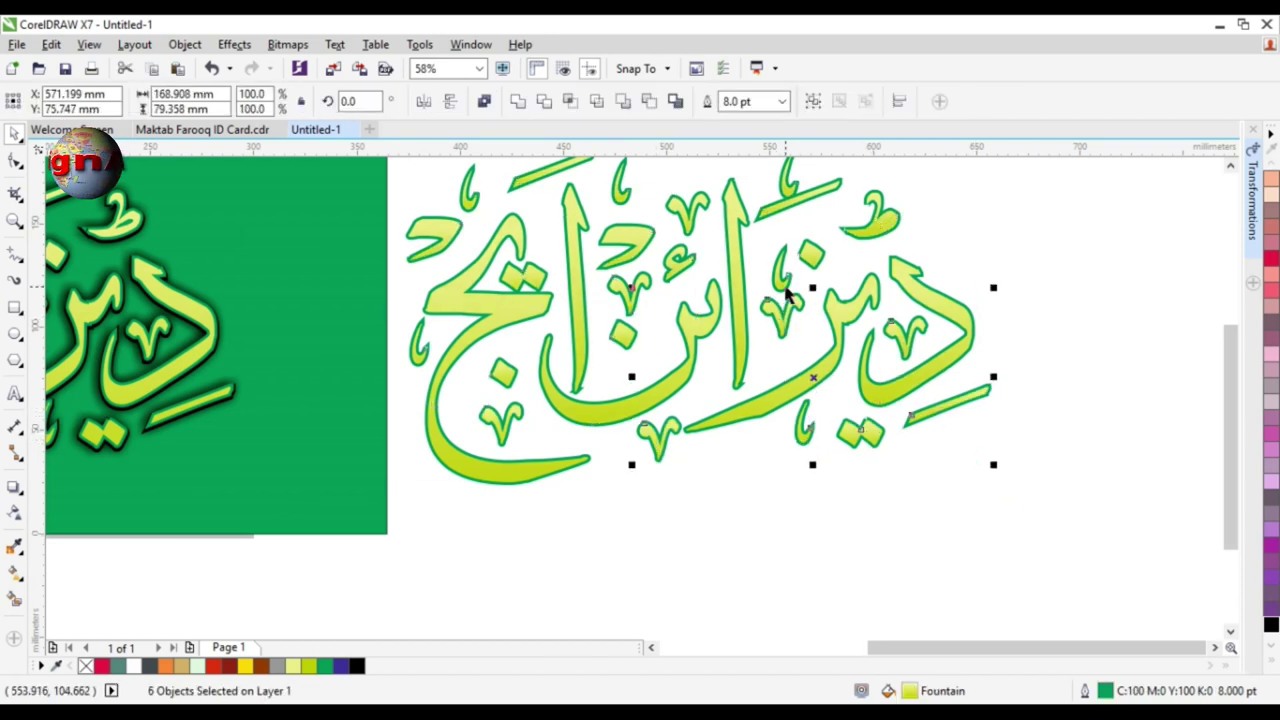
{"action": "left_click", "coordinate": [785, 288], "text": "shift"}
{"action": "left_click", "coordinate": [786, 186], "text": "shift"}
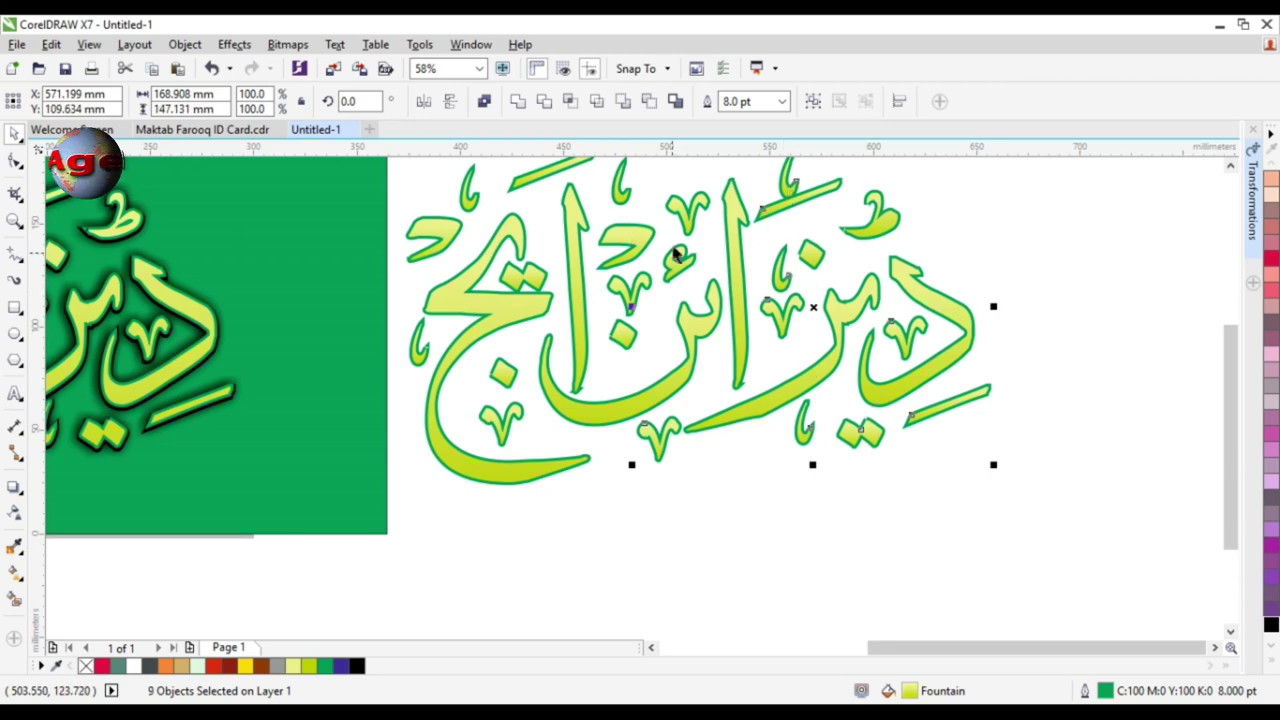
{"action": "left_click", "coordinate": [679, 252], "text": "shift"}
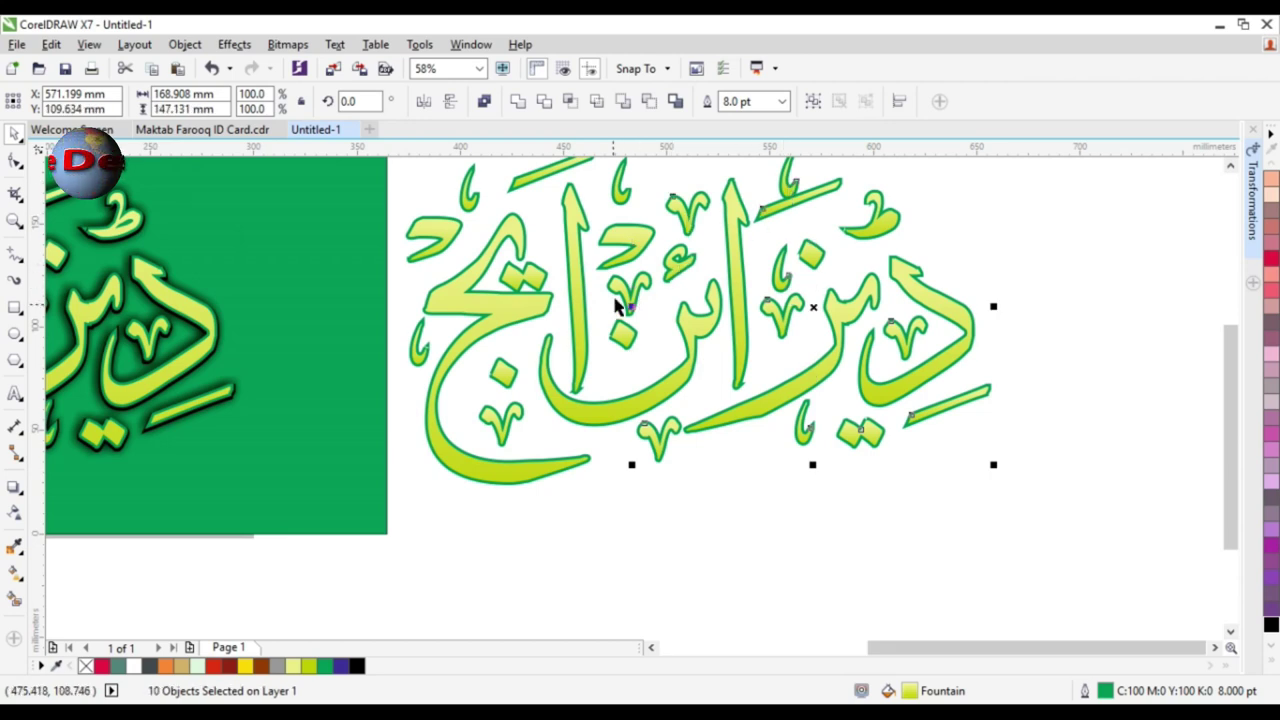
{"action": "left_click", "coordinate": [628, 302], "text": "shift"}
- Add the remaining marks on the left to the selection, fill all the selected marks with black and group them
{"action": "key", "text": "h"}
{"action": "left_click_drag", "start_coordinate": [626, 294], "coordinate": [665, 405]}
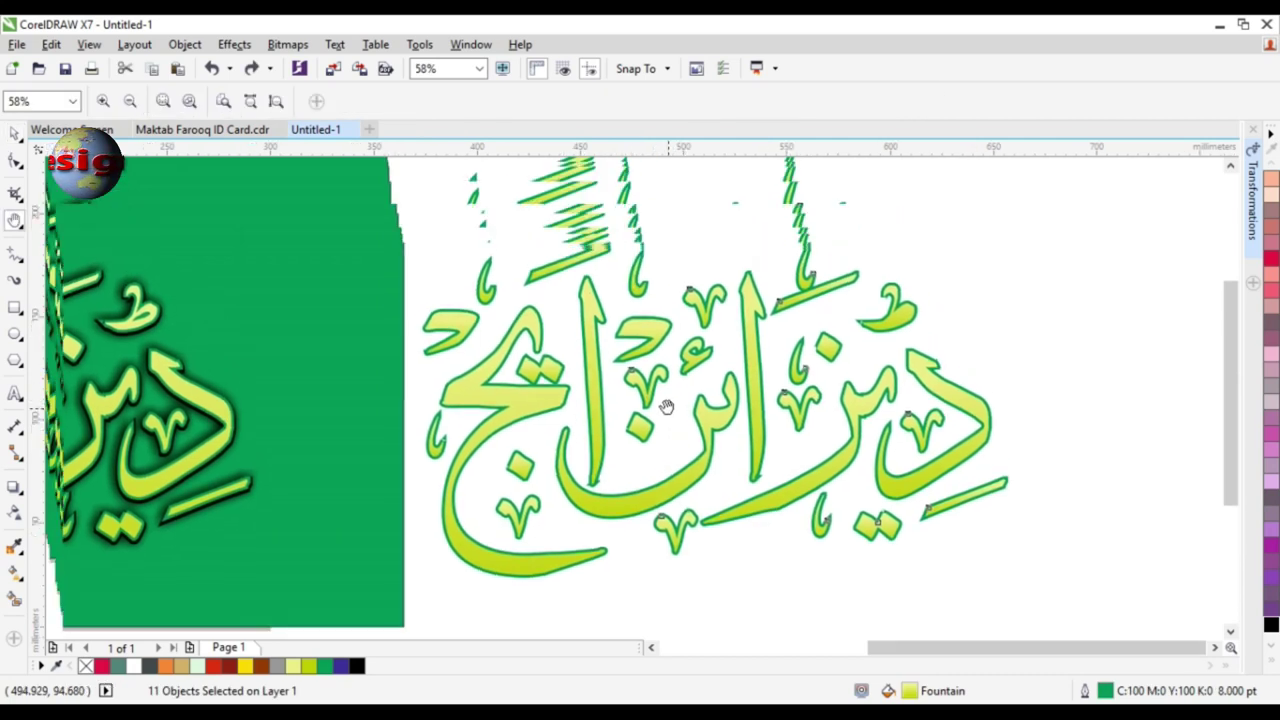
{"action": "key", "text": "space"}
{"action": "left_click", "coordinate": [570, 273], "text": "shift"}
{"action": "left_click", "coordinate": [490, 290], "text": "shift"}
{"action": "left_click", "coordinate": [460, 413], "text": "shift"}
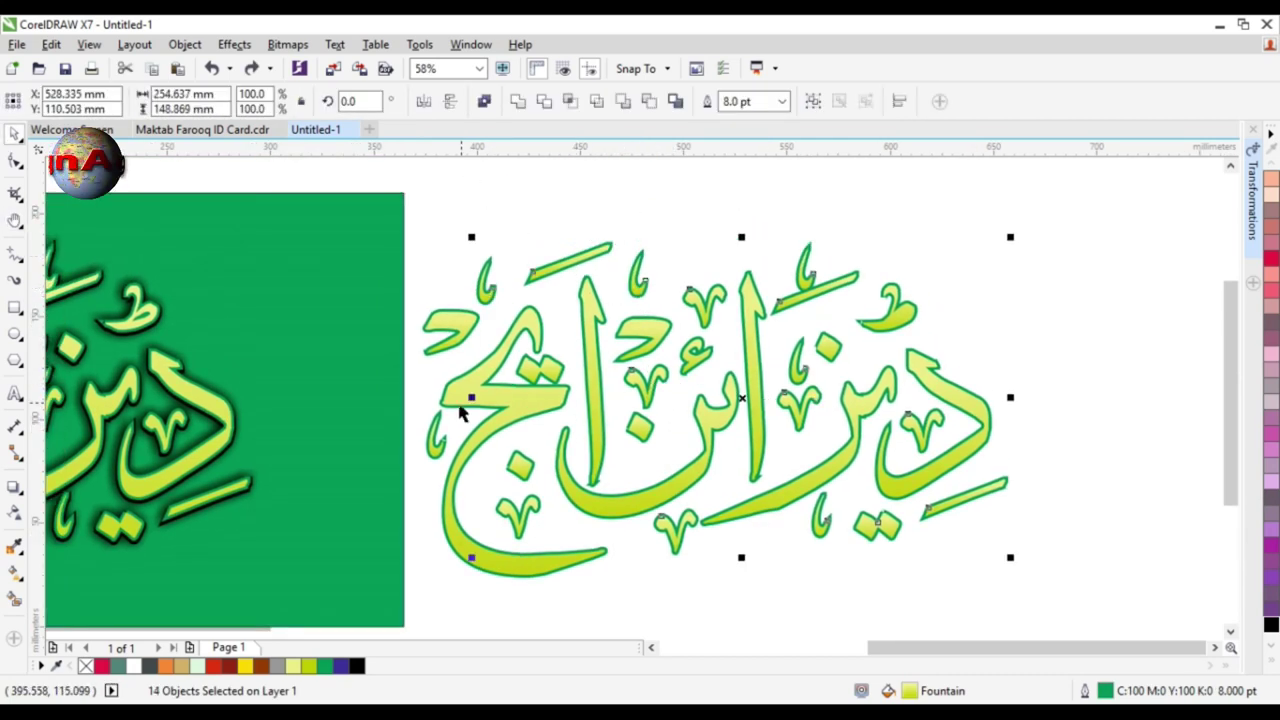
{"action": "left_click", "coordinate": [436, 443], "text": "shift"}
{"action": "key", "text": "Delete"}
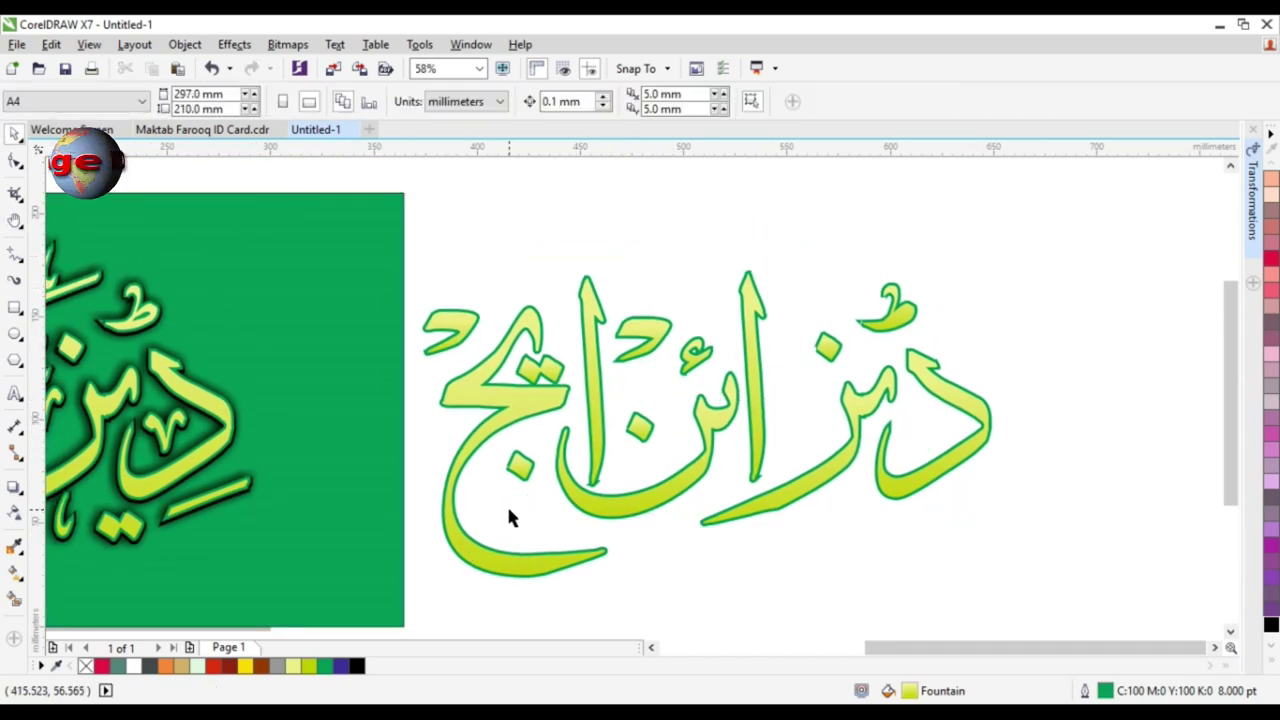
{"action": "key", "text": "ctrl+z"}
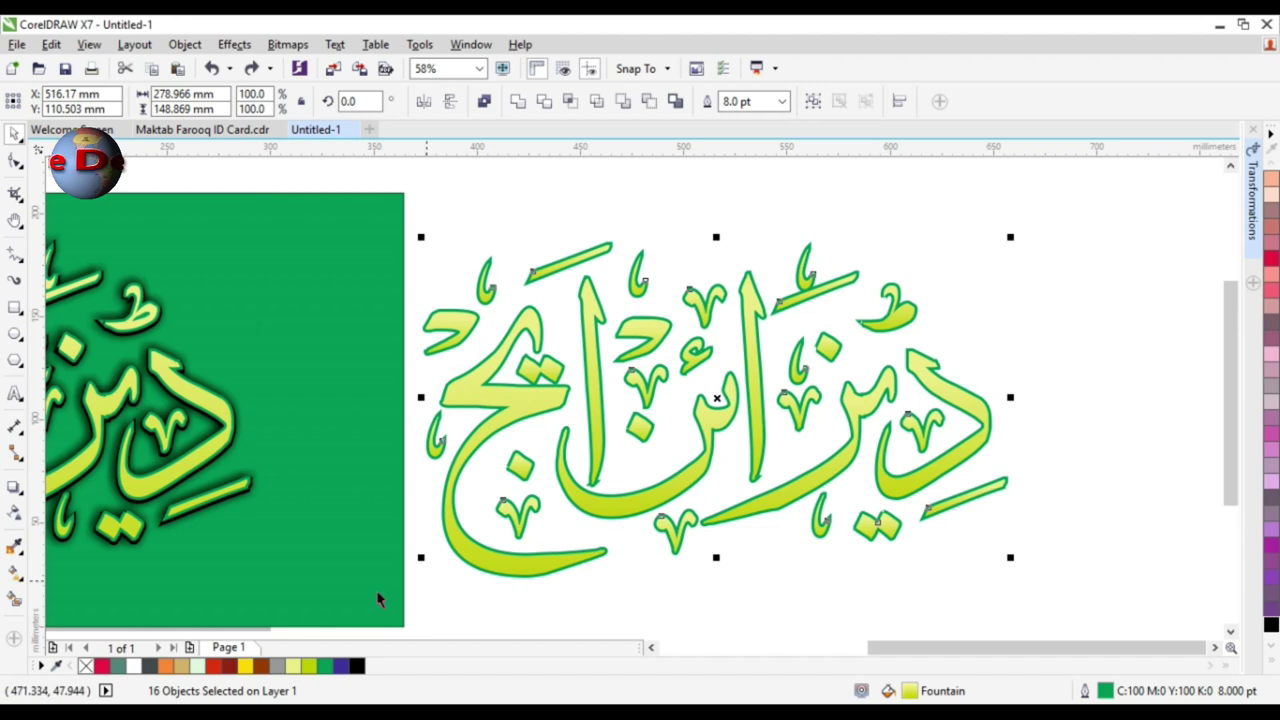
{"action": "left_click", "coordinate": [357, 666]}
{"action": "key", "text": "ctrl+g"}
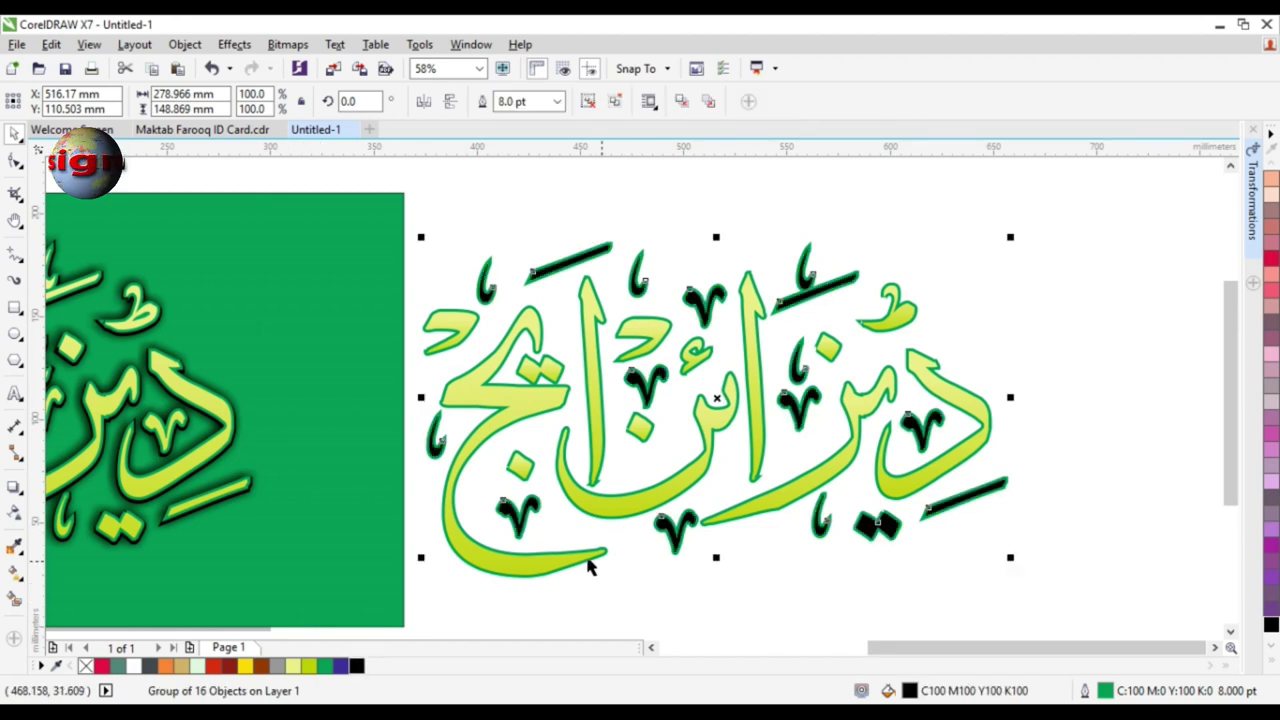
- Group the remaining yellow-green letters of the copy without the black marks
{"action": "scroll", "coordinate": [562, 517], "scroll_direction": "down", "scroll_amount": 2}
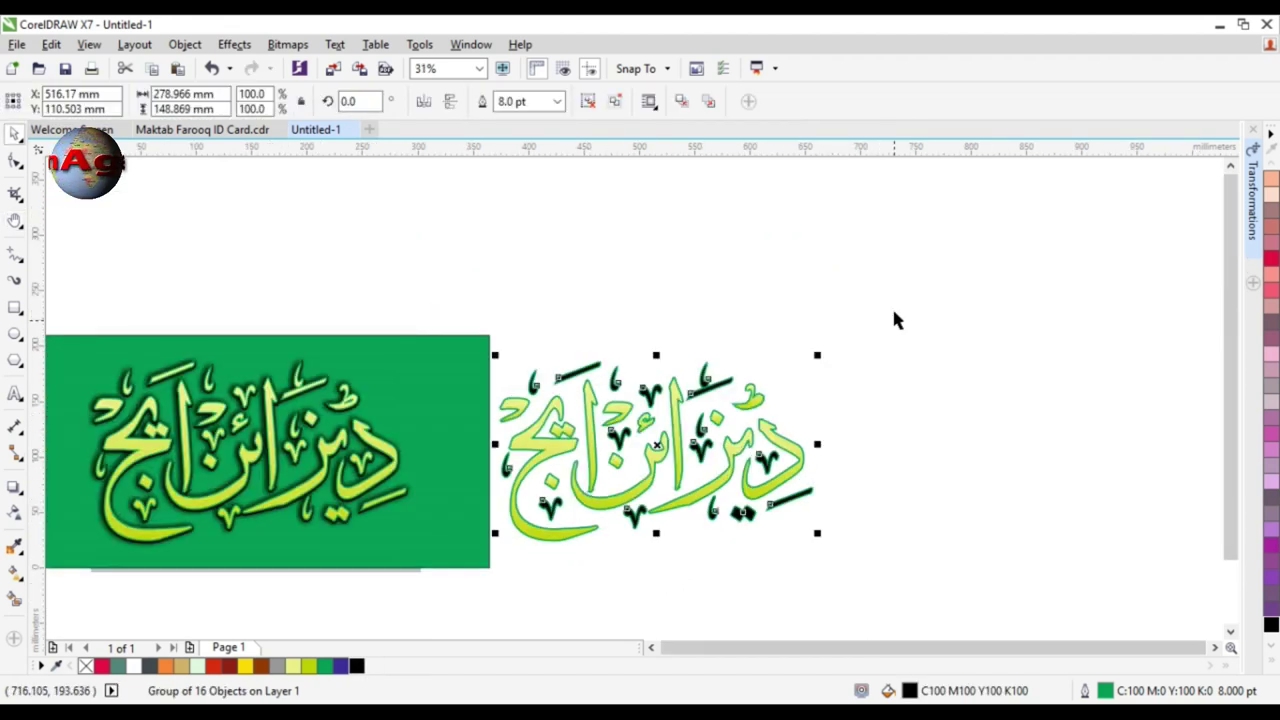
{"action": "left_click_drag", "start_coordinate": [893, 314], "coordinate": [415, 584]}
{"action": "left_click", "coordinate": [634, 516], "text": "shift"}
{"action": "key", "text": "ctrl+g"}
- Group the copy's letters and black marks together and centre them on the page over the original lettering
{"action": "left_click_drag", "start_coordinate": [449, 286], "coordinate": [892, 606]}
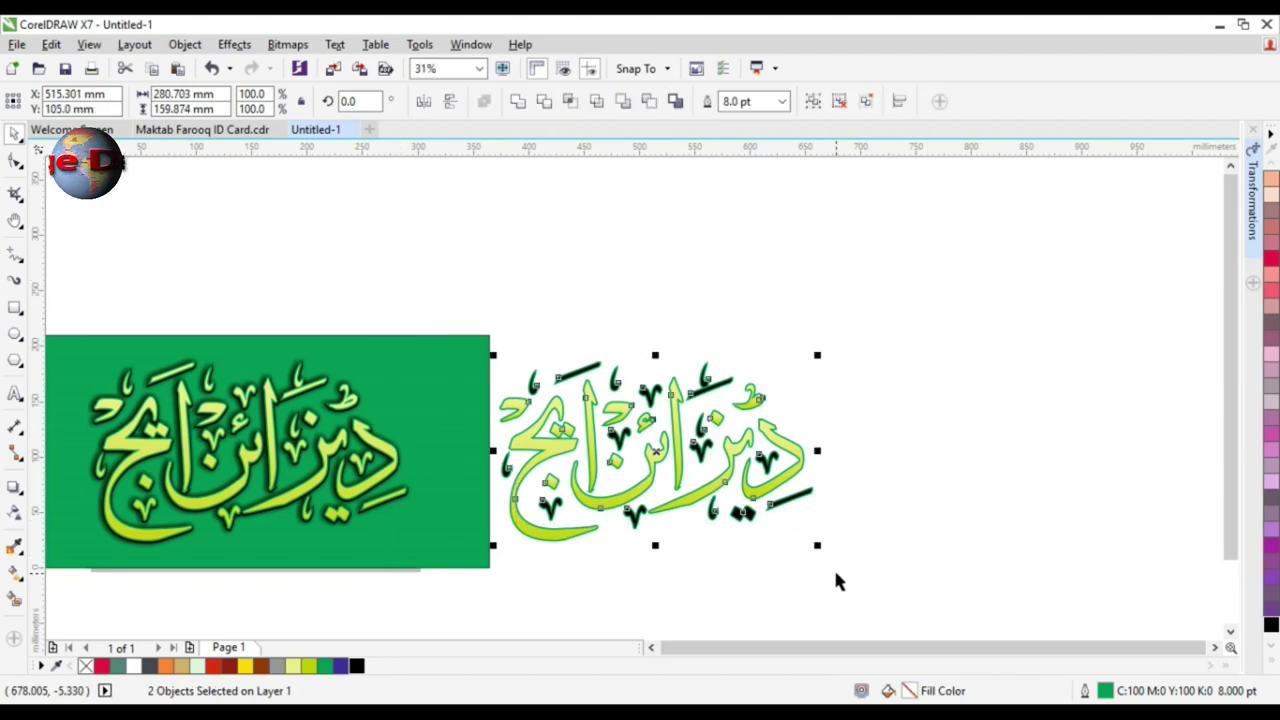
{"action": "key", "text": "ctrl+g"}
{"action": "key", "text": "p"}
- Delete the letters group inside the overlaid copy, keeping only its black marks, and fit the artwork in view
{"action": "key", "text": "F2"}
{"action": "left_click_drag", "start_coordinate": [192, 412], "coordinate": [556, 582]}
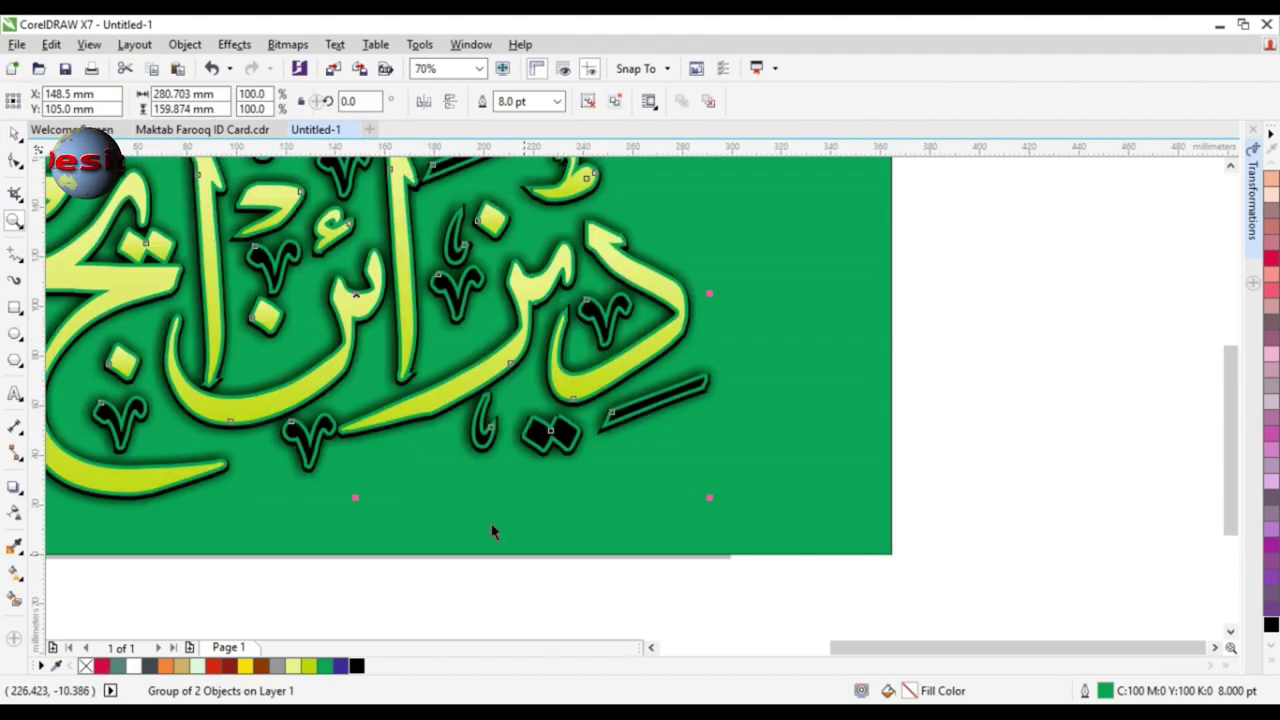
{"action": "left_click", "coordinate": [496, 368], "text": "ctrl"}
{"action": "key", "text": "Delete"}
{"action": "key", "text": "h"}
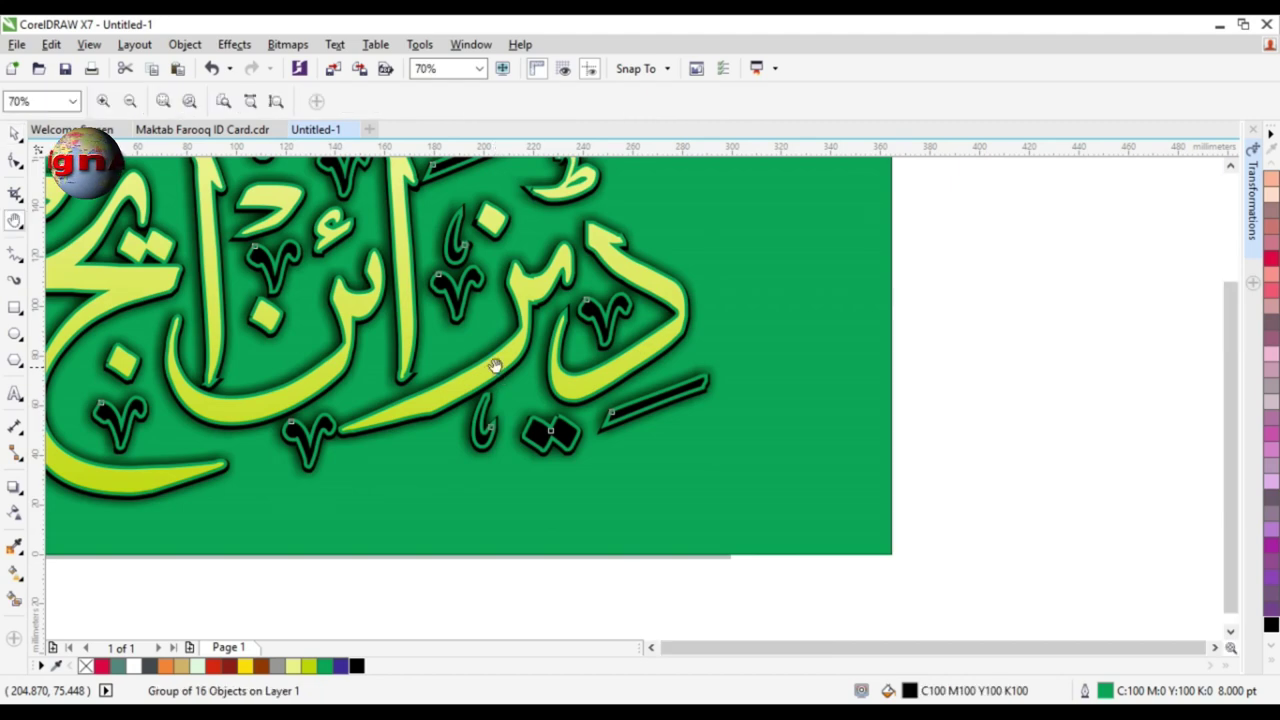
{"action": "scroll", "coordinate": [496, 366], "scroll_direction": "down", "scroll_amount": 2}
{"action": "key", "text": "space"}
{"action": "left_click", "coordinate": [825, 306]}
{"action": "key", "text": "F4"}
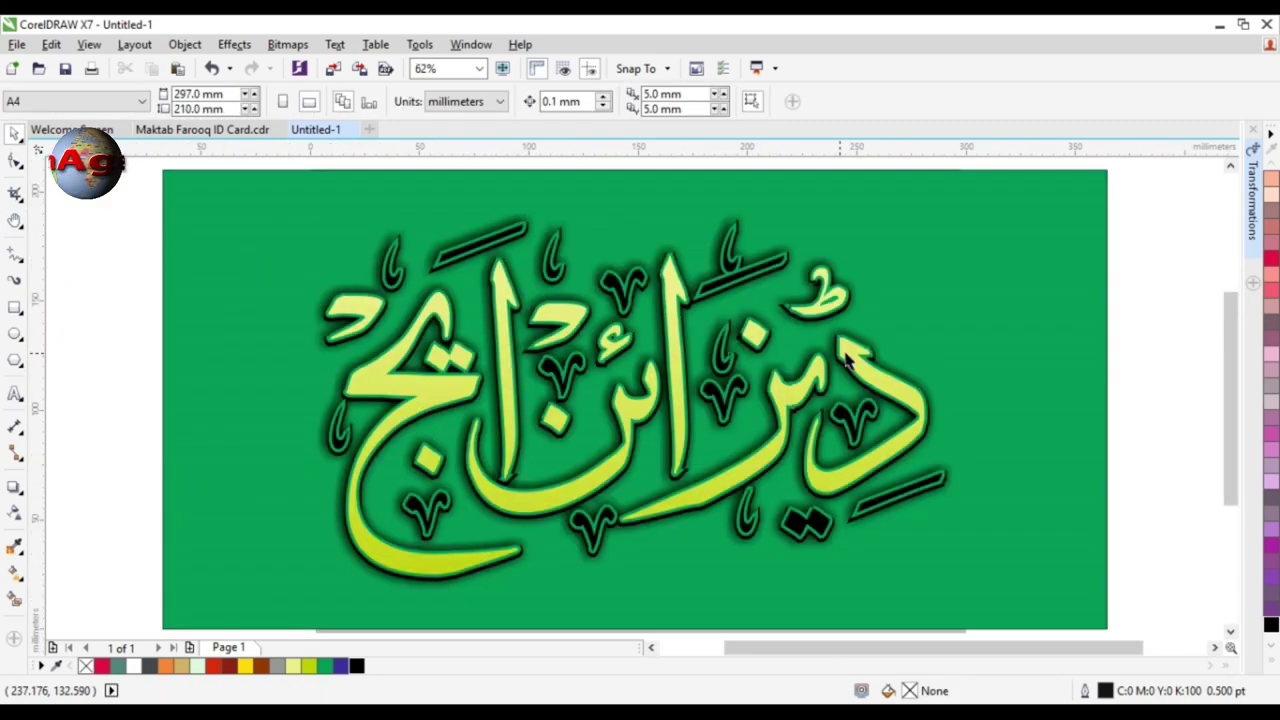
- Preview the lettering design full-screen and return to the drawing
{"action": "left_click", "coordinate": [1090, 351]}
{"action": "key", "text": "F9"}
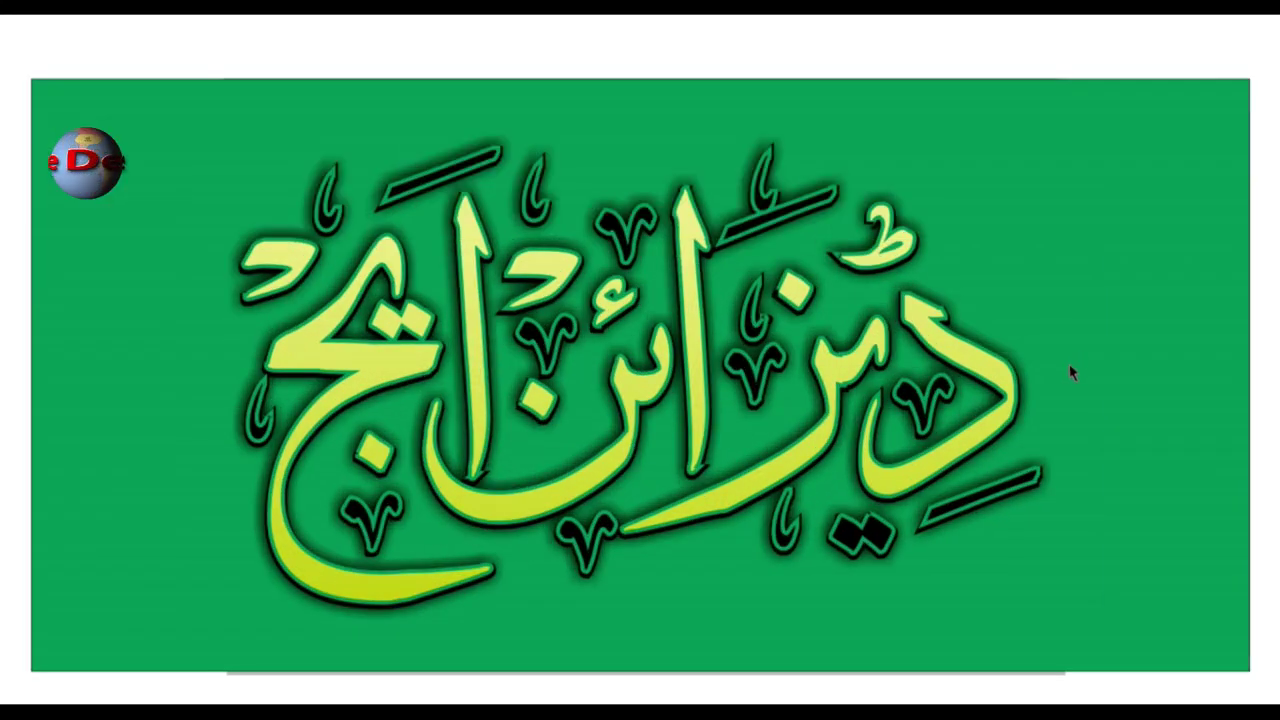
{"action": "key", "text": "F9"}
- Try green and yellow fills on the group of marks, with a brown C9 M76 Y100 K41 outline
{"action": "left_click", "coordinate": [502, 237]}
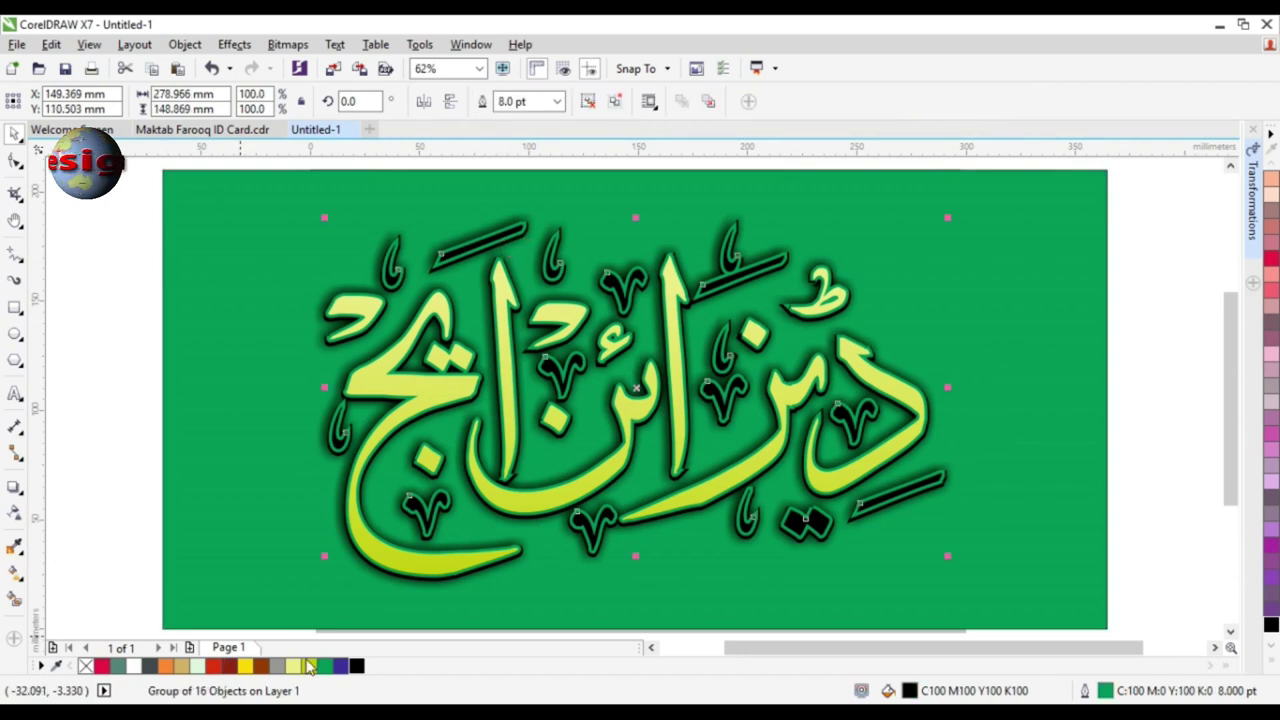
{"action": "right_click", "coordinate": [339, 666]}
{"action": "right_click", "coordinate": [325, 667]}
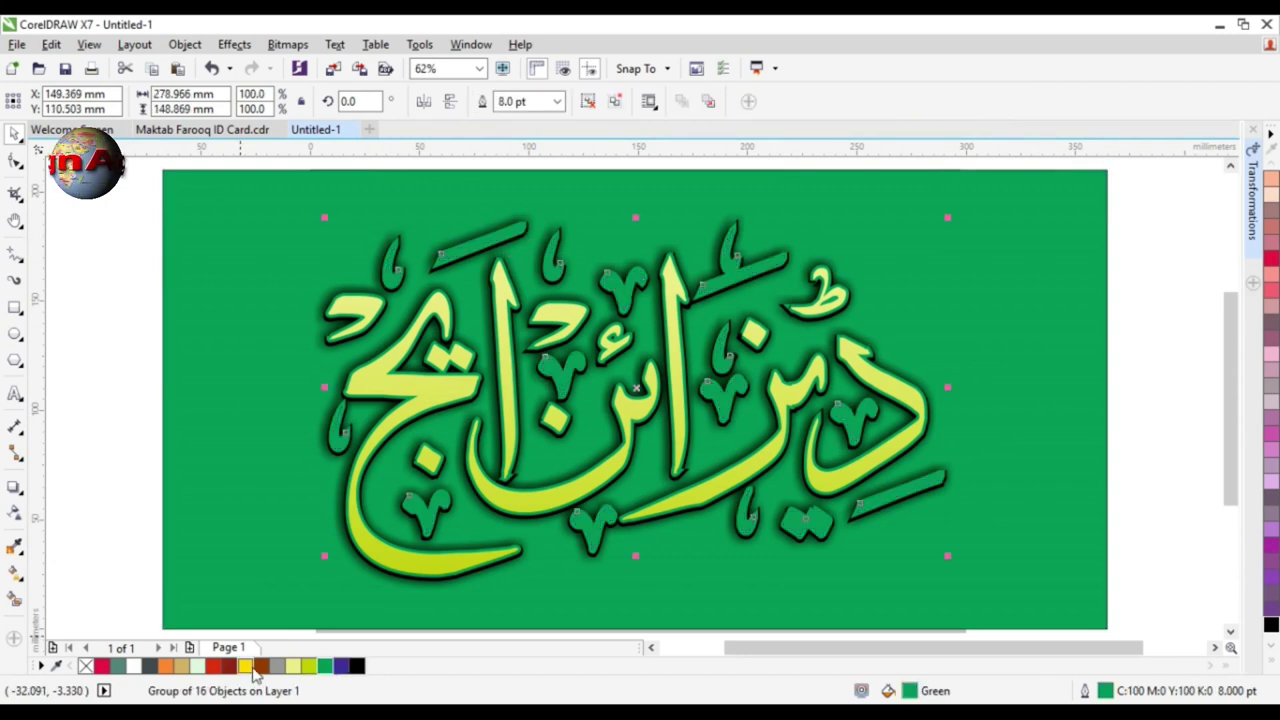
{"action": "right_click", "coordinate": [248, 667]}
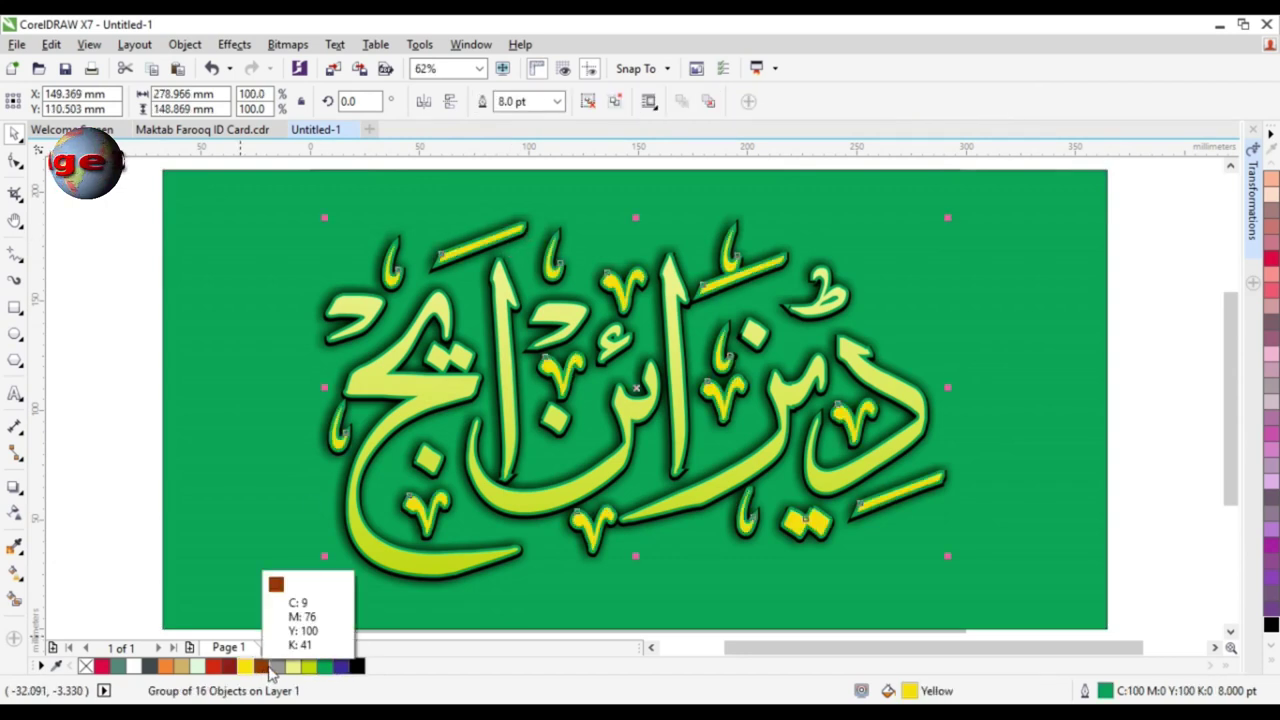
{"action": "right_click", "coordinate": [264, 668]}
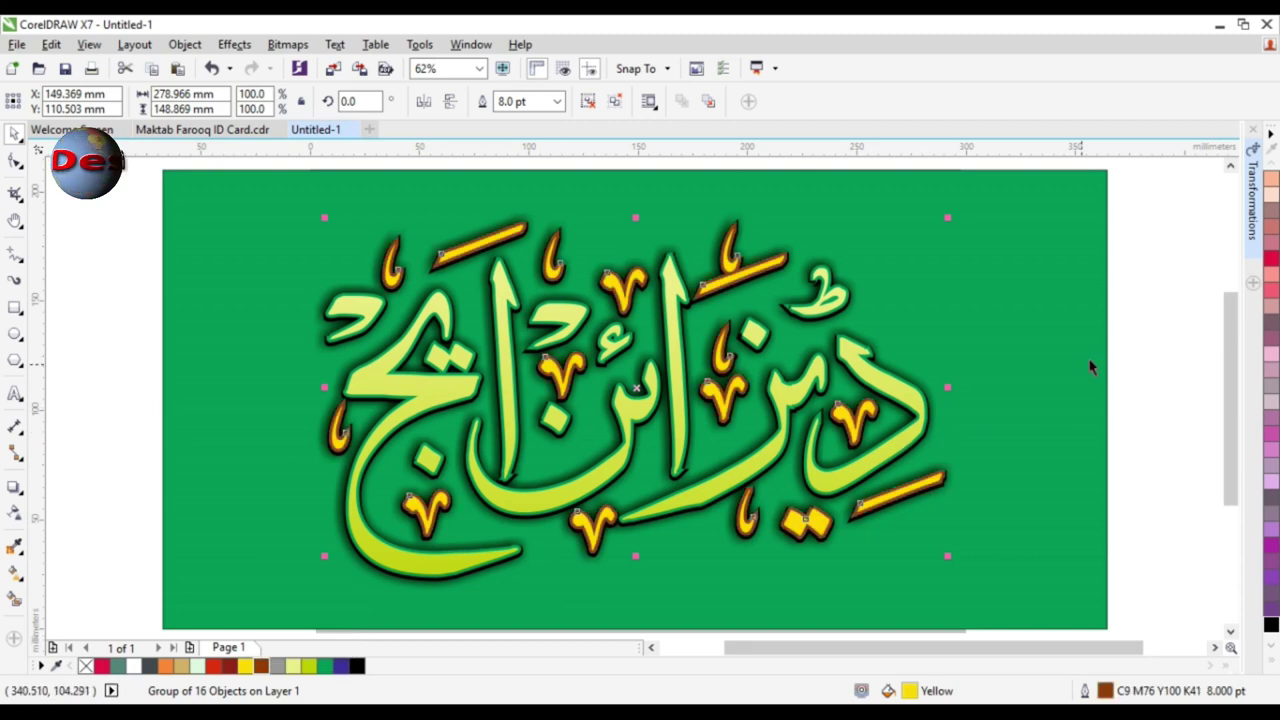
- Try Ghost Green and Autumn Orange fills on the group of marks, with Autumn Orange and white outlines
{"action": "left_click", "coordinate": [196, 667]}
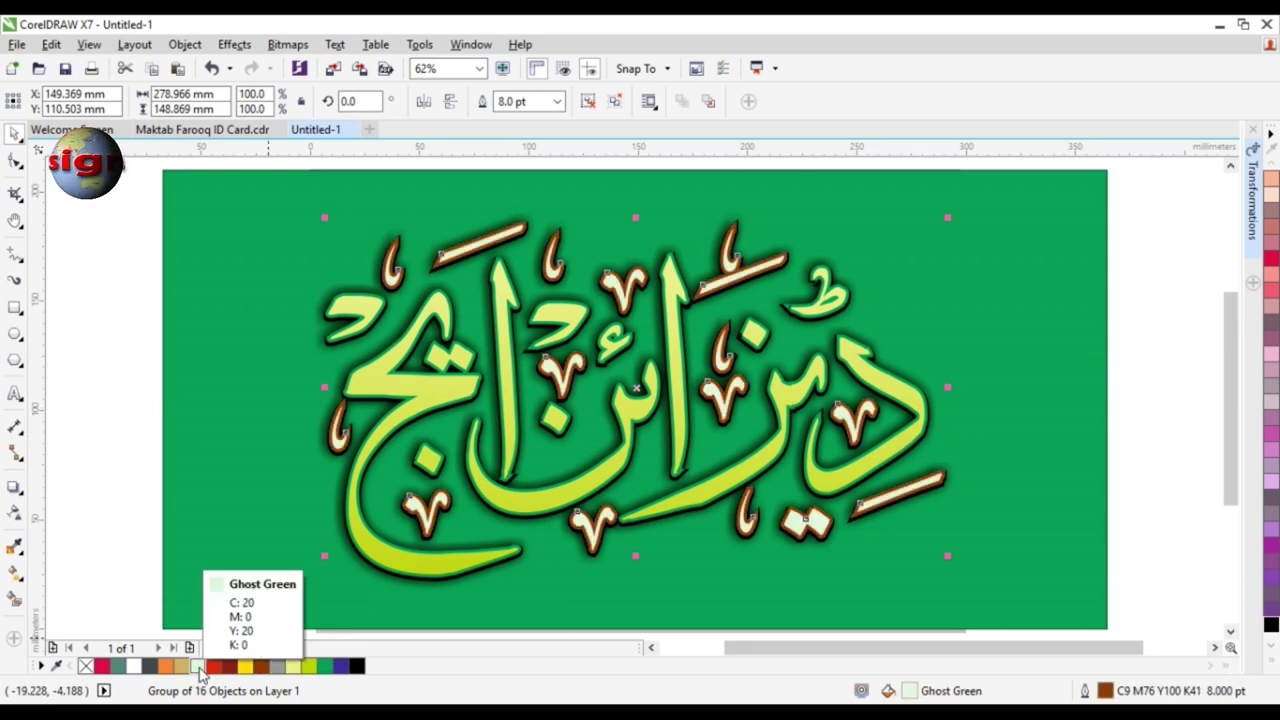
{"action": "left_click", "coordinate": [166, 667]}
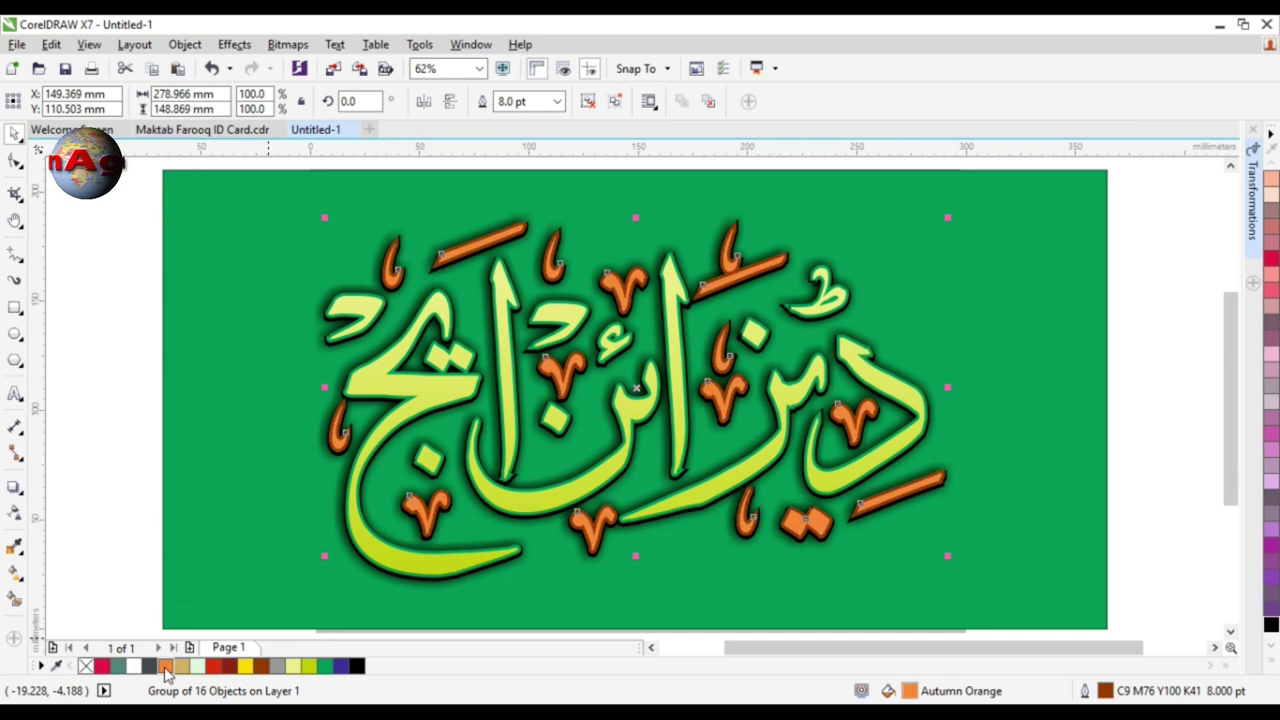
{"action": "right_click", "coordinate": [166, 667]}
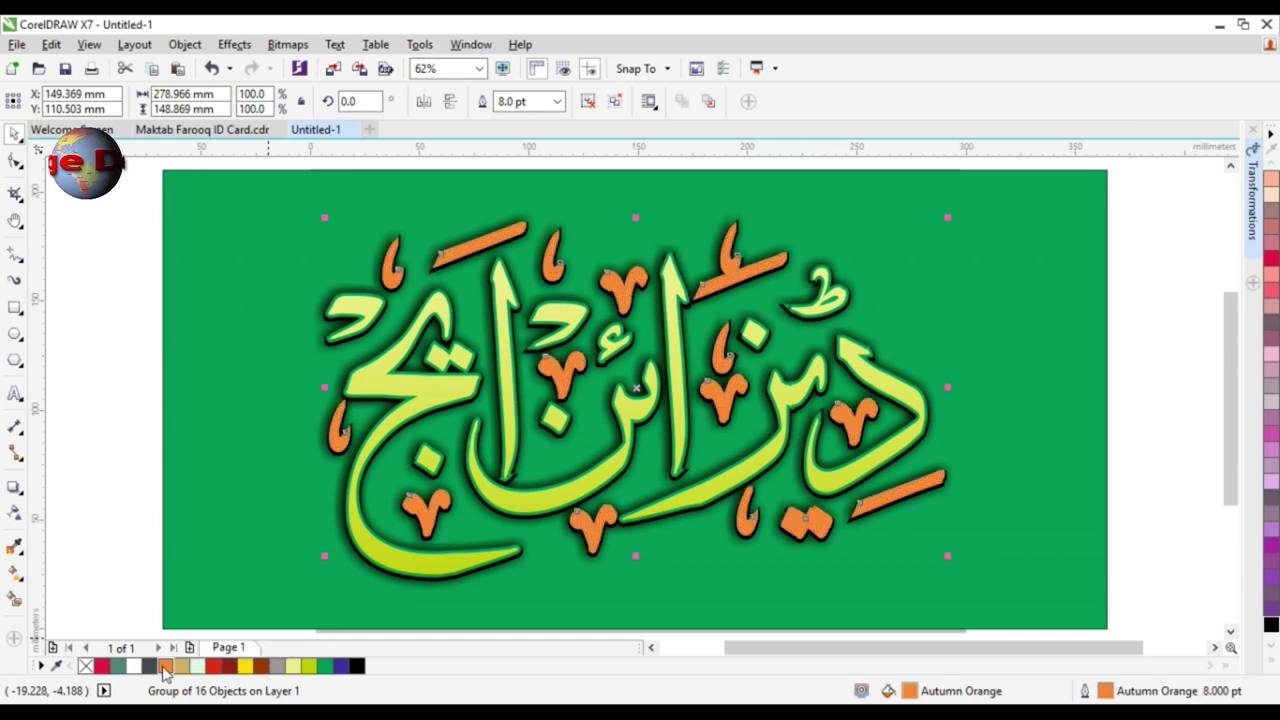
{"action": "right_click", "coordinate": [149, 667]}
{"action": "right_click", "coordinate": [139, 667]}
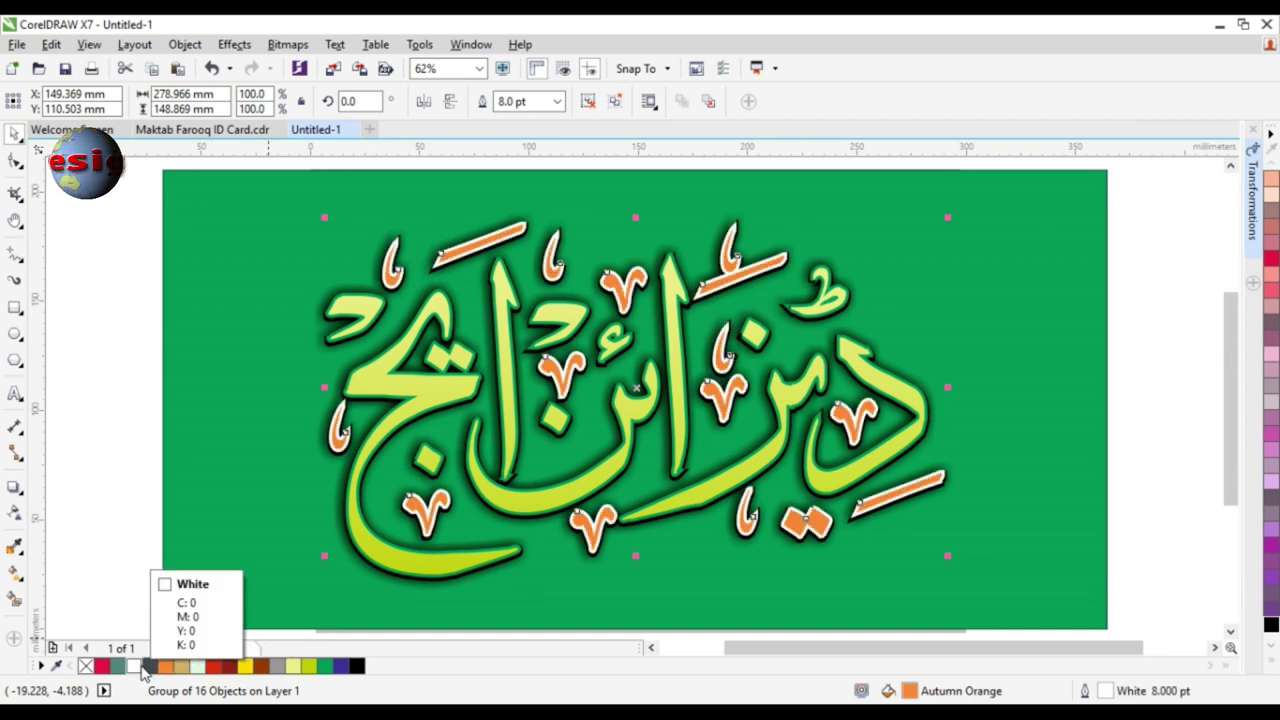
- Fill the group of marks with black and give it a yellow-green outline
{"action": "left_click", "coordinate": [357, 667]}
{"action": "right_click", "coordinate": [305, 667]}
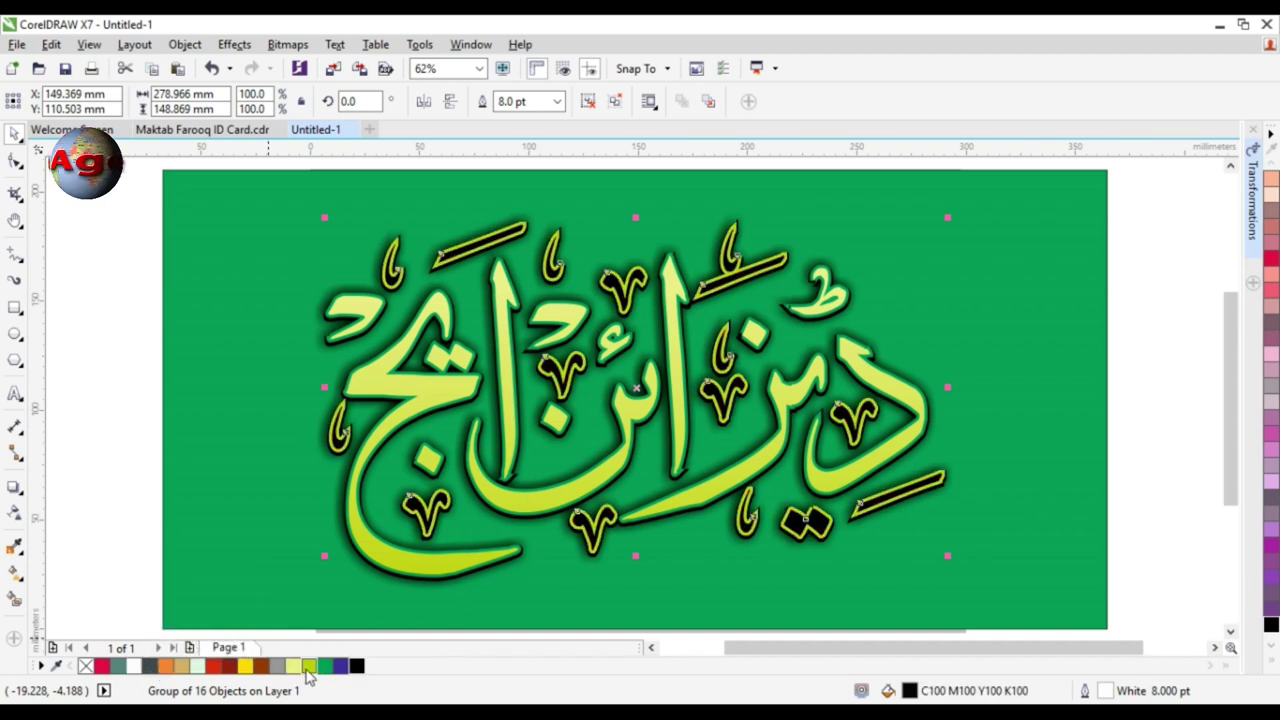
- Deselect the marks and preview the green lettering design full-screen
{"action": "left_click", "coordinate": [1170, 421]}
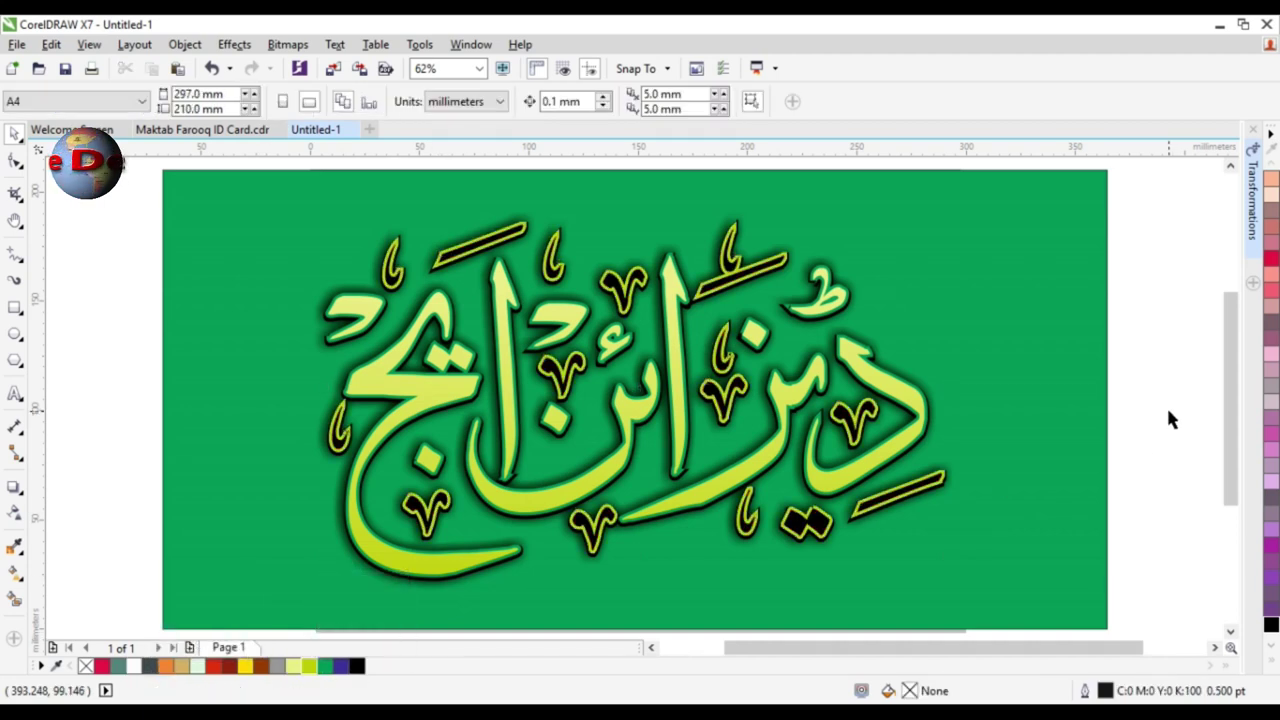
{"action": "key", "text": "F9"}
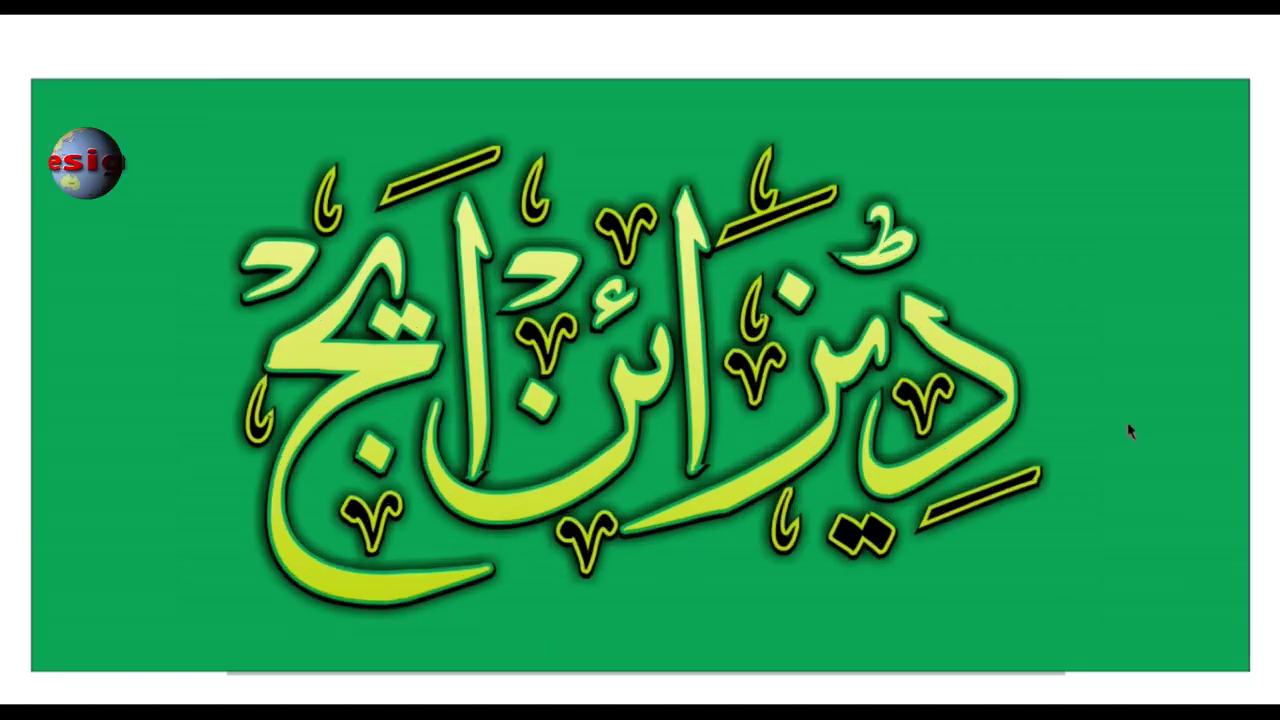
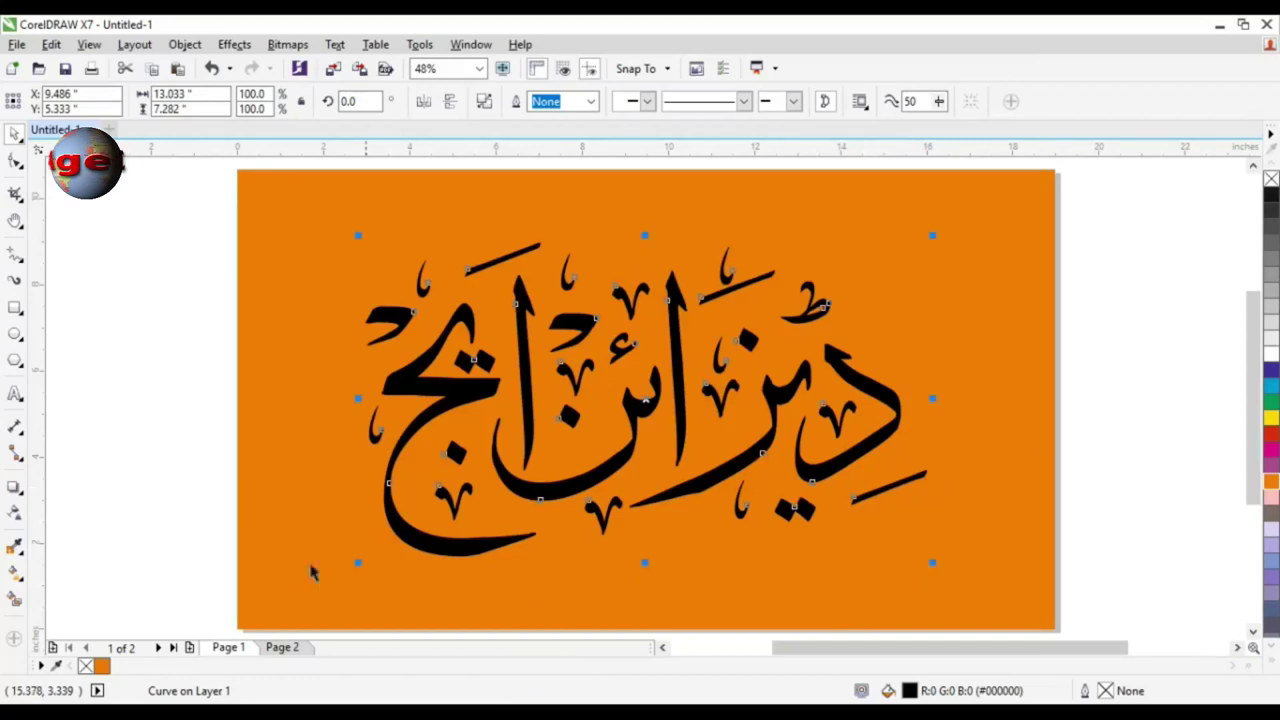
- Fill the lettering on the orange background with white and add a drop shadow to it
{"action": "left_click", "coordinate": [1270, 354]}
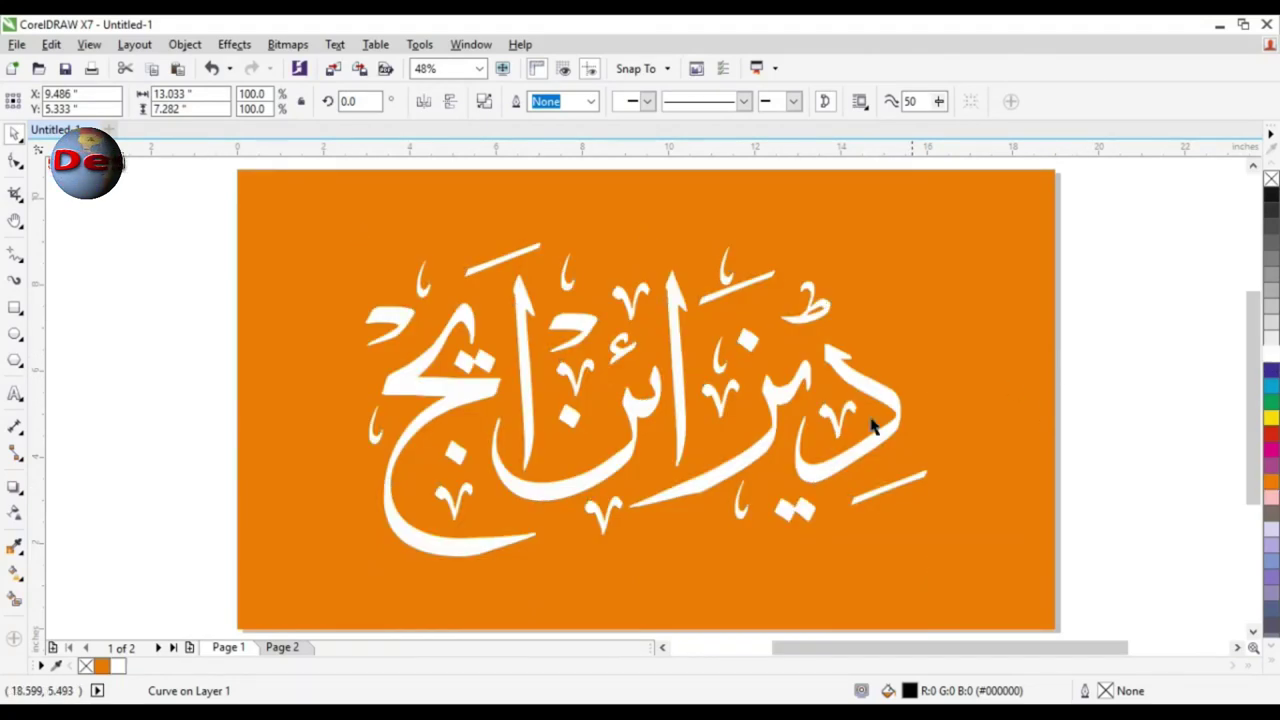
{"action": "key", "text": "Escape"}
{"action": "left_click", "coordinate": [848, 378]}
{"action": "left_click", "coordinate": [20, 492]}
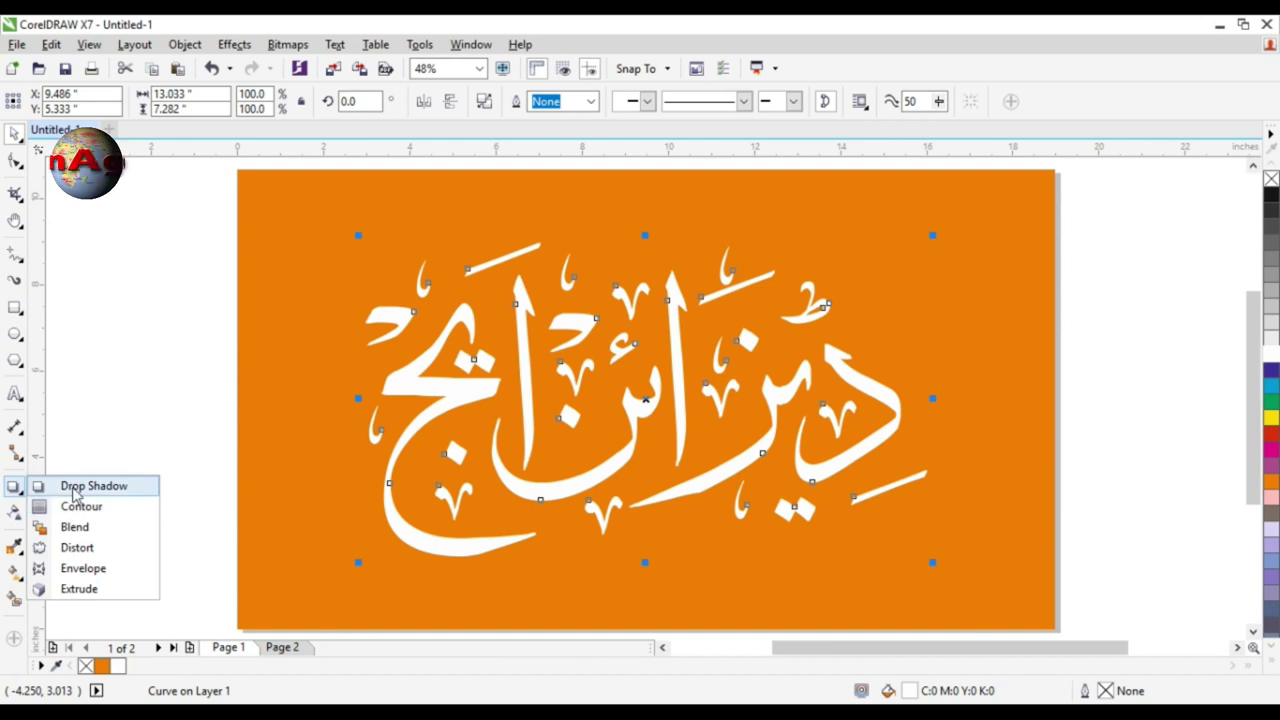
{"action": "left_click", "coordinate": [90, 486]}
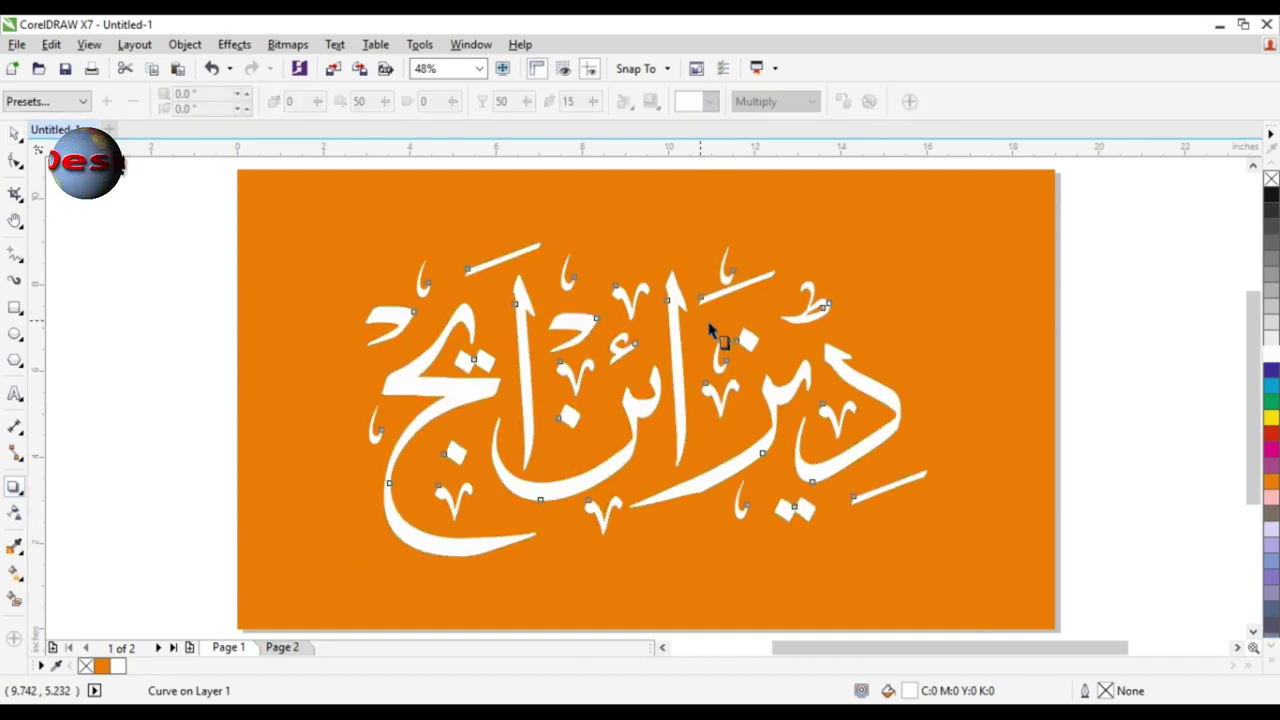
{"action": "left_click_drag", "start_coordinate": [710, 330], "coordinate": [667, 434]}
- Sample the background orange as the drop shadow colour and darken it to a brown shade
{"action": "left_click", "coordinate": [709, 101]}
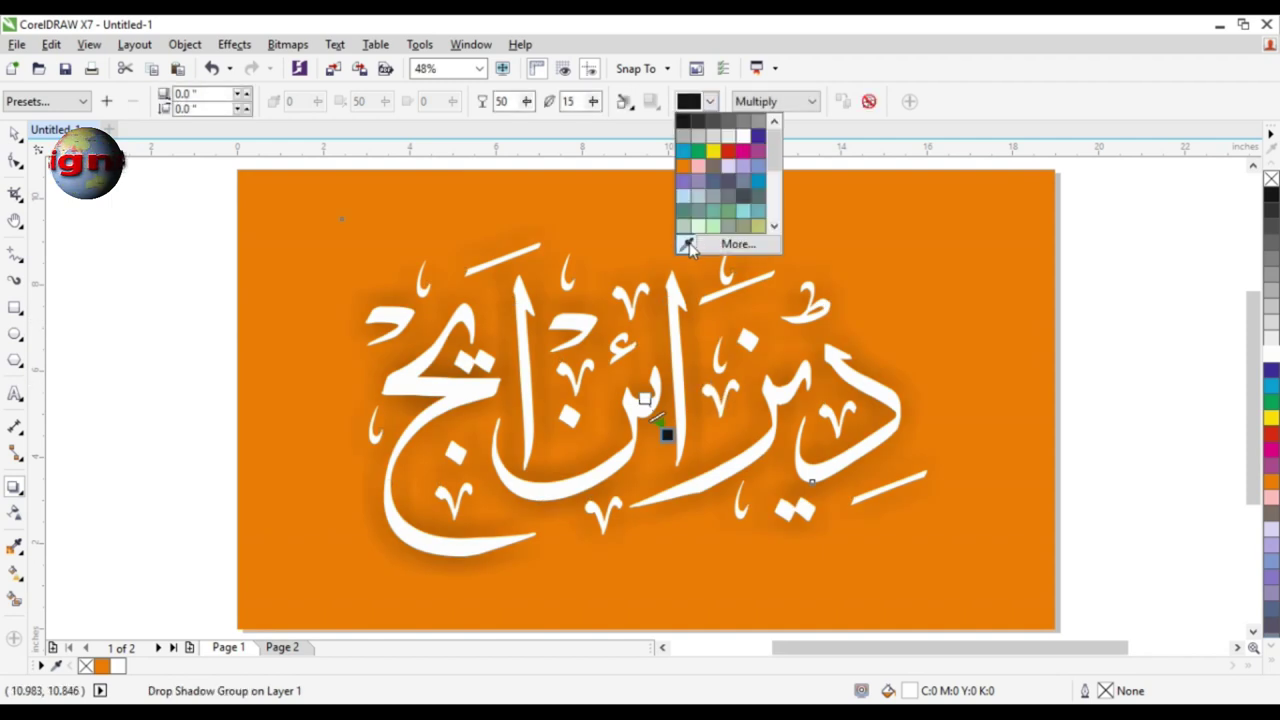
{"action": "left_click", "coordinate": [688, 245]}
{"action": "left_click", "coordinate": [630, 205]}
{"action": "left_click", "coordinate": [709, 101]}
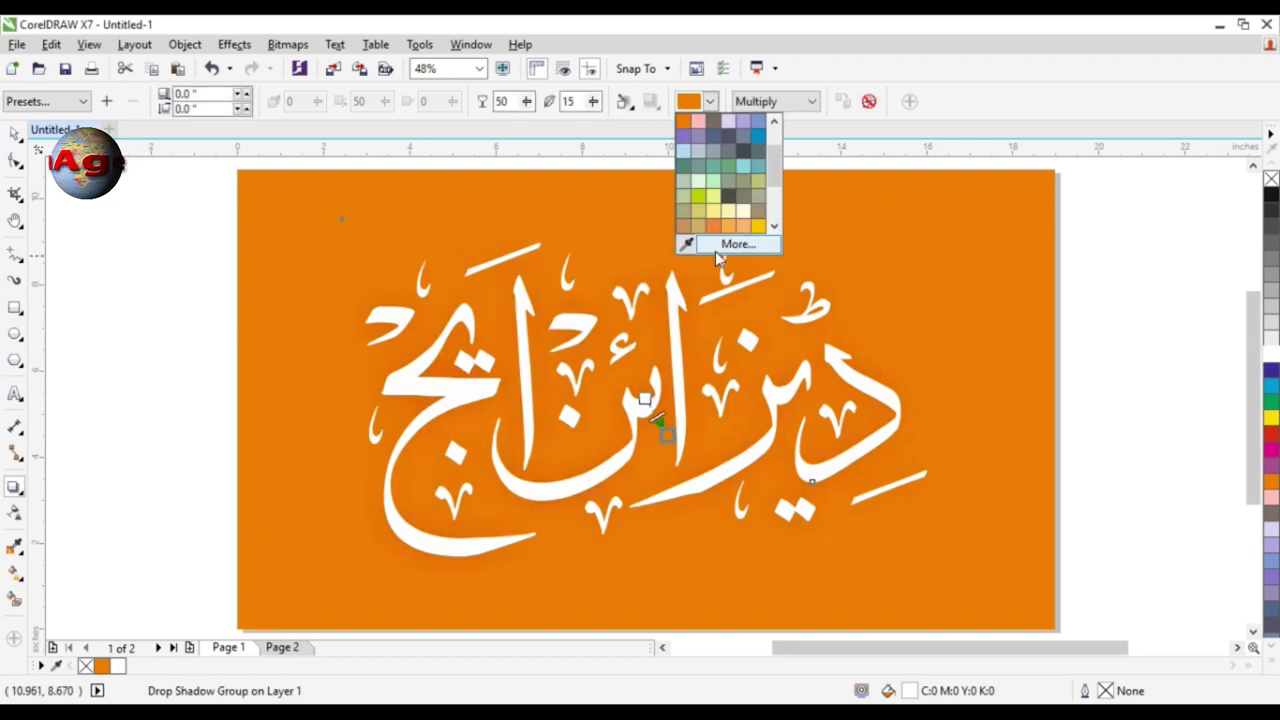
{"action": "left_click", "coordinate": [718, 251]}
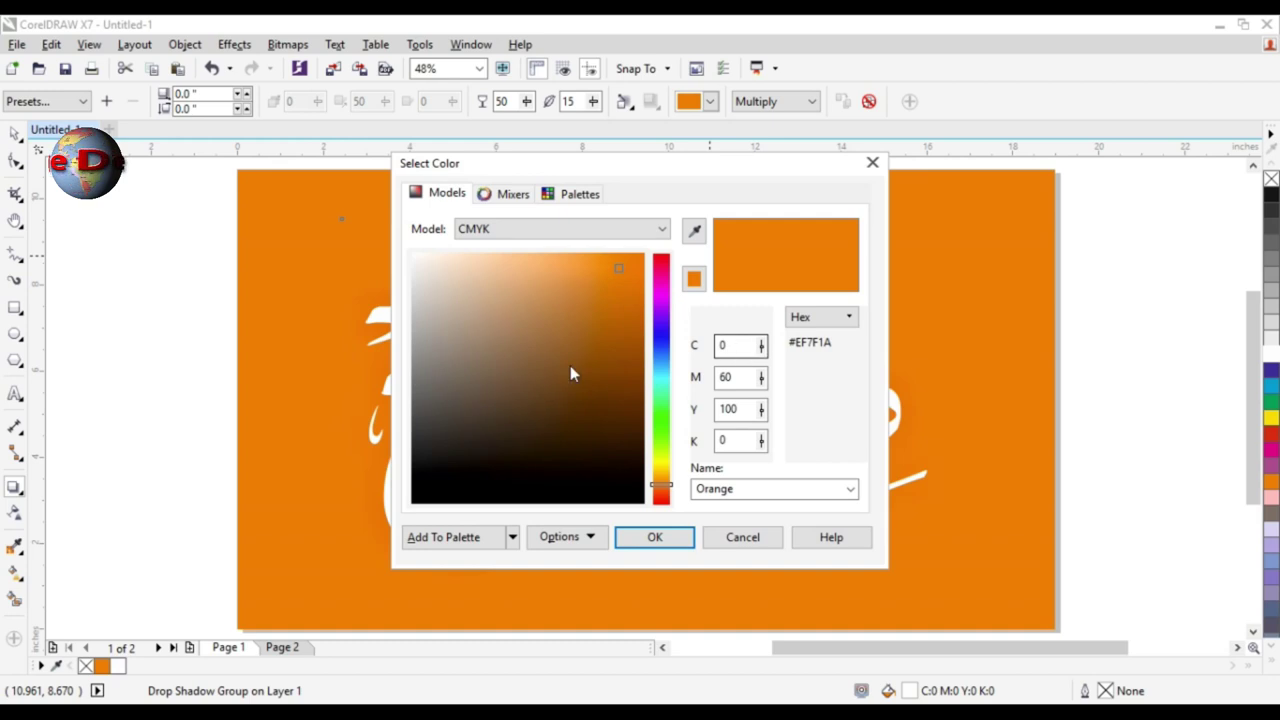
{"action": "left_click", "coordinate": [632, 359]}
{"action": "left_click", "coordinate": [675, 537]}
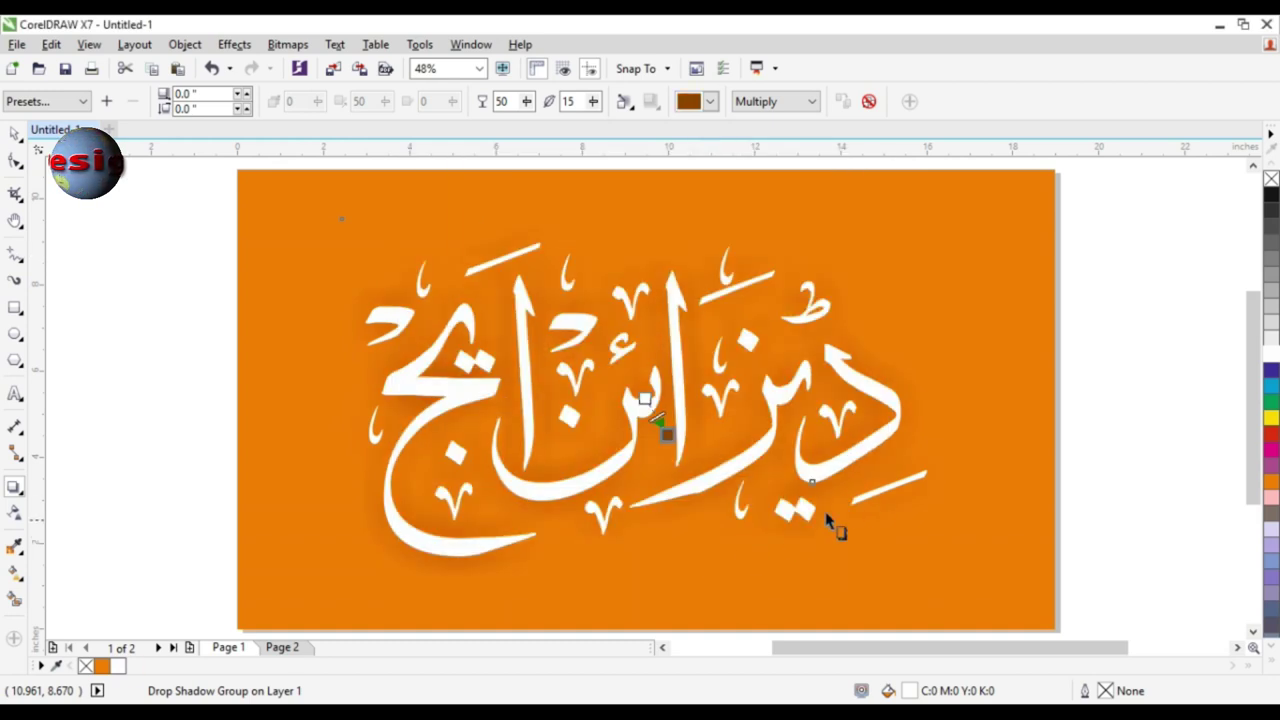
- Set the drop shadow's opacity to 100 and its feathering to 5
{"action": "left_click_drag", "start_coordinate": [527, 101], "coordinate": [469, 110]}
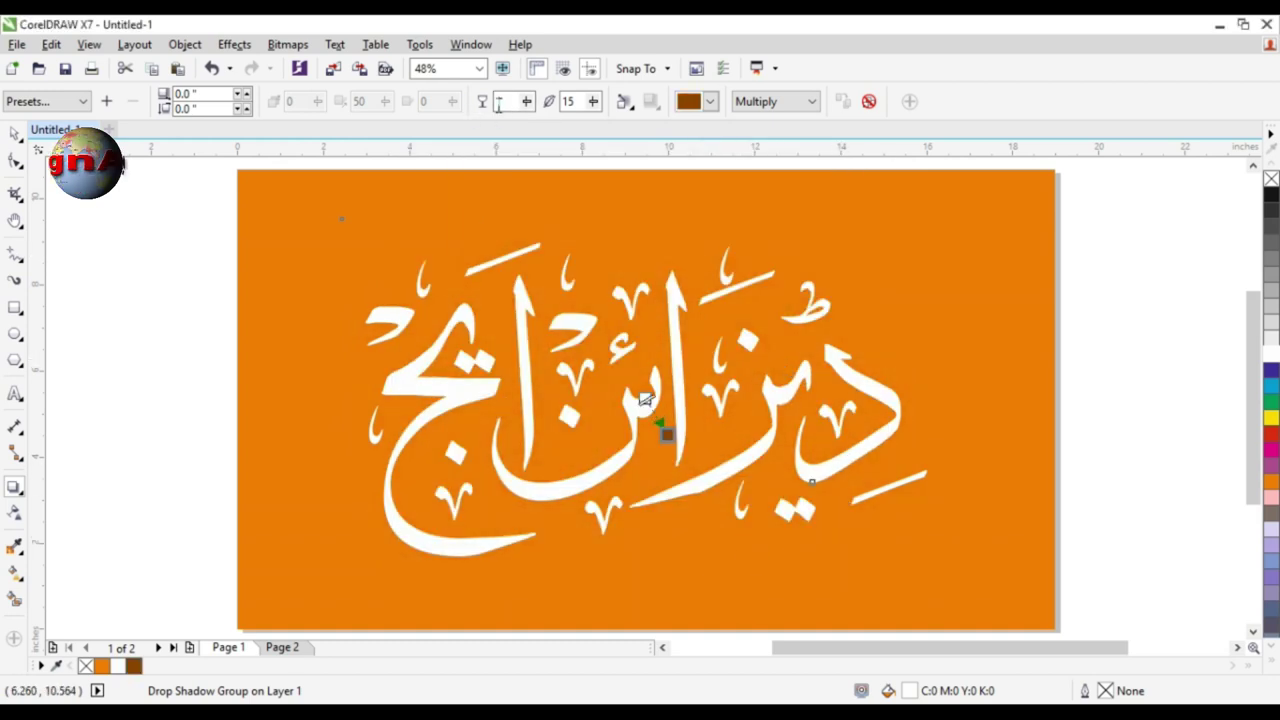
{"action": "type", "text": "100"}
{"action": "key", "text": "Tab"}
{"action": "type", "text": "5"}
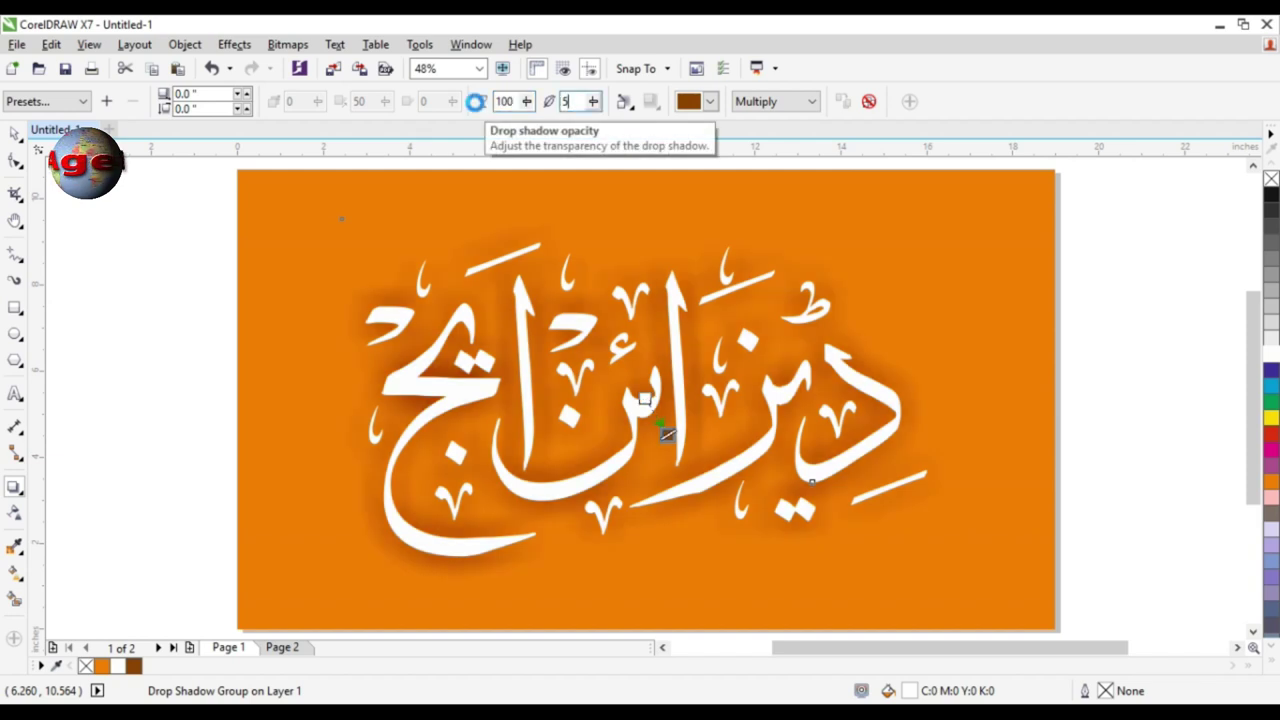
{"action": "key", "text": "Return"}
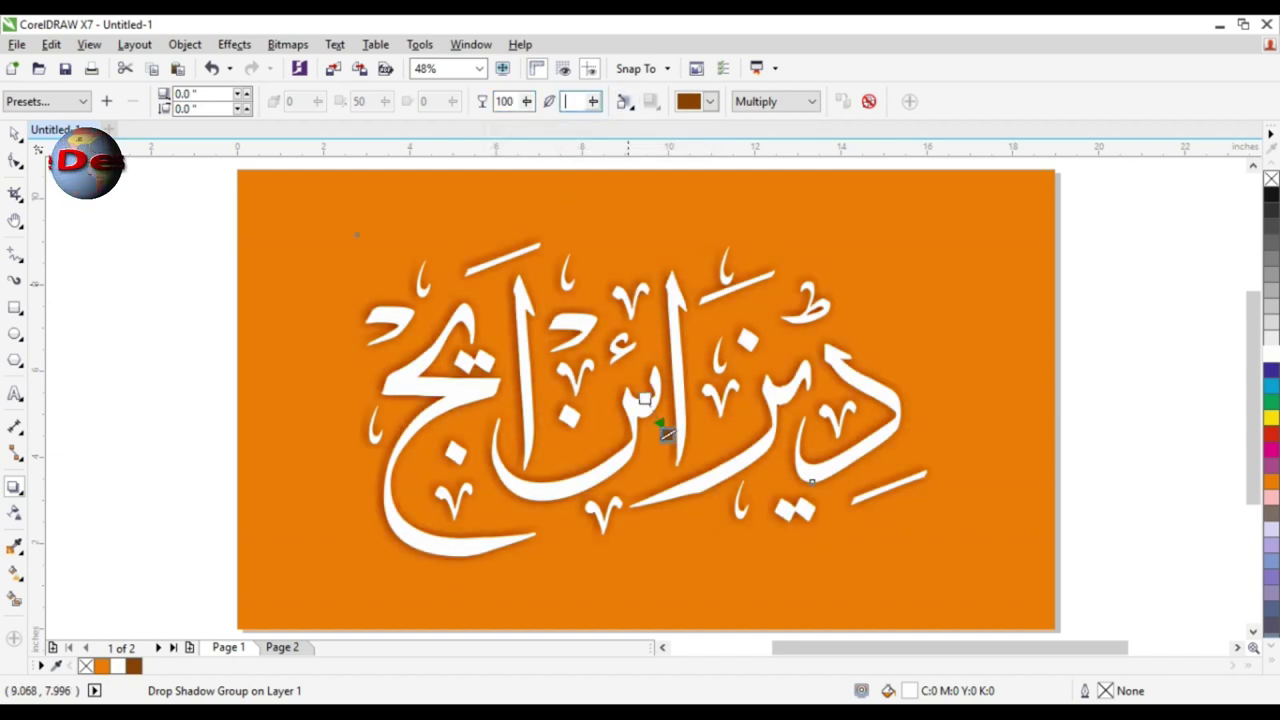
- Fill the lettering with the same orange as the background for an embossed look
{"action": "key", "text": "space"}
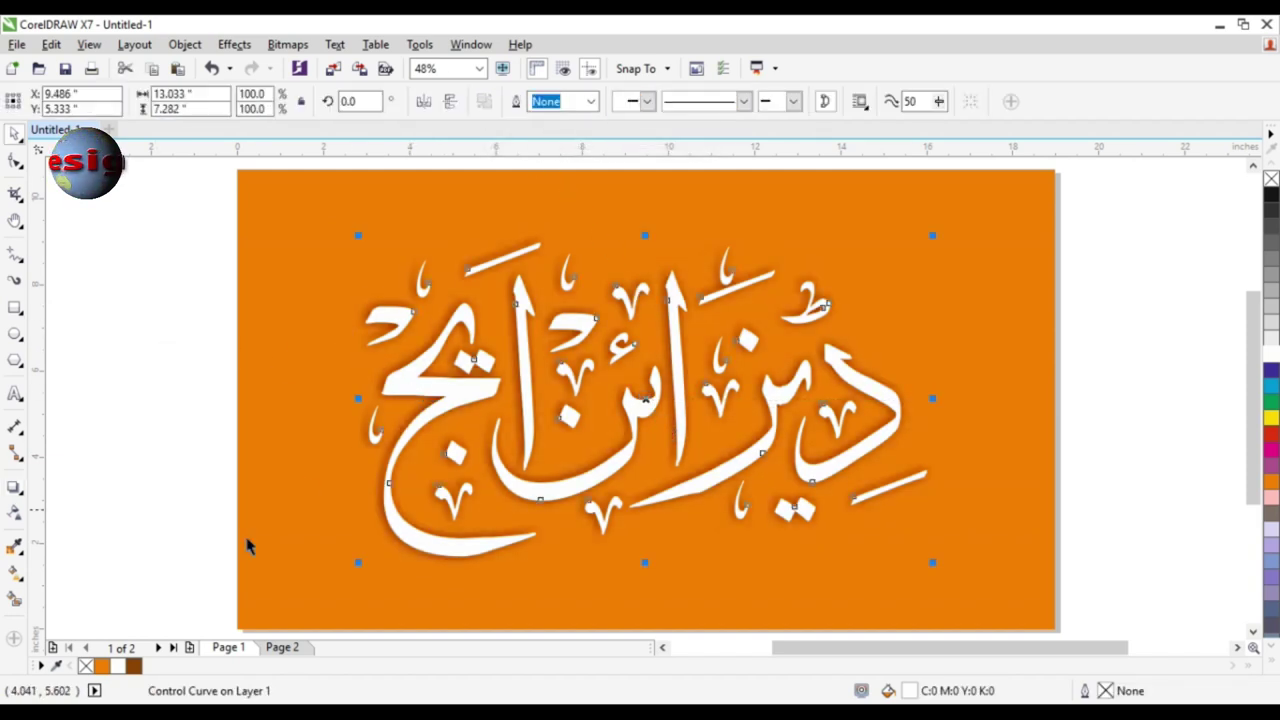
{"action": "left_click", "coordinate": [118, 666]}
{"action": "left_click", "coordinate": [102, 666]}
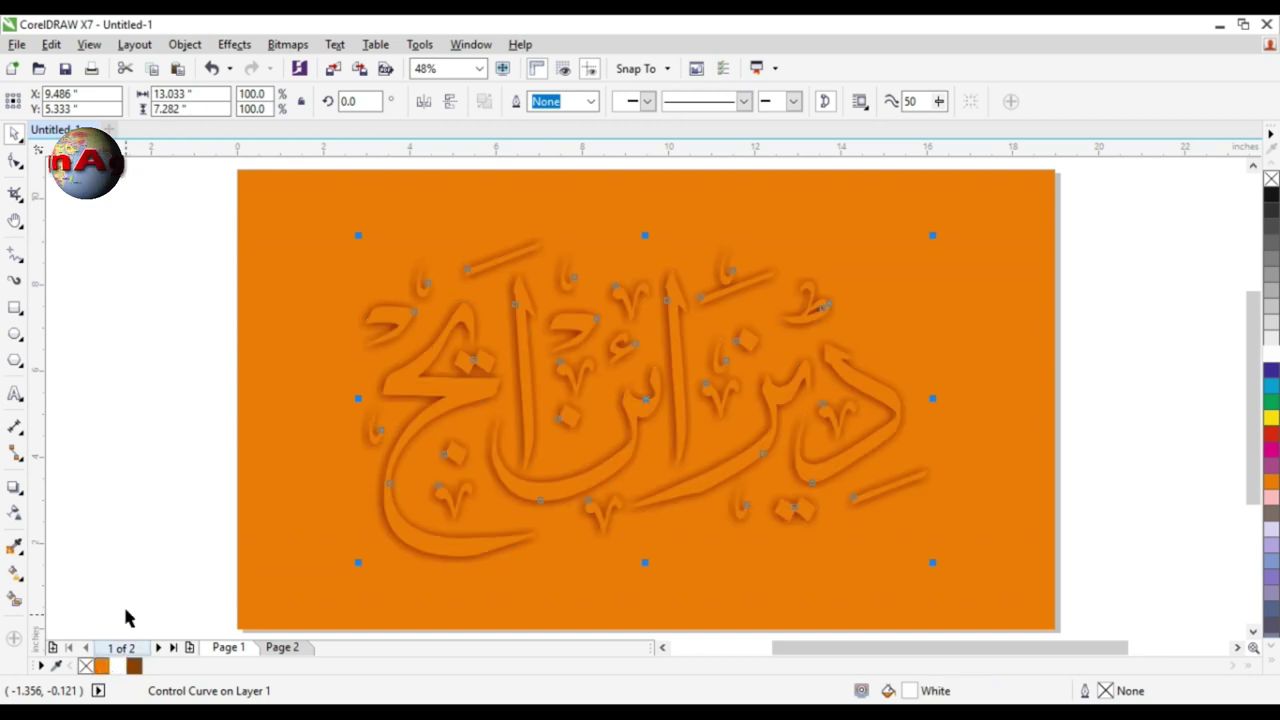
{"action": "key", "text": "Escape"}
- Lower the opacity of the lettering's drop shadow to 30
{"action": "left_click", "coordinate": [343, 400]}
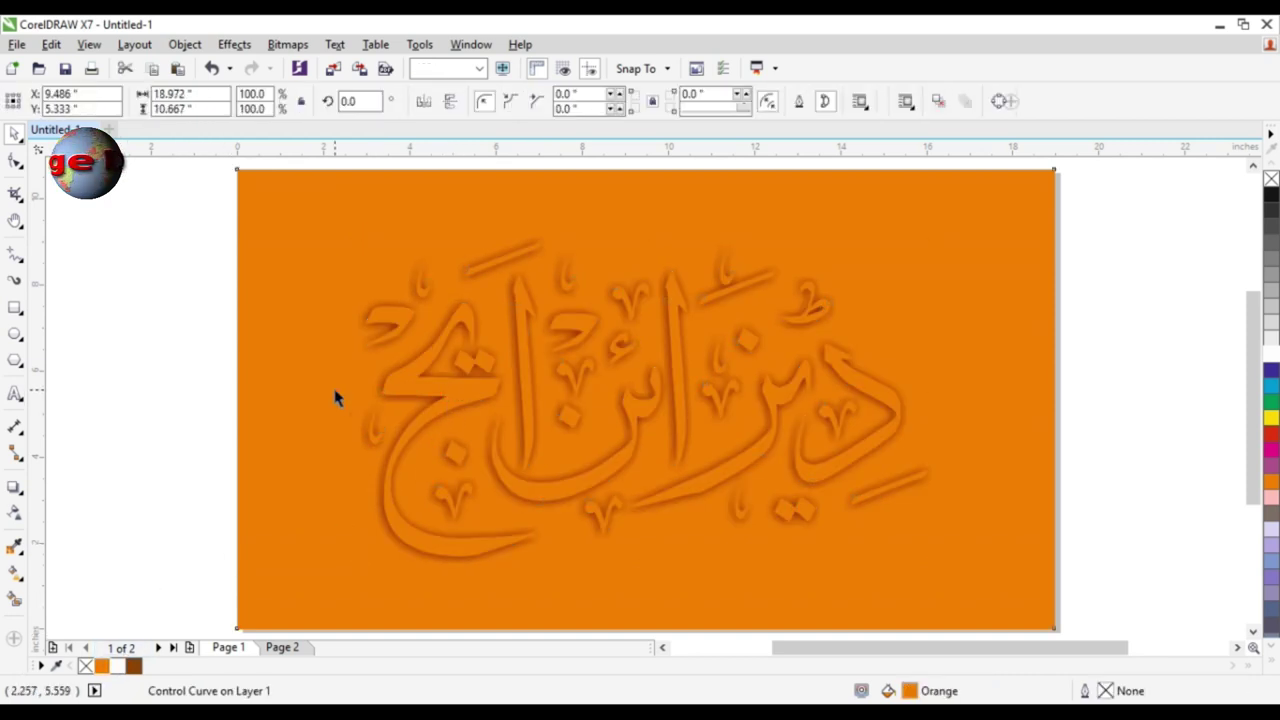
{"action": "left_click", "coordinate": [814, 482]}
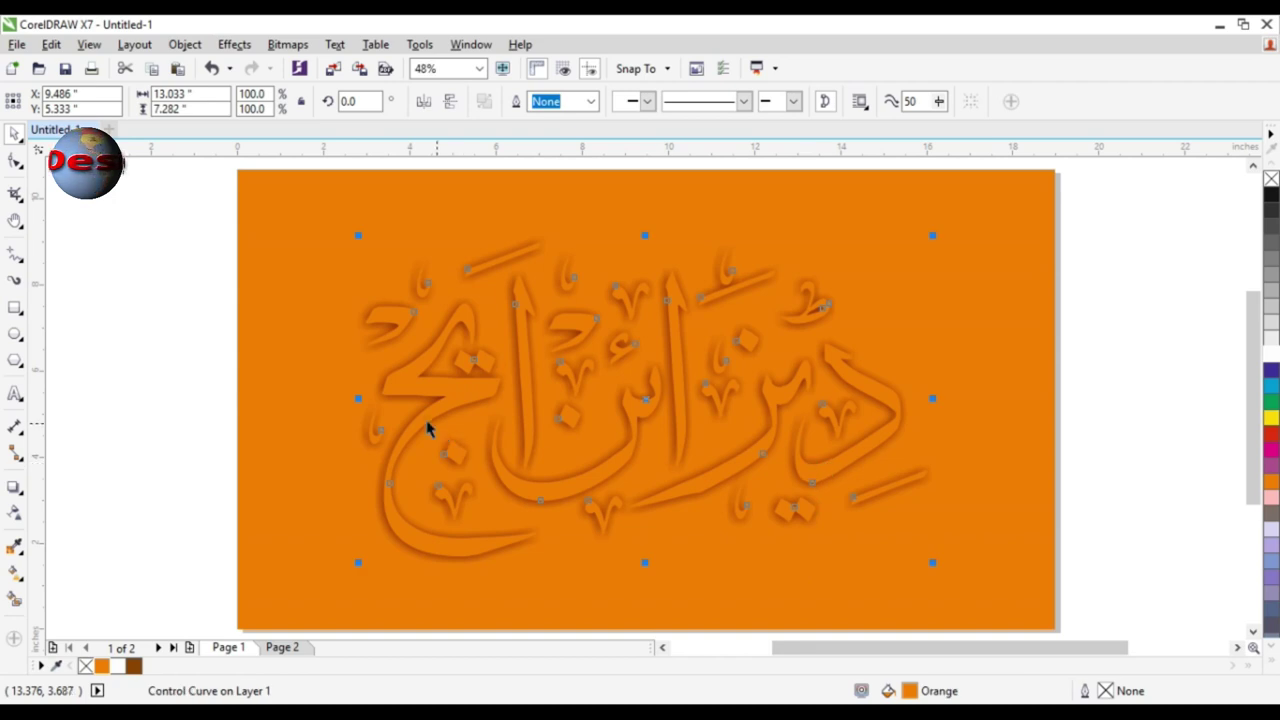
{"action": "left_click", "coordinate": [360, 374]}
{"action": "double_click", "coordinate": [512, 104]}
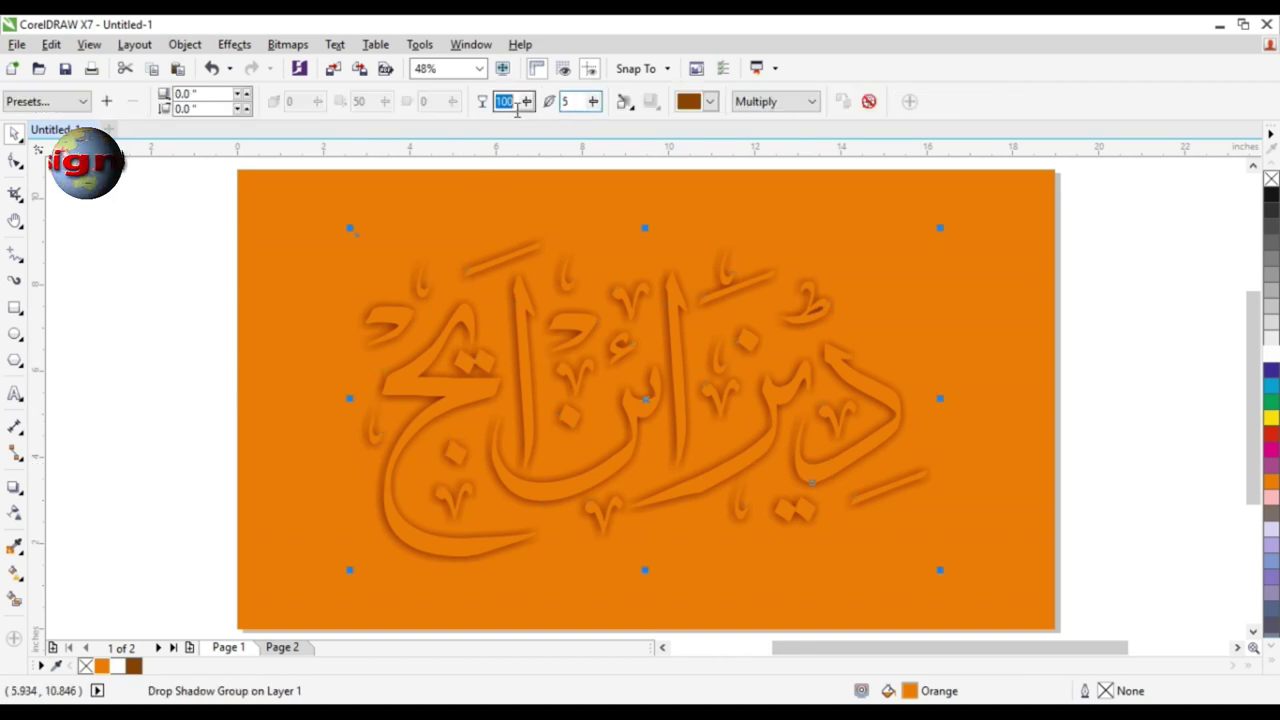
{"action": "type", "text": "30"}
{"action": "key", "text": "Return"}
- Examine the soft embossed effect of the orange lettering up close, returning to the full design
{"action": "key", "text": "space"}
{"action": "key", "text": "space"}
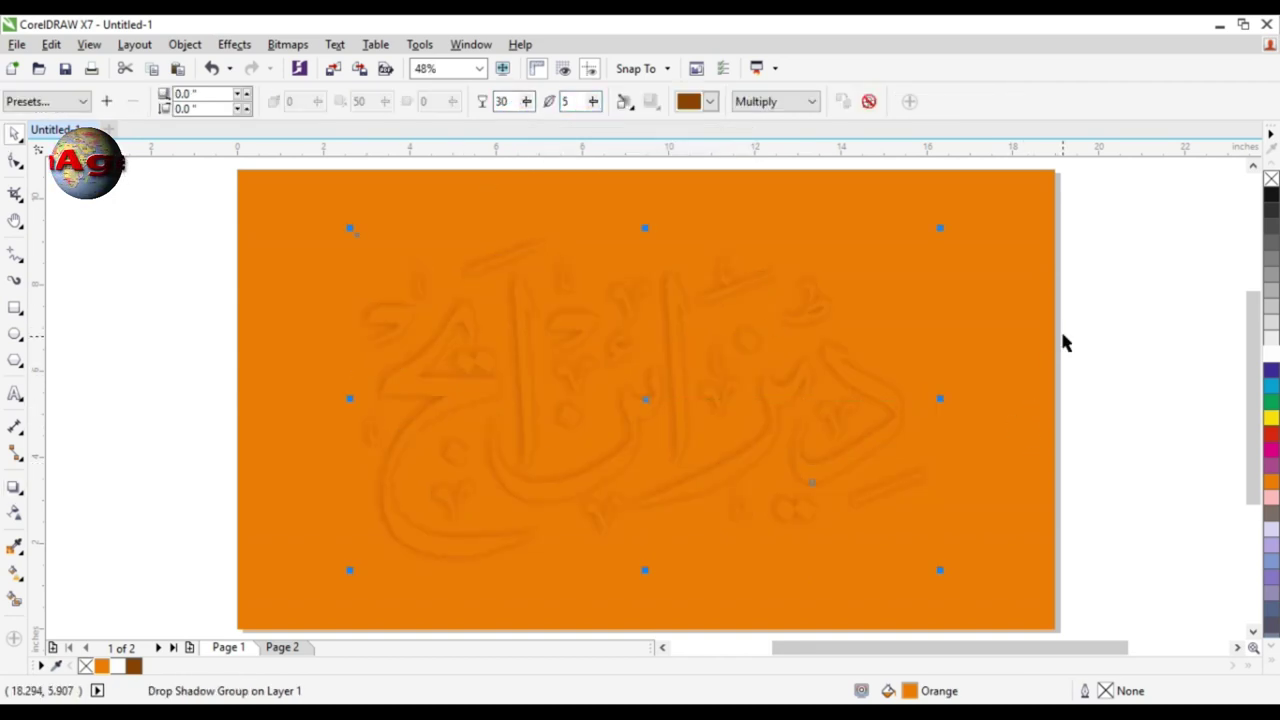
{"action": "left_click", "coordinate": [1065, 338]}
{"action": "left_click", "coordinate": [766, 382]}
{"action": "key", "text": "z"}
{"action": "left_click_drag", "start_coordinate": [505, 315], "coordinate": [862, 475]}
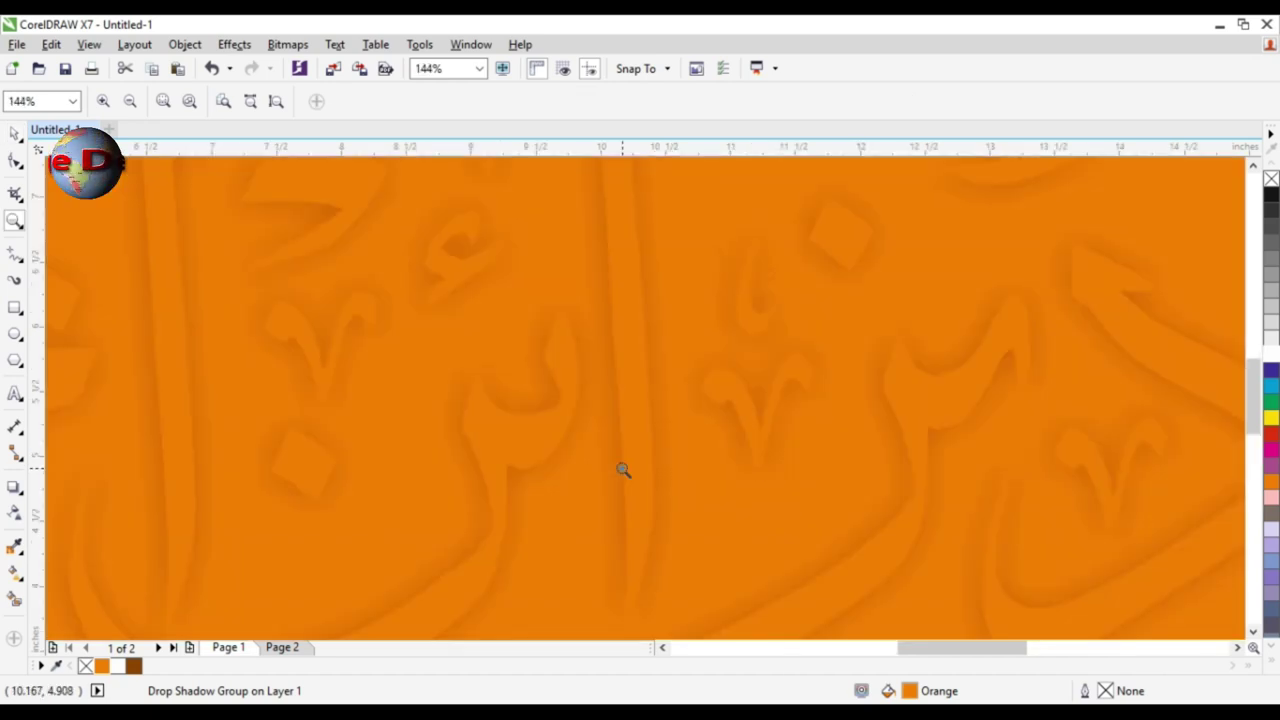
{"action": "key", "text": "F4"}
{"action": "key", "text": "space"}
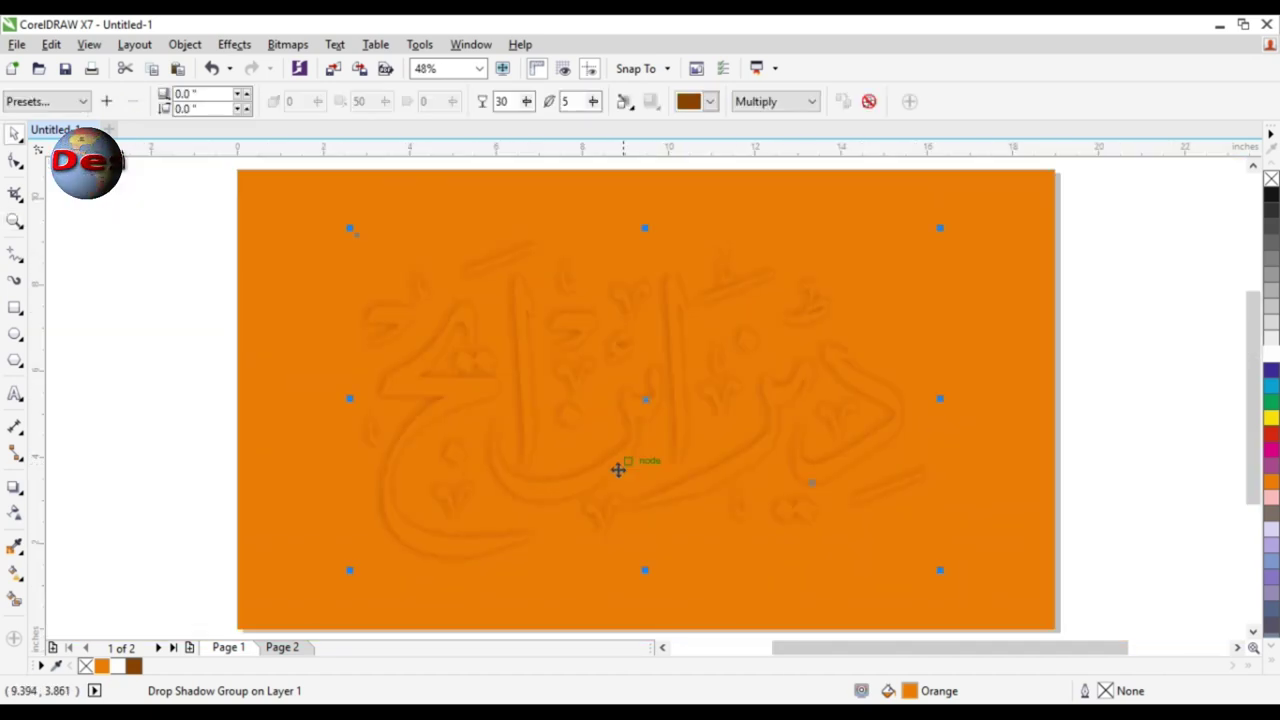
- Fill the lettering with golden yellow C0 M24 Y100 K0
{"action": "left_click", "coordinate": [1271, 418]}
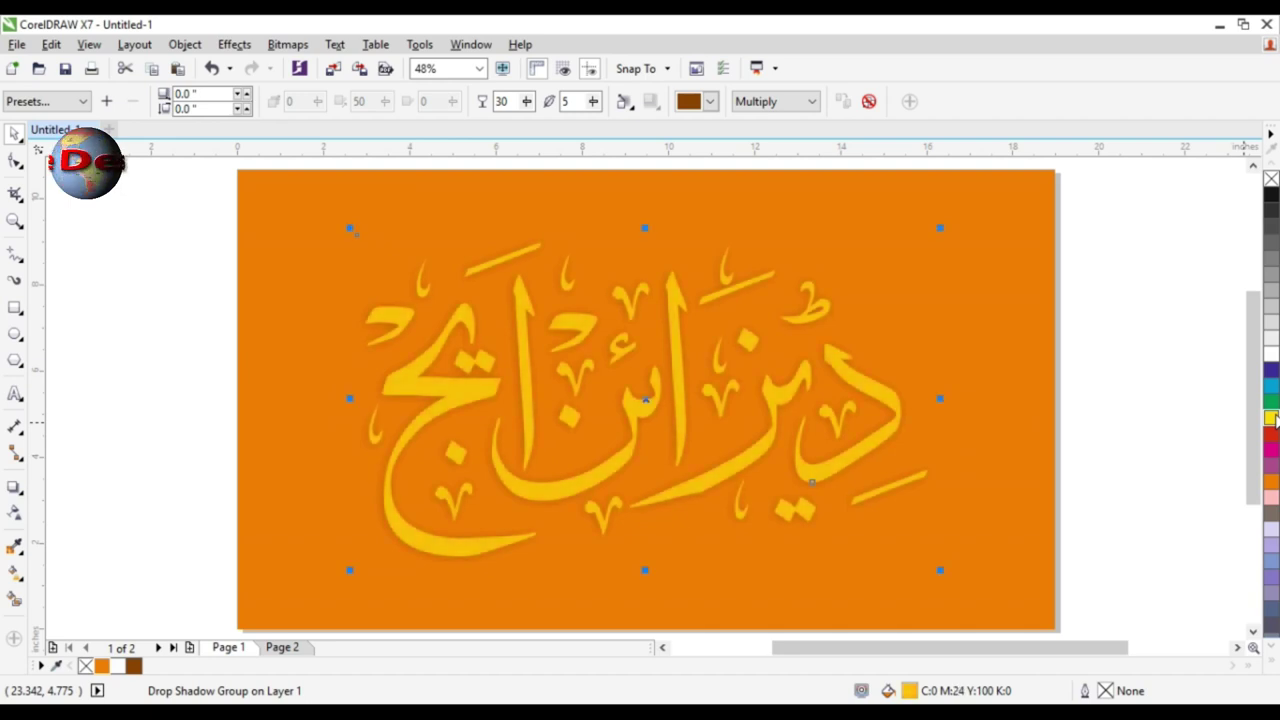
{"action": "left_click", "coordinate": [1145, 402]}
{"action": "left_click", "coordinate": [690, 432]}
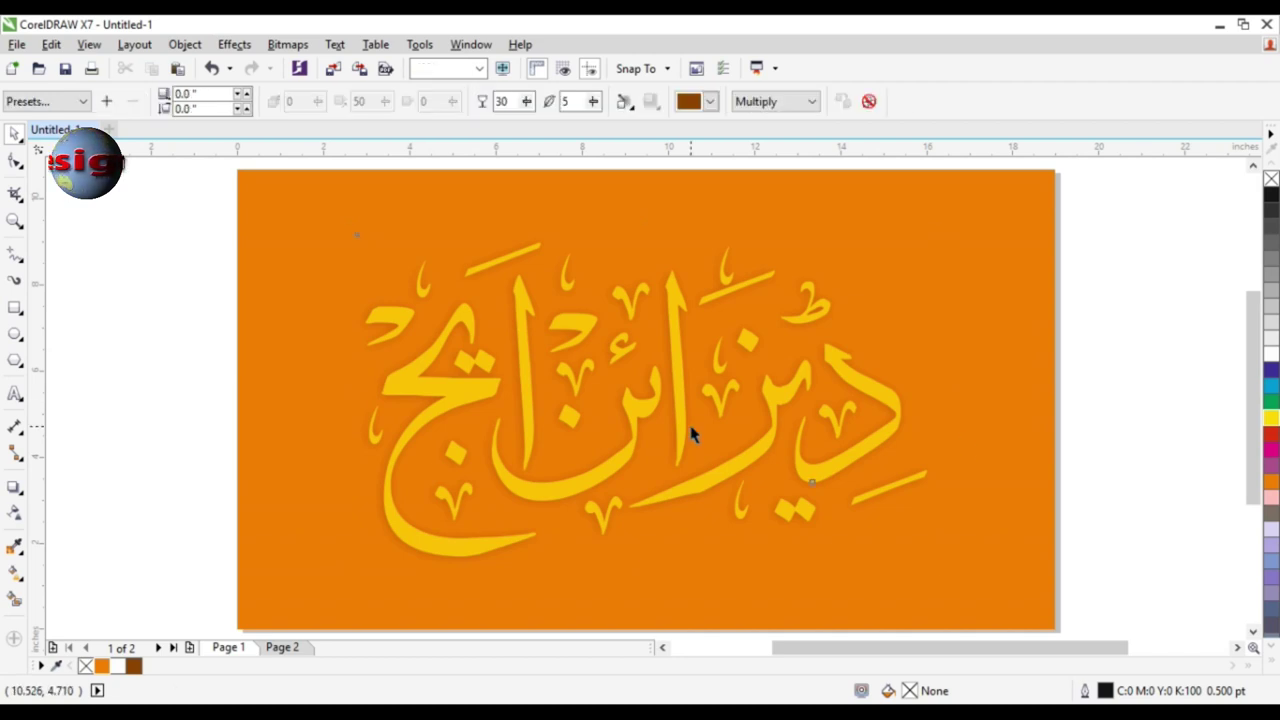
- Recolour the background rectangle green and mix black into it repeatedly for a very dark green
{"action": "left_click", "coordinate": [1010, 290]}
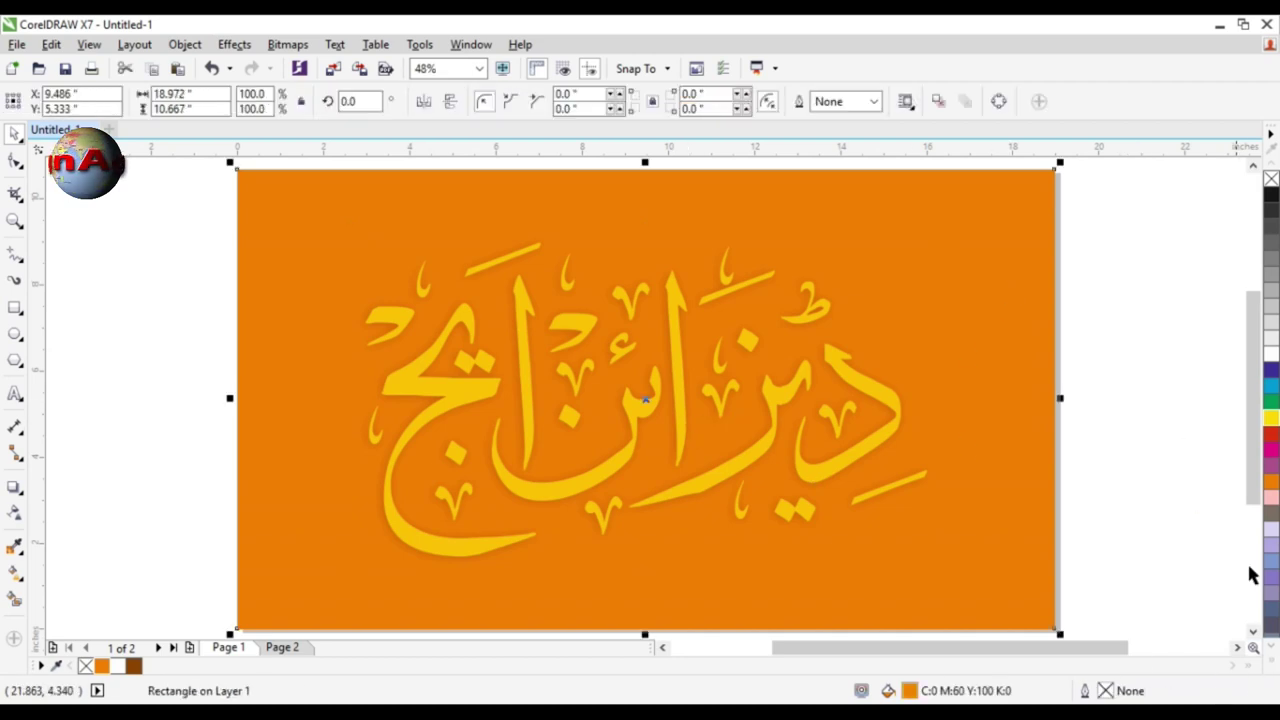
{"action": "left_click", "coordinate": [1270, 665]}
{"action": "left_click", "coordinate": [1207, 356]}
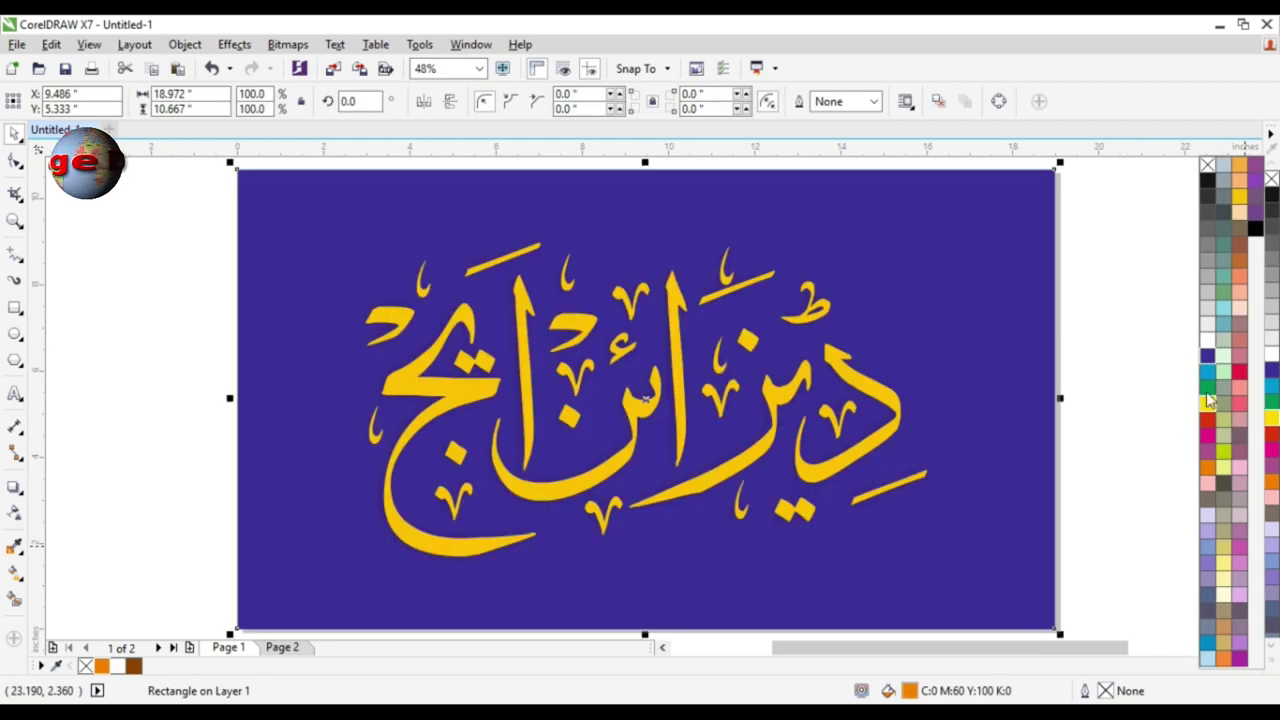
{"action": "left_click", "coordinate": [1207, 390]}
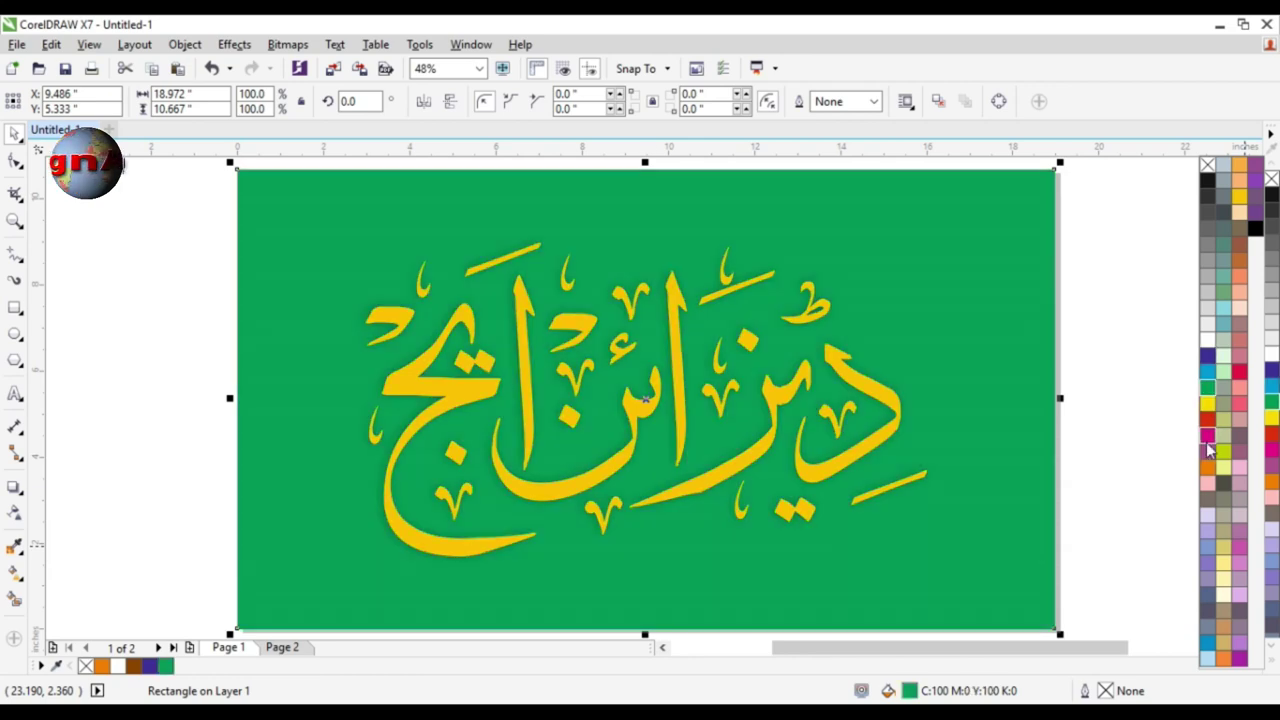
{"action": "left_click", "coordinate": [1255, 231], "text": "ctrl"}
{"action": "left_click", "coordinate": [1255, 231], "text": "ctrl"}
{"action": "left_click", "coordinate": [1255, 231], "text": "ctrl"}
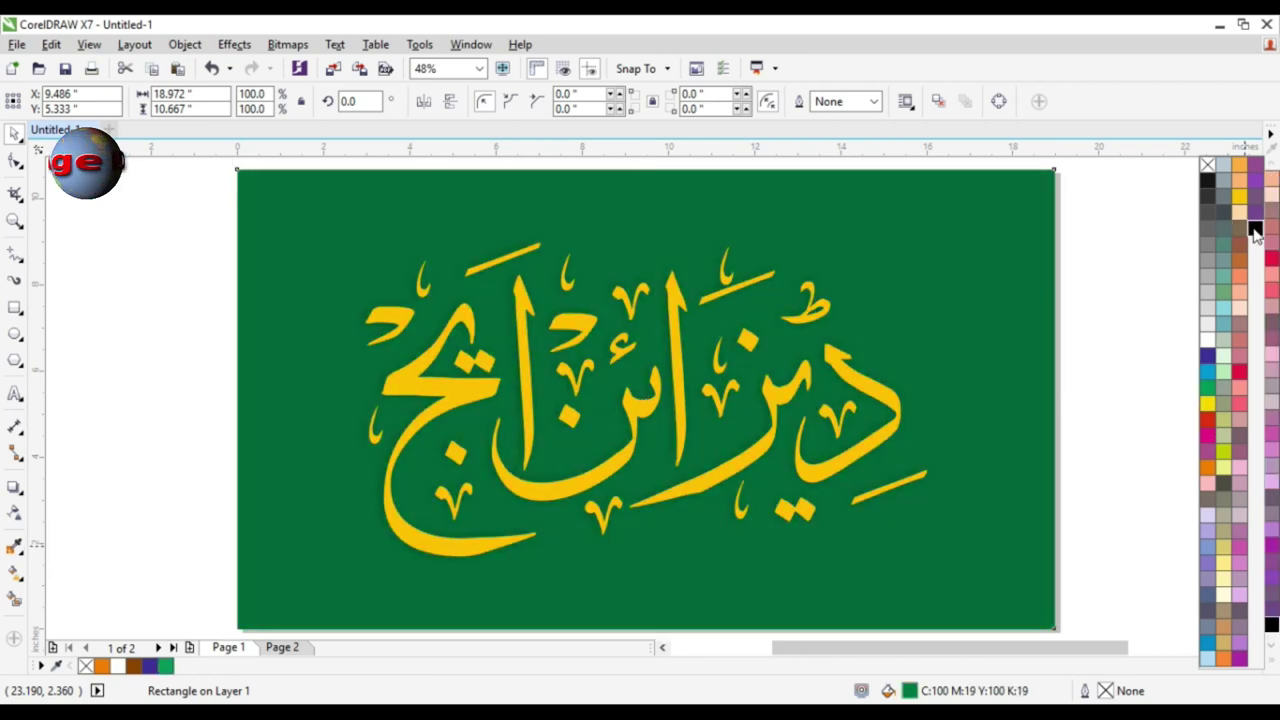
{"action": "left_click", "coordinate": [1255, 228], "text": "ctrl"}
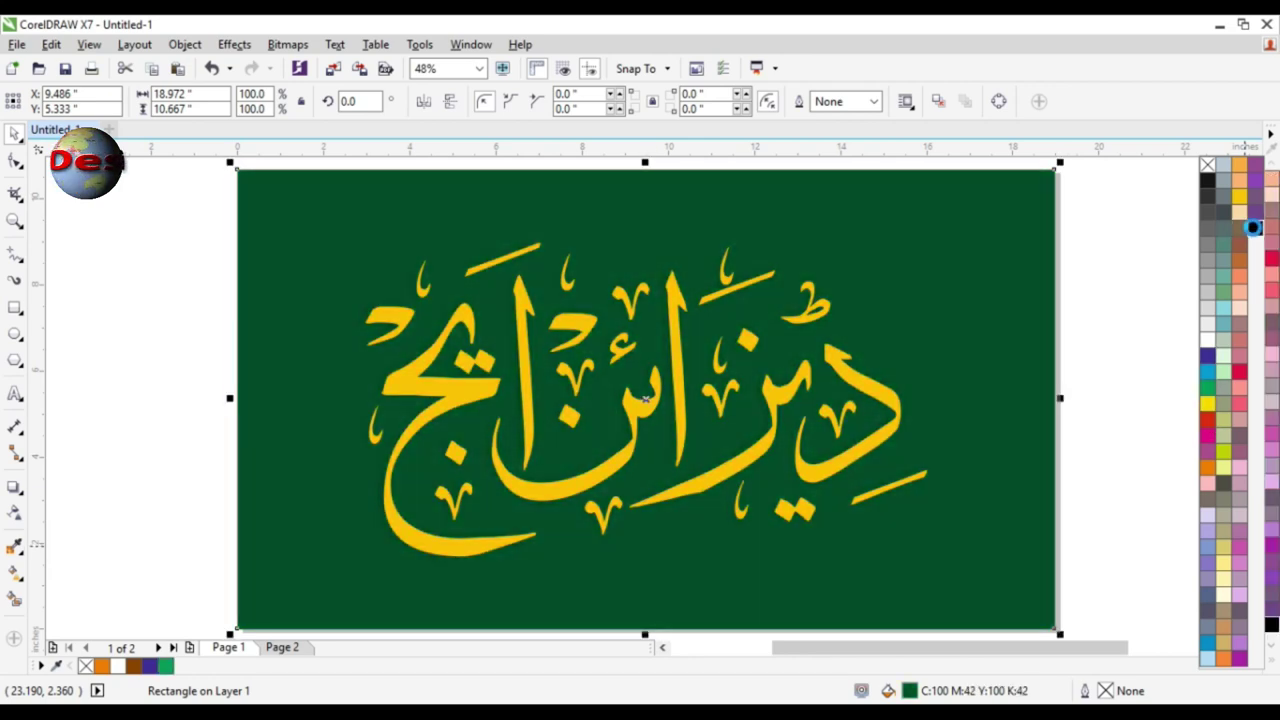
{"action": "left_click", "coordinate": [1255, 228], "text": "ctrl"}
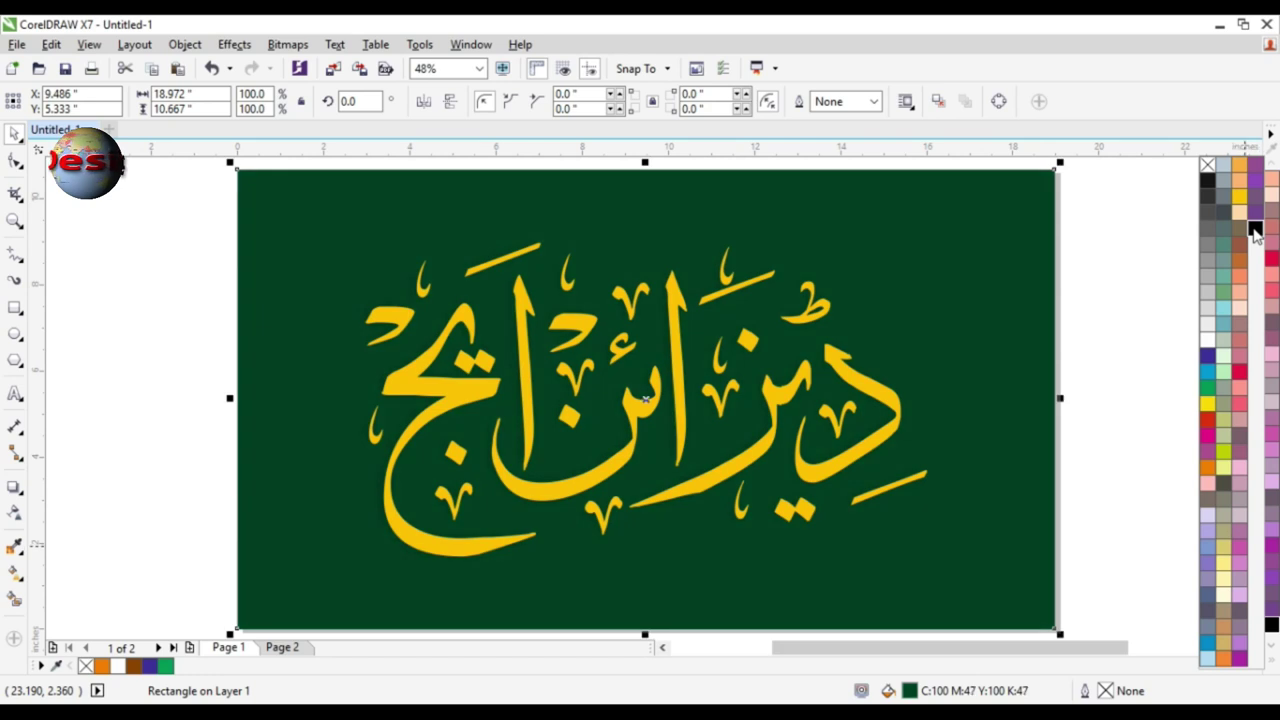
- Fill the lettering with the tan gold C0 M20 Y60 K20
{"action": "left_click", "coordinate": [890, 400]}
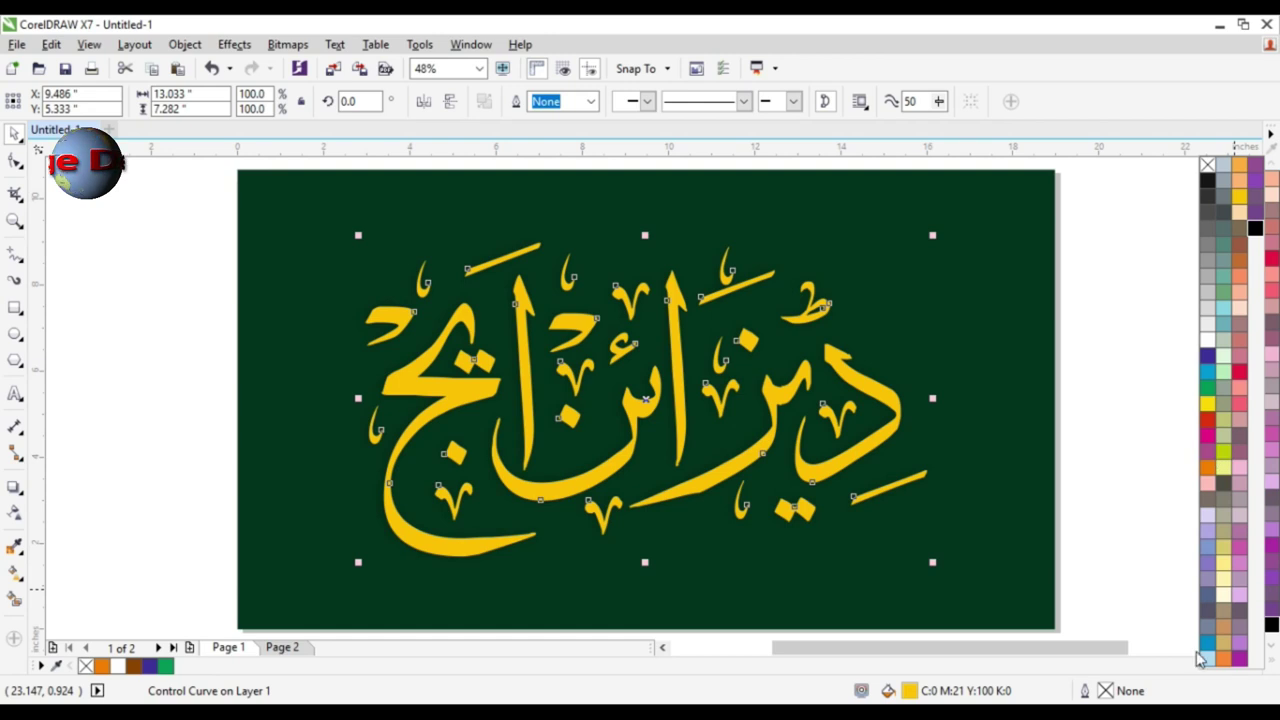
{"action": "left_click", "coordinate": [1212, 643]}
{"action": "left_click", "coordinate": [1221, 643]}
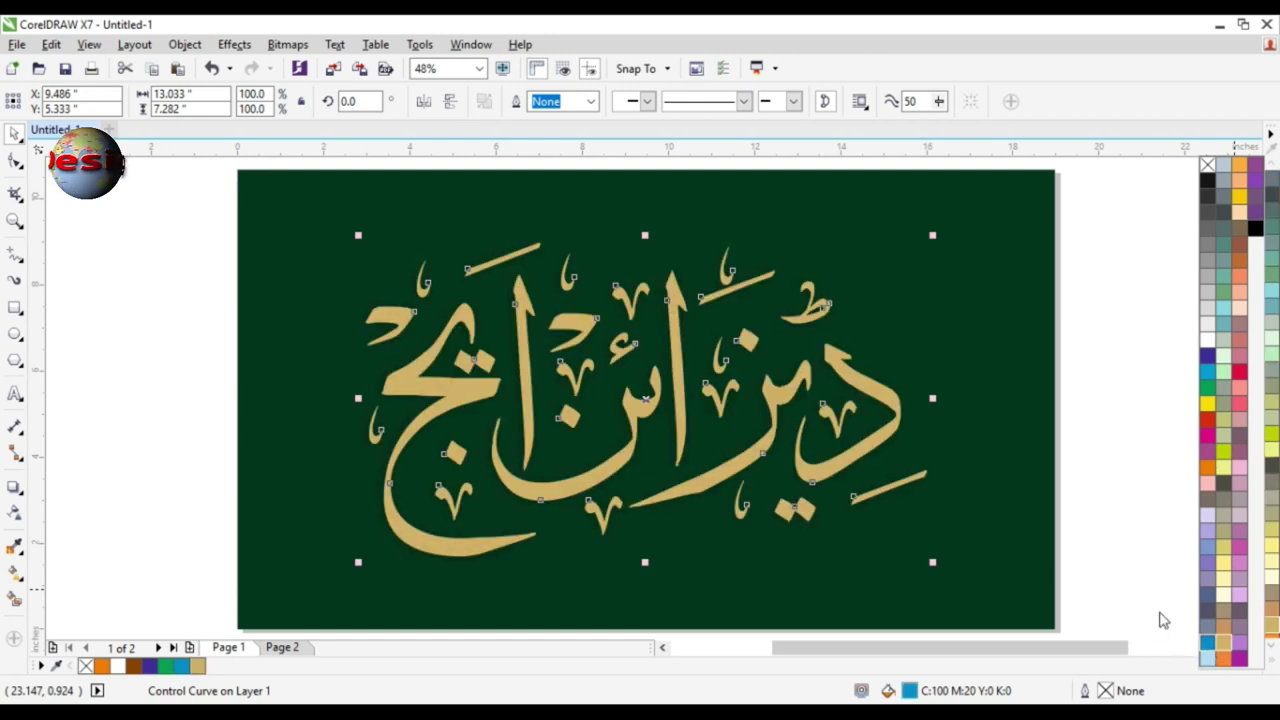
{"action": "key", "text": "g"}
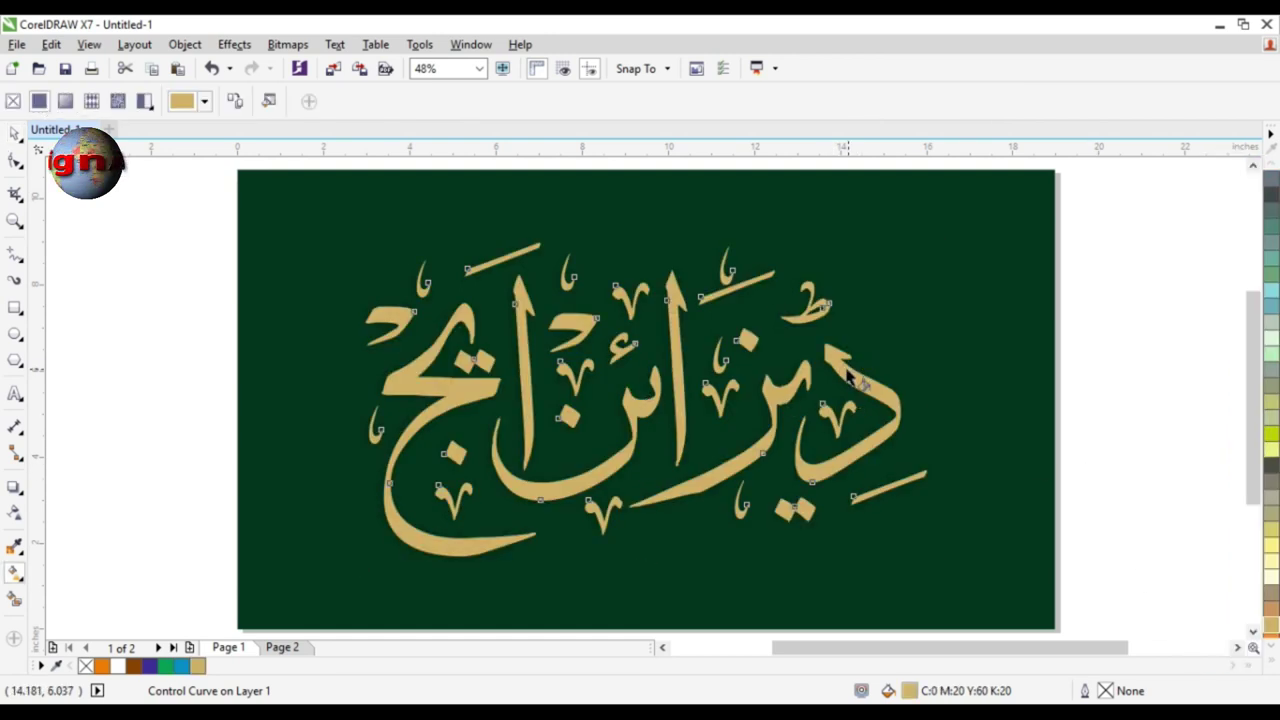
{"action": "key", "text": "space"}
{"action": "key", "text": "F12"}
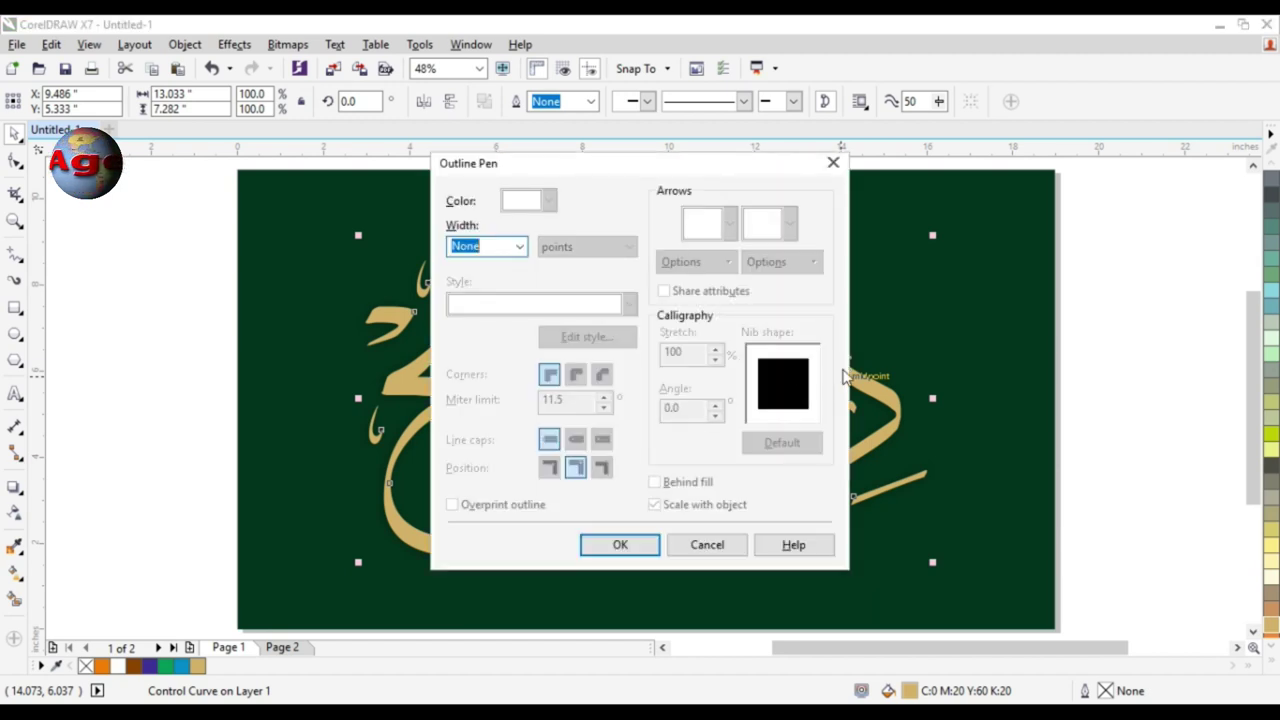
{"action": "key", "text": "Escape"}
- Apply an elliptical fountain fill to the lettering, running from a white centre to tan gold at the edges
{"action": "left_click", "coordinate": [541, 291]}
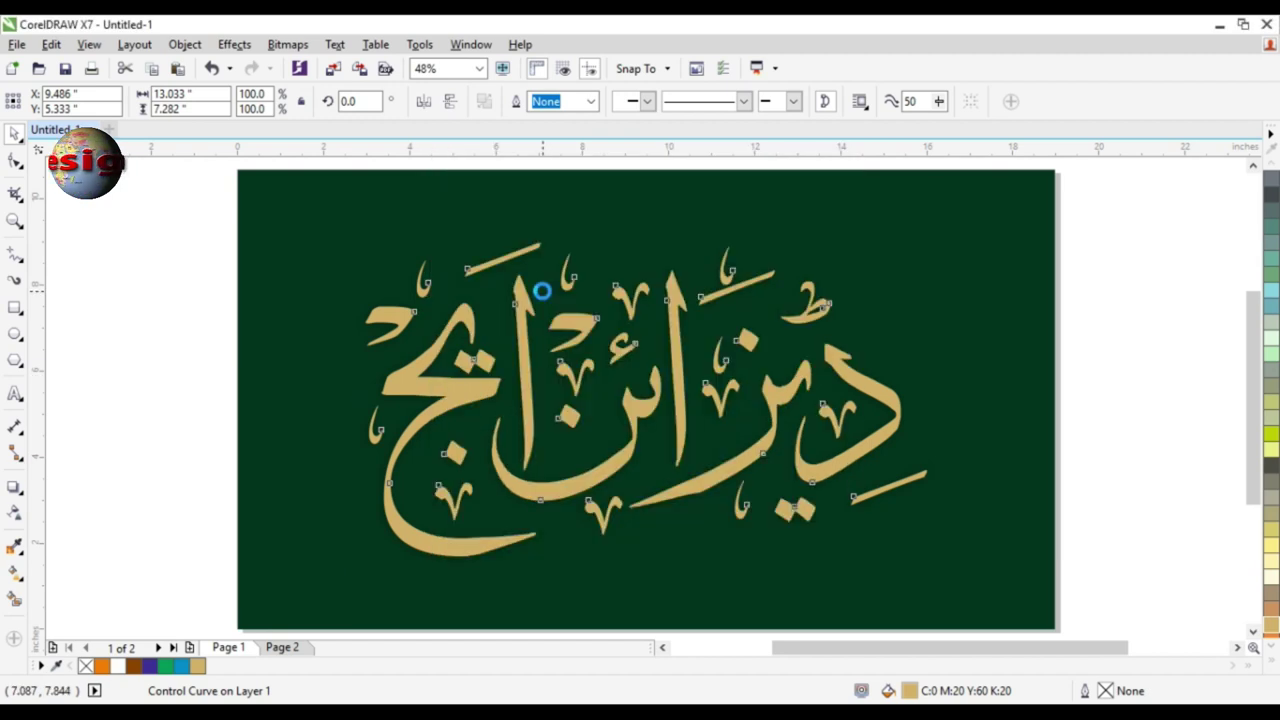
{"action": "key", "text": "F11"}
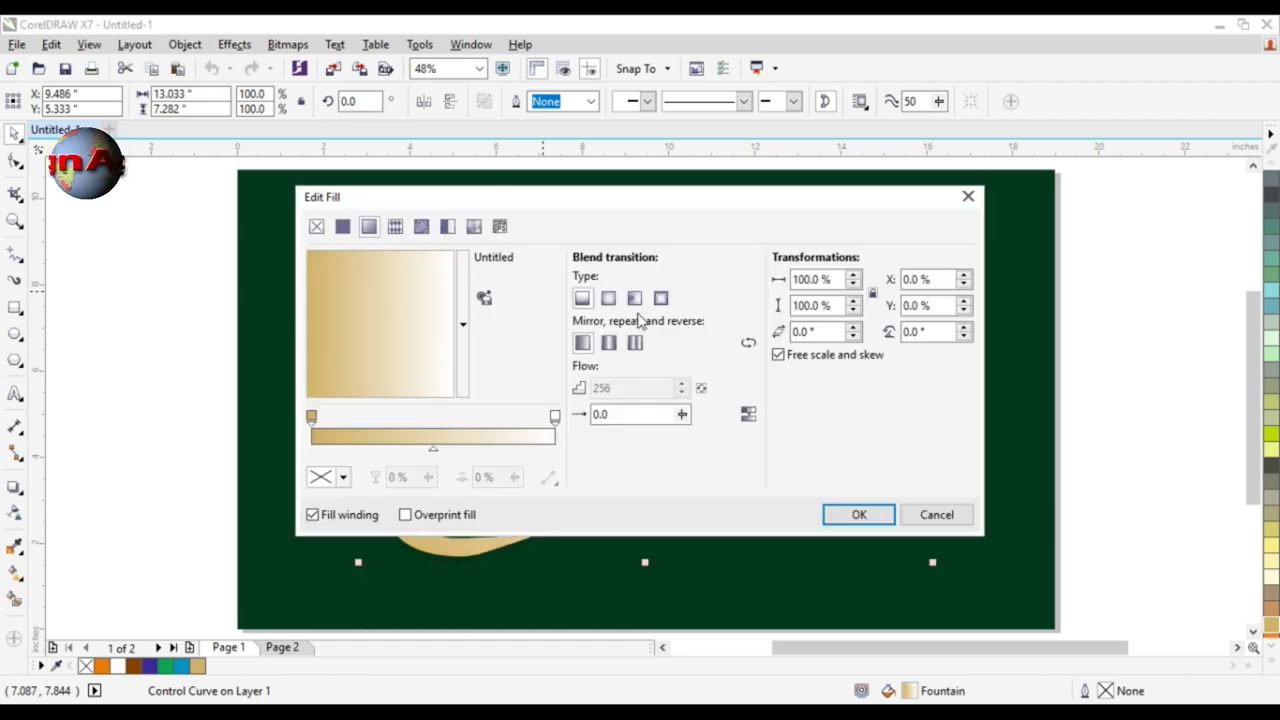
{"action": "left_click", "coordinate": [686, 409]}
{"action": "left_click", "coordinate": [858, 515]}
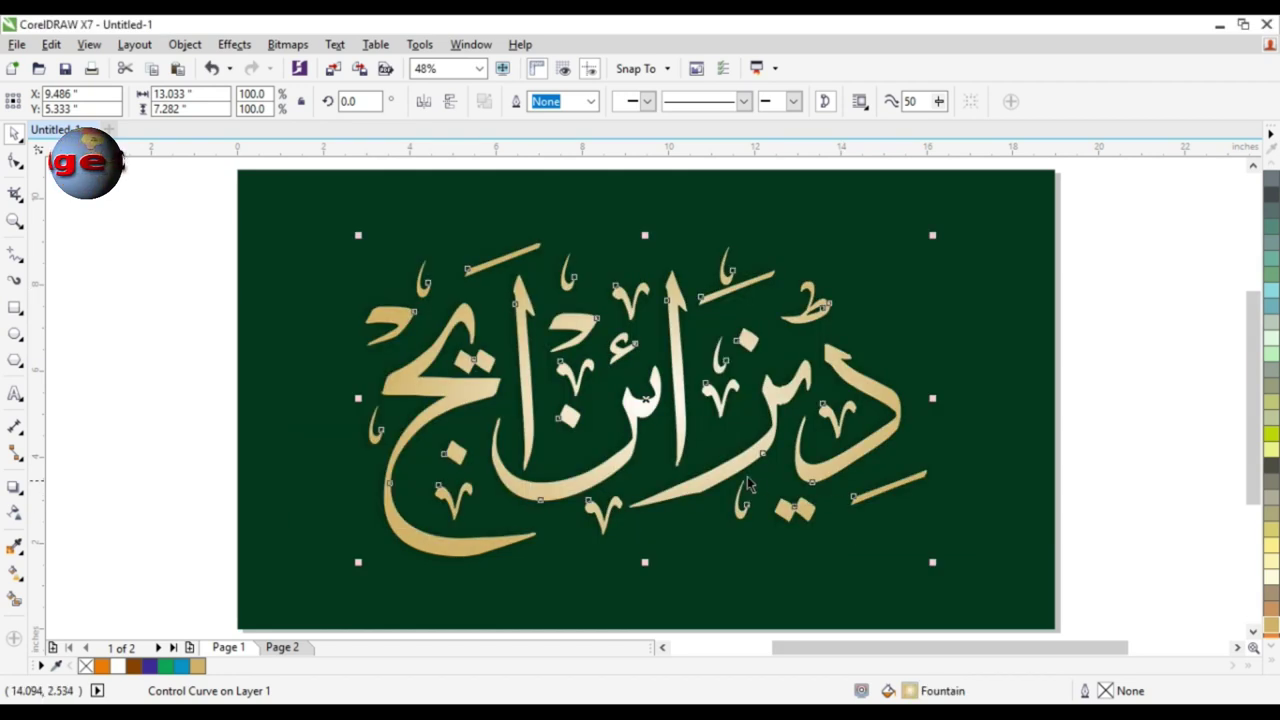
- Add two intermediate colour nodes at 29% and 66% to the lettering's gradient and make the centre node pale cream
{"action": "key", "text": "g"}
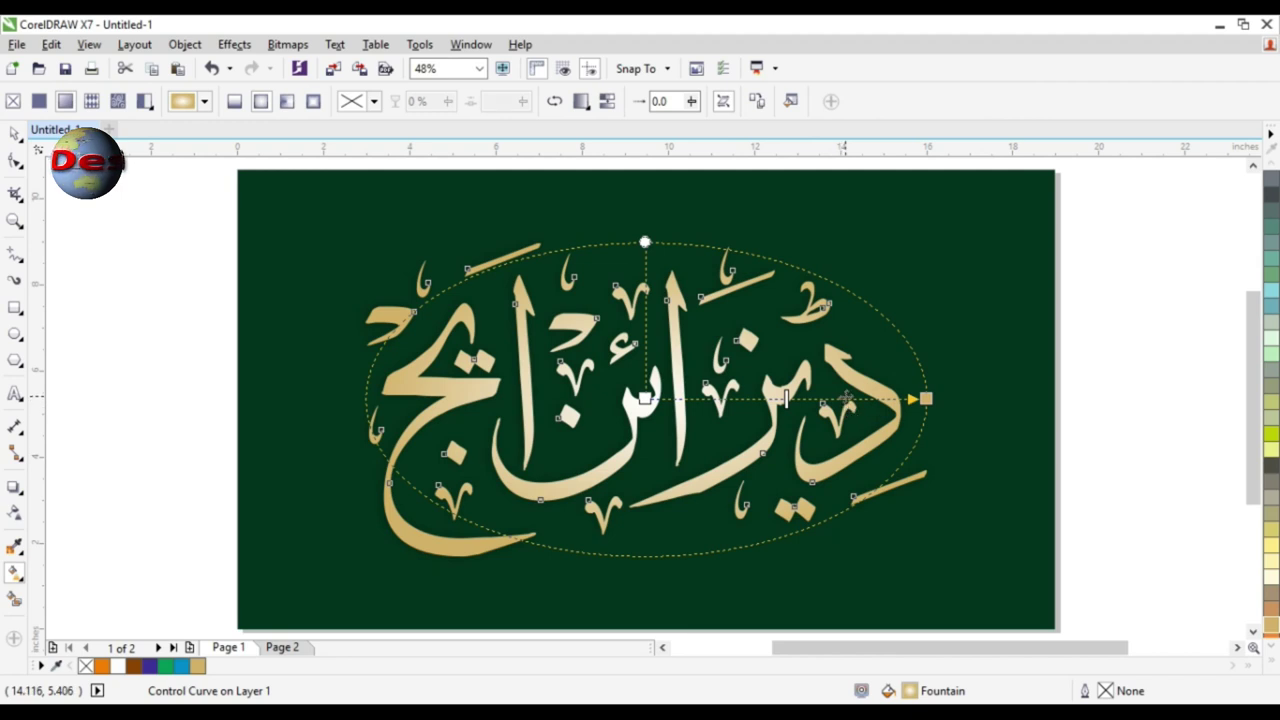
{"action": "double_click", "coordinate": [846, 398]}
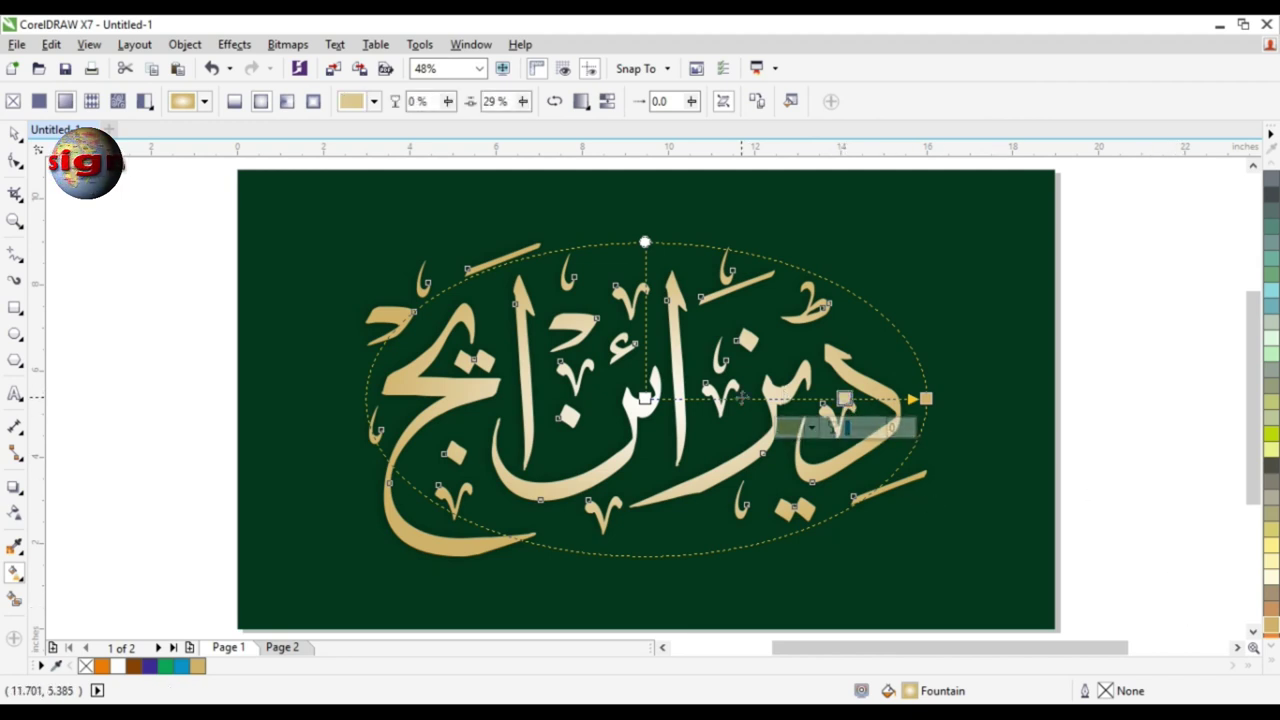
{"action": "double_click", "coordinate": [741, 398]}
{"action": "left_click", "coordinate": [642, 398]}
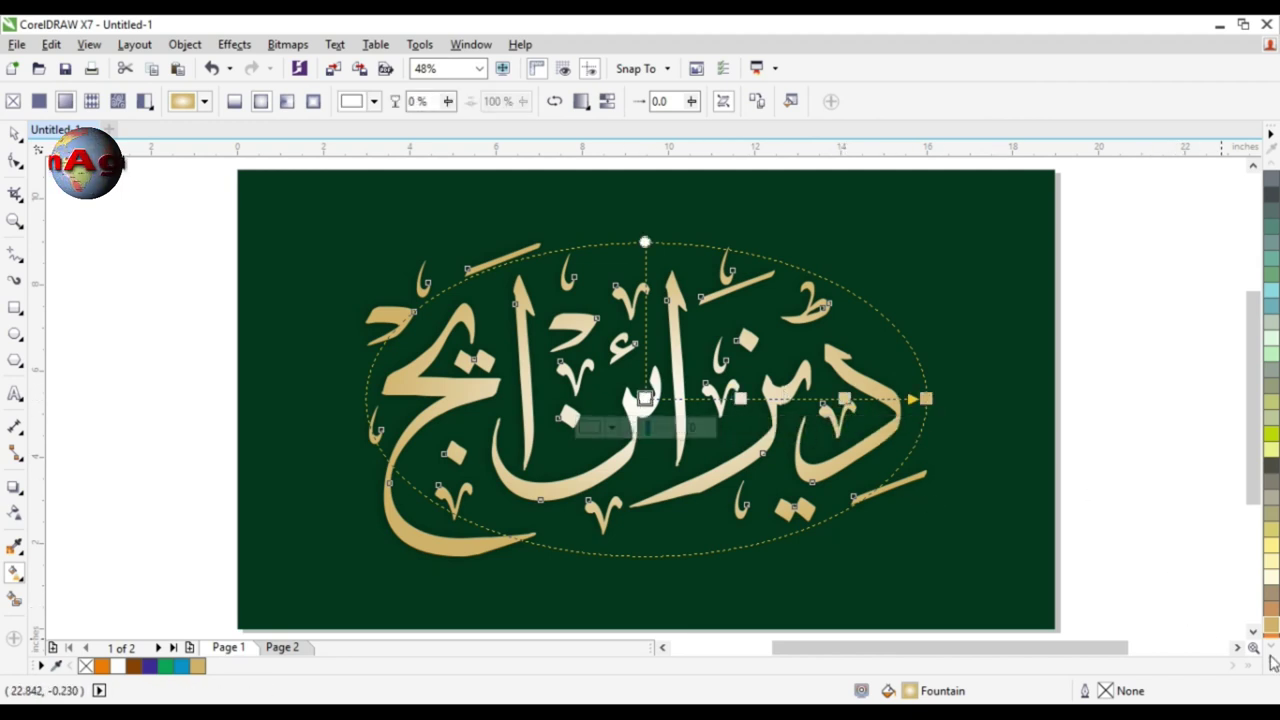
{"action": "left_click", "coordinate": [1272, 662]}
{"action": "left_click", "coordinate": [1223, 594]}
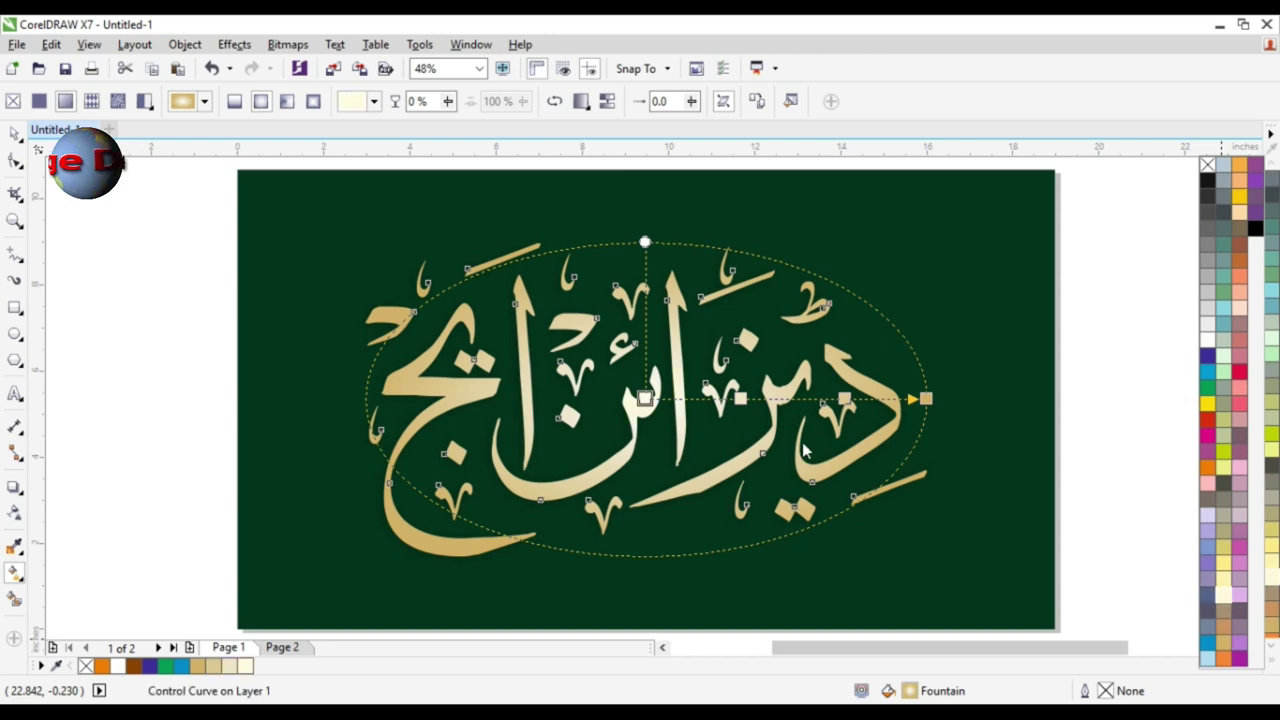
- Recolour the gradient's 66% node tan gold and its 29% node greyish brown C0 M20 Y40 K40
{"action": "left_click", "coordinate": [741, 400]}
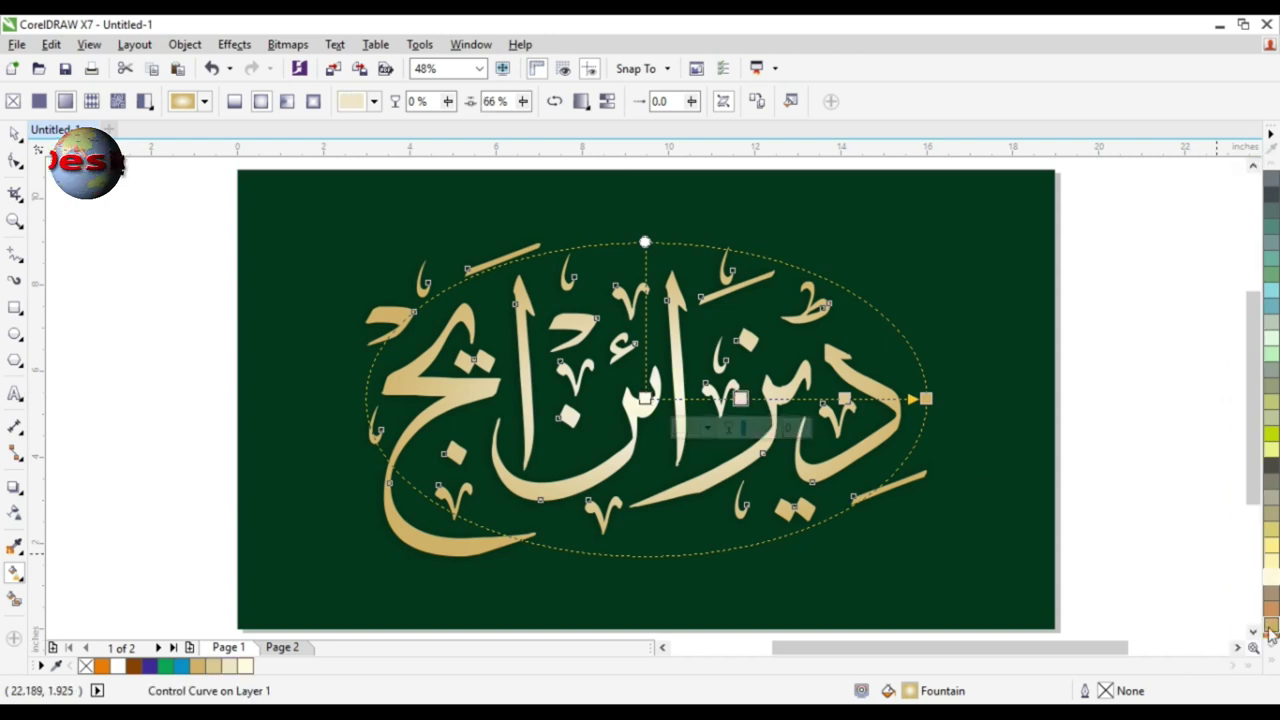
{"action": "left_click", "coordinate": [1268, 623]}
{"action": "double_click", "coordinate": [843, 398]}
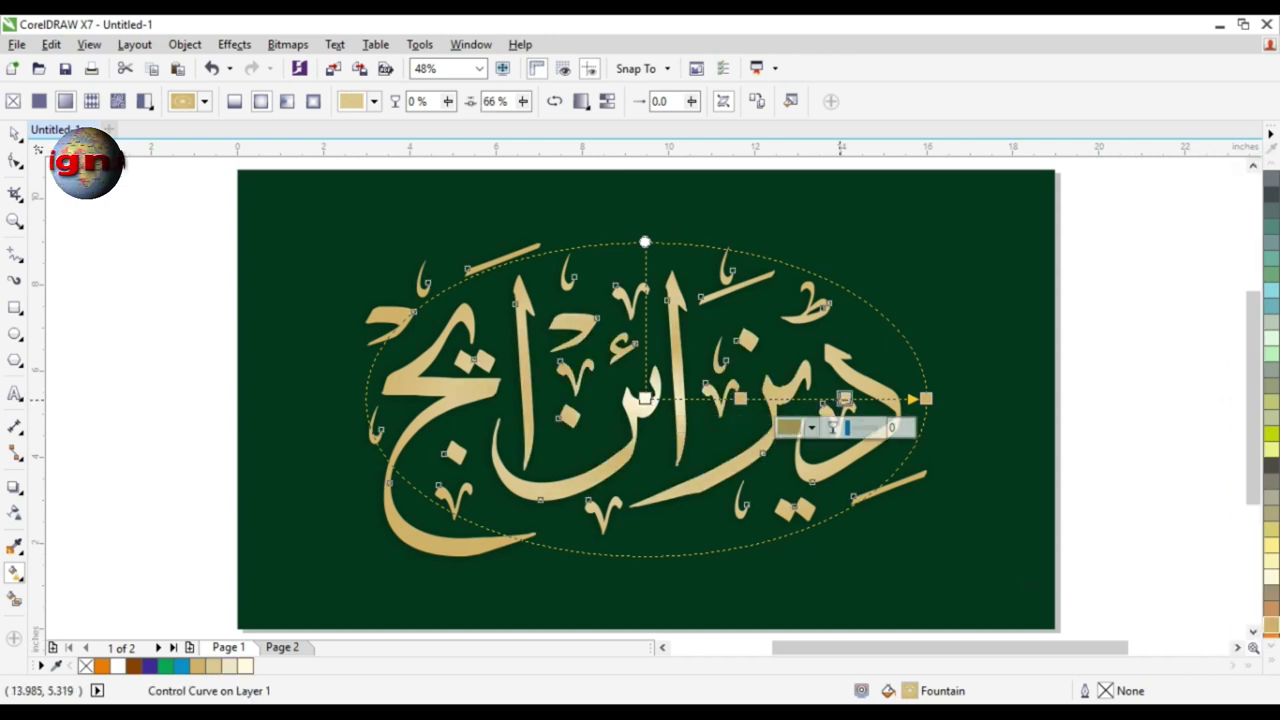
{"action": "left_click", "coordinate": [1272, 610]}
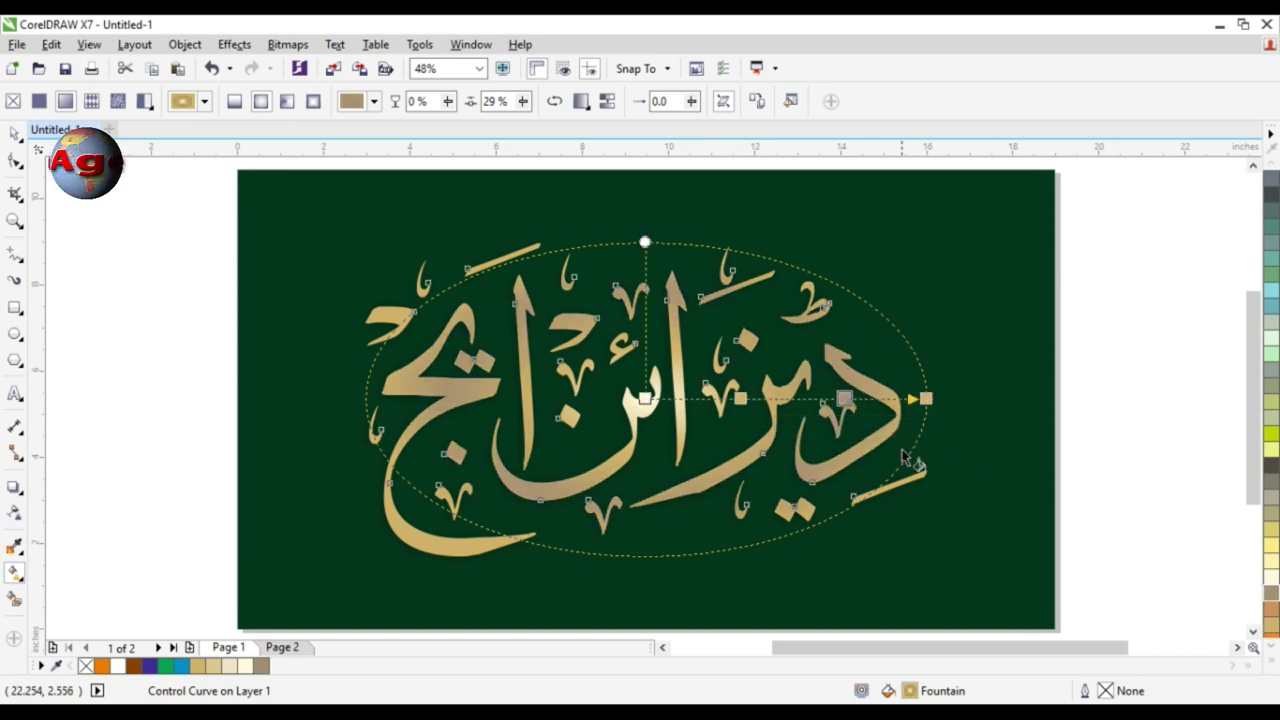
- Recolour the gradient's outer end node reddish brown C0 M60 Y60 K40 and extend the ellipse beyond the lettering
{"action": "left_click", "coordinate": [926, 398]}
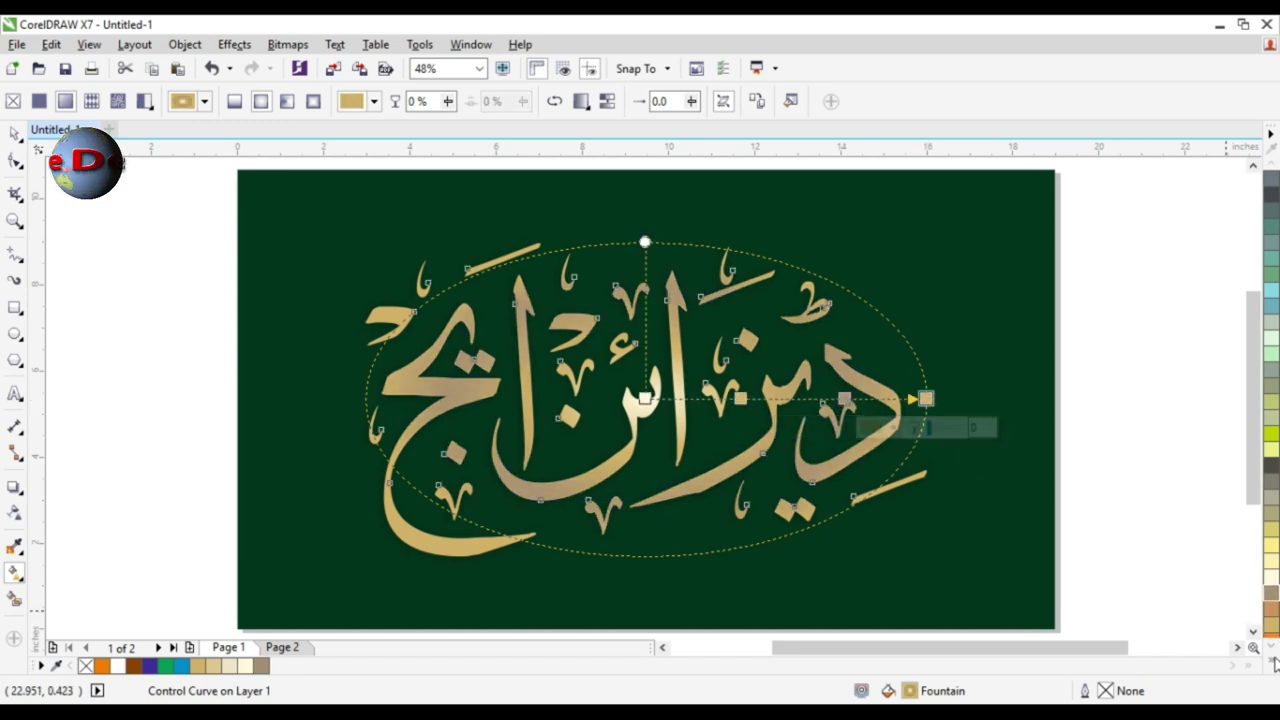
{"action": "left_click", "coordinate": [1273, 662]}
{"action": "left_click", "coordinate": [1241, 250]}
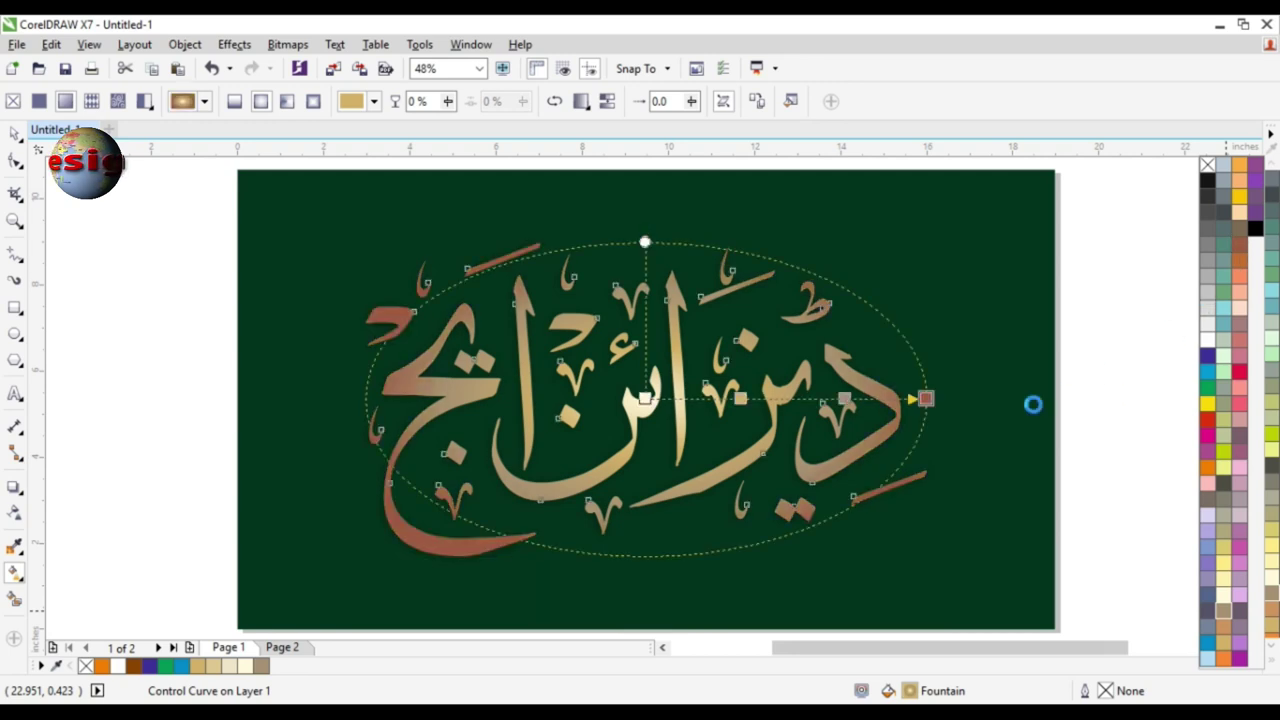
{"action": "left_click_drag", "start_coordinate": [926, 398], "coordinate": [960, 398]}
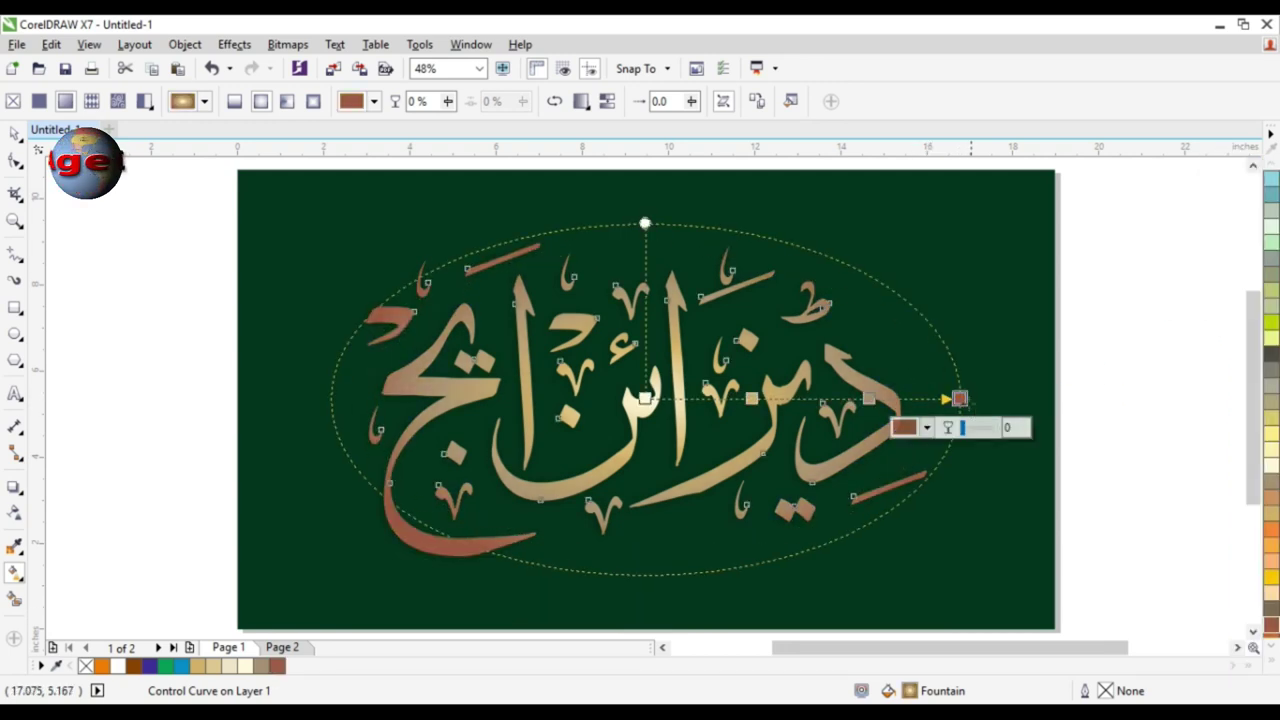
- Try orange and red shades on the gradient's outer end node, ending with rust C15 M73 Y81 K26
{"action": "left_click", "coordinate": [925, 427]}
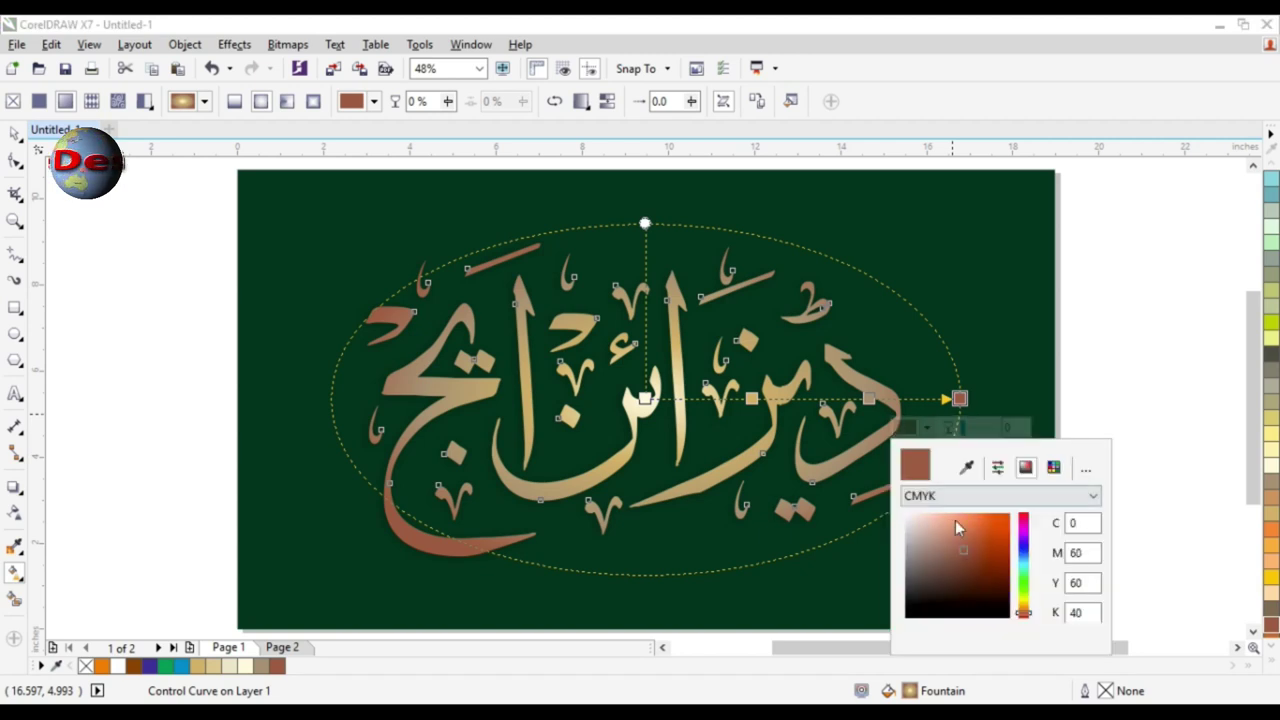
{"action": "left_click", "coordinate": [1002, 522]}
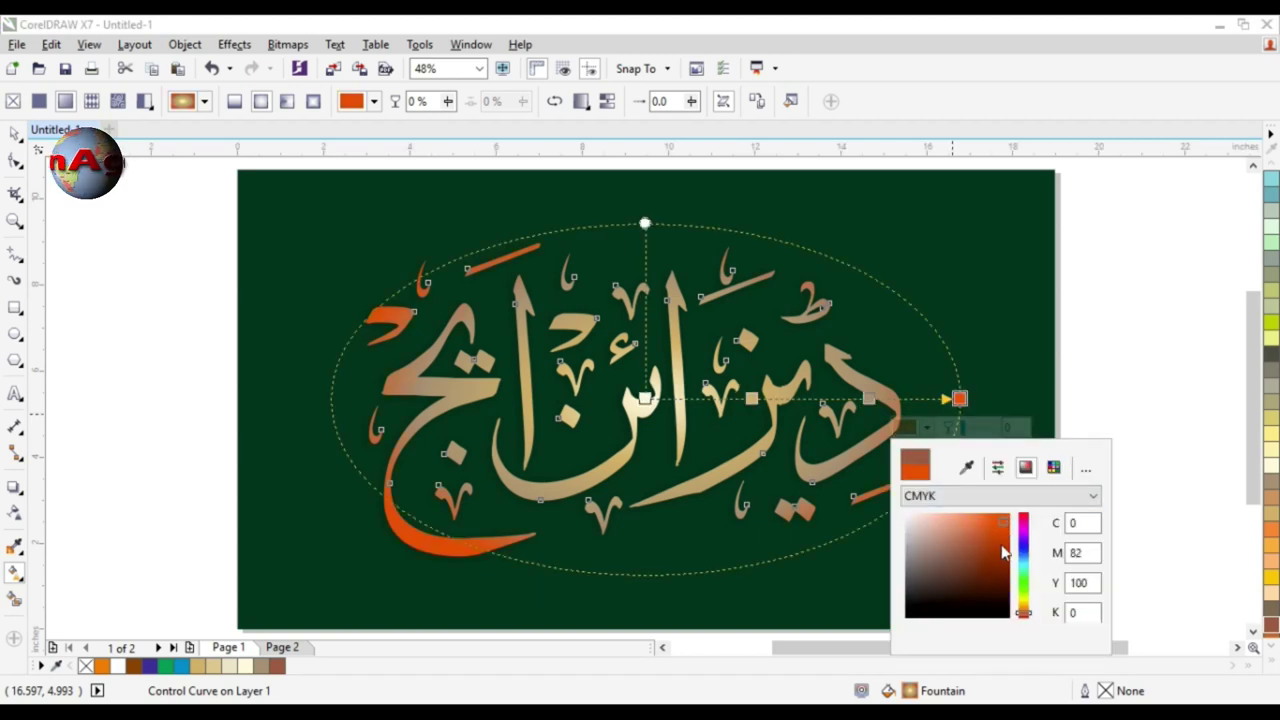
{"action": "left_click_drag", "start_coordinate": [1004, 552], "coordinate": [994, 556]}
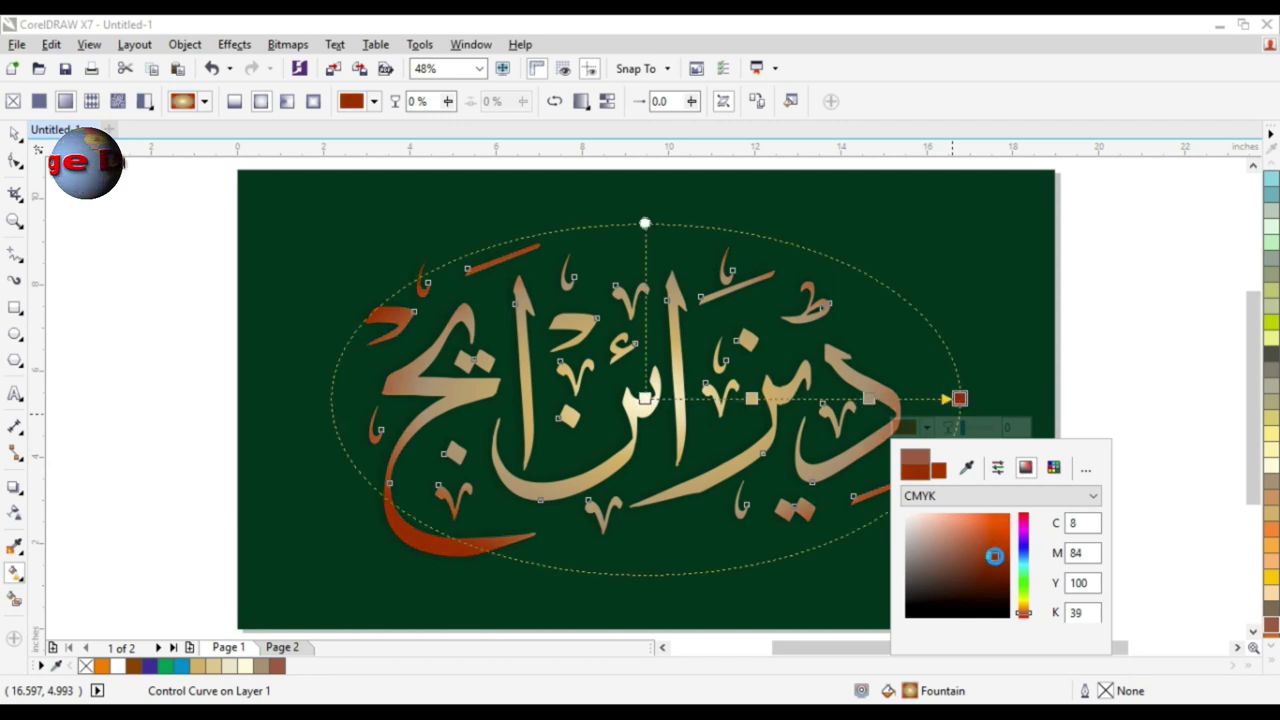
{"action": "left_click", "coordinate": [975, 548]}
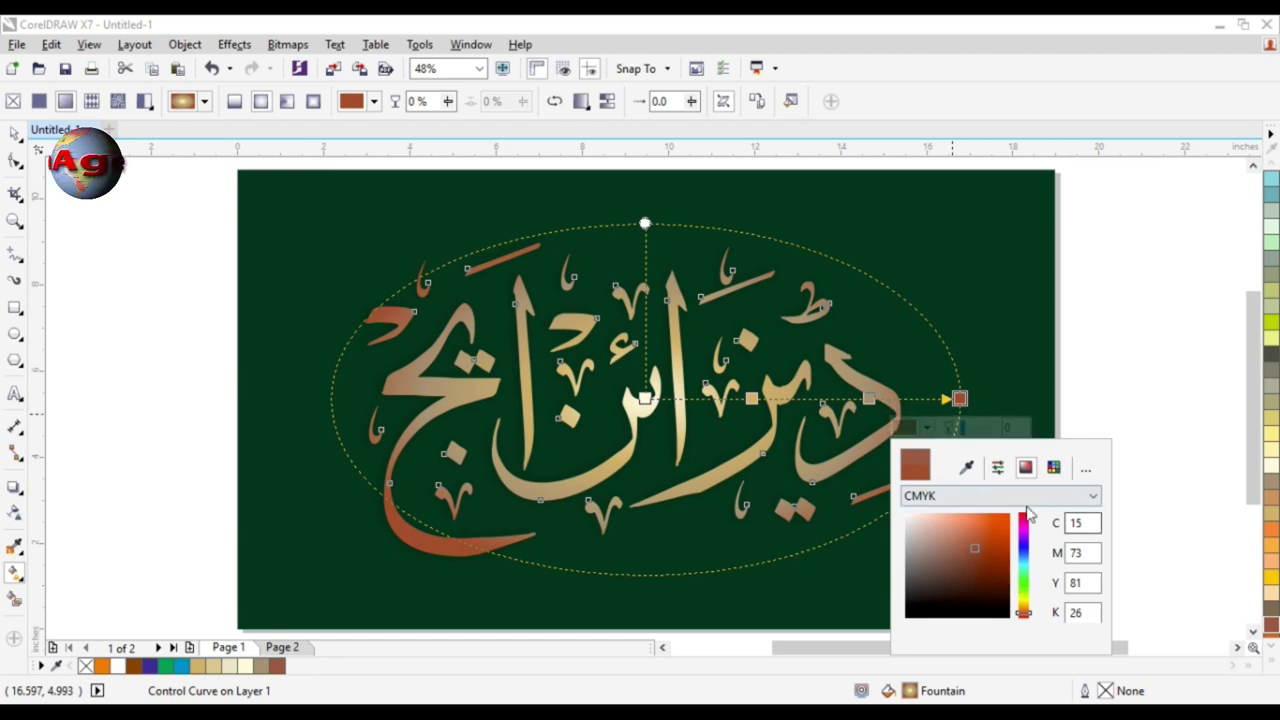
- Sample Gold from the document colours for the outer end node and darken it to C8 M42 Y100 K38
{"action": "left_click", "coordinate": [966, 467]}
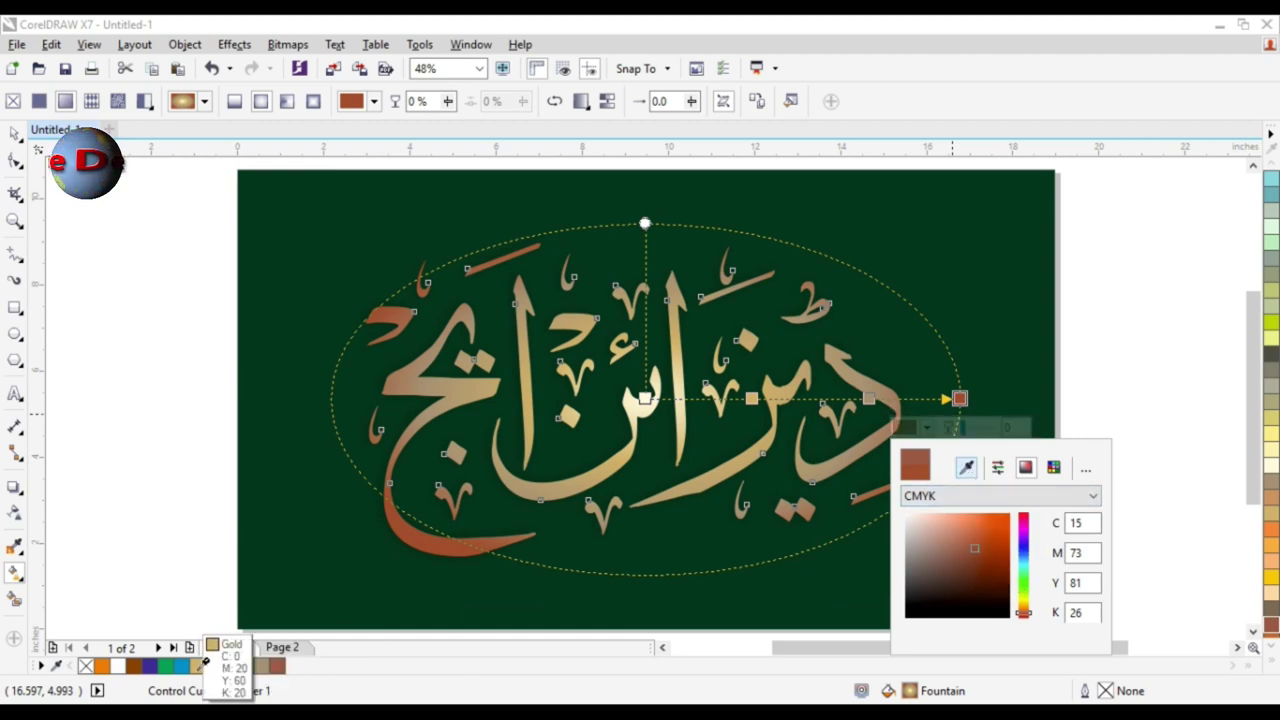
{"action": "left_click", "coordinate": [197, 667]}
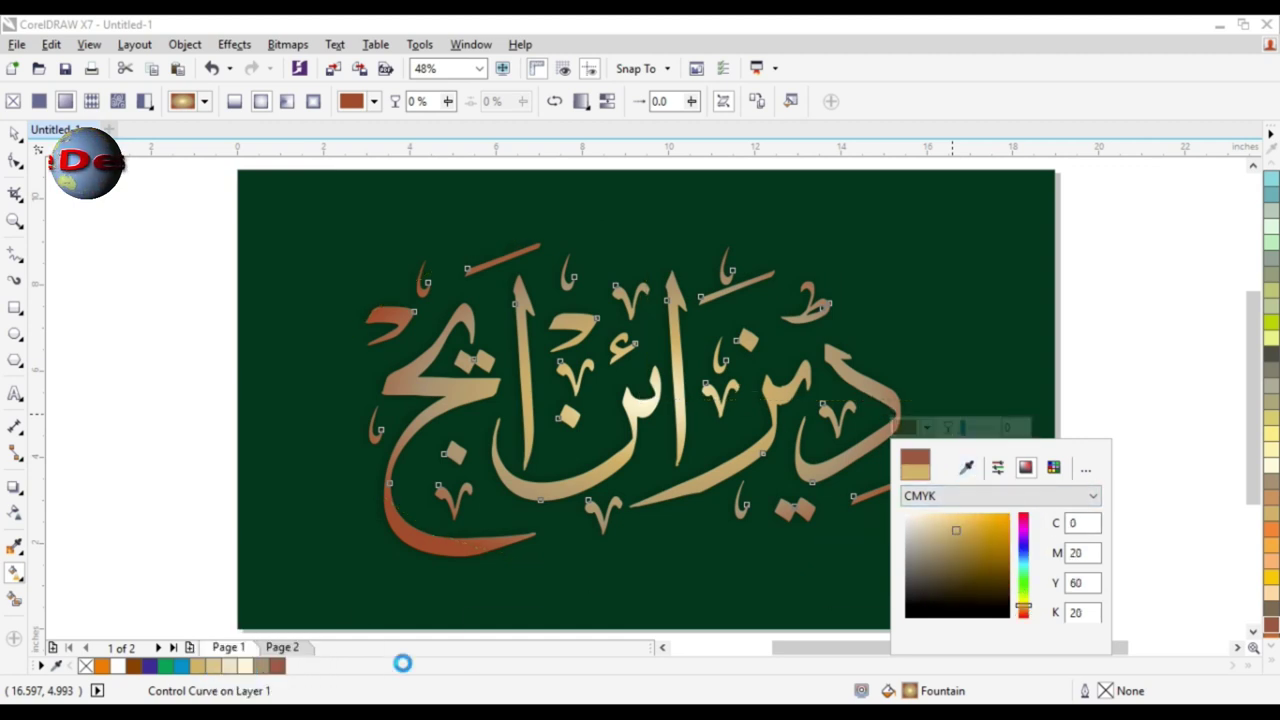
{"action": "left_click", "coordinate": [973, 538]}
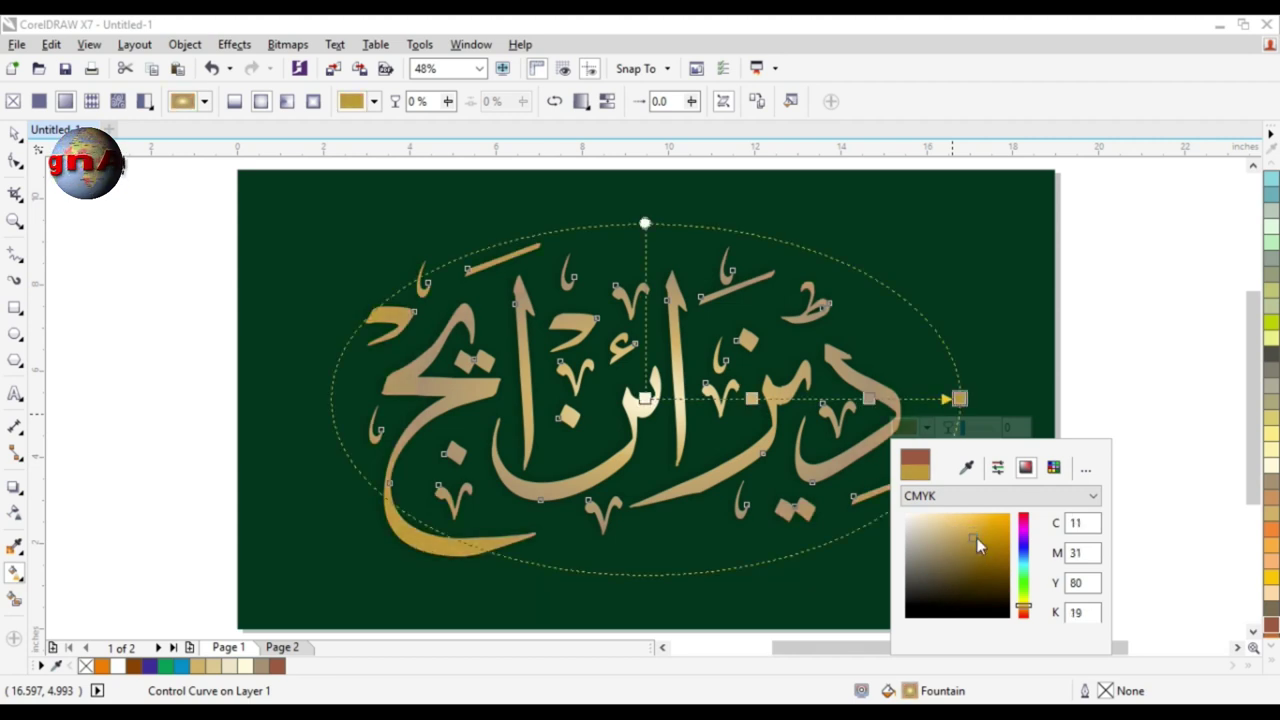
{"action": "left_click", "coordinate": [995, 546]}
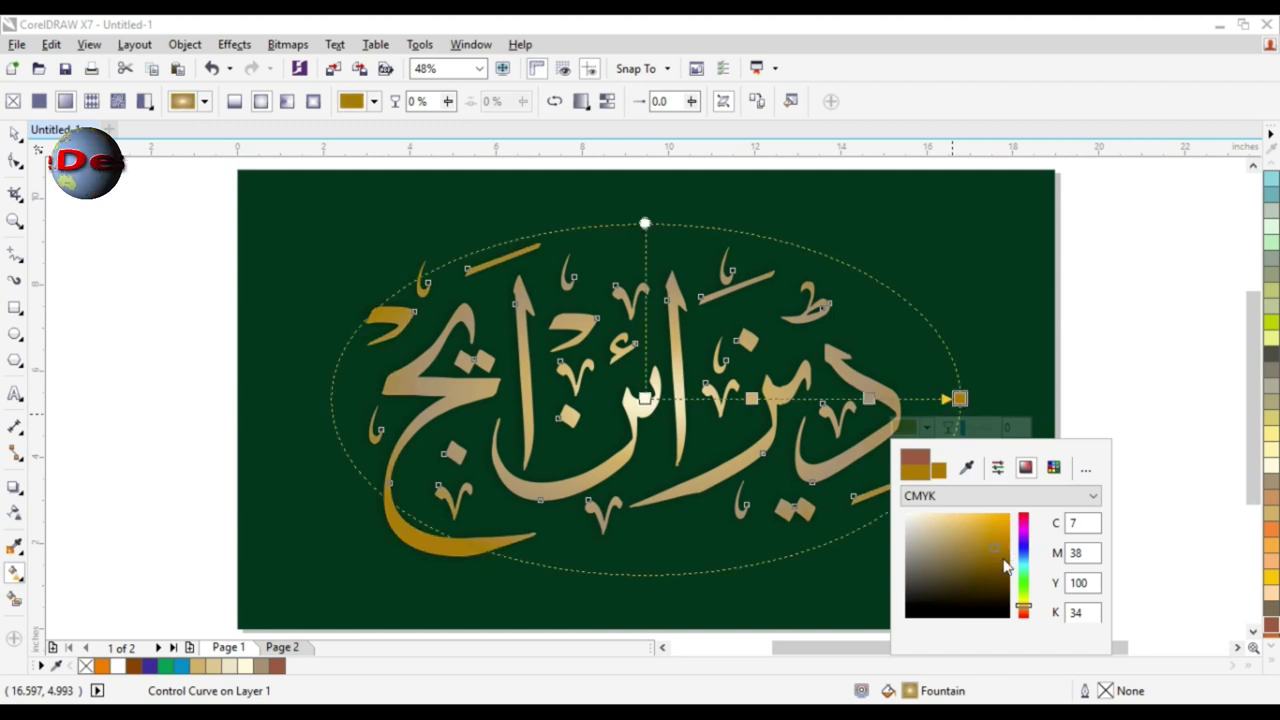
{"action": "left_click", "coordinate": [995, 551]}
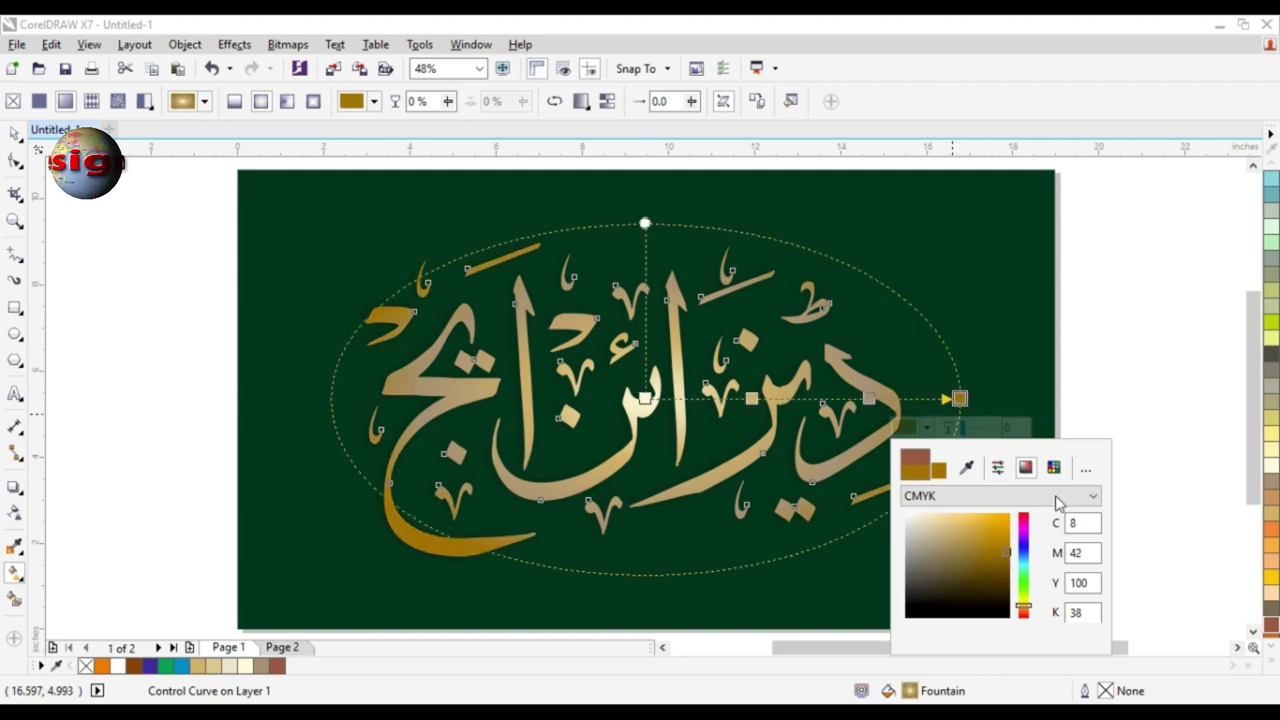
{"action": "left_click", "coordinate": [1129, 370]}
{"action": "left_click", "coordinate": [1131, 376]}
{"action": "key", "text": "space"}
{"action": "left_click", "coordinate": [812, 474]}
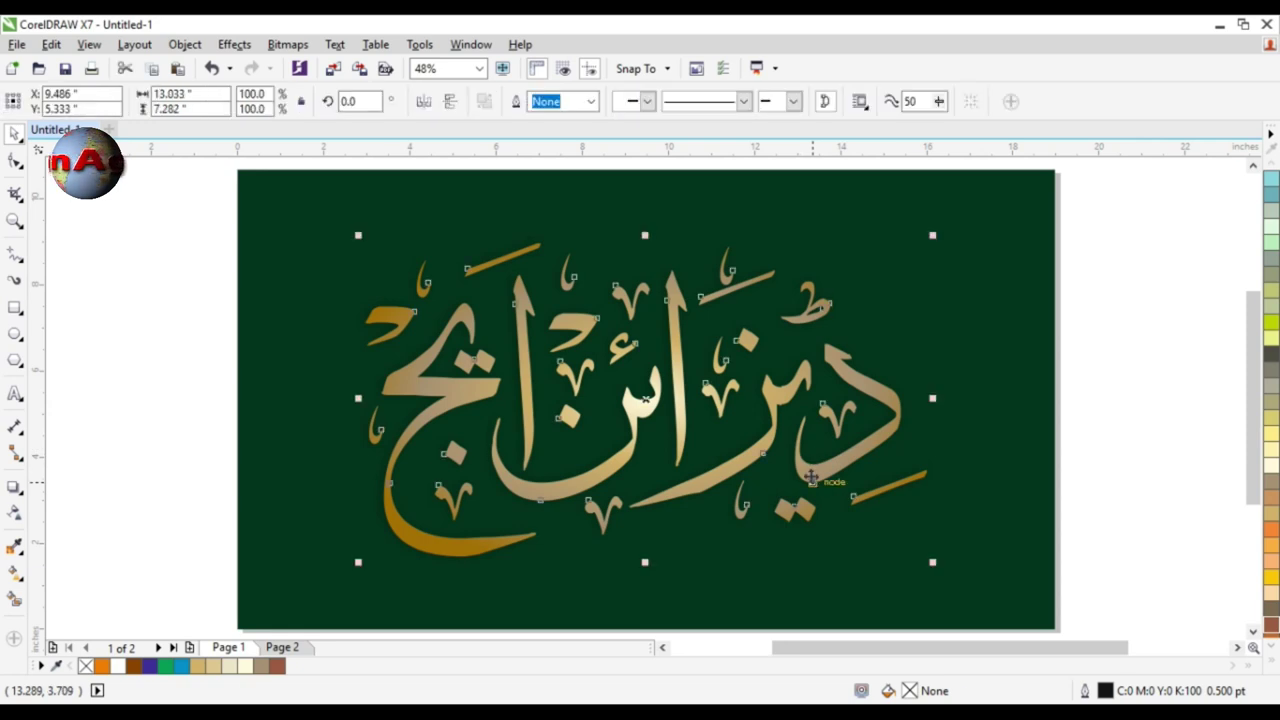
- Sample Gold for the gradient's 29% node and enrich it to C3 M40 Y100 K15
{"action": "key", "text": "space"}
{"action": "left_click", "coordinate": [868, 398]}
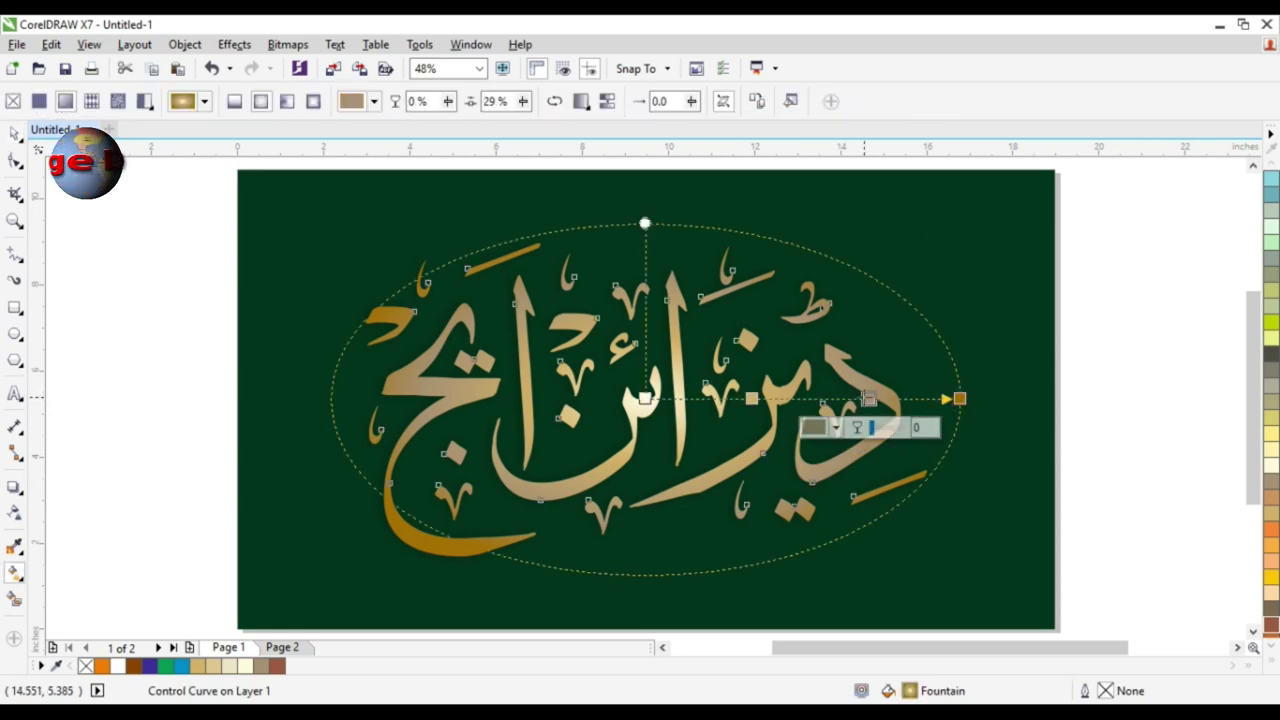
{"action": "left_click", "coordinate": [835, 428]}
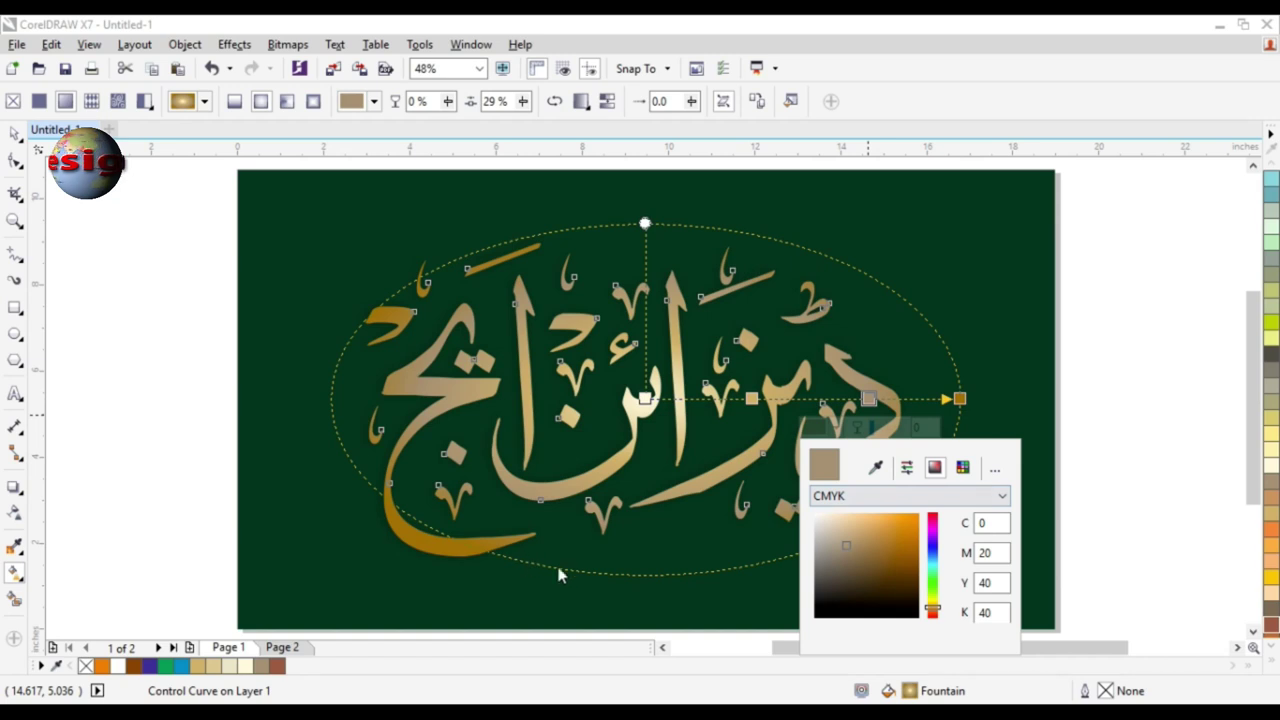
{"action": "left_click", "coordinate": [875, 467]}
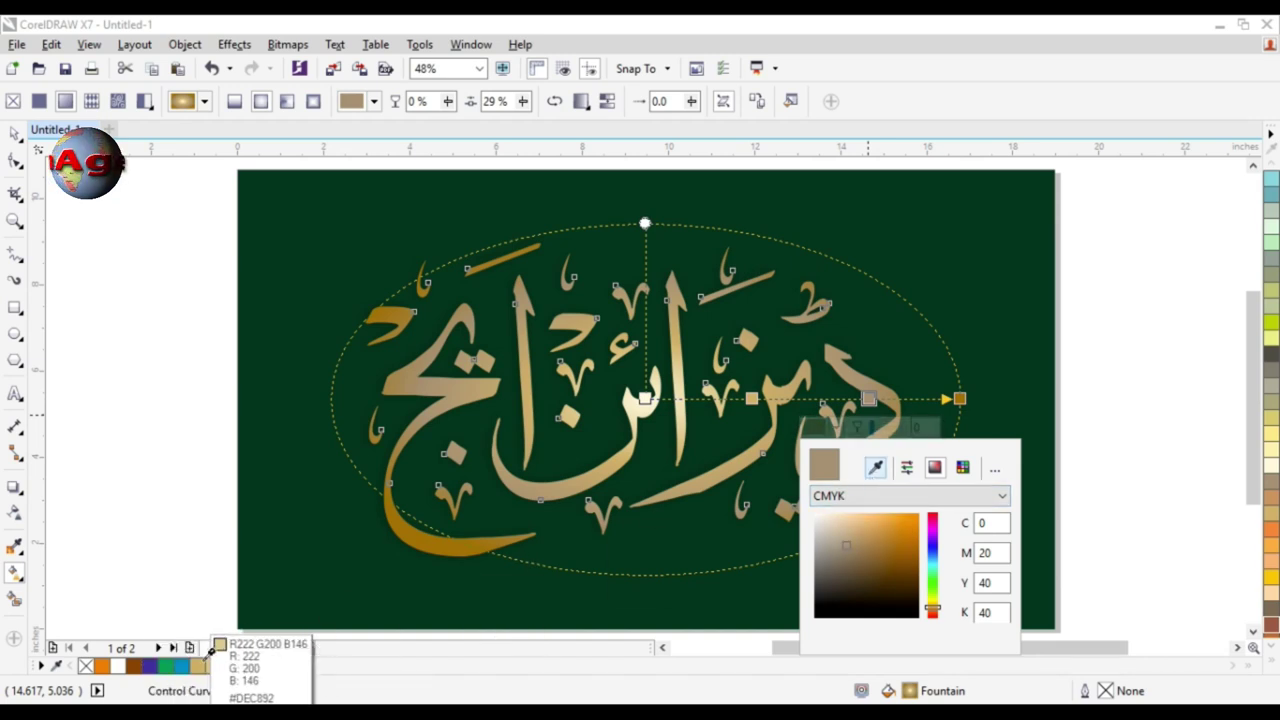
{"action": "left_click", "coordinate": [197, 666]}
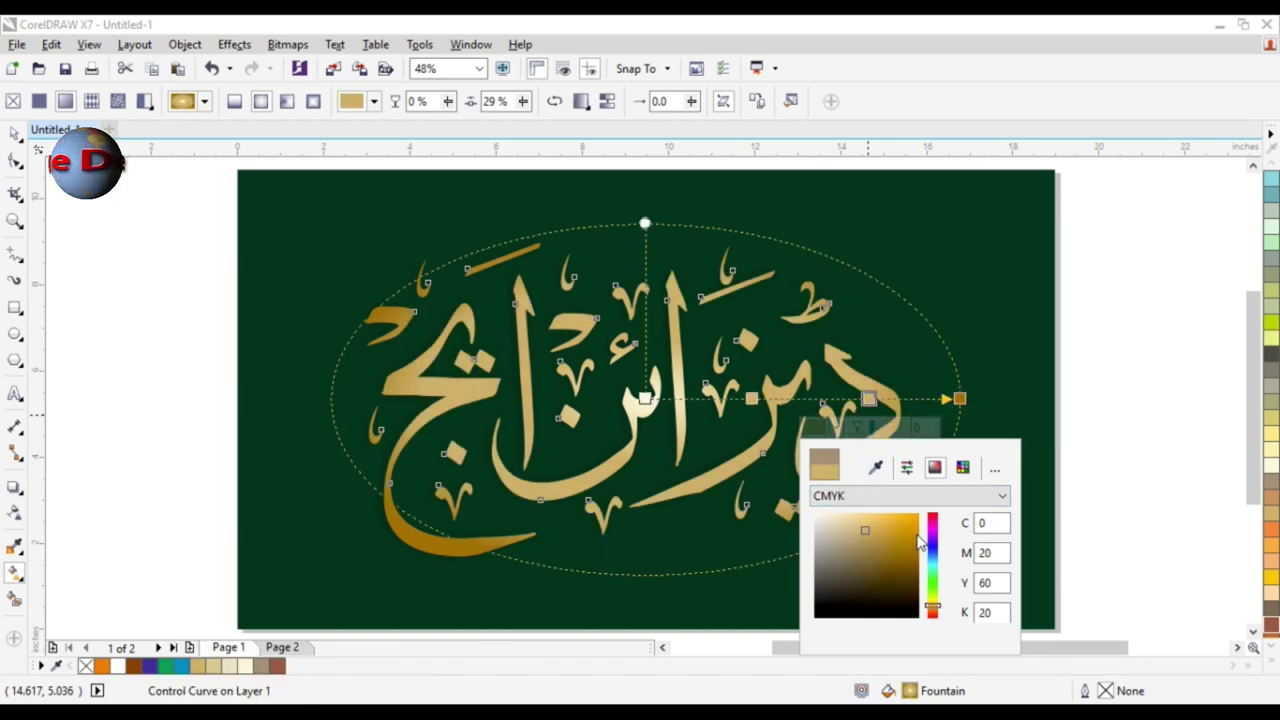
{"action": "left_click", "coordinate": [909, 532]}
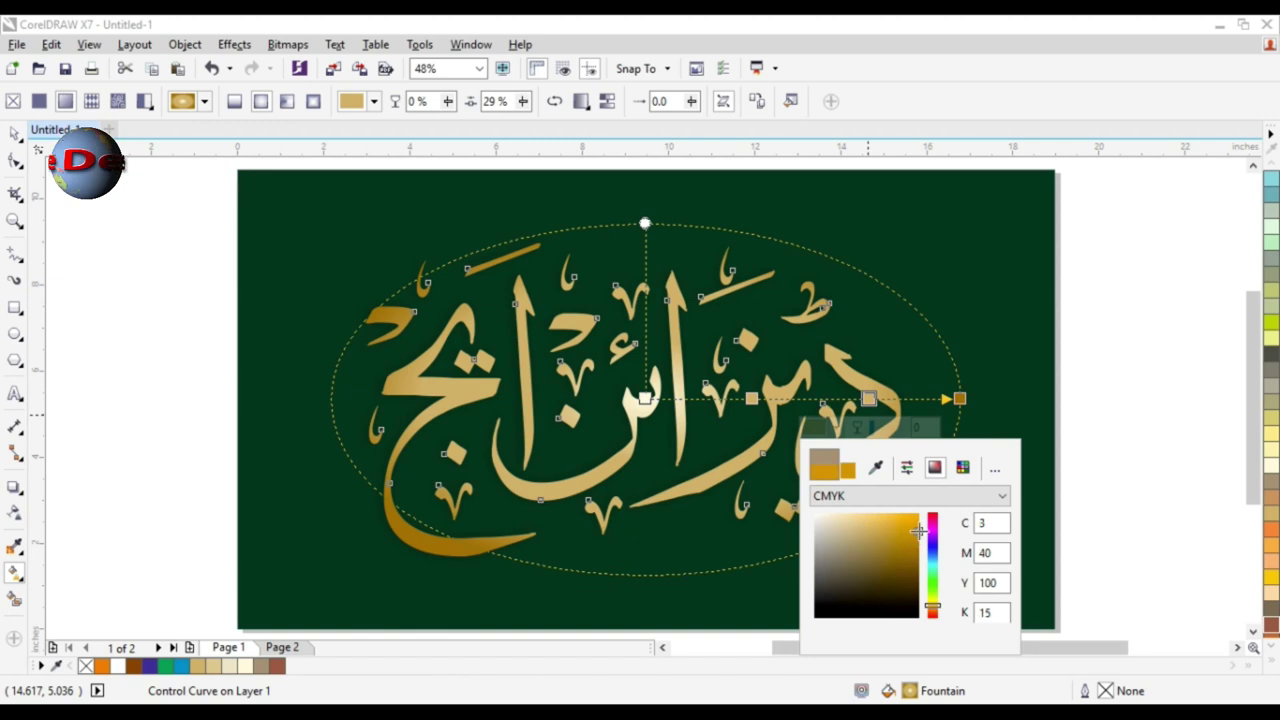
{"action": "left_click", "coordinate": [941, 350]}
{"action": "key", "text": "space"}
{"action": "left_click", "coordinate": [887, 400]}
- Recolour the gradient's centre node tan gold and shrink the gradient ellipse to just inside the lettering's width
{"action": "key", "text": "g"}
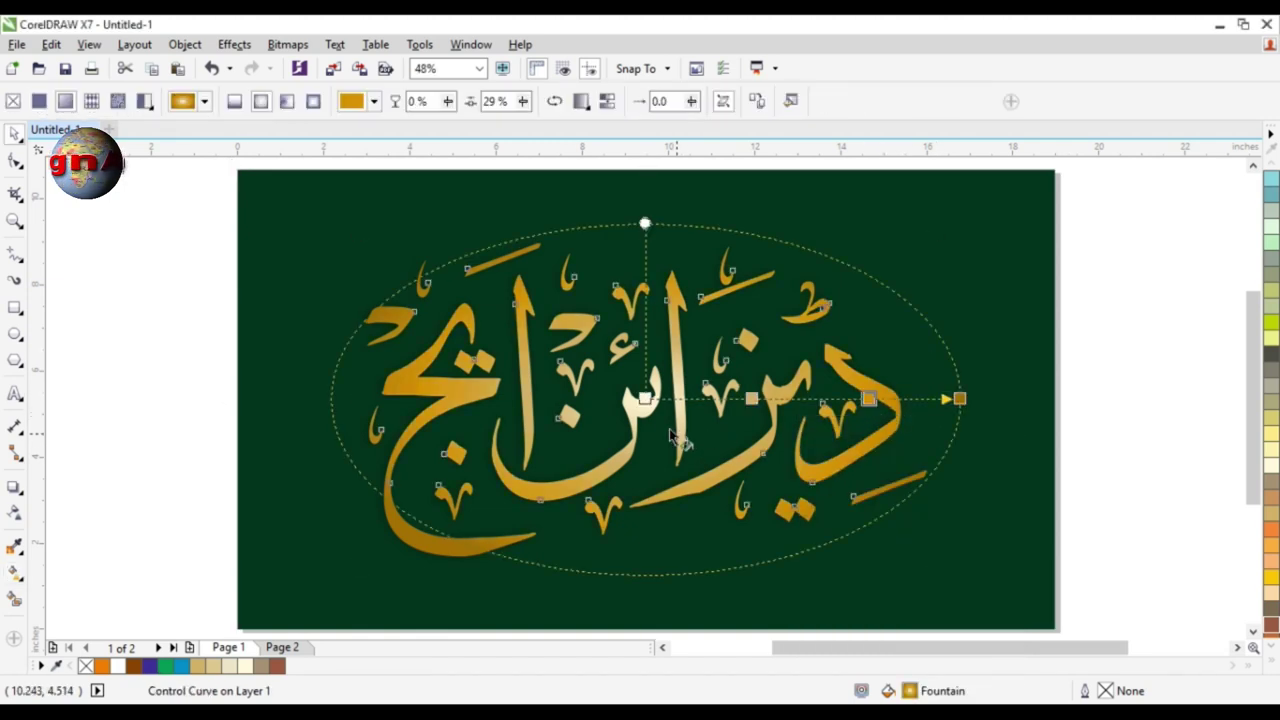
{"action": "left_click", "coordinate": [1267, 648]}
{"action": "left_click", "coordinate": [1224, 648]}
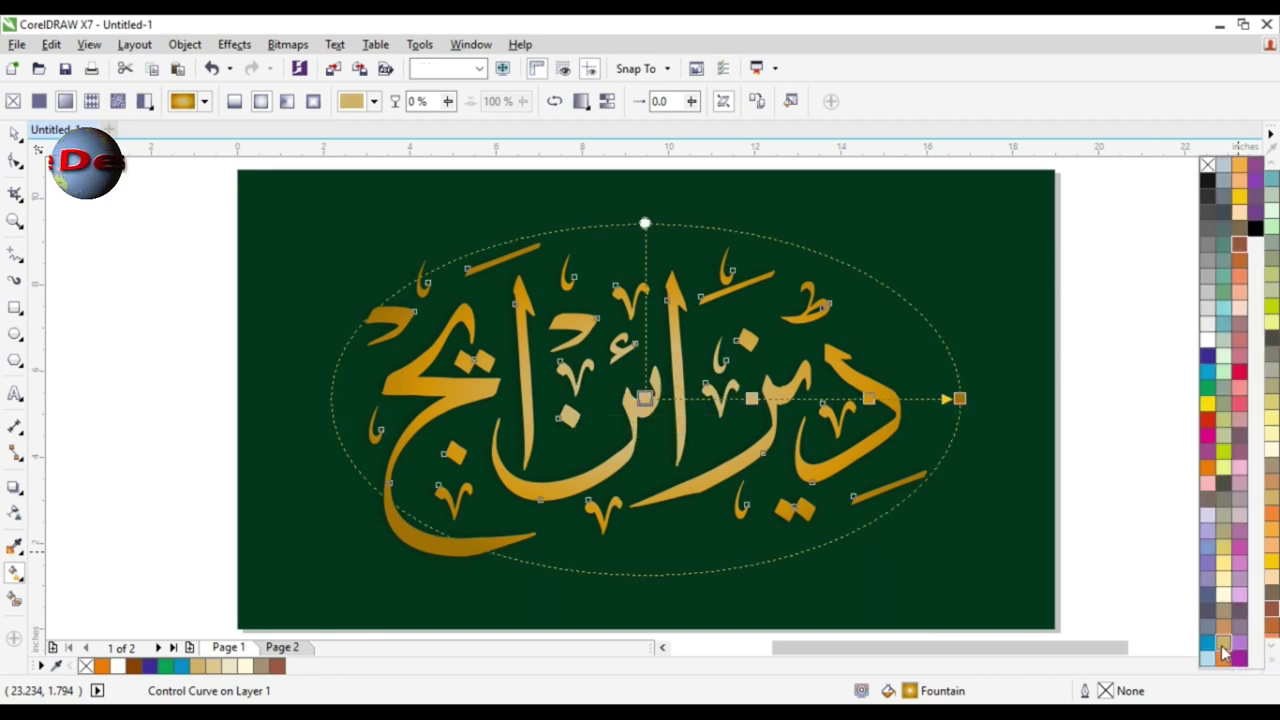
{"action": "left_click_drag", "start_coordinate": [959, 398], "coordinate": [895, 400]}
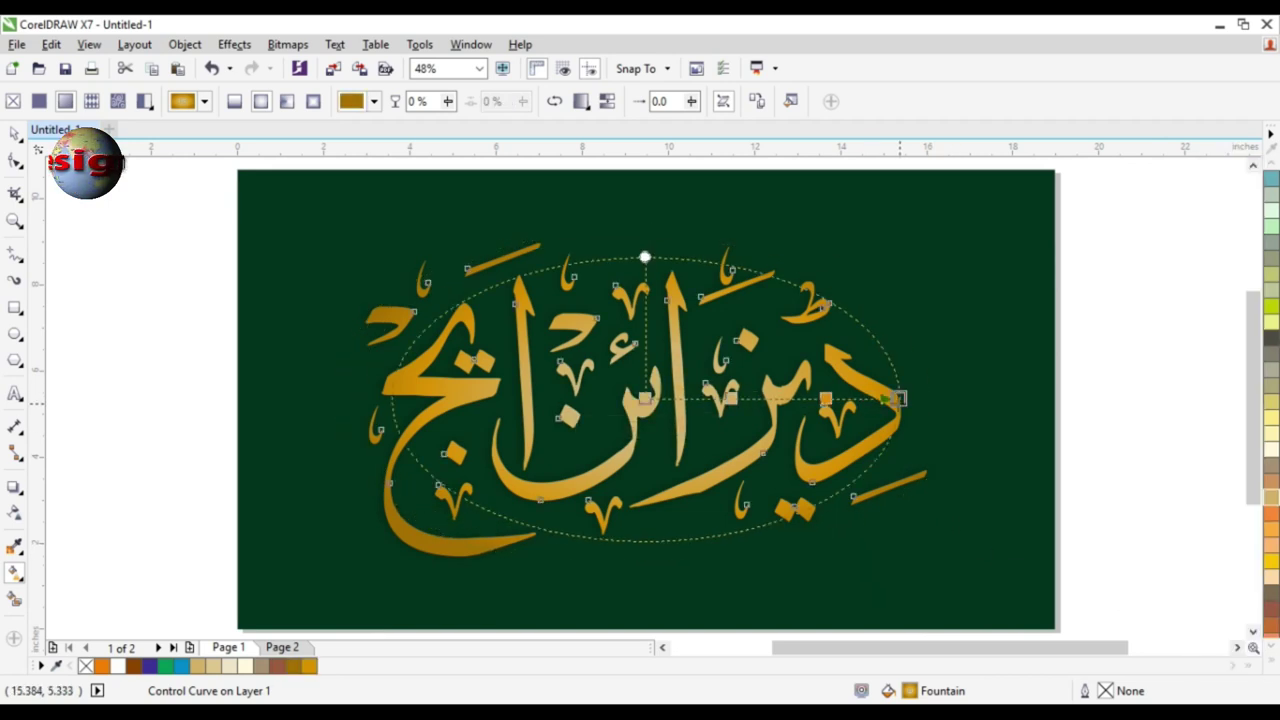
{"action": "key", "text": "space"}
{"action": "left_click", "coordinate": [1077, 389]}
- Scale the lettering down about its centre to leave wider margins on the green background
{"action": "left_click", "coordinate": [860, 382]}
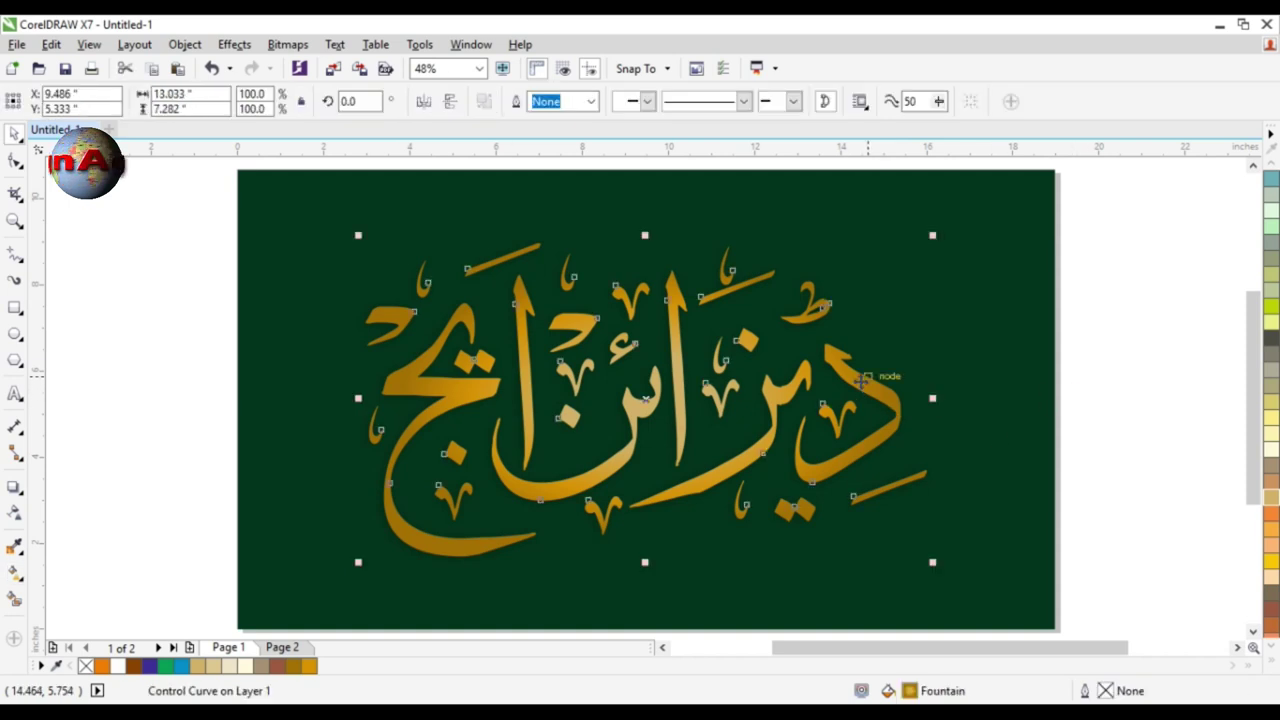
{"action": "left_click_drag", "start_coordinate": [935, 566], "coordinate": [849, 563]}
{"action": "left_click", "coordinate": [1080, 400]}
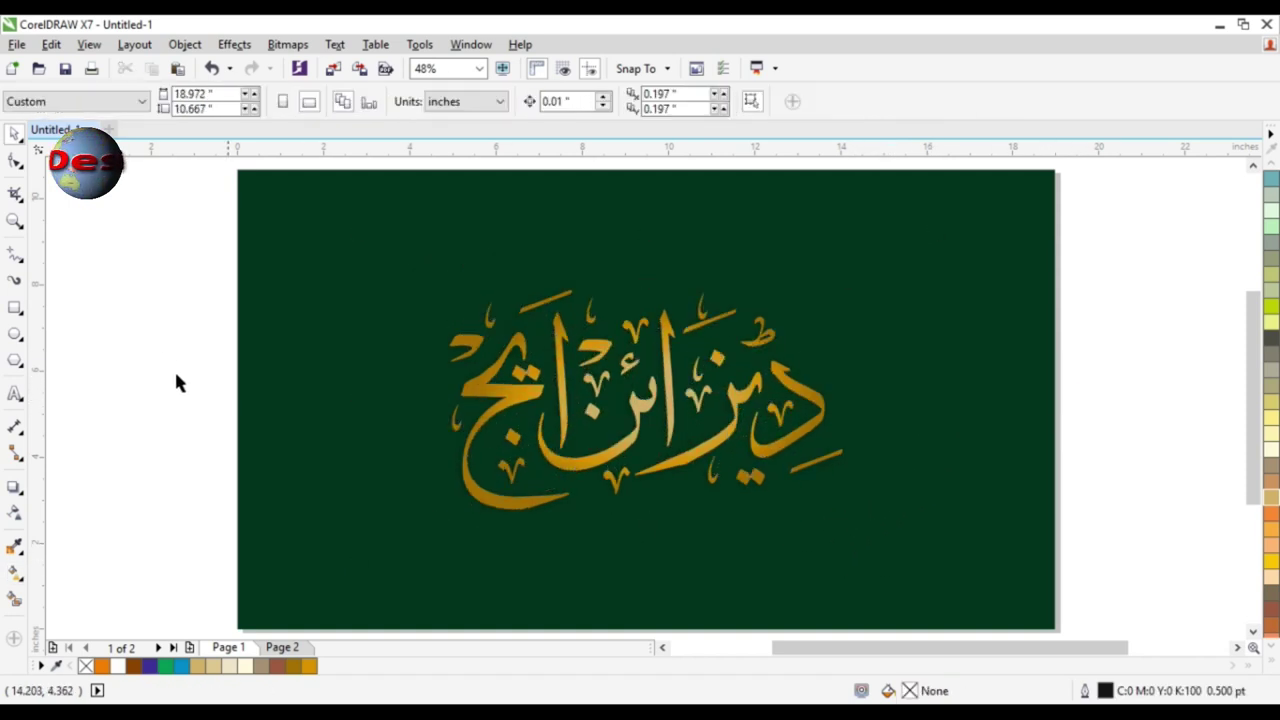
- Draw a wide ellipse around the lettering and centre it horizontally and vertically on the background rectangle
{"action": "left_click", "coordinate": [18, 340]}
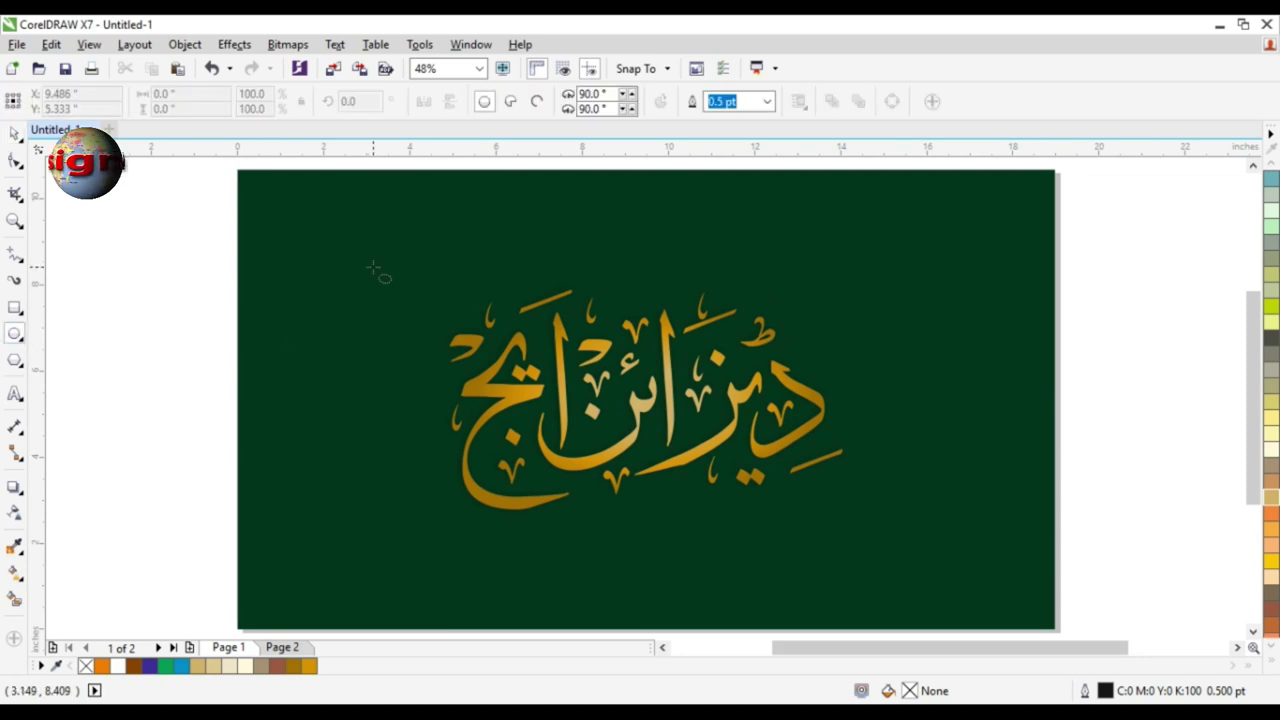
{"action": "mouse_move", "coordinate": [366, 260]}
{"action": "left_mouse_down"}
{"action": "mouse_move", "coordinate": [908, 503]}
{"action": "mouse_move", "coordinate": [910, 558]}
{"action": "left_mouse_up"}
{"action": "left_click", "coordinate": [922, 516], "text": "shift"}
{"action": "key", "text": "c"}
{"action": "key", "text": "e"}
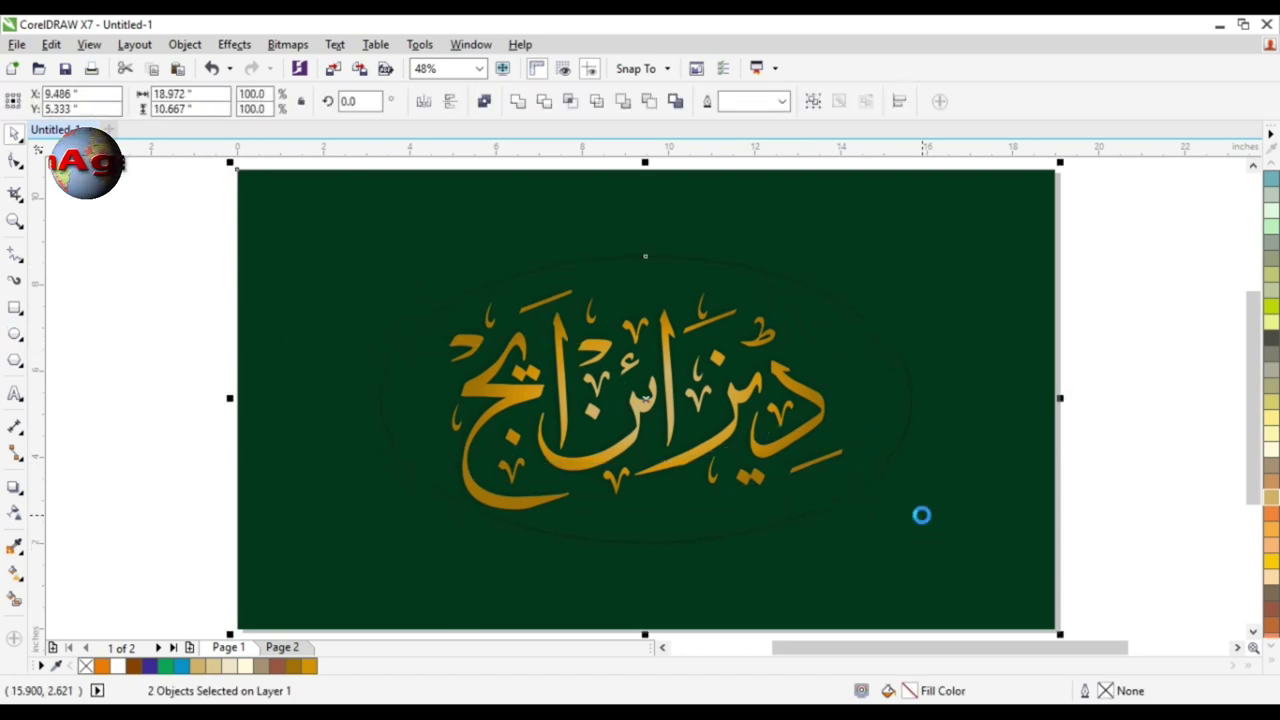
- Fill the ellipse around the lettering with rich black, C100 M100 Y100 K100
{"action": "left_click", "coordinate": [922, 516]}
{"action": "left_click", "coordinate": [1077, 411]}
{"action": "left_click", "coordinate": [863, 338]}
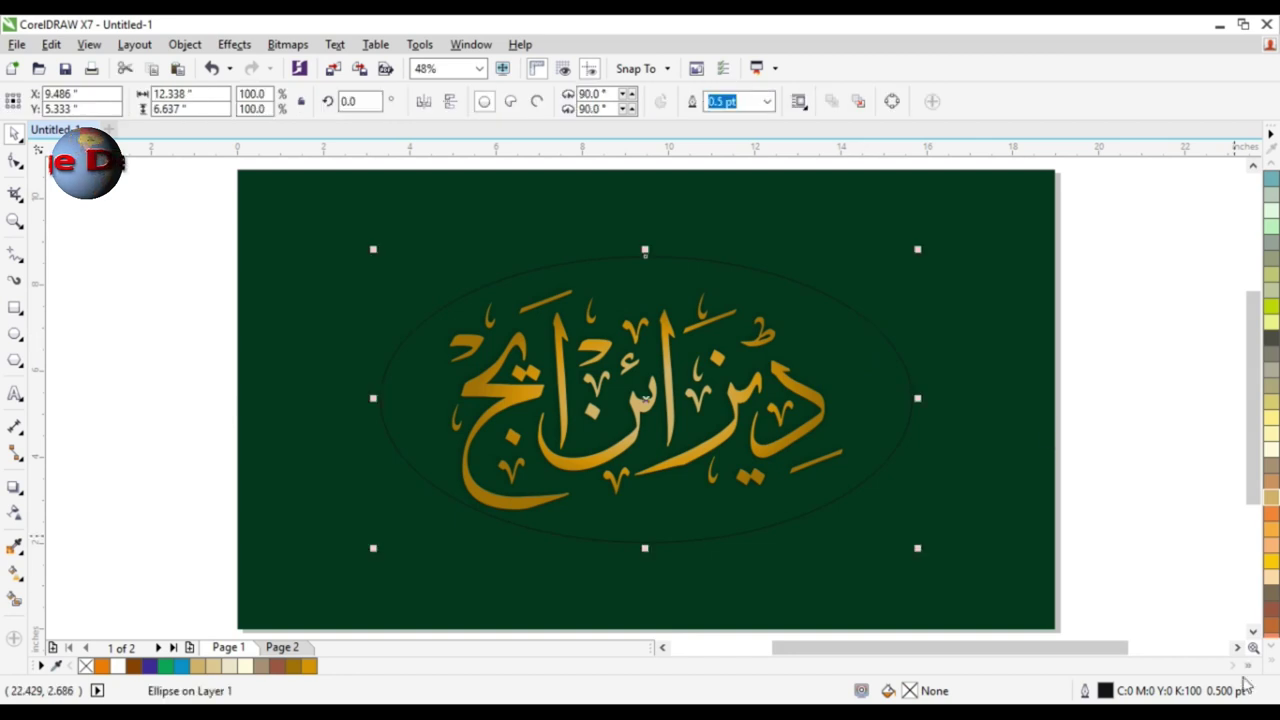
{"action": "left_click", "coordinate": [1268, 666]}
{"action": "left_click", "coordinate": [1254, 232]}
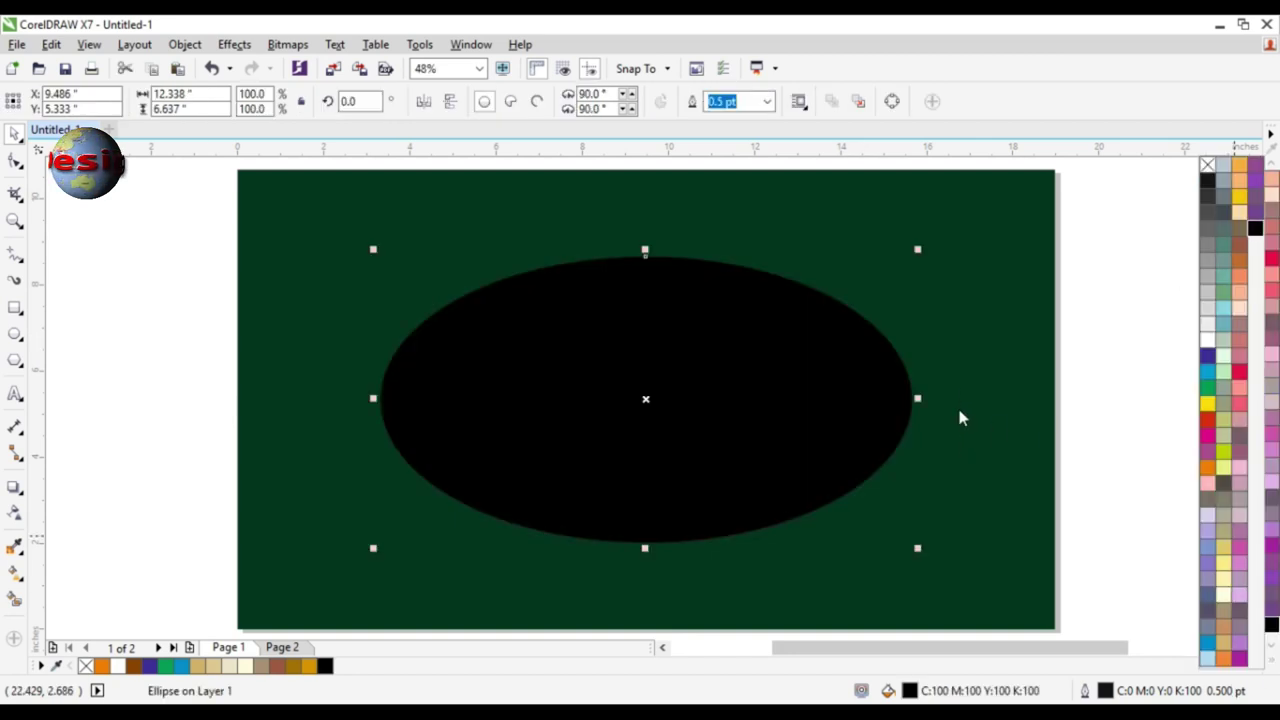
- Place the black ellipse behind the gold lettering, keeping it above the green background
{"action": "left_click", "coordinate": [967, 373], "text": "shift"}
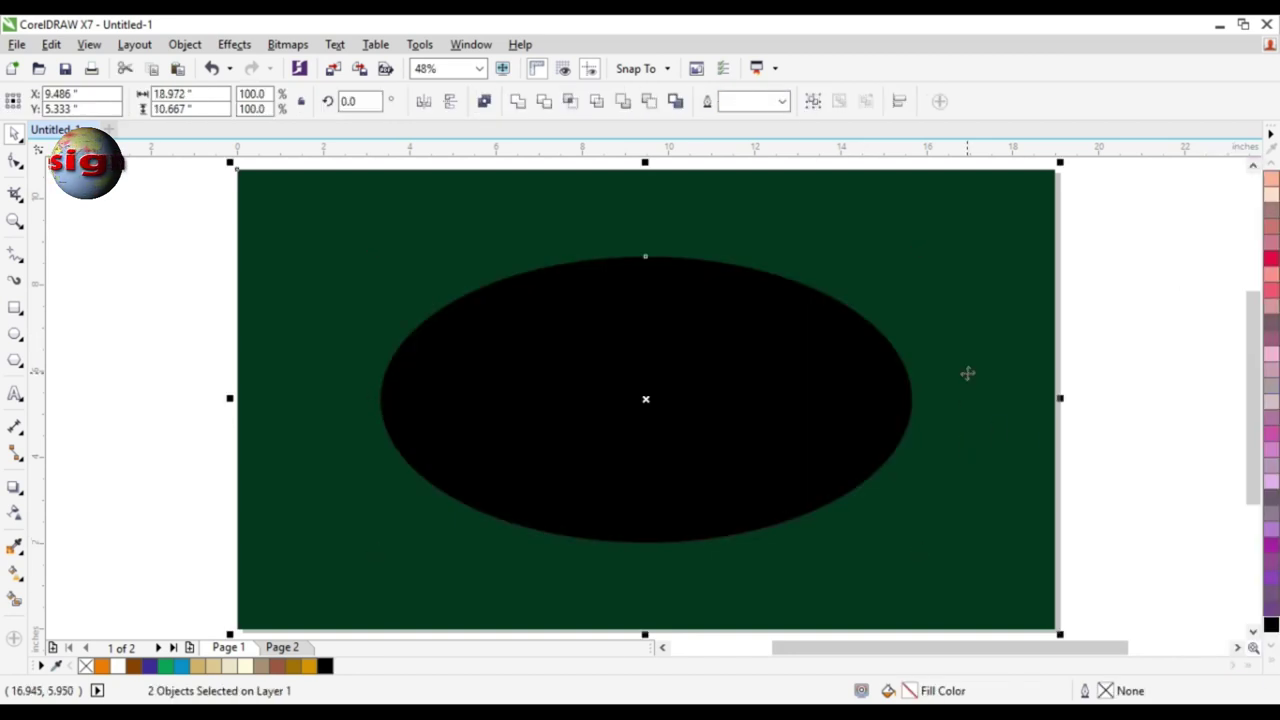
{"action": "left_click", "coordinate": [1070, 315]}
{"action": "left_click", "coordinate": [831, 354]}
{"action": "key", "text": "Delete"}
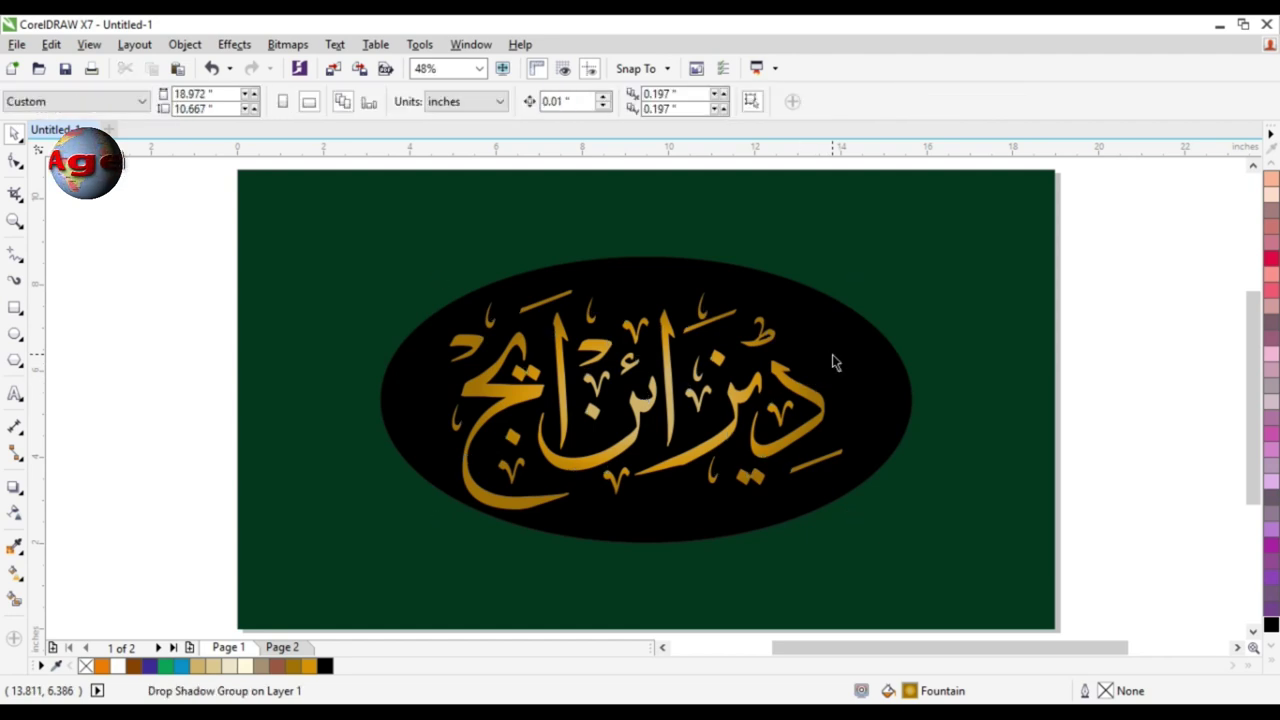
- Enlarge the gold lettering proportionally to about 9.9 inches wide so it fills more of the black ellipse
{"action": "left_click", "coordinate": [795, 388]}
{"action": "left_click", "coordinate": [797, 397]}
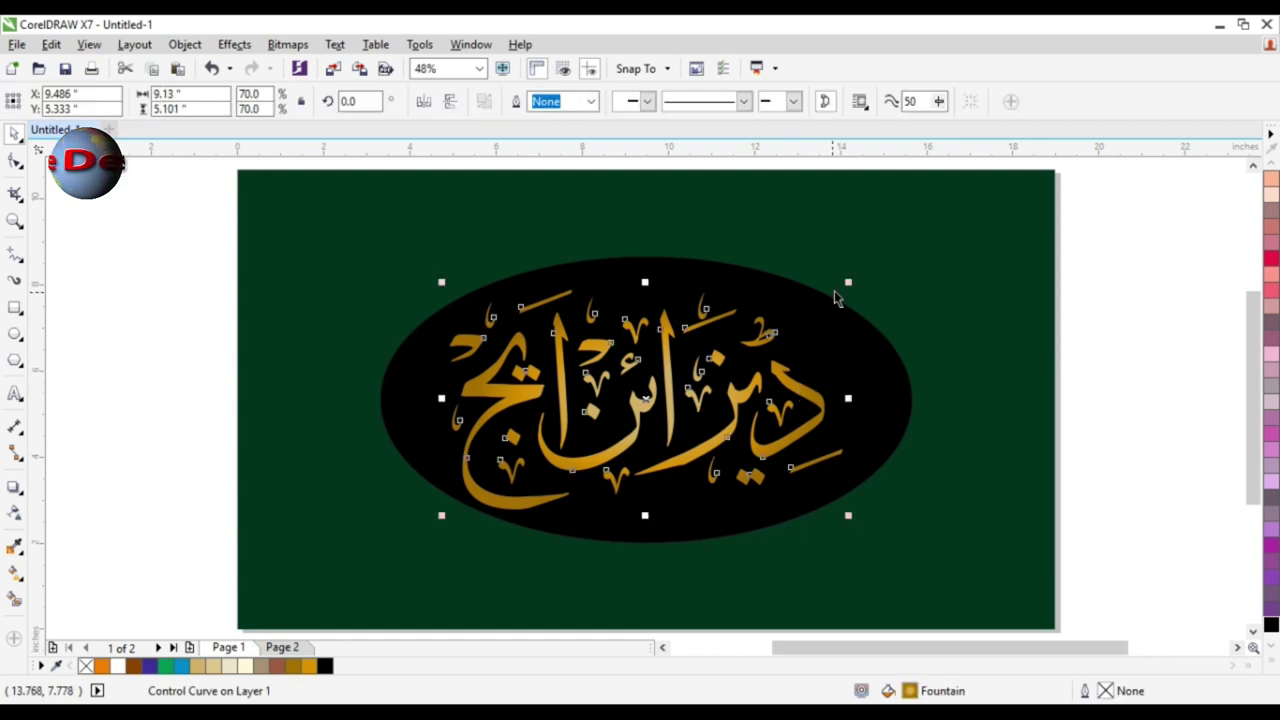
{"action": "left_click_drag", "start_coordinate": [848, 284], "coordinate": [882, 263]}
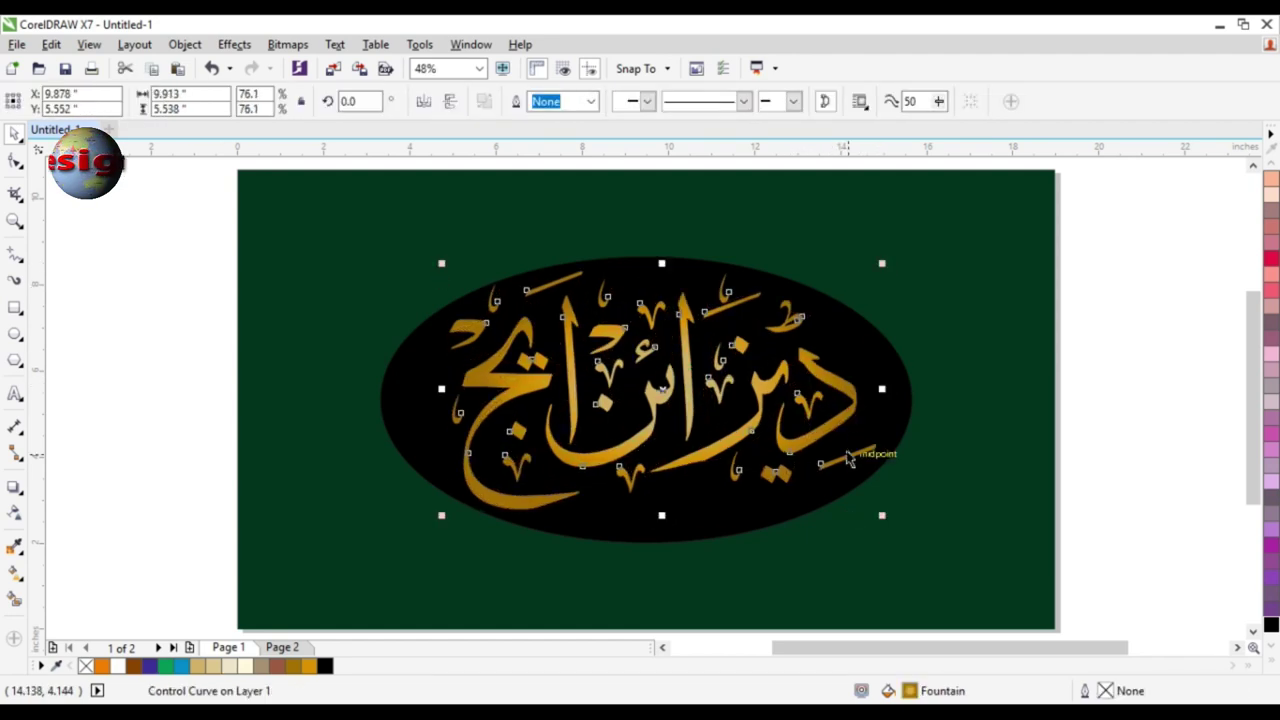
{"action": "left_click", "coordinate": [845, 455]}
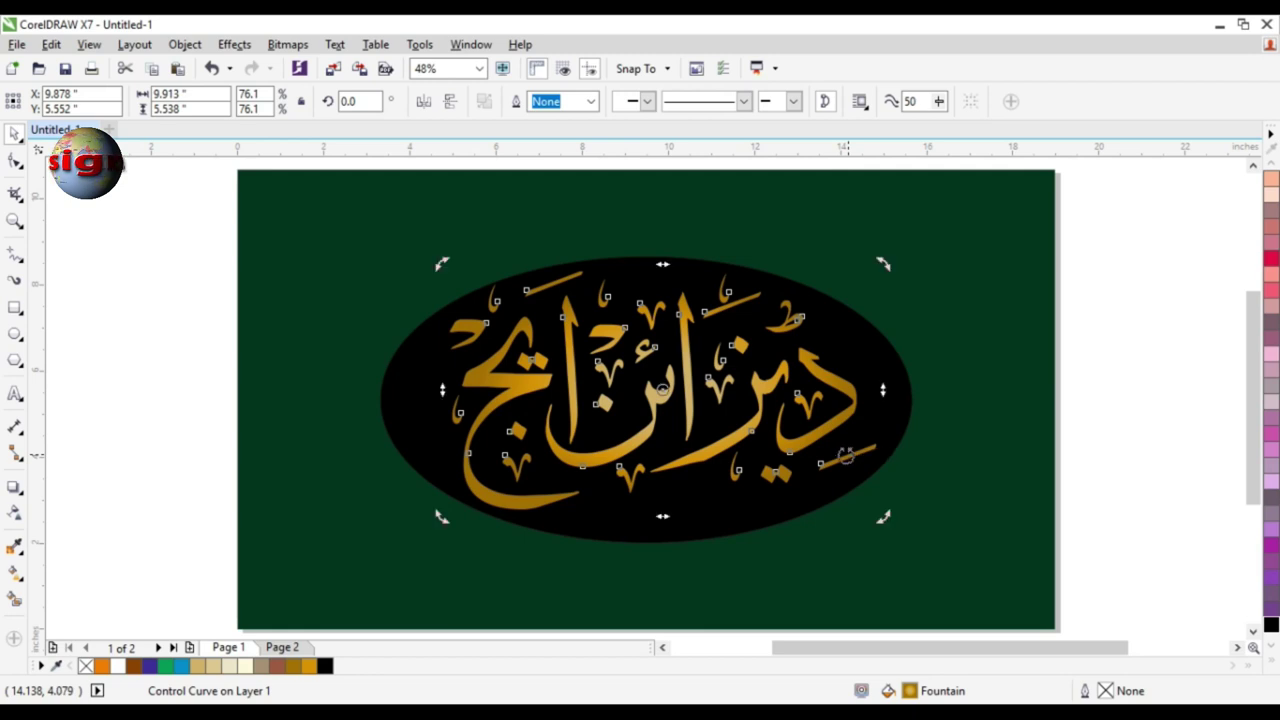
{"action": "left_click", "coordinate": [762, 511]}
{"action": "left_click", "coordinate": [901, 467]}
{"action": "double_click", "coordinate": [880, 341]}
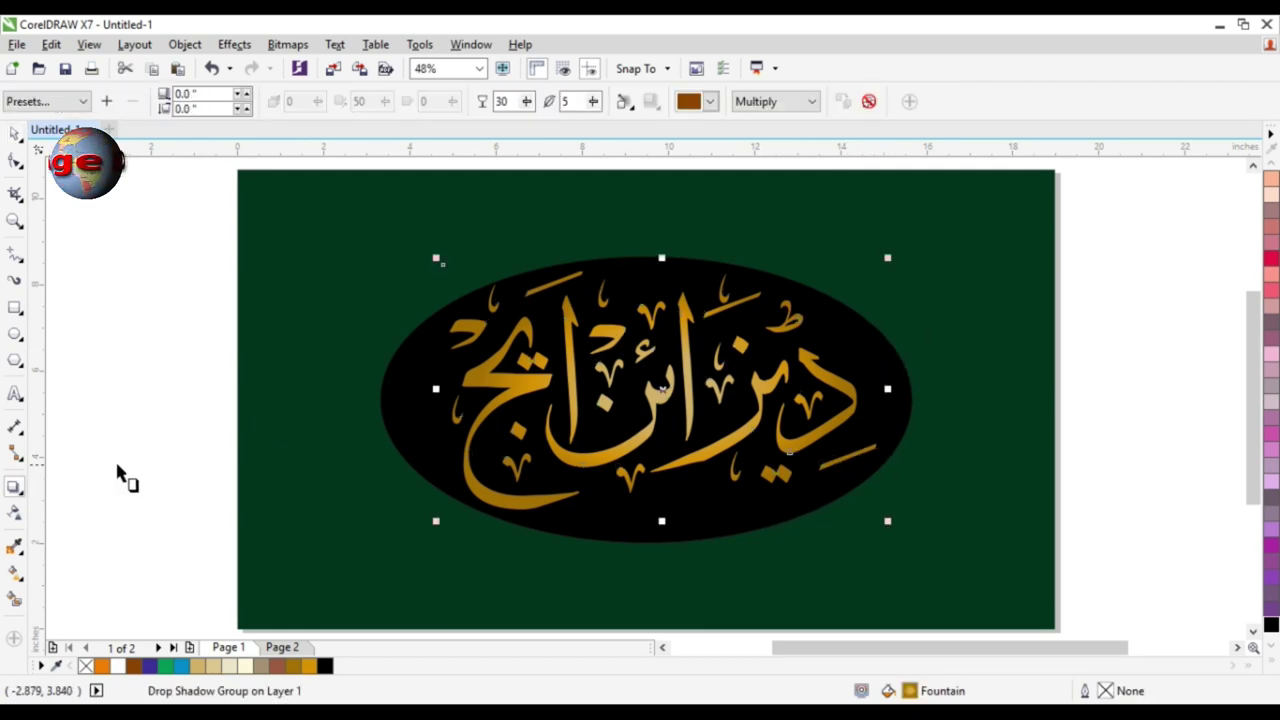
- Add a one-step outside contour of about 0.475 inches to the black ellipse and break it apart
{"action": "left_click", "coordinate": [398, 430]}
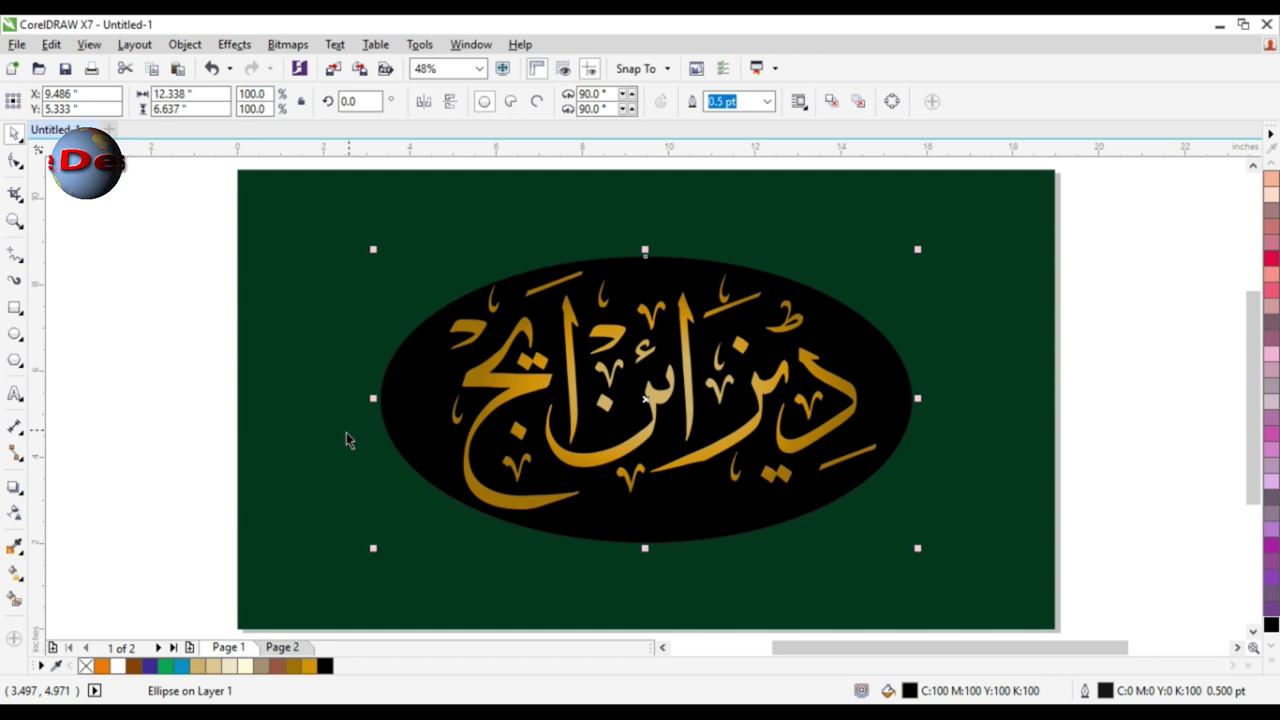
{"action": "left_click", "coordinate": [17, 512]}
{"action": "left_click", "coordinate": [95, 507]}
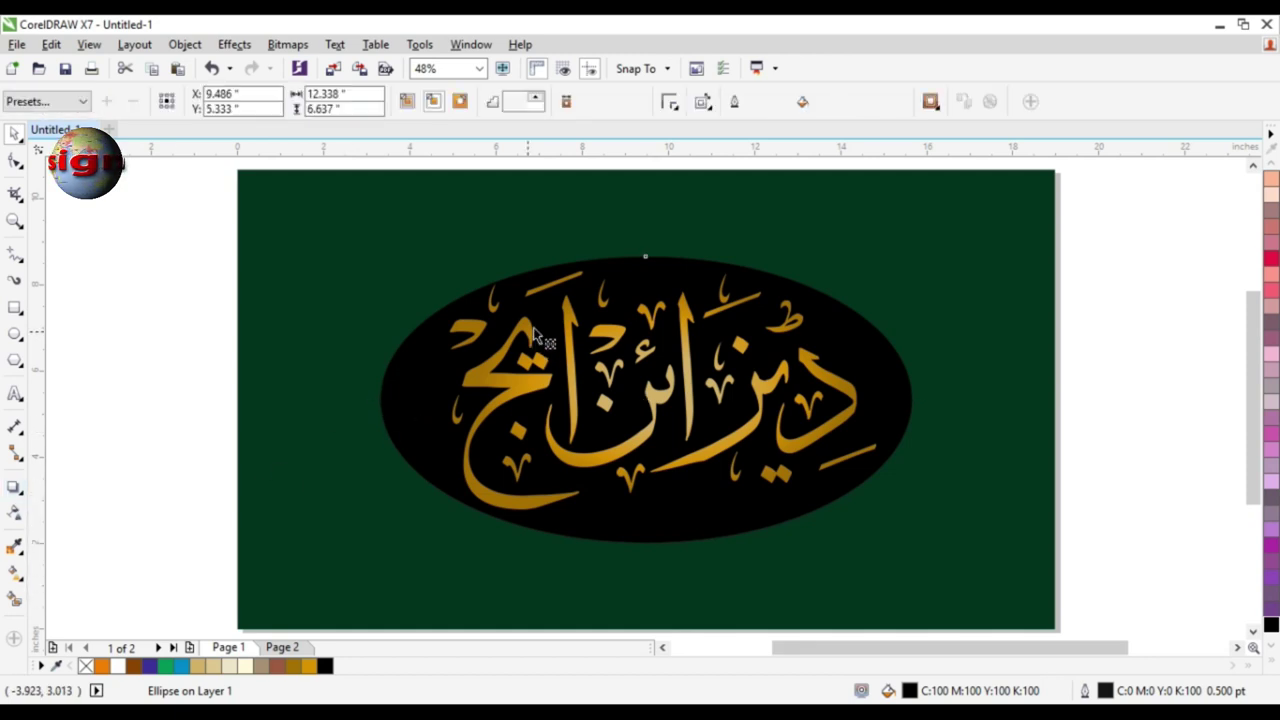
{"action": "left_click_drag", "start_coordinate": [533, 327], "coordinate": [582, 250]}
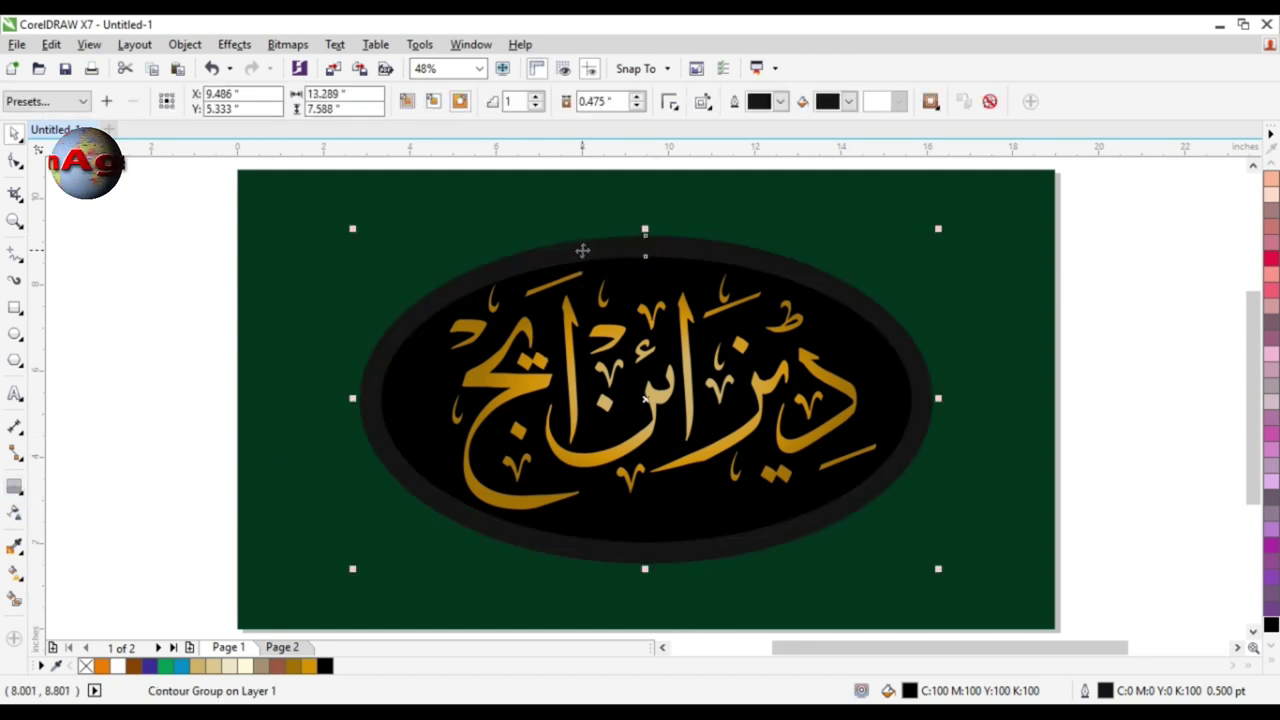
{"action": "key", "text": "space"}
{"action": "left_click", "coordinate": [1014, 330]}
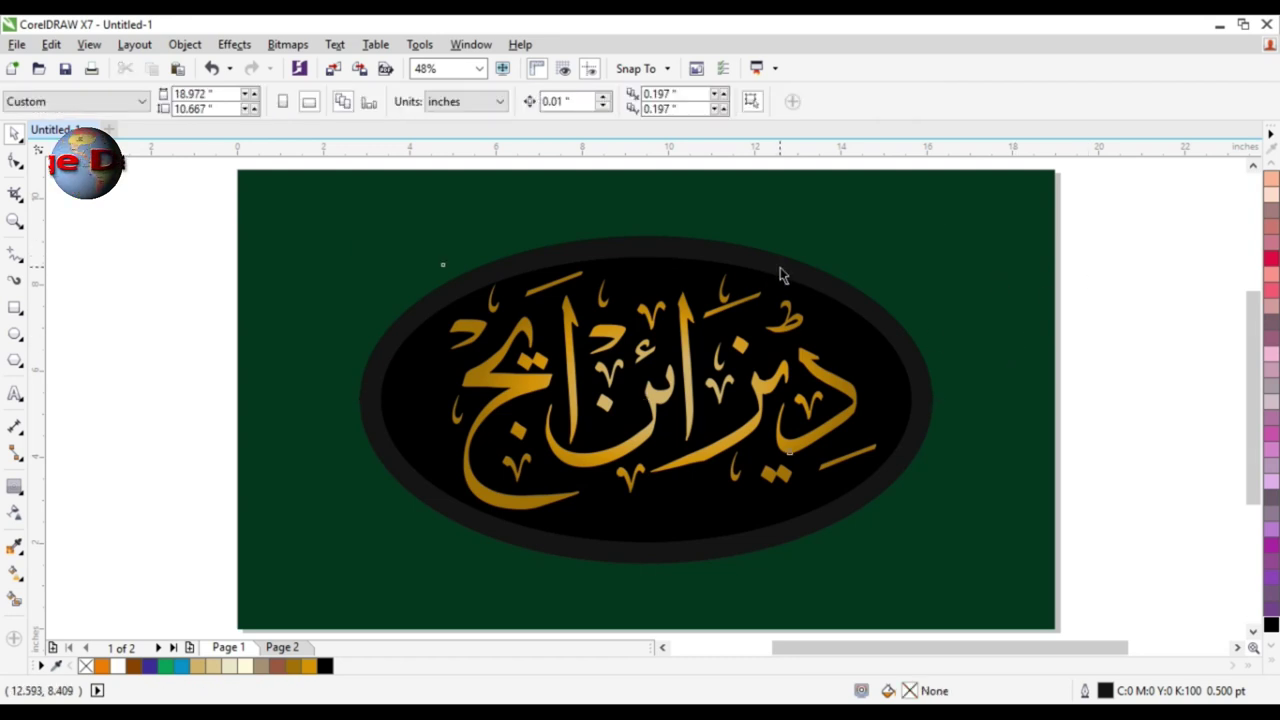
- Contour the outer ellipse inward to about the middle of the dark ring and break the contour apart
{"action": "left_click", "coordinate": [780, 268]}
{"action": "key", "text": "F2"}
{"action": "left_click_drag", "start_coordinate": [408, 300], "coordinate": [830, 213]}
{"action": "left_click", "coordinate": [703, 351]}
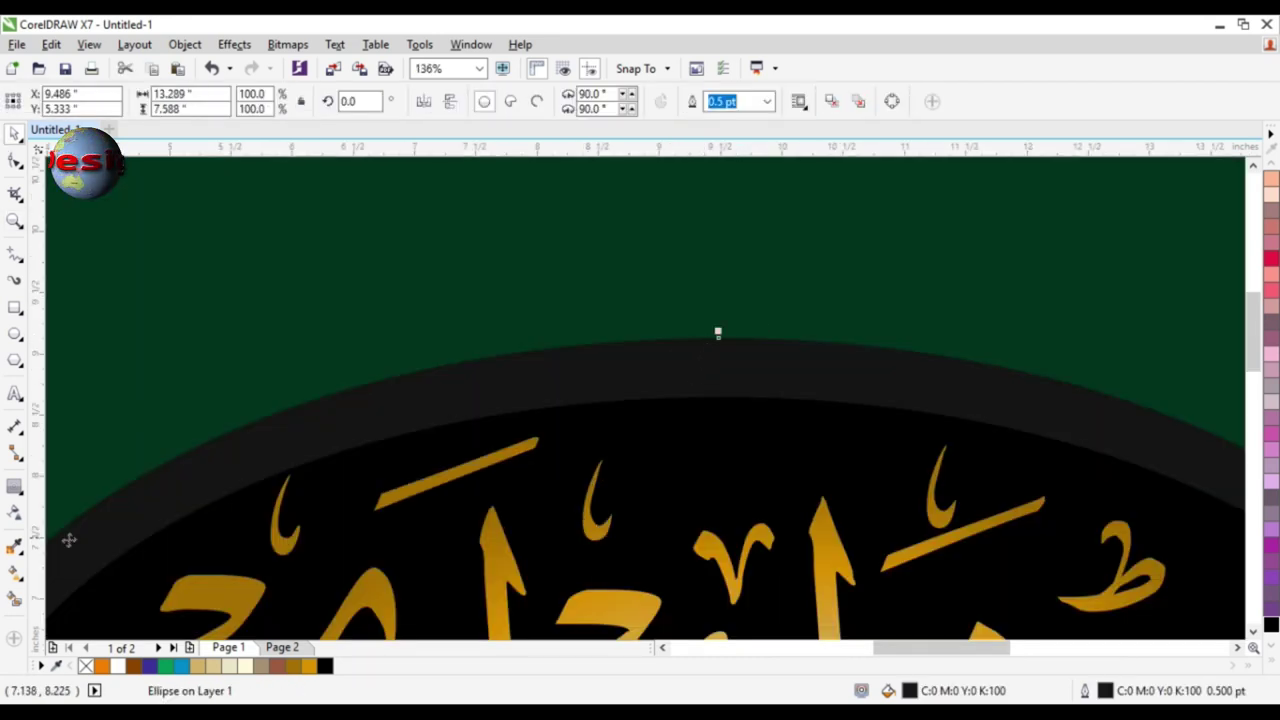
{"action": "left_click", "coordinate": [14, 486]}
{"action": "left_click_drag", "start_coordinate": [600, 451], "coordinate": [648, 374]}
{"action": "key", "text": "ctrl+k"}
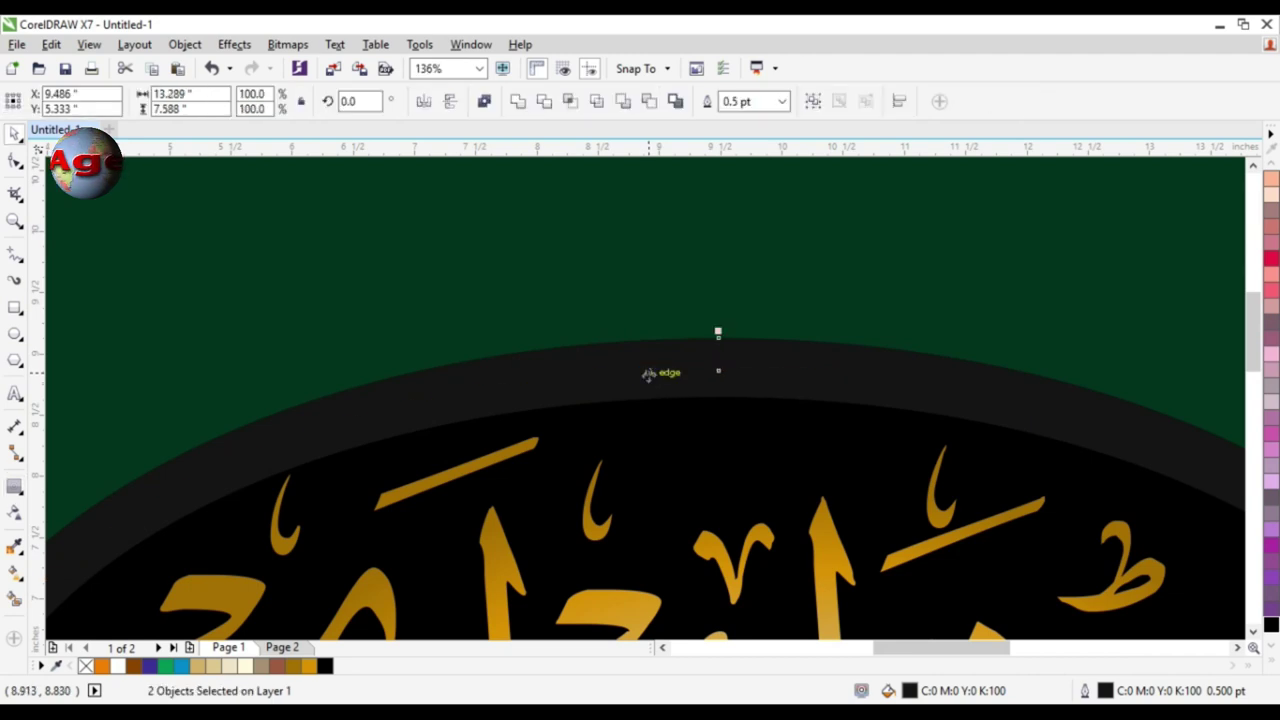
{"action": "key", "text": "F4"}
- Fill the outermost ellipse with blue
{"action": "left_click", "coordinate": [1085, 262]}
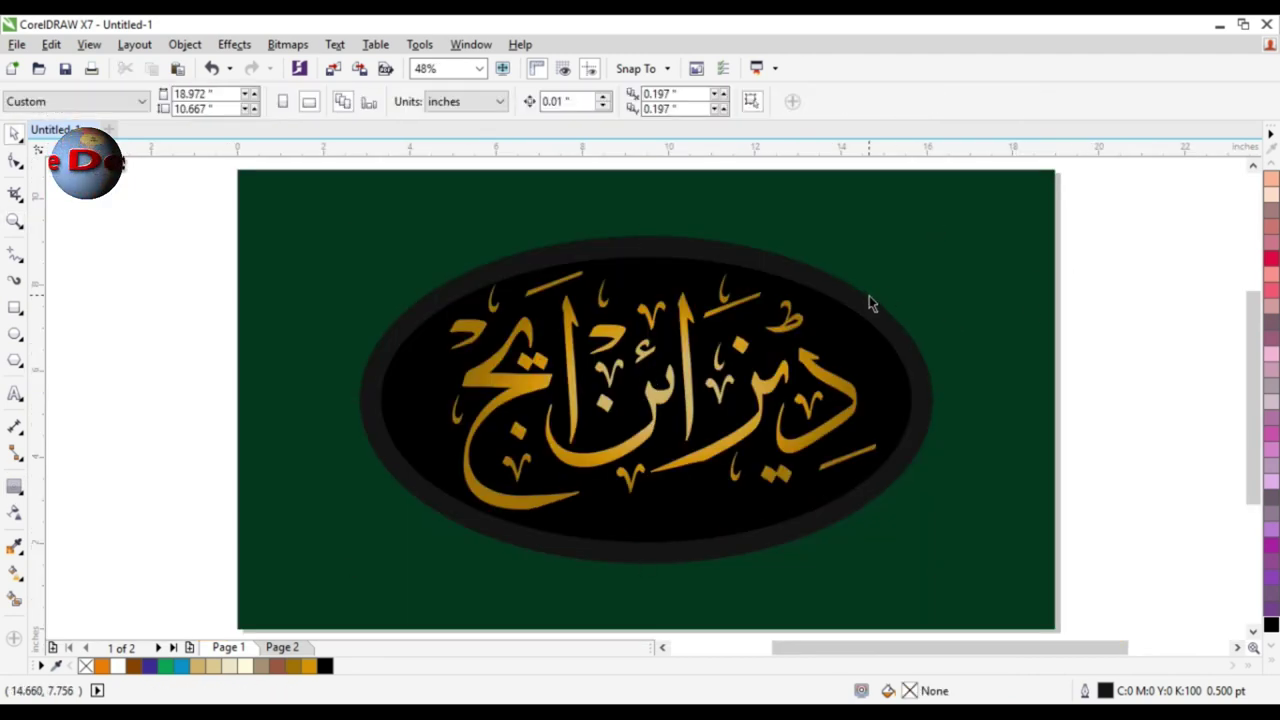
{"action": "left_click", "coordinate": [867, 295]}
{"action": "key", "text": "space"}
{"action": "left_click", "coordinate": [300, 476]}
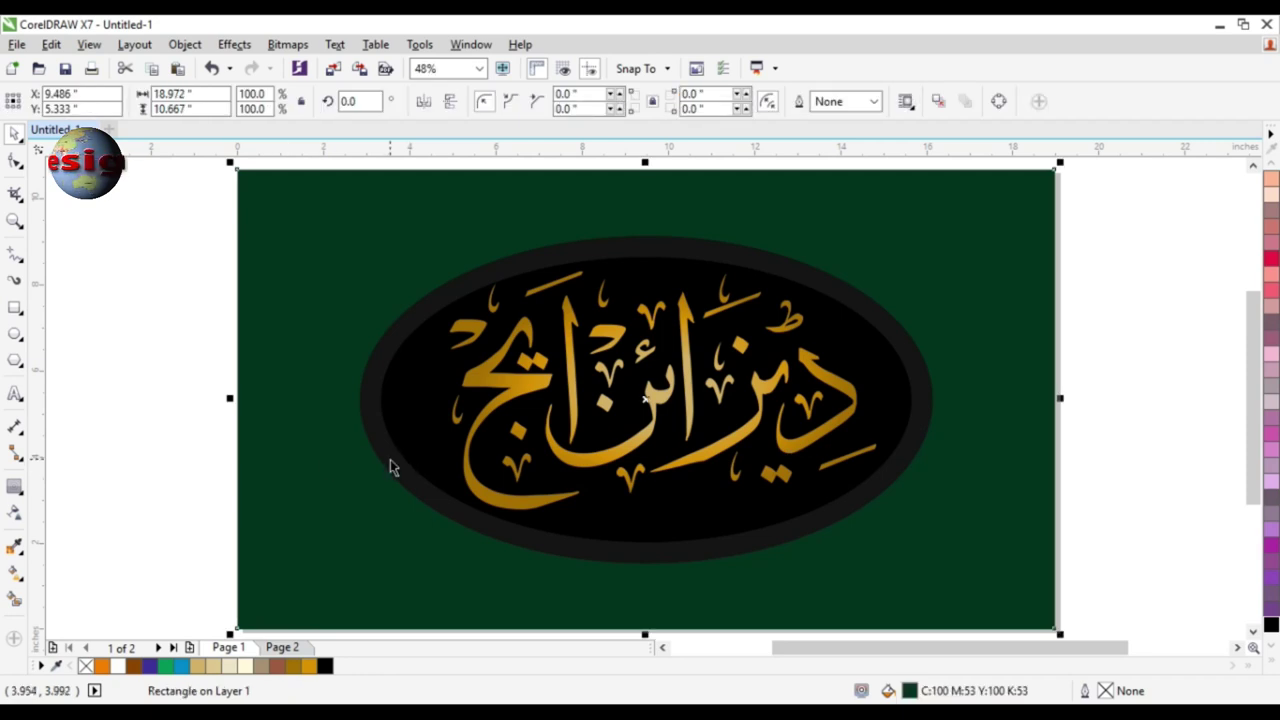
{"action": "left_click", "coordinate": [380, 470]}
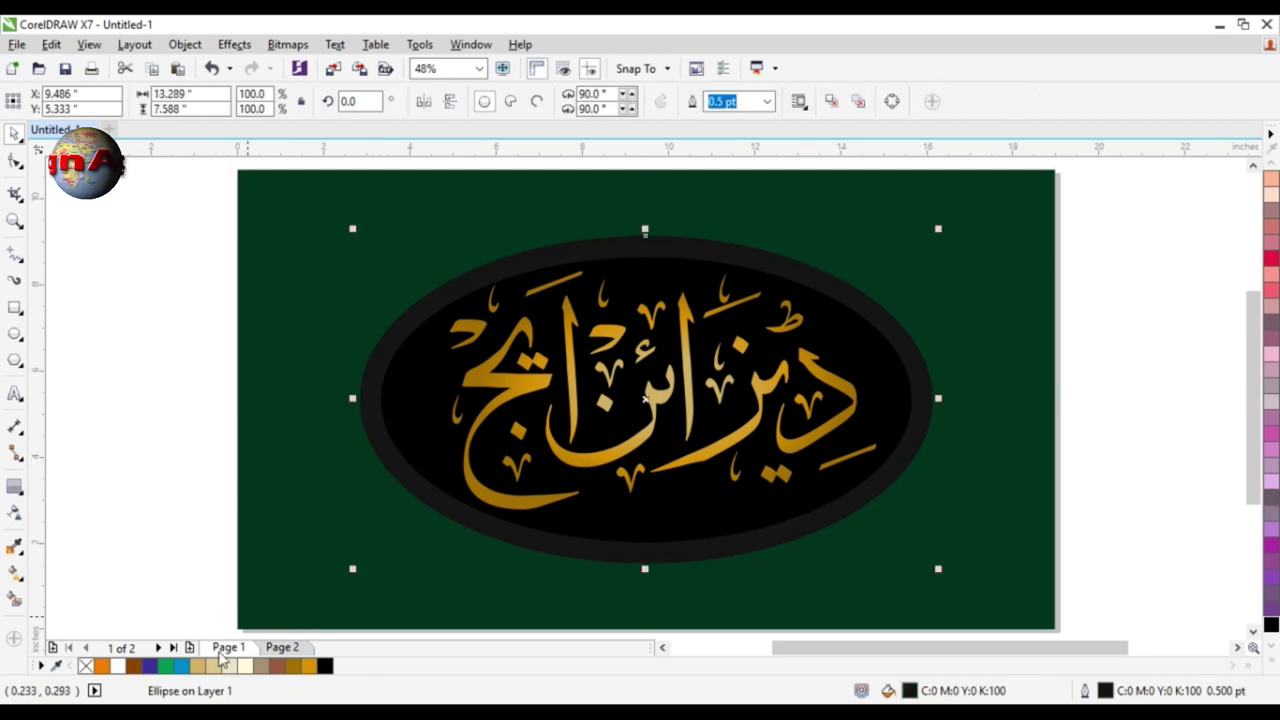
{"action": "left_click", "coordinate": [148, 666]}
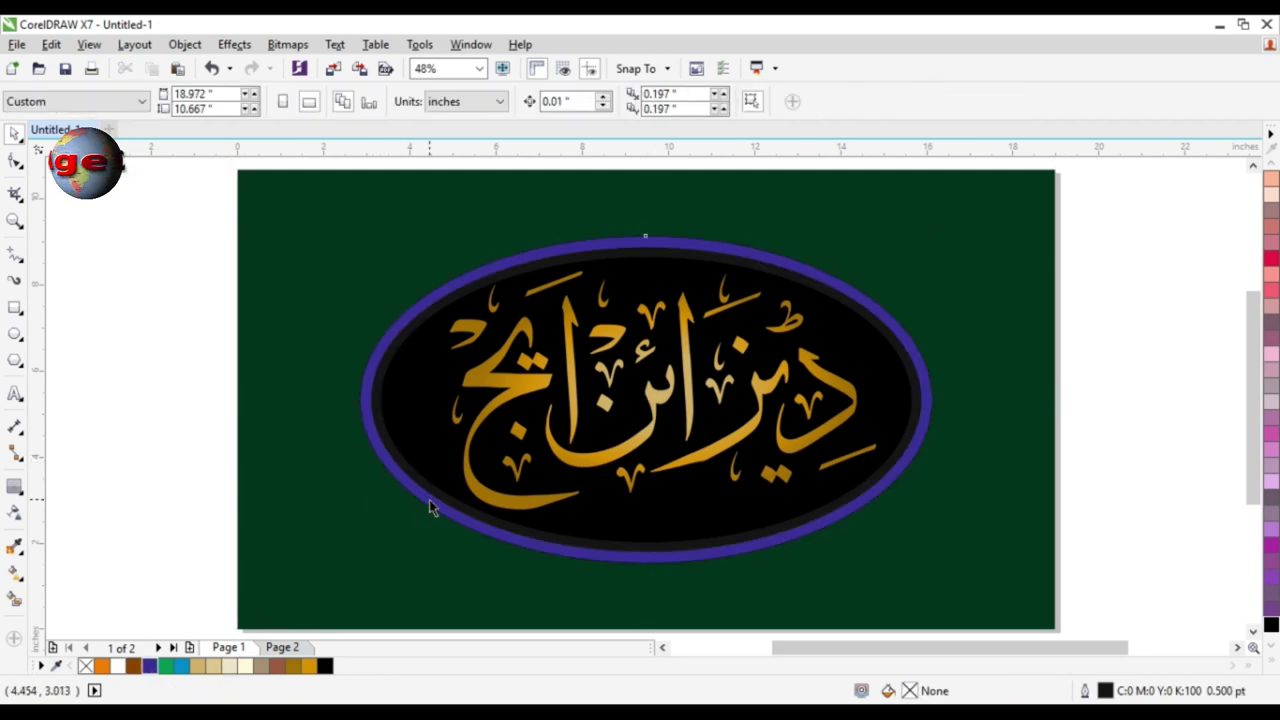
- Fill the outermost ellipse with the dark green sampled from the background, C100 M53 Y100 K53, and remove its outline
{"action": "left_click", "coordinate": [14, 547]}
{"action": "left_click", "coordinate": [391, 487]}
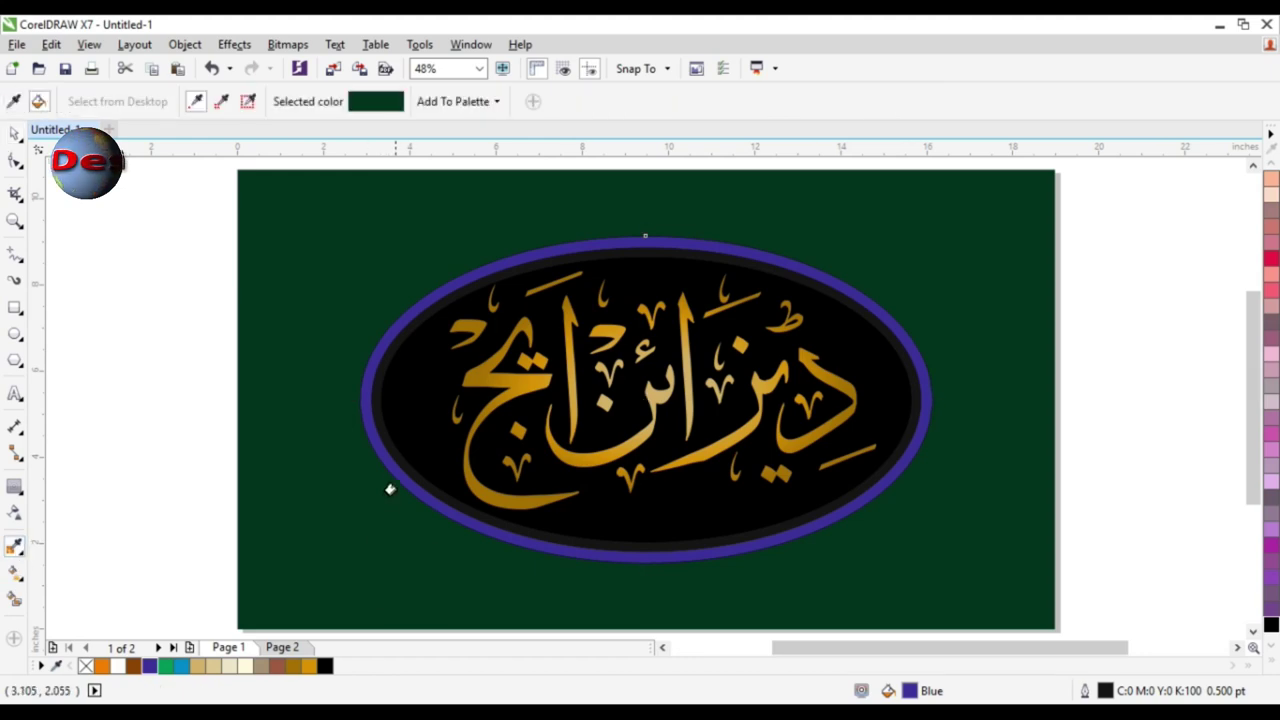
{"action": "scroll", "coordinate": [391, 482], "scroll_direction": "up", "scroll_amount": 4}
{"action": "left_click", "coordinate": [383, 486]}
{"action": "scroll", "coordinate": [300, 438], "scroll_direction": "down", "scroll_amount": 2}
{"action": "key", "text": "space"}
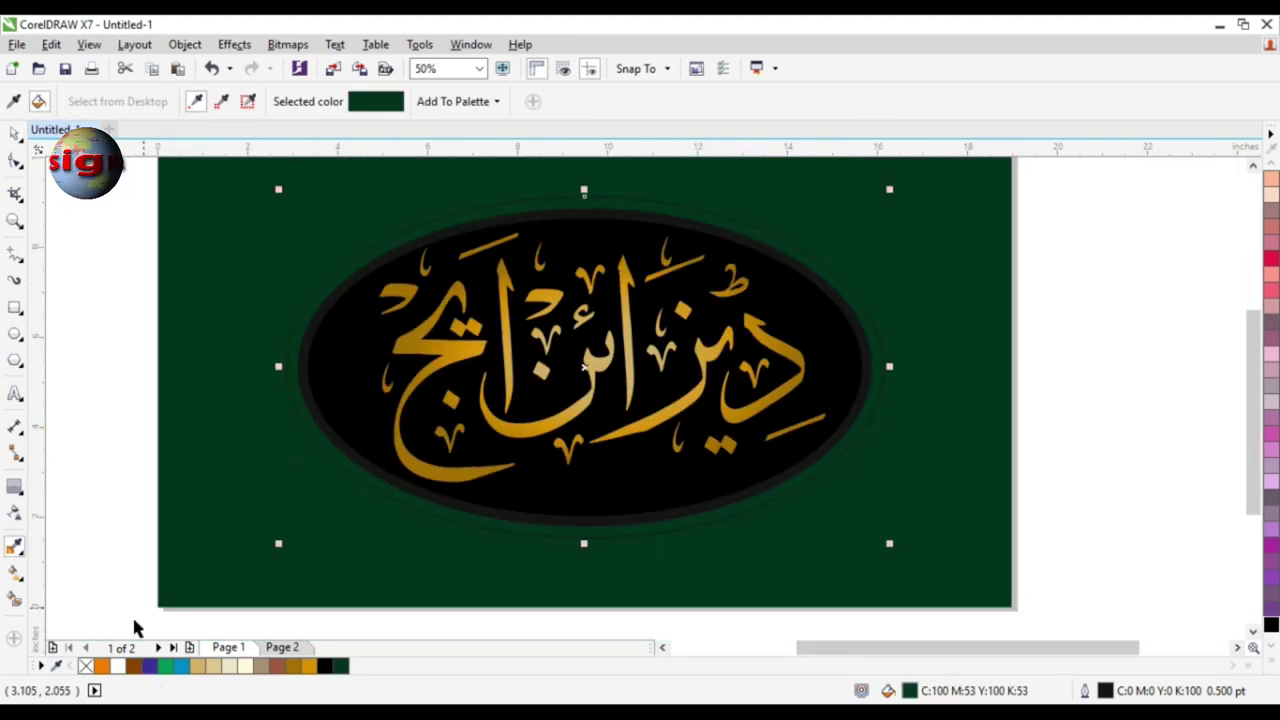
- Fill the middle ellipse forming the ring with light gold, C0 M20 Y60 K20
{"action": "scroll", "coordinate": [394, 483], "scroll_direction": "up", "scroll_amount": 6}
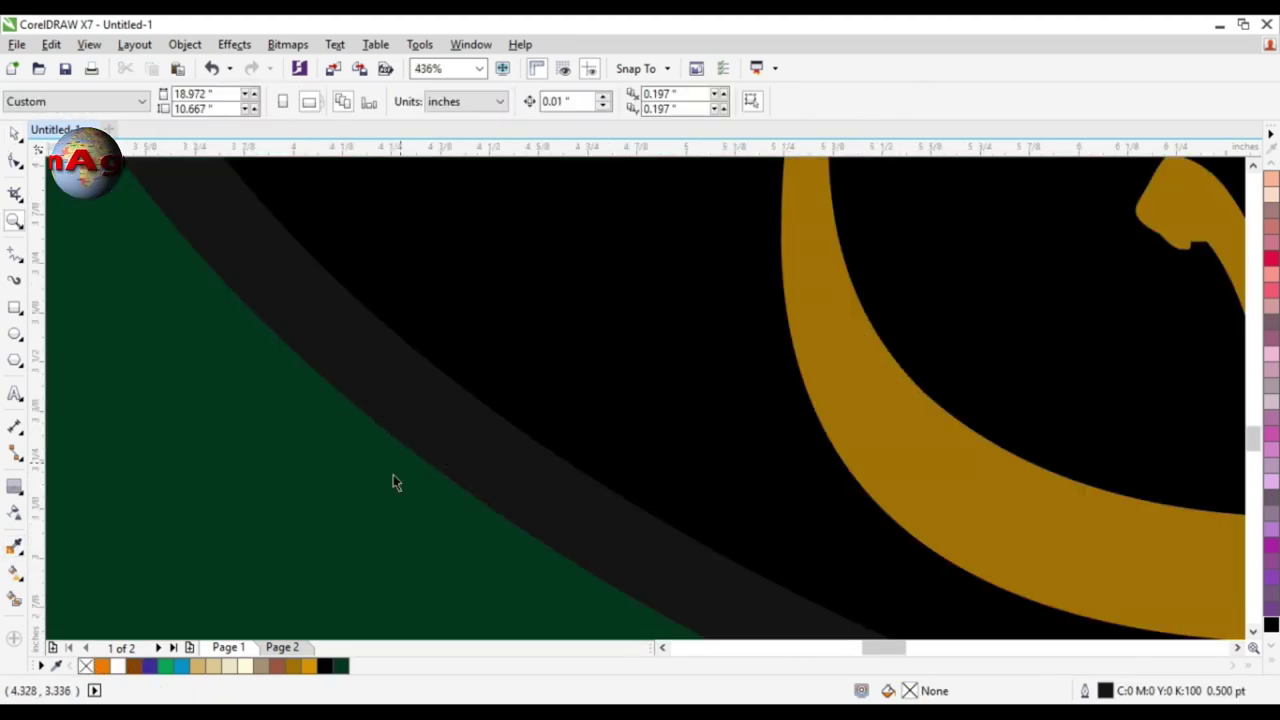
{"action": "left_click", "coordinate": [1268, 662]}
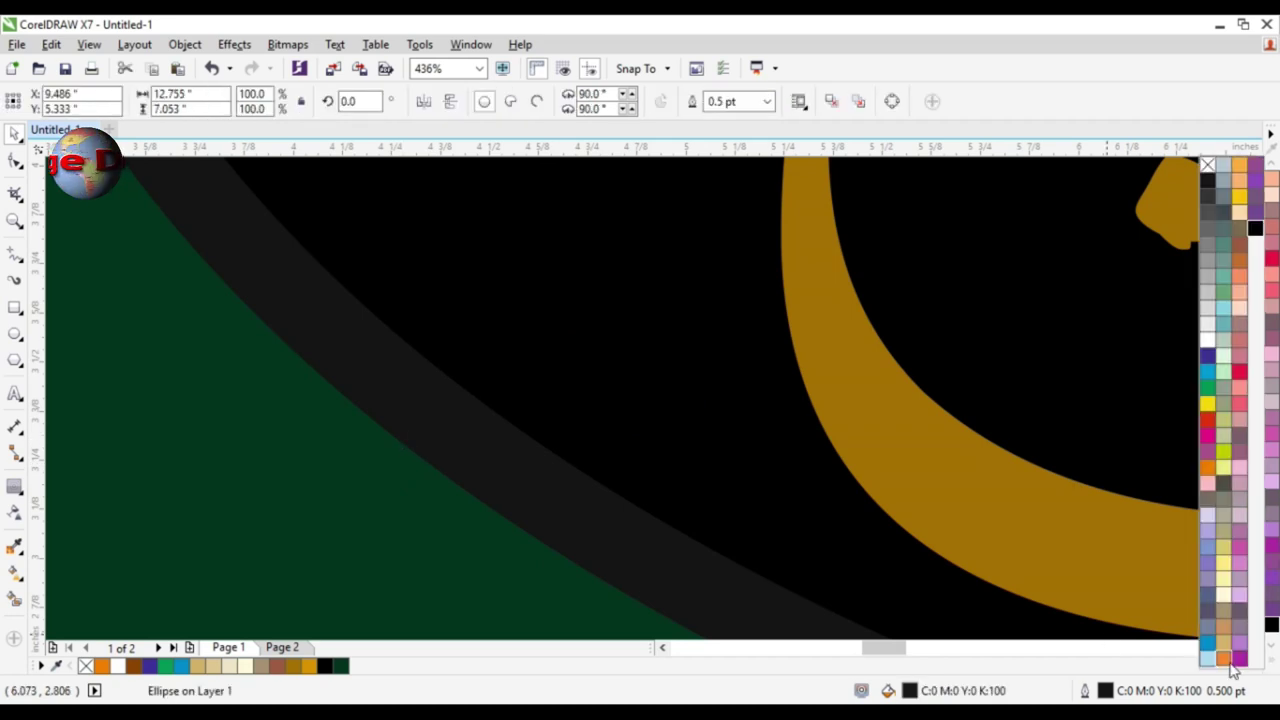
{"action": "left_click", "coordinate": [1209, 659]}
{"action": "key", "text": "z"}
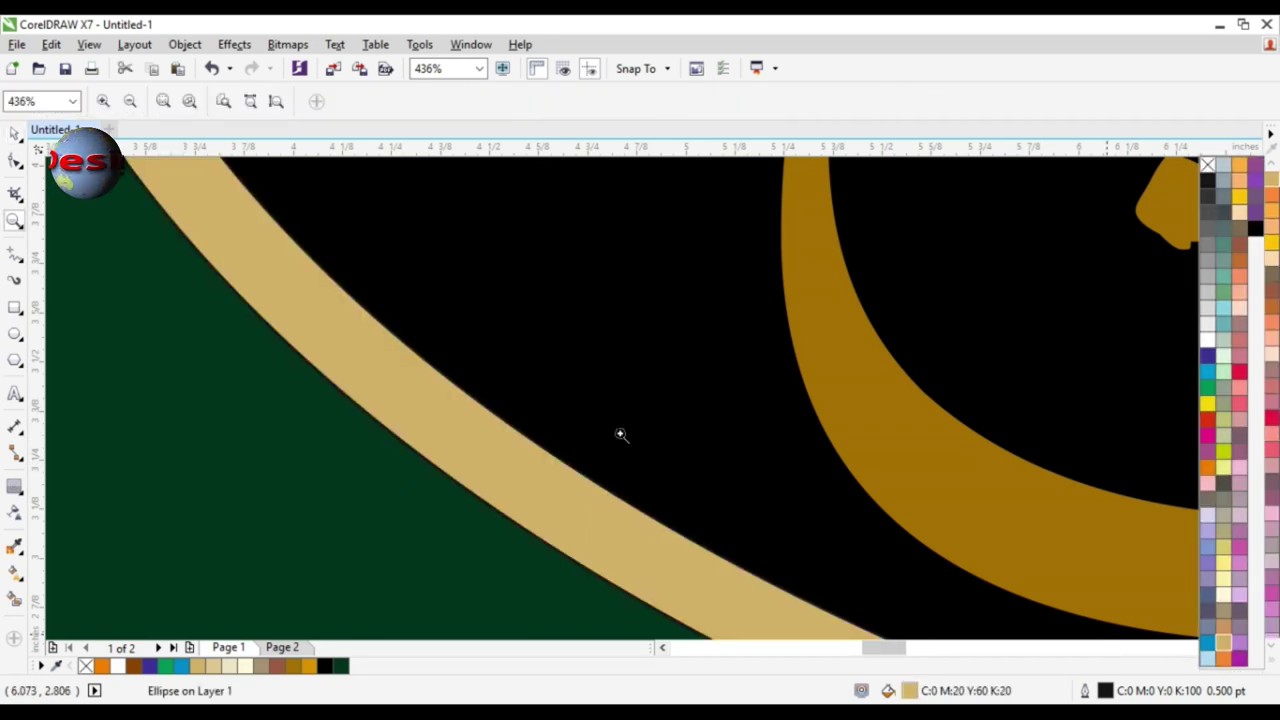
{"action": "scroll", "coordinate": [640, 386], "scroll_direction": "down", "scroll_amount": 6}
- Fill the middle ellipse with the dark gold sampled from the lettering, C8 M42 Y100 K38
{"action": "left_click_drag", "start_coordinate": [253, 350], "coordinate": [578, 545]}
{"action": "left_click", "coordinate": [14, 487]}
{"action": "left_click", "coordinate": [14, 513]}
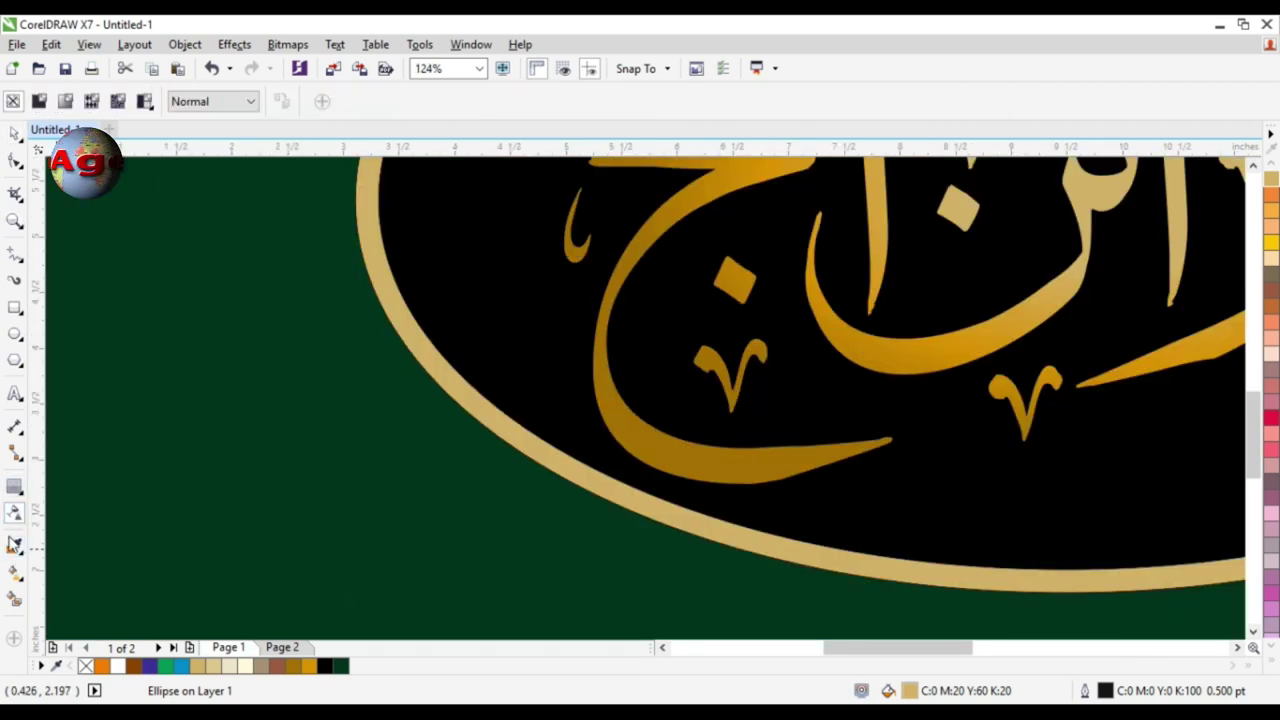
{"action": "left_click", "coordinate": [14, 544]}
{"action": "left_click", "coordinate": [671, 460]}
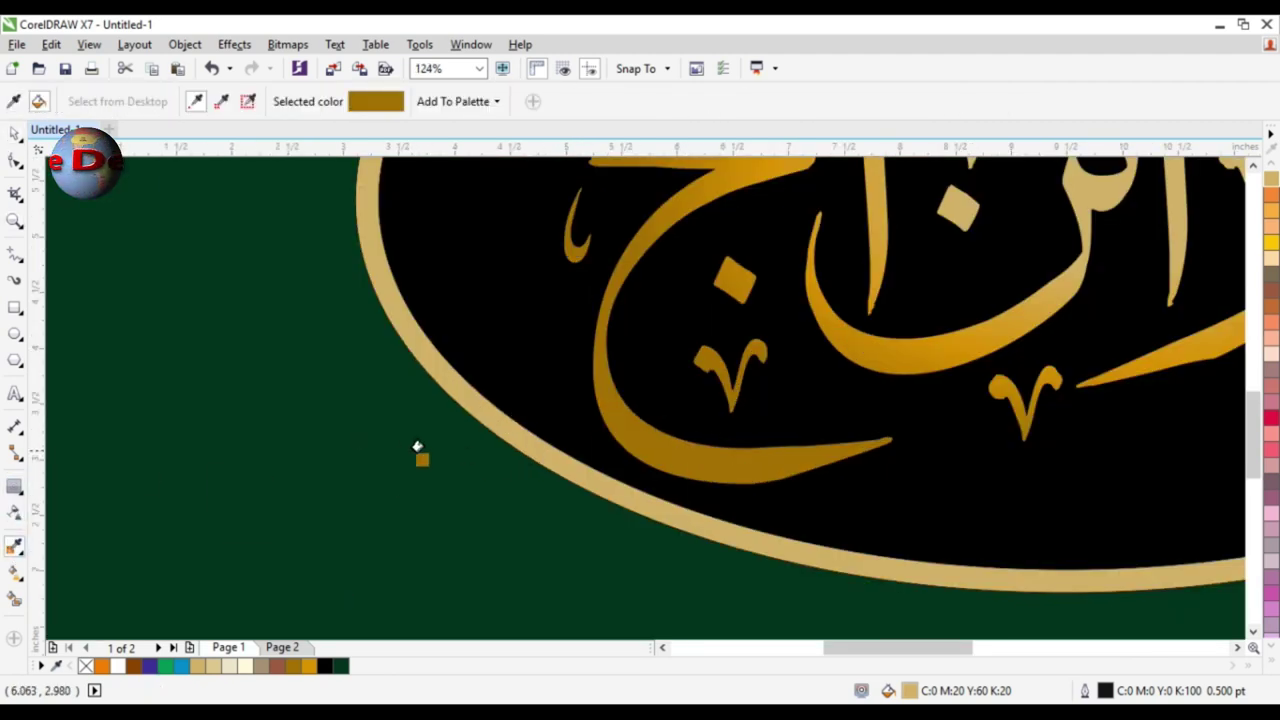
{"action": "left_click", "coordinate": [505, 434]}
{"action": "key", "text": "space"}
{"action": "key", "text": "F4"}
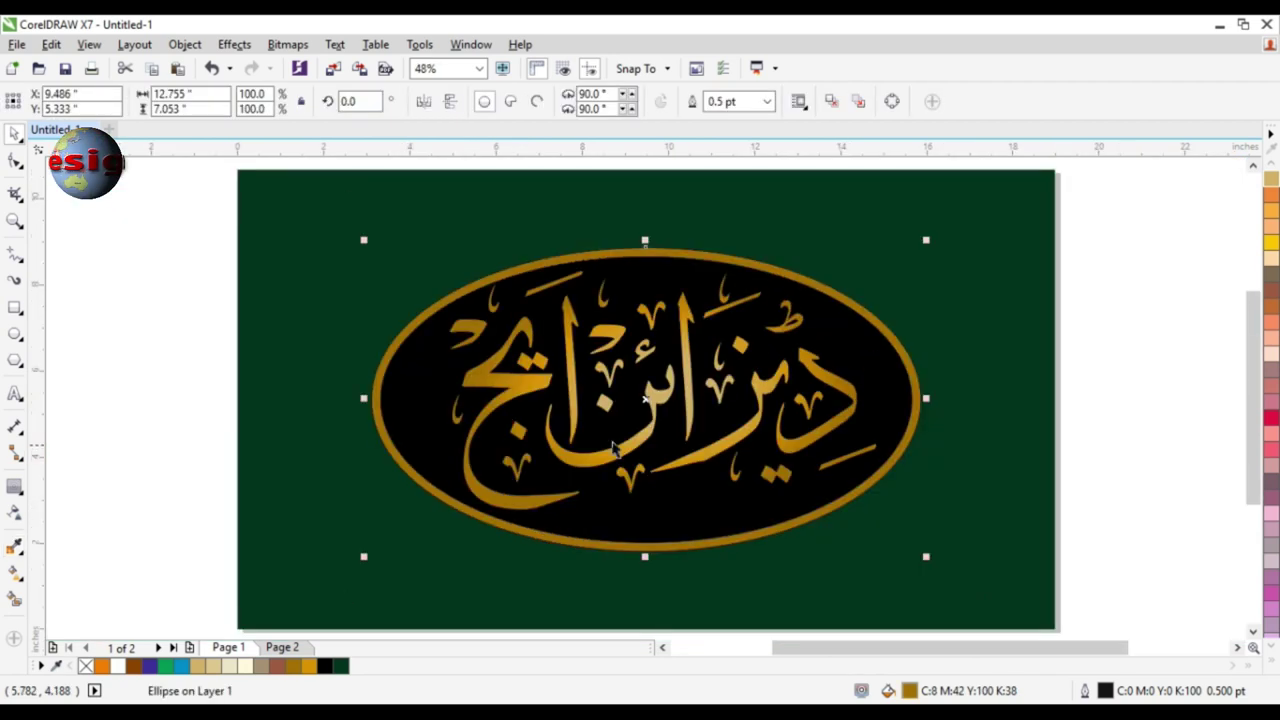
- Give the outermost green ellipse a 3 pt outline in gold, C3 M40 Y100 K15
{"action": "left_click", "coordinate": [793, 265]}
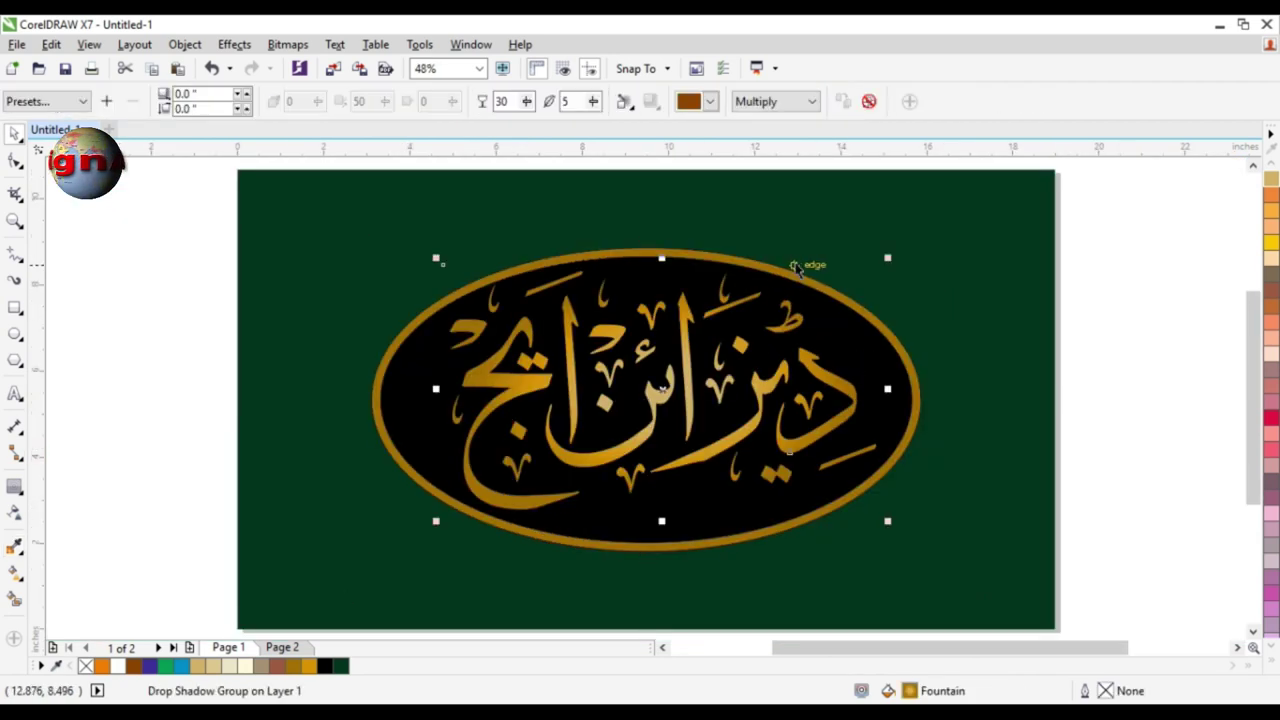
{"action": "left_click", "coordinate": [370, 376]}
{"action": "left_click", "coordinate": [370, 380]}
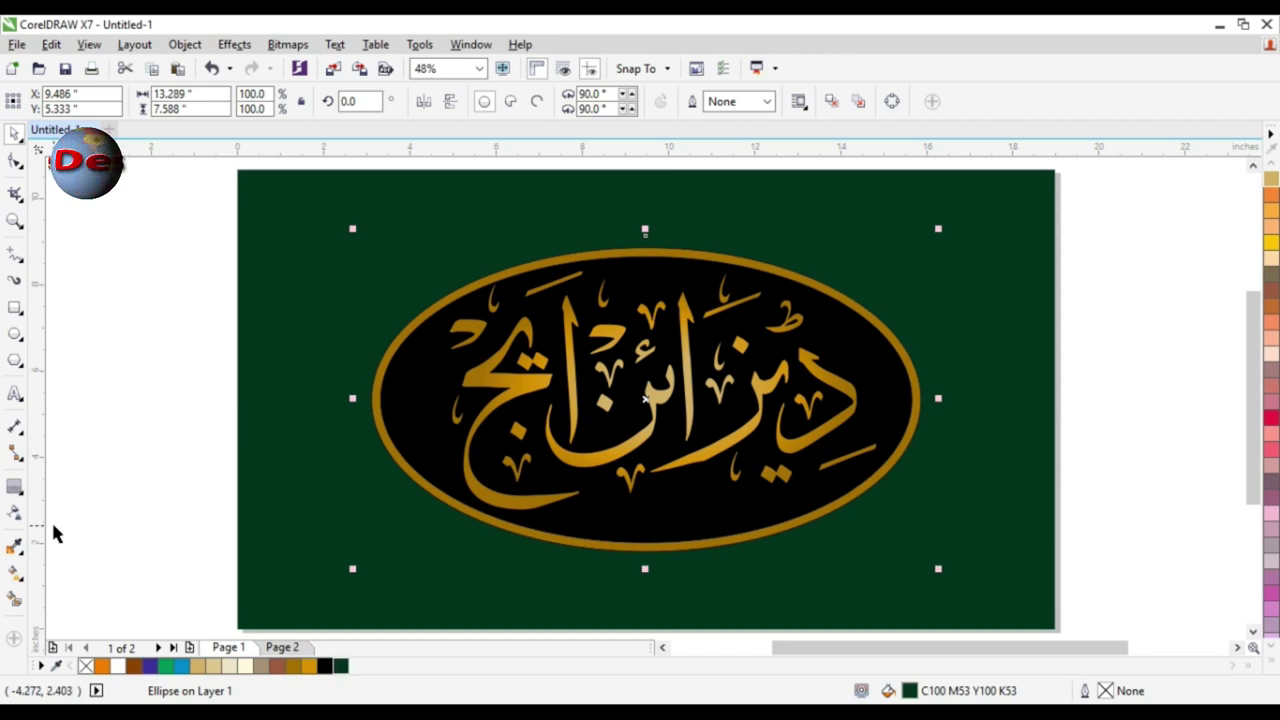
{"action": "key", "text": "F12"}
{"action": "type", "text": "3"}
{"action": "key", "text": "Return"}
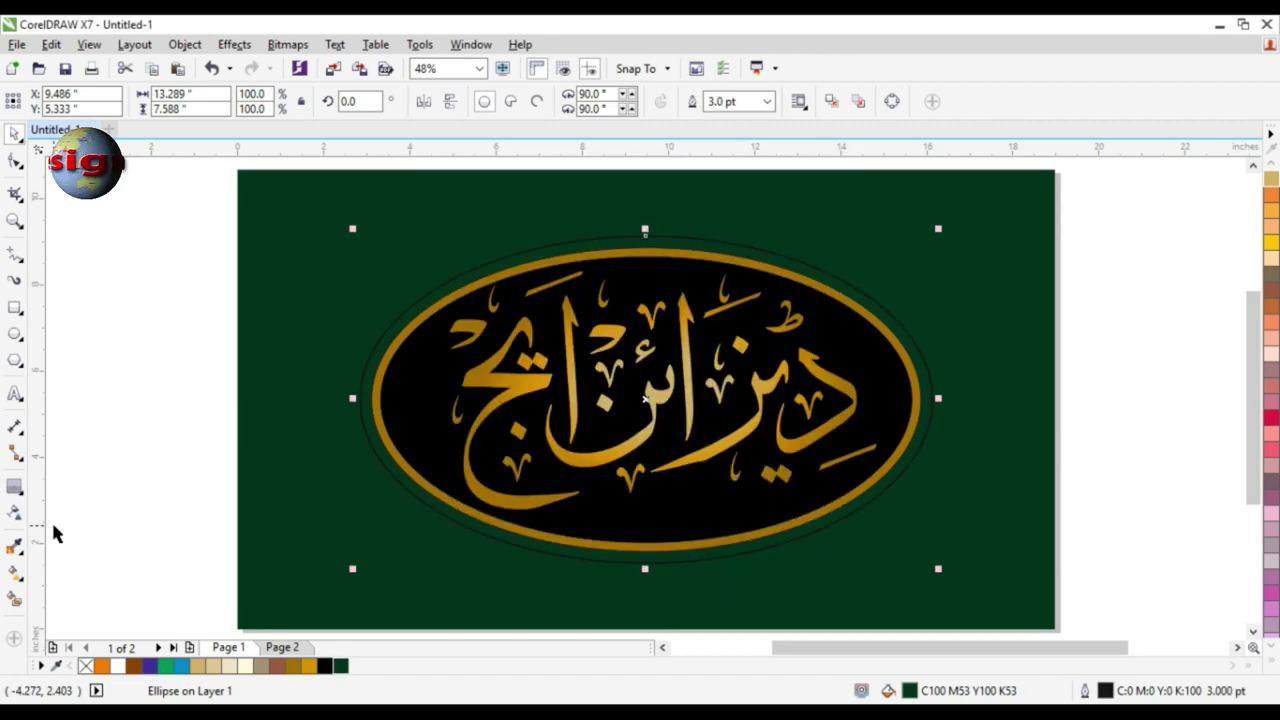
{"action": "right_click", "coordinate": [310, 668]}
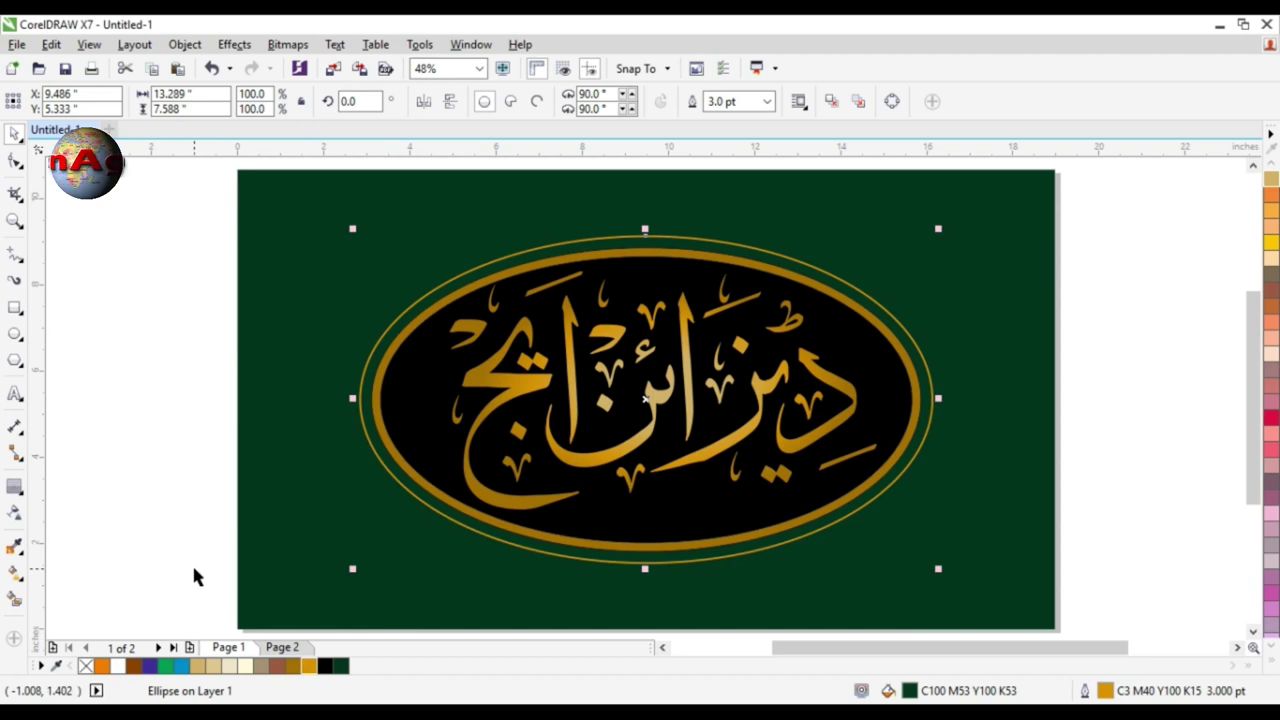
- Set the outermost ellipse's outline width to 1 pt
{"action": "key", "text": "F12"}
{"action": "type", "text": "1"}
{"action": "key", "text": "Tab"}
{"action": "key", "text": "Return"}
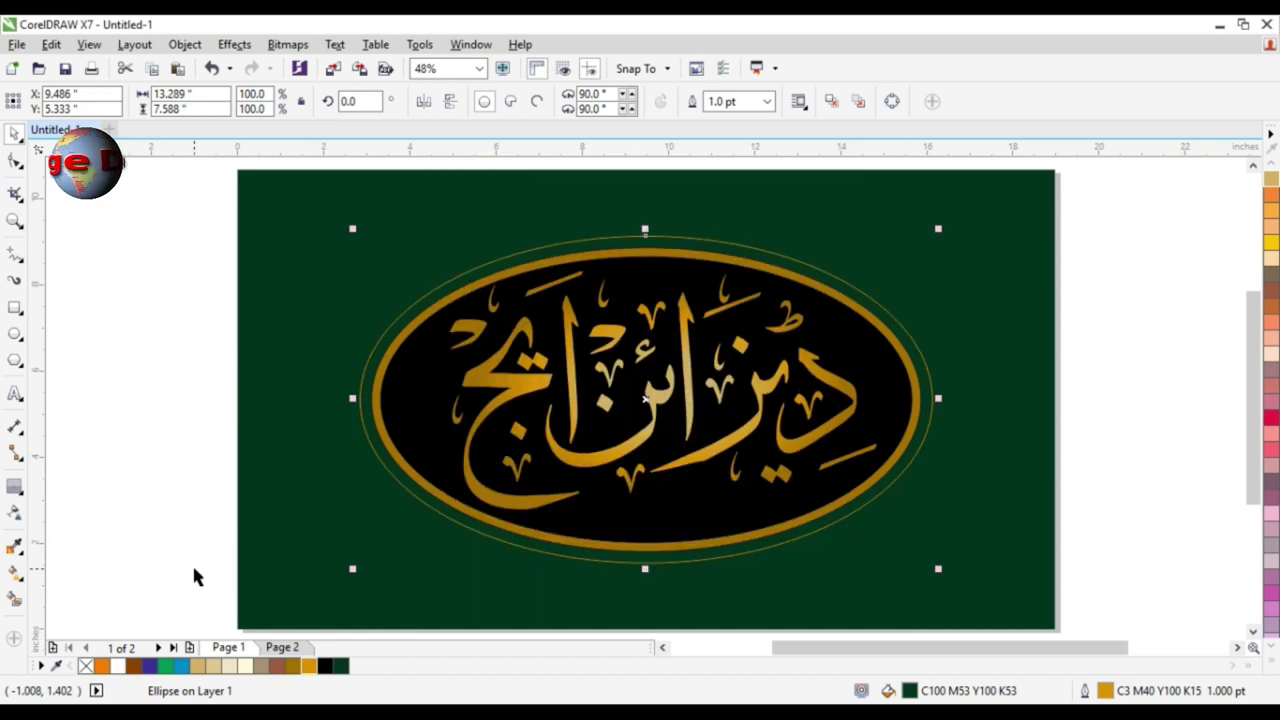
{"action": "left_click", "coordinate": [16, 490]}
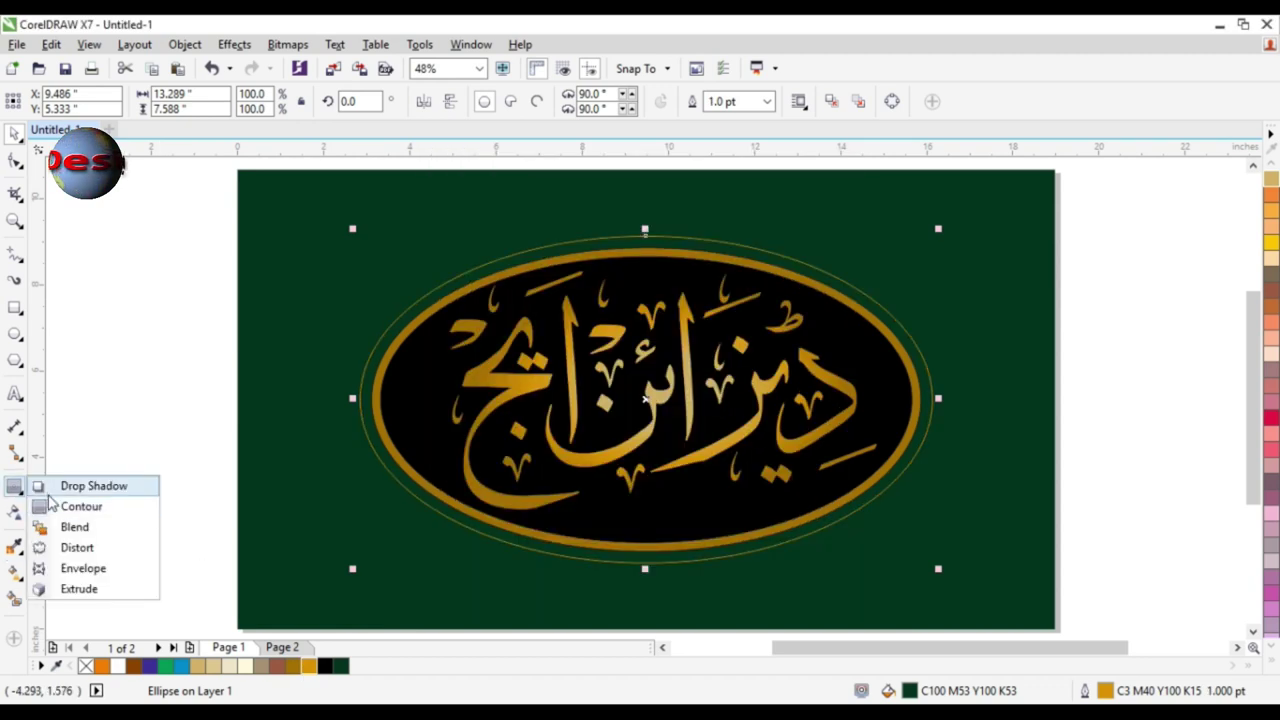
{"action": "left_click", "coordinate": [60, 506]}
{"action": "left_click_drag", "start_coordinate": [546, 404], "coordinate": [696, 425]}
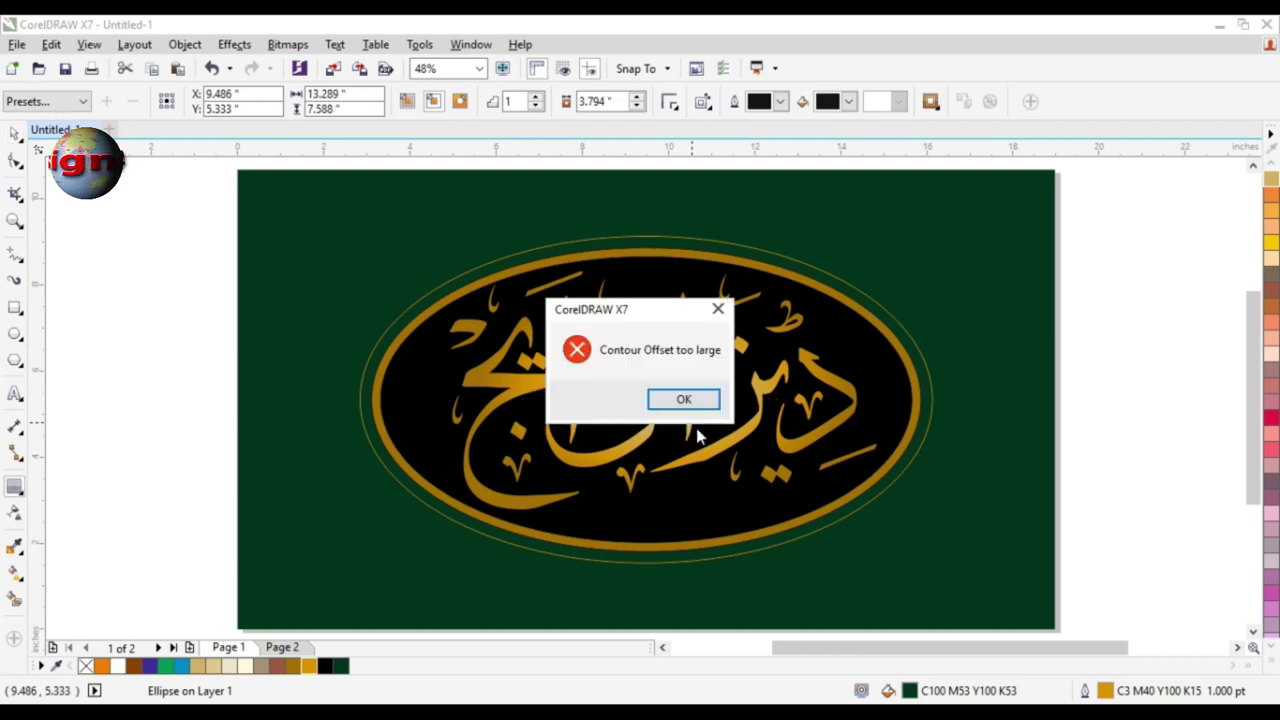
{"action": "left_click", "coordinate": [683, 397]}
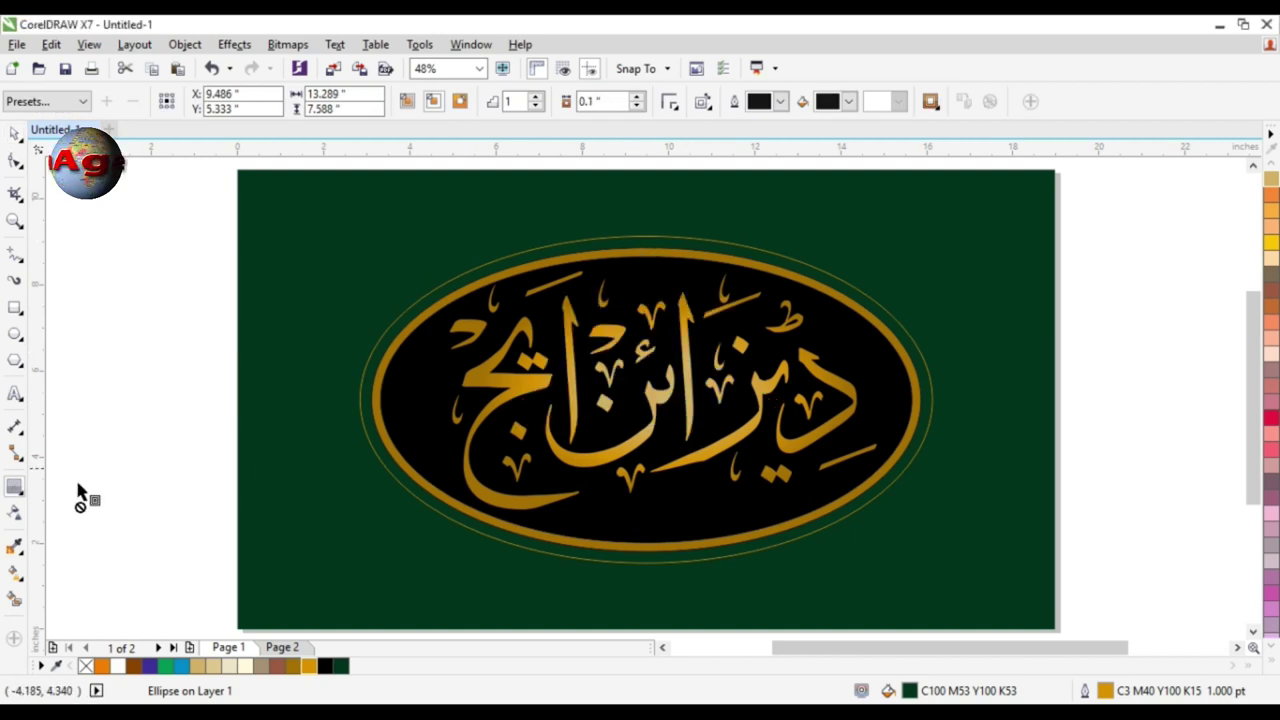
- Add a drop shadow to the outermost ellipse, cast around it in black, with a feathering of 5
{"action": "left_click", "coordinate": [16, 488]}
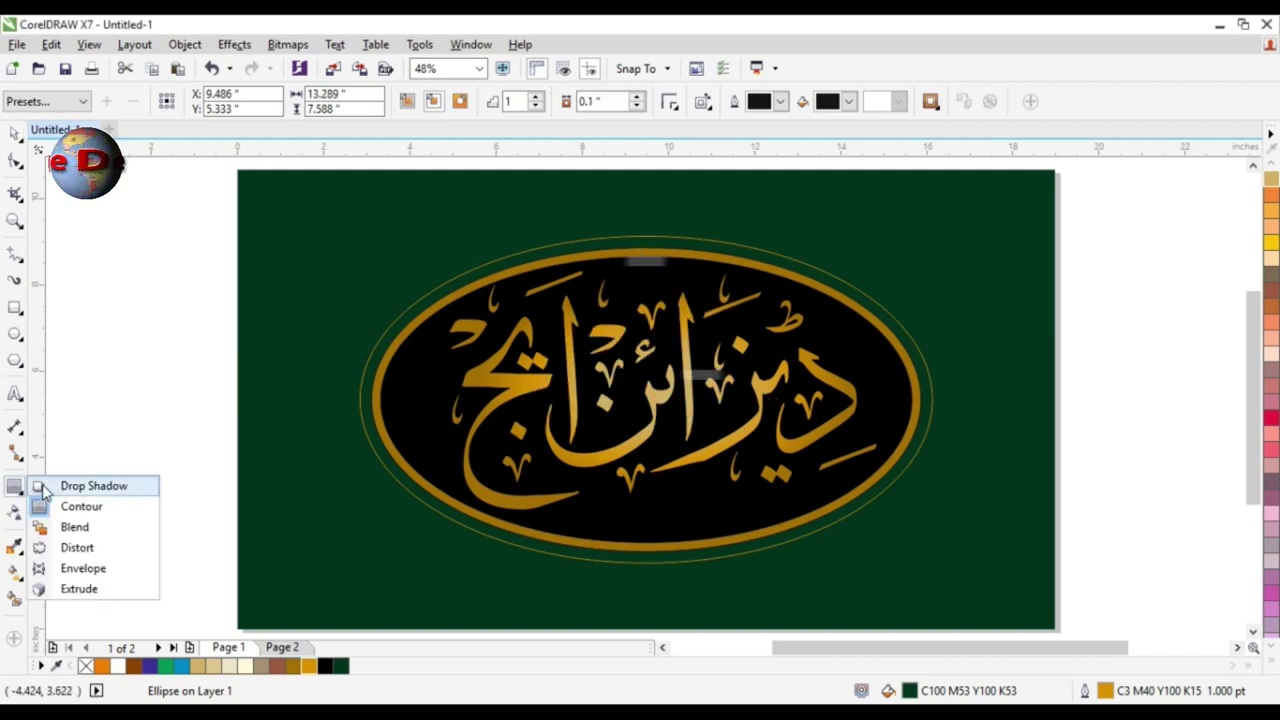
{"action": "left_click", "coordinate": [60, 486]}
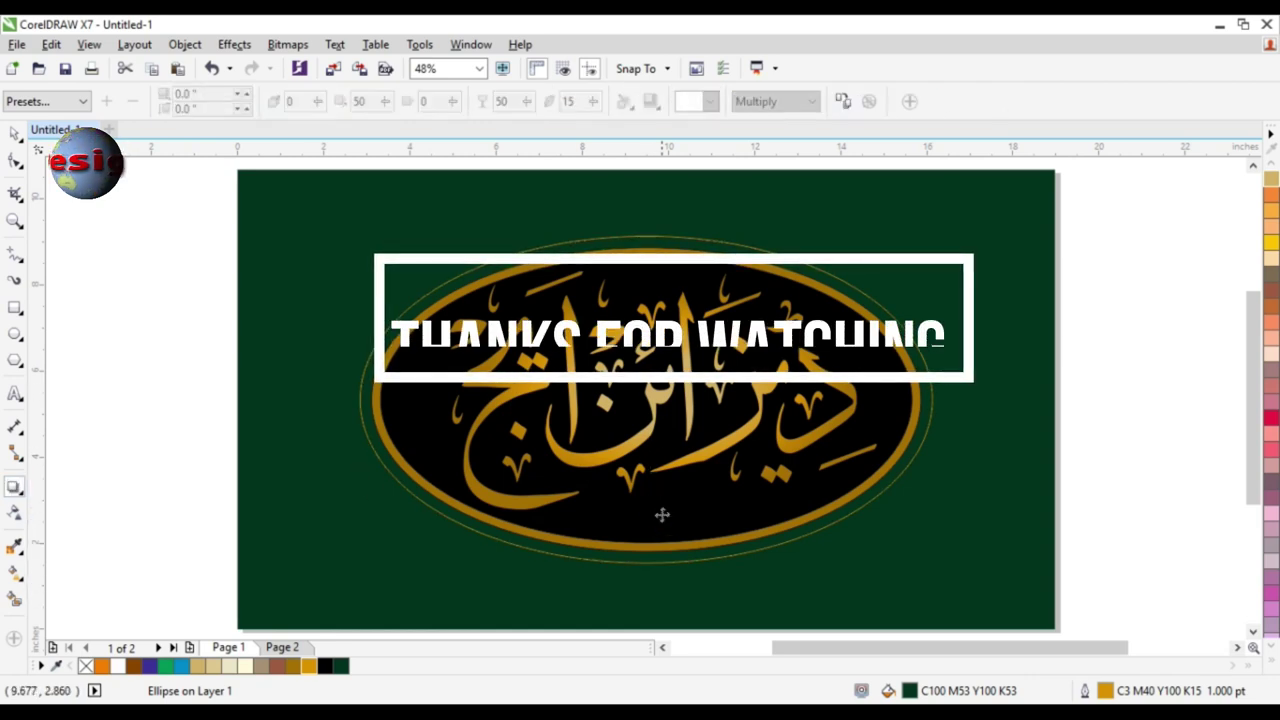
{"action": "left_click", "coordinate": [627, 104]}
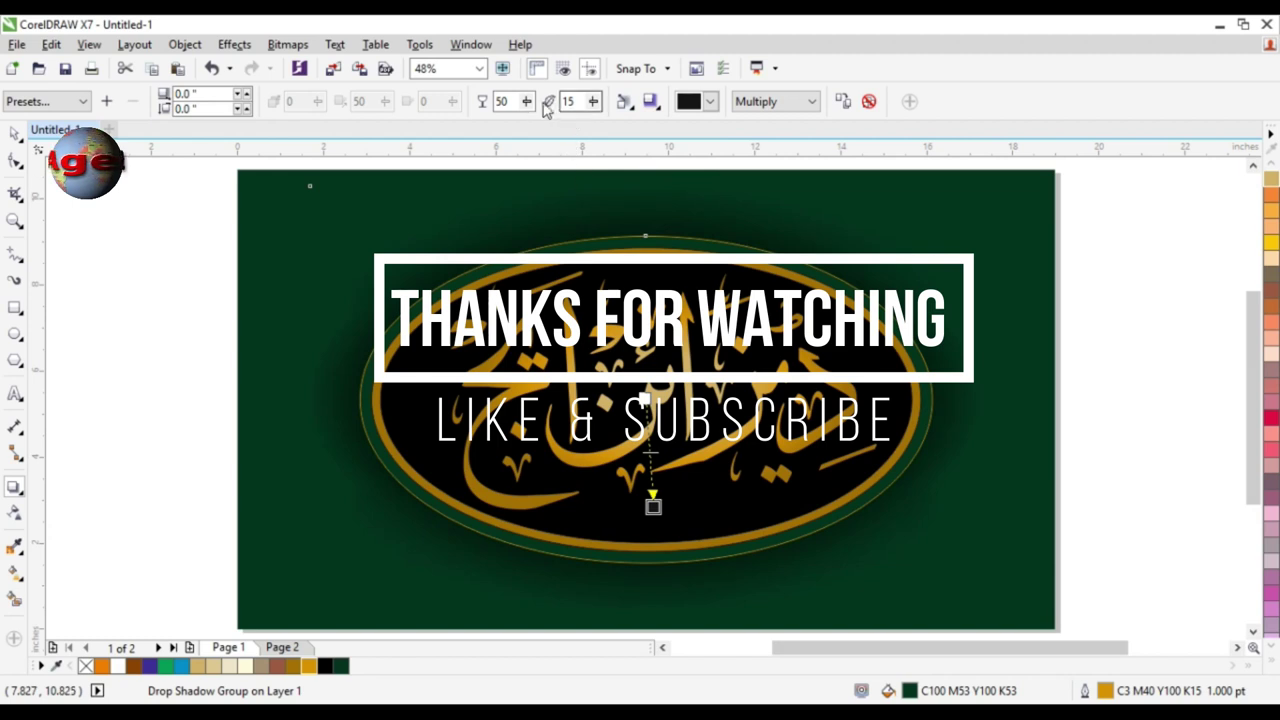
{"action": "left_click_drag", "start_coordinate": [514, 102], "coordinate": [396, 109]}
{"action": "key", "text": "Tab"}
{"action": "type", "text": "5"}
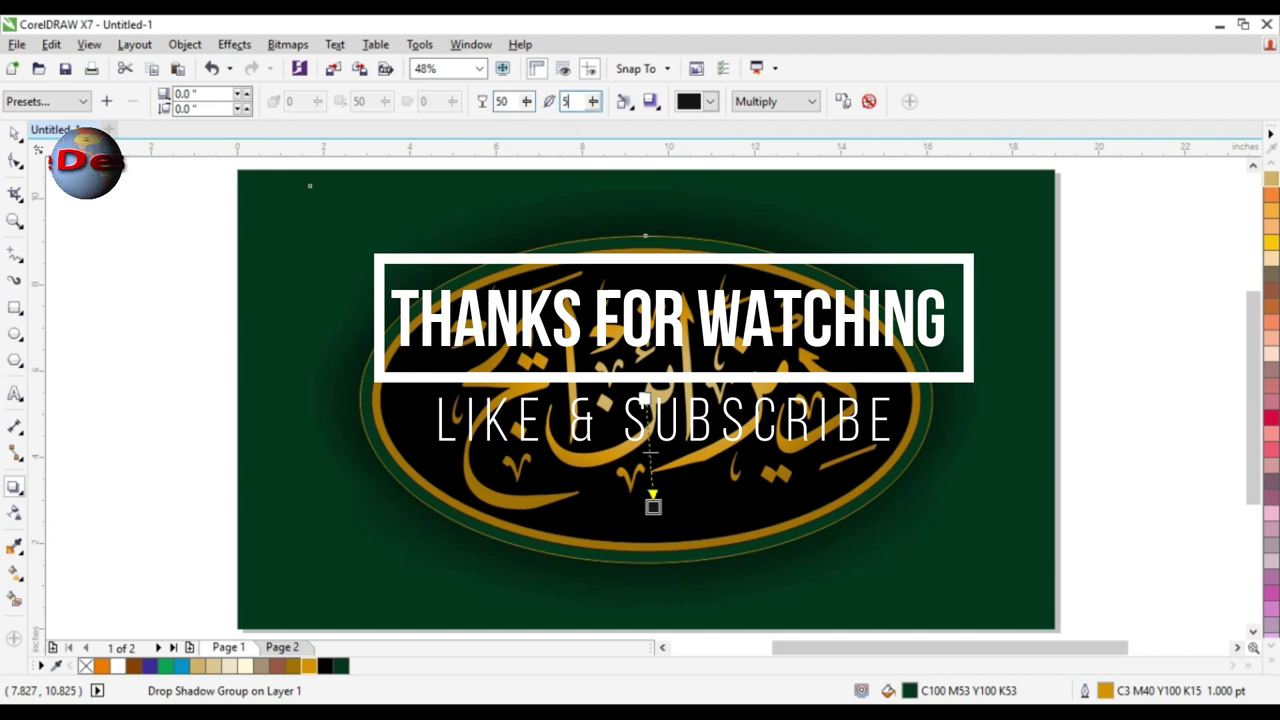
{"action": "key", "text": "Return"}
{"action": "key", "text": "space"}
{"action": "left_click", "coordinate": [1098, 304]}
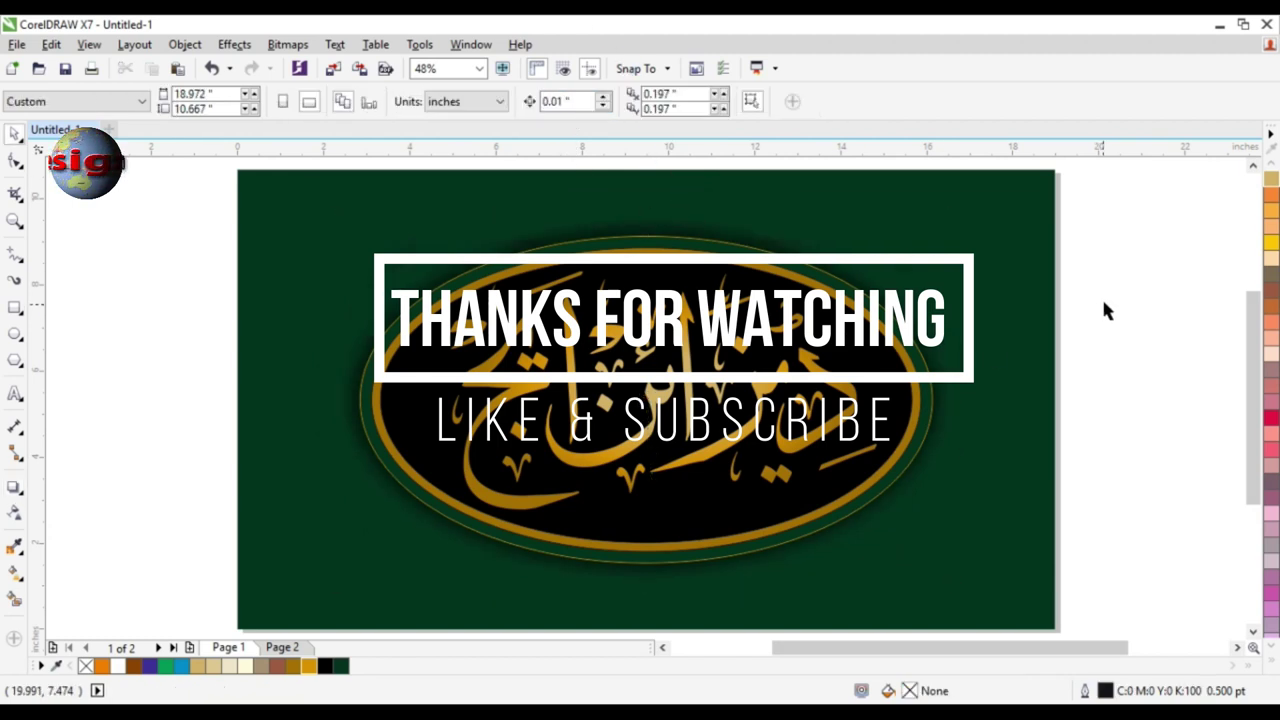
{"action": "left_click", "coordinate": [972, 273]}
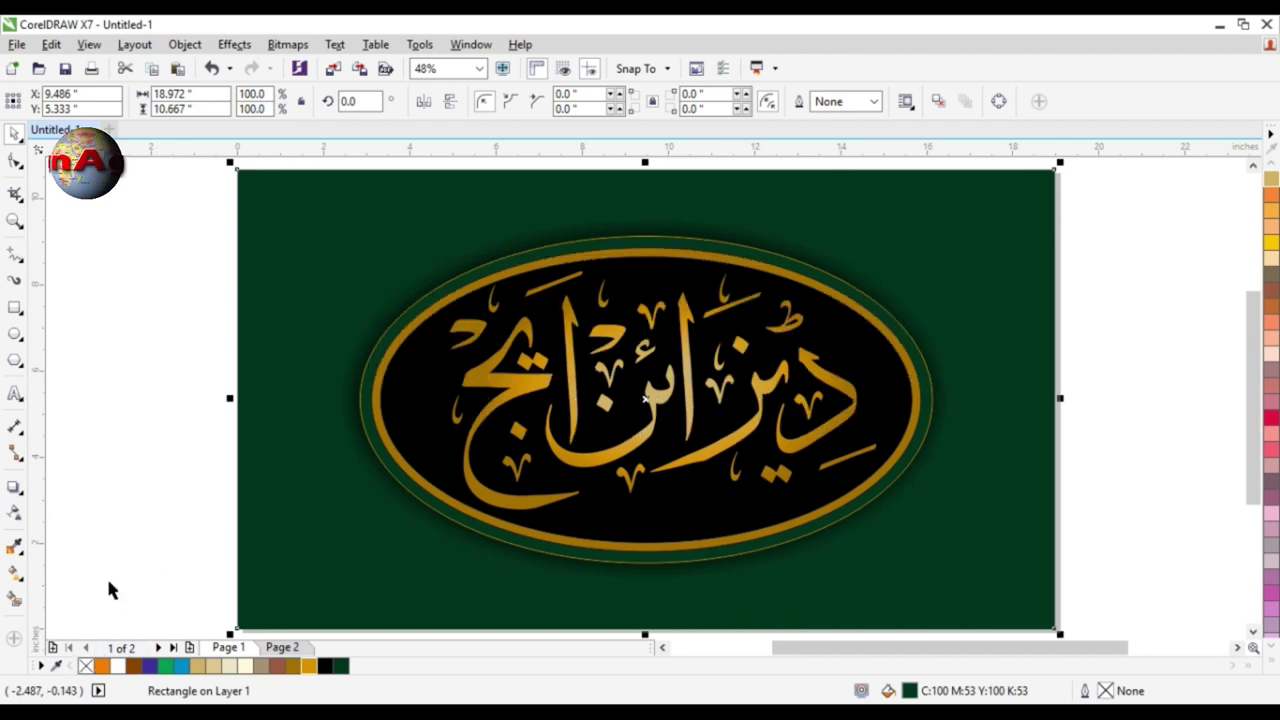
{"action": "left_click", "coordinate": [1080, 374]}
{"action": "left_click", "coordinate": [714, 453]}
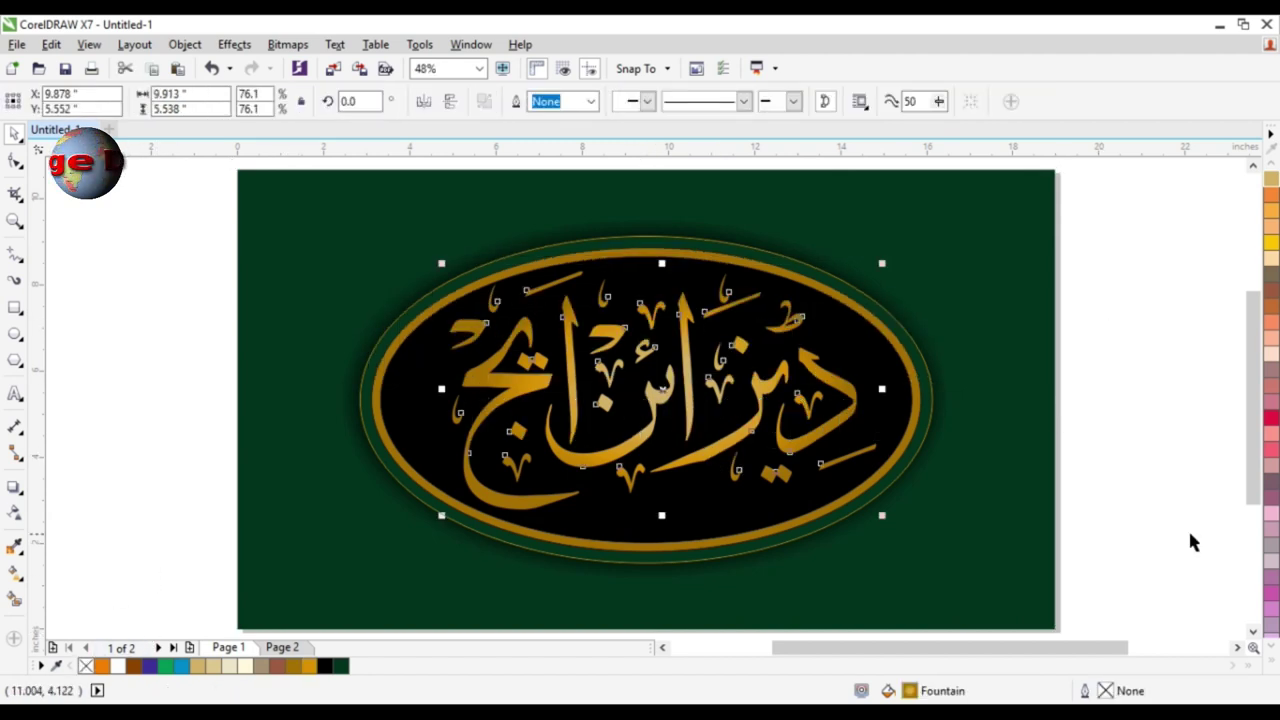
{"action": "left_click", "coordinate": [1144, 391]}
- Select the whole design and add a third page to the document, keeping page 1 as the working page
{"action": "key", "text": "ctrl+a"}
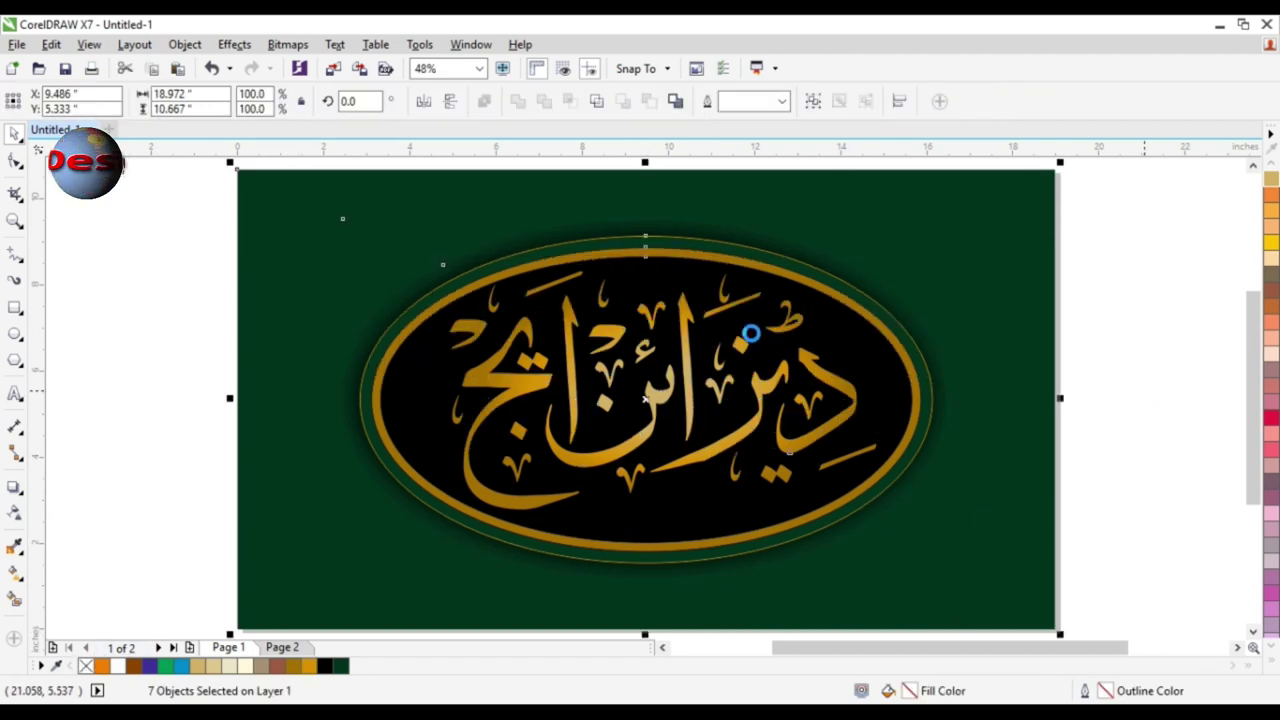
{"action": "key", "text": "Page_Up"}
{"action": "key", "text": "Return"}
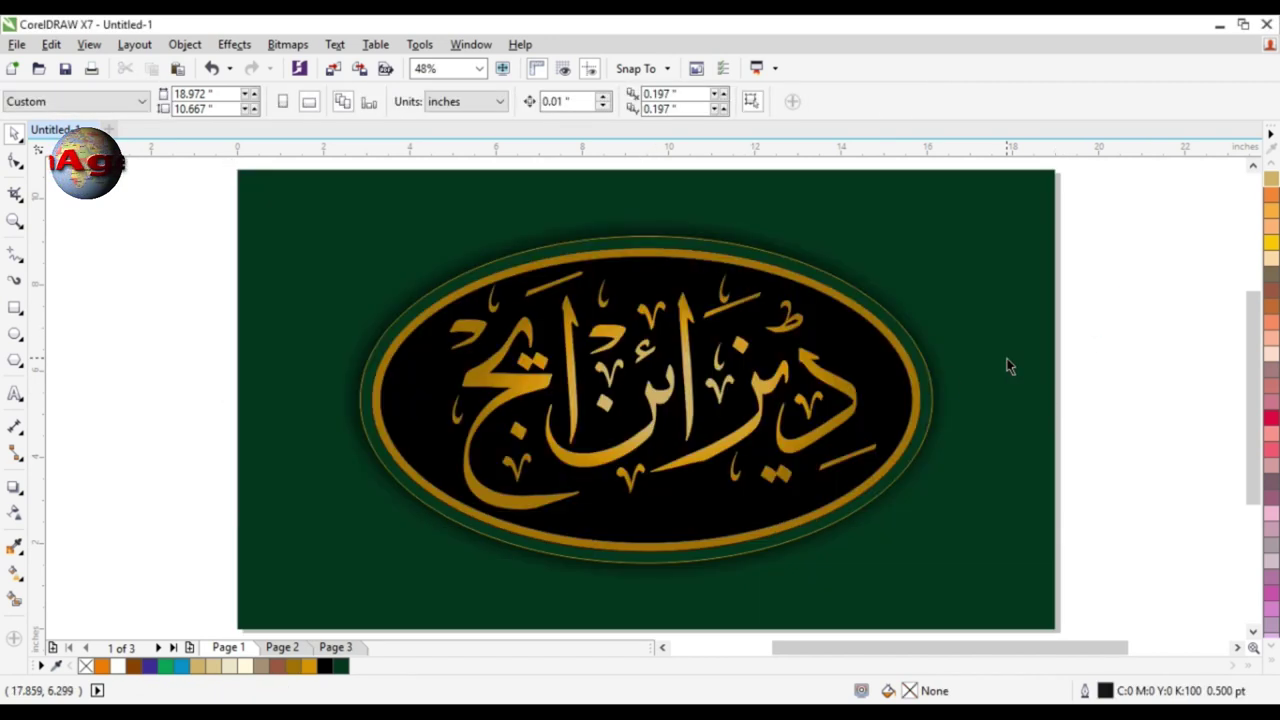
- Try pale yellow and blue fills on the lettering and settle on chartreuse, C40 M0 Y100 K0
{"action": "left_click", "coordinate": [765, 411]}
{"action": "left_click", "coordinate": [1256, 663]}
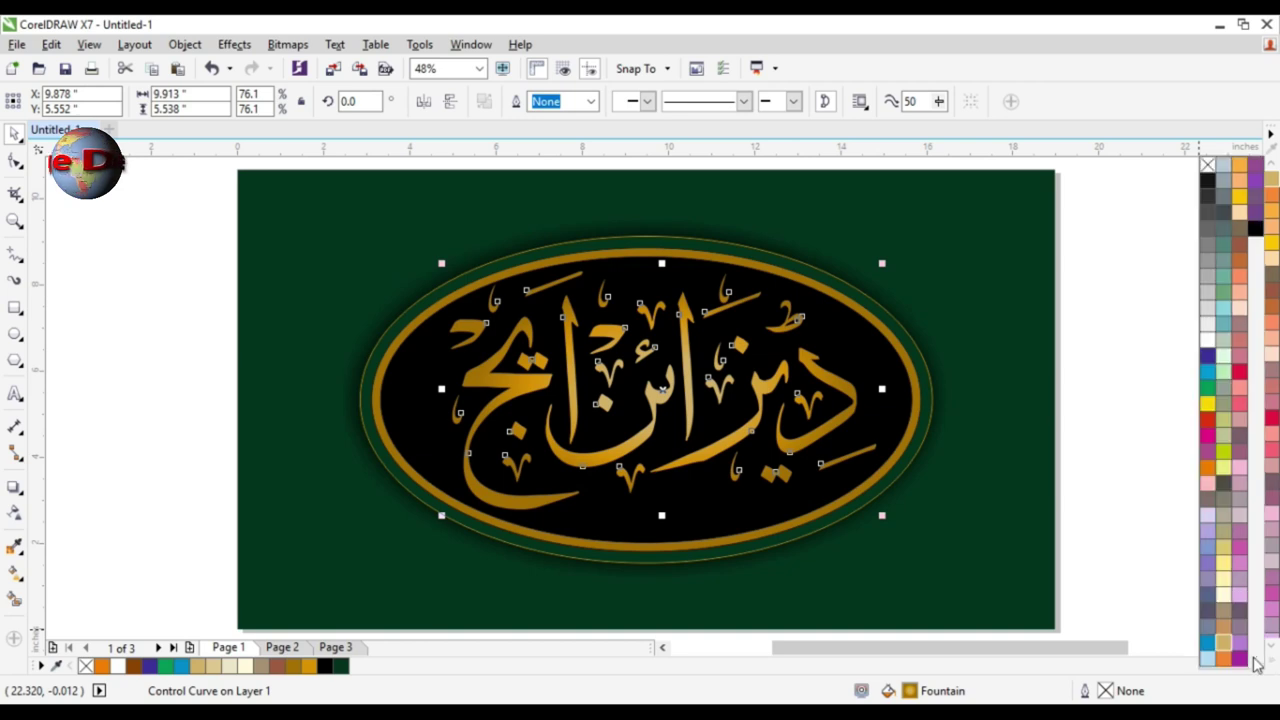
{"action": "left_click", "coordinate": [1228, 588]}
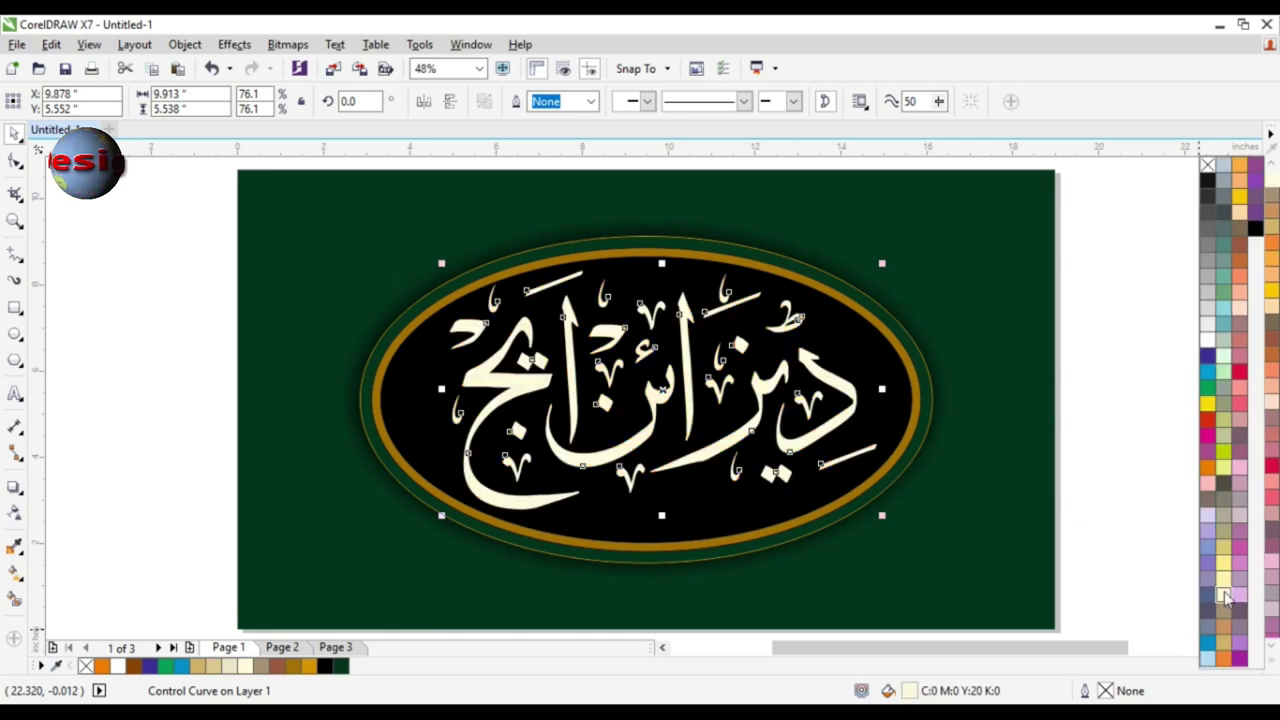
{"action": "left_click", "coordinate": [1207, 356]}
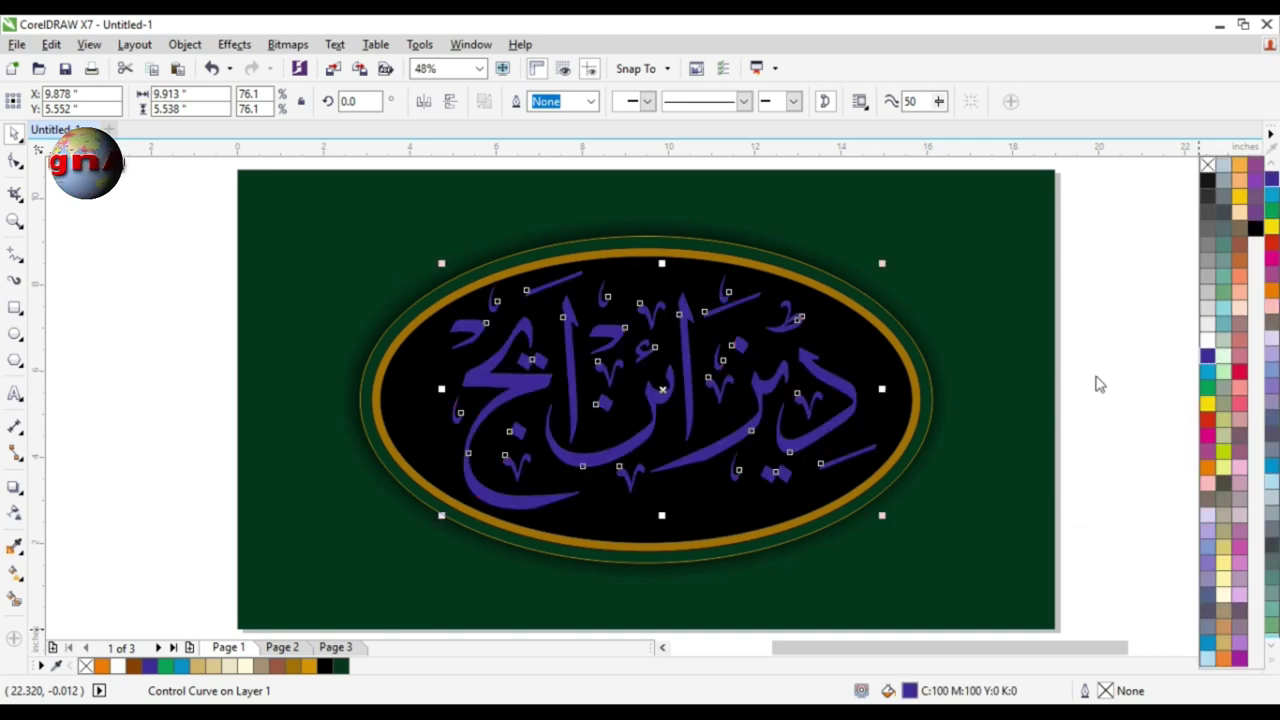
{"action": "left_click", "coordinate": [1240, 436]}
{"action": "left_click", "coordinate": [1223, 451]}
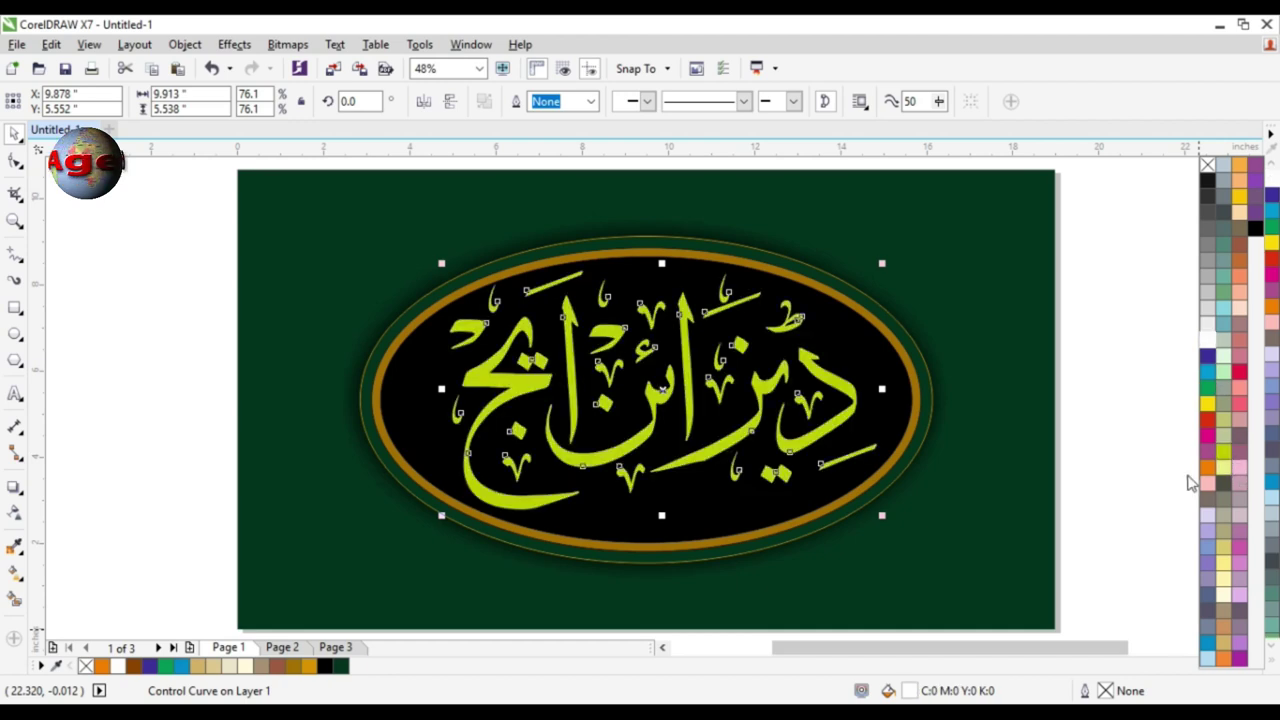
{"action": "left_click", "coordinate": [1096, 396]}
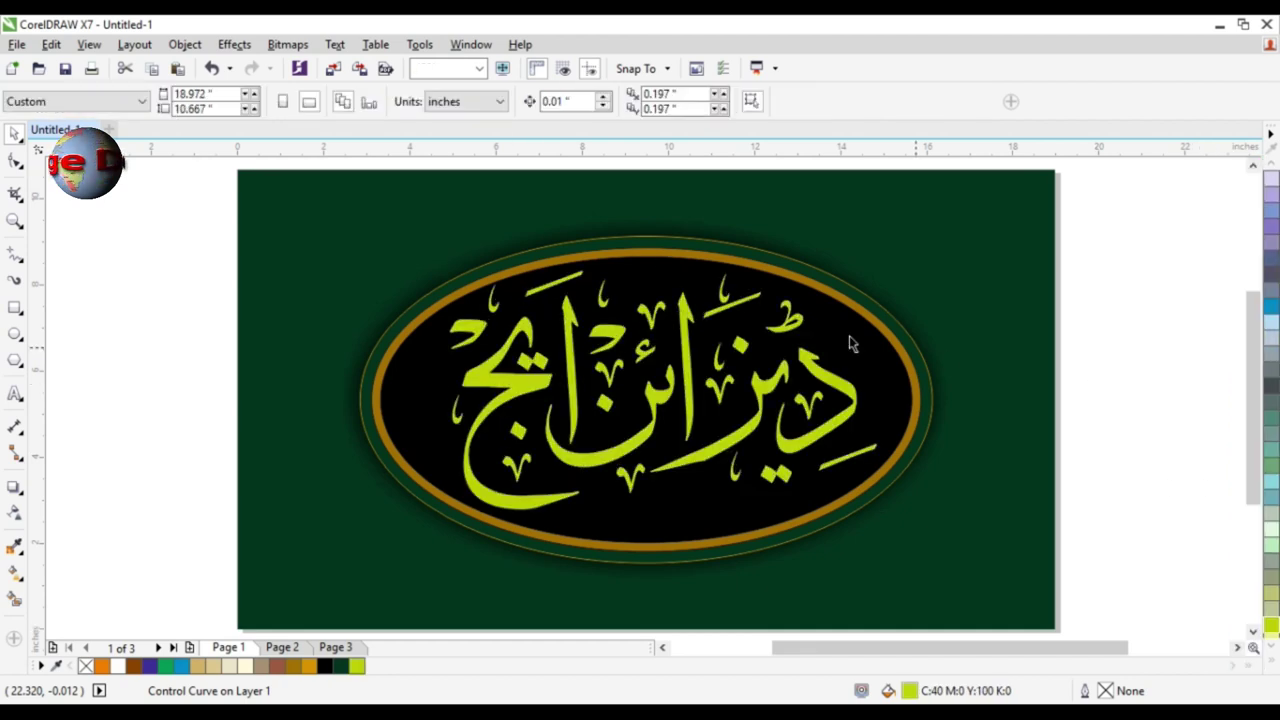
- Fill the middle ellipse that forms the ring with the lettering's chartreuse
{"action": "left_click", "coordinate": [786, 280]}
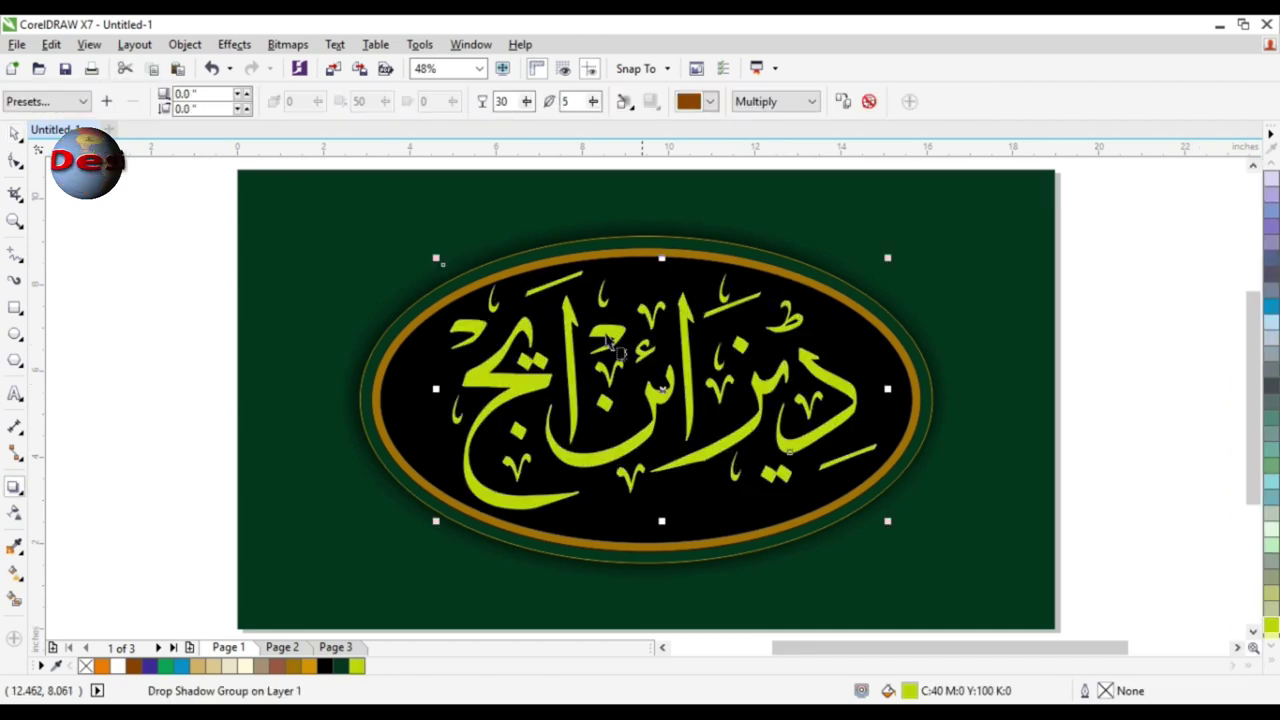
{"action": "left_click", "coordinate": [374, 417]}
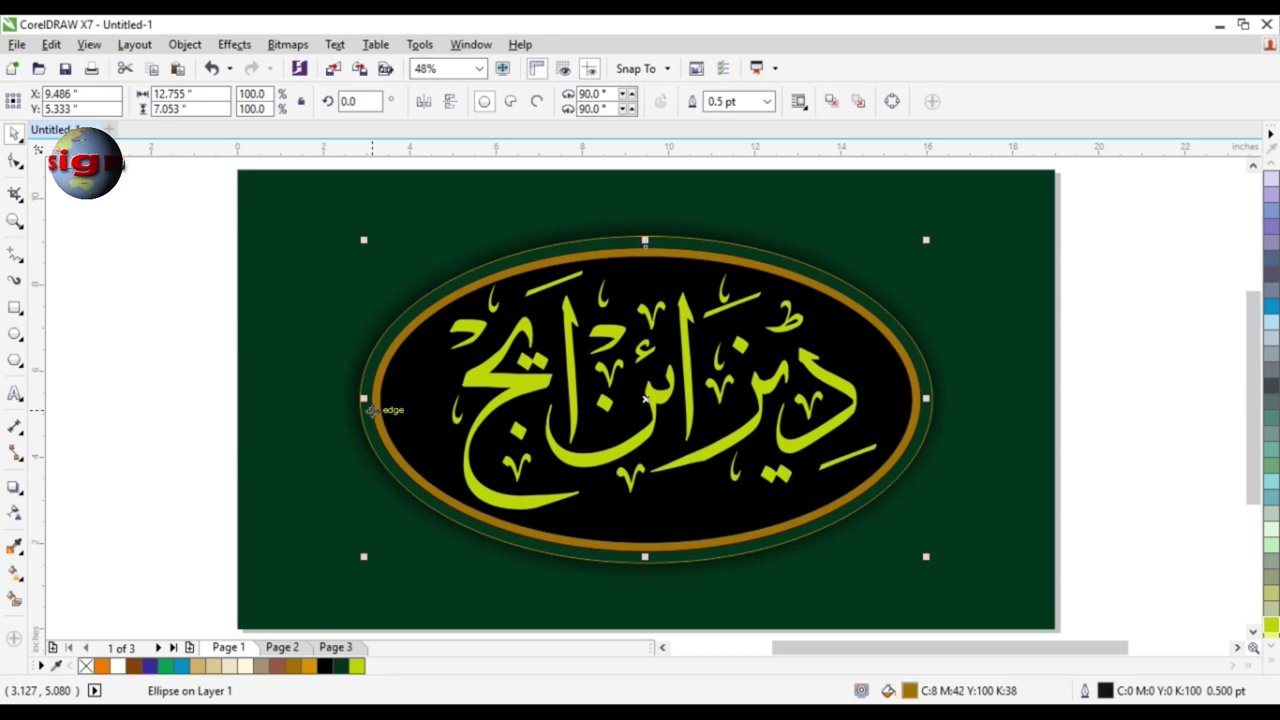
{"action": "left_click", "coordinate": [220, 416]}
- Change the outermost ellipse's 1 pt outline colour to chartreuse
{"action": "left_click", "coordinate": [490, 270]}
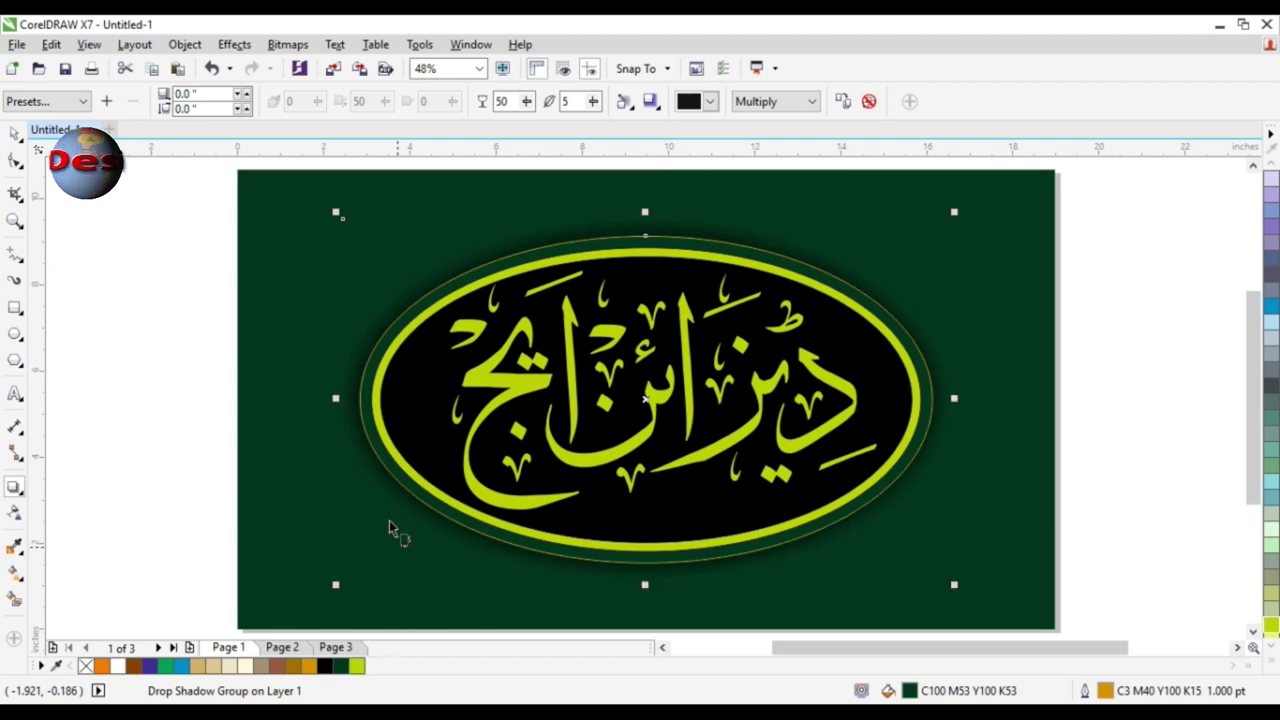
{"action": "key", "text": "F12"}
{"action": "key", "text": "Return"}
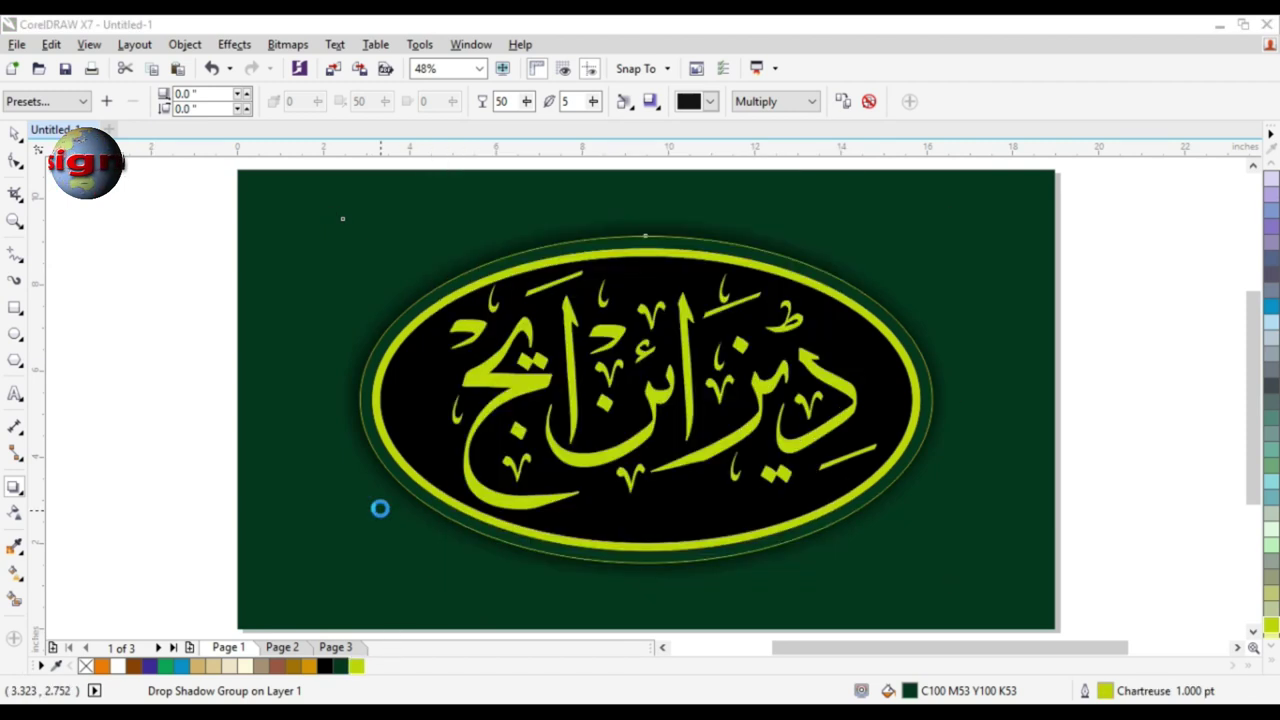
{"action": "left_click", "coordinate": [1077, 310]}
- Try a purple fill on the inner ellipse, replace it with red M100 Y100, and darken it to maroon, C47 M100 Y100 K47
{"action": "left_click", "coordinate": [617, 490]}
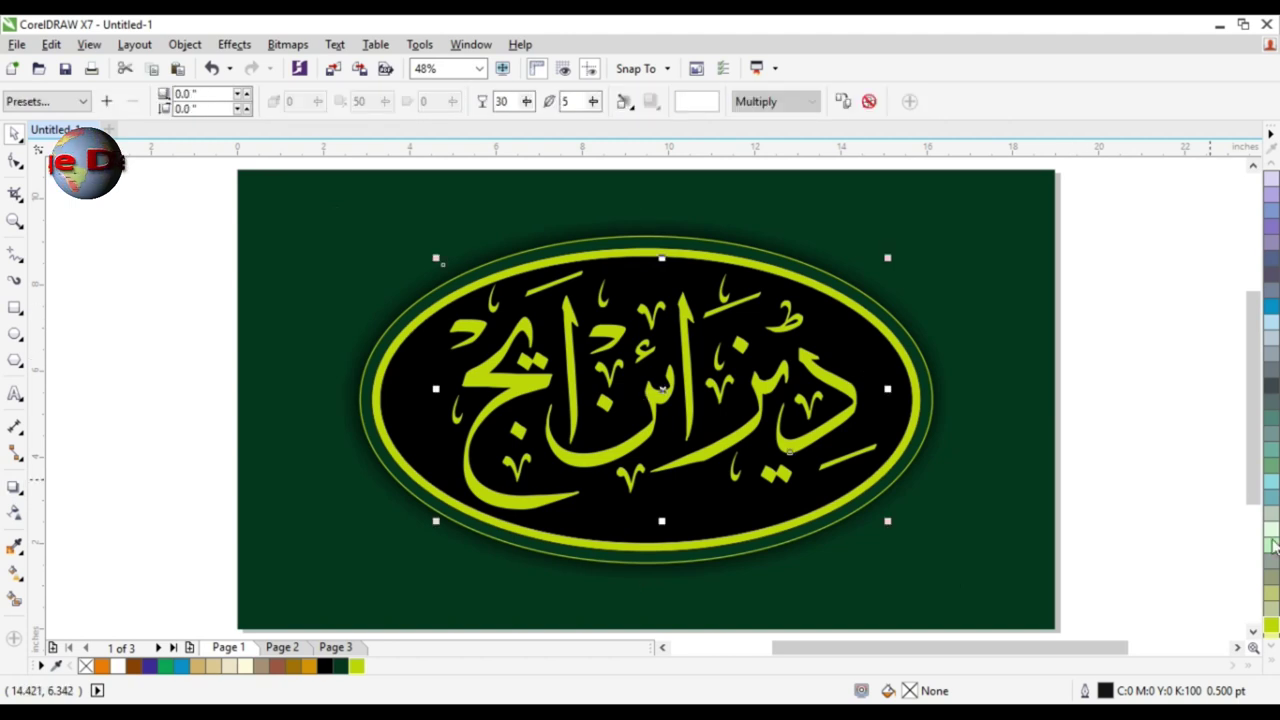
{"action": "left_click", "coordinate": [402, 414]}
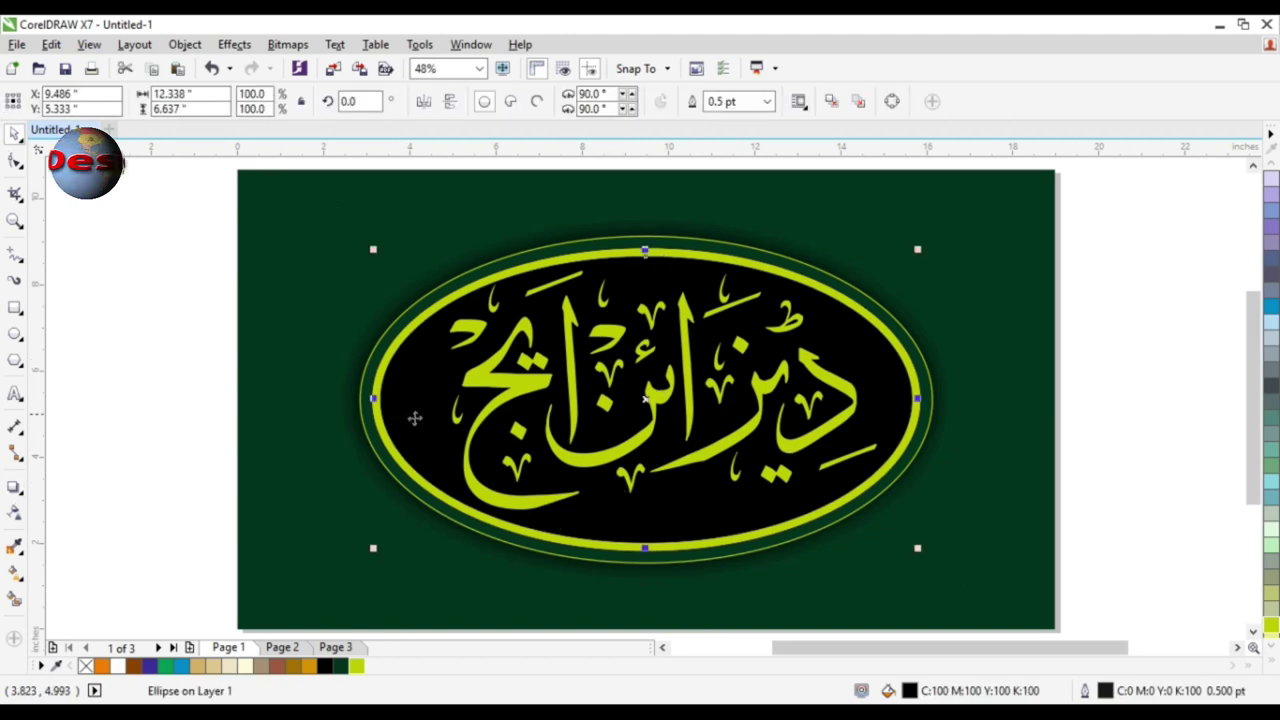
{"action": "left_click", "coordinate": [1272, 664]}
{"action": "left_click", "coordinate": [1240, 660]}
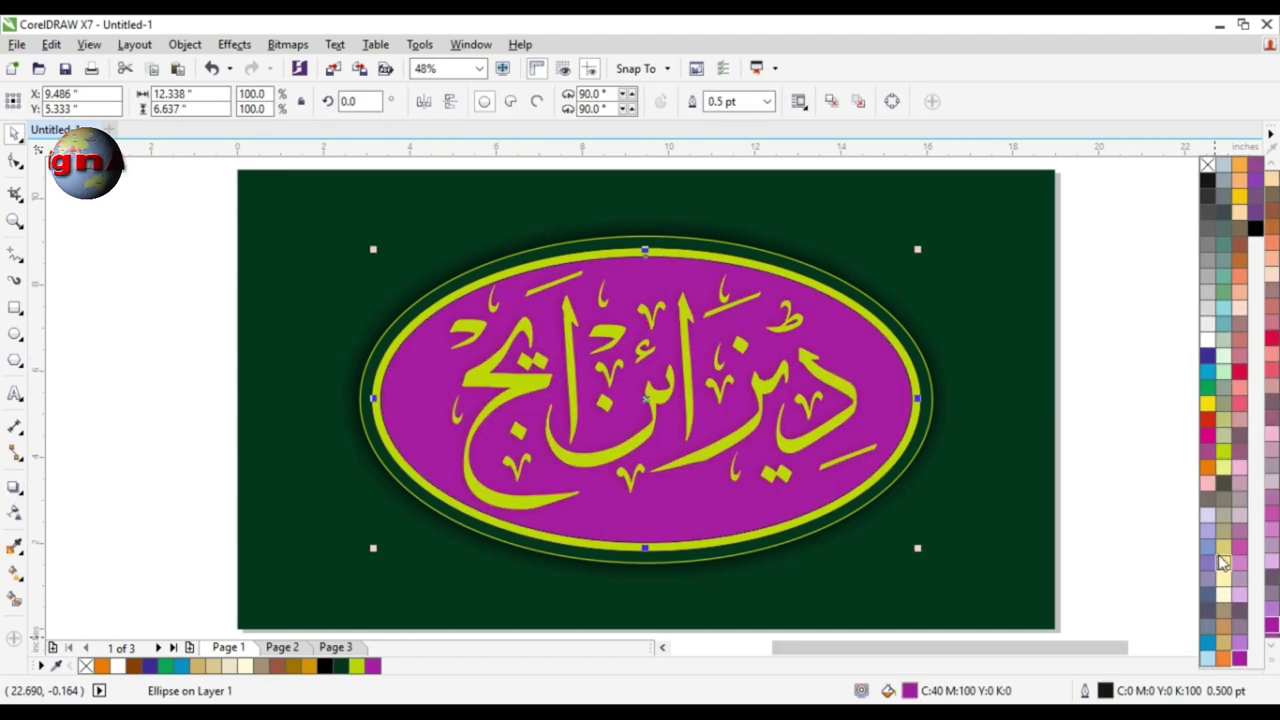
{"action": "left_click", "coordinate": [1206, 420]}
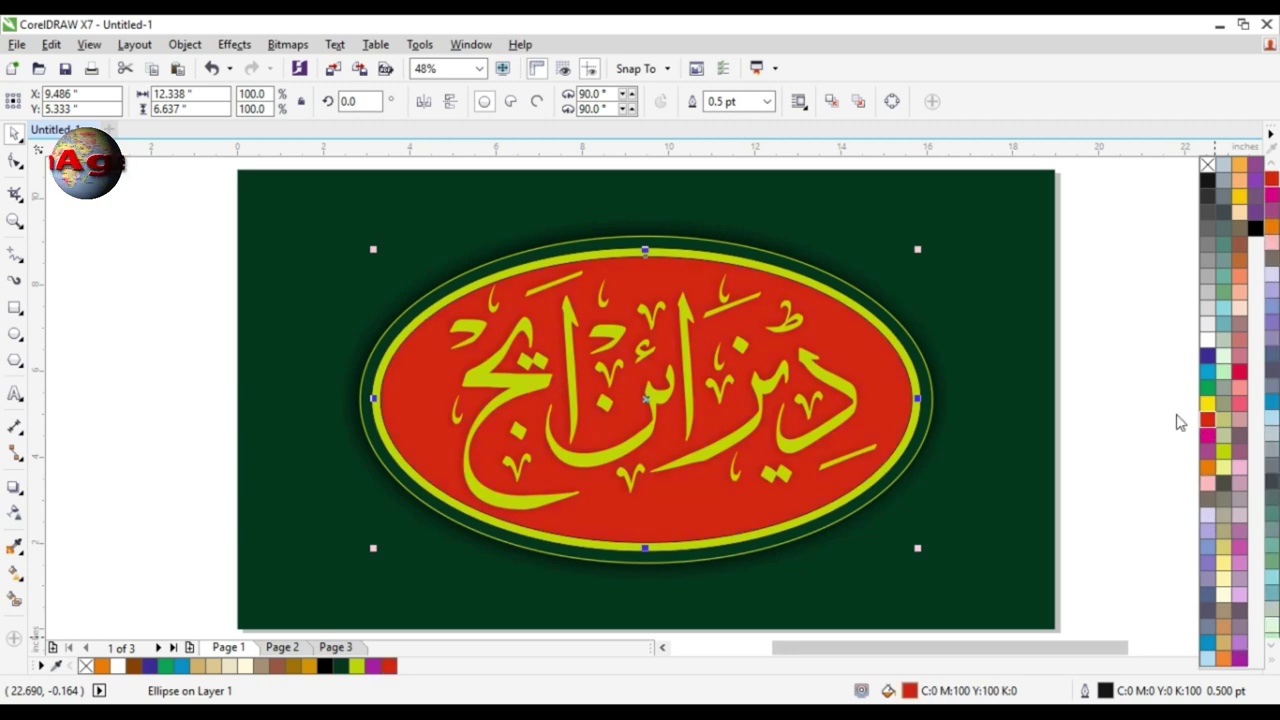
{"action": "left_click", "coordinate": [1256, 229]}
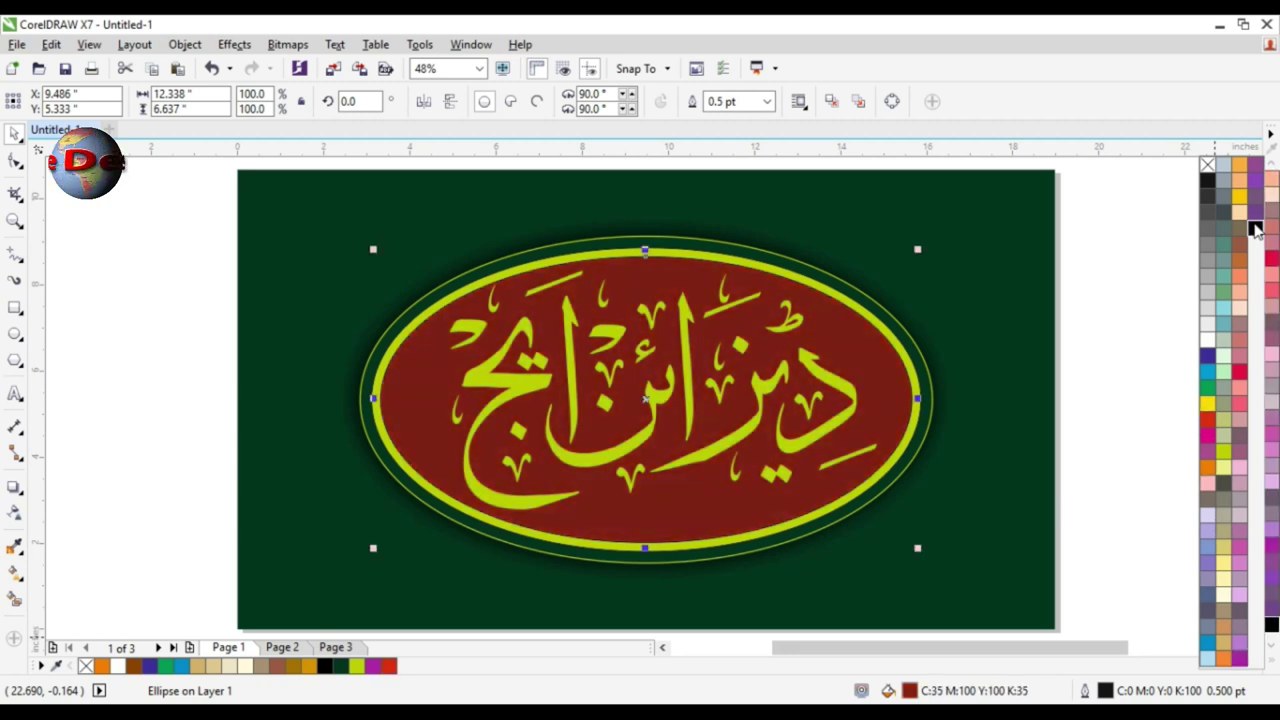
{"action": "left_click", "coordinate": [1242, 239]}
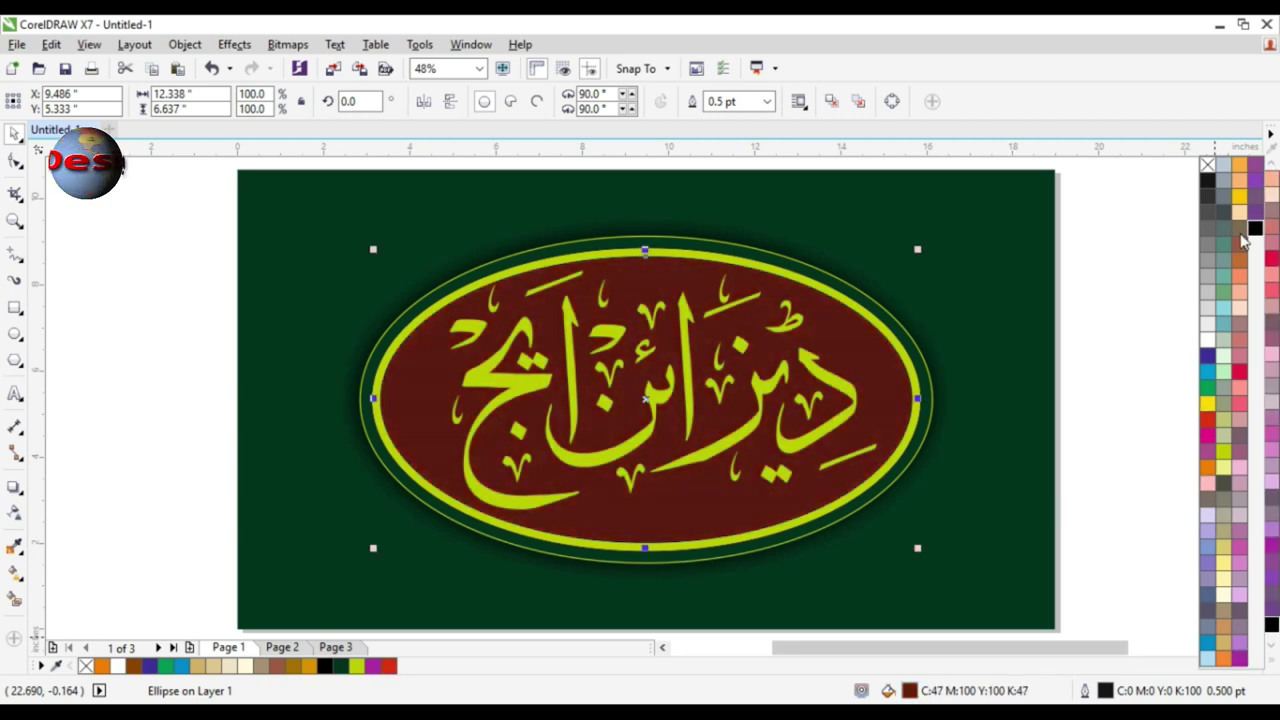
- Scale the lettering down about its centre to about 8.6 by 4.8 inches and fill it with white
{"action": "left_click", "coordinate": [832, 383]}
{"action": "left_click_drag", "start_coordinate": [884, 517], "coordinate": [850, 516]}
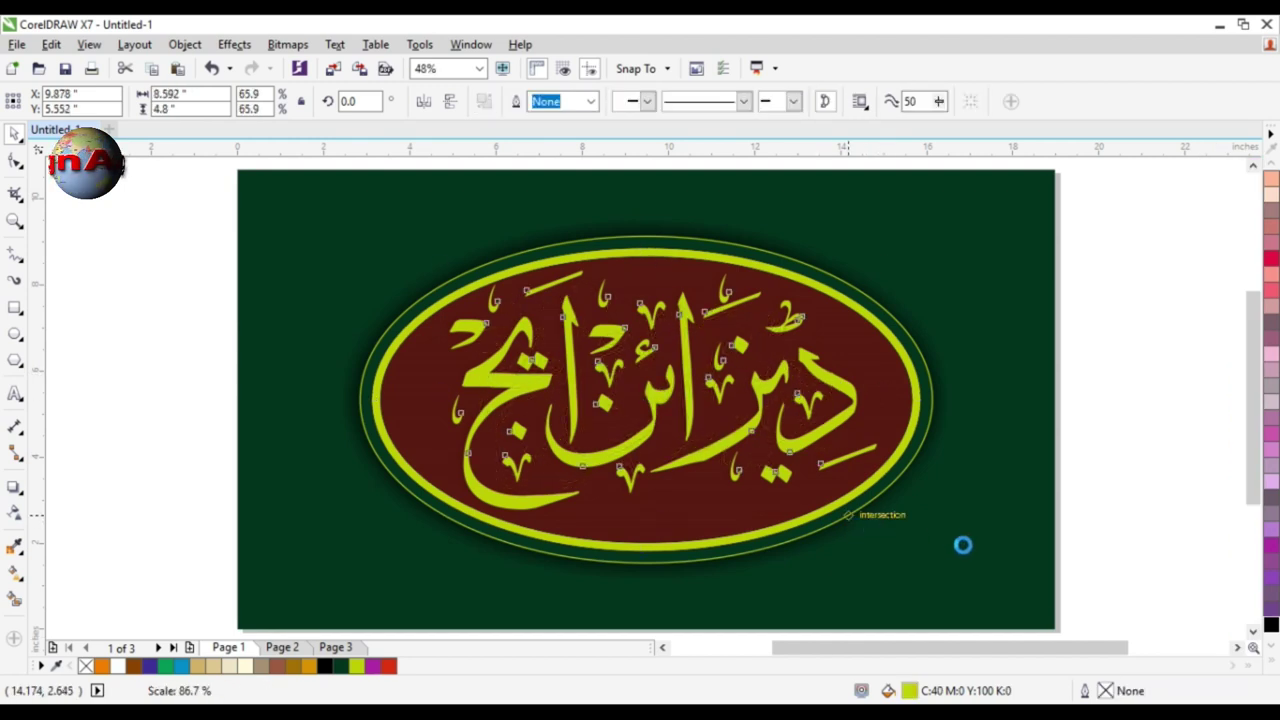
{"action": "left_click", "coordinate": [1274, 667]}
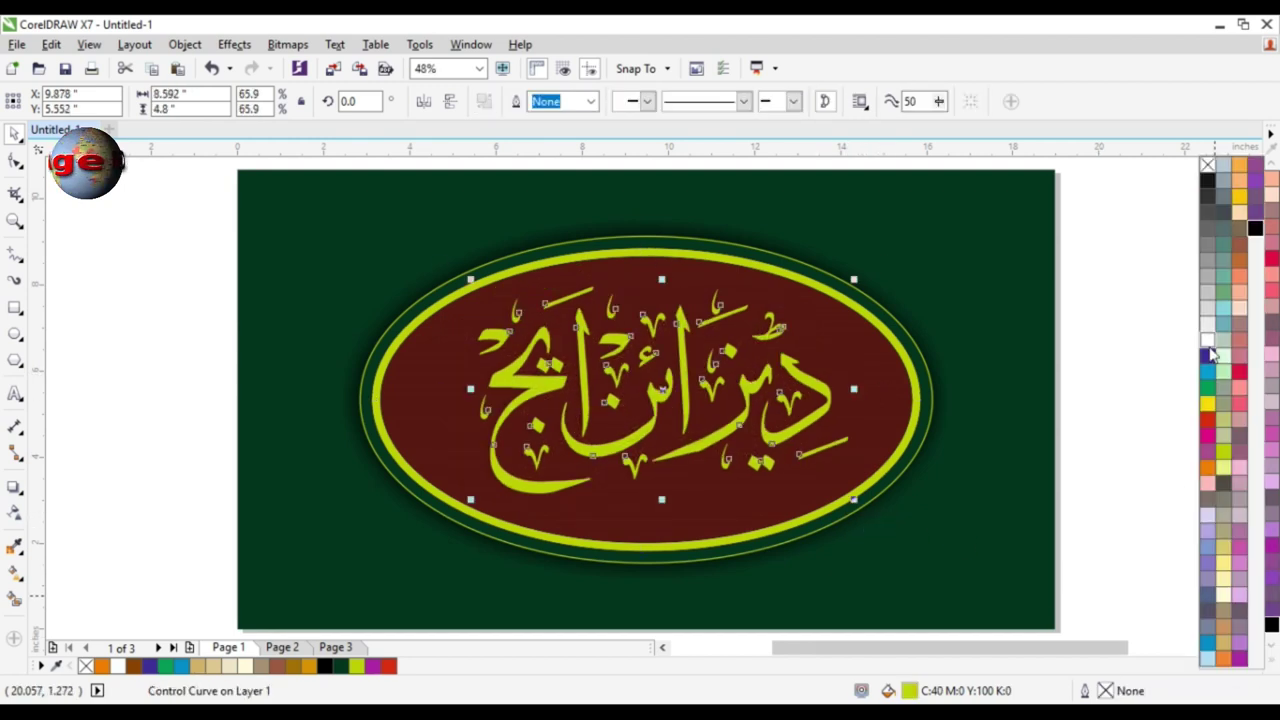
{"action": "left_click", "coordinate": [1207, 352]}
{"action": "left_click", "coordinate": [1100, 346]}
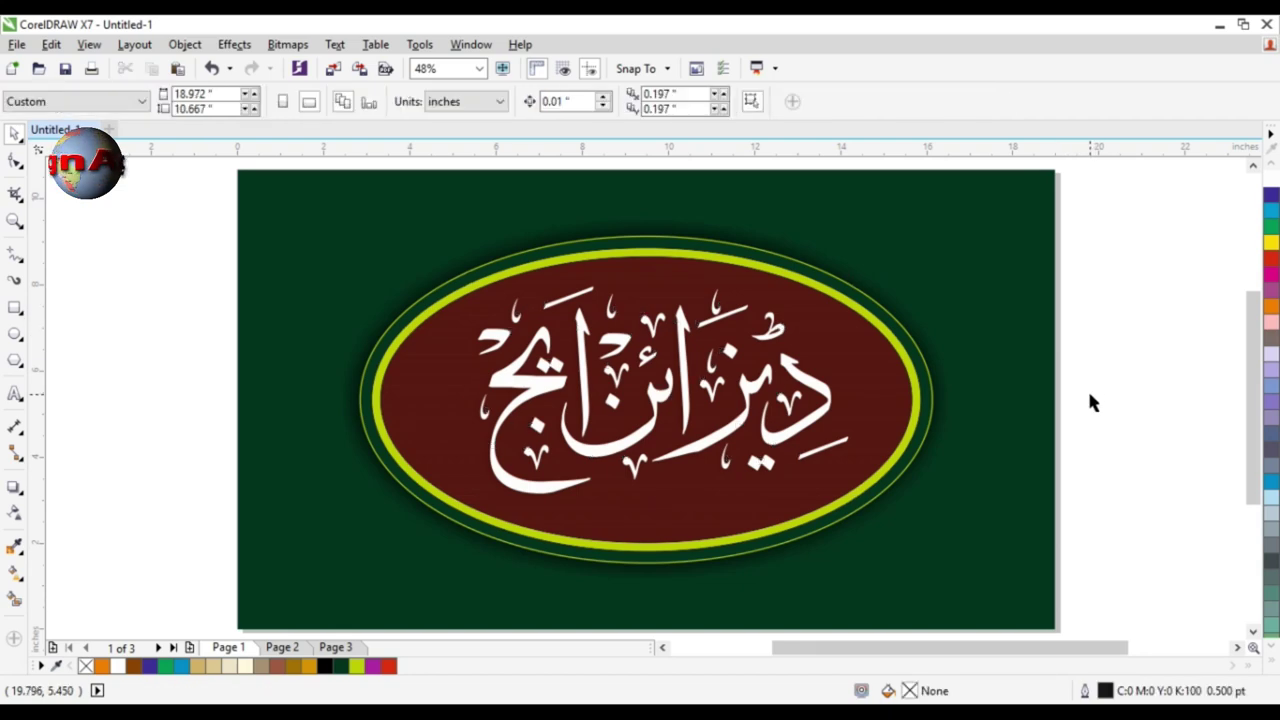
- Preview the recoloured design full screen and return to the drawing
{"action": "key", "text": "F9"}
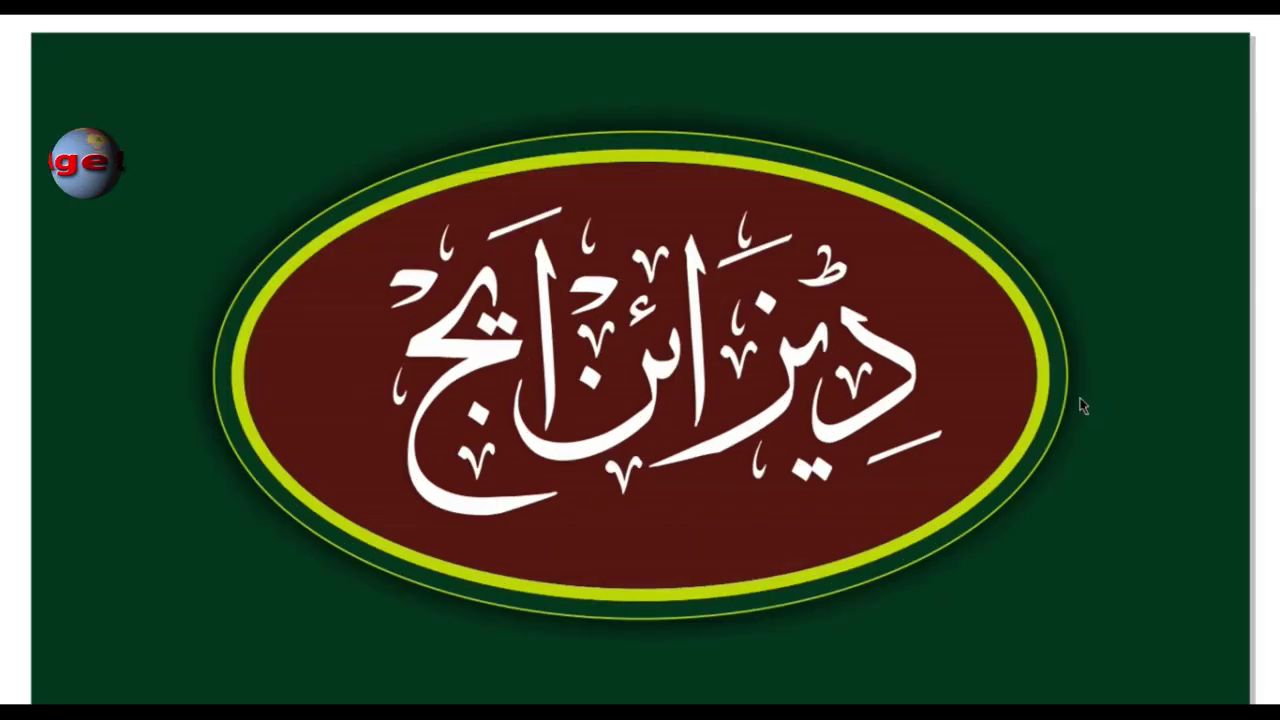
{"action": "key", "text": "F9"}
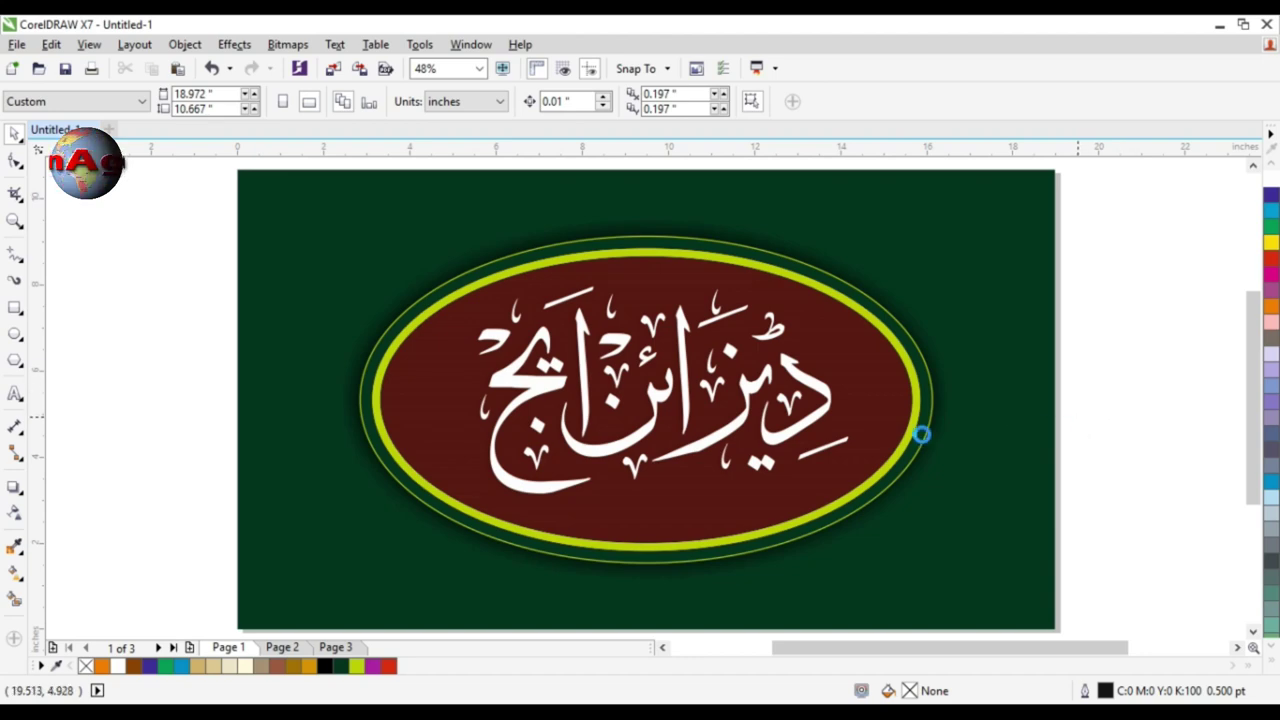
{"action": "key", "text": "ctrl+s"}
{"action": "key", "text": "Escape"}
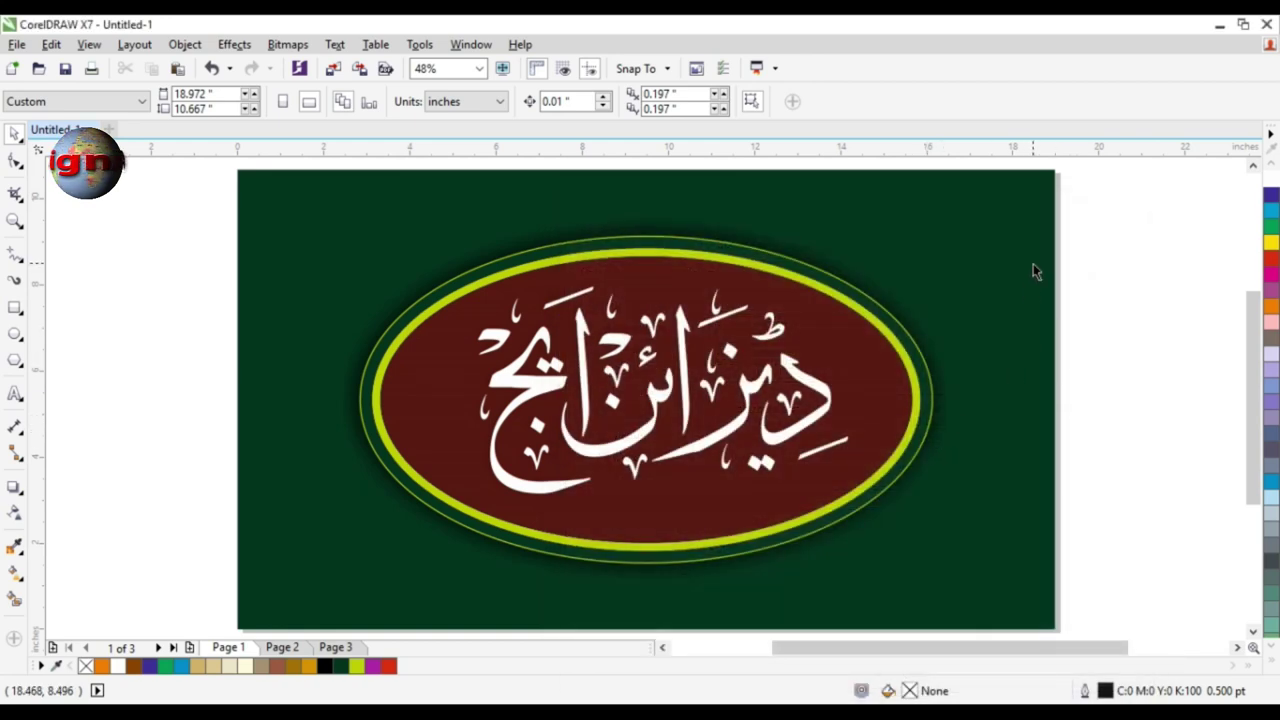
- Extrude the white lettering with a bottom-direction Extrude preset and reduce the extrusion depth to 1
{"action": "left_click", "coordinate": [754, 394]}
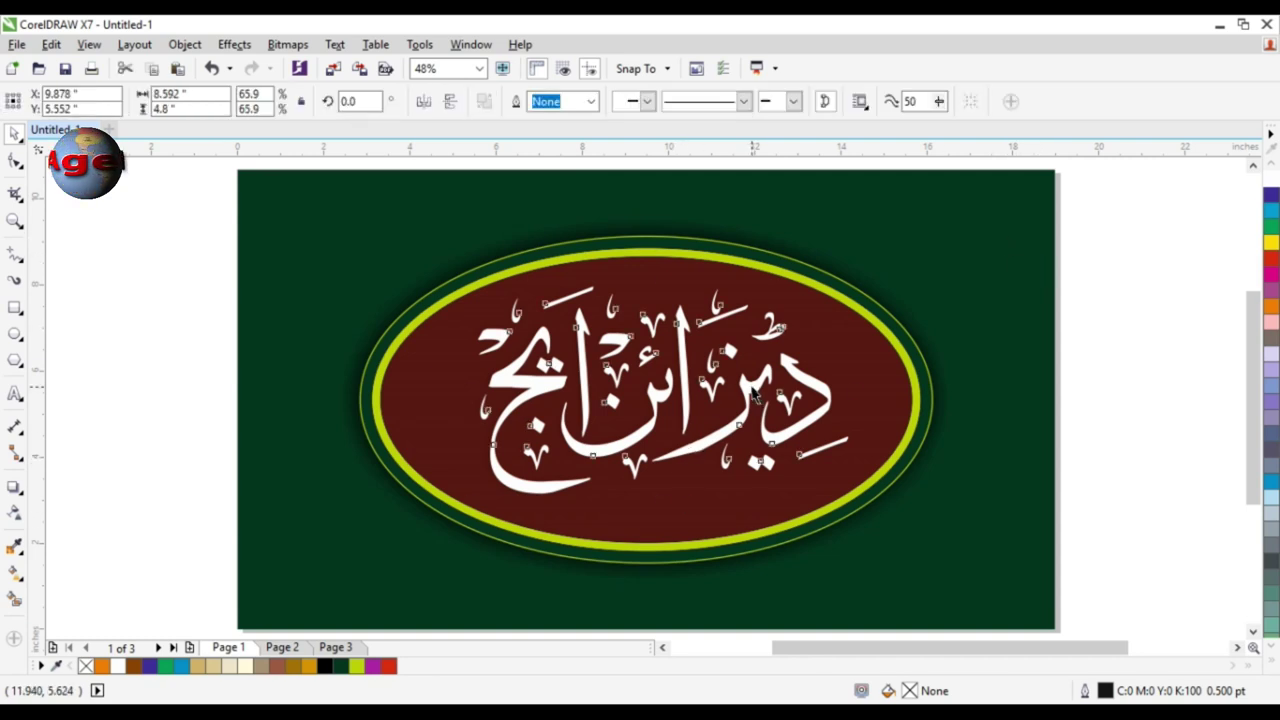
{"action": "left_click", "coordinate": [19, 496]}
{"action": "left_click", "coordinate": [52, 589]}
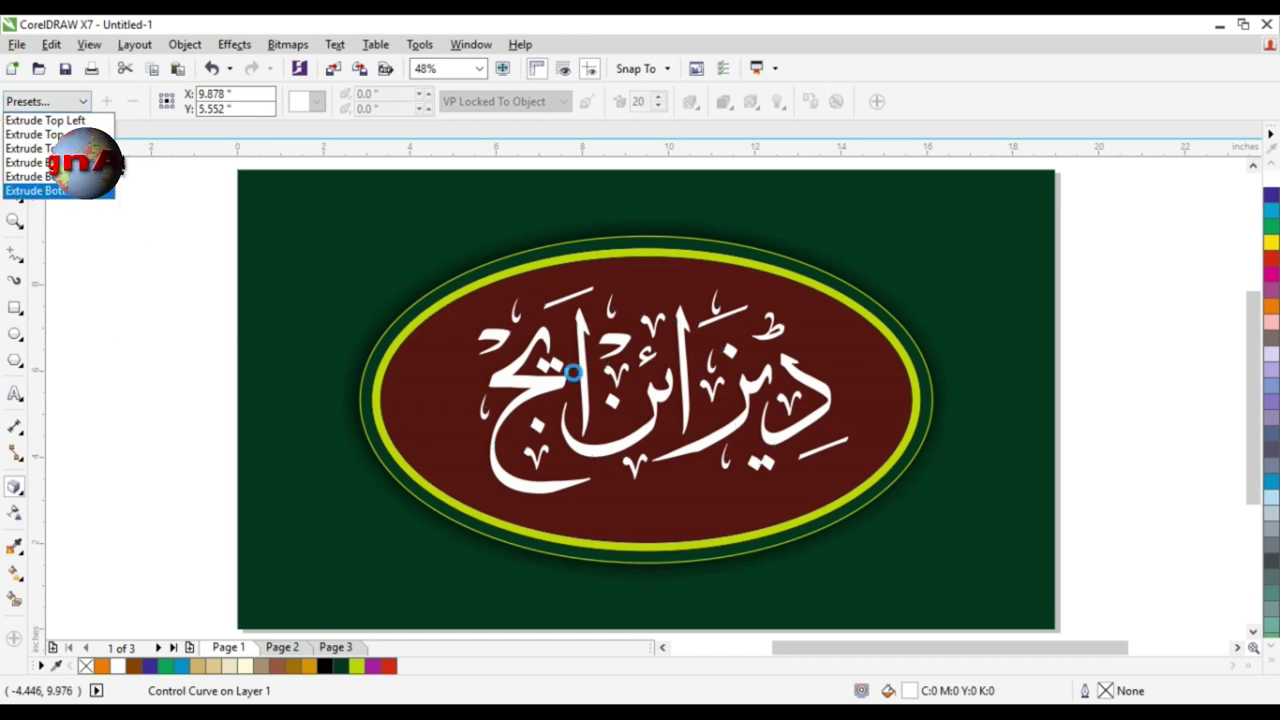
{"action": "left_click", "coordinate": [615, 452]}
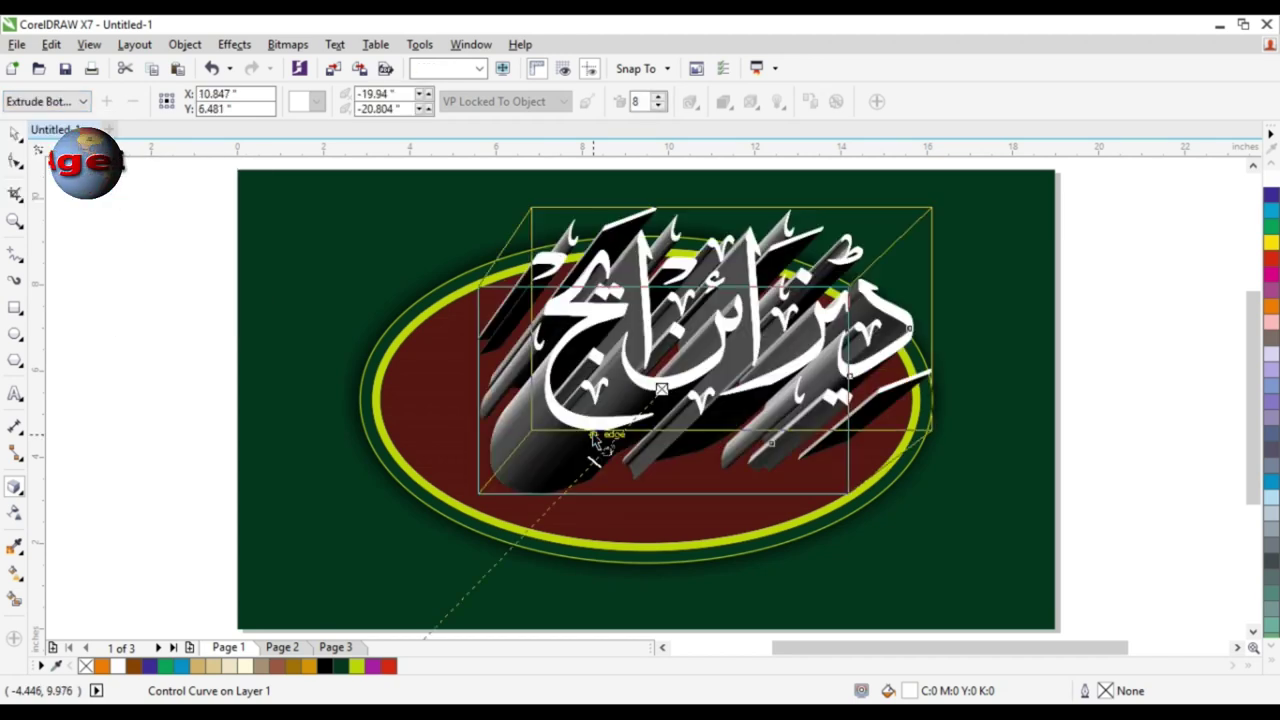
{"action": "scroll", "coordinate": [635, 395], "scroll_direction": "down", "scroll_amount": 2}
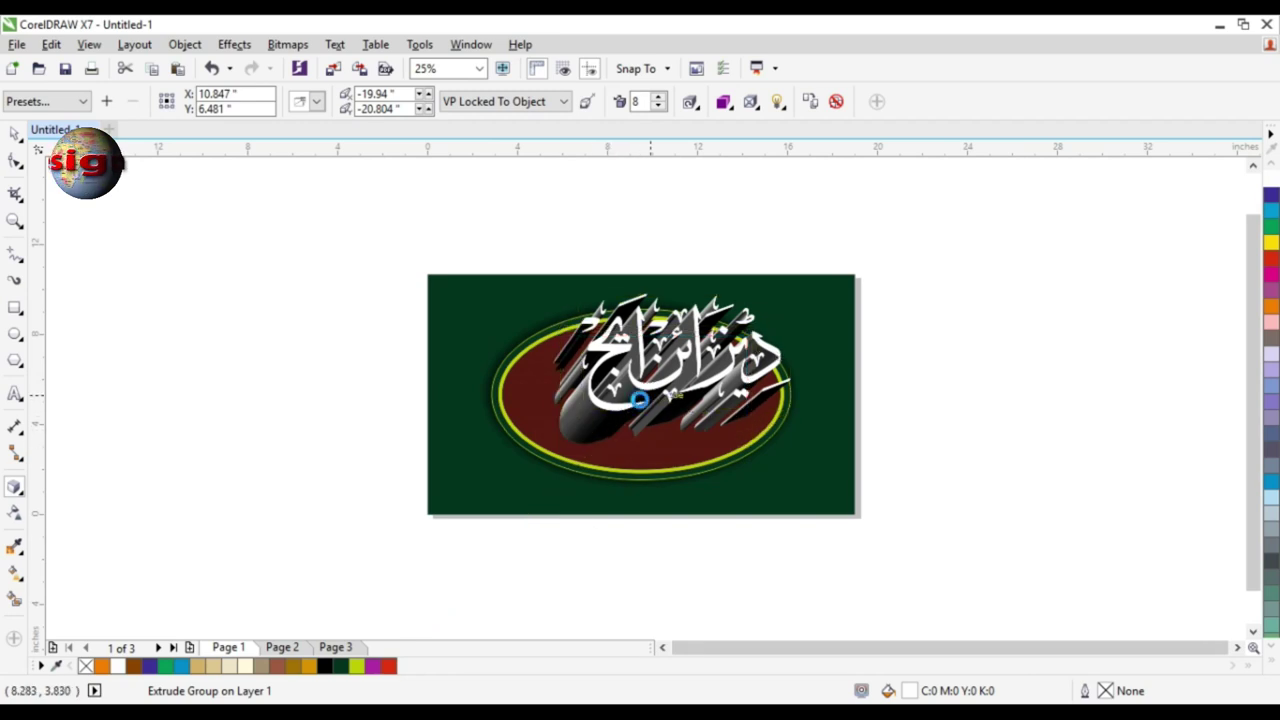
{"action": "left_click_drag", "start_coordinate": [645, 387], "coordinate": [650, 383]}
{"action": "scroll", "coordinate": [650, 383], "scroll_direction": "up", "scroll_amount": 1}
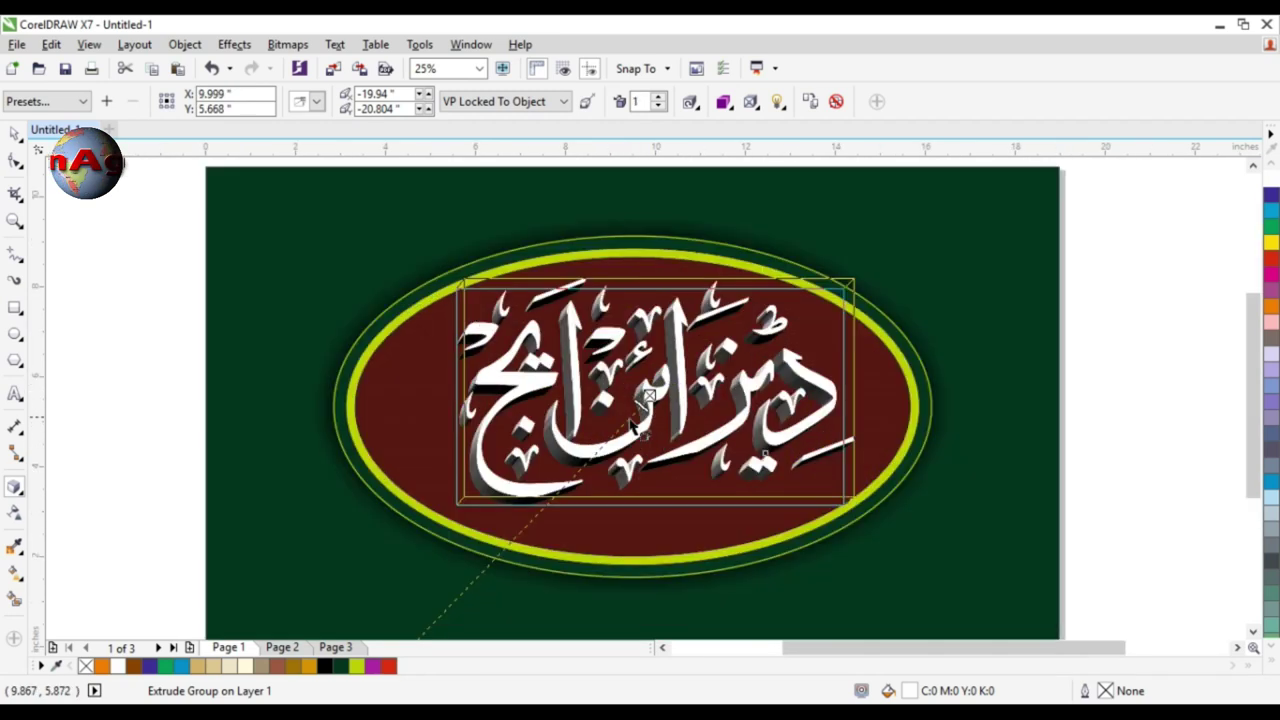
- Reposition the extruded lettering so that it sits centred inside the maroon ellipse
{"action": "key", "text": "space"}
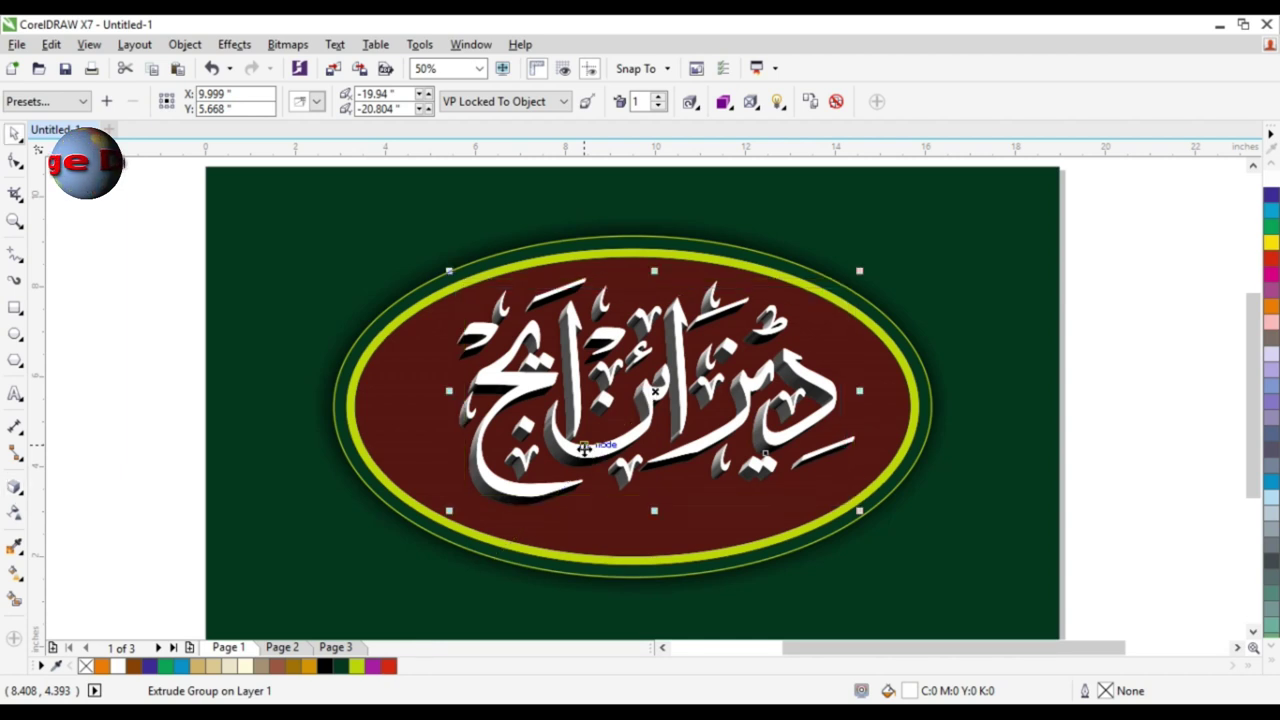
{"action": "left_click", "coordinate": [1028, 358]}
{"action": "left_click", "coordinate": [796, 369]}
{"action": "left_click", "coordinate": [866, 360], "text": "shift"}
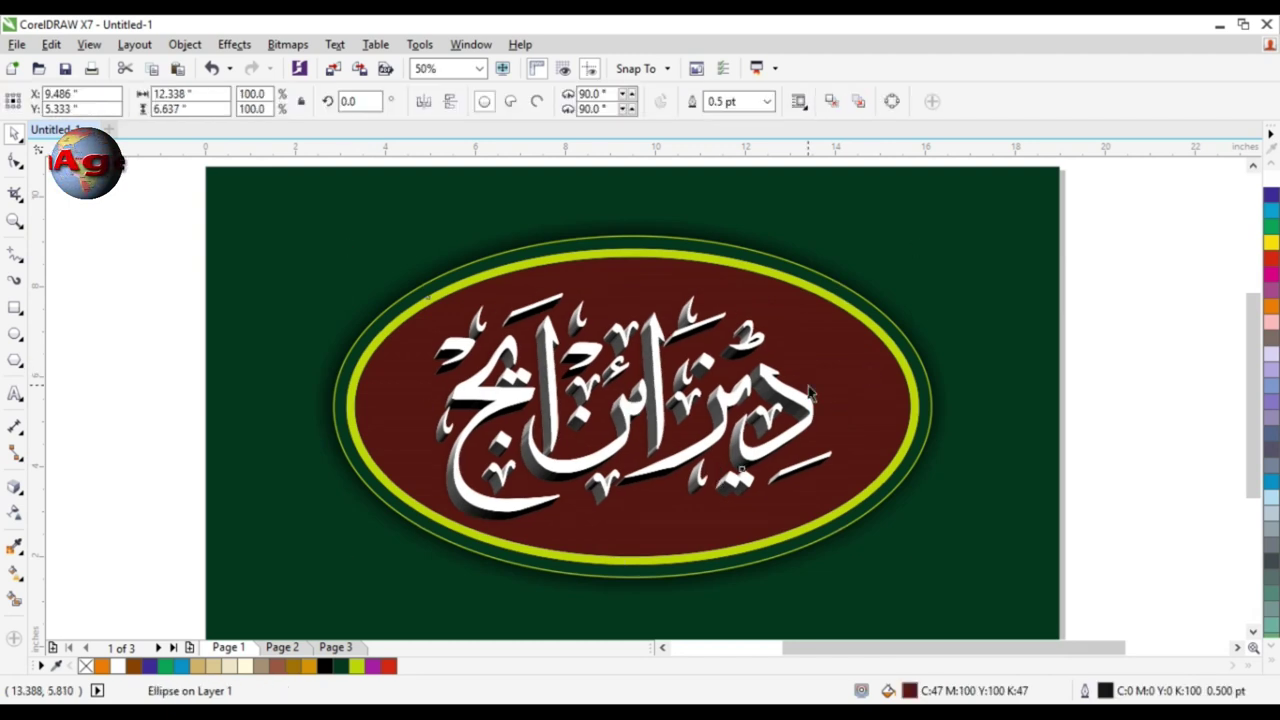
{"action": "left_click_drag", "start_coordinate": [788, 390], "coordinate": [795, 378]}
- Replace the inner ellipse's maroon fill with an elliptical fountain fill from dark grey at the edge to white at the centre
{"action": "left_click", "coordinate": [868, 390]}
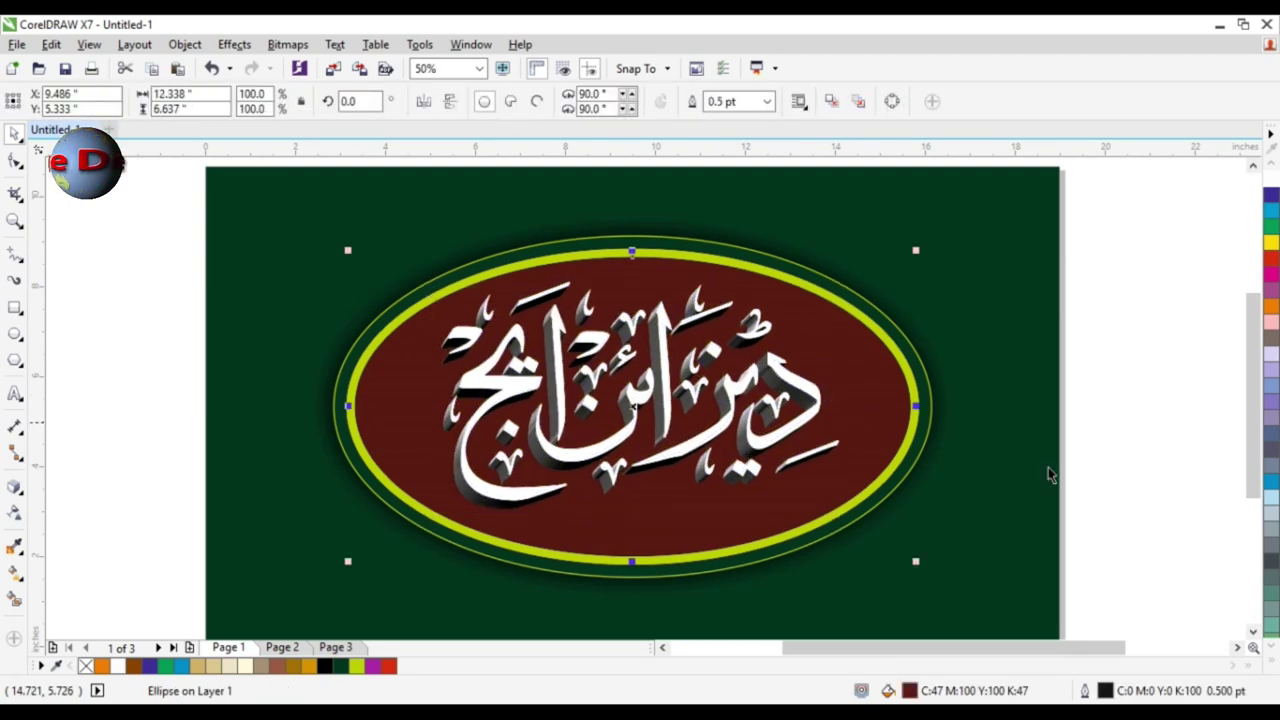
{"action": "left_click", "coordinate": [1270, 664]}
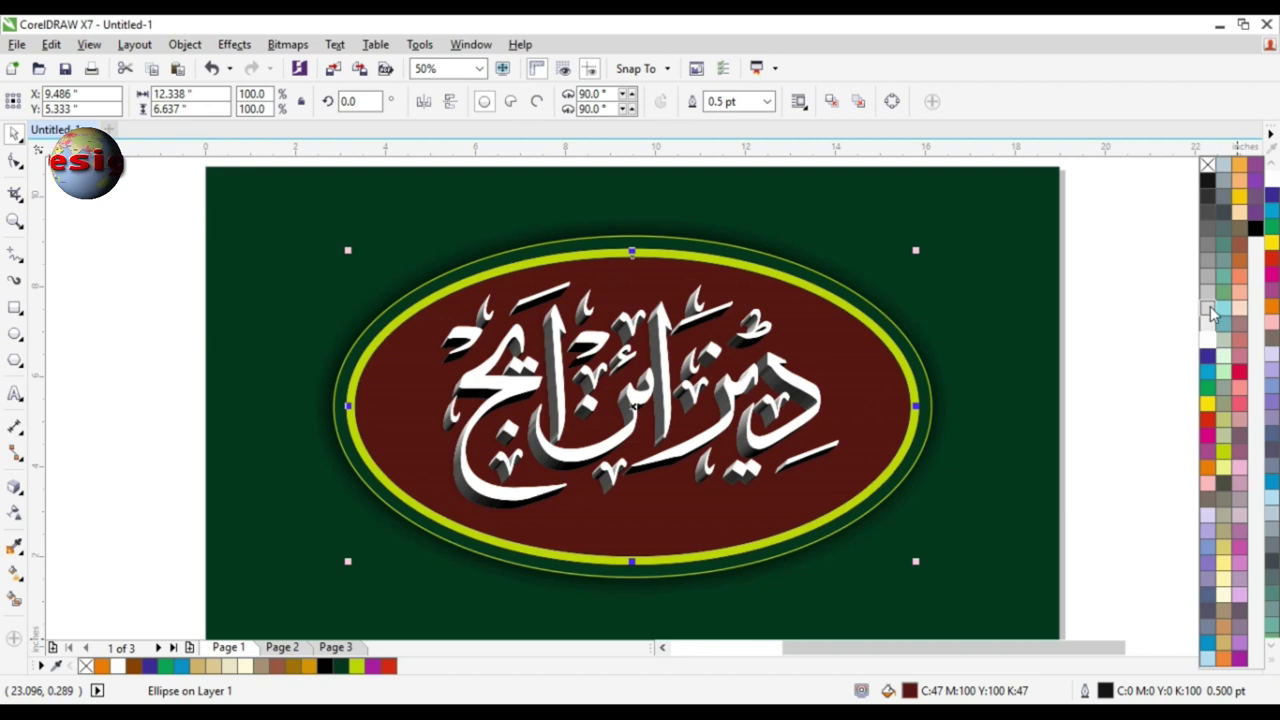
{"action": "key", "text": "F11"}
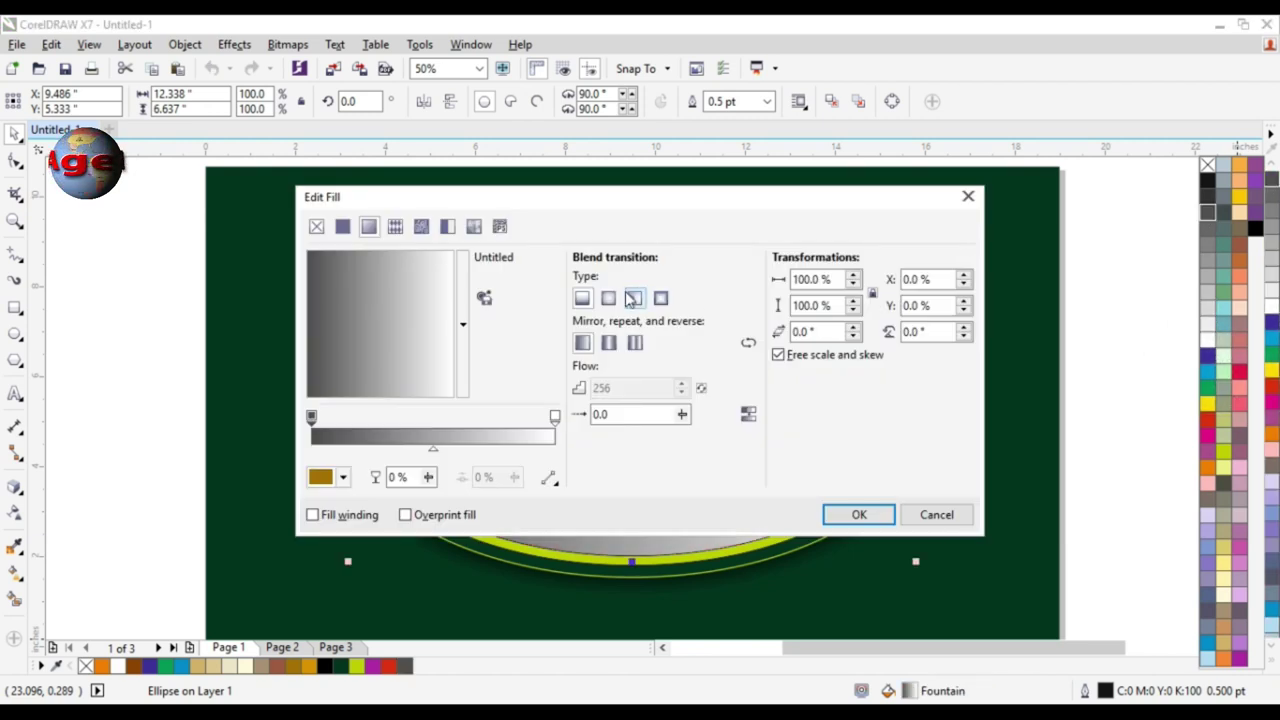
{"action": "left_click", "coordinate": [634, 298]}
{"action": "left_click", "coordinate": [848, 518]}
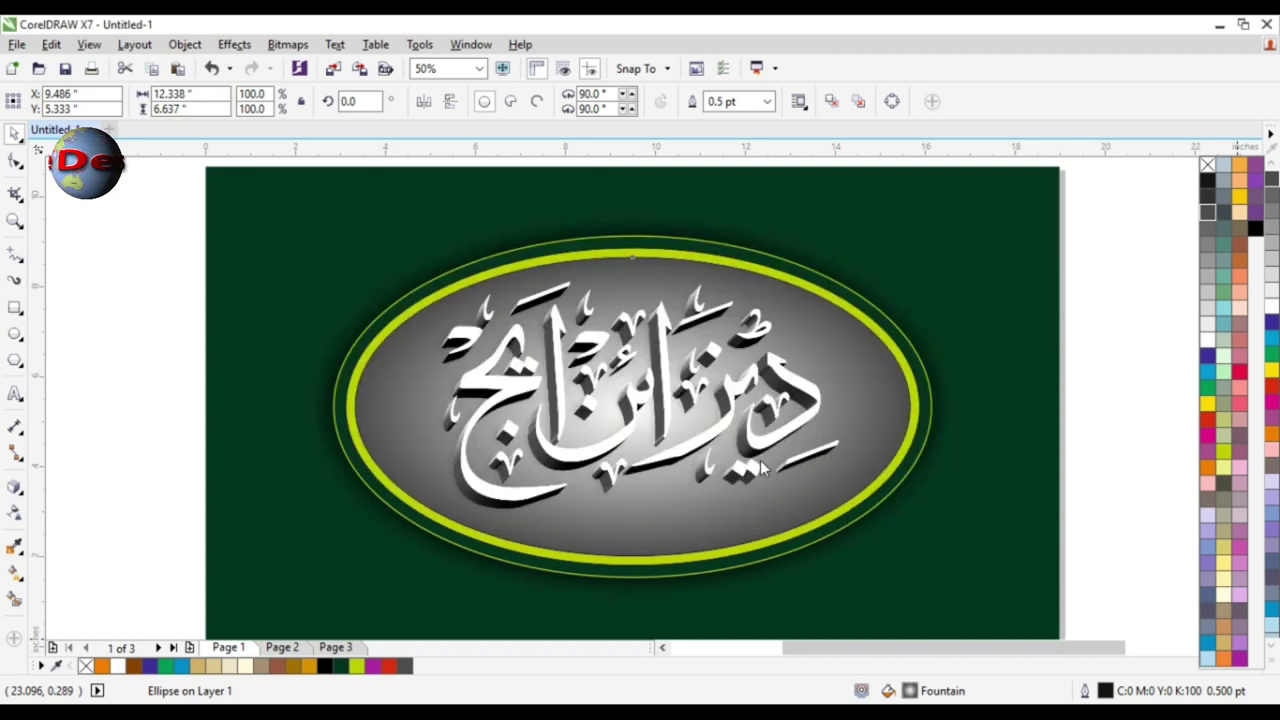
- Change the centre colour of the inner ellipse's fountain fill from white to light grey
{"action": "key", "text": "g"}
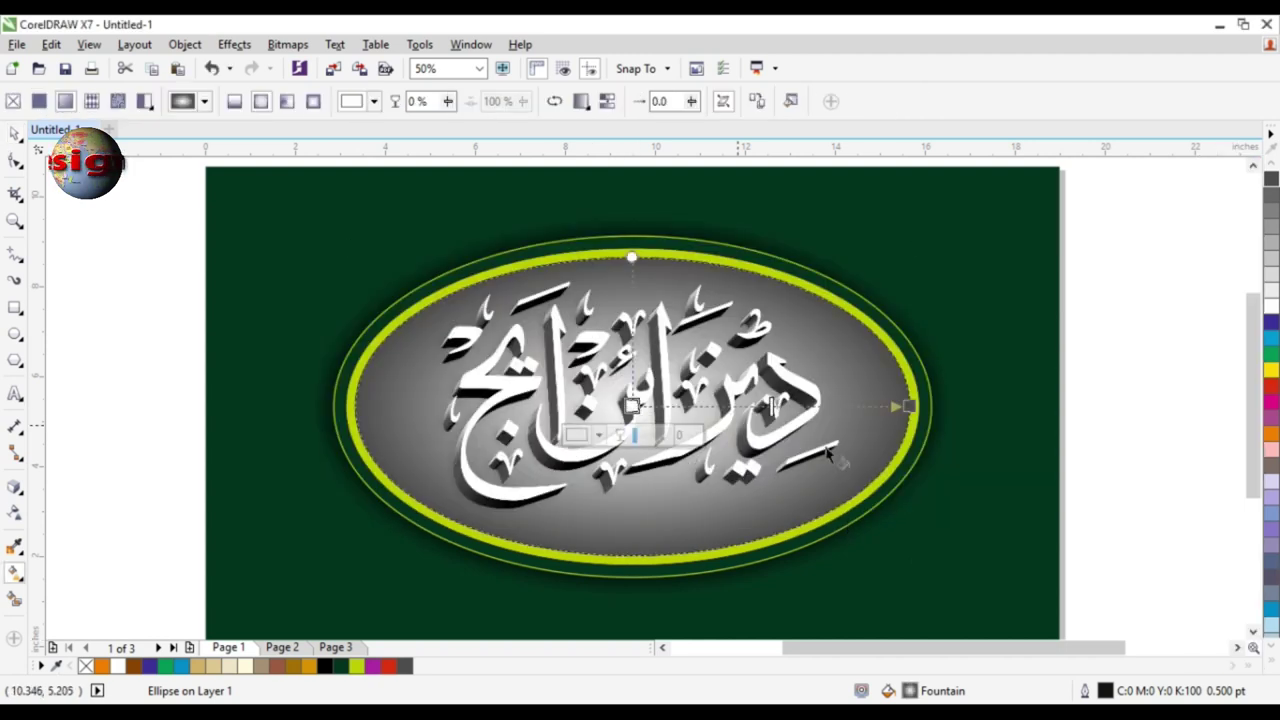
{"action": "left_click", "coordinate": [1271, 668]}
{"action": "left_click", "coordinate": [1208, 328]}
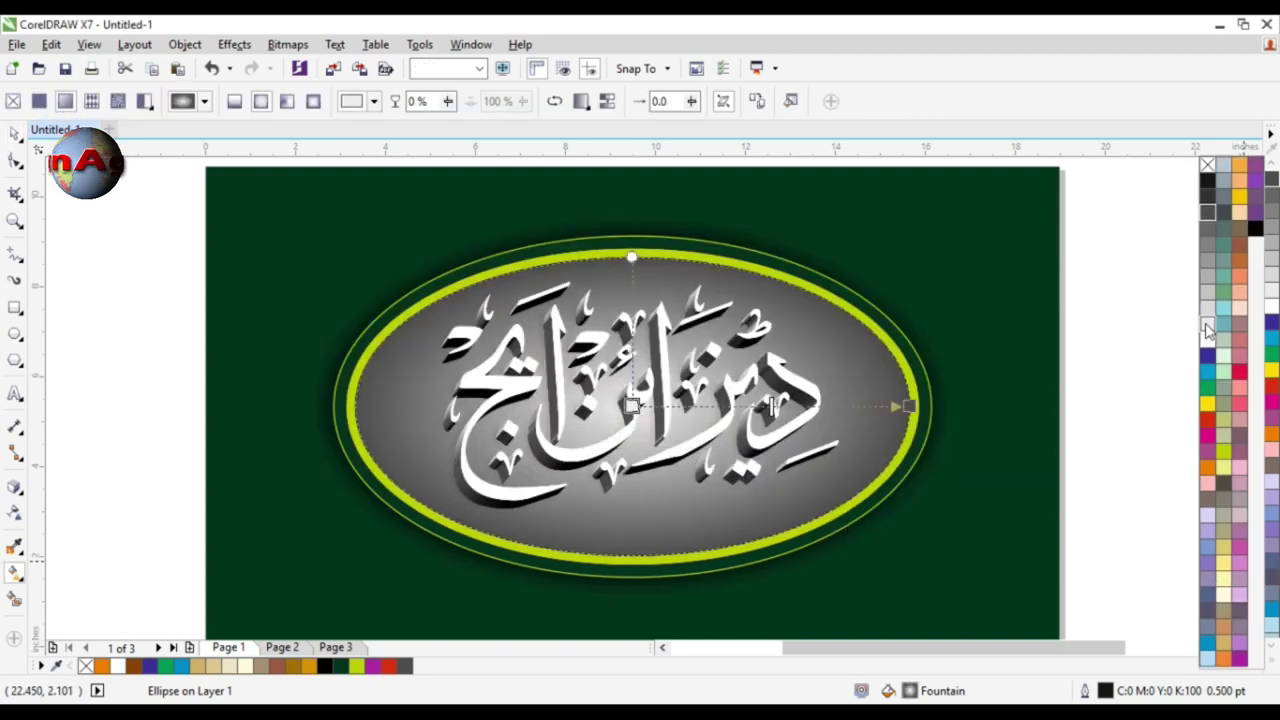
{"action": "left_click", "coordinate": [1209, 312]}
{"action": "key", "text": "space"}
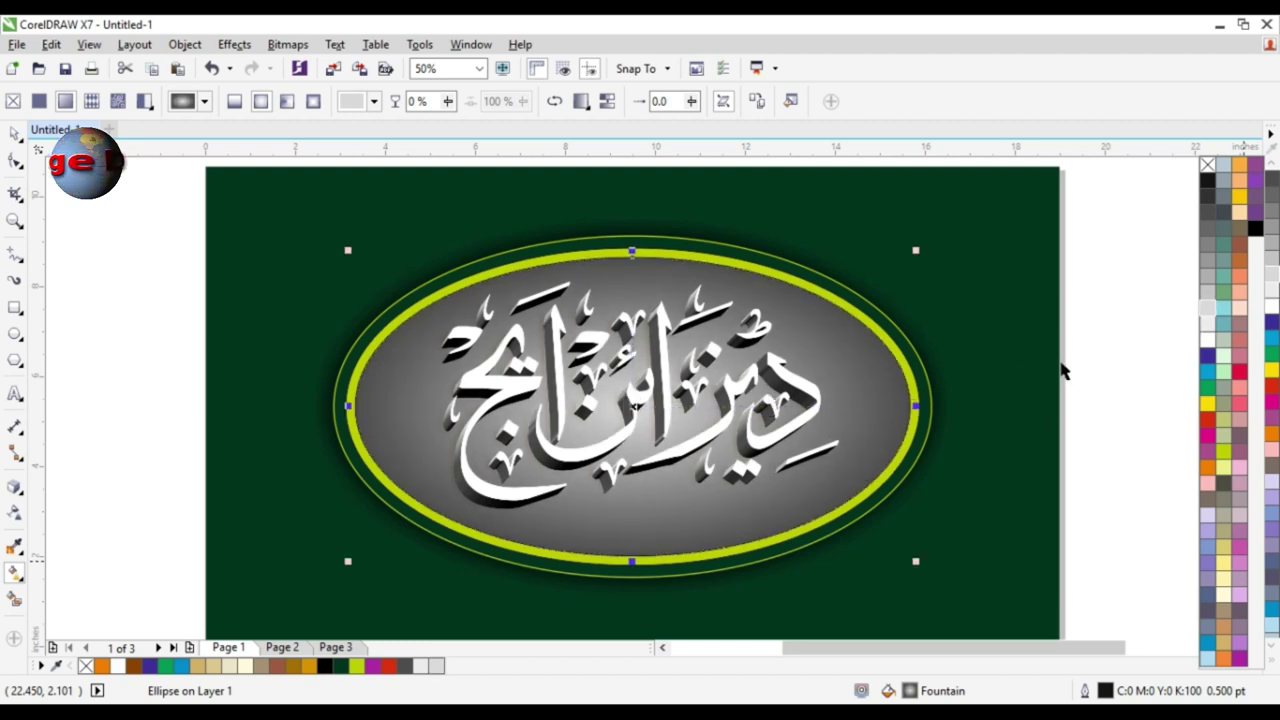
- Fill the green background rectangle with dark grey
{"action": "left_click", "coordinate": [1093, 266]}
{"action": "left_click", "coordinate": [1017, 266]}
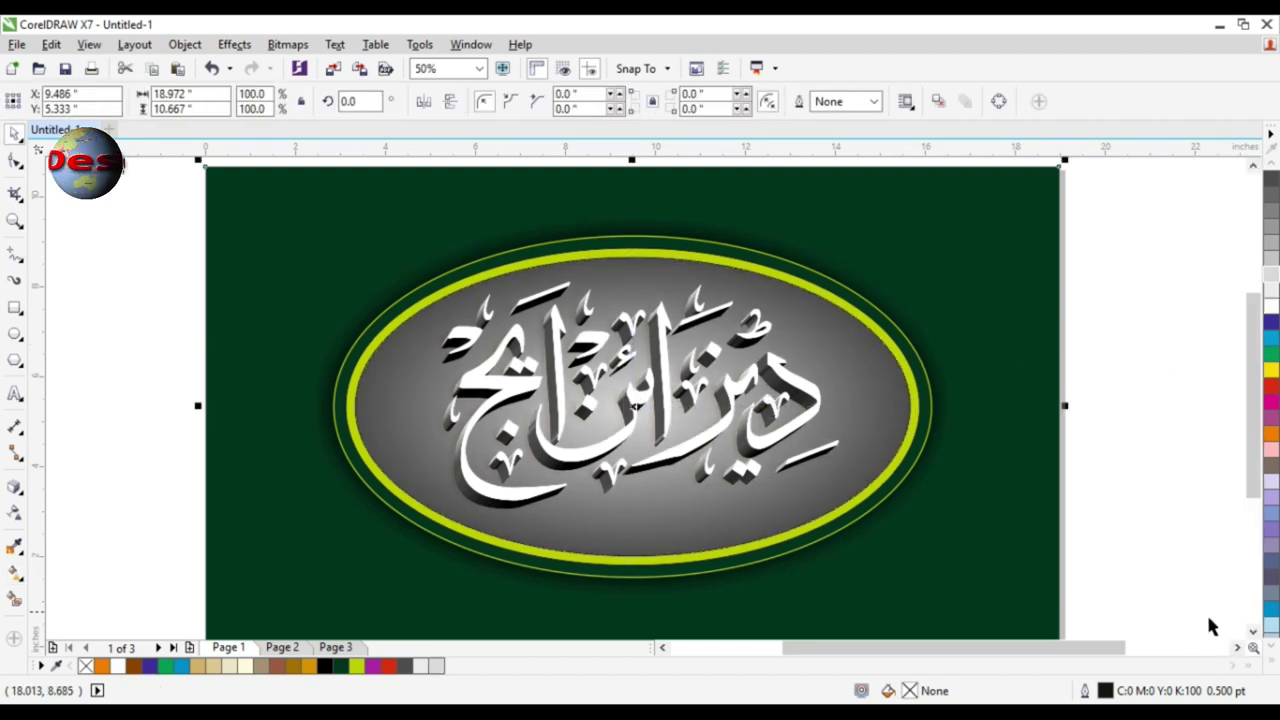
{"action": "left_click", "coordinate": [1271, 668]}
{"action": "left_click", "coordinate": [1205, 214]}
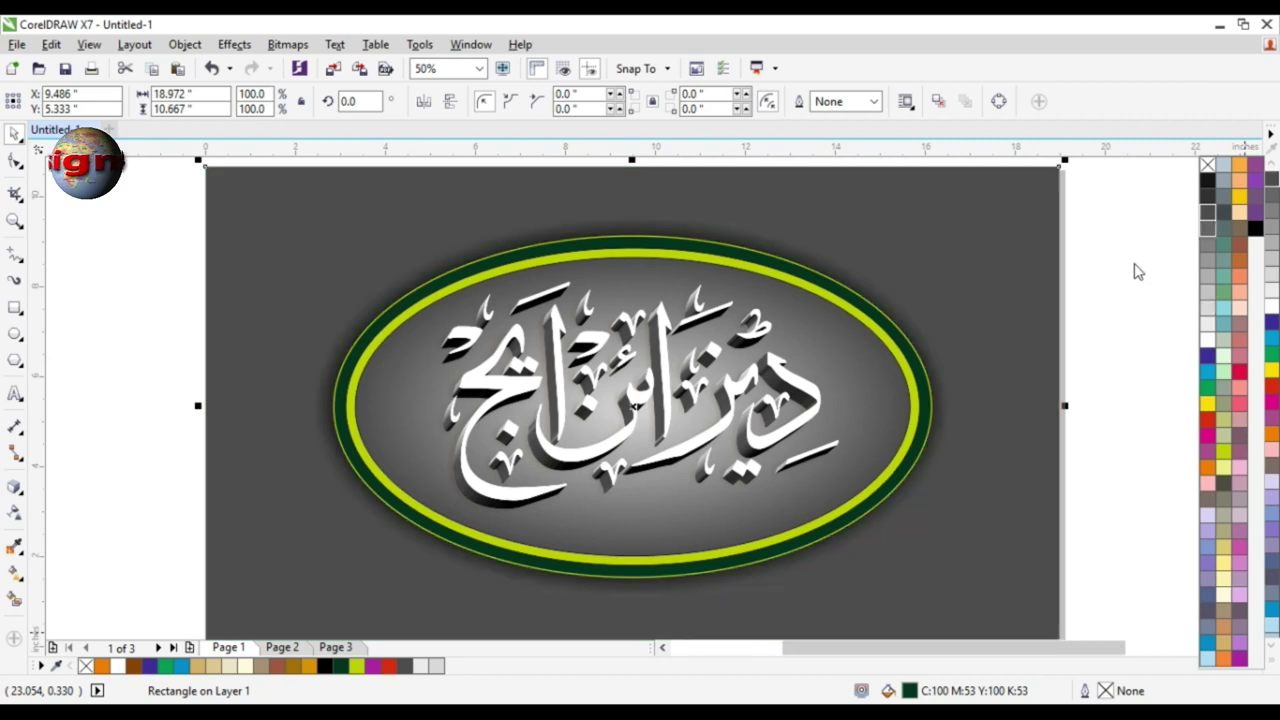
{"action": "left_click", "coordinate": [1073, 256]}
- Recolour the outermost ellipse's outline to light grey K10 and fill the chartreuse ring with grey K30
{"action": "double_click", "coordinate": [818, 274]}
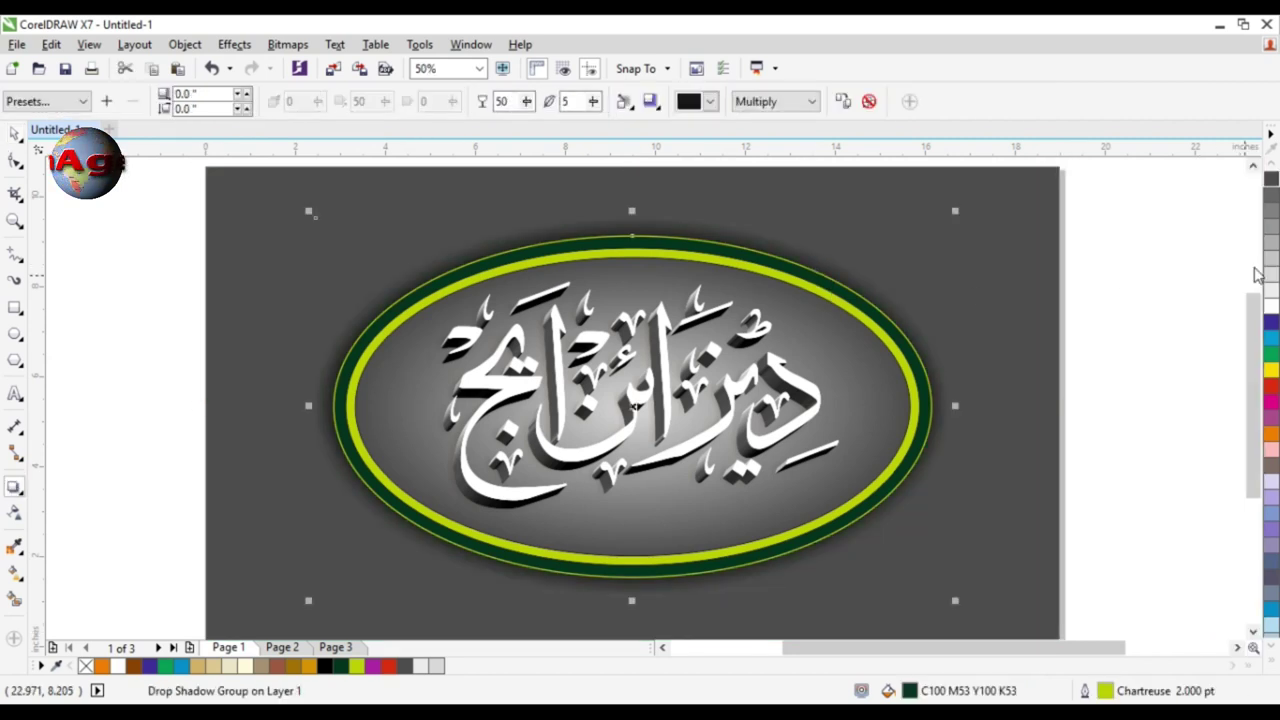
{"action": "key", "text": "space"}
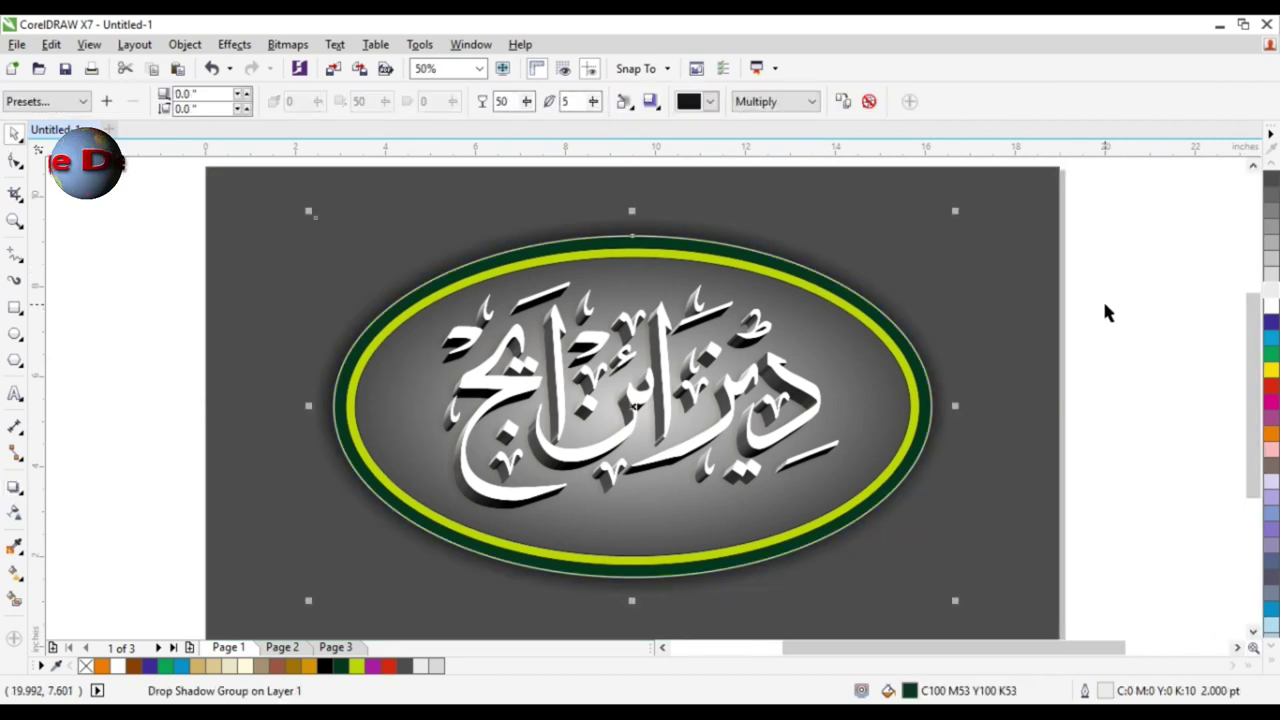
{"action": "left_click", "coordinate": [1106, 305]}
{"action": "left_click", "coordinate": [841, 304]}
{"action": "left_click", "coordinate": [1271, 303]}
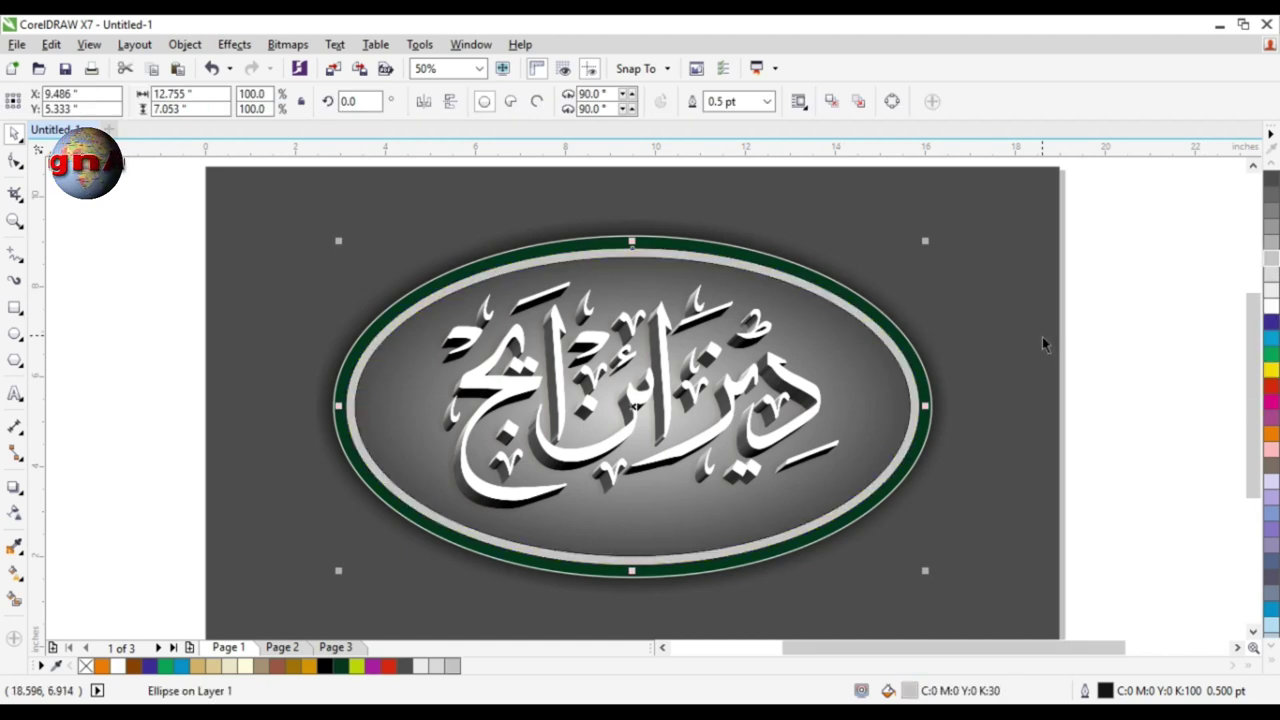
- Apply a diagonal linear fountain fill to the grey ring, darken its lower-right end, and add a grey stop at 42%
{"action": "key", "text": "g"}
{"action": "left_click_drag", "start_coordinate": [487, 284], "coordinate": [810, 543]}
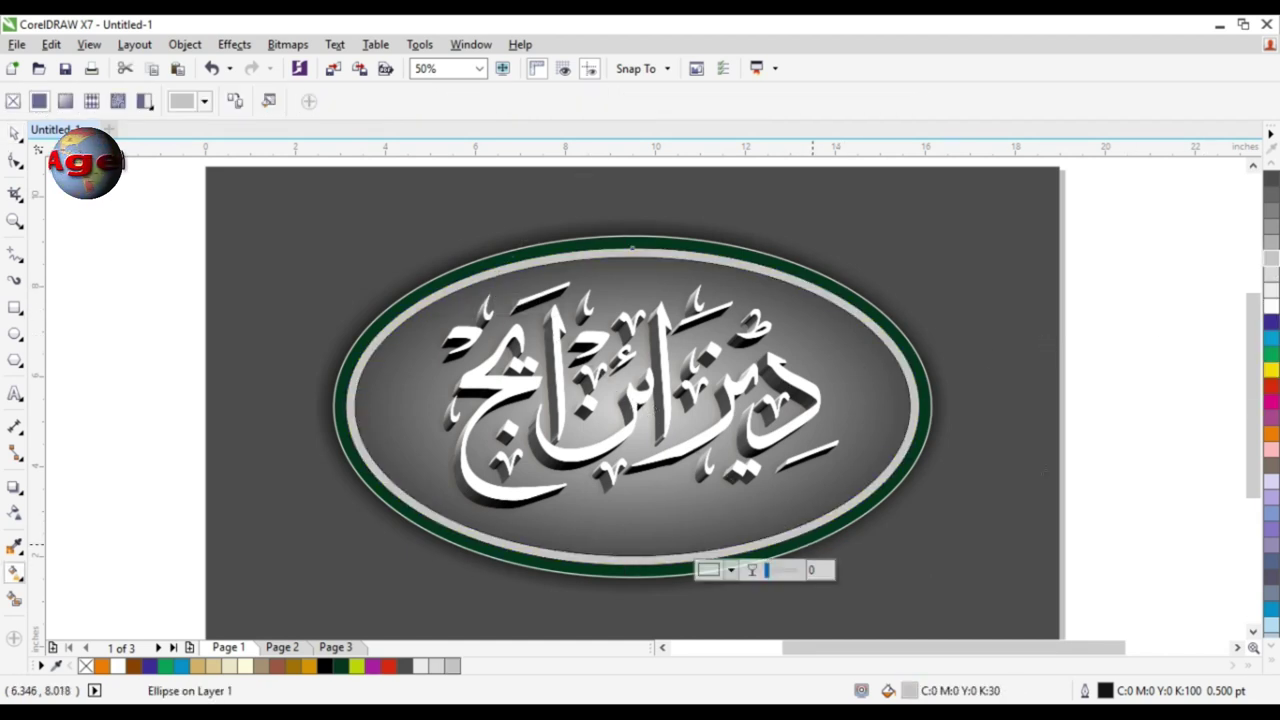
{"action": "left_click", "coordinate": [1271, 196]}
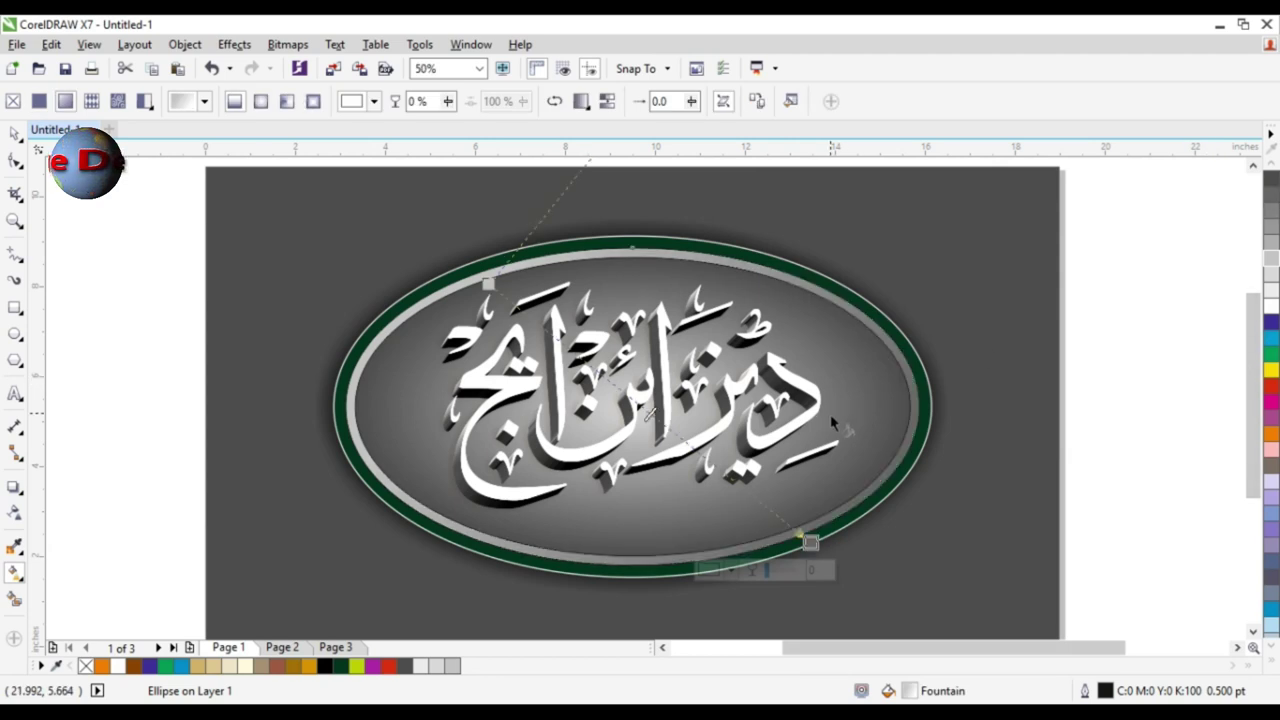
{"action": "double_click", "coordinate": [624, 393]}
{"action": "left_click", "coordinate": [1271, 243]}
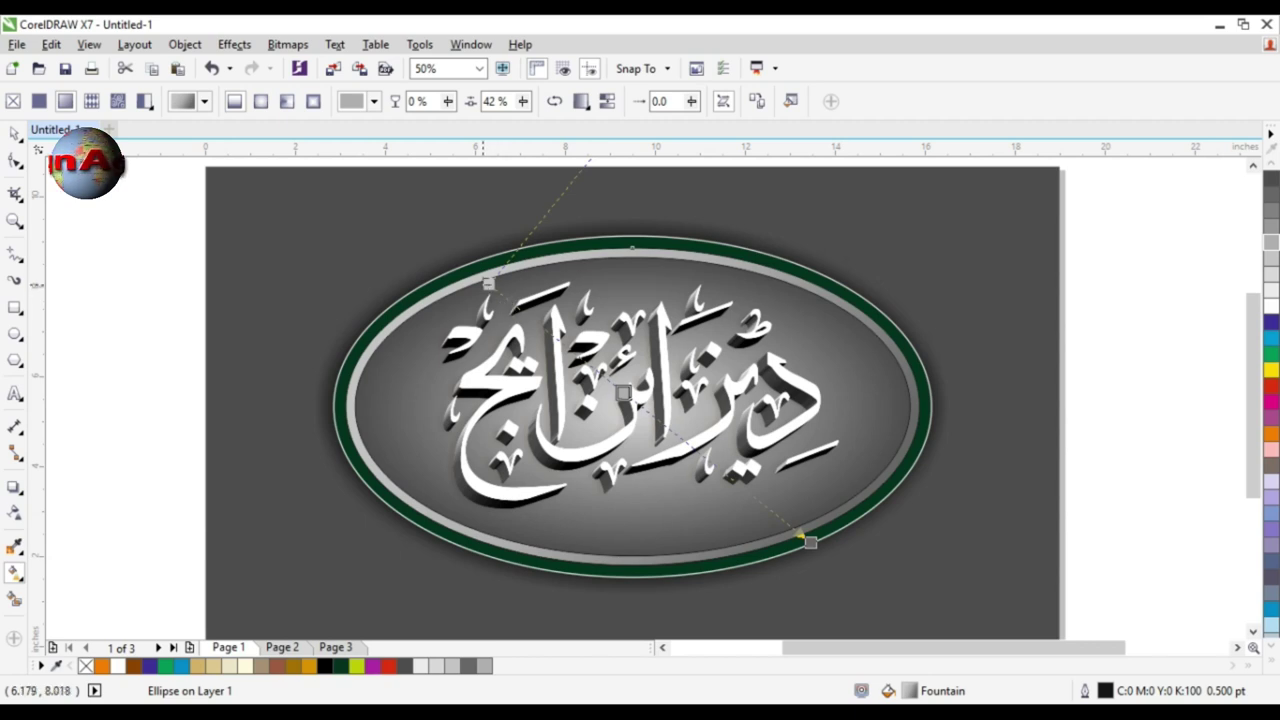
- Extend the ring's gradient outwards at both ends, add a darker grey stop at 71%, and make the end colour very light grey
{"action": "left_click_drag", "start_coordinate": [487, 284], "coordinate": [373, 221]}
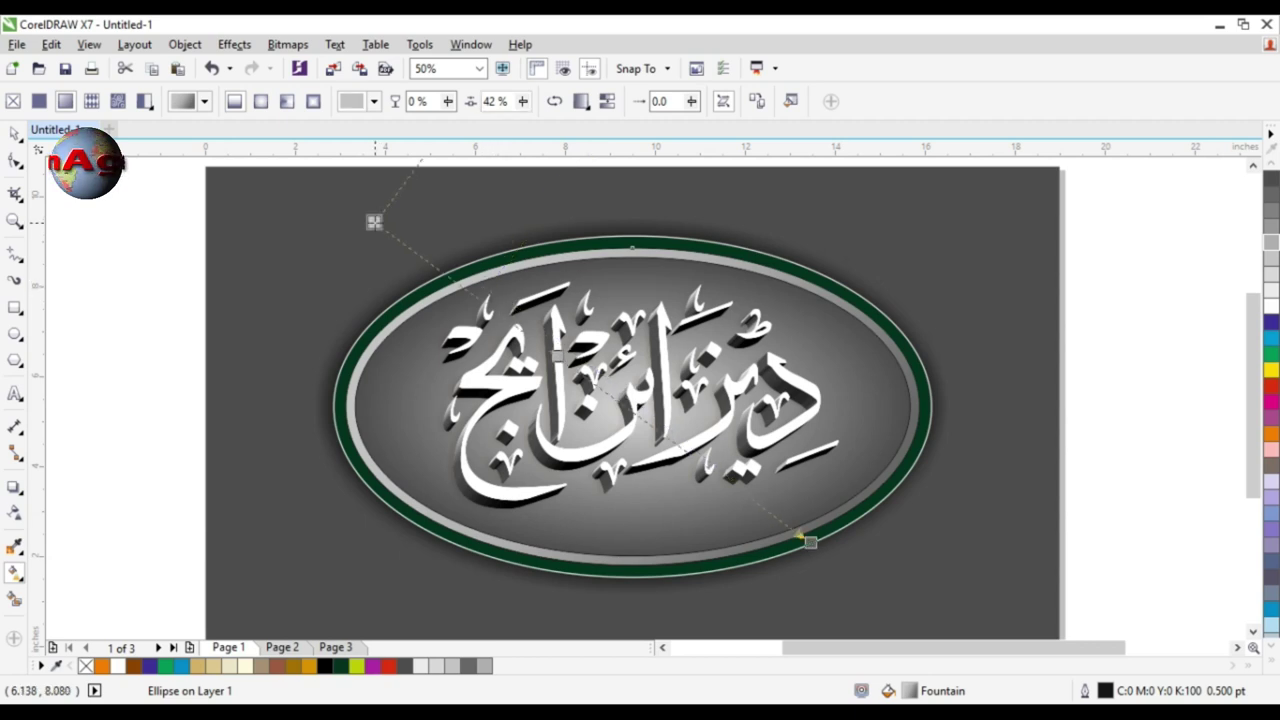
{"action": "left_click", "coordinate": [684, 451]}
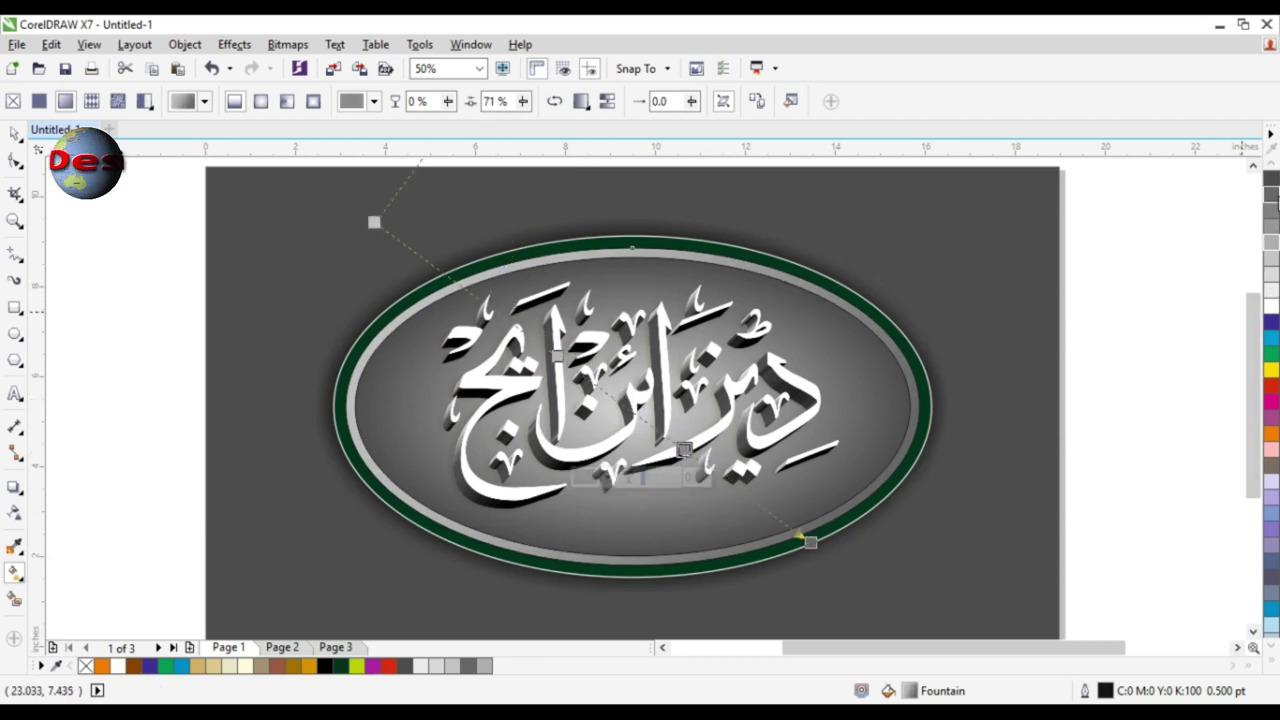
{"action": "left_click_drag", "start_coordinate": [812, 541], "coordinate": [834, 551]}
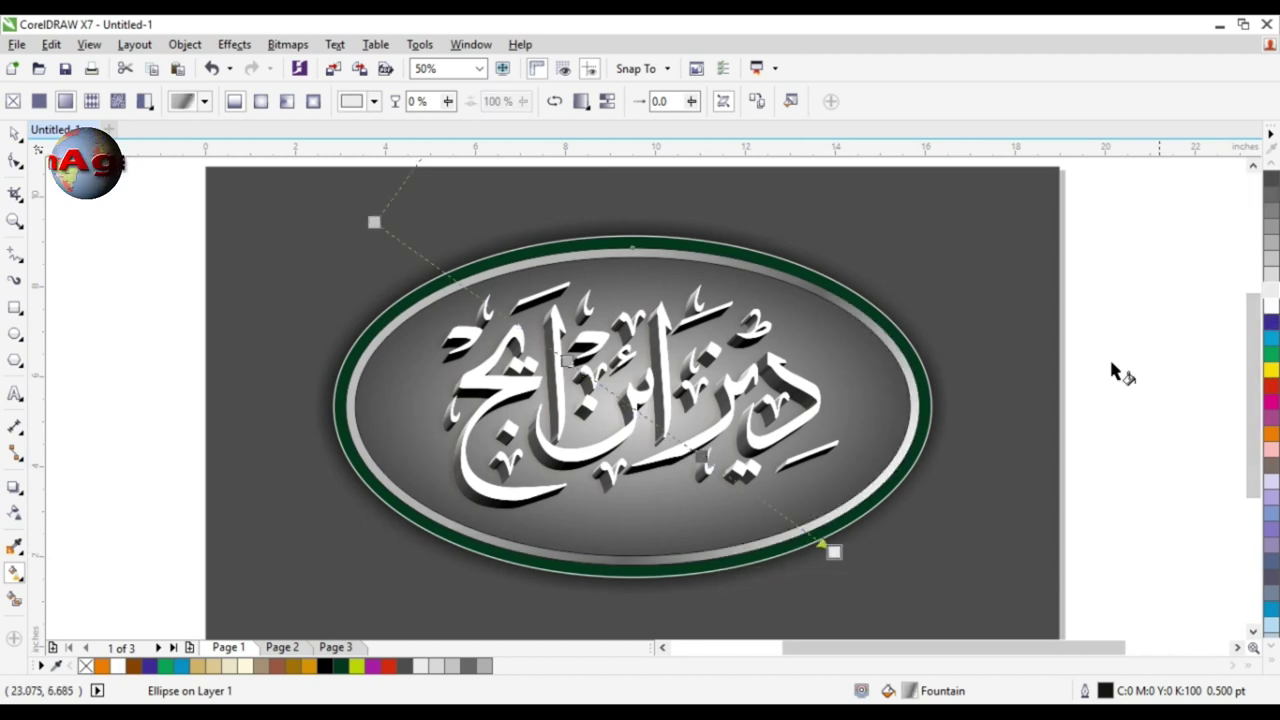
- Add a grey stop at 22% to the ring's gradient and set its start colour to black
{"action": "double_click", "coordinate": [474, 292]}
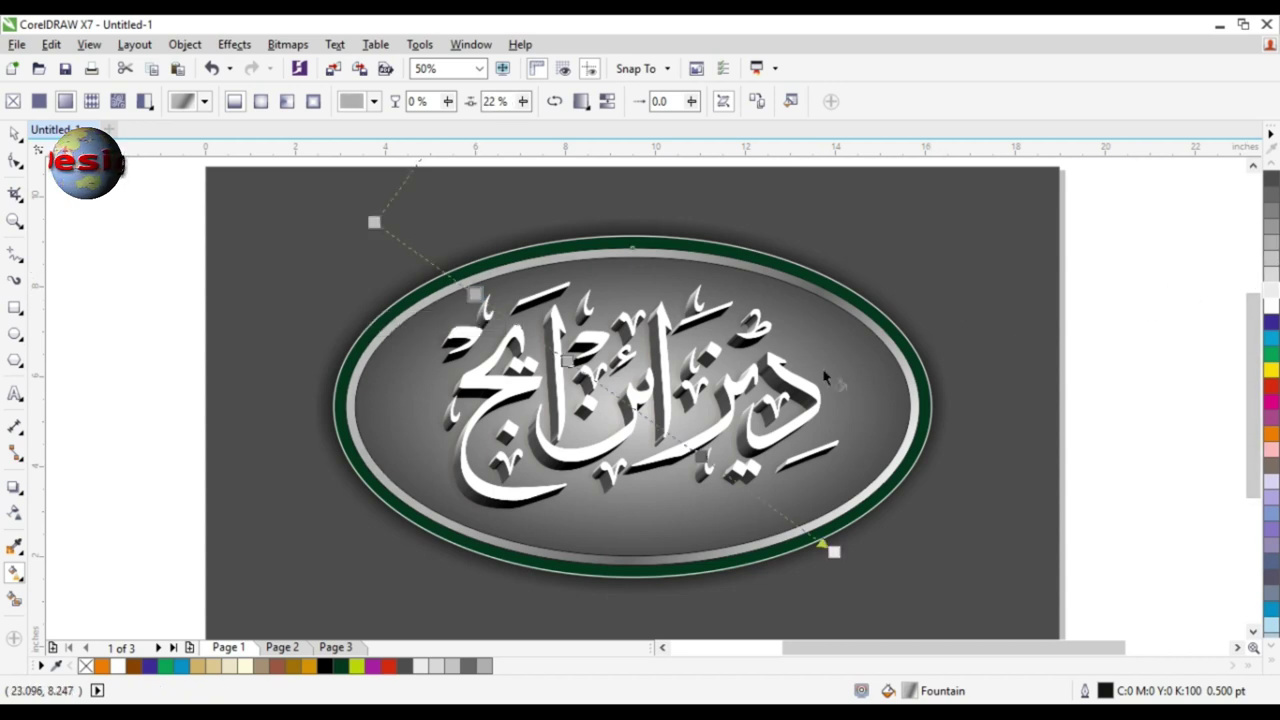
{"action": "left_click", "coordinate": [374, 221]}
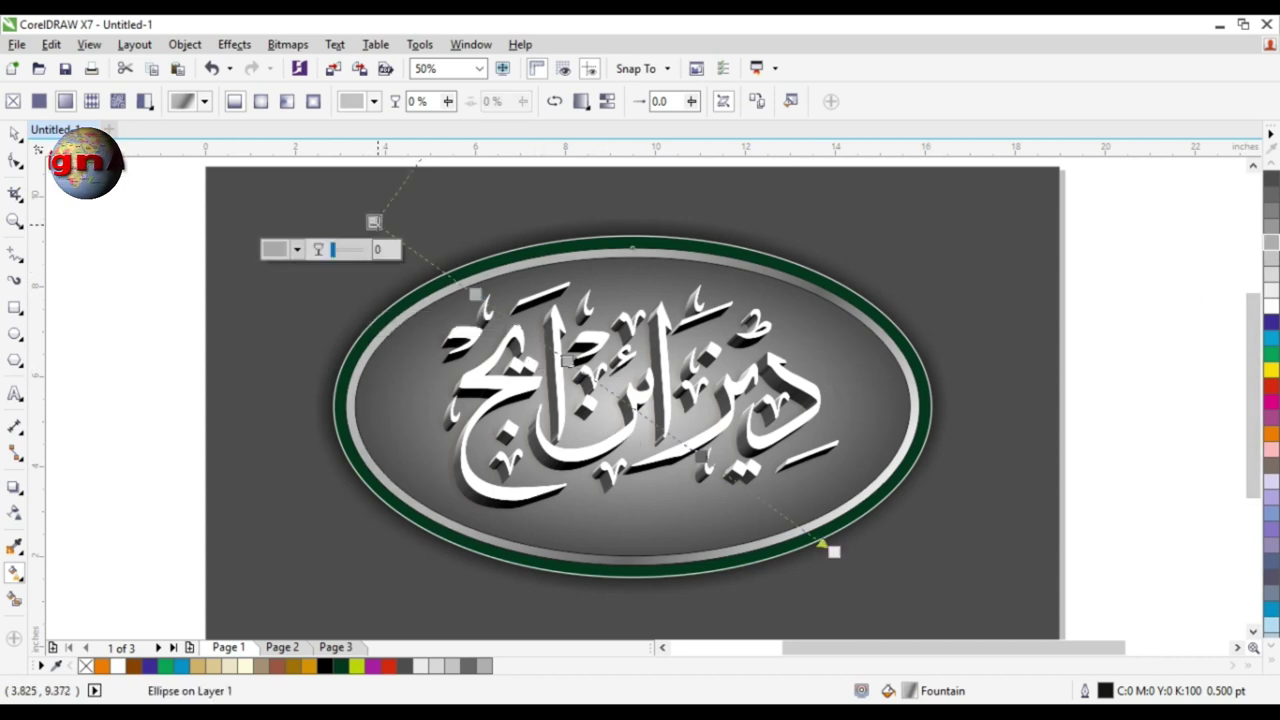
{"action": "left_click", "coordinate": [1273, 184]}
{"action": "scroll", "coordinate": [1236, 275], "scroll_direction": "up", "scroll_amount": 1}
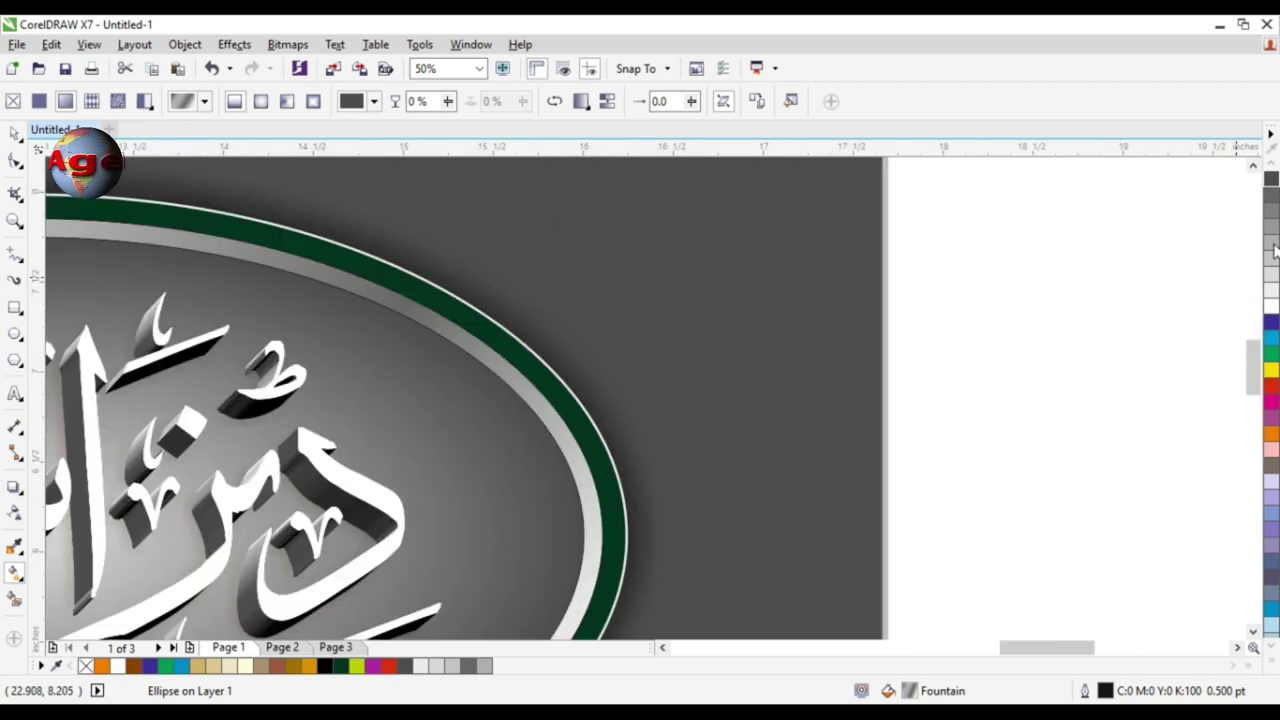
{"action": "scroll", "coordinate": [1270, 244], "scroll_direction": "up", "scroll_amount": 1}
{"action": "scroll", "coordinate": [1012, 332], "scroll_direction": "down", "scroll_amount": 2}
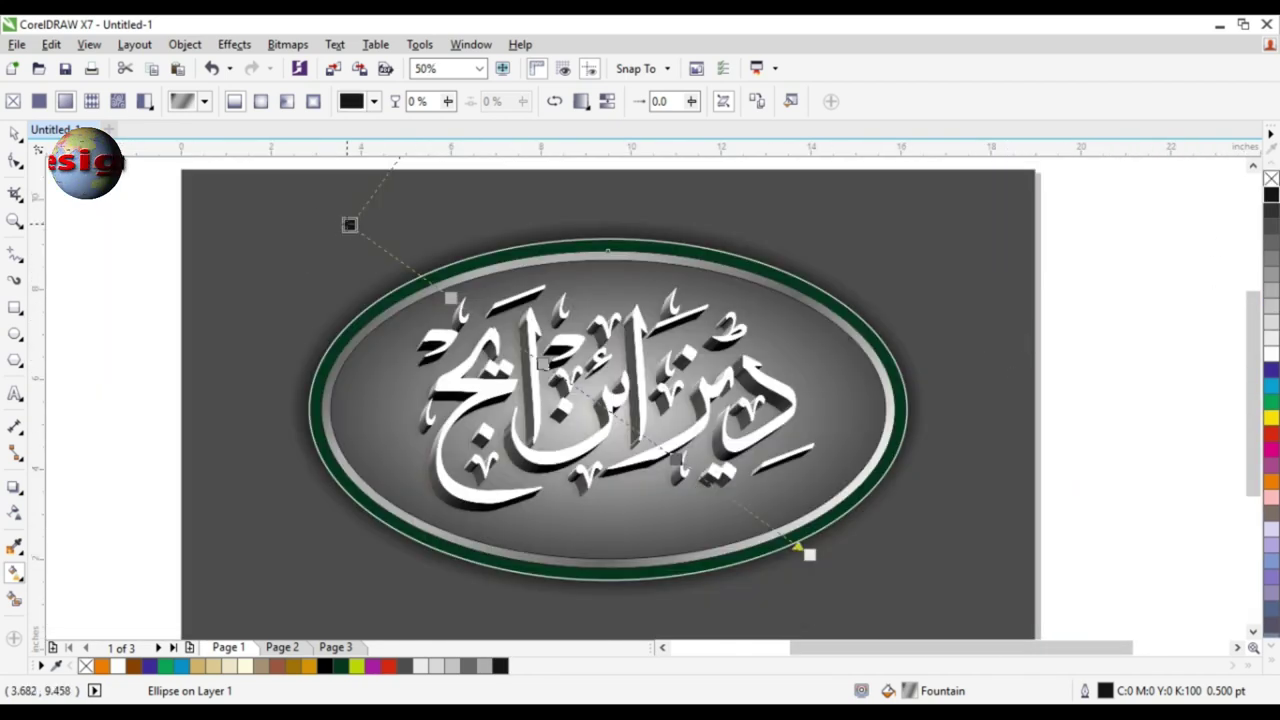
- Pull both ends of the ring's gradient inwards towards the ring and set the end colour to black
{"action": "left_click_drag", "start_coordinate": [349, 224], "coordinate": [413, 266]}
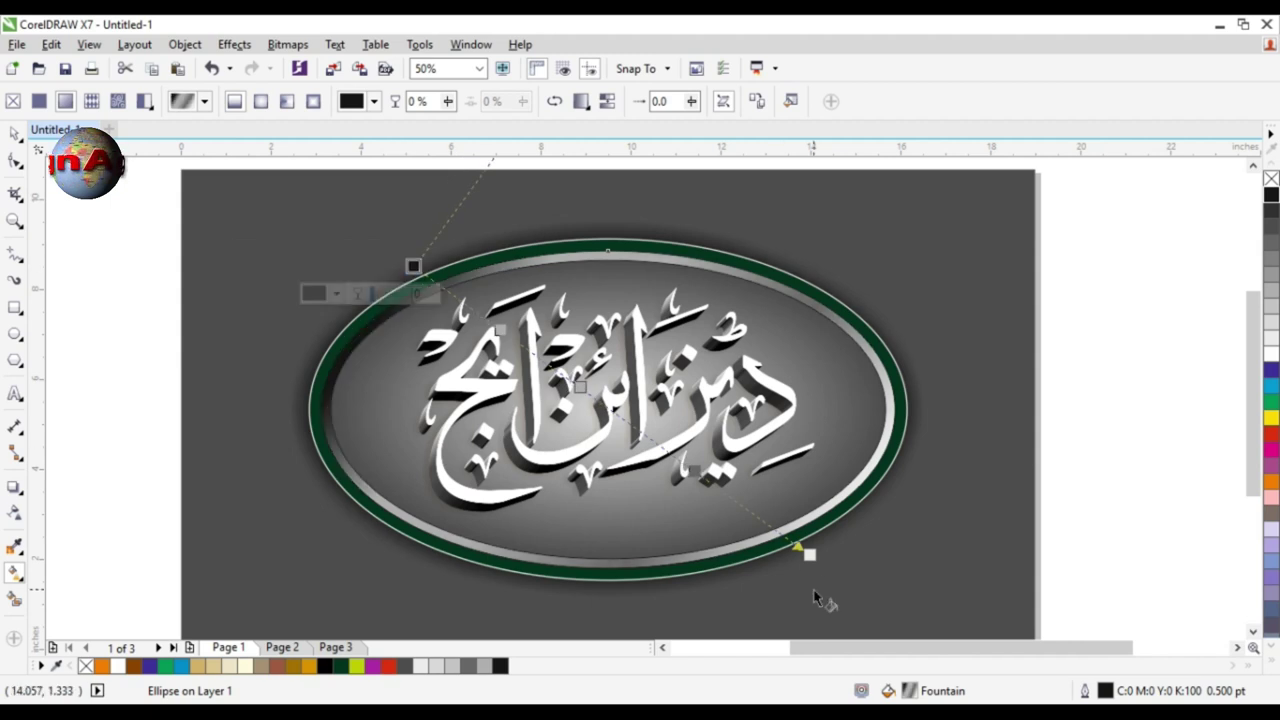
{"action": "left_click_drag", "start_coordinate": [809, 554], "coordinate": [807, 514]}
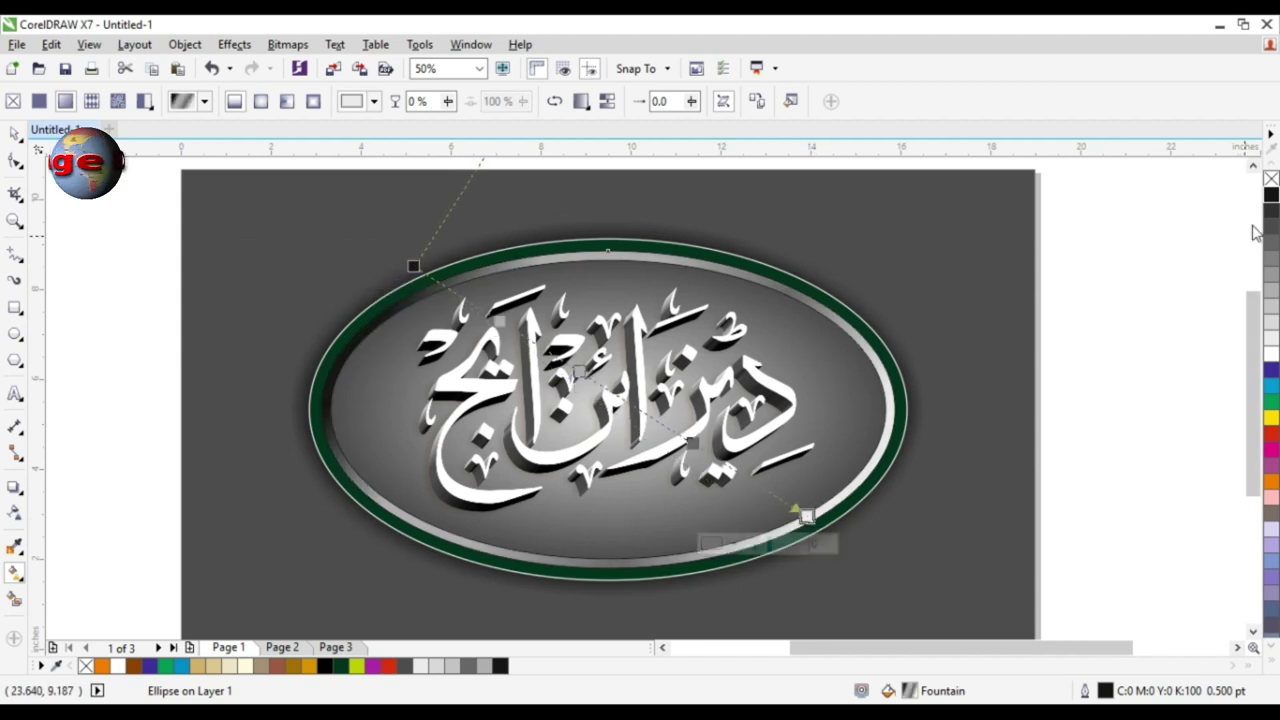
{"action": "left_click", "coordinate": [808, 515]}
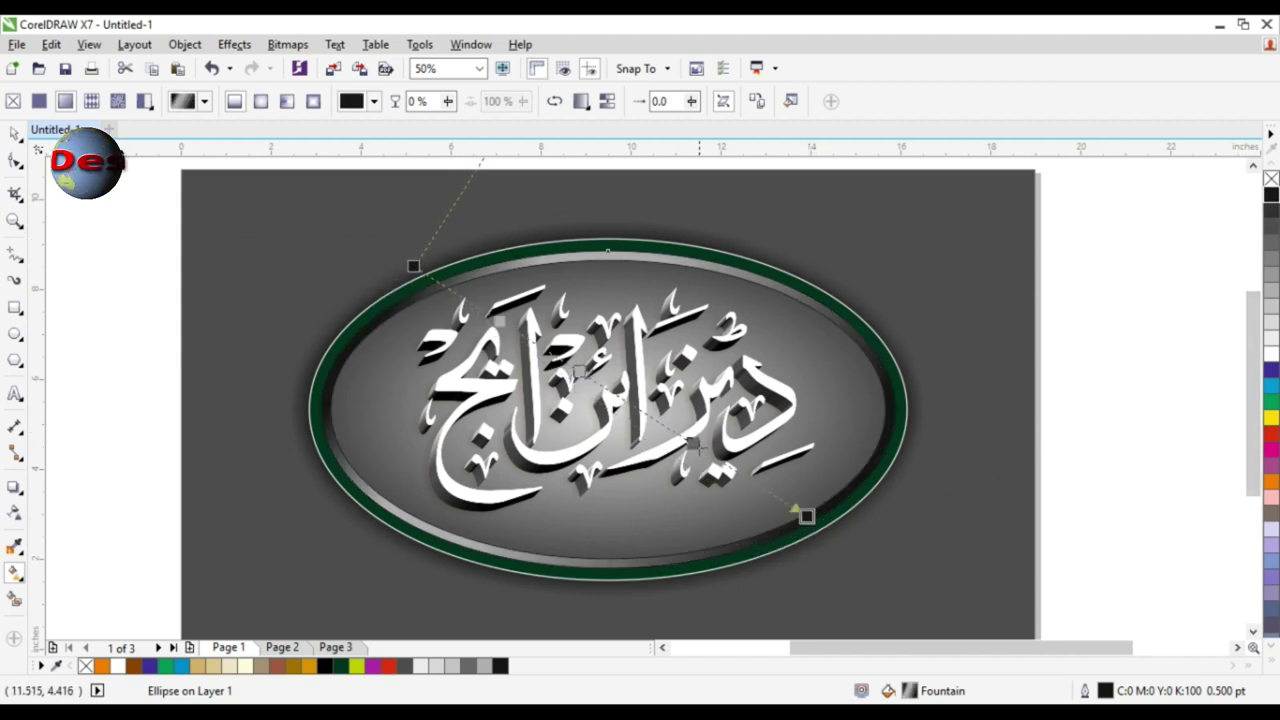
- Replace the ring gradient's darker stop with a grey stop at 75% and its middle stop with a light grey one at 49%
{"action": "double_click", "coordinate": [706, 452]}
{"action": "left_click", "coordinate": [1268, 277]}
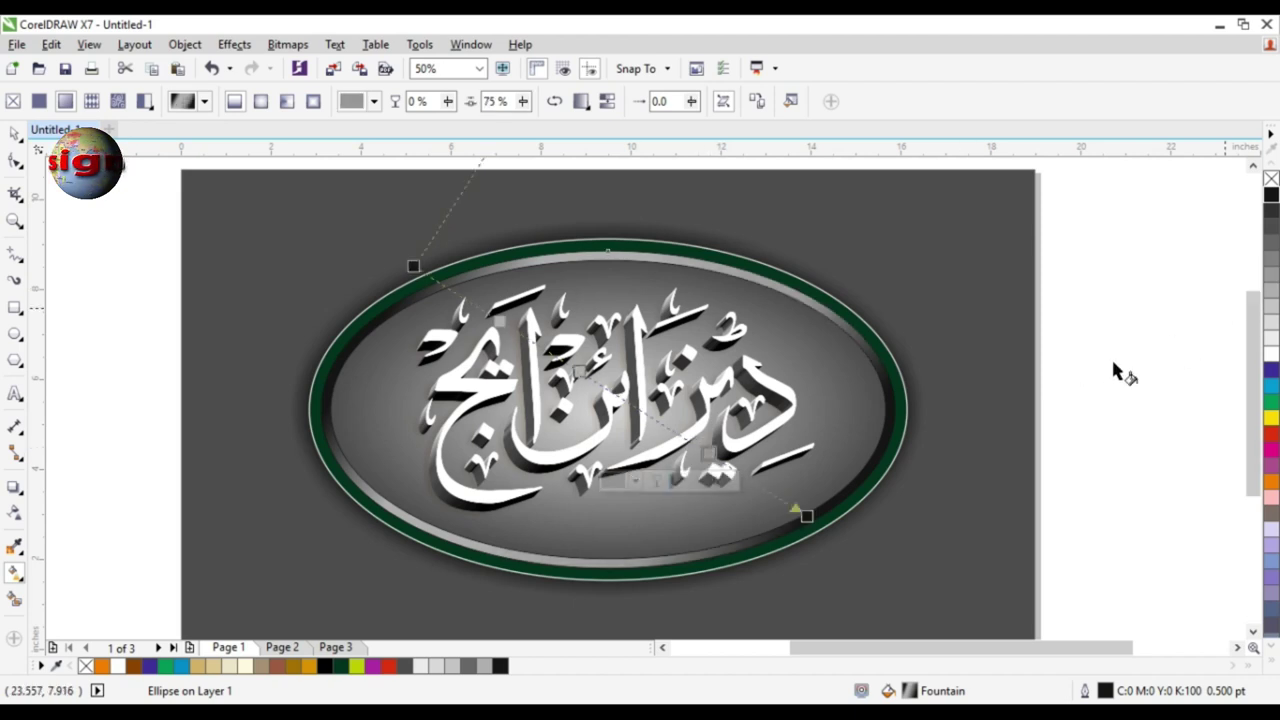
{"action": "double_click", "coordinate": [578, 371]}
{"action": "left_click_drag", "start_coordinate": [580, 373], "coordinate": [608, 389]}
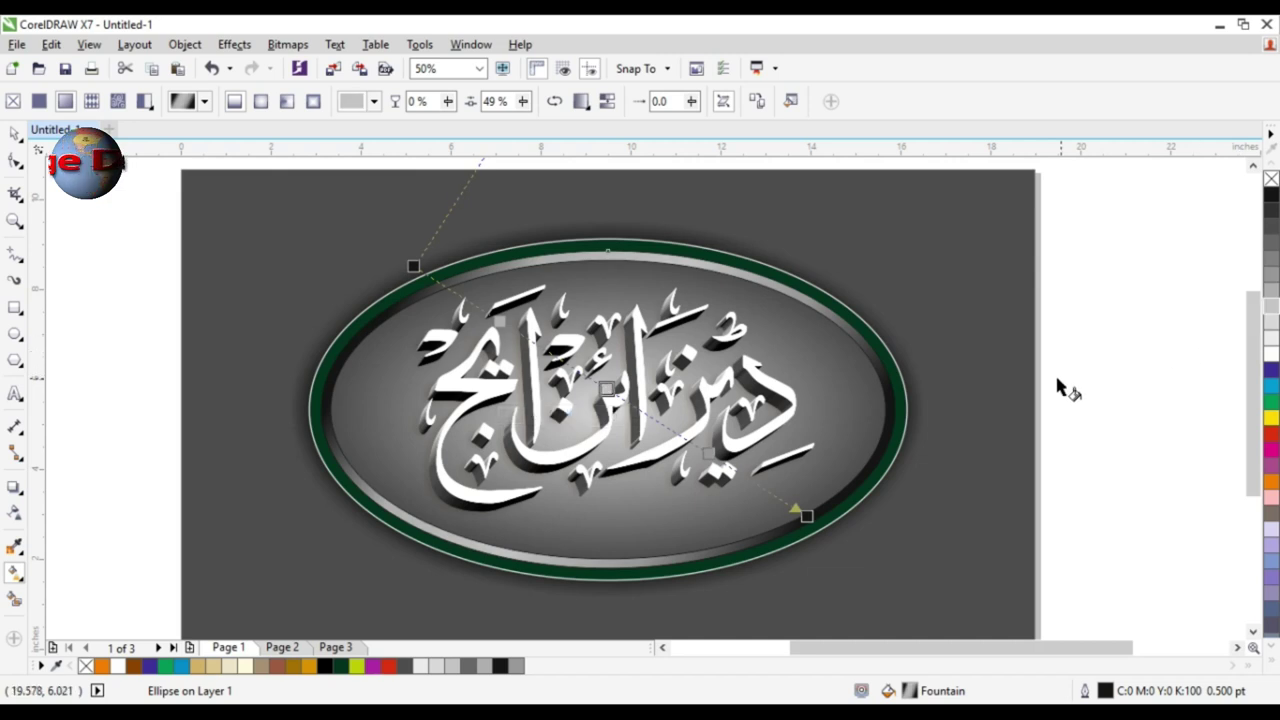
- Set the ring gradient's stop at 22% to a lighter grey
{"action": "double_click", "coordinate": [499, 321]}
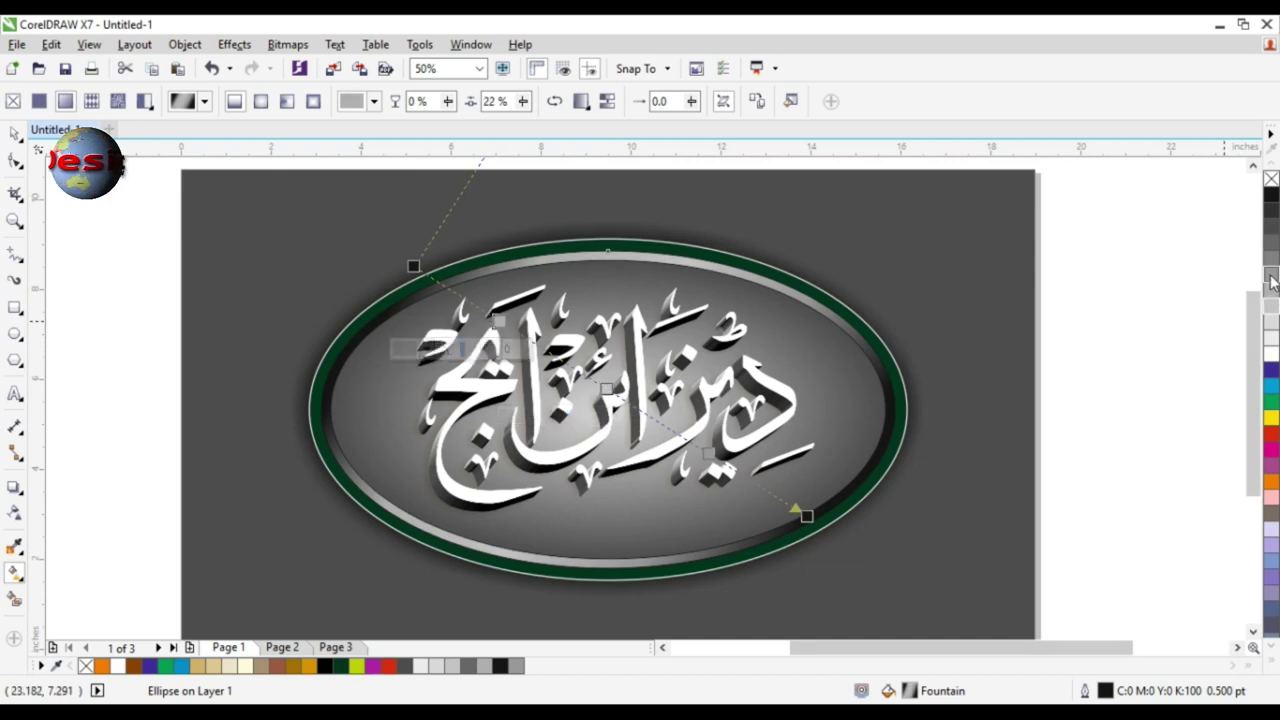
{"action": "left_click", "coordinate": [1271, 283]}
{"action": "left_click", "coordinate": [1271, 308]}
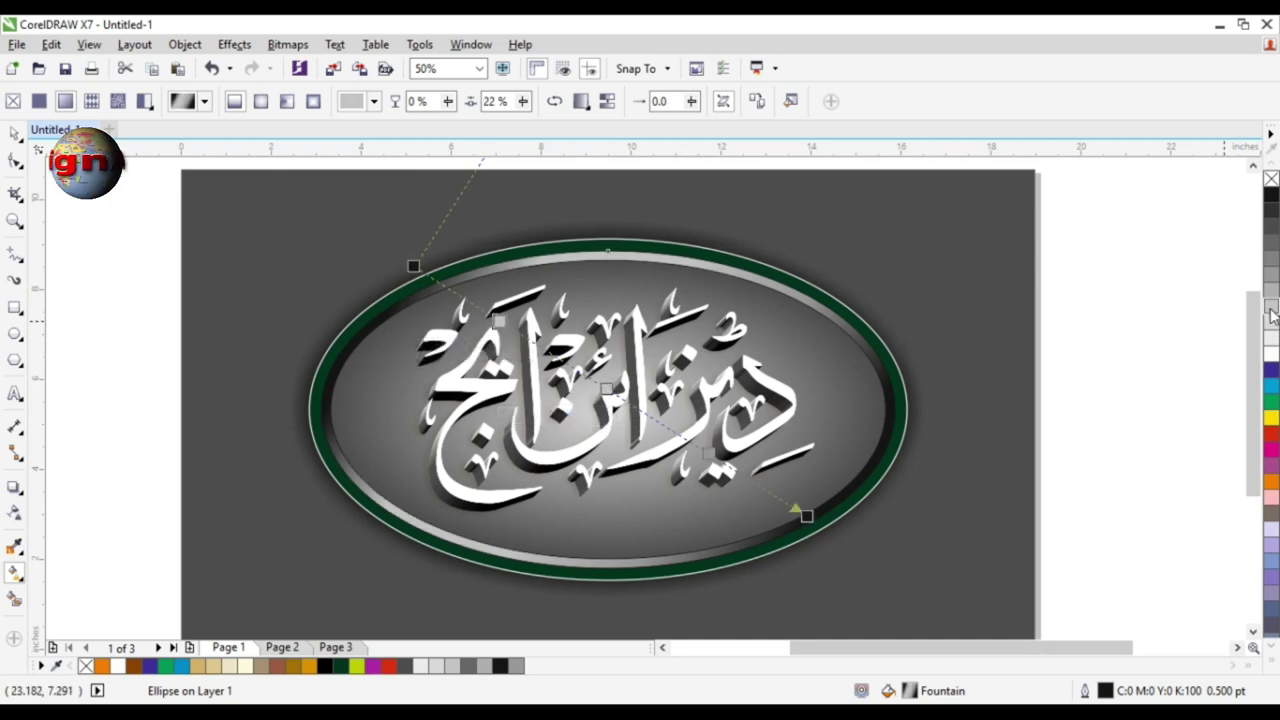
- Try dark grey on the ring gradient's stop at 75% and undo that colour change
{"action": "left_click", "coordinate": [605, 387]}
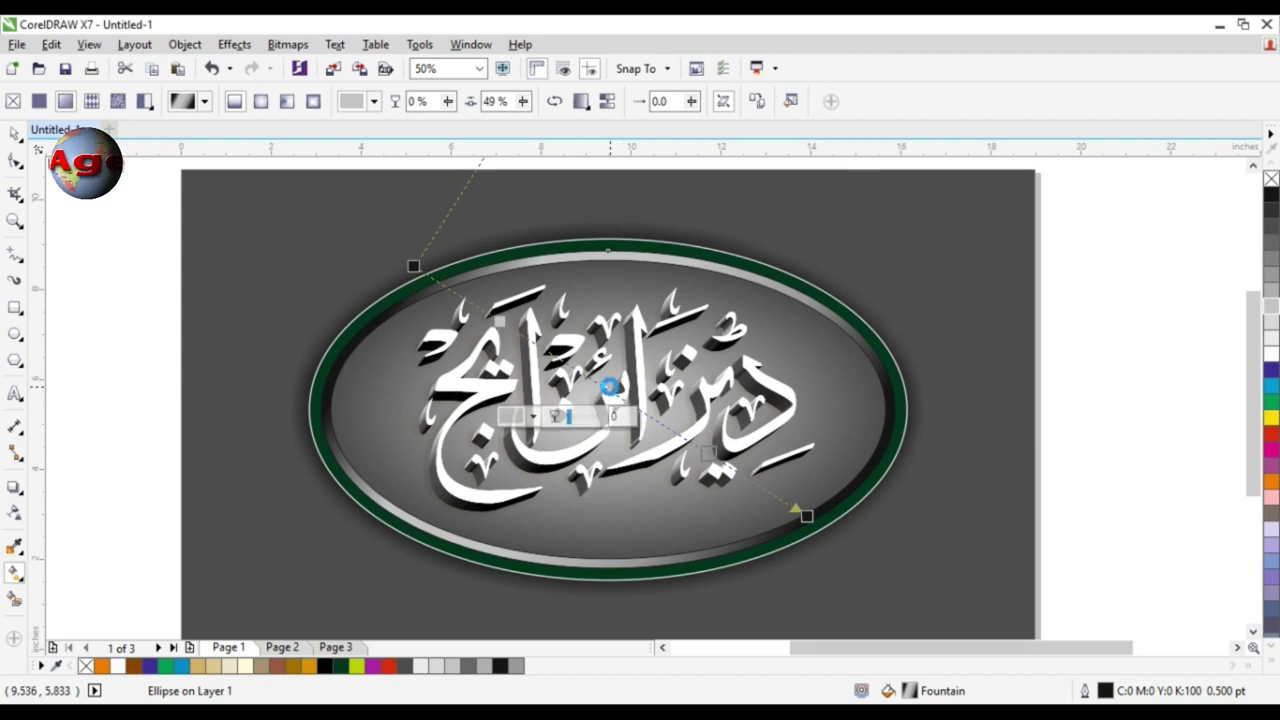
{"action": "left_click", "coordinate": [708, 453]}
{"action": "left_click", "coordinate": [1267, 266]}
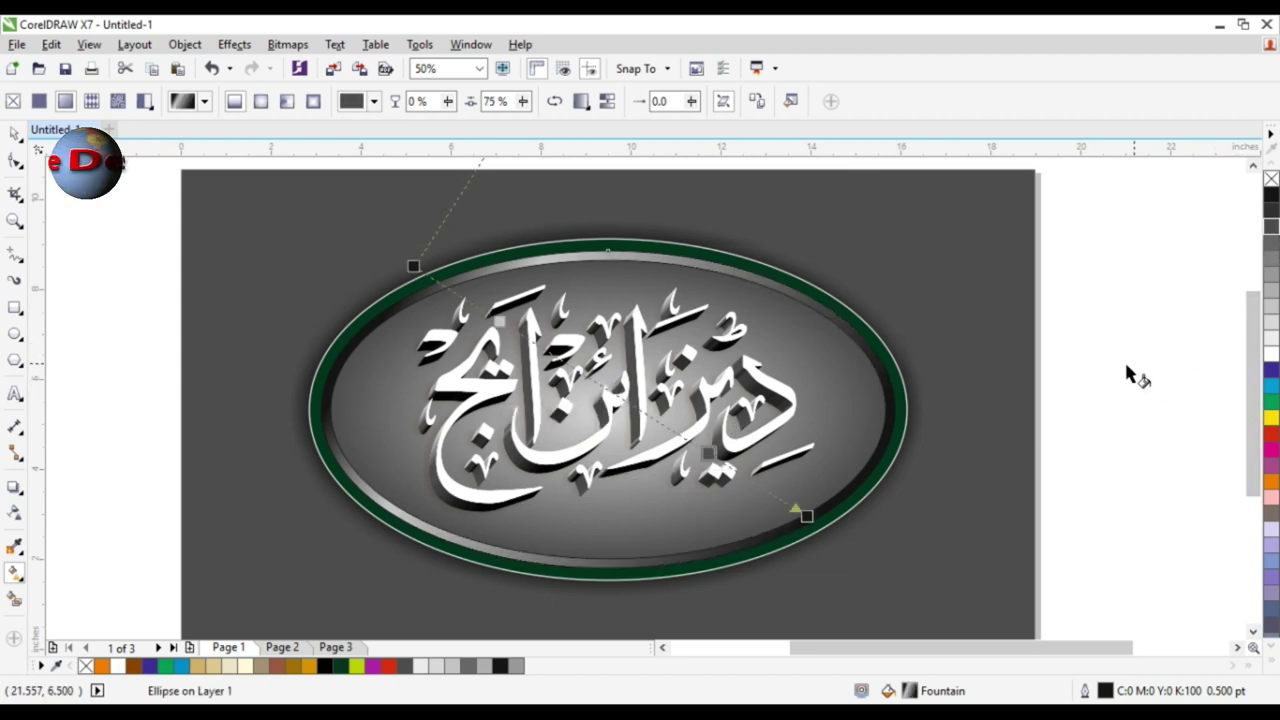
{"action": "key", "text": "ctrl+z"}
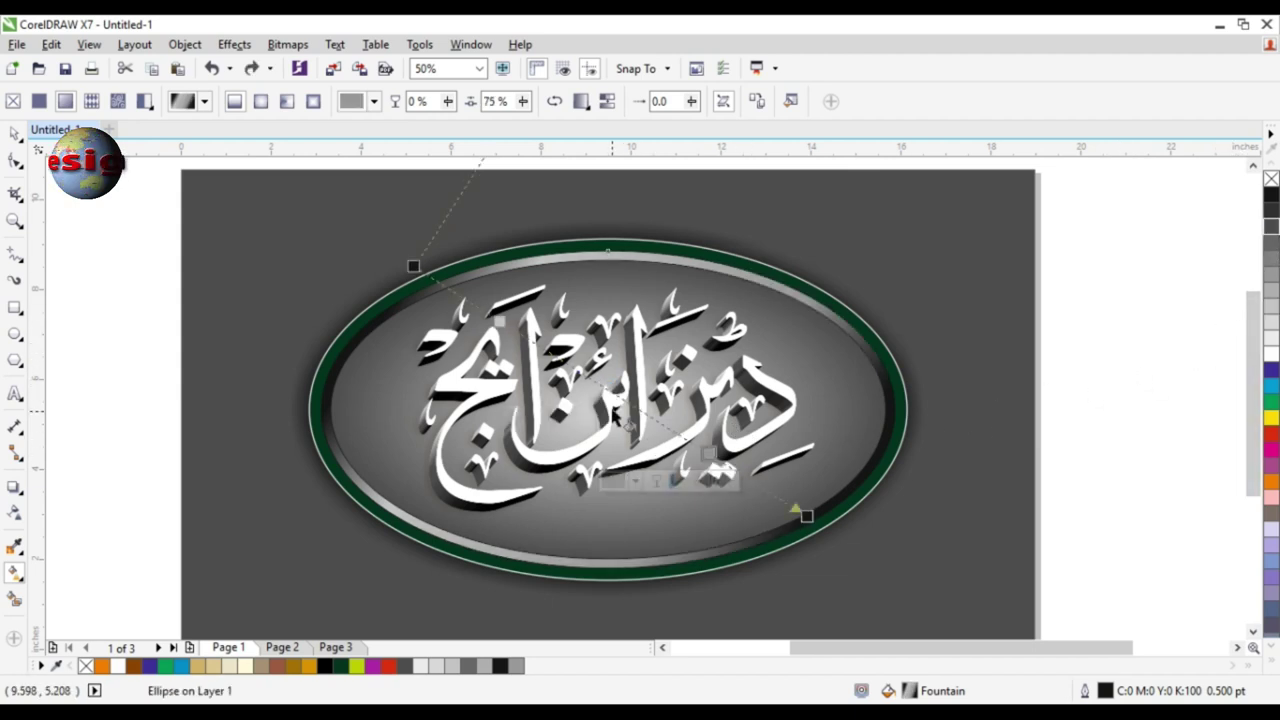
- Set the ring gradient's middle stop at 49% to dark grey and deselect the ring
{"action": "left_click", "coordinate": [608, 391]}
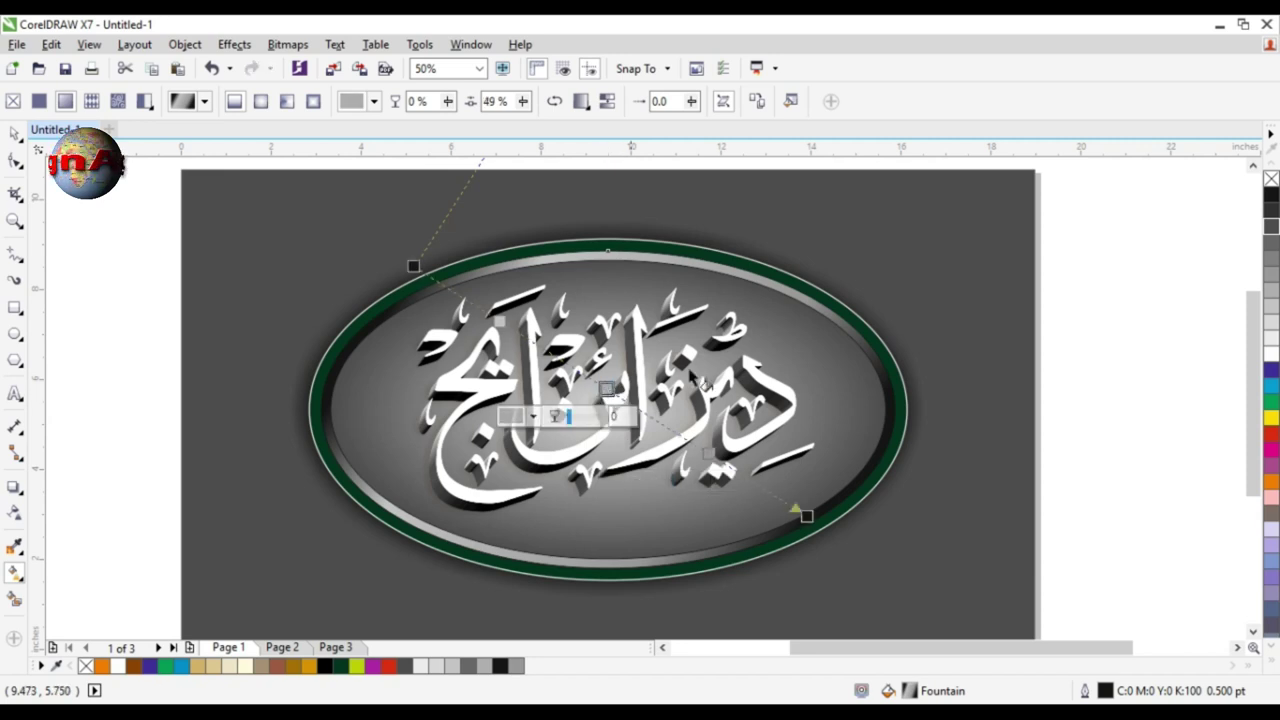
{"action": "left_click", "coordinate": [1272, 227]}
{"action": "key", "text": "space"}
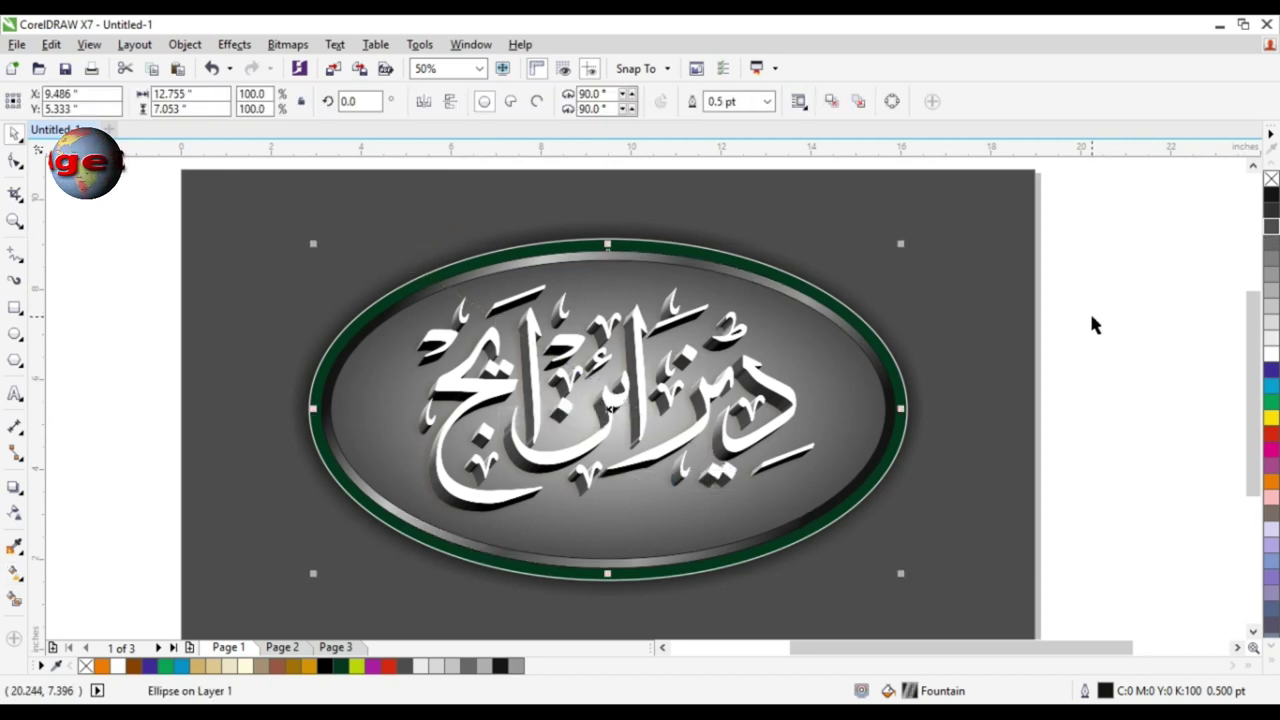
{"action": "left_click", "coordinate": [1091, 312]}
- Fill the green outer ellipse with black and remove its light grey outline
{"action": "left_click", "coordinate": [820, 295]}
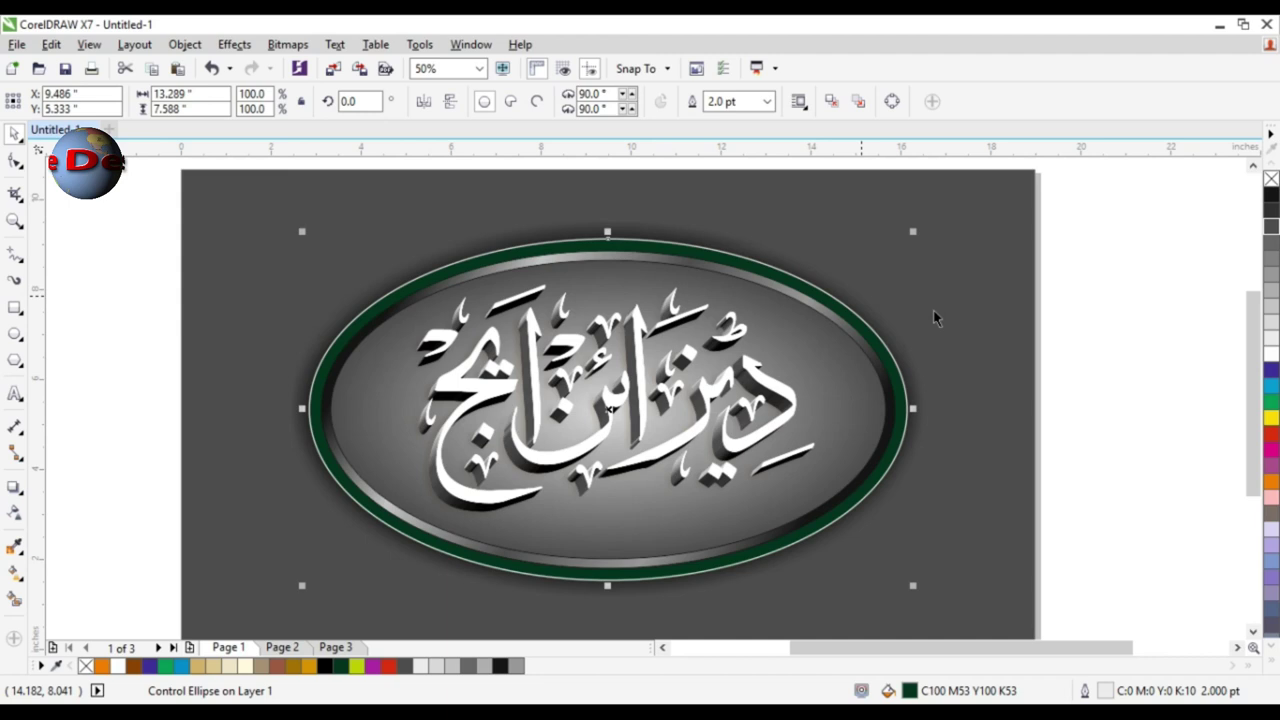
{"action": "left_click", "coordinate": [1271, 292]}
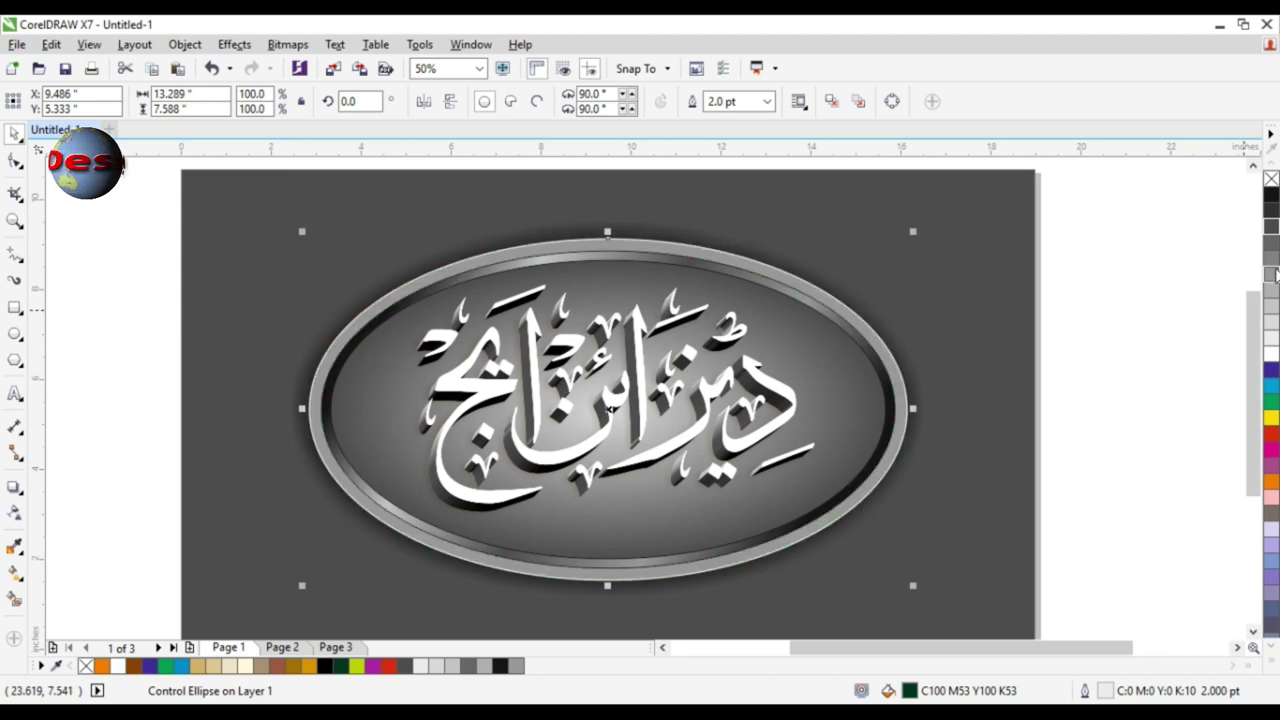
{"action": "left_click", "coordinate": [1271, 197]}
{"action": "left_click", "coordinate": [1176, 303]}
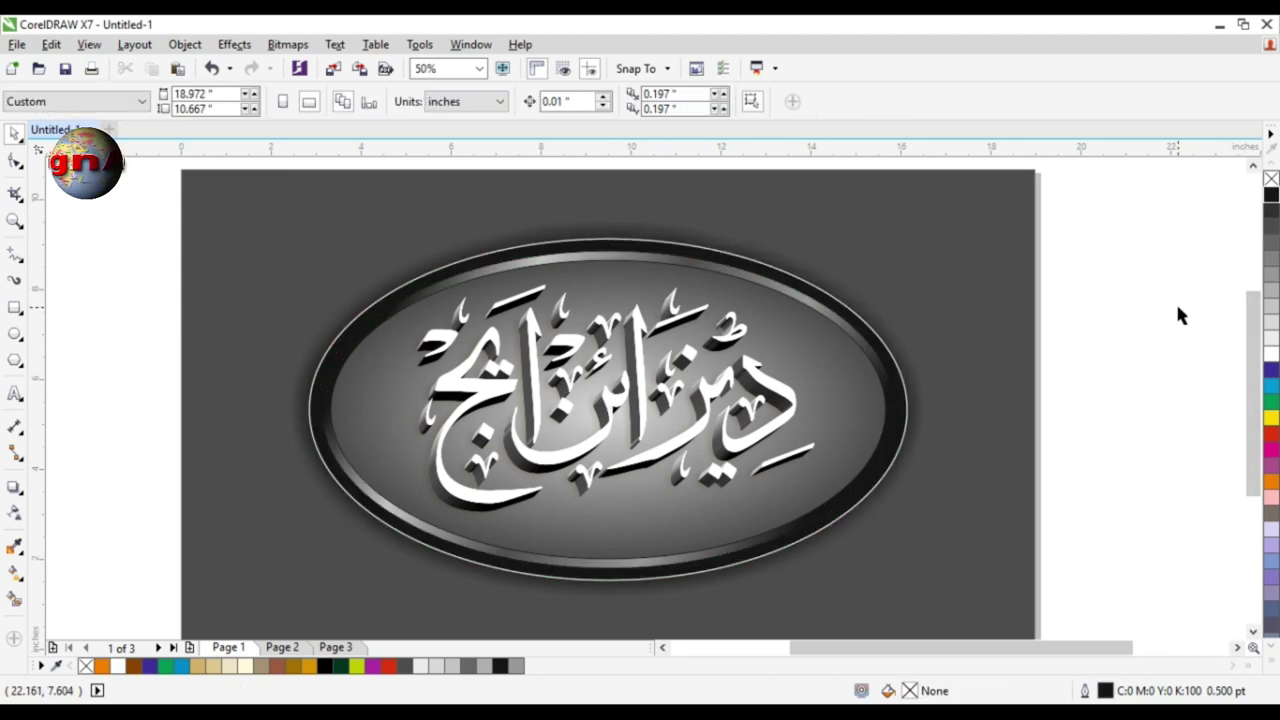
{"action": "left_click", "coordinate": [815, 285]}
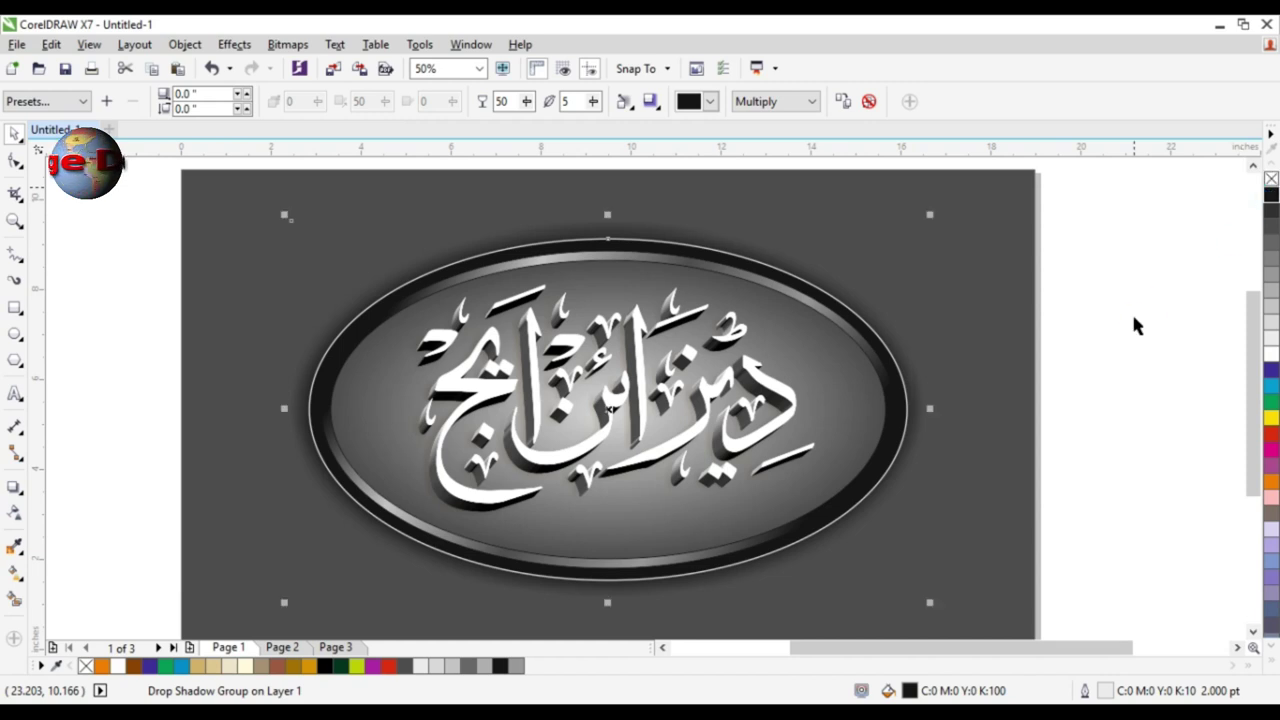
{"action": "left_click", "coordinate": [1094, 317]}
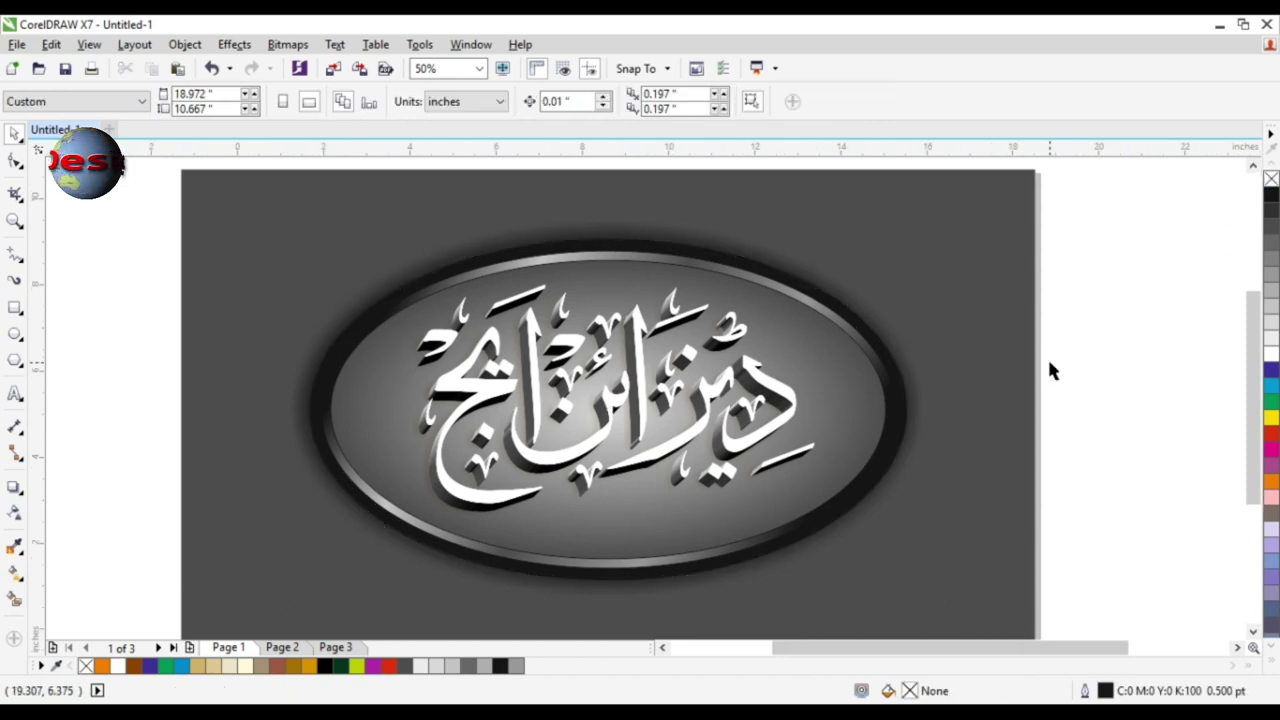
- Offset the white lettering's brown drop shadow slightly to the right with the Drop Shadow tool
{"action": "scroll", "coordinate": [1050, 370], "scroll_direction": "down", "scroll_amount": 1}
{"action": "left_click", "coordinate": [750, 410]}
{"action": "left_click", "coordinate": [15, 220]}
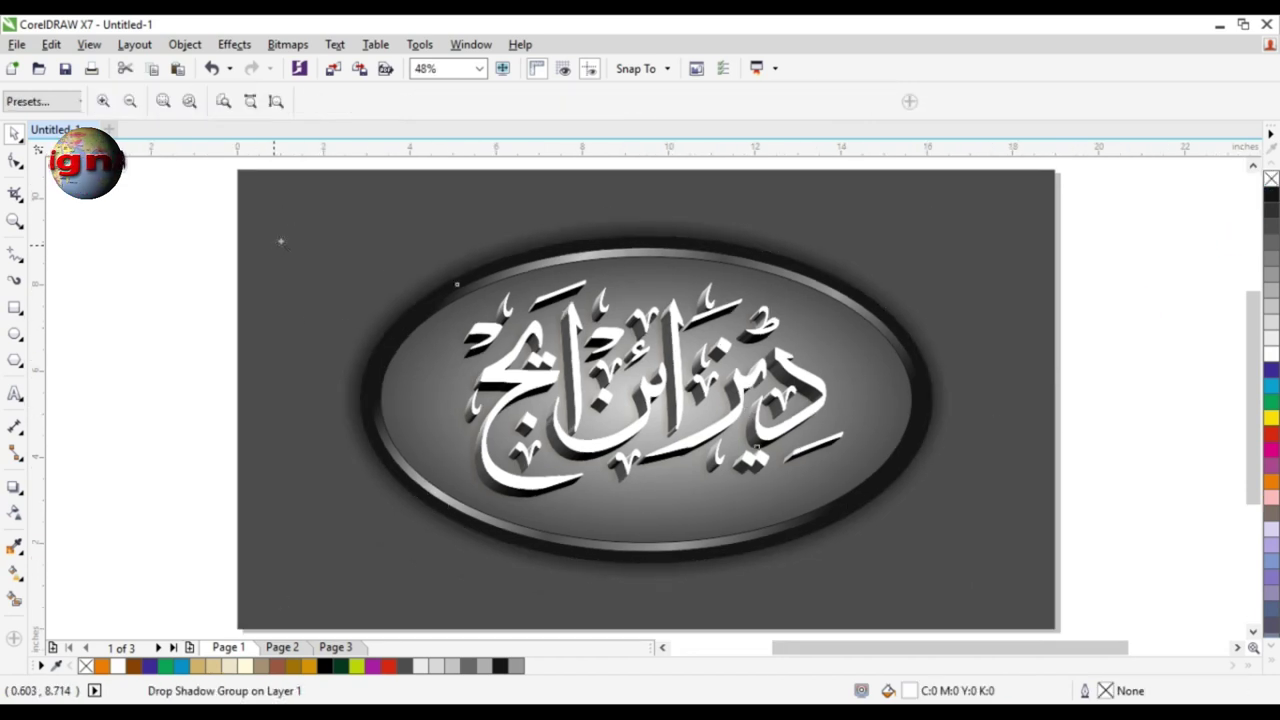
{"action": "left_click_drag", "start_coordinate": [457, 280], "coordinate": [1108, 494]}
{"action": "left_click", "coordinate": [15, 487]}
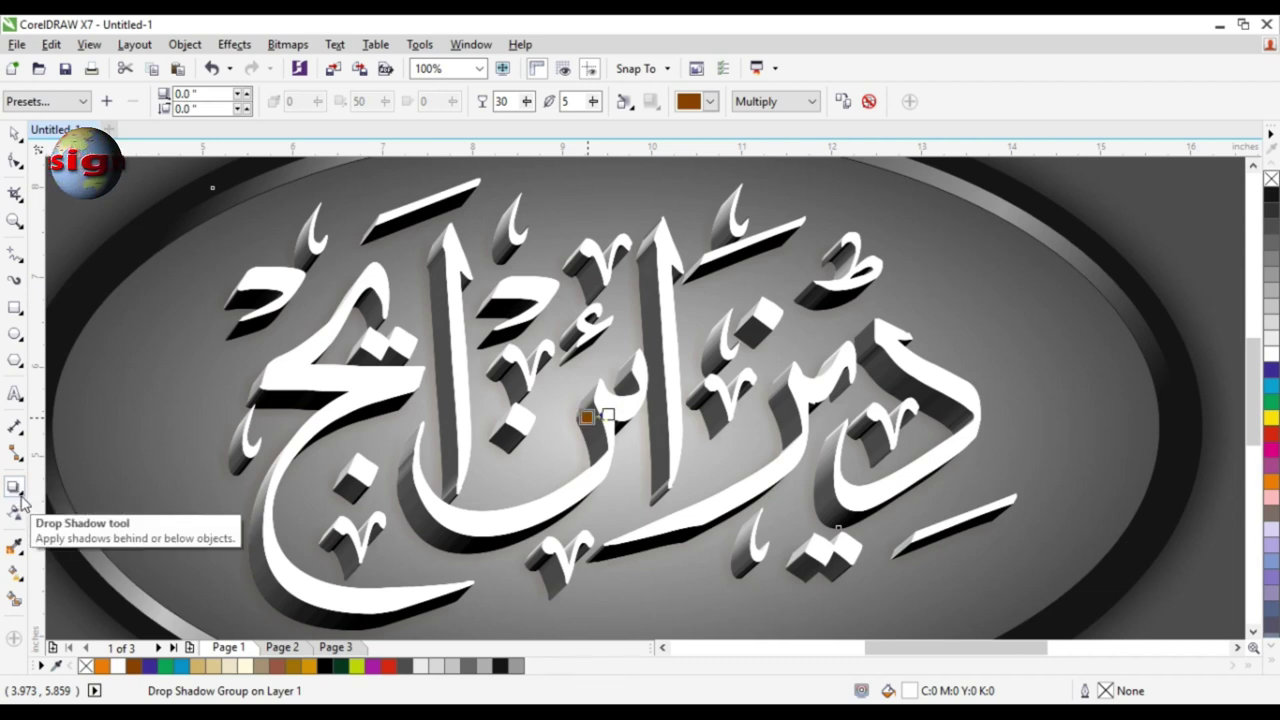
{"action": "left_click", "coordinate": [21, 500]}
{"action": "left_click", "coordinate": [90, 486]}
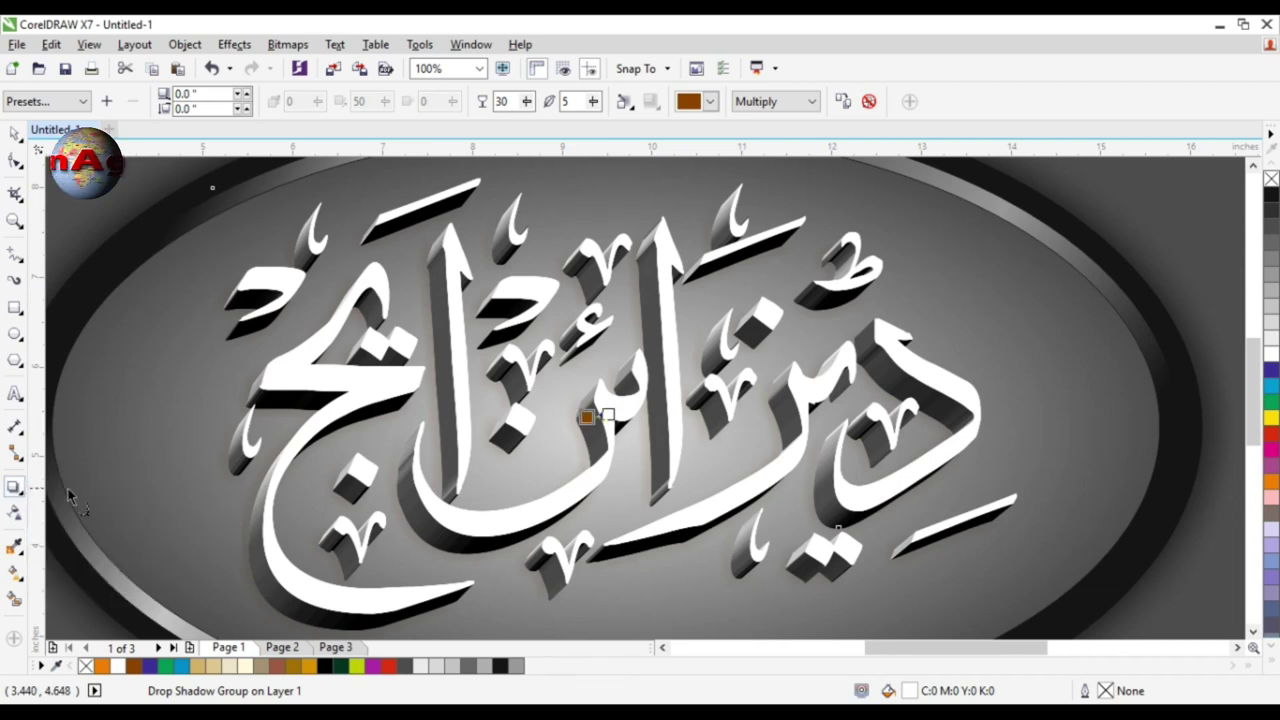
{"action": "left_click_drag", "start_coordinate": [609, 384], "coordinate": [643, 426]}
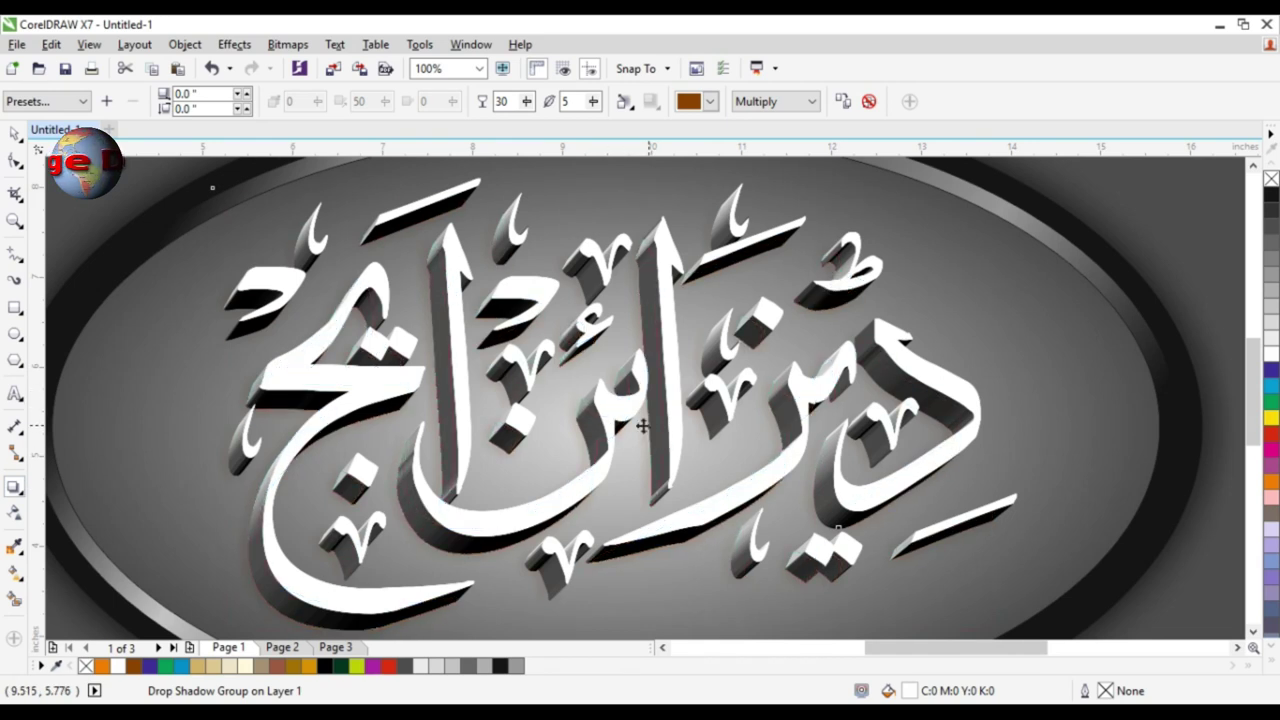
- Set the opacity of the lettering's drop shadow to 50
{"action": "left_click", "coordinate": [625, 101]}
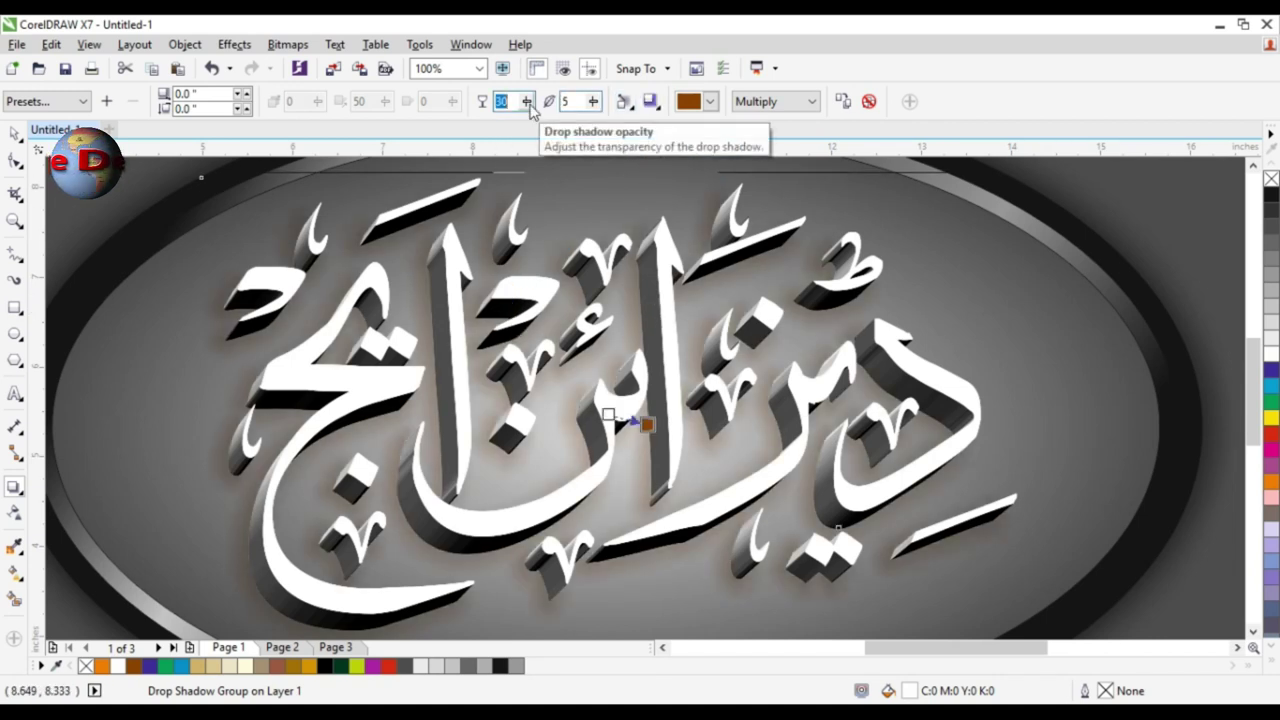
{"action": "type", "text": "50"}
{"action": "key", "text": "Return"}
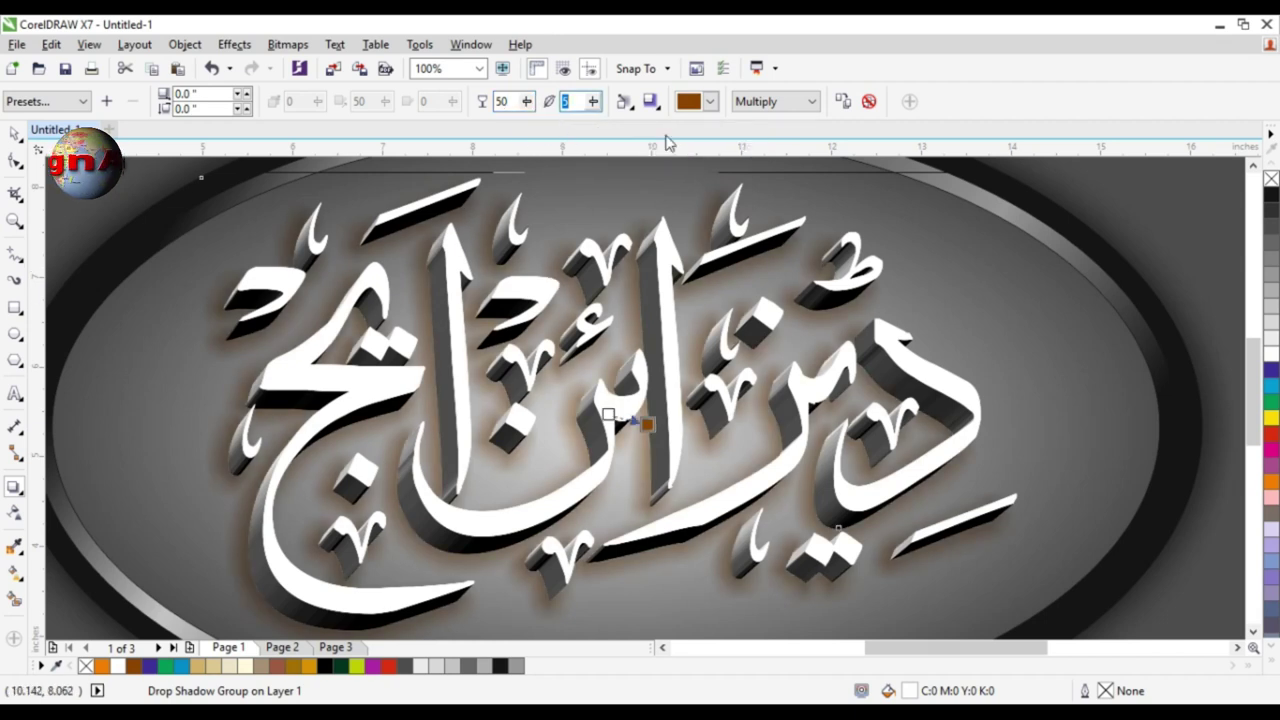
- Try yellow as the lettering's drop shadow colour and undo it
{"action": "left_click", "coordinate": [697, 104]}
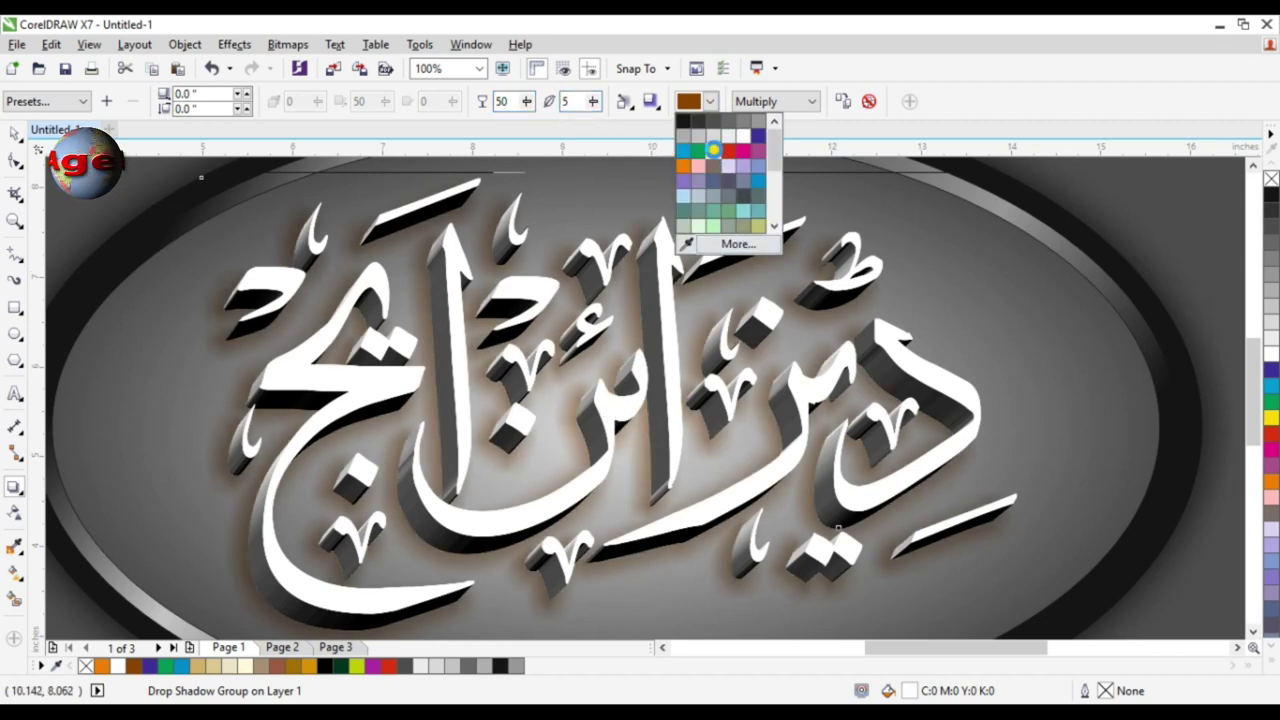
{"action": "left_click", "coordinate": [714, 152]}
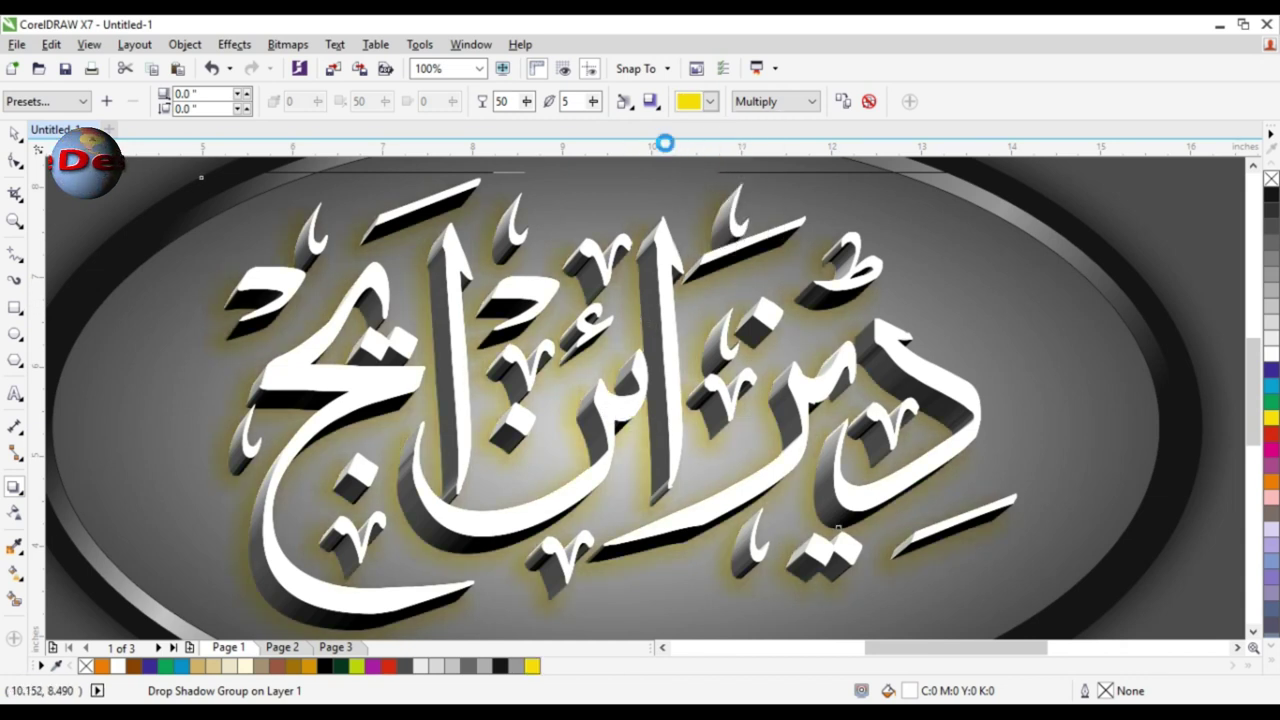
{"action": "key", "text": "ctrl+z"}
- Change the lettering's drop shadow colour to red and preview the whole design full screen
{"action": "left_click", "coordinate": [699, 103]}
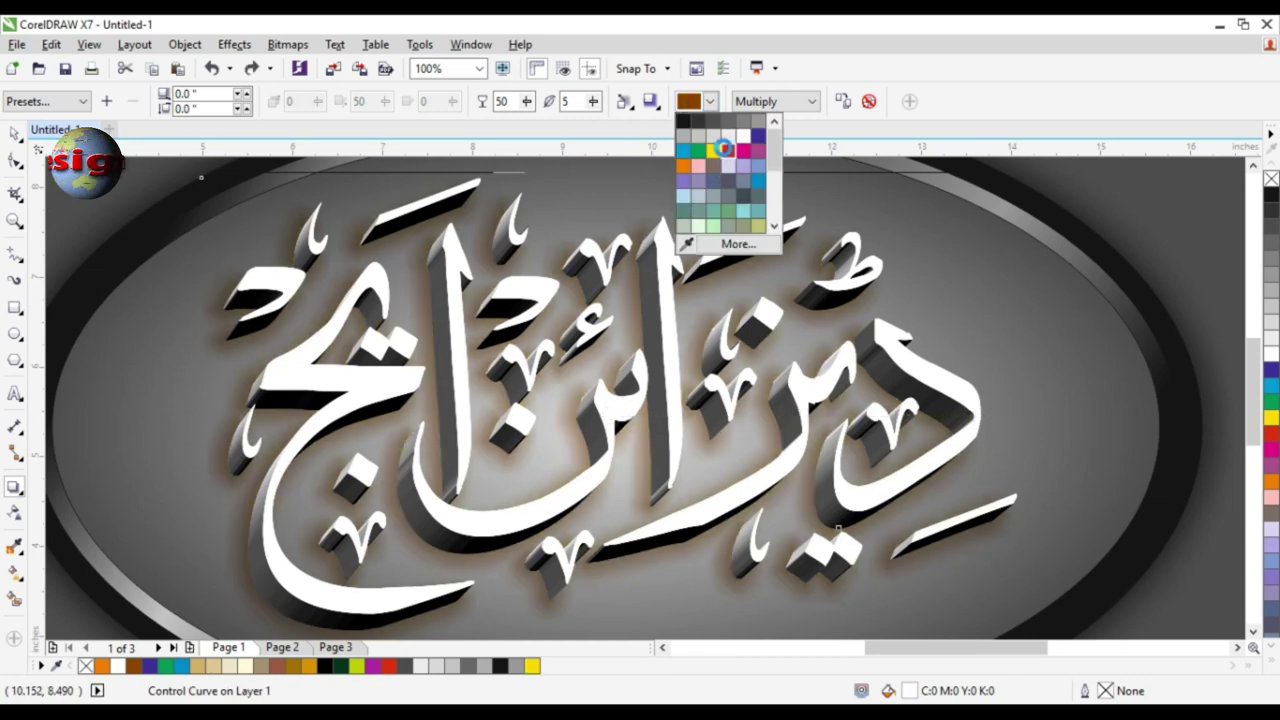
{"action": "left_click", "coordinate": [728, 151]}
{"action": "key", "text": "z"}
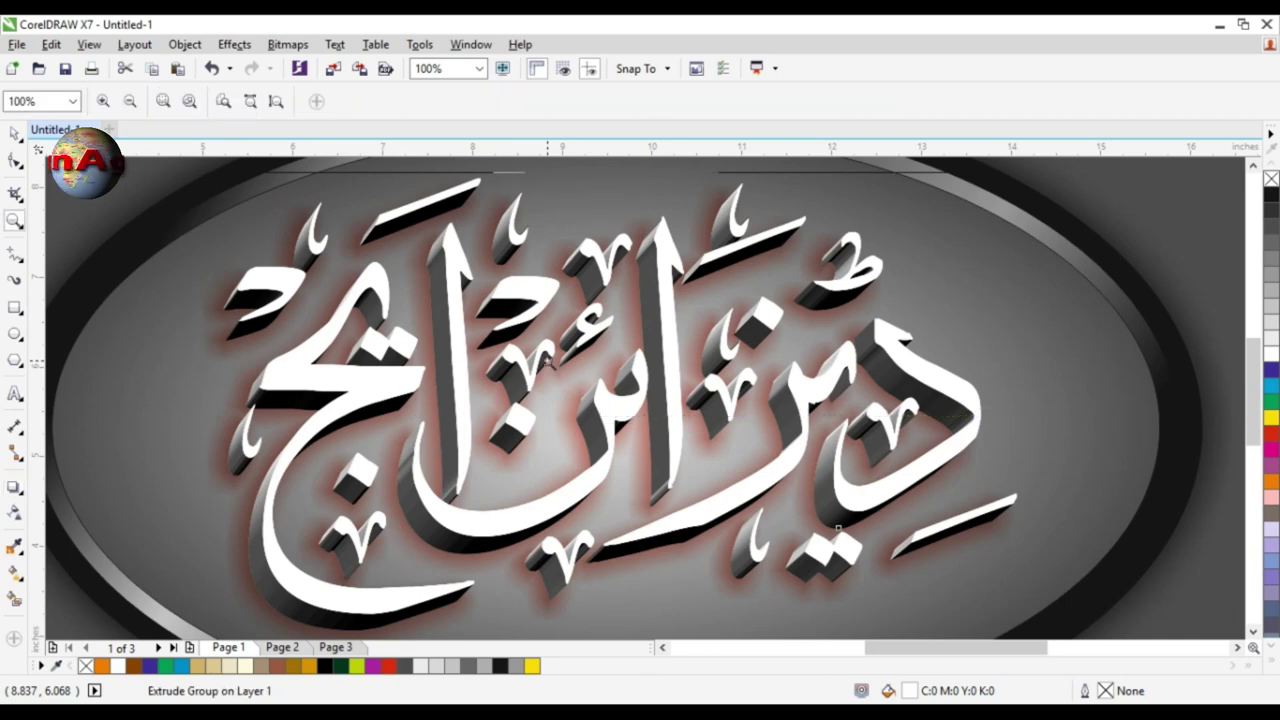
{"action": "key", "text": "F4"}
{"action": "key", "text": "space"}
{"action": "left_click", "coordinate": [1108, 309]}
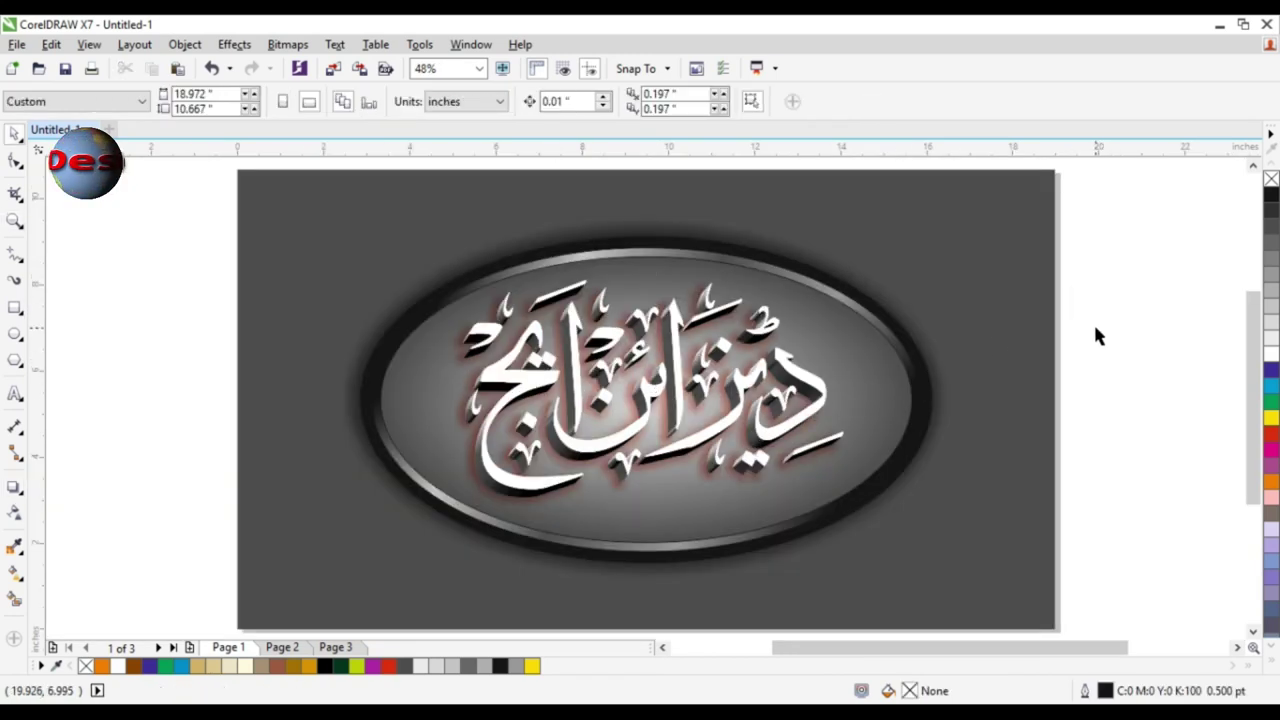
{"action": "key", "text": "F9"}
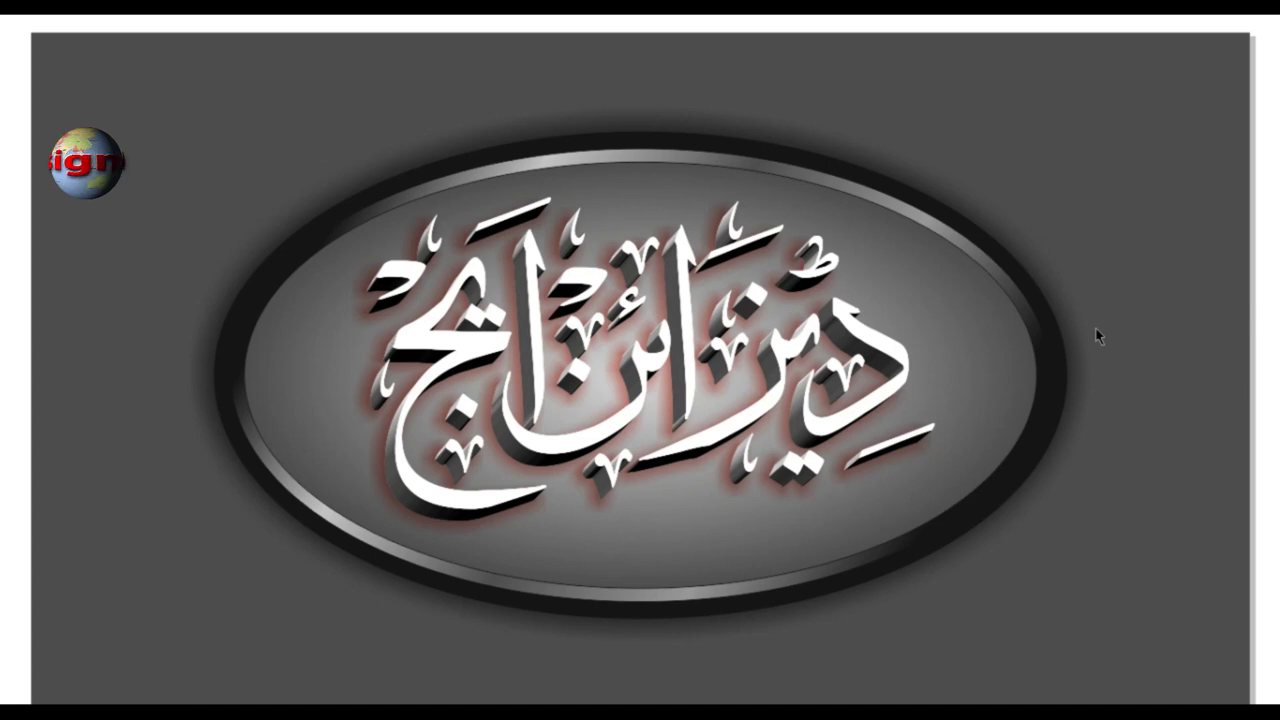